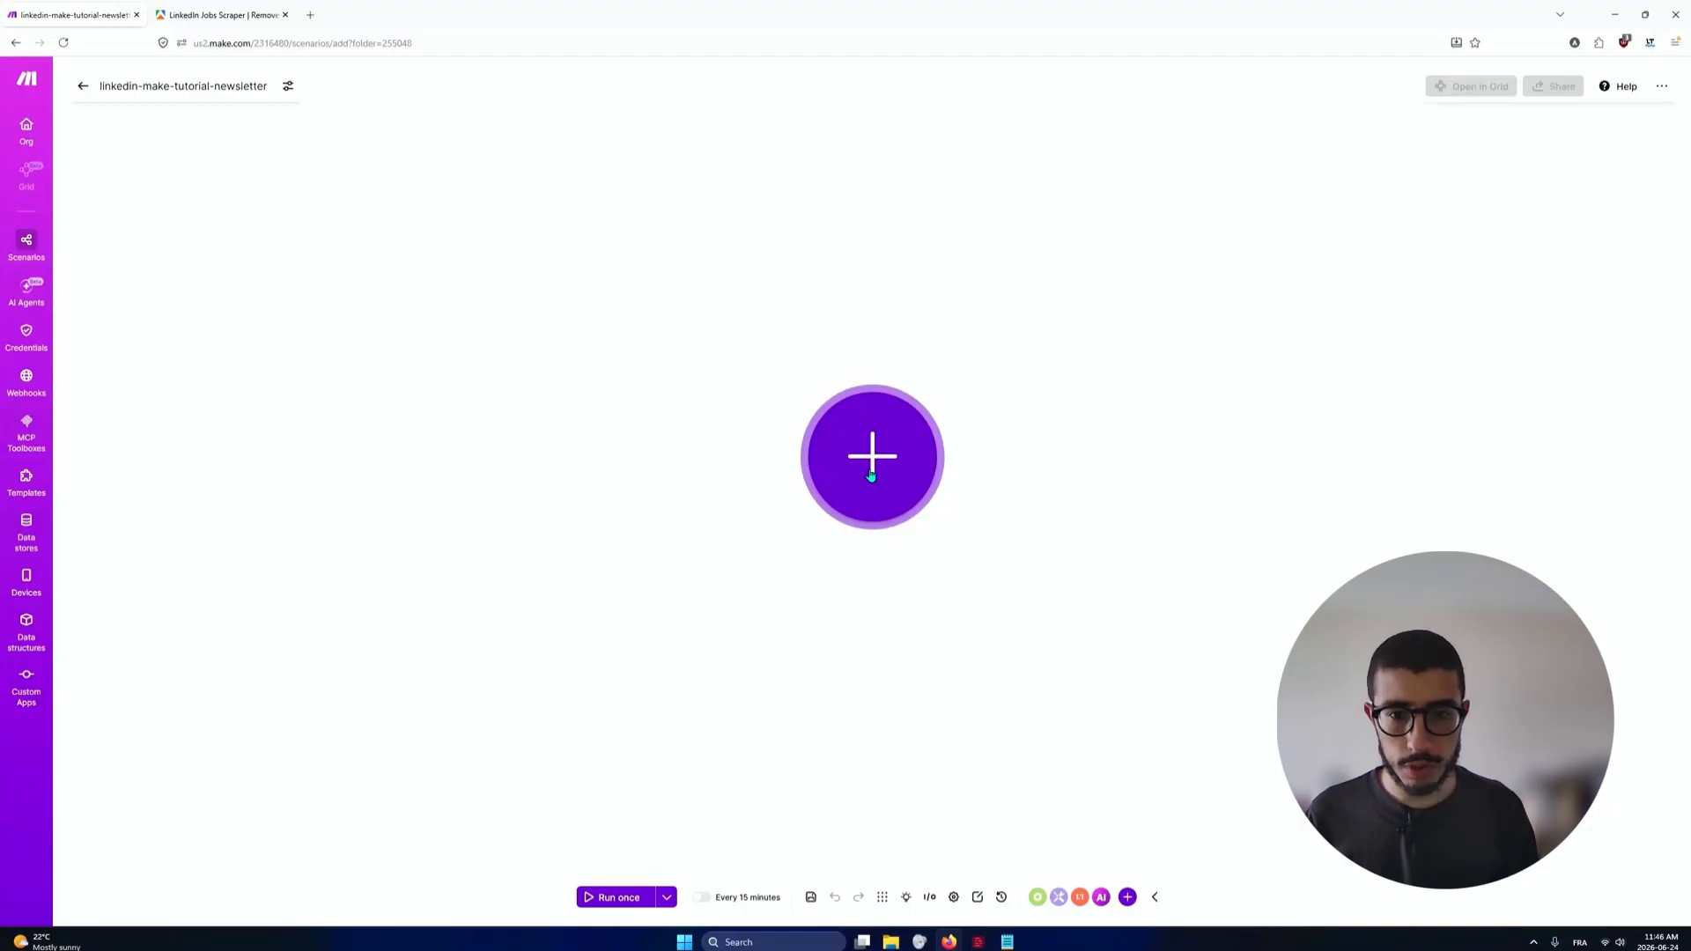
Add Apify's Run an Actor module as the first module of the linkedin-make-tutorial-newsletter scenario
{"action": "left_click", "coordinate": [870, 476]}
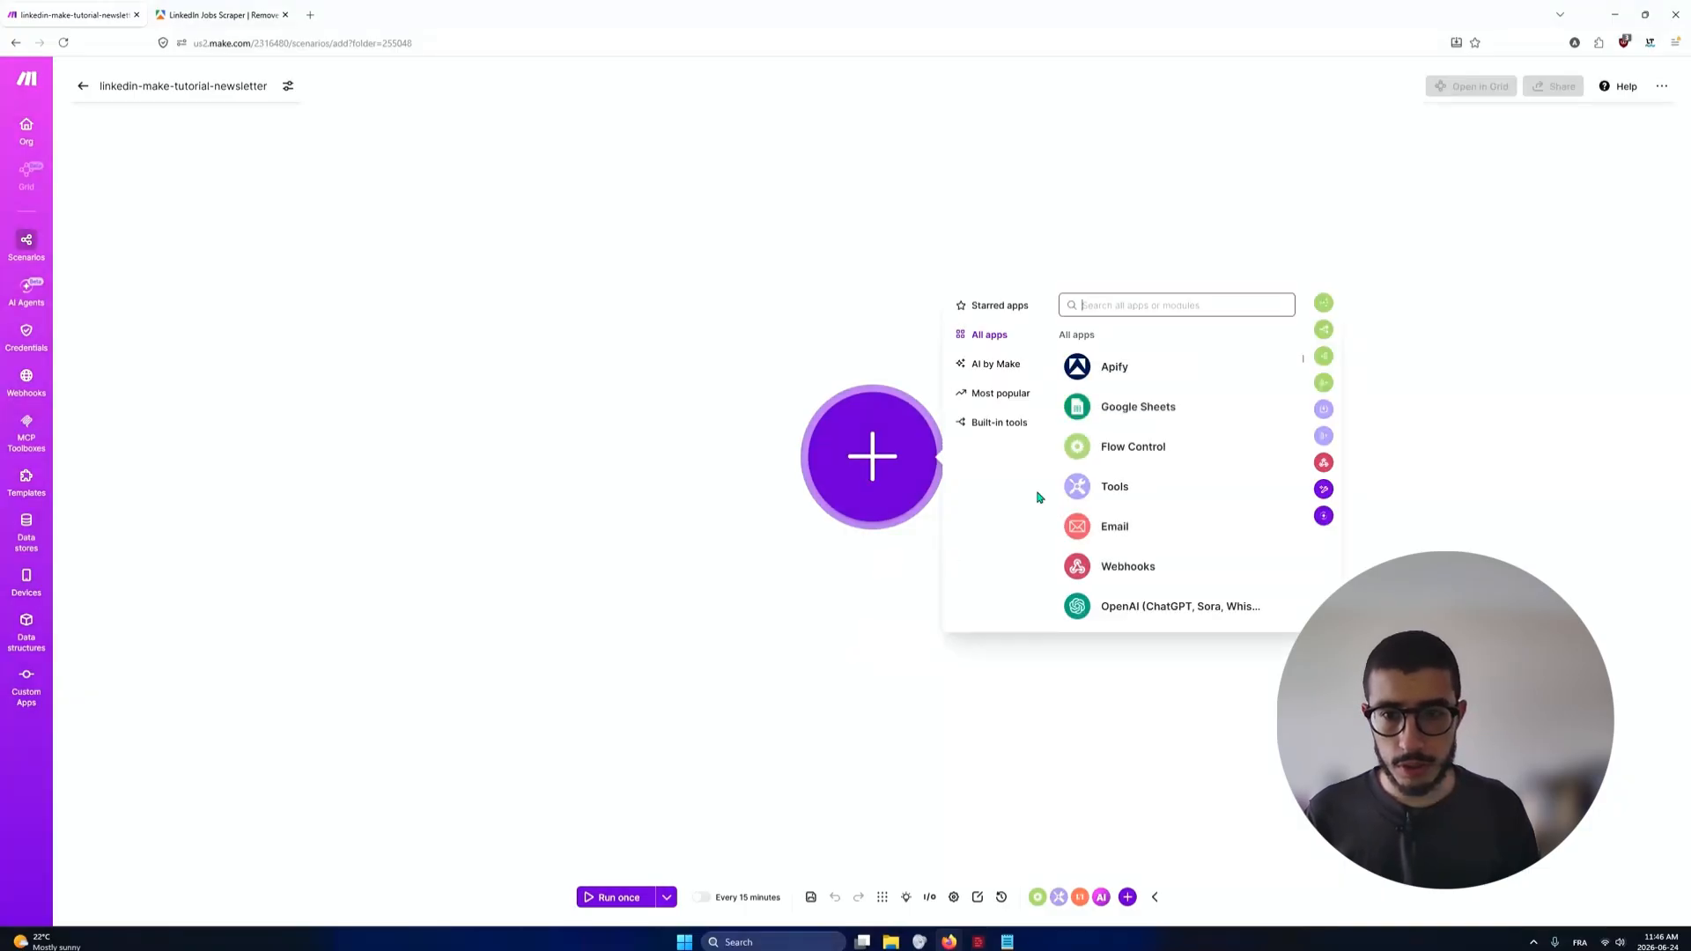
{"action": "left_click", "coordinate": [1092, 307]}
{"action": "type", "text": "apify"}
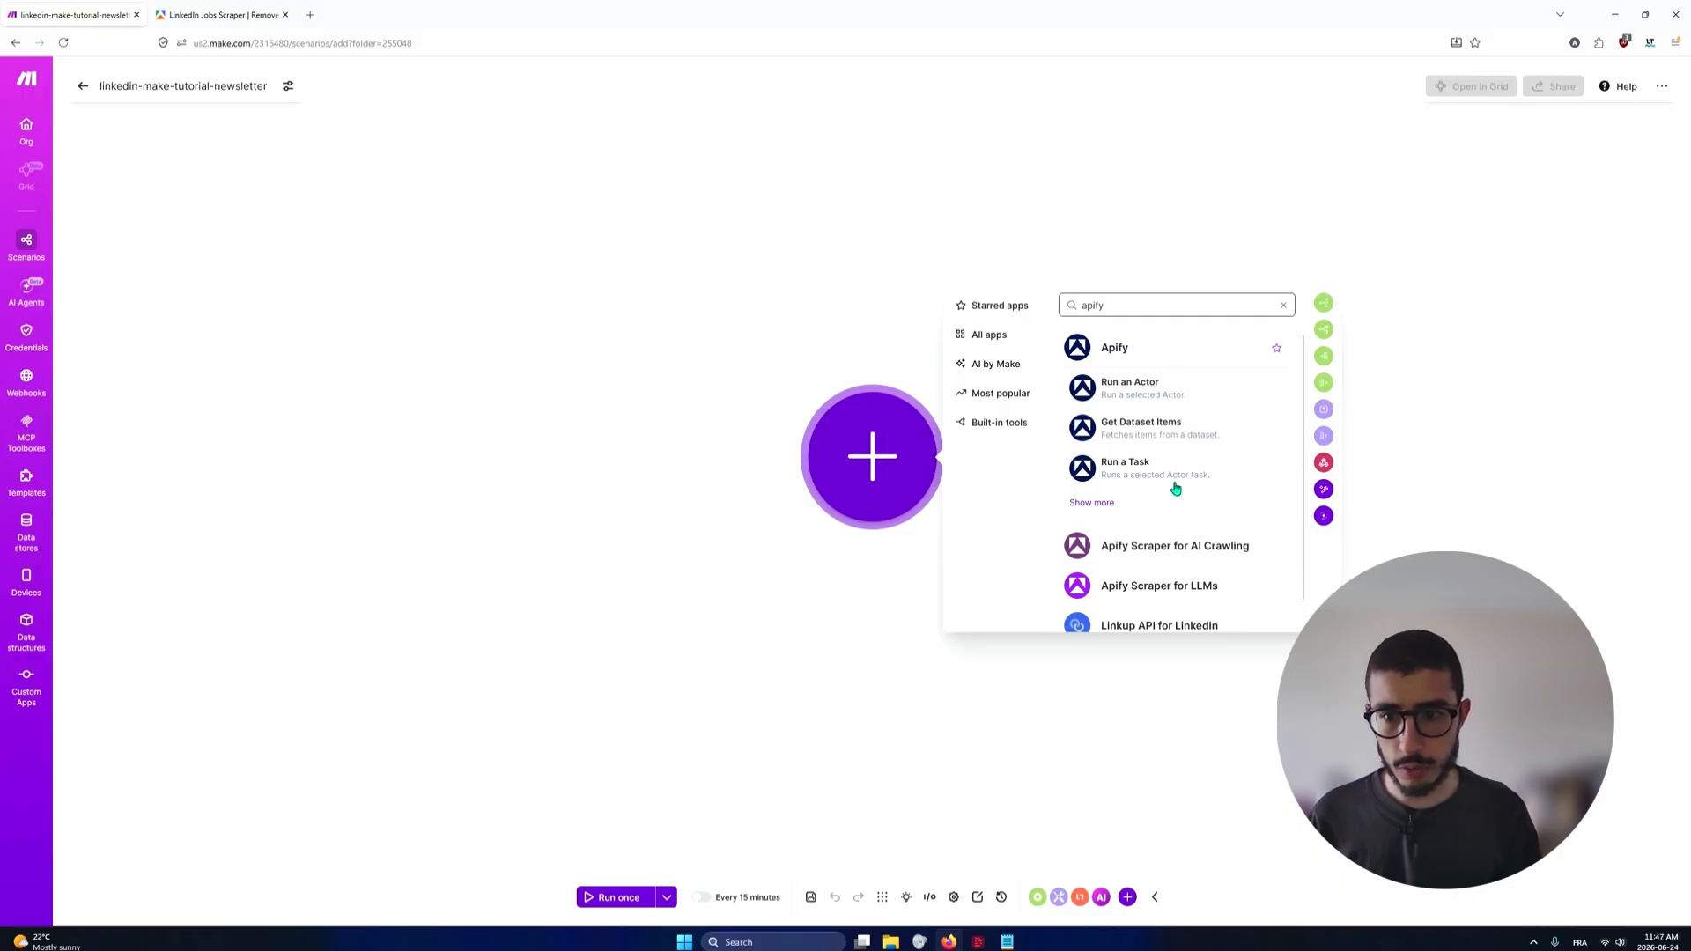
{"action": "left_click", "coordinate": [1139, 393]}
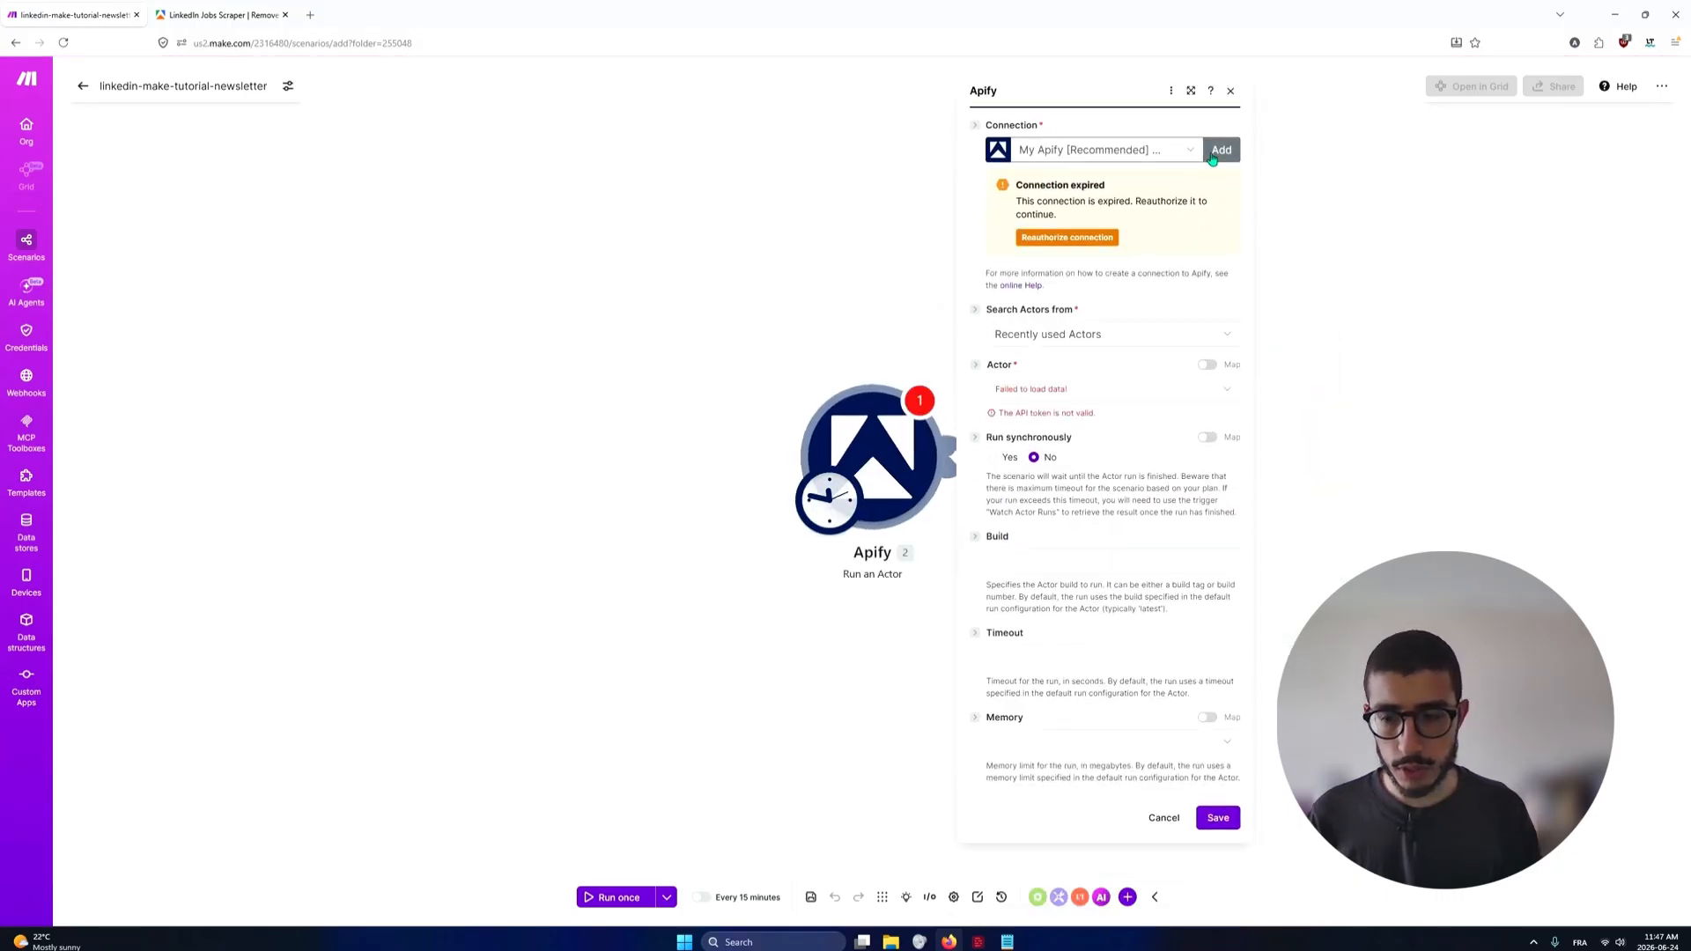
Create a new connection for the Apify module with type Apify [Recommended] and the name tutorial
{"action": "left_click", "coordinate": [1189, 151]}
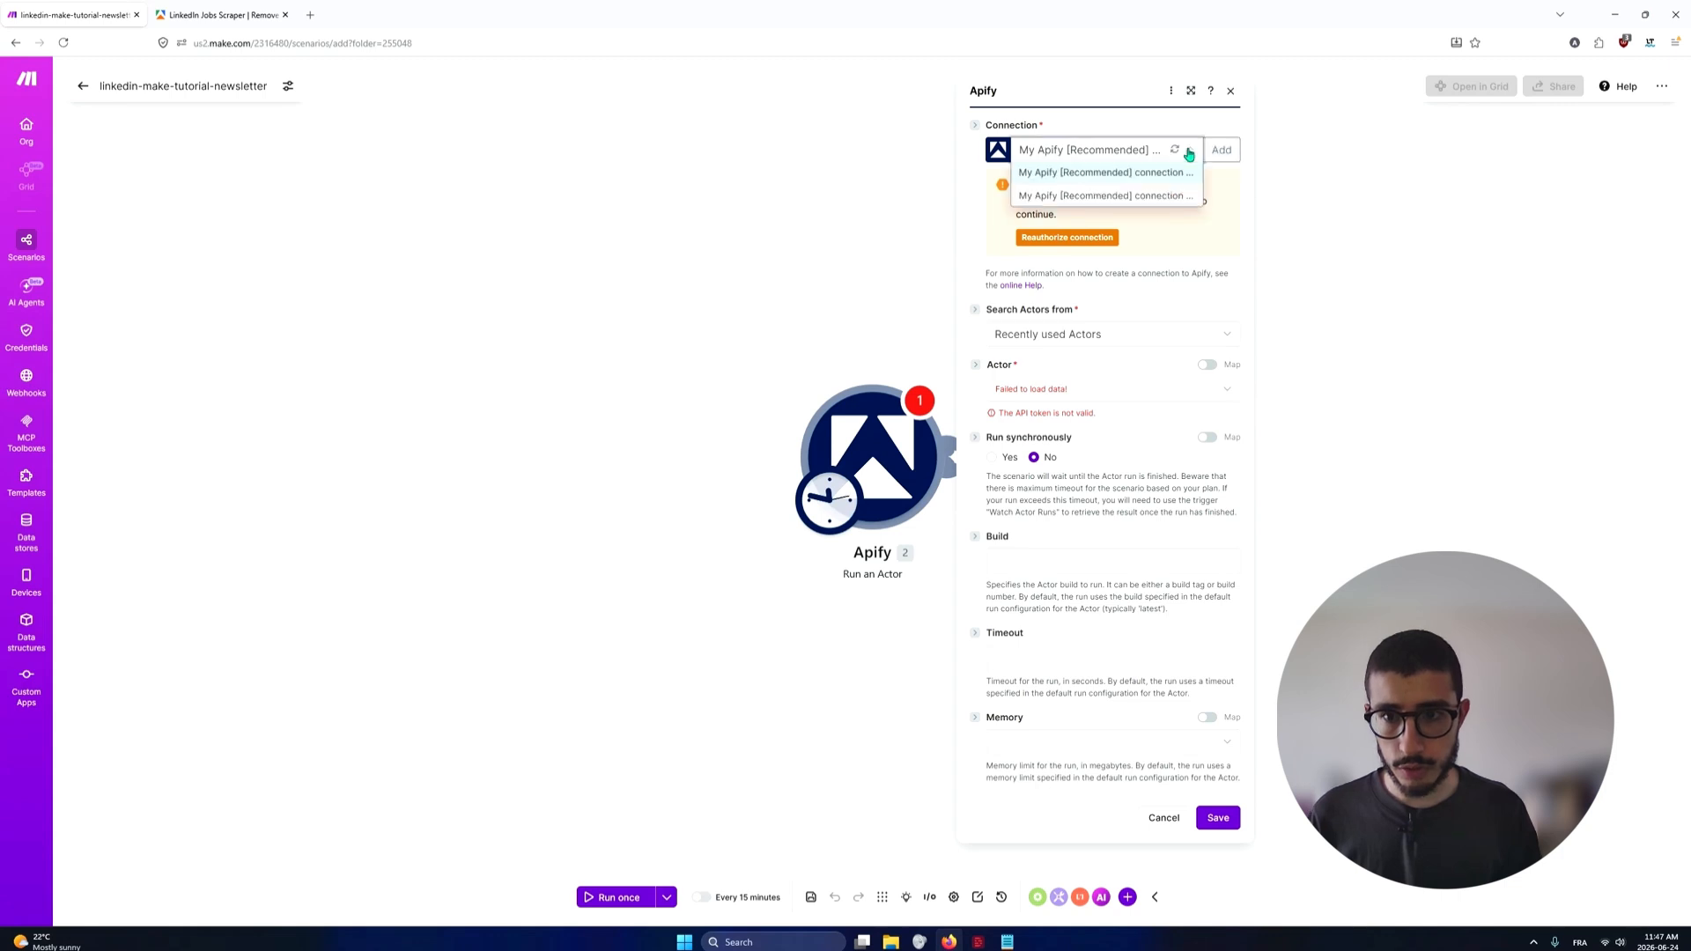
{"action": "left_click", "coordinate": [1189, 154]}
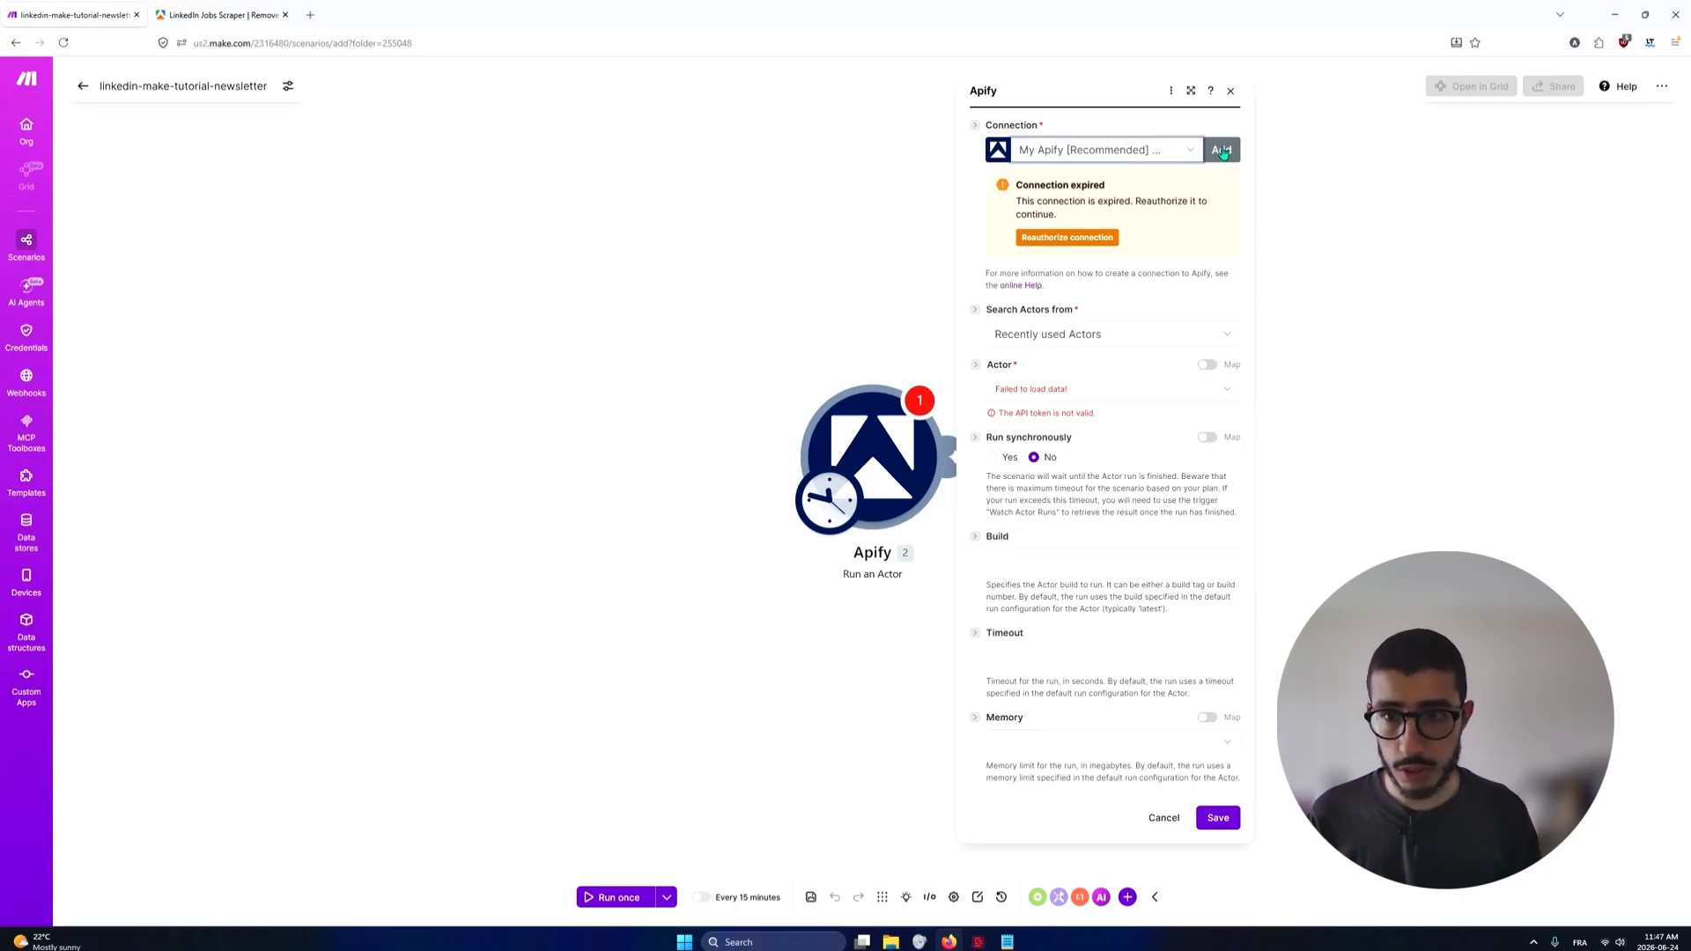
{"action": "left_click", "coordinate": [1221, 151]}
{"action": "left_click", "coordinate": [1311, 168]}
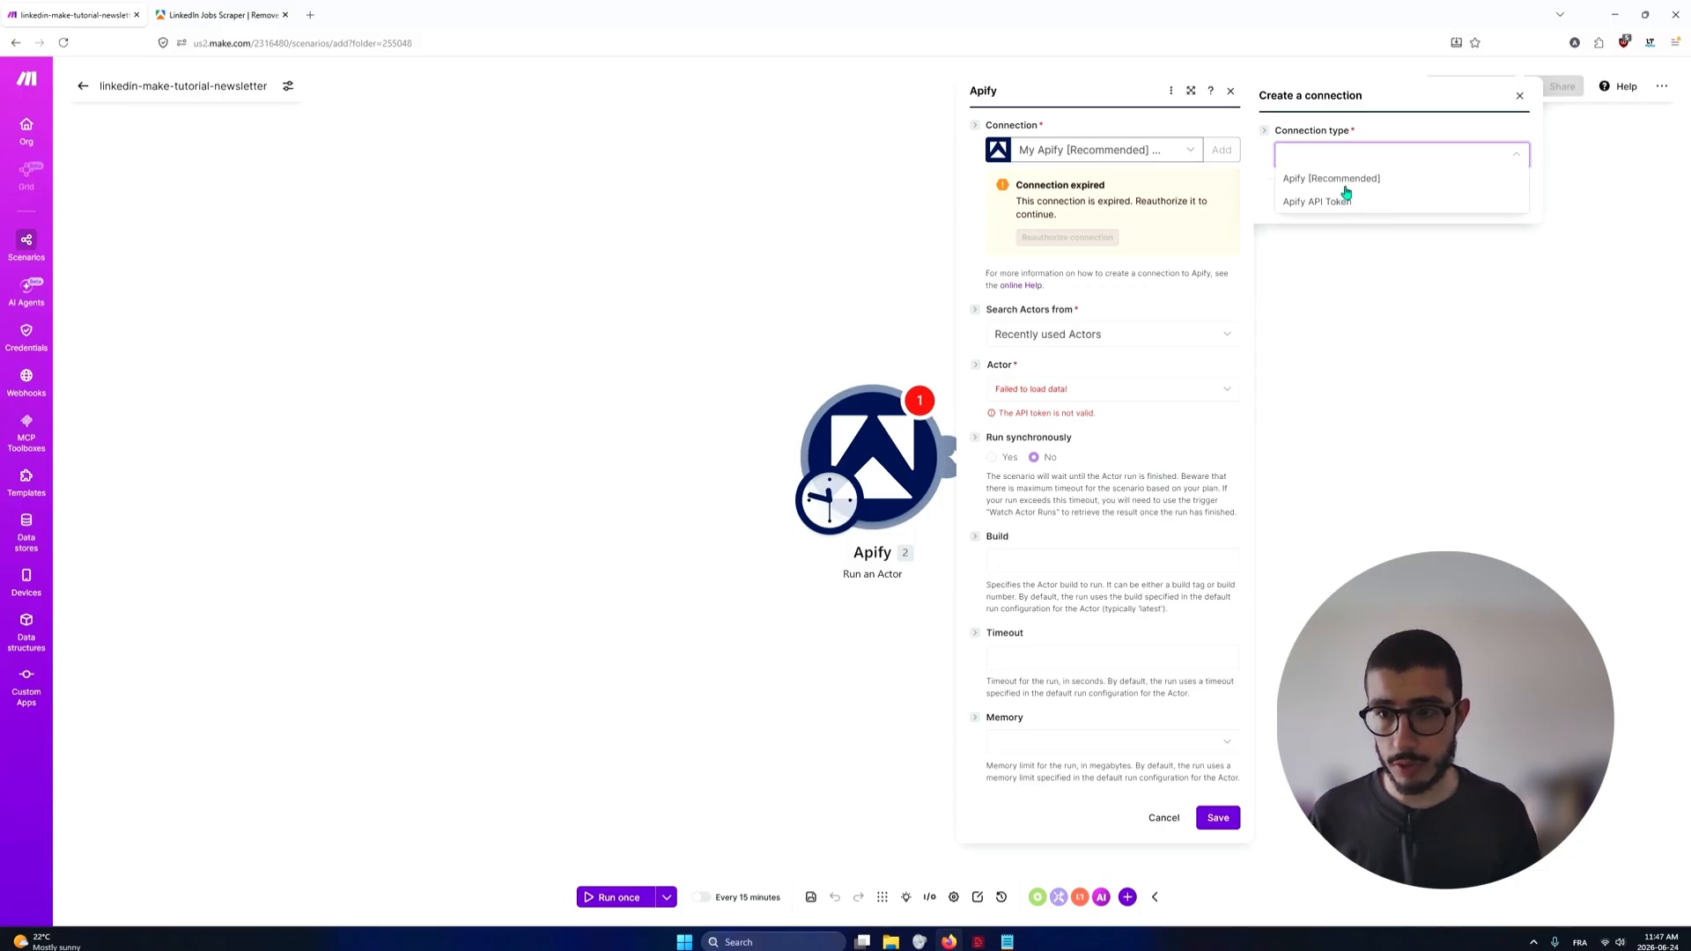
{"action": "left_click", "coordinate": [1346, 179]}
{"action": "triple_click", "coordinate": [1493, 193]}
{"action": "type", "text": "tutorial"}
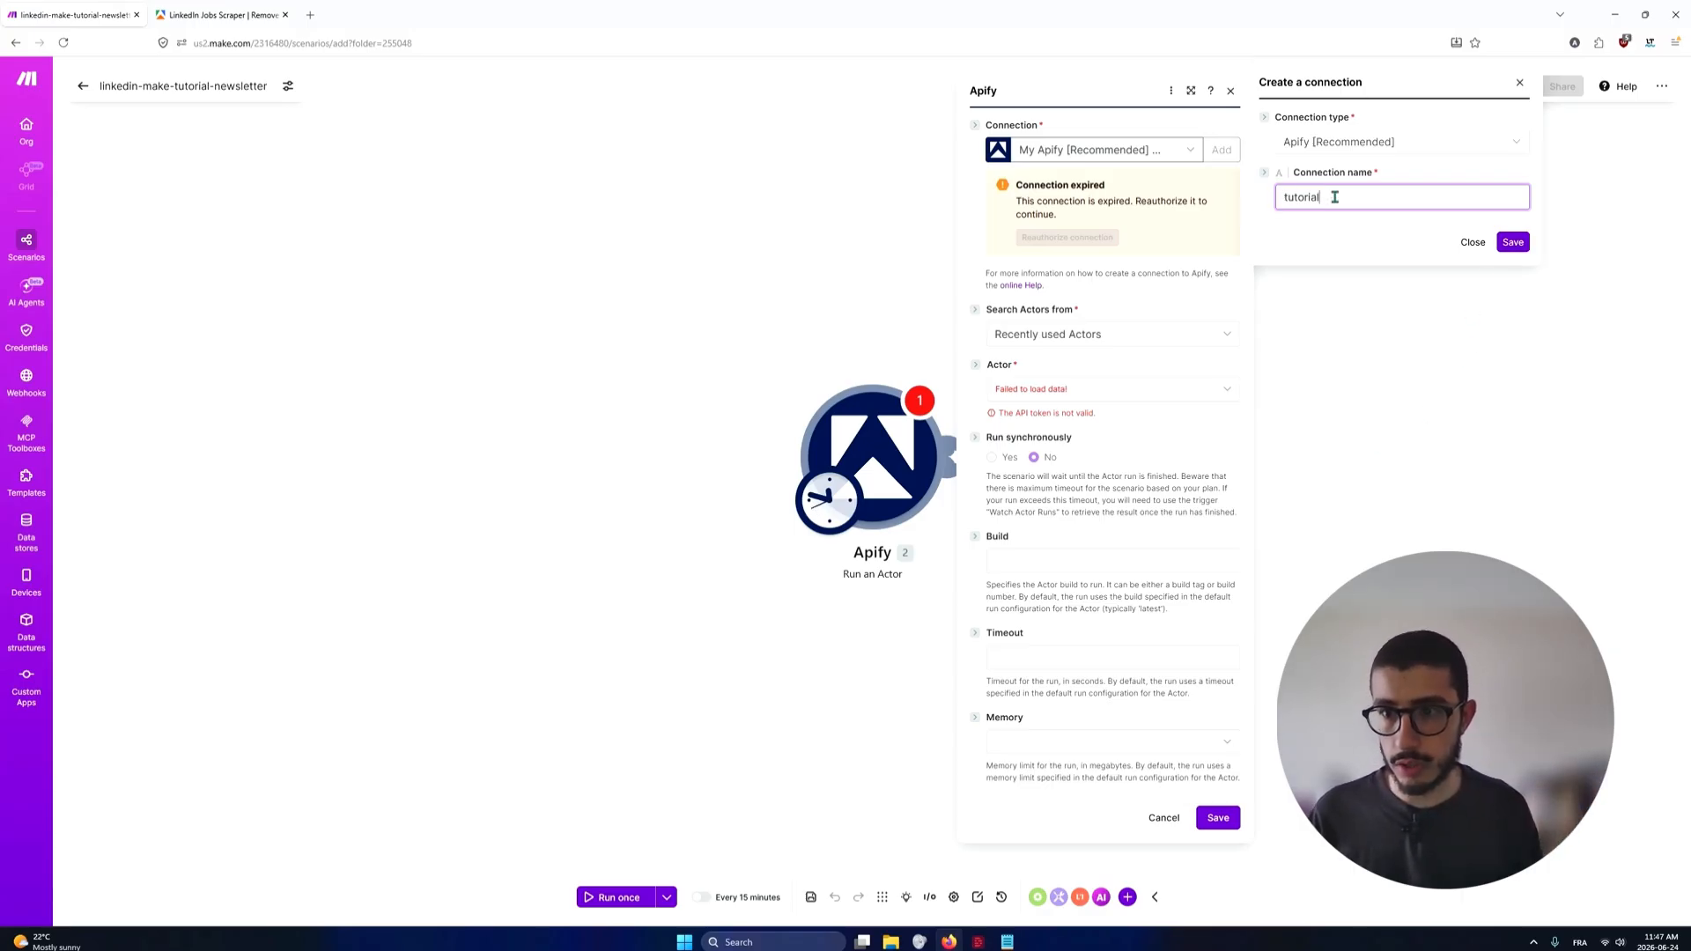
{"action": "key", "text": "ctrl+a"}
{"action": "left_click", "coordinate": [1377, 199]}
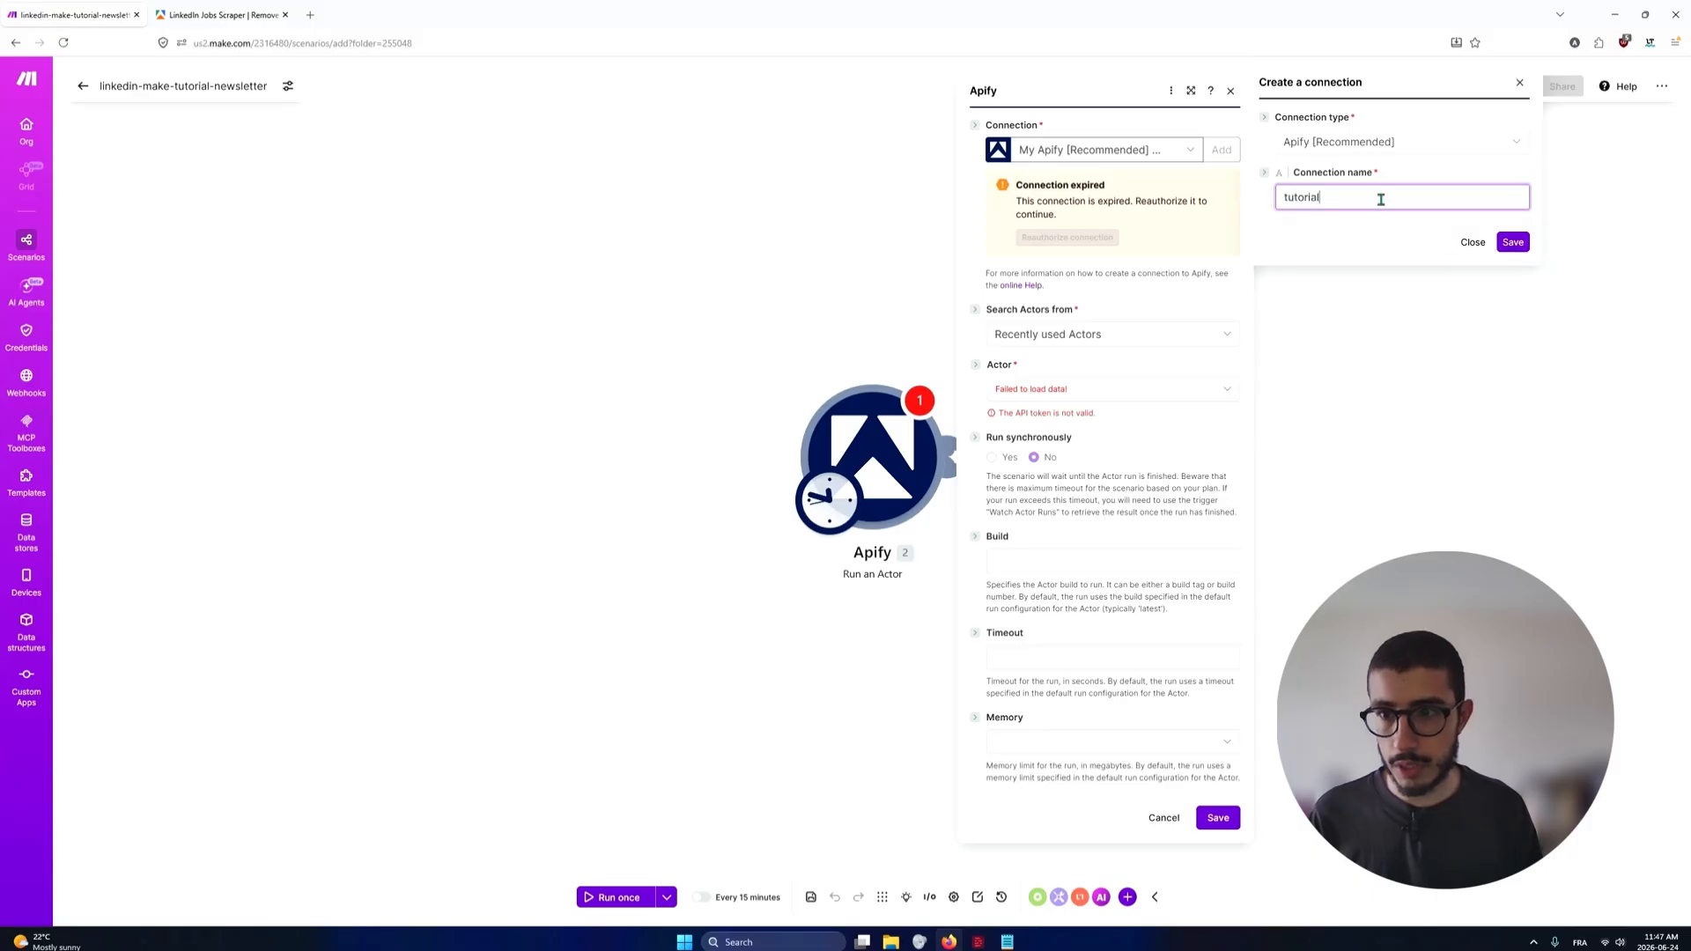
{"action": "left_click", "coordinate": [1514, 243]}
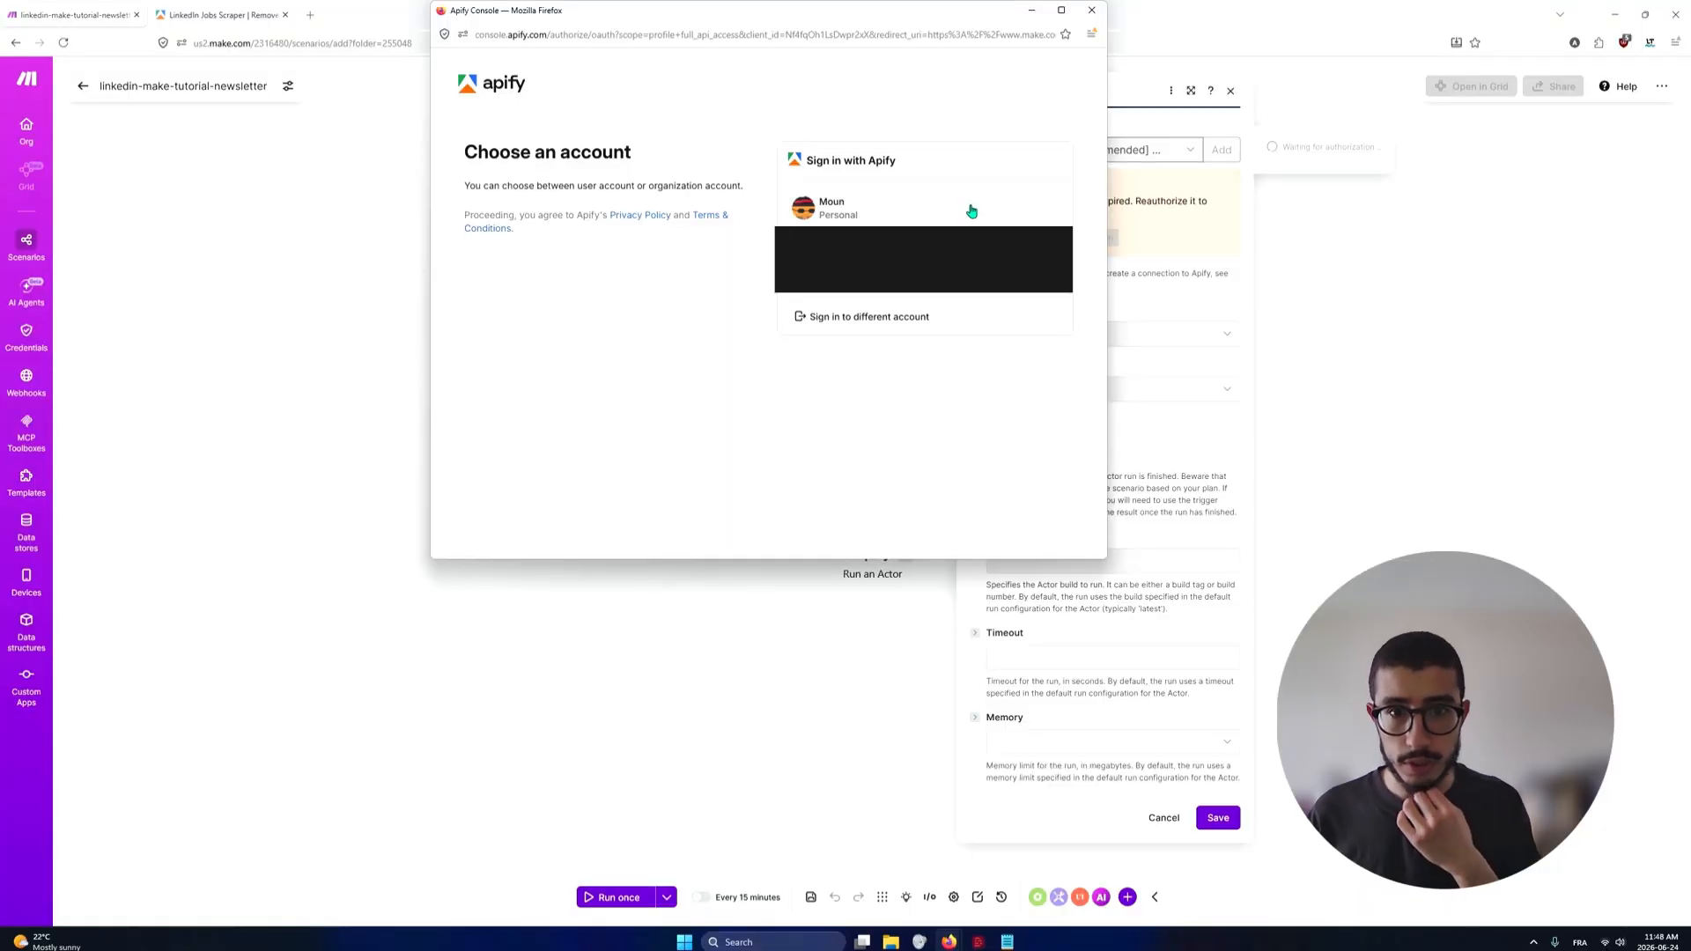
Choose the personal Apify account and grant Make access to it
{"action": "left_click", "coordinate": [971, 211]}
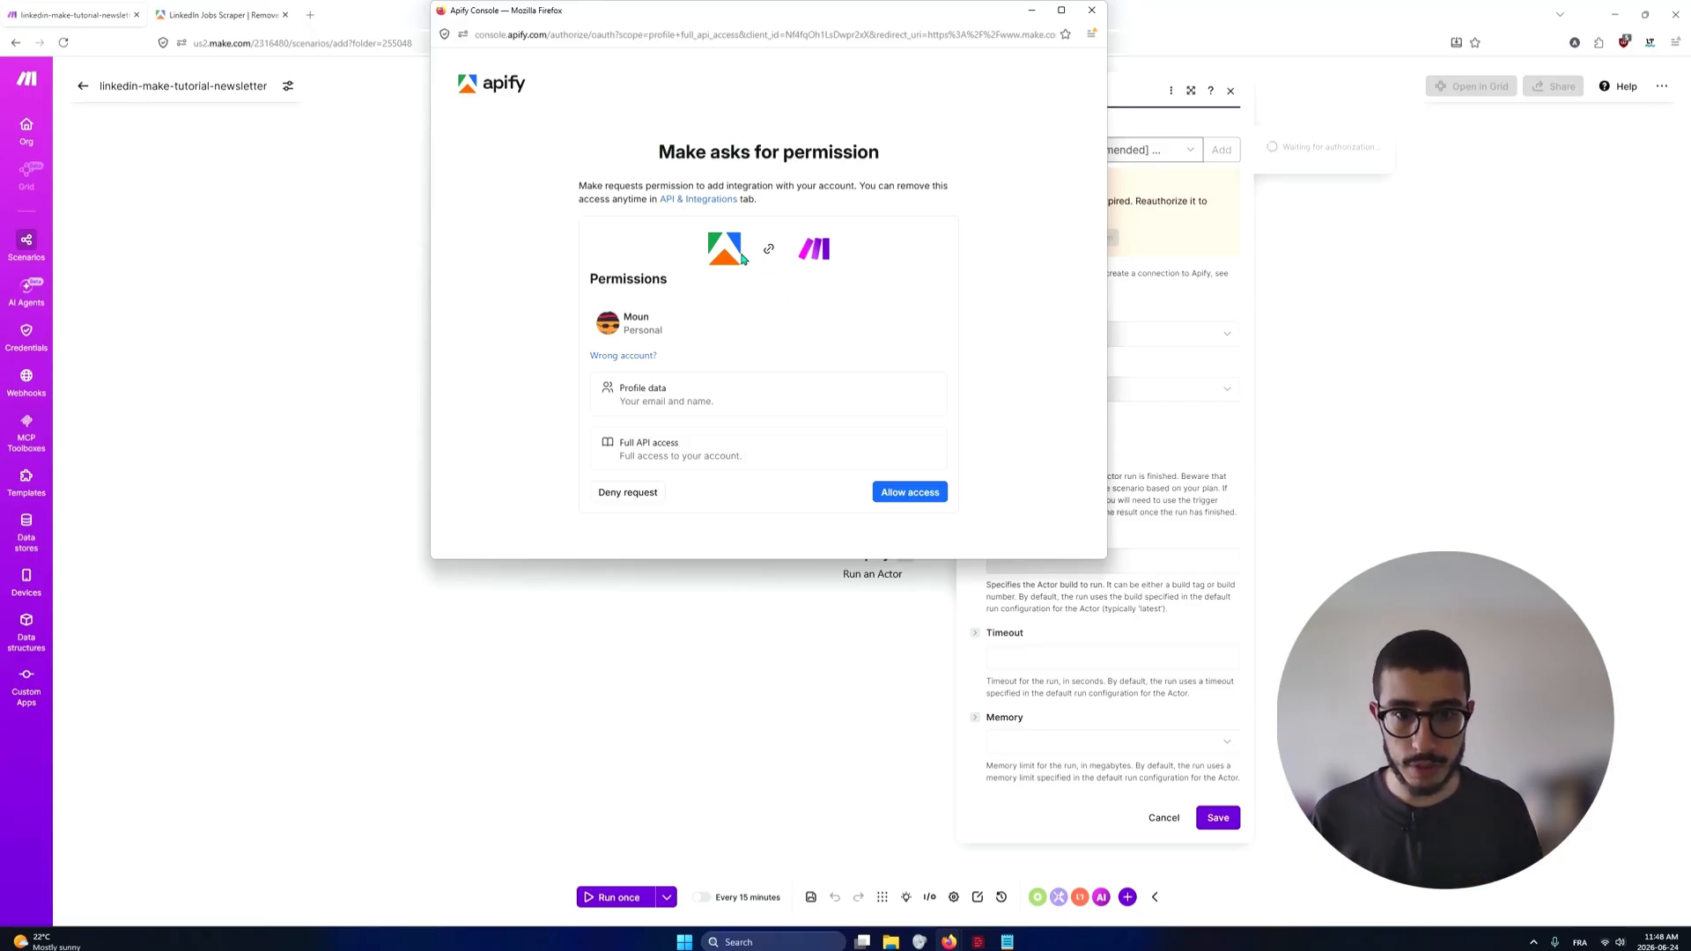
{"action": "left_click", "coordinate": [914, 492]}
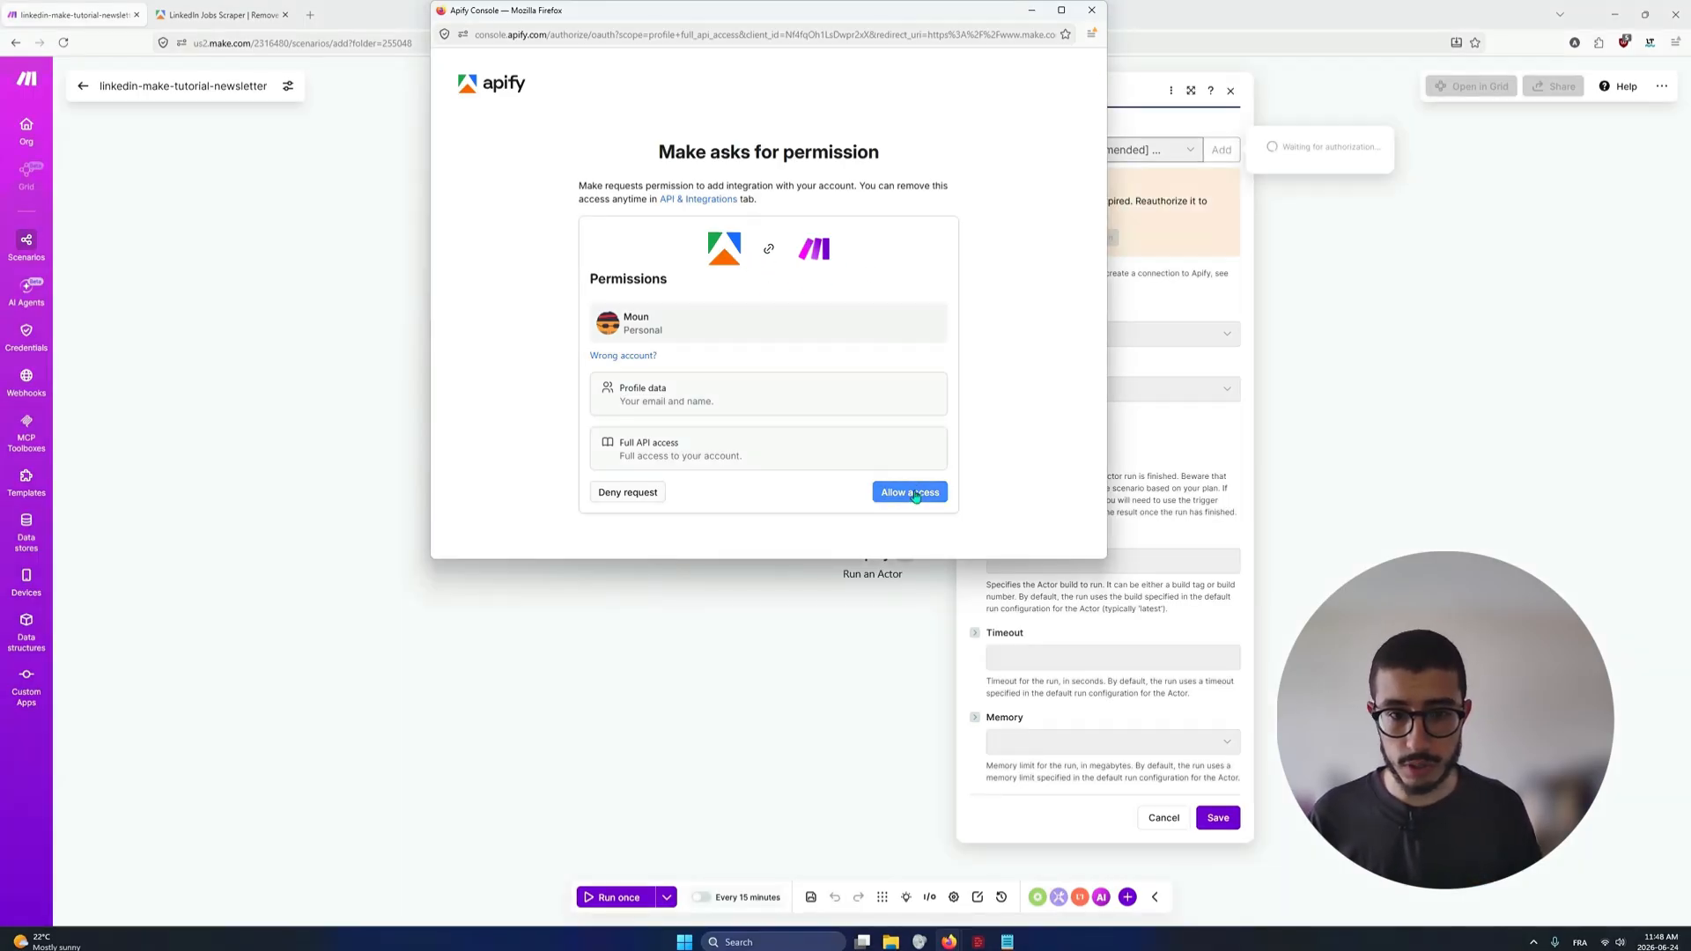
{"action": "left_click", "coordinate": [914, 493]}
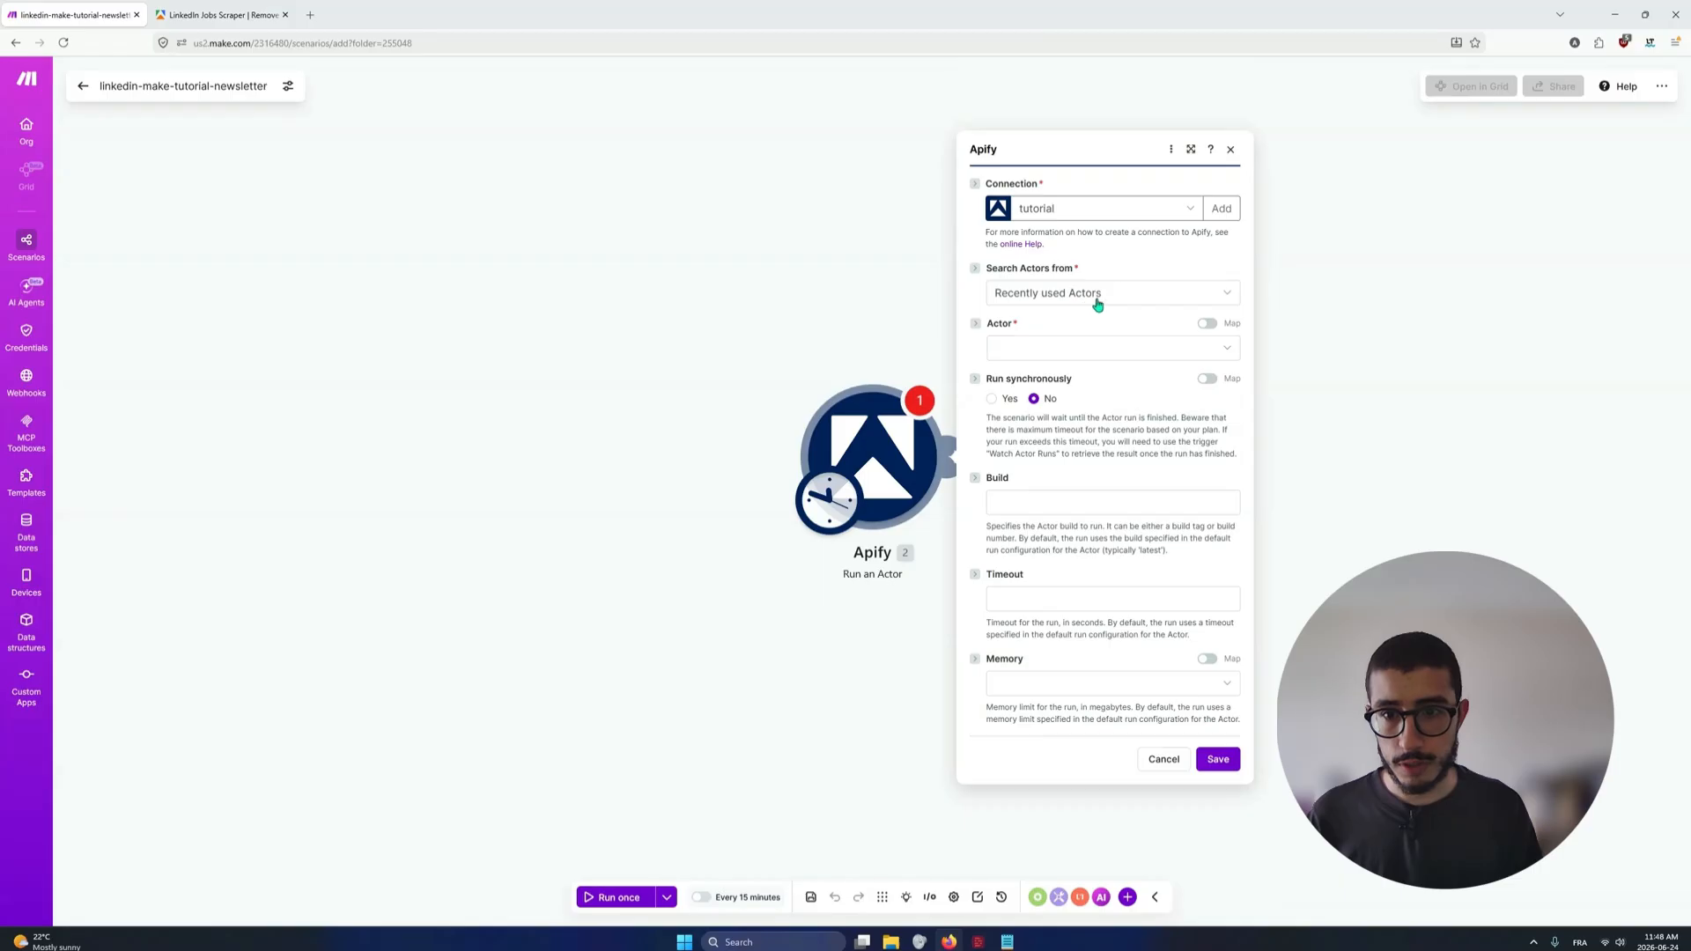
Search Apify Store Actors for "linkedin jobs" and select LinkedIn Jobs Scraper | Remove Duplicate Jobs | Pay Per Result as the Actor
{"action": "left_click", "coordinate": [1229, 296]}
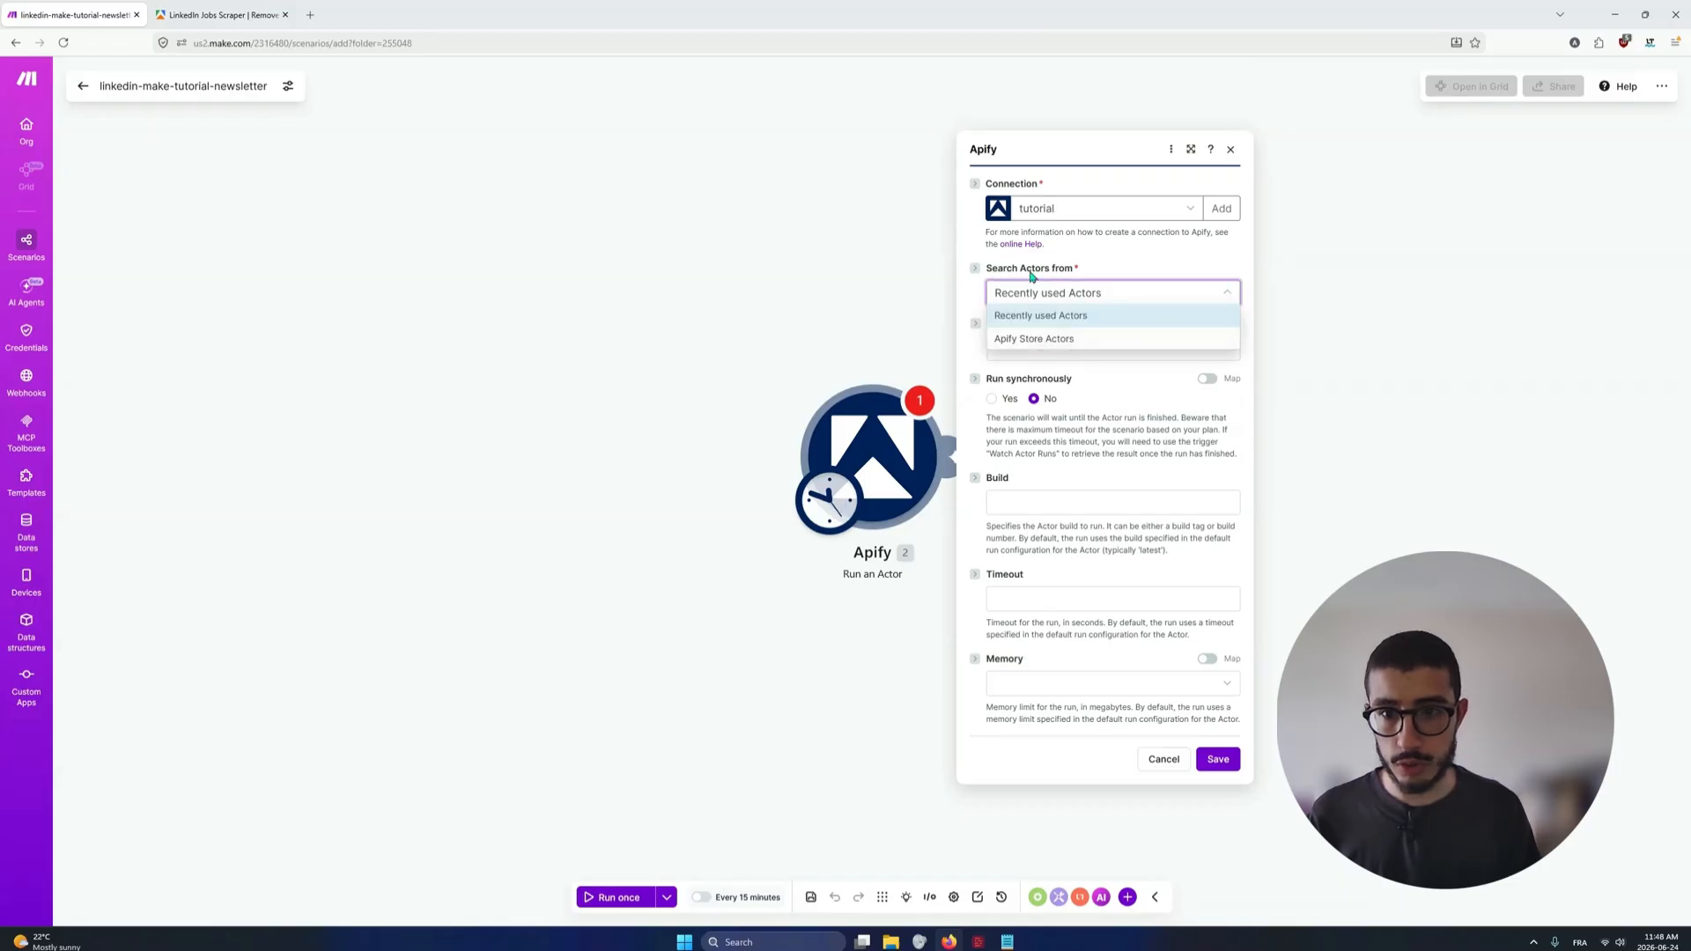
{"action": "left_click", "coordinate": [1019, 342]}
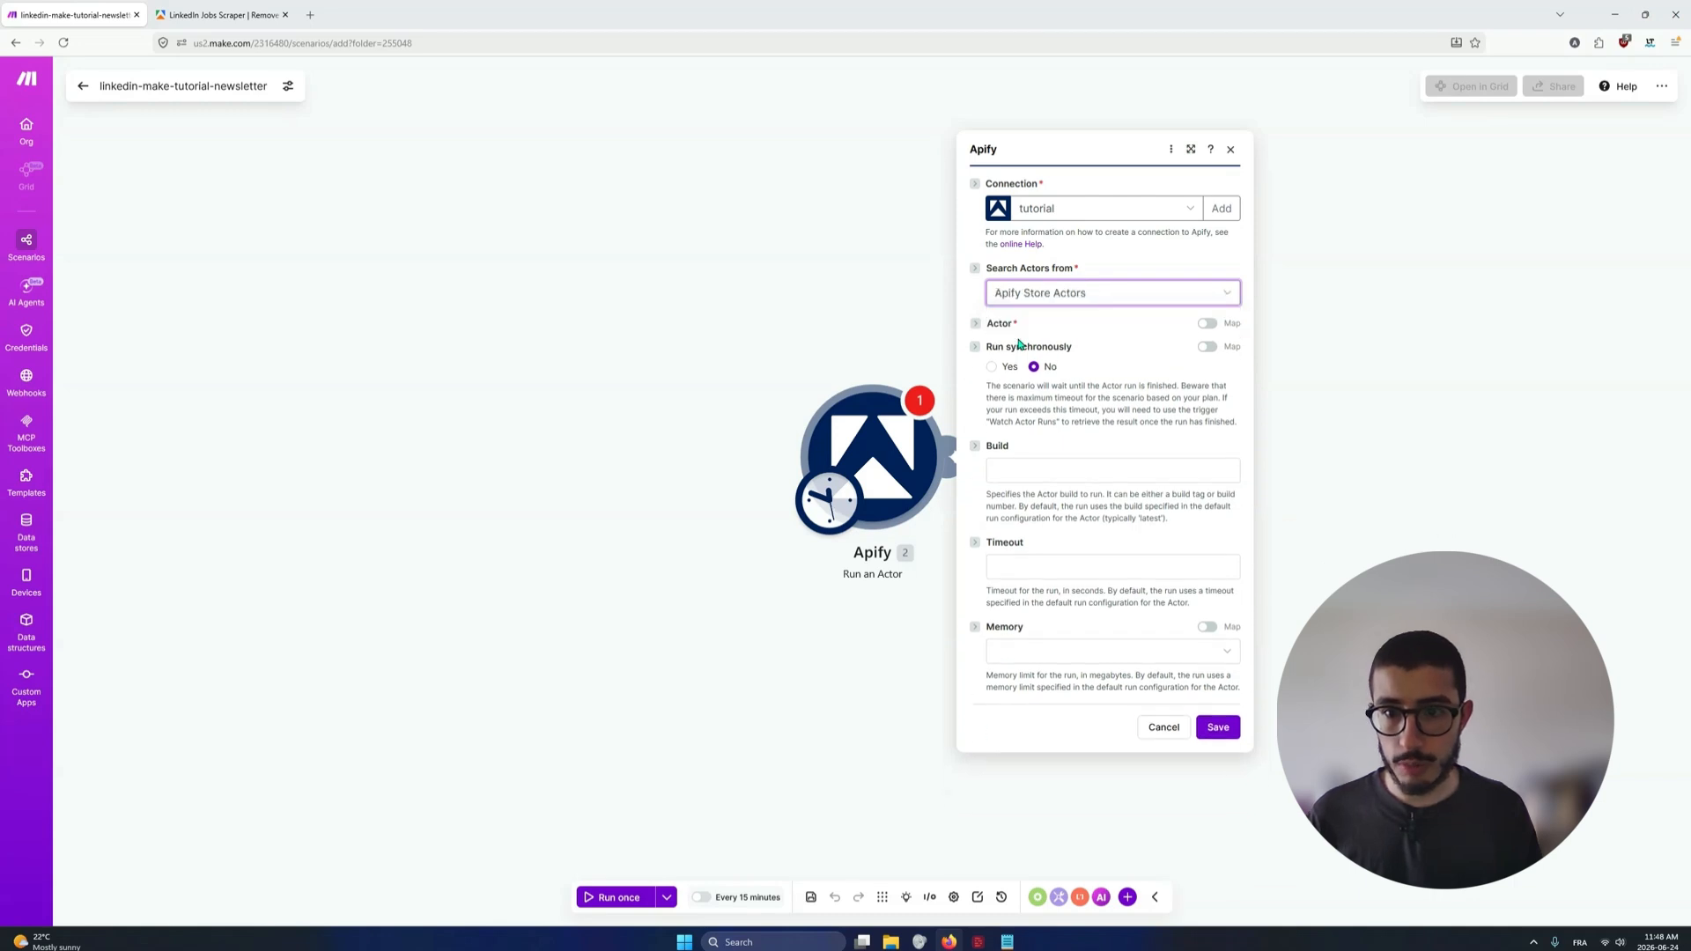
{"action": "left_click", "coordinate": [1038, 351]}
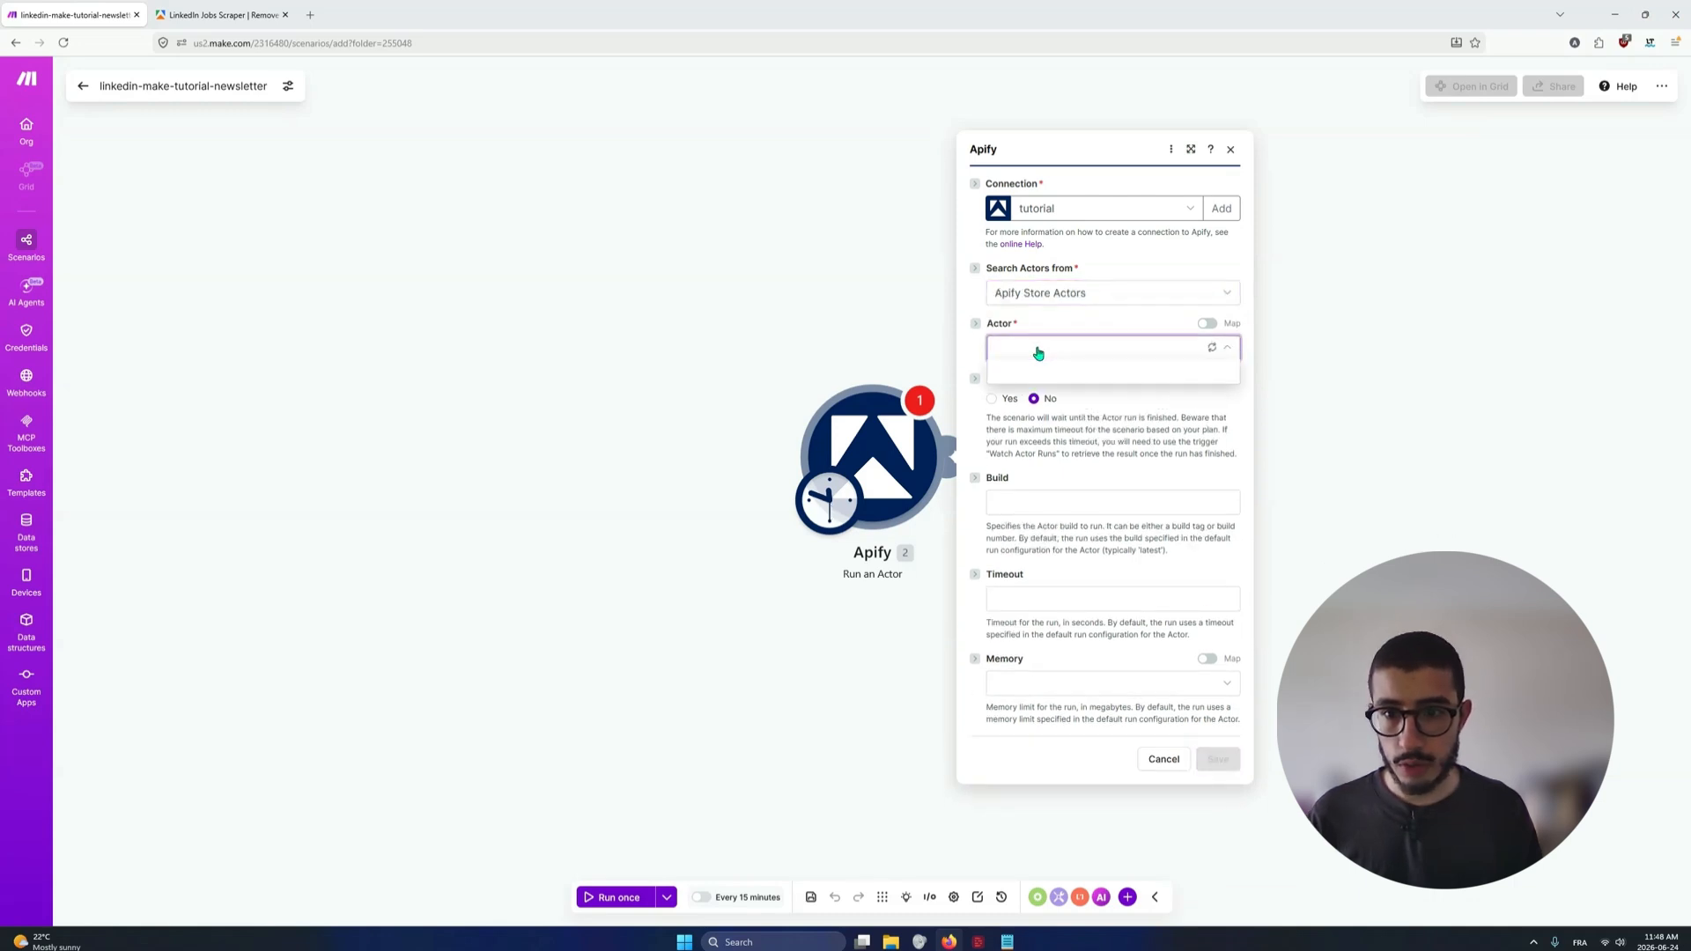
{"action": "type", "text": "linkedin"}
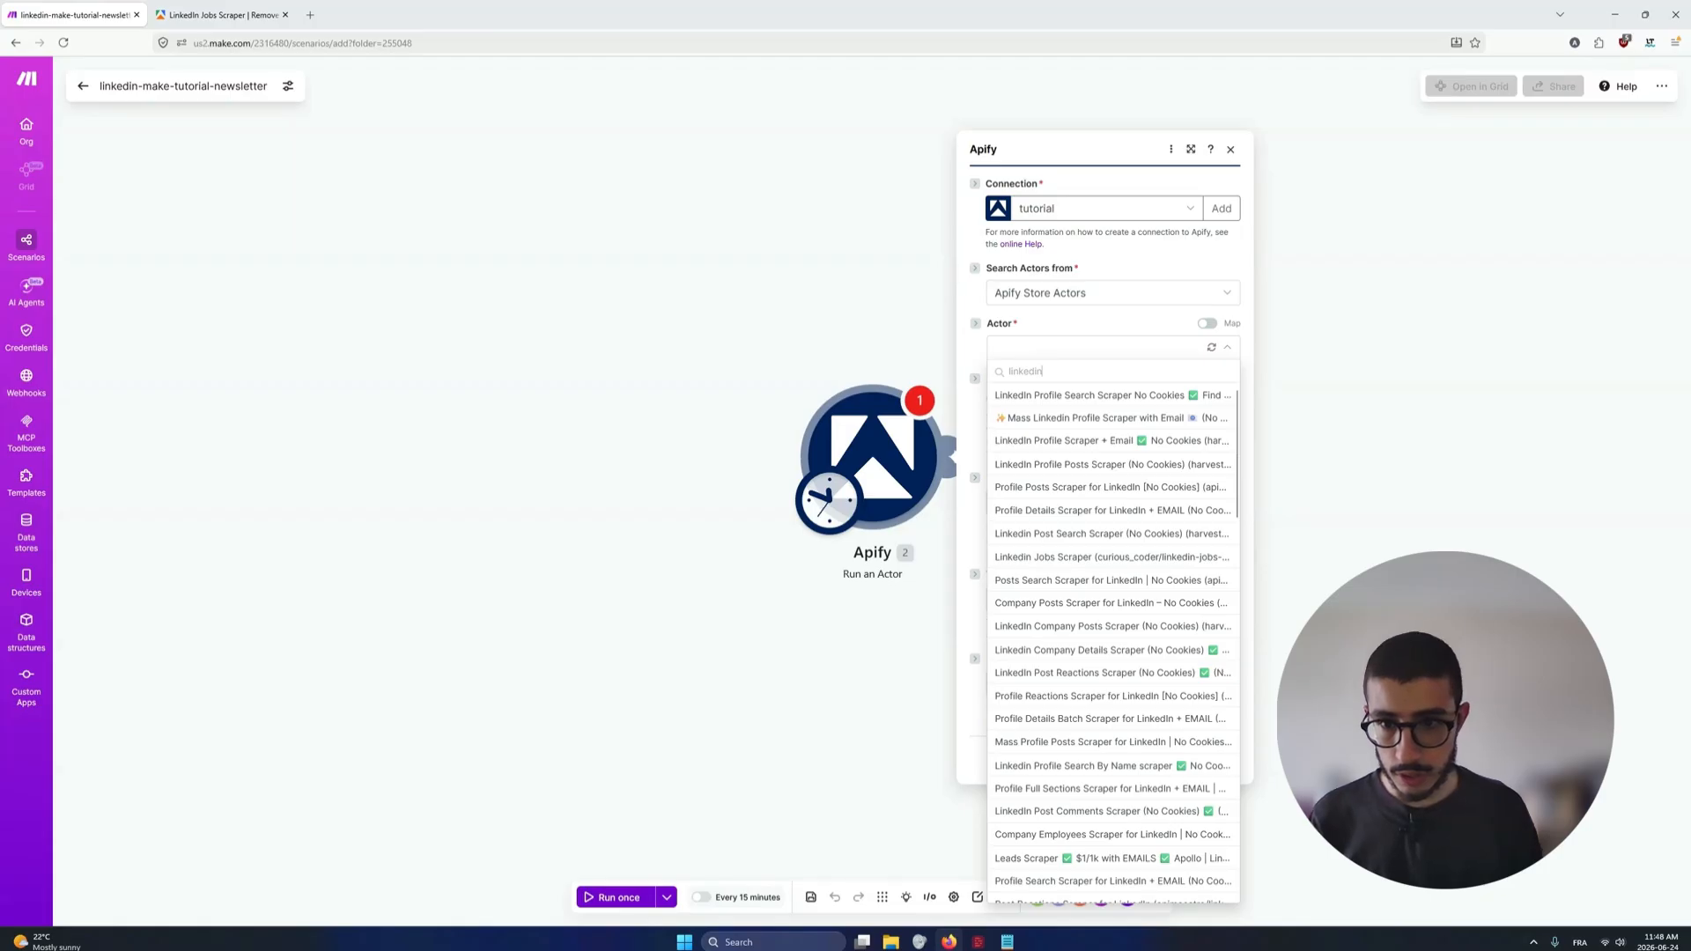
{"action": "type", "text": " jobs"}
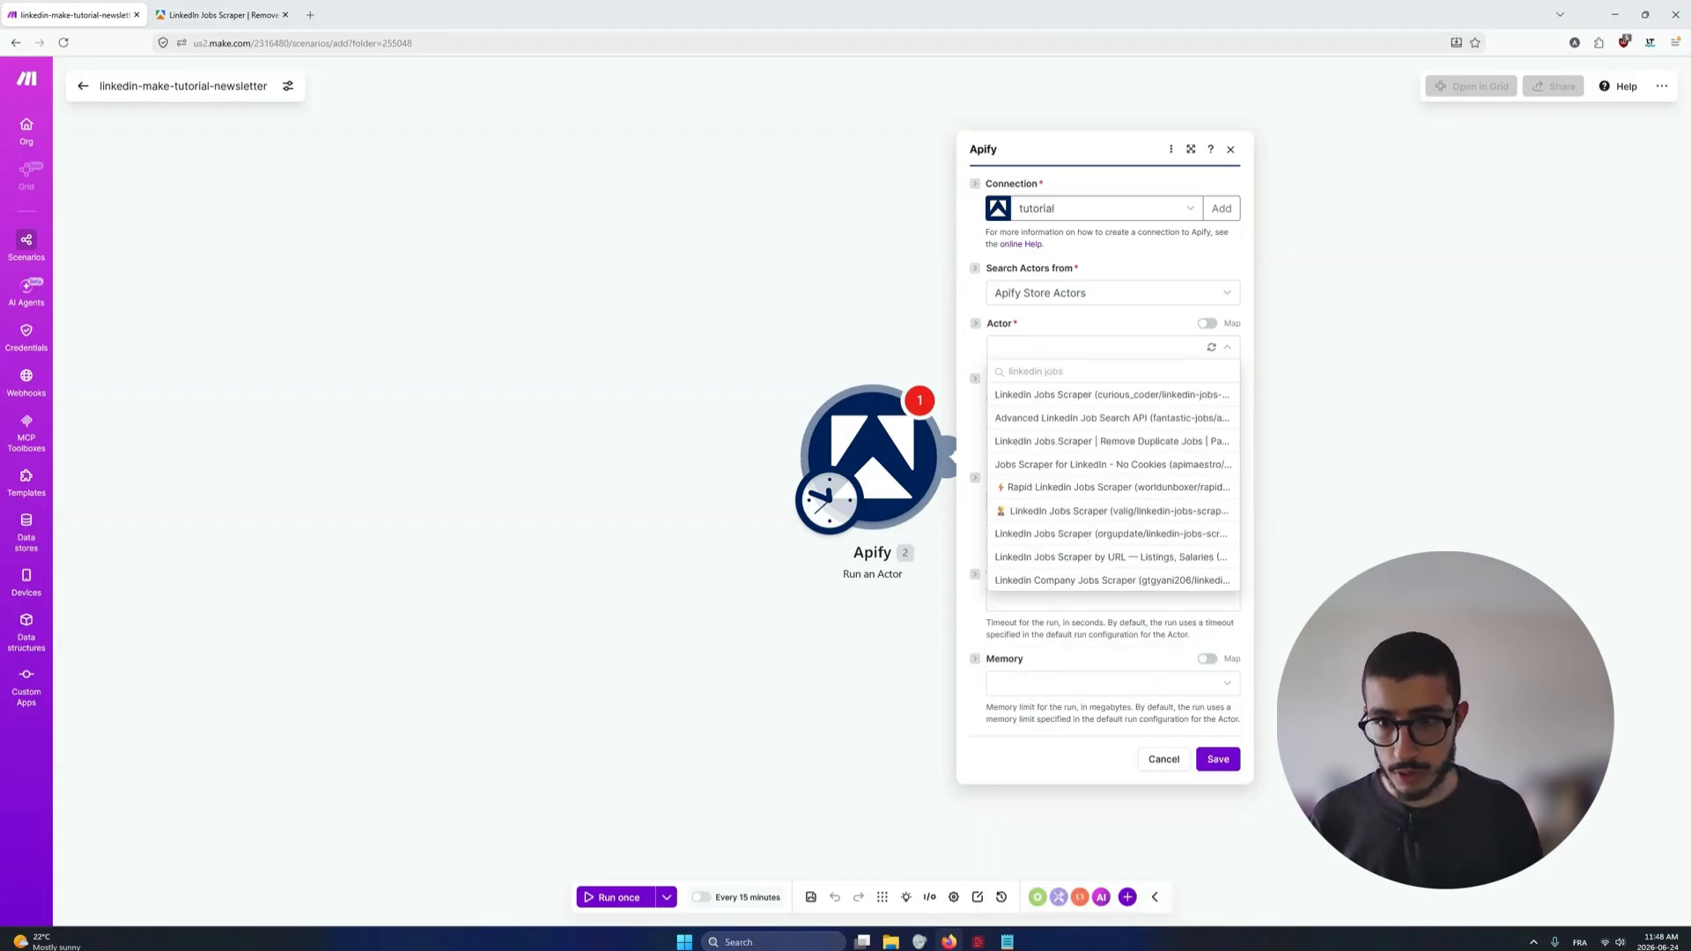
{"action": "left_click", "coordinate": [1065, 441]}
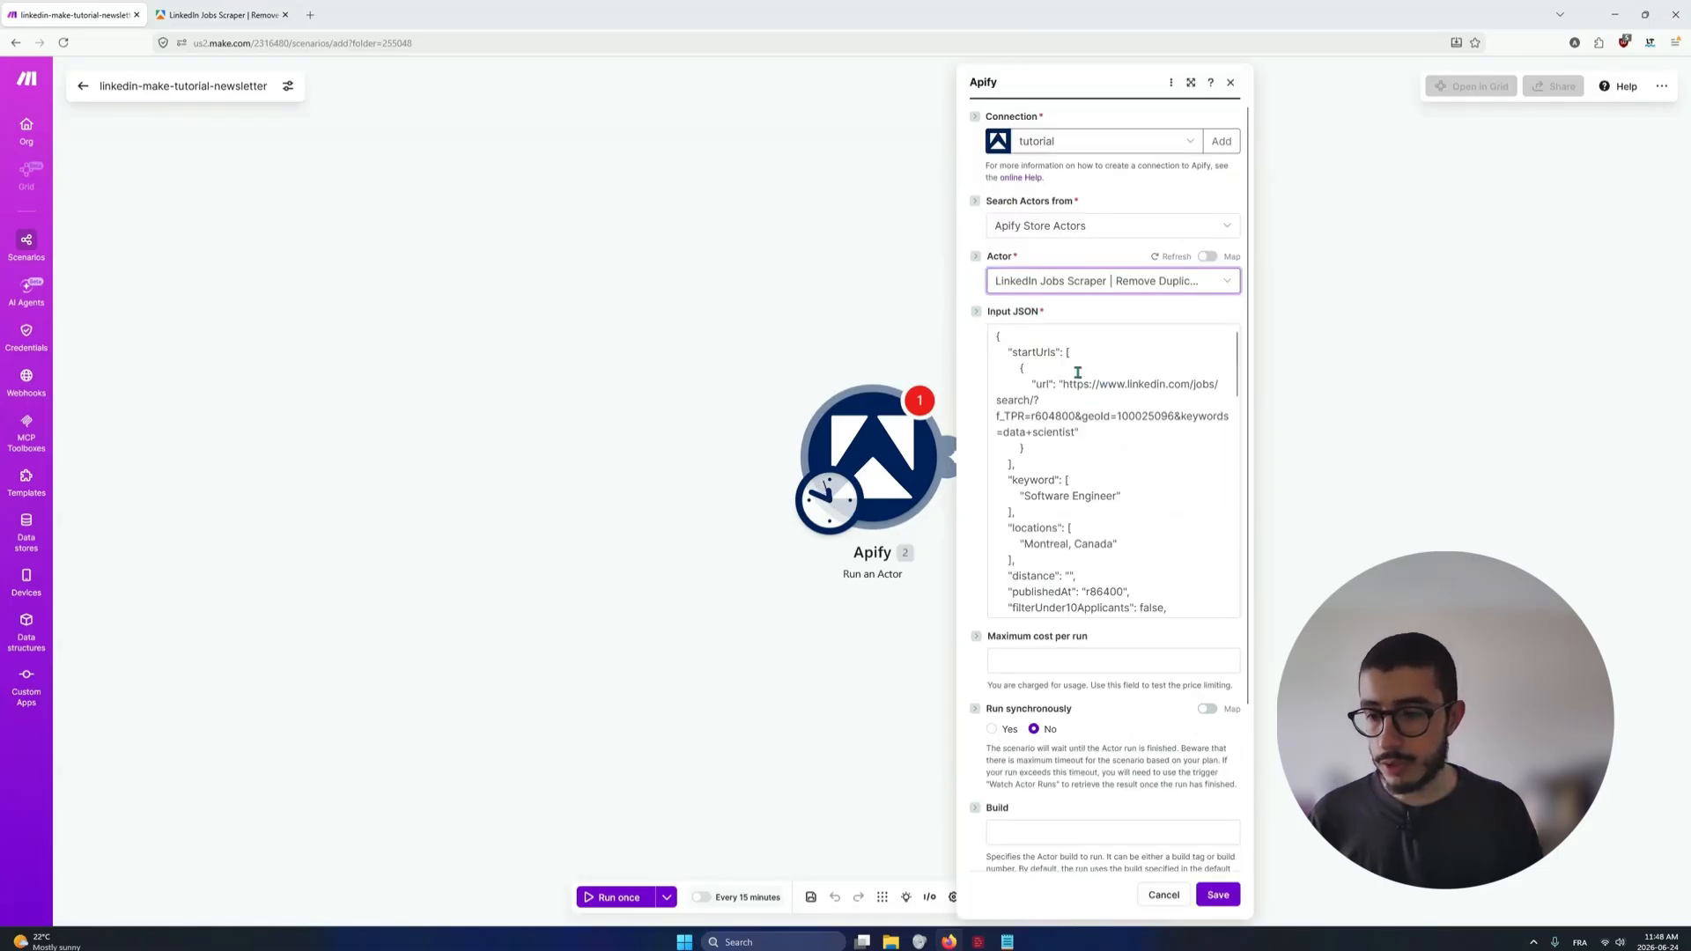
Examine the Actor's default Input JSON, including its keywords, locations, filters and resume keyword aliases
{"action": "scroll", "coordinate": [1078, 373], "scroll_direction": "down", "scroll_amount": 2}
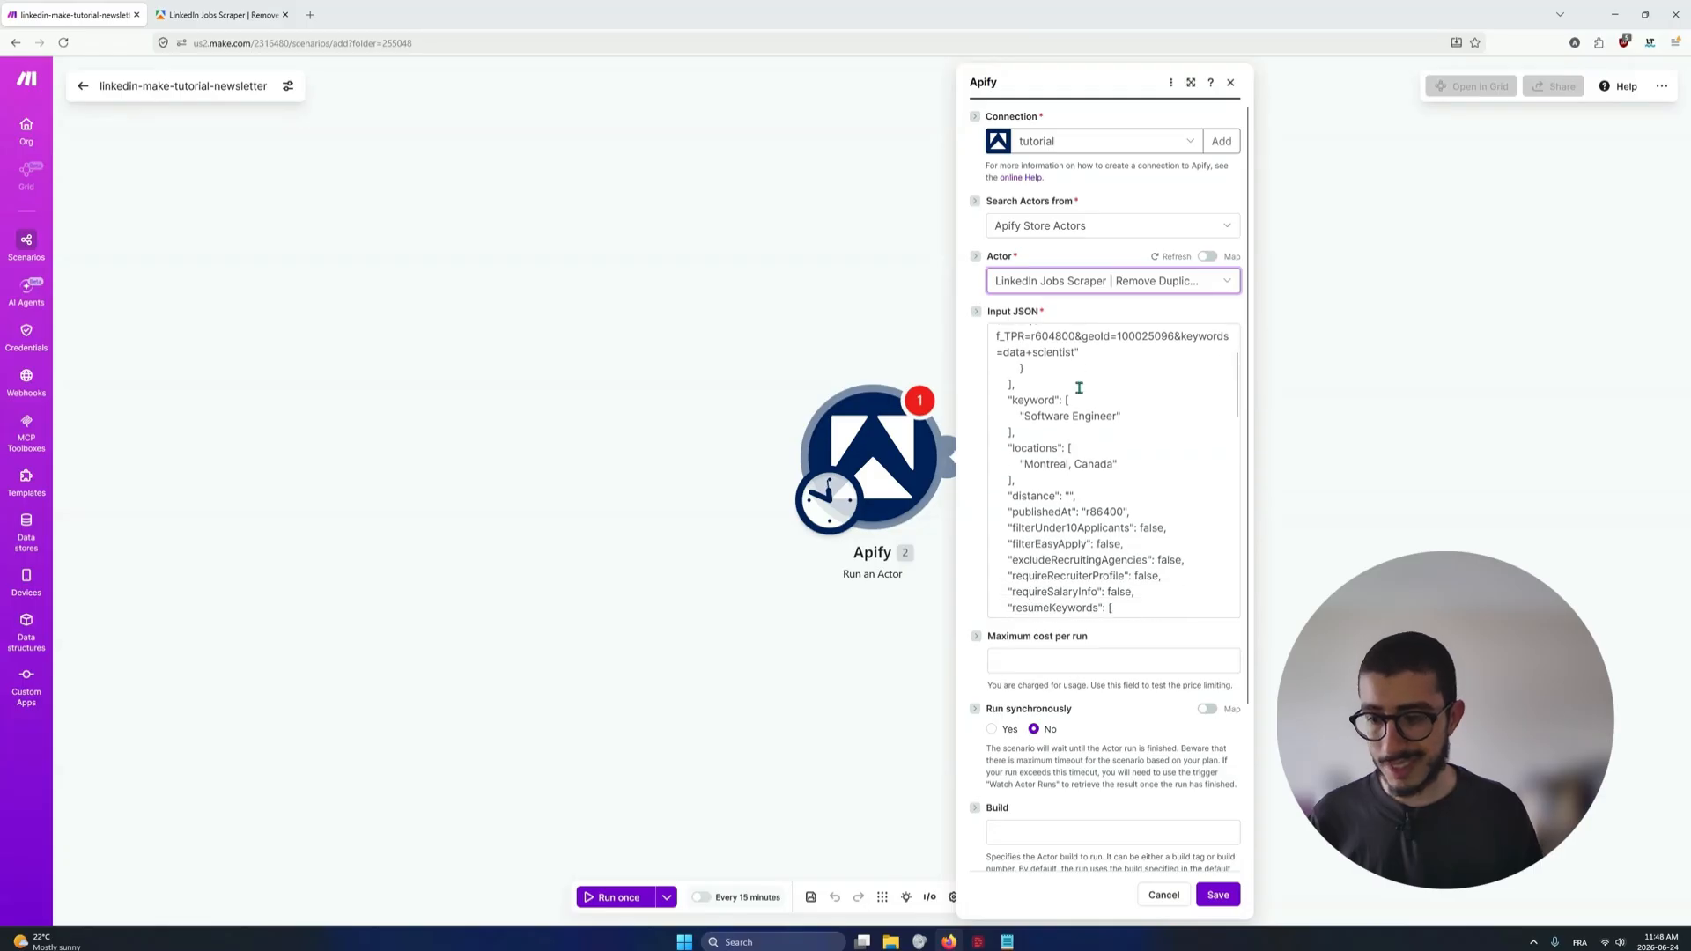
{"action": "scroll", "coordinate": [1087, 396], "scroll_direction": "down", "scroll_amount": 6}
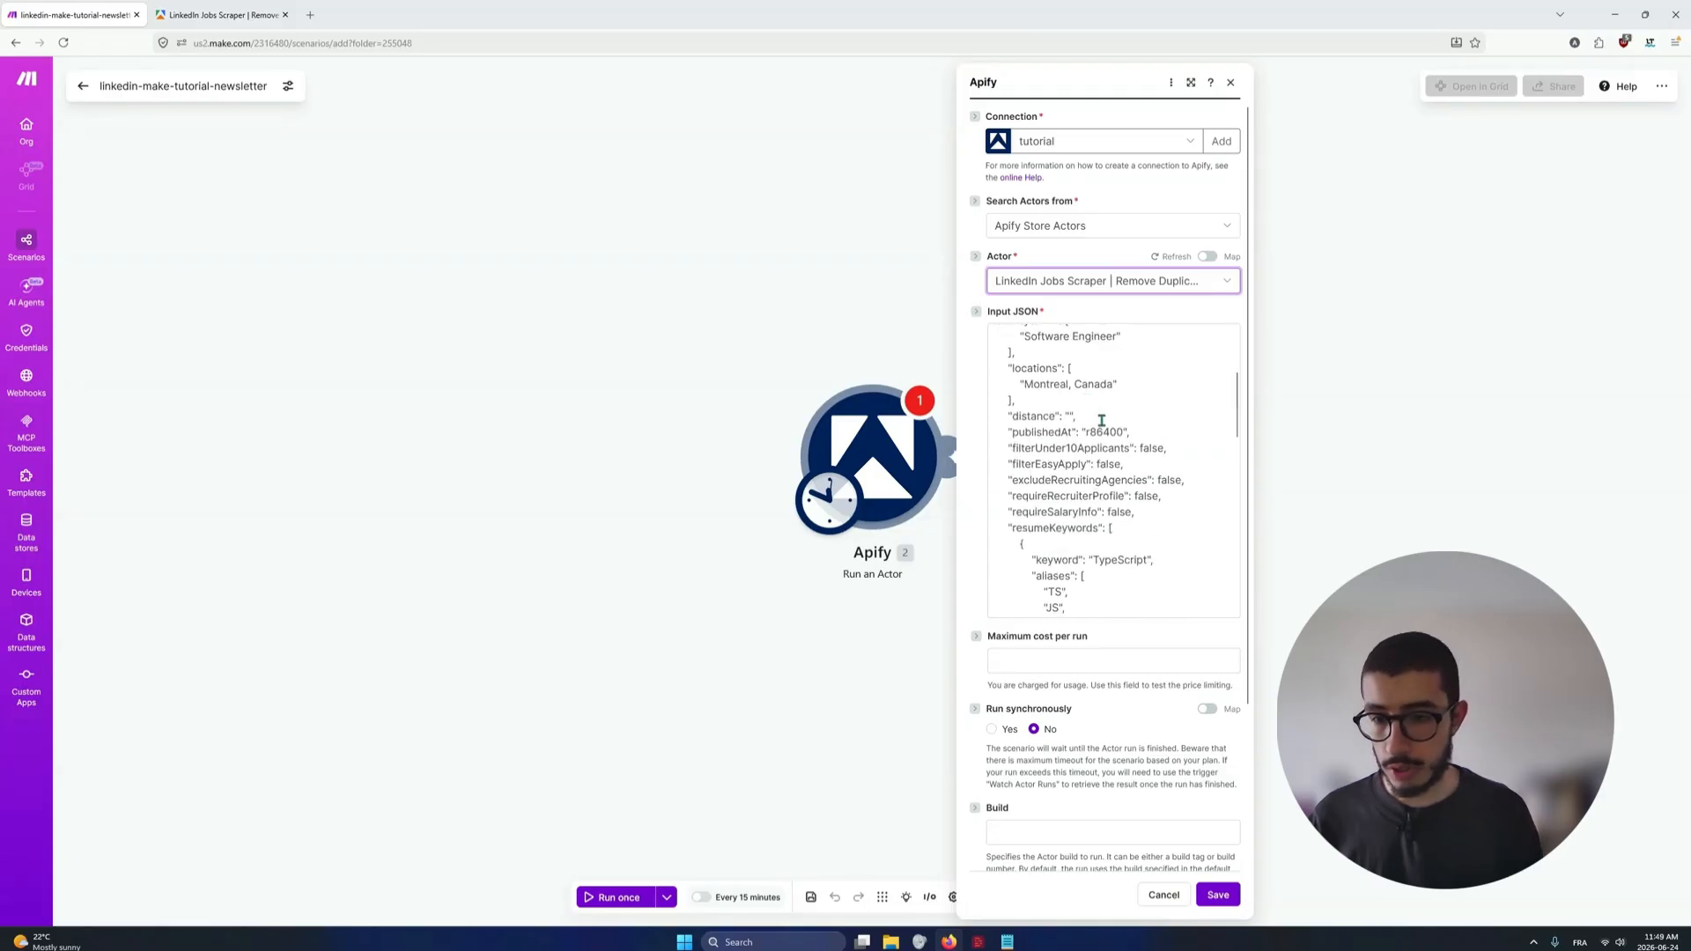
{"action": "scroll", "coordinate": [1103, 425], "scroll_direction": "down", "scroll_amount": 8}
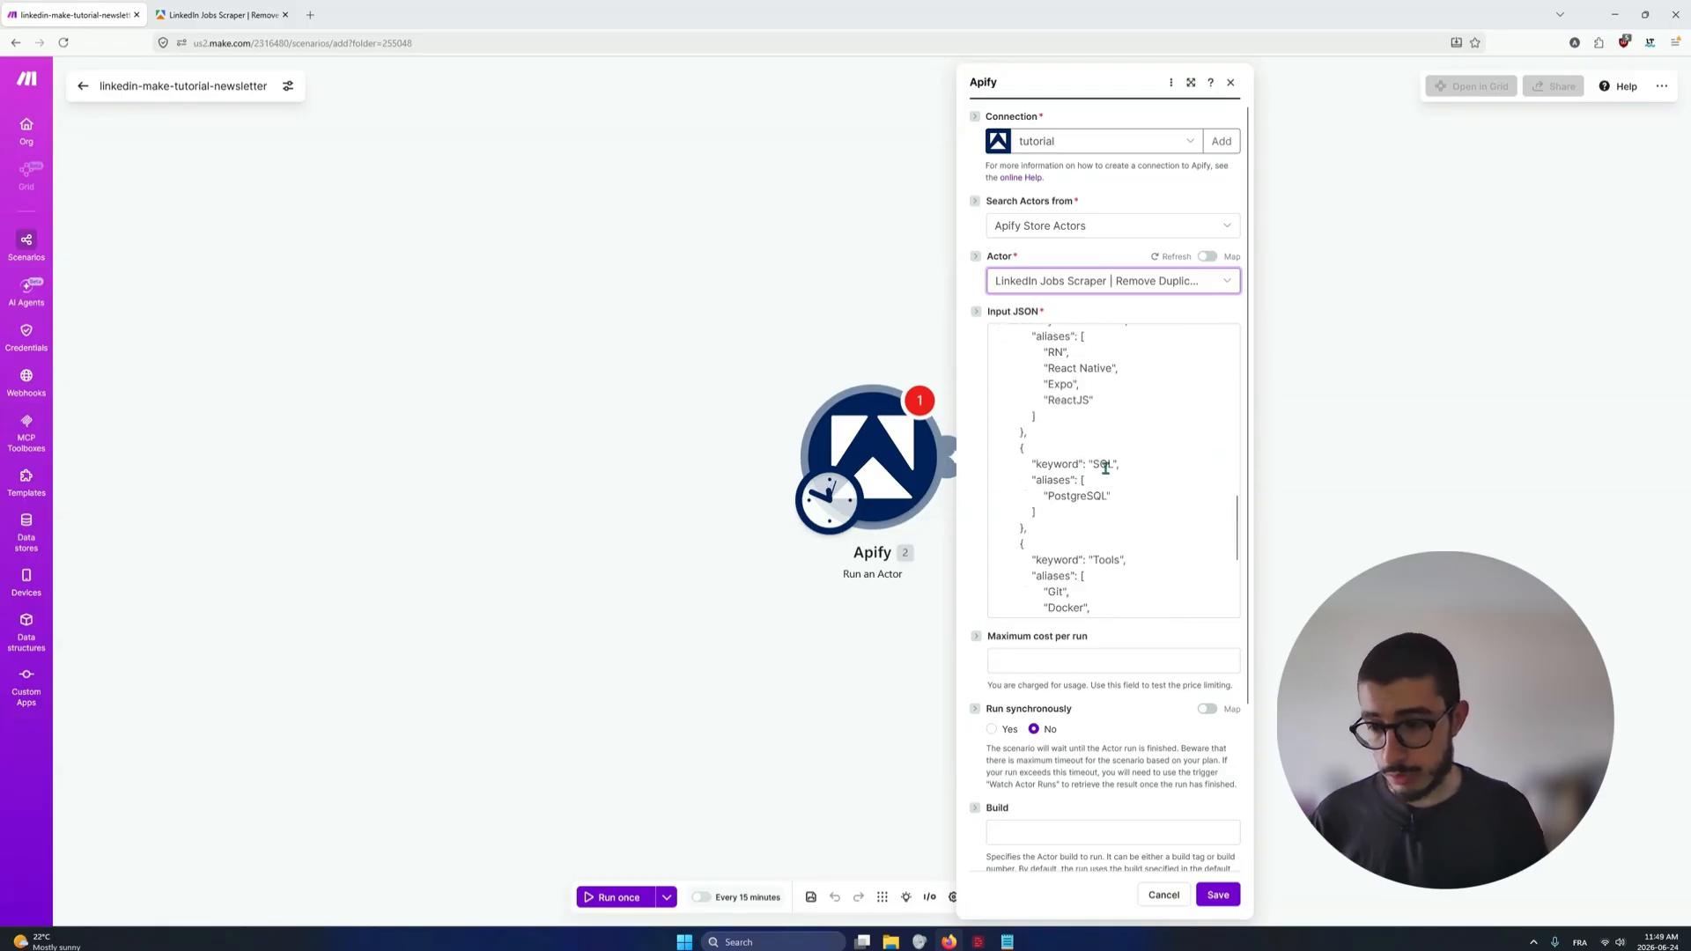
{"action": "scroll", "coordinate": [1105, 468], "scroll_direction": "down", "scroll_amount": 2}
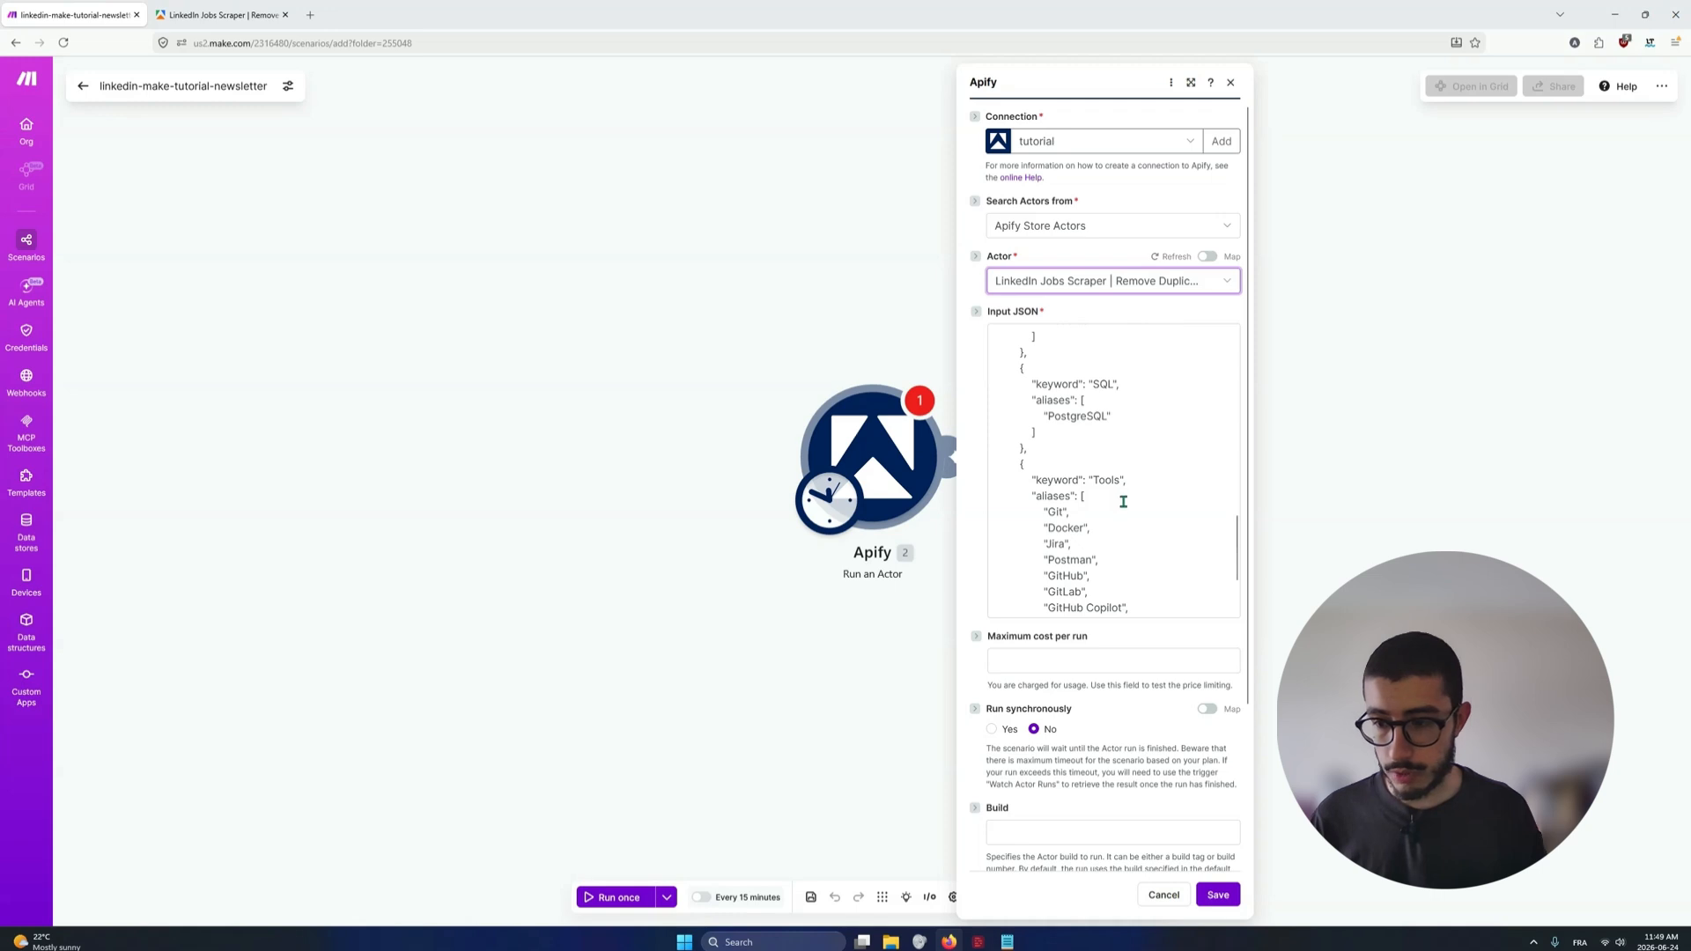
{"action": "scroll", "coordinate": [1123, 501], "scroll_direction": "down", "scroll_amount": 3}
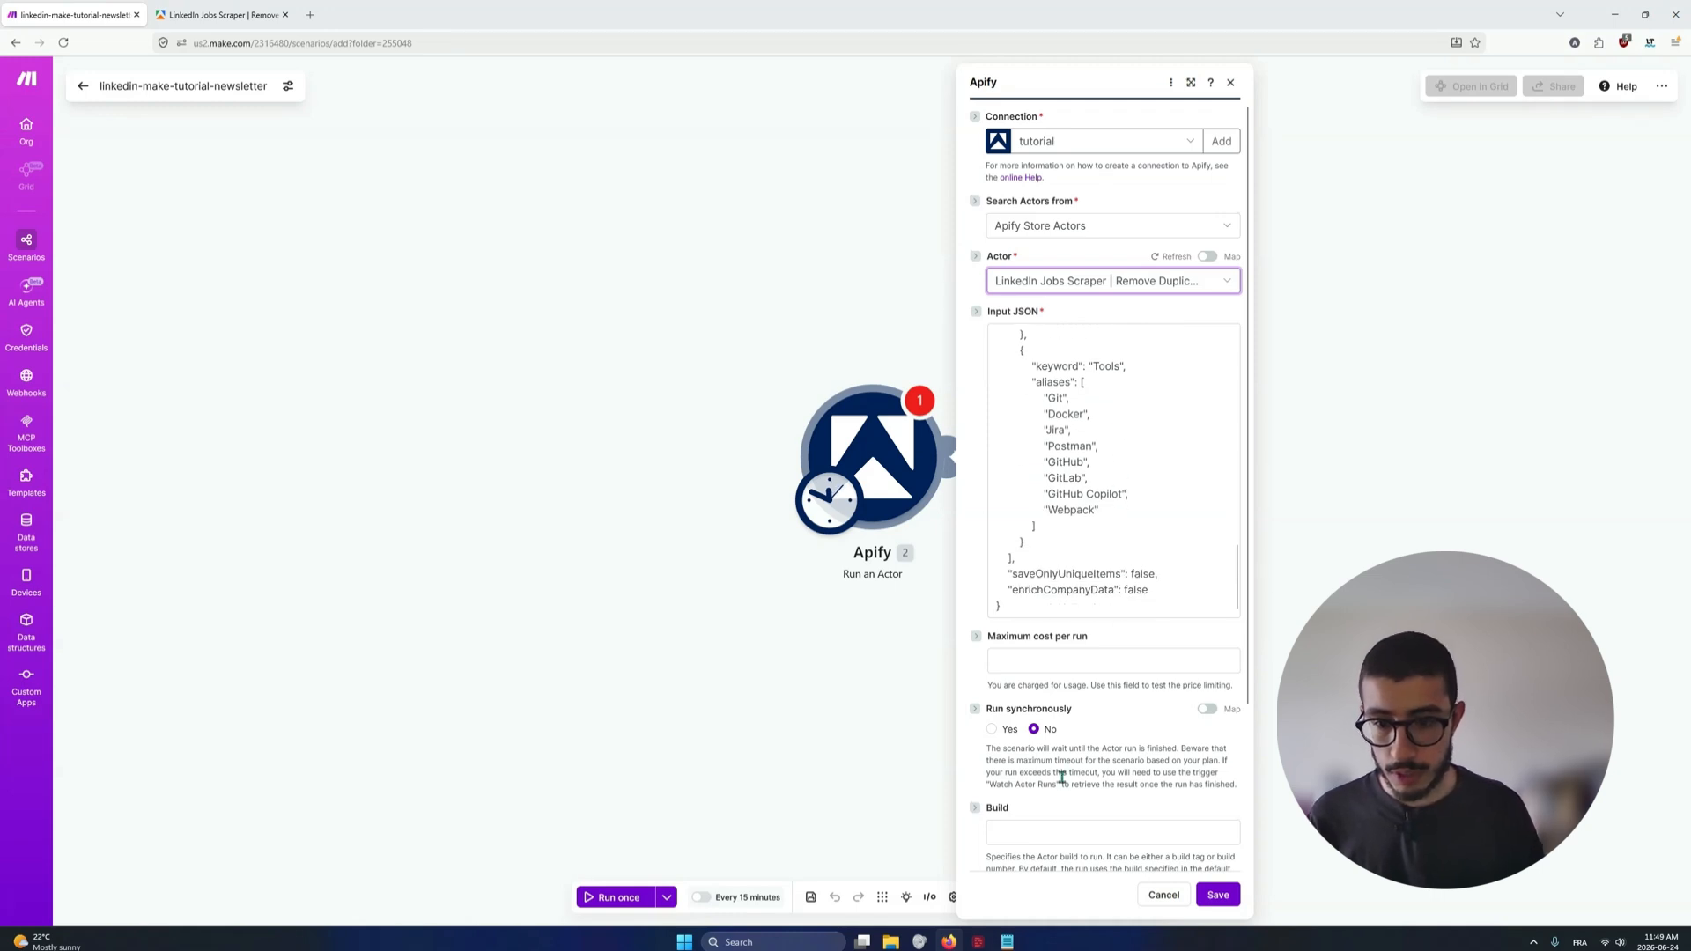
{"action": "scroll", "coordinate": [1132, 492], "scroll_direction": "up", "scroll_amount": 1}
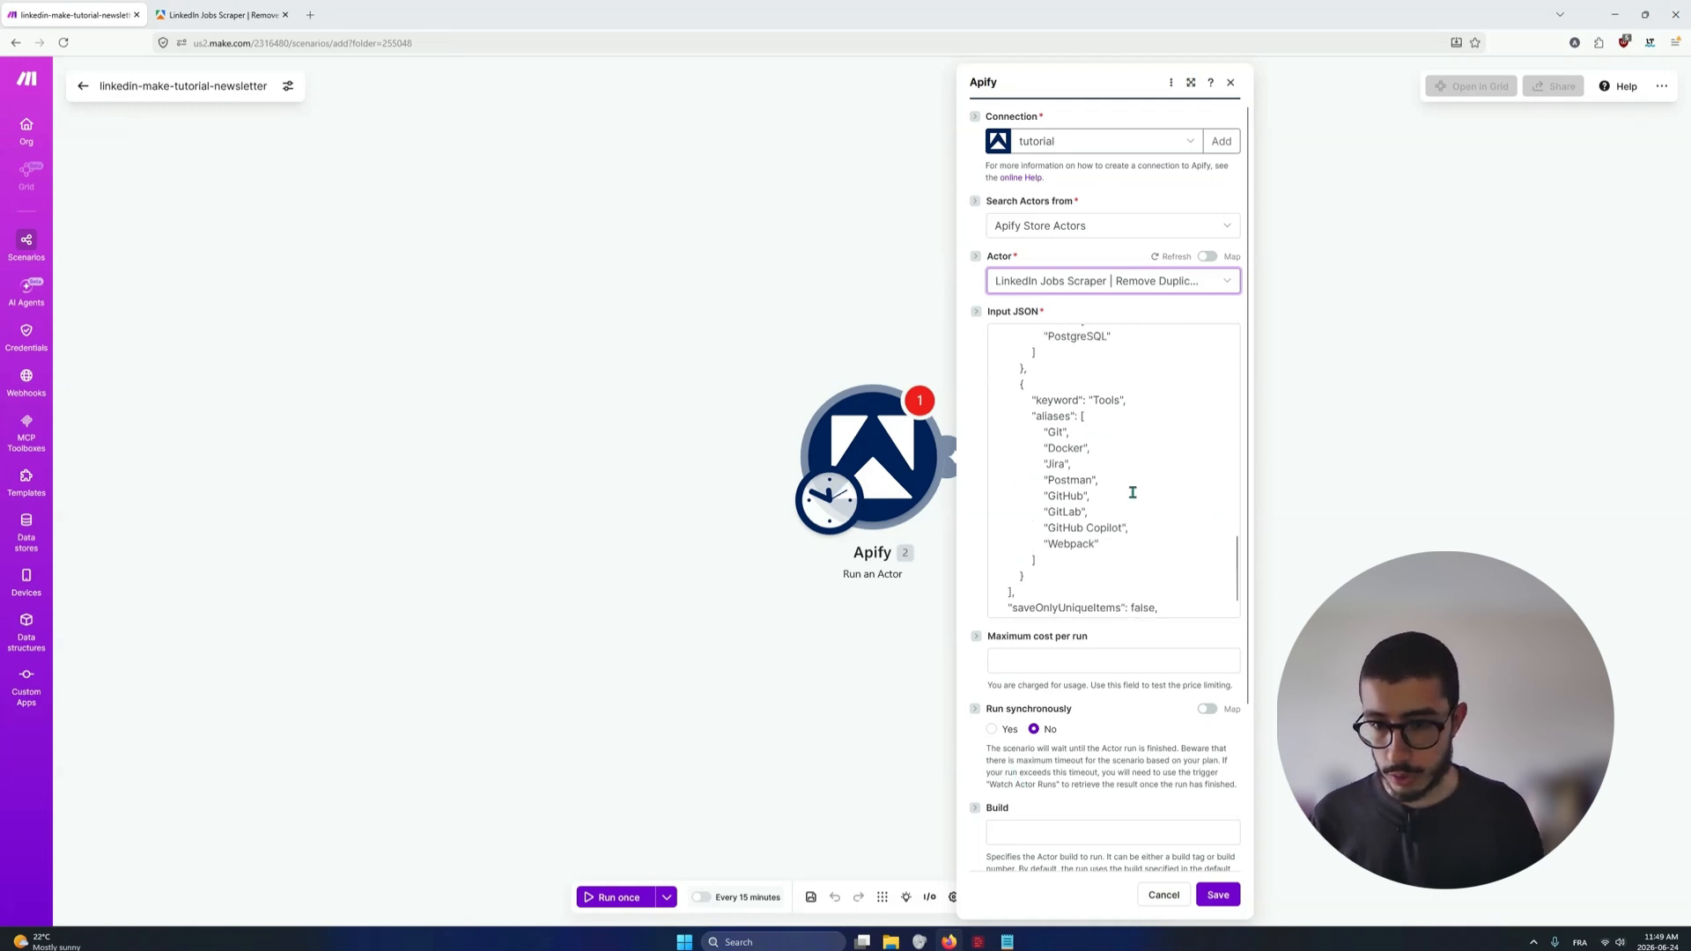
{"action": "scroll", "coordinate": [1092, 467], "scroll_direction": "up", "scroll_amount": 3}
{"action": "scroll", "coordinate": [1076, 480], "scroll_direction": "down", "scroll_amount": 1}
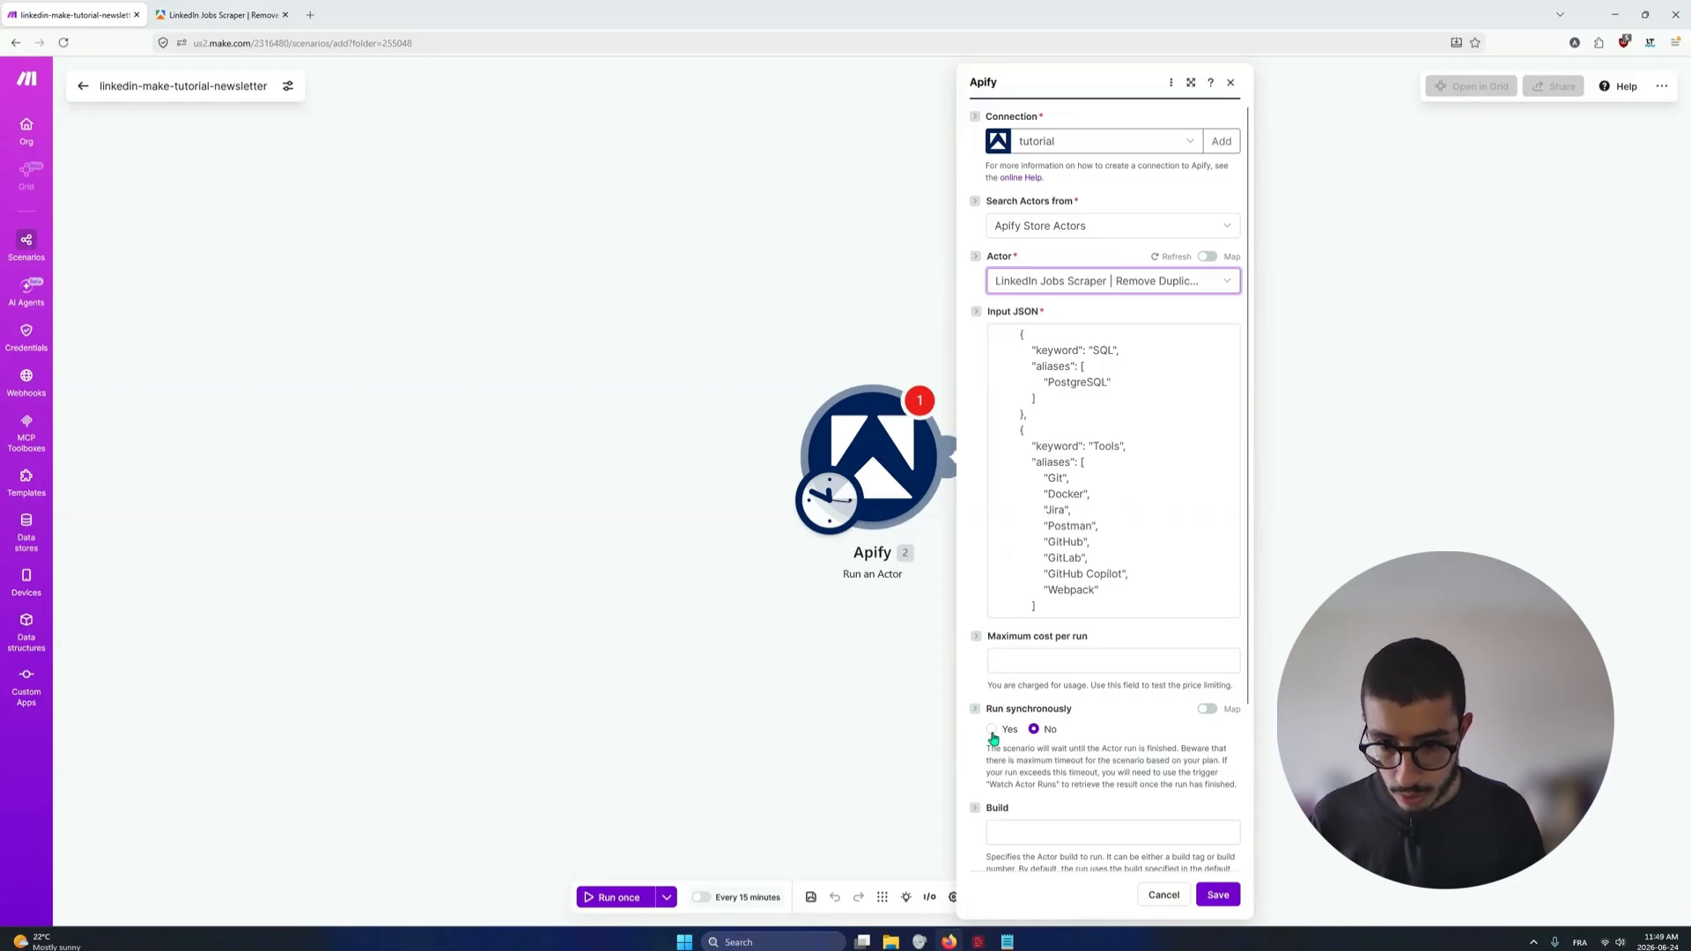
Set the Actor to run synchronously and check the remaining build, timeout and memory options
{"action": "left_click", "coordinate": [993, 731]}
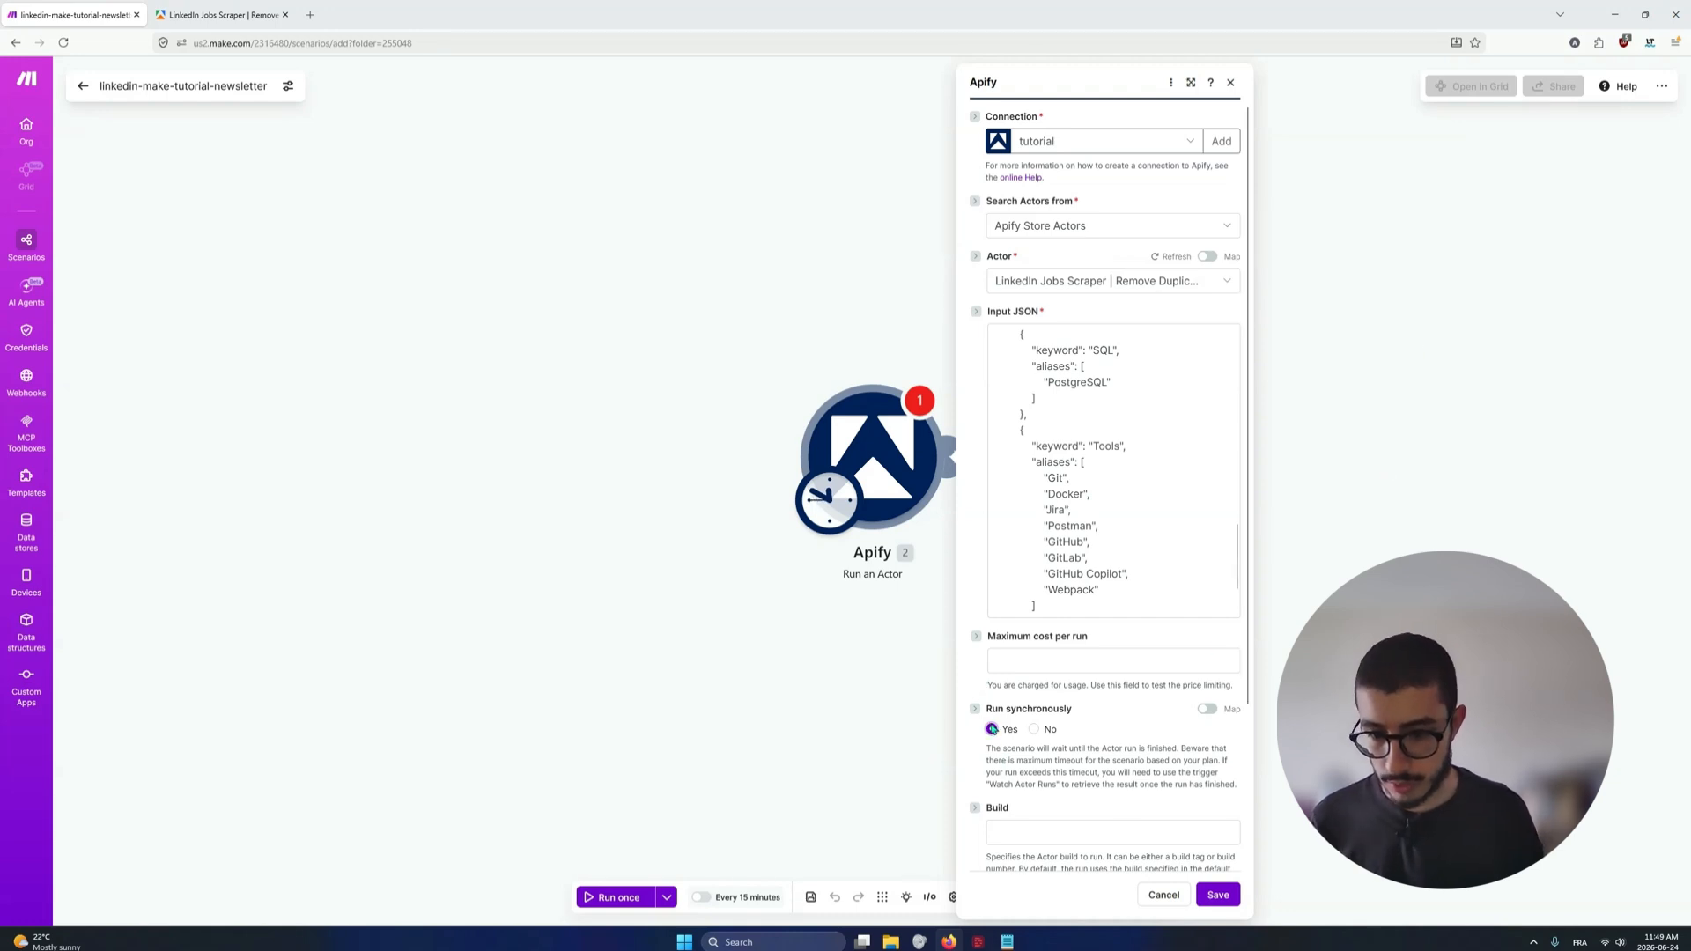
{"action": "scroll", "coordinate": [992, 729], "scroll_direction": "down", "scroll_amount": 2}
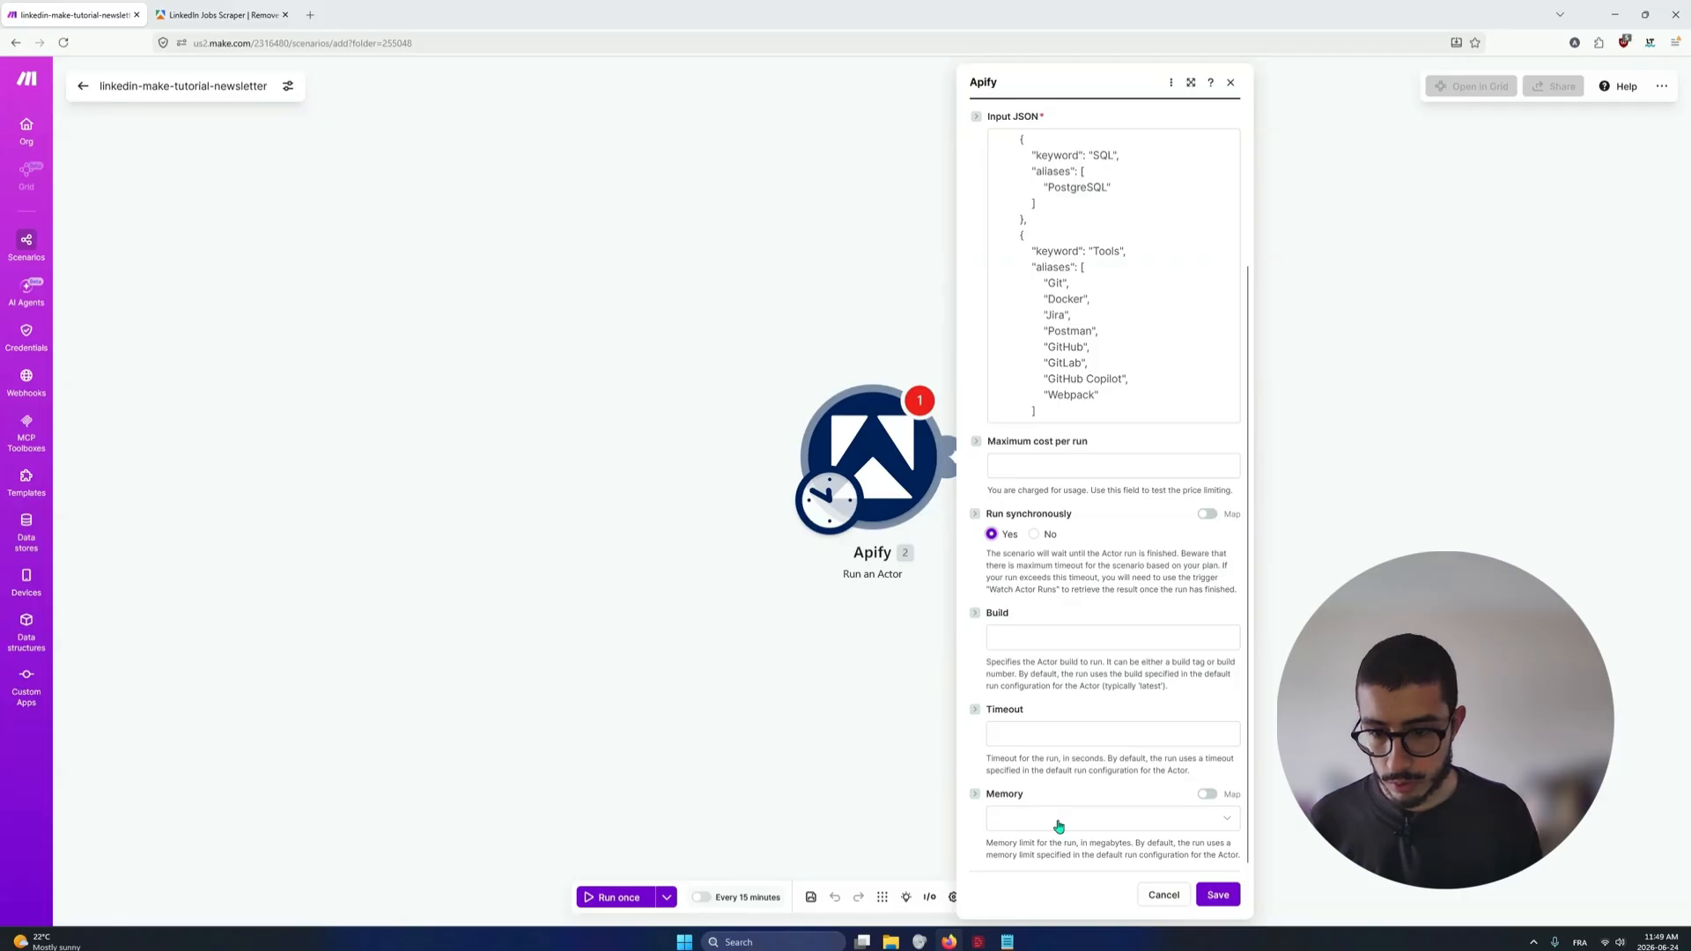
{"action": "scroll", "coordinate": [1059, 825], "scroll_direction": "up", "scroll_amount": 2}
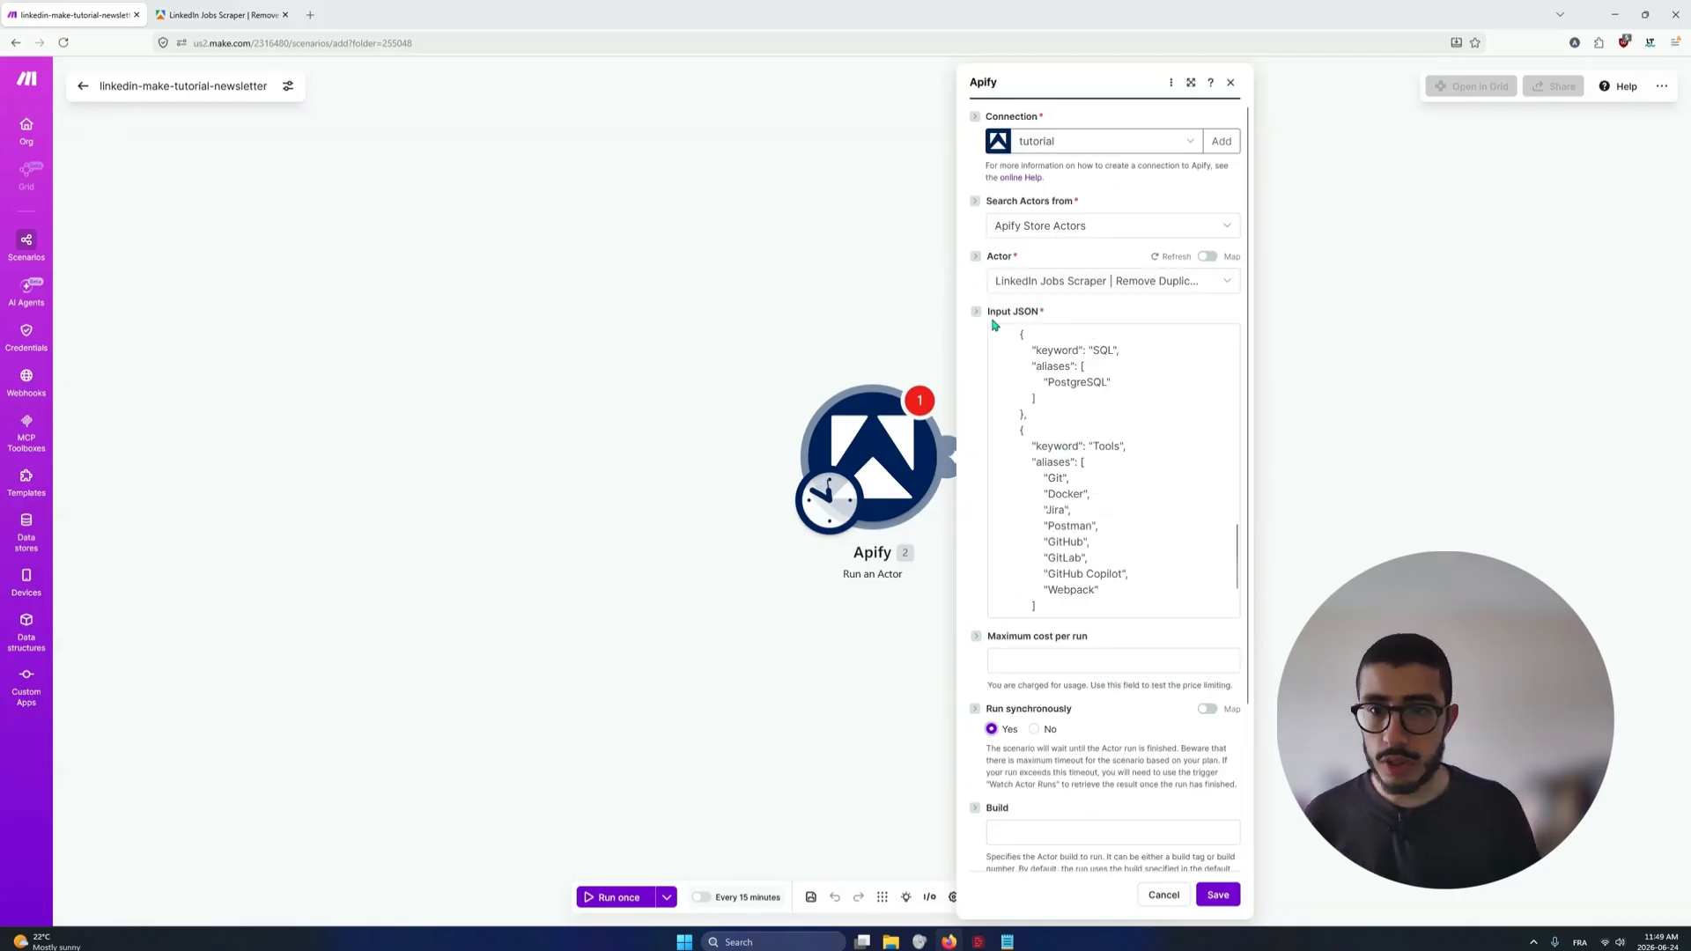
Switch to Apify Console and look up cheap_scraper's LinkedIn Jobs Scraper in a temporary Apify Store tab by searching "linkedin jobs"
{"action": "left_click", "coordinate": [202, 7]}
{"action": "scroll", "coordinate": [626, 370], "scroll_direction": "up", "scroll_amount": 1}
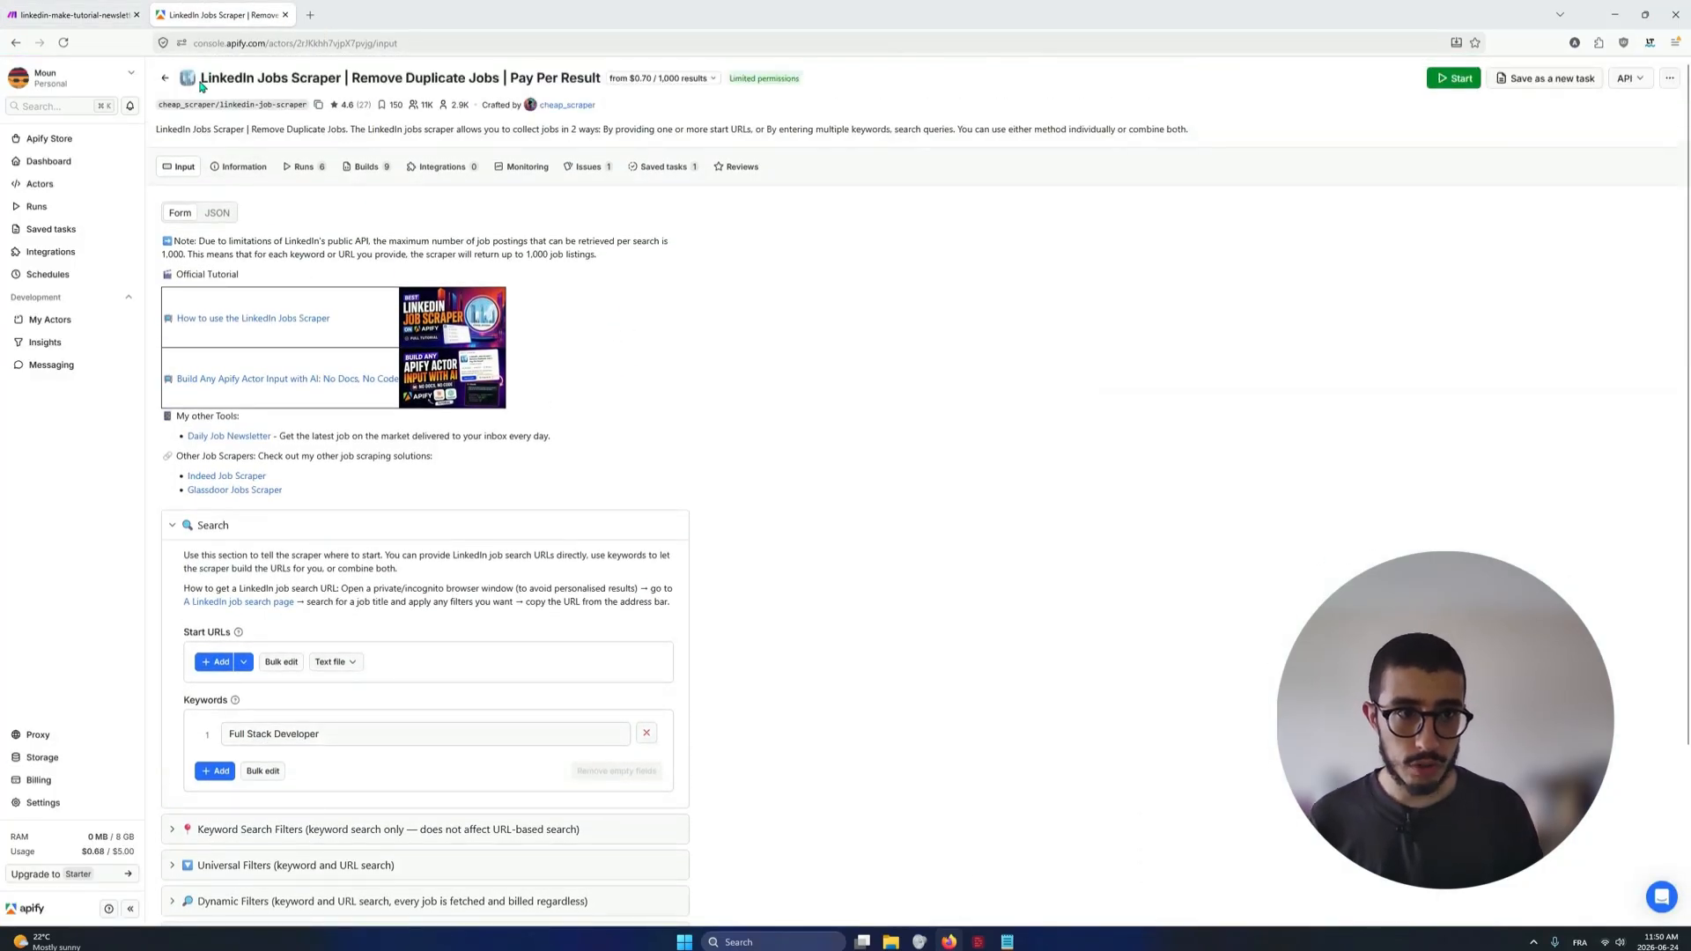
{"action": "middle_click", "coordinate": [48, 161]}
{"action": "left_click", "coordinate": [368, 10]}
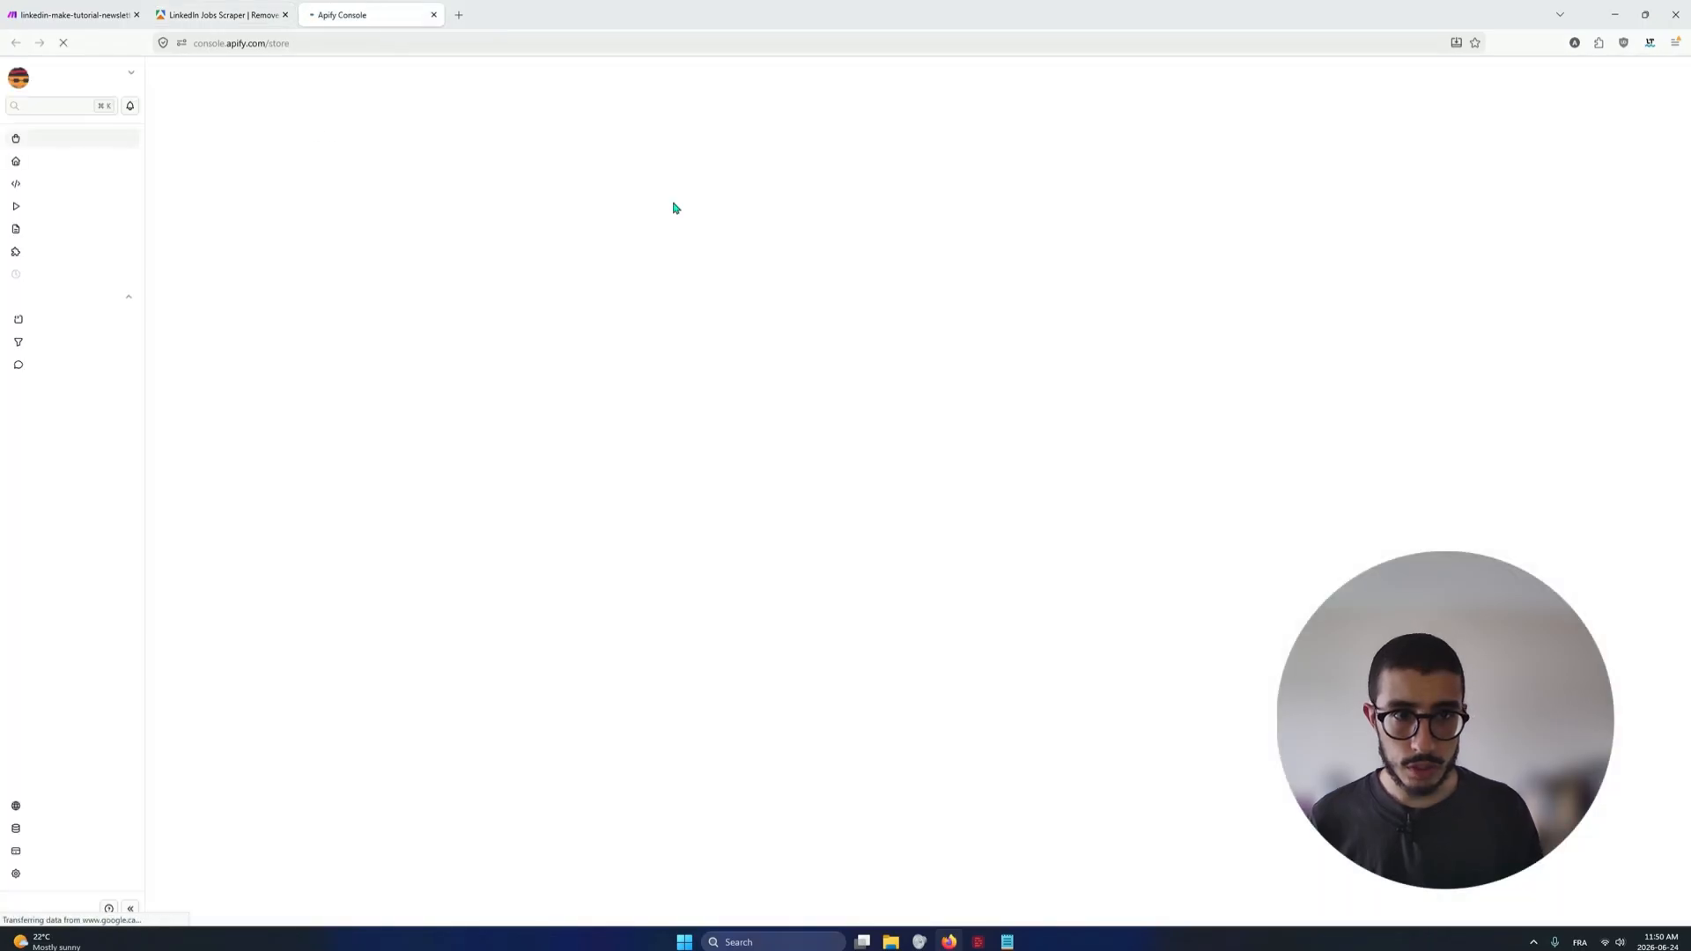
{"action": "left_click", "coordinate": [657, 169]}
{"action": "type", "text": "lin"}
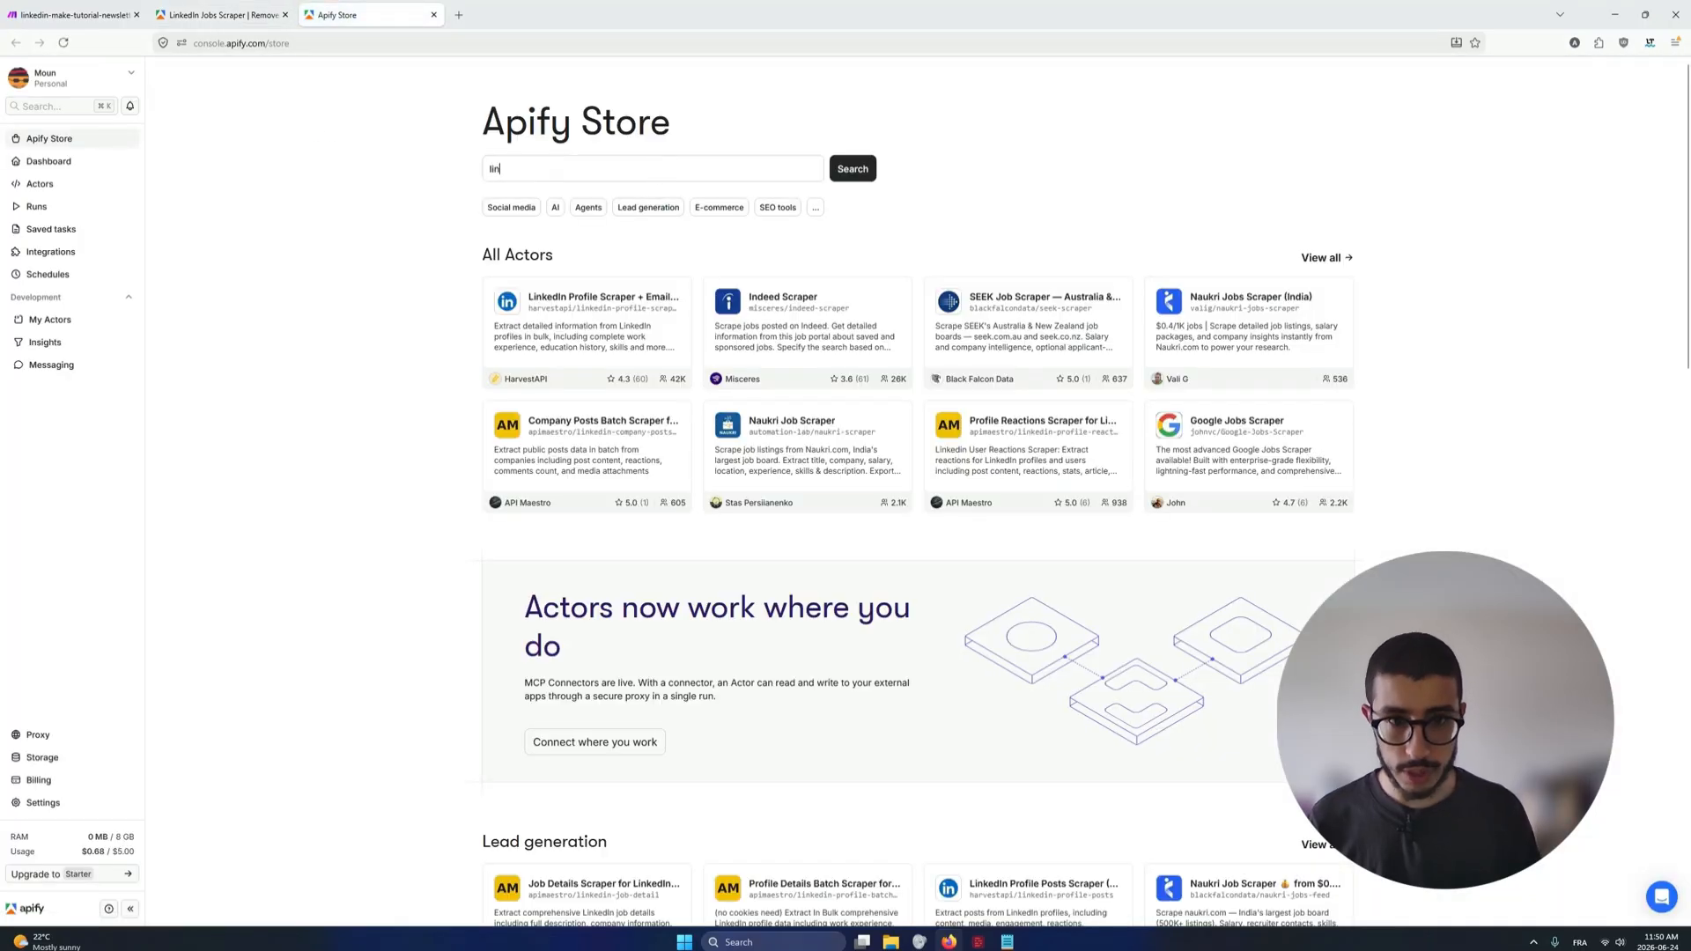
{"action": "type", "text": "kedin jobs"}
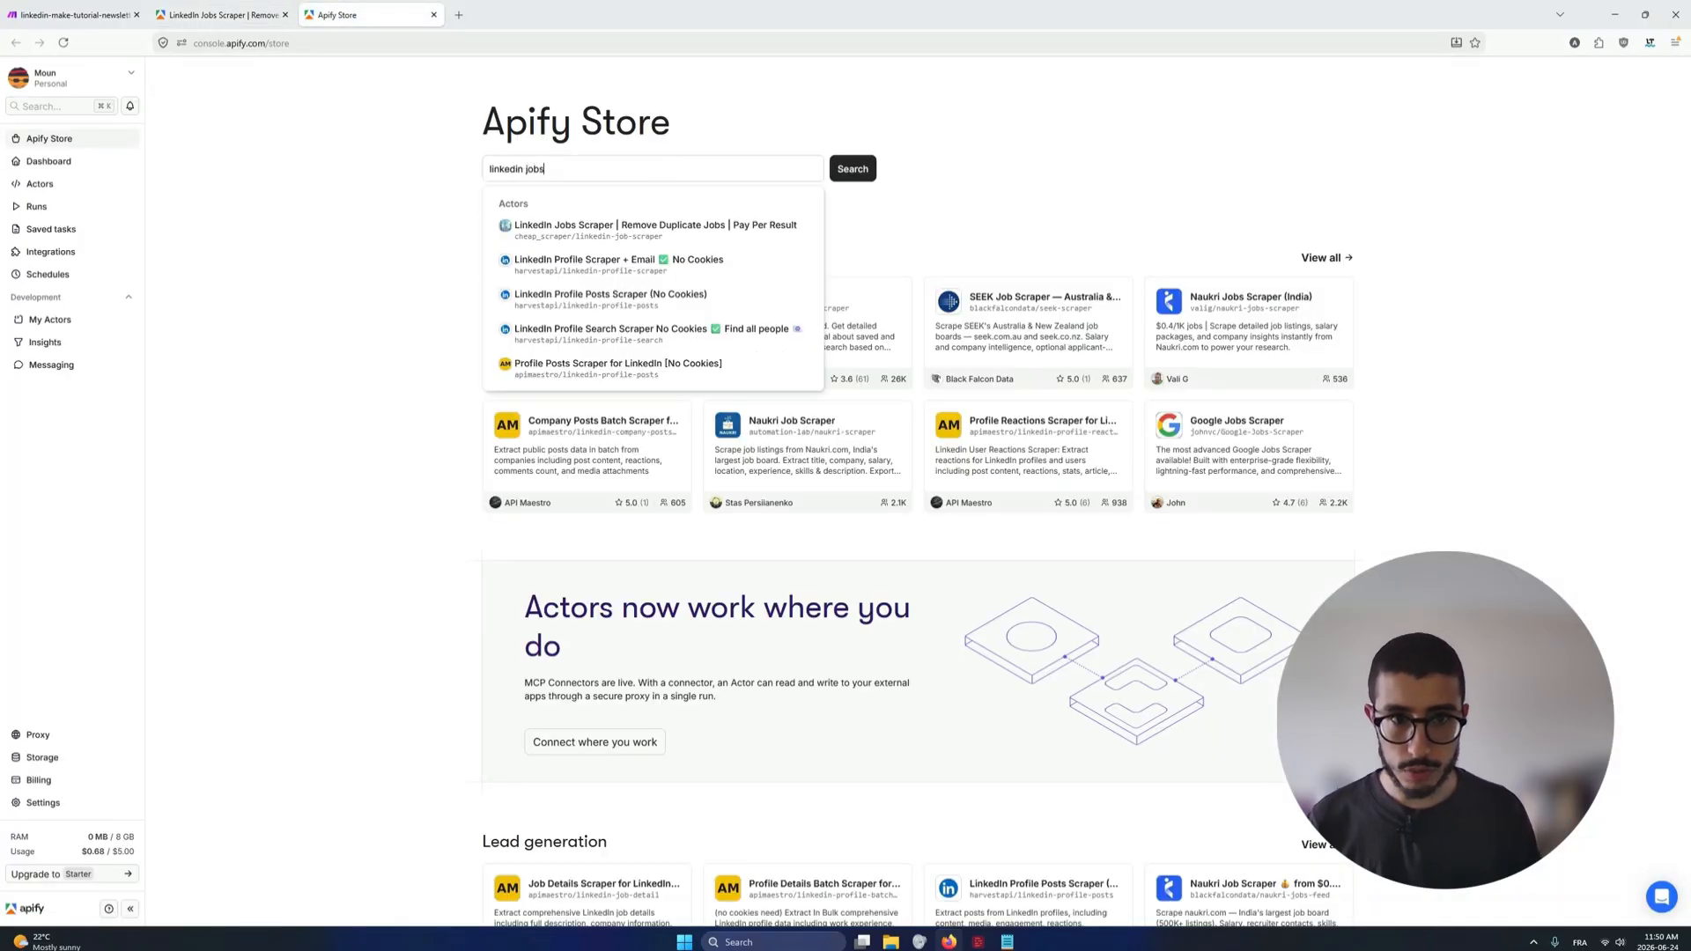
{"action": "key", "text": "Return"}
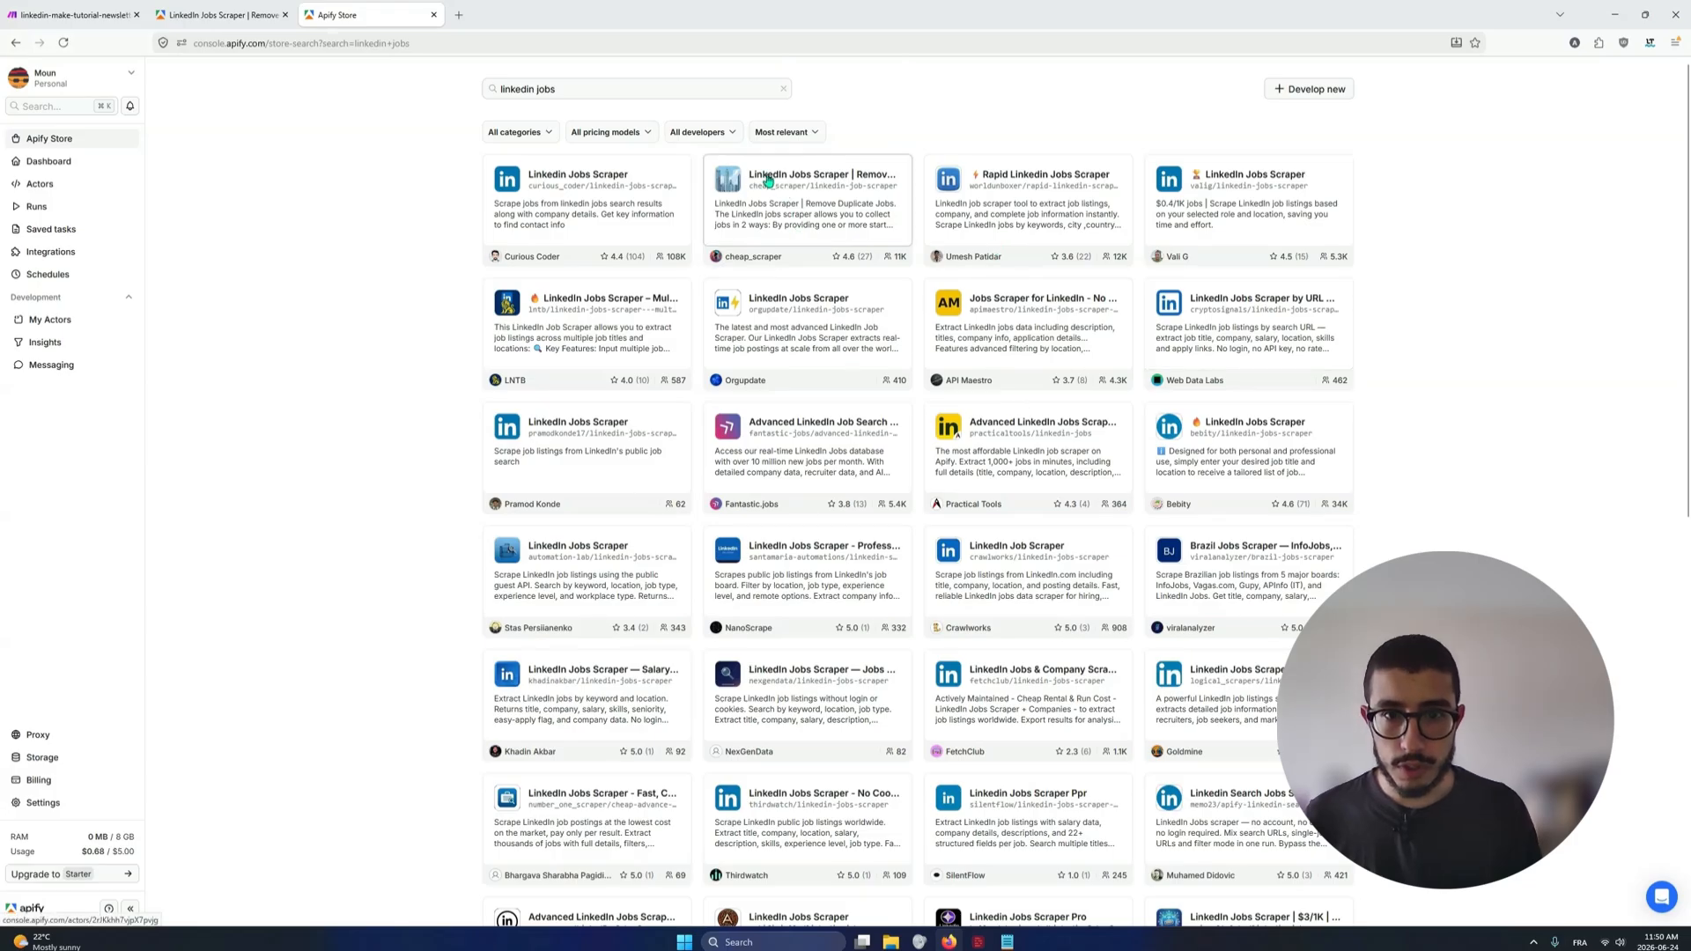
{"action": "left_click", "coordinate": [781, 229]}
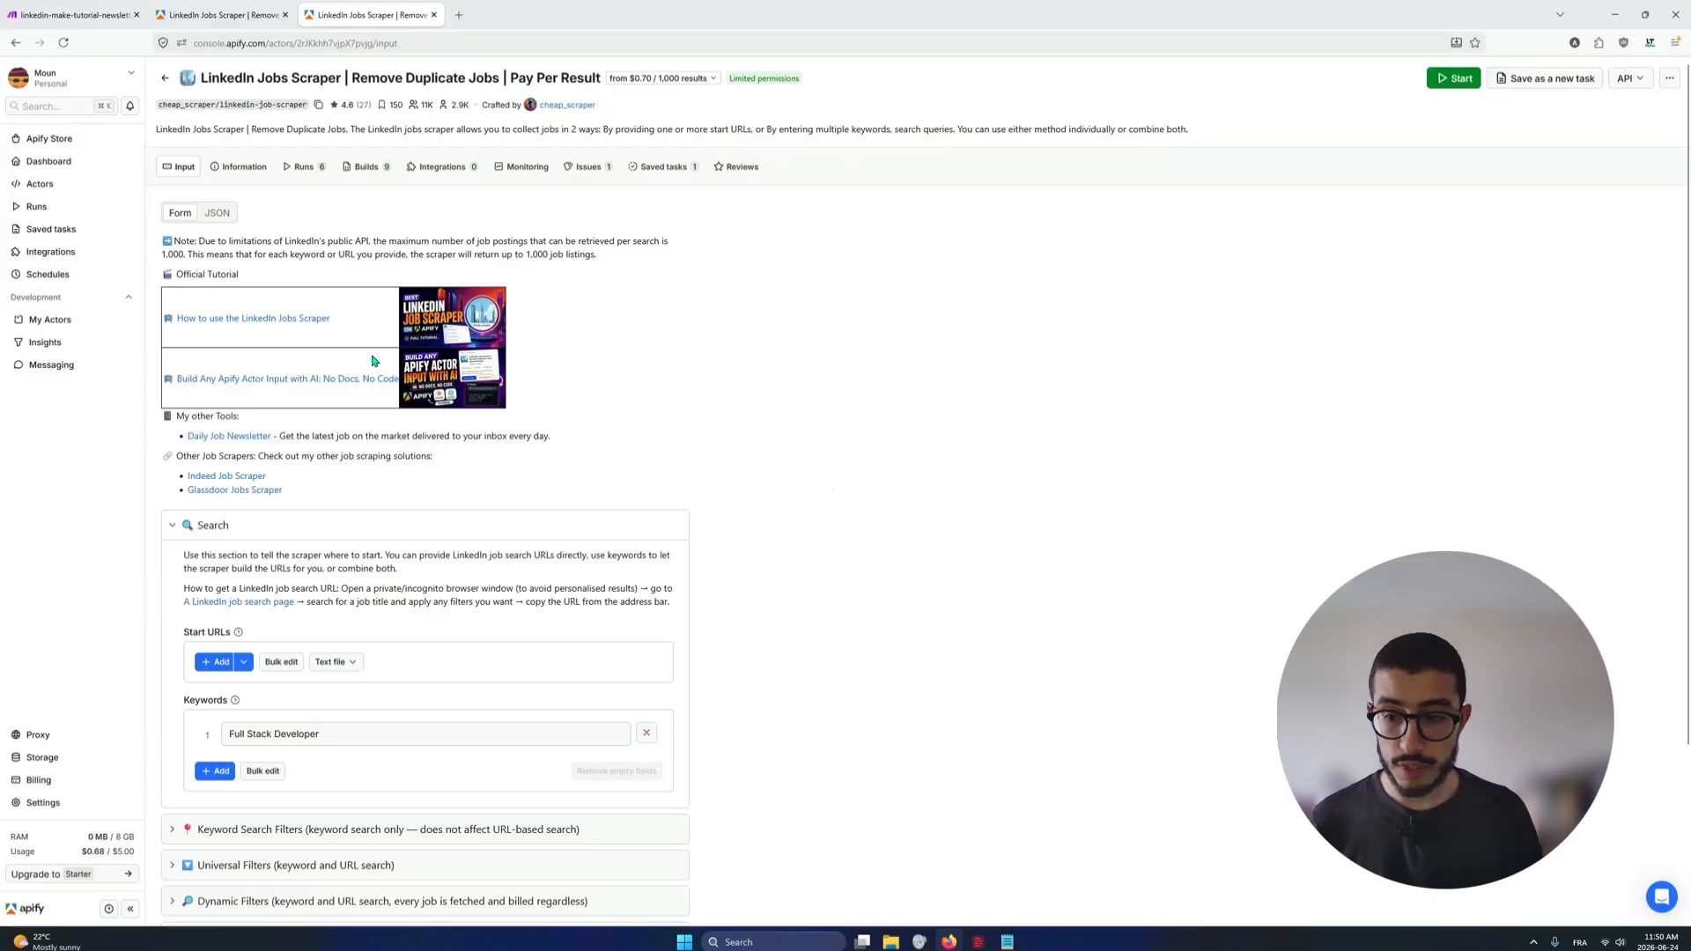
{"action": "middle_click", "coordinate": [338, 11]}
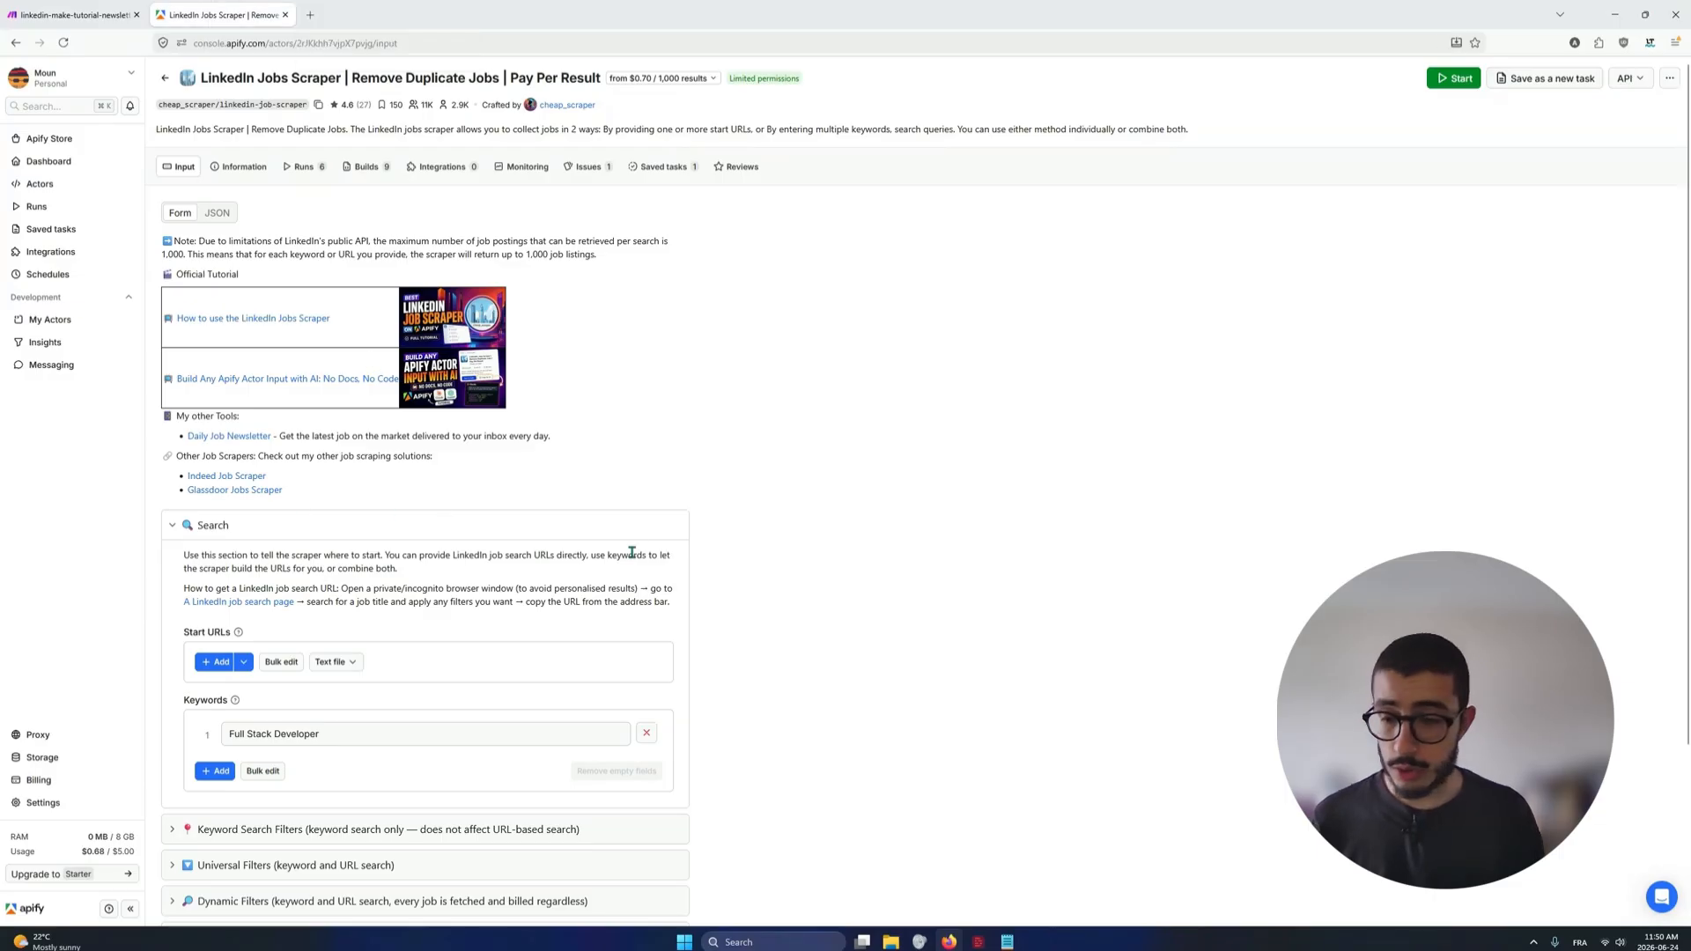
Examine the Actor's Search section and expand Keyword Search Filters to review its locations, publication date, experience level and company options
{"action": "scroll", "coordinate": [647, 524], "scroll_direction": "down", "scroll_amount": 3}
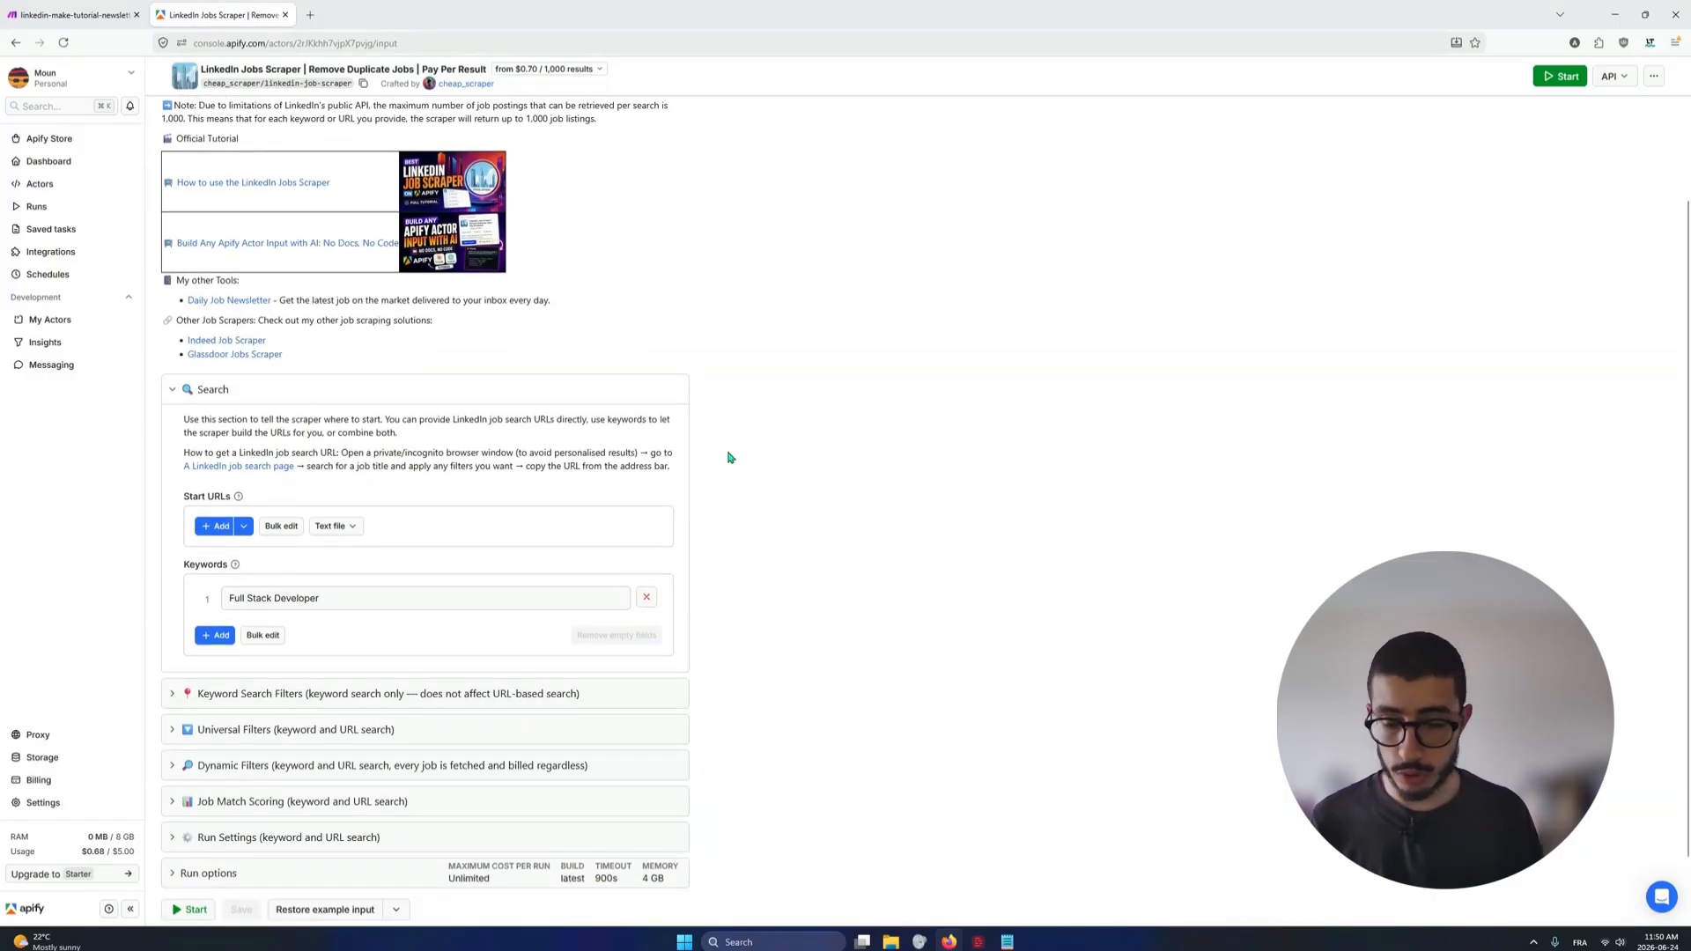
{"action": "scroll", "coordinate": [723, 484], "scroll_direction": "down", "scroll_amount": 1}
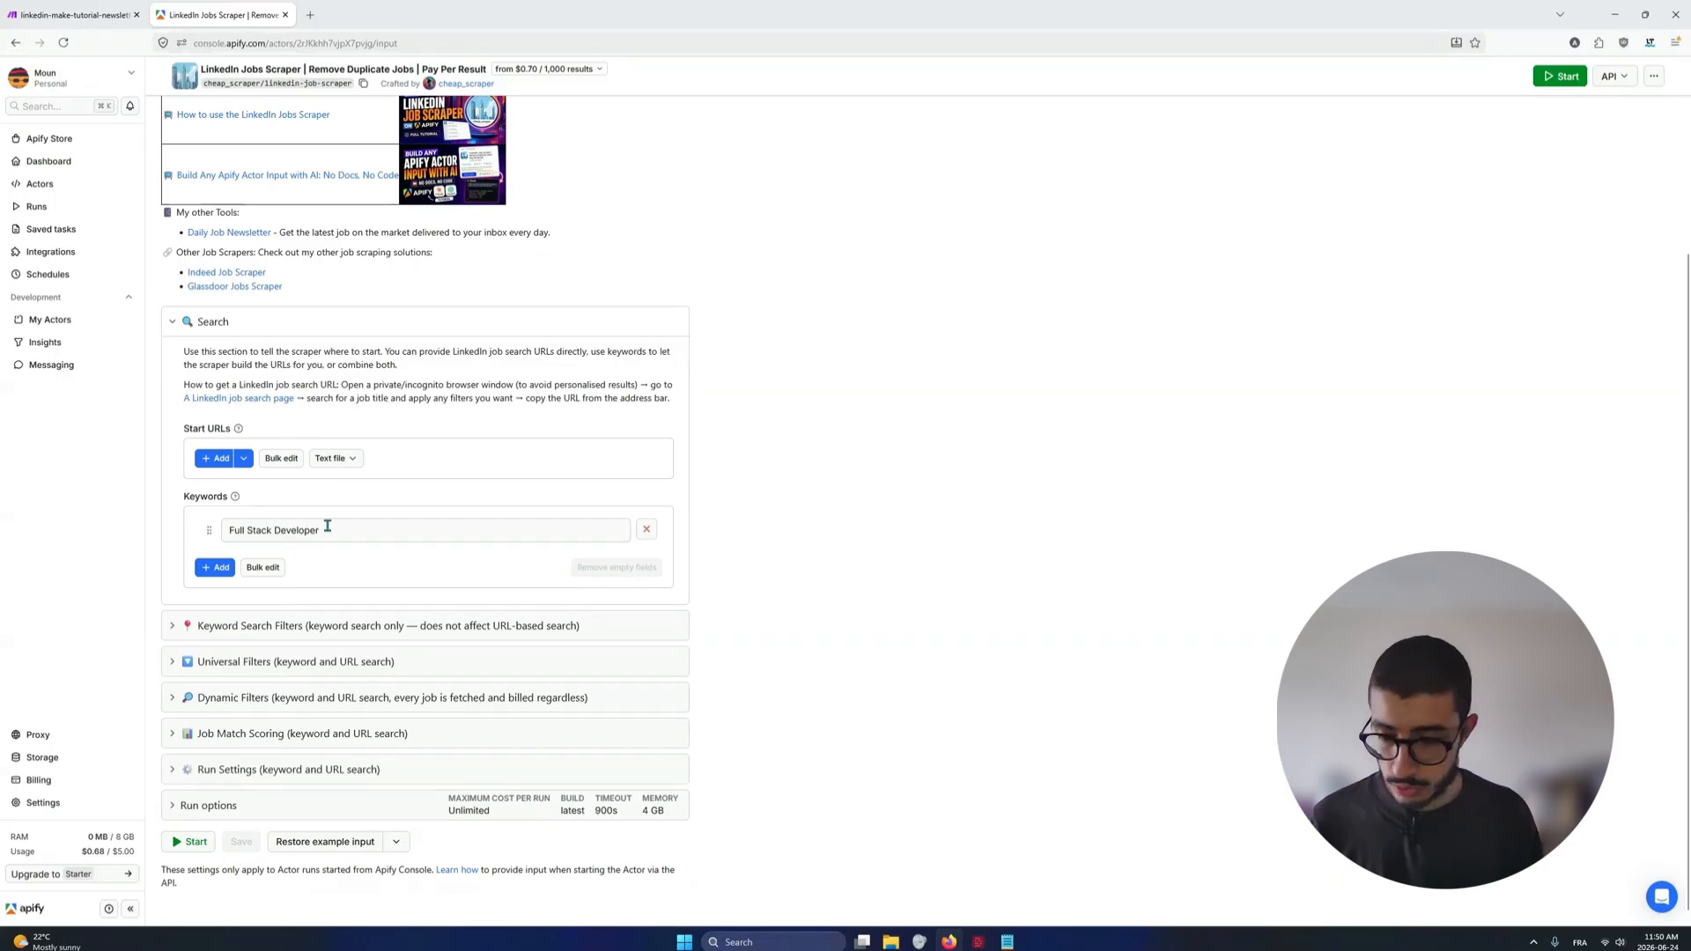
{"action": "scroll", "coordinate": [483, 525], "scroll_direction": "down", "scroll_amount": 1}
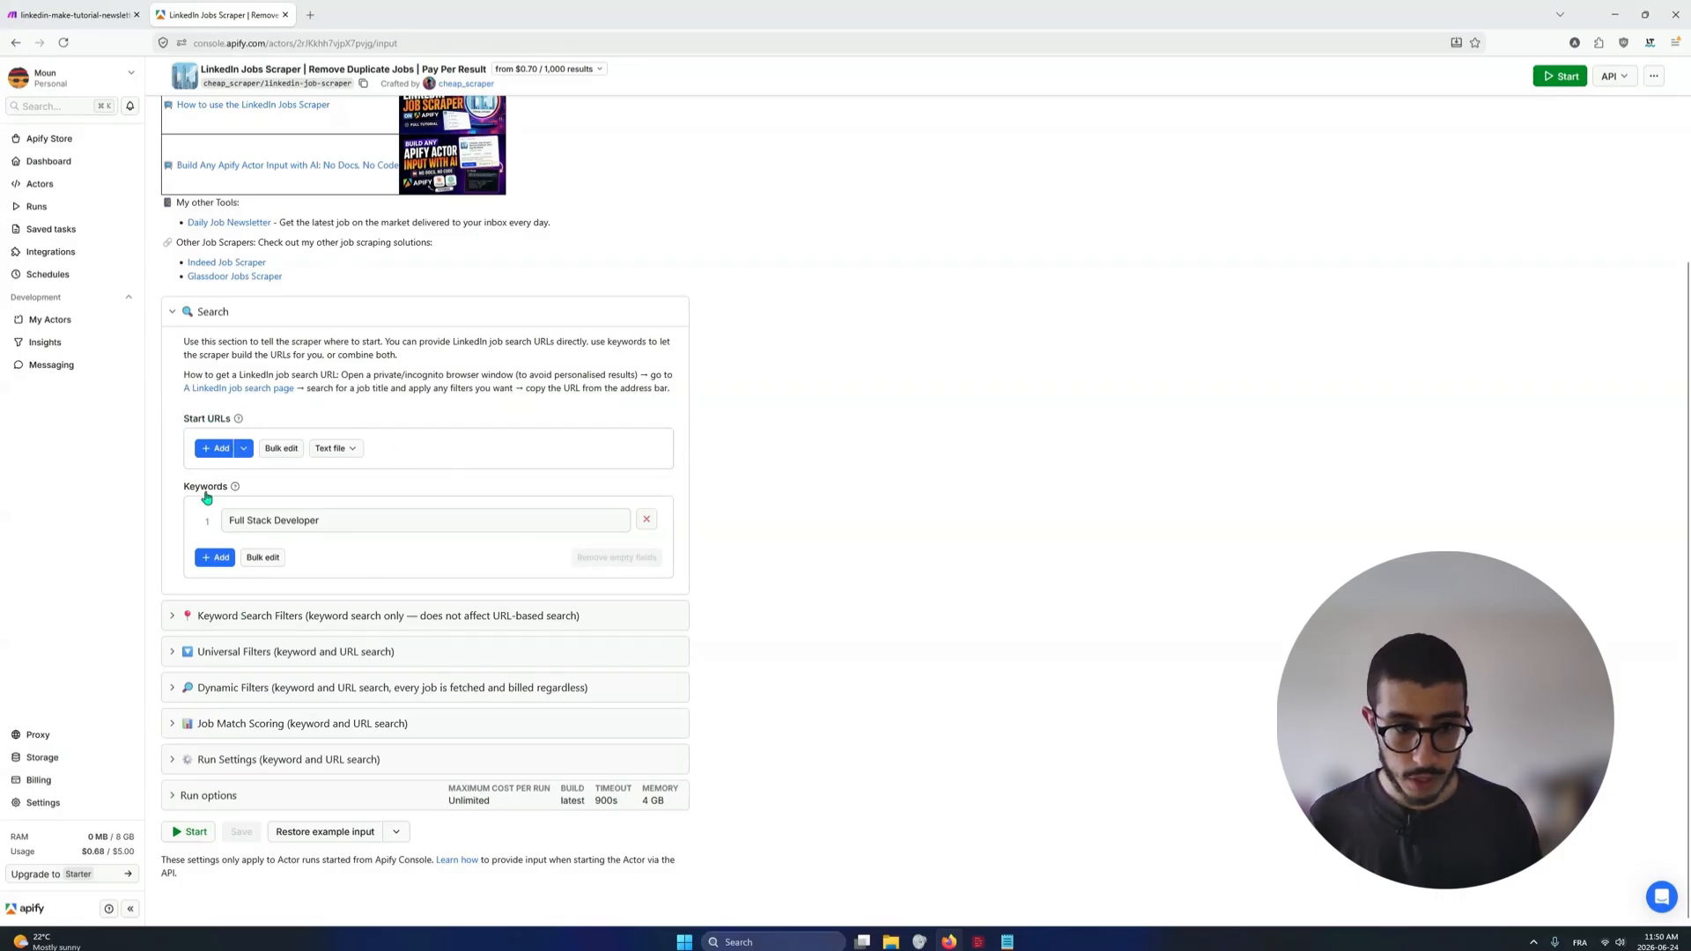
{"action": "left_click", "coordinate": [242, 616]}
{"action": "scroll", "coordinate": [352, 572], "scroll_direction": "down", "scroll_amount": 2}
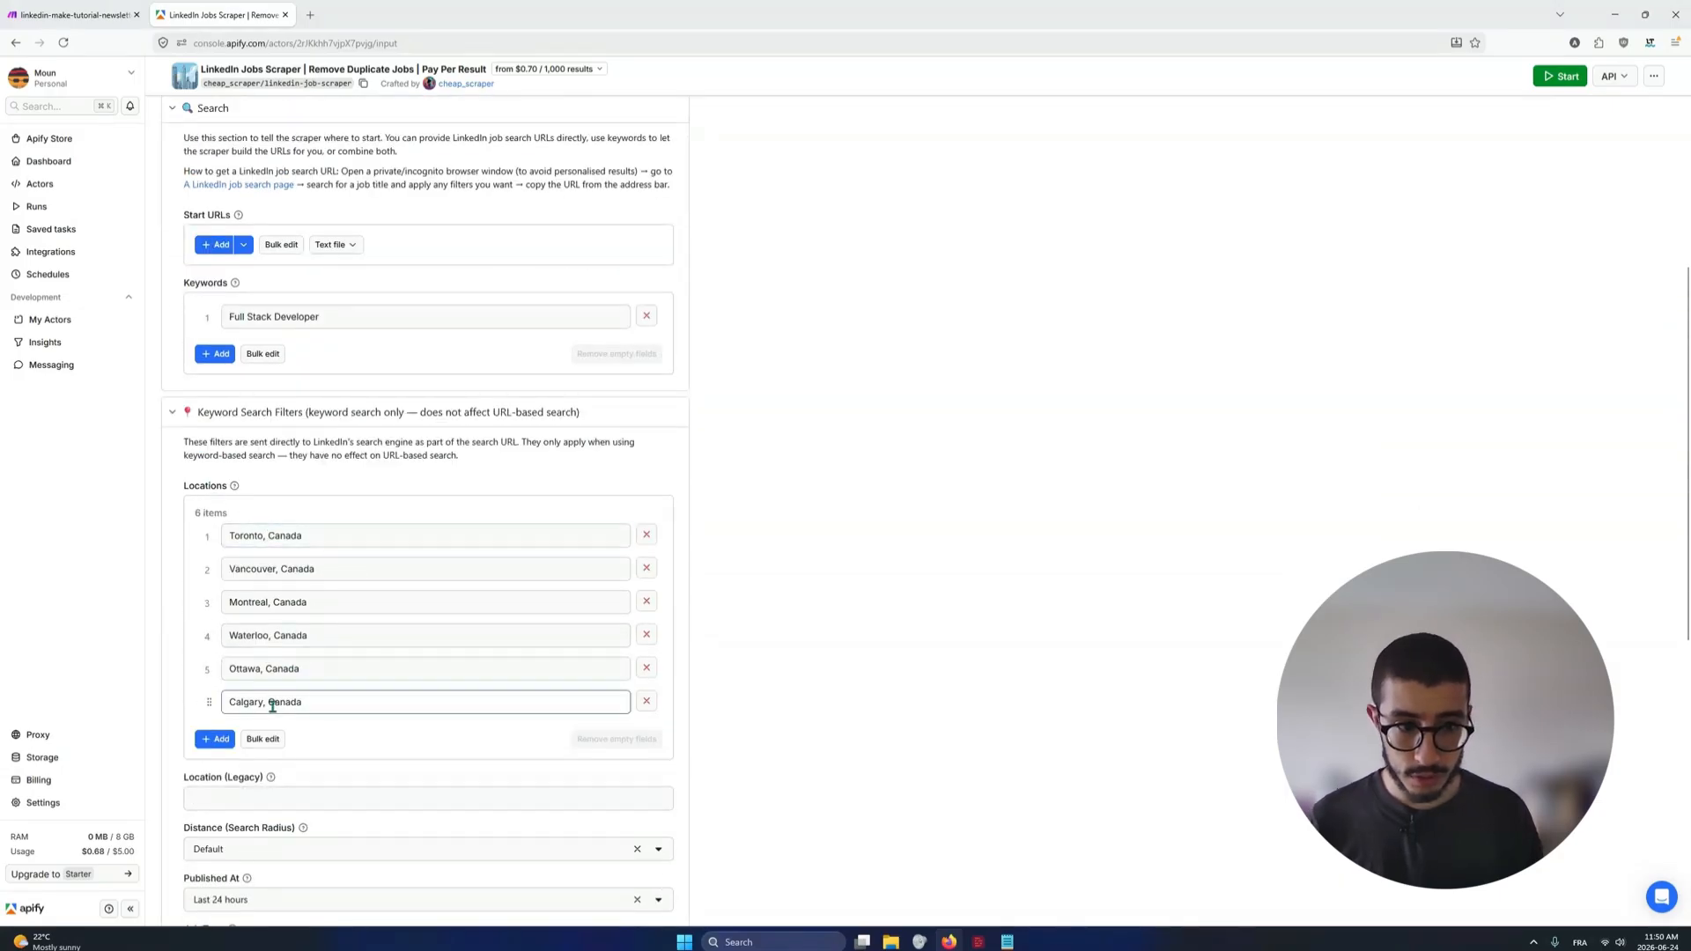
{"action": "scroll", "coordinate": [254, 705], "scroll_direction": "down", "scroll_amount": 2}
{"action": "scroll", "coordinate": [254, 704], "scroll_direction": "down", "scroll_amount": 1}
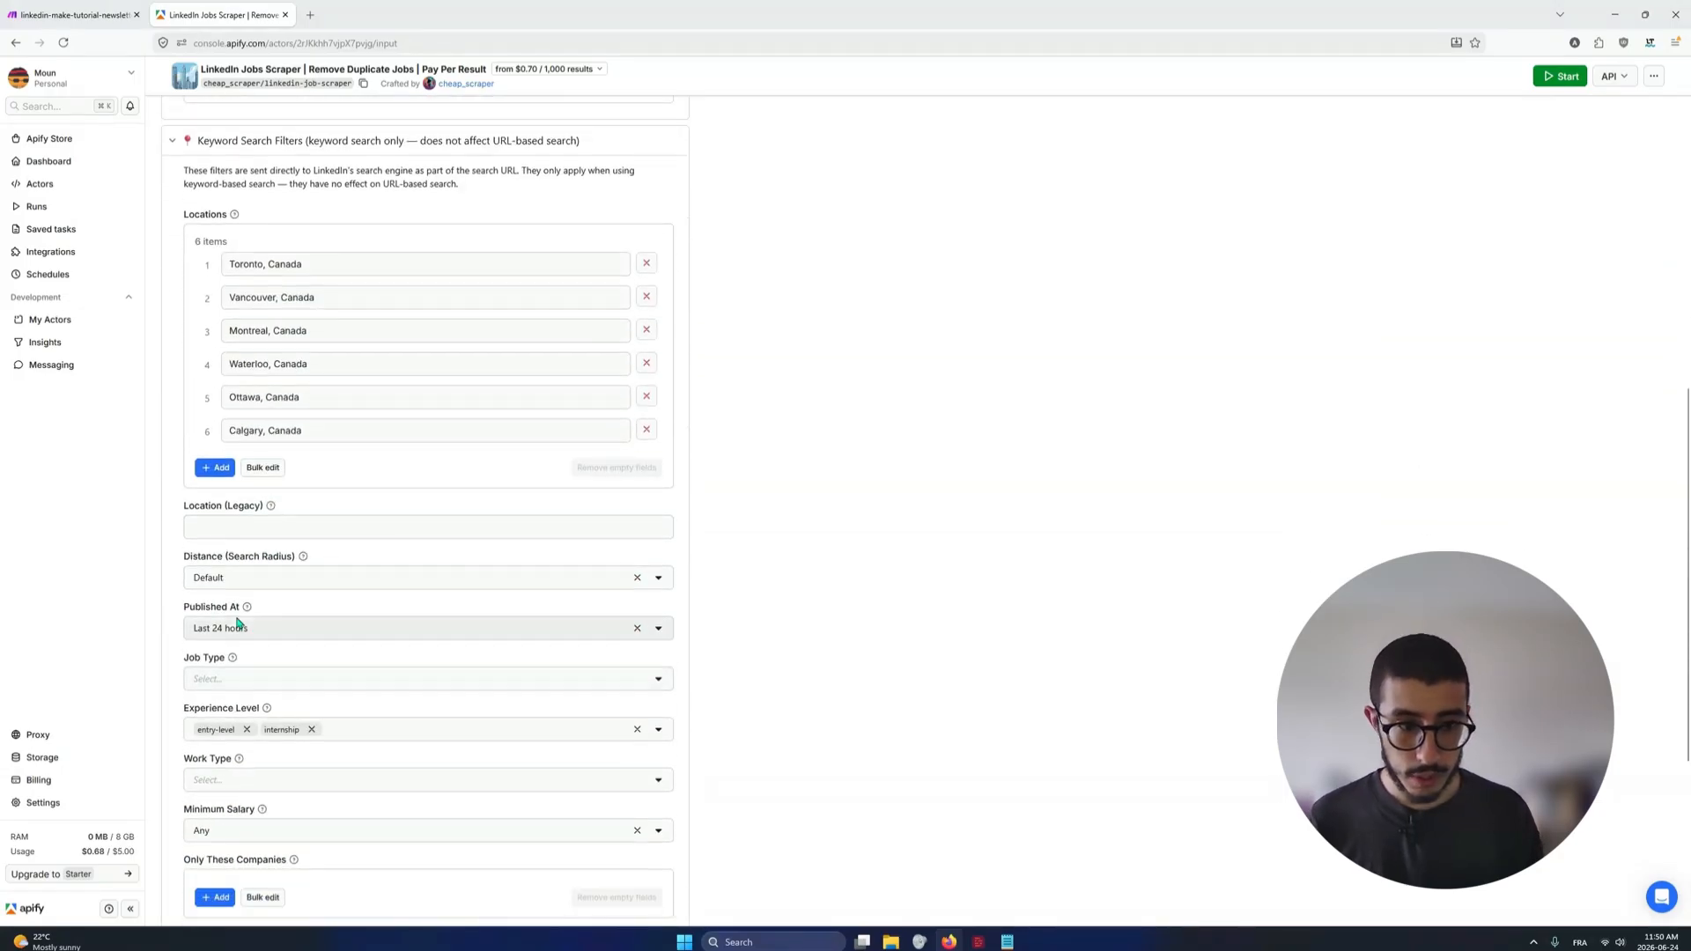
{"action": "scroll", "coordinate": [238, 599], "scroll_direction": "down", "scroll_amount": 1}
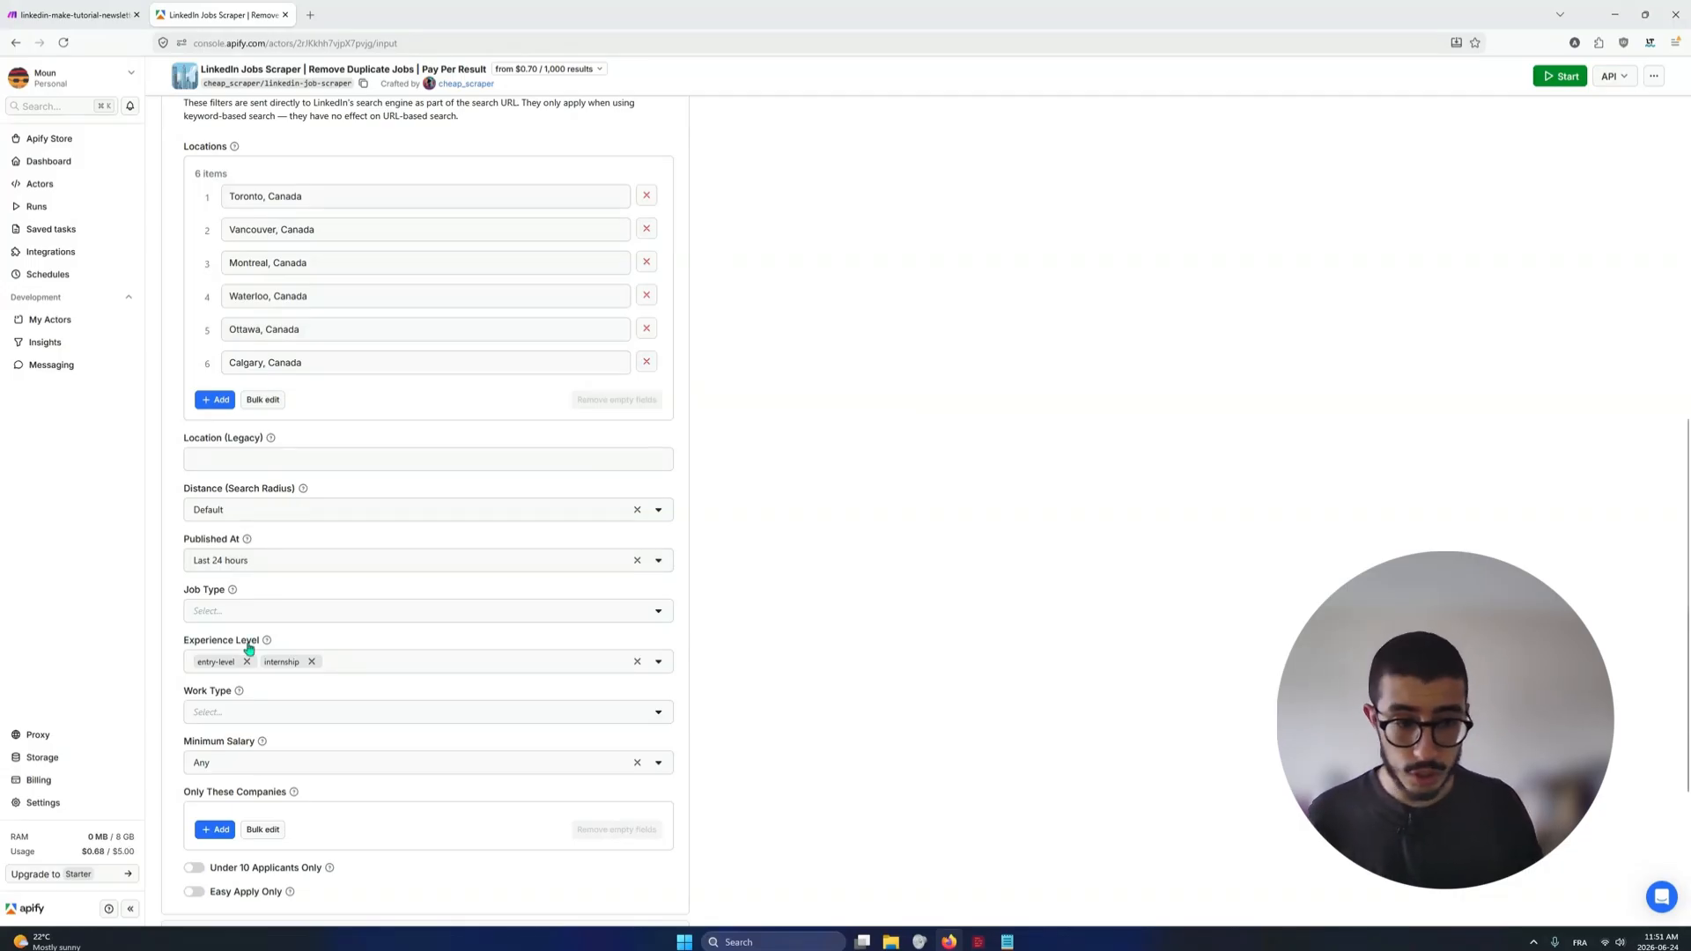
{"action": "scroll", "coordinate": [249, 650], "scroll_direction": "down", "scroll_amount": 3}
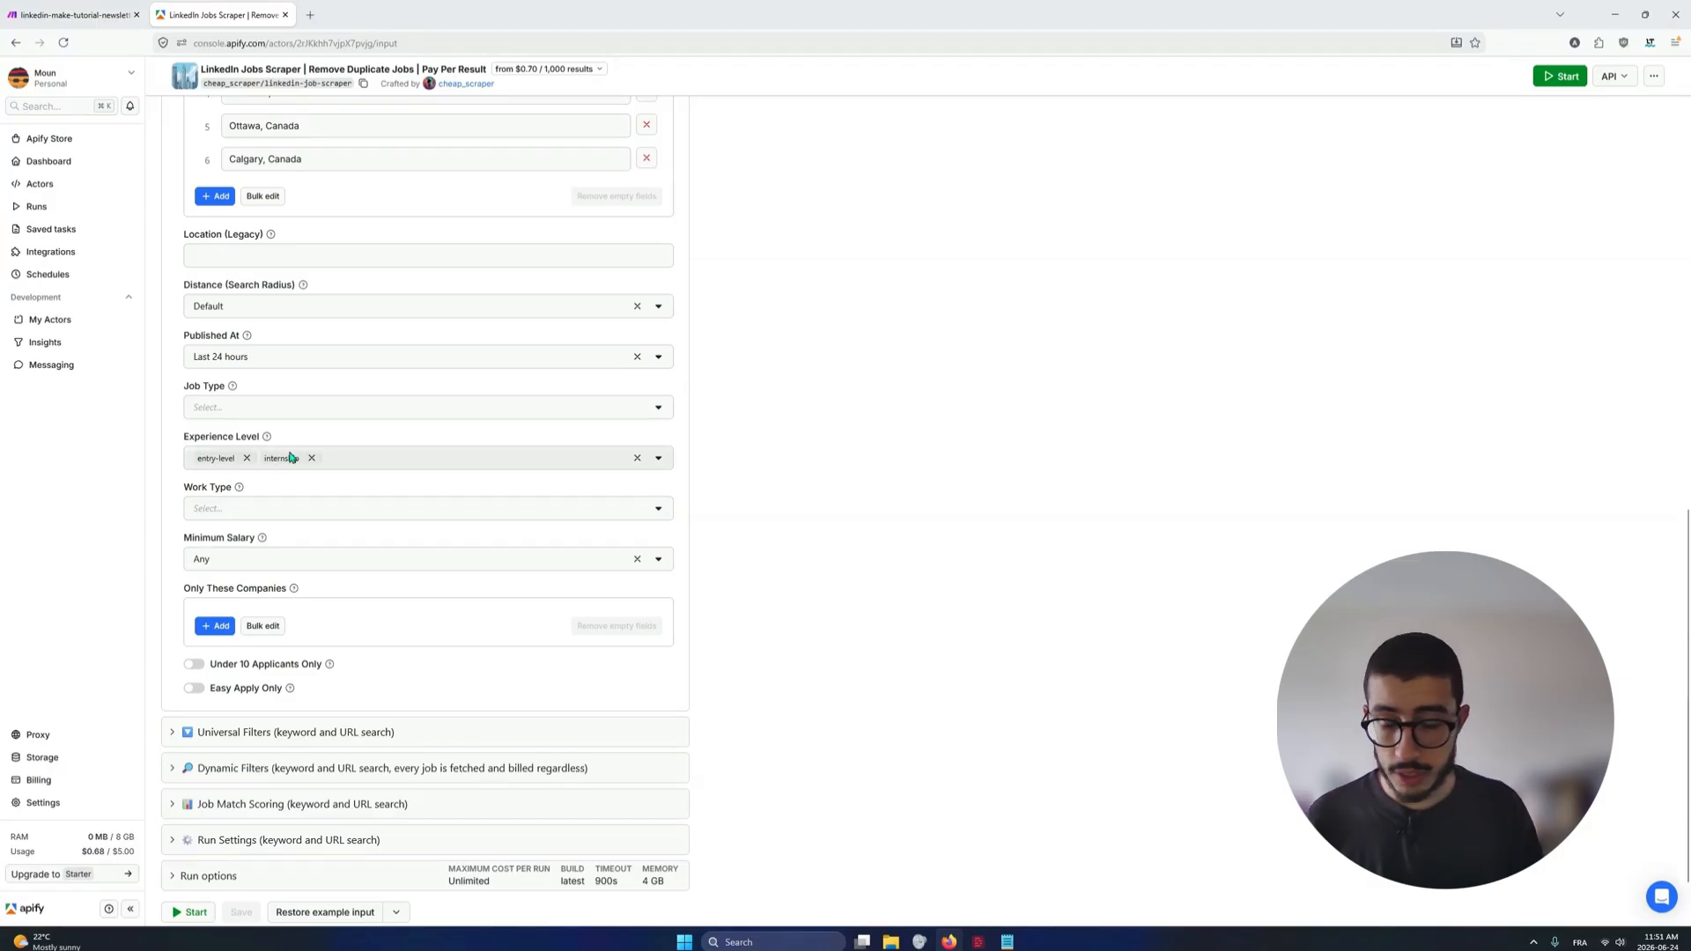
{"action": "scroll", "coordinate": [280, 539], "scroll_direction": "down", "scroll_amount": 1}
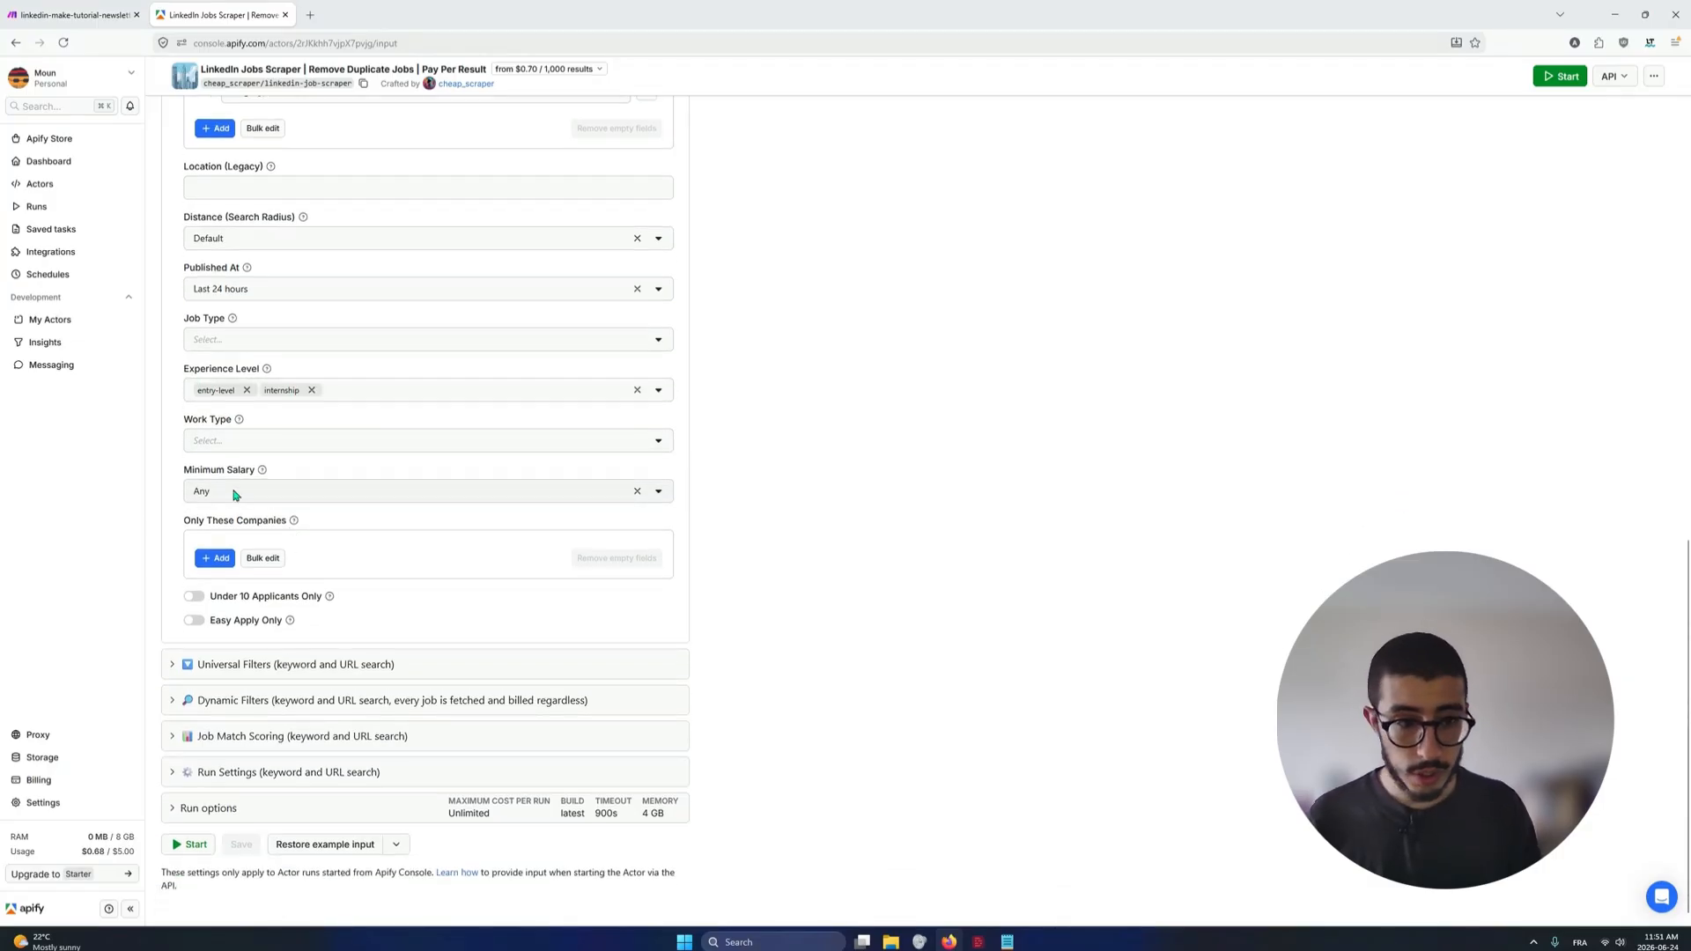
{"action": "scroll", "coordinate": [244, 530], "scroll_direction": "down", "scroll_amount": 1}
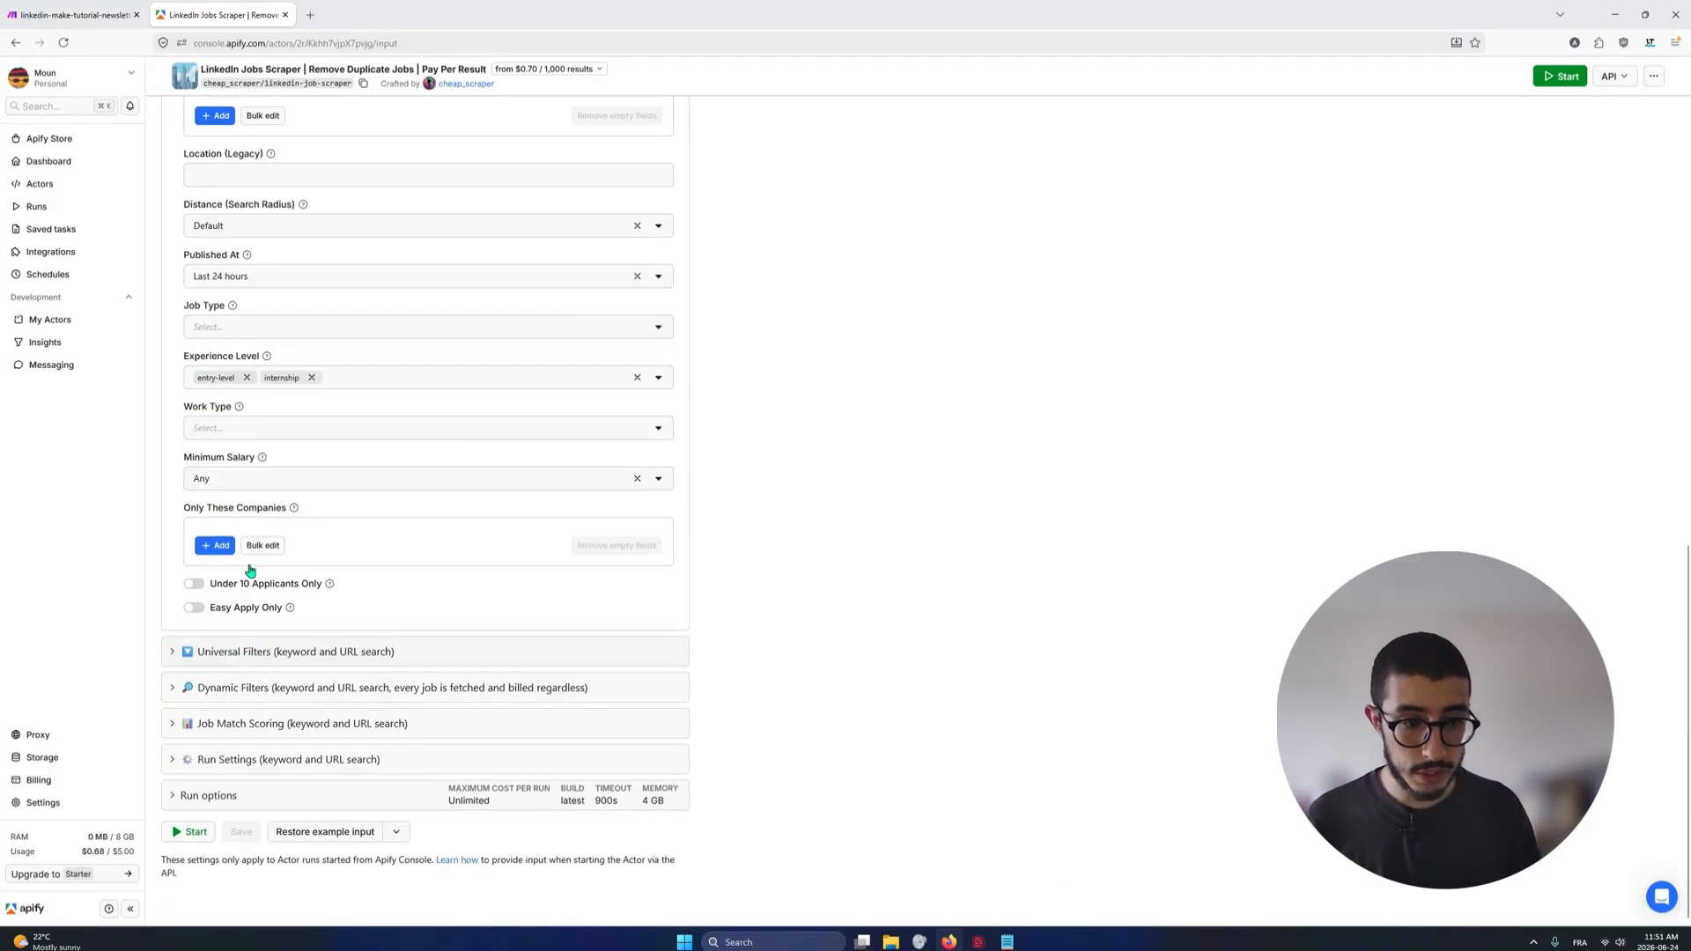
Expand Universal Filters and examine the Exclude These Companies list, comparing it with the search keywords above
{"action": "left_click", "coordinate": [279, 659]}
{"action": "scroll", "coordinate": [317, 669], "scroll_direction": "down", "scroll_amount": 4}
{"action": "scroll", "coordinate": [346, 499], "scroll_direction": "down", "scroll_amount": 1}
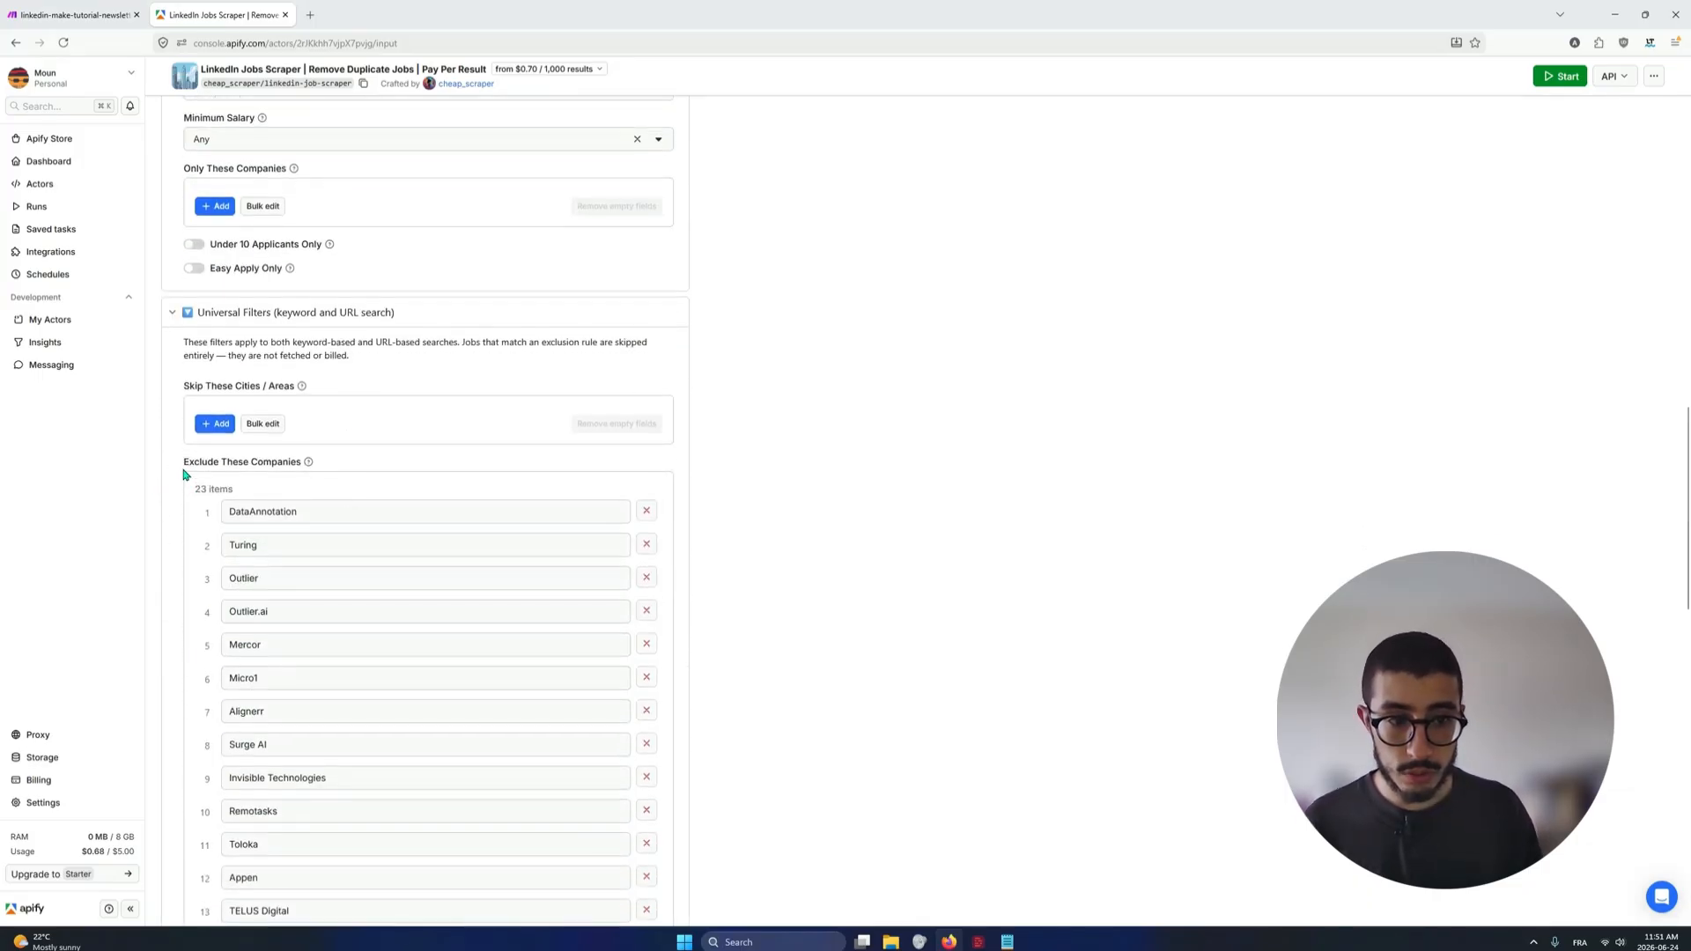
{"action": "left_click_drag", "start_coordinate": [184, 463], "coordinate": [306, 469]}
{"action": "scroll", "coordinate": [290, 498], "scroll_direction": "down", "scroll_amount": 1}
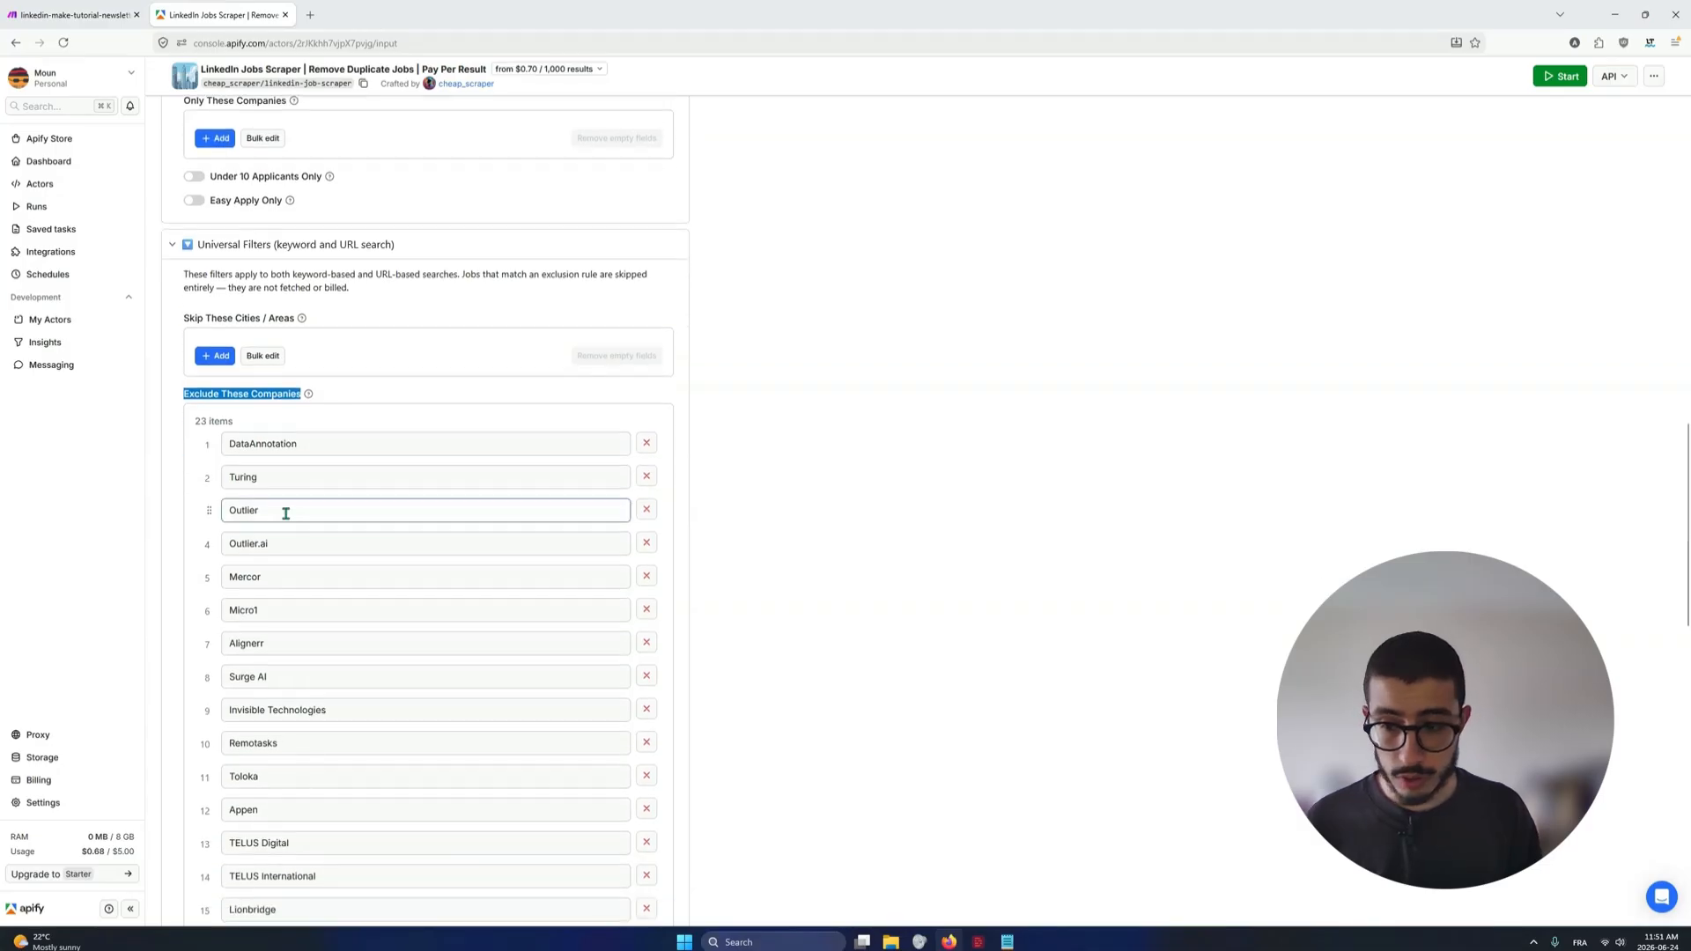
{"action": "scroll", "coordinate": [325, 702], "scroll_direction": "down", "scroll_amount": 4}
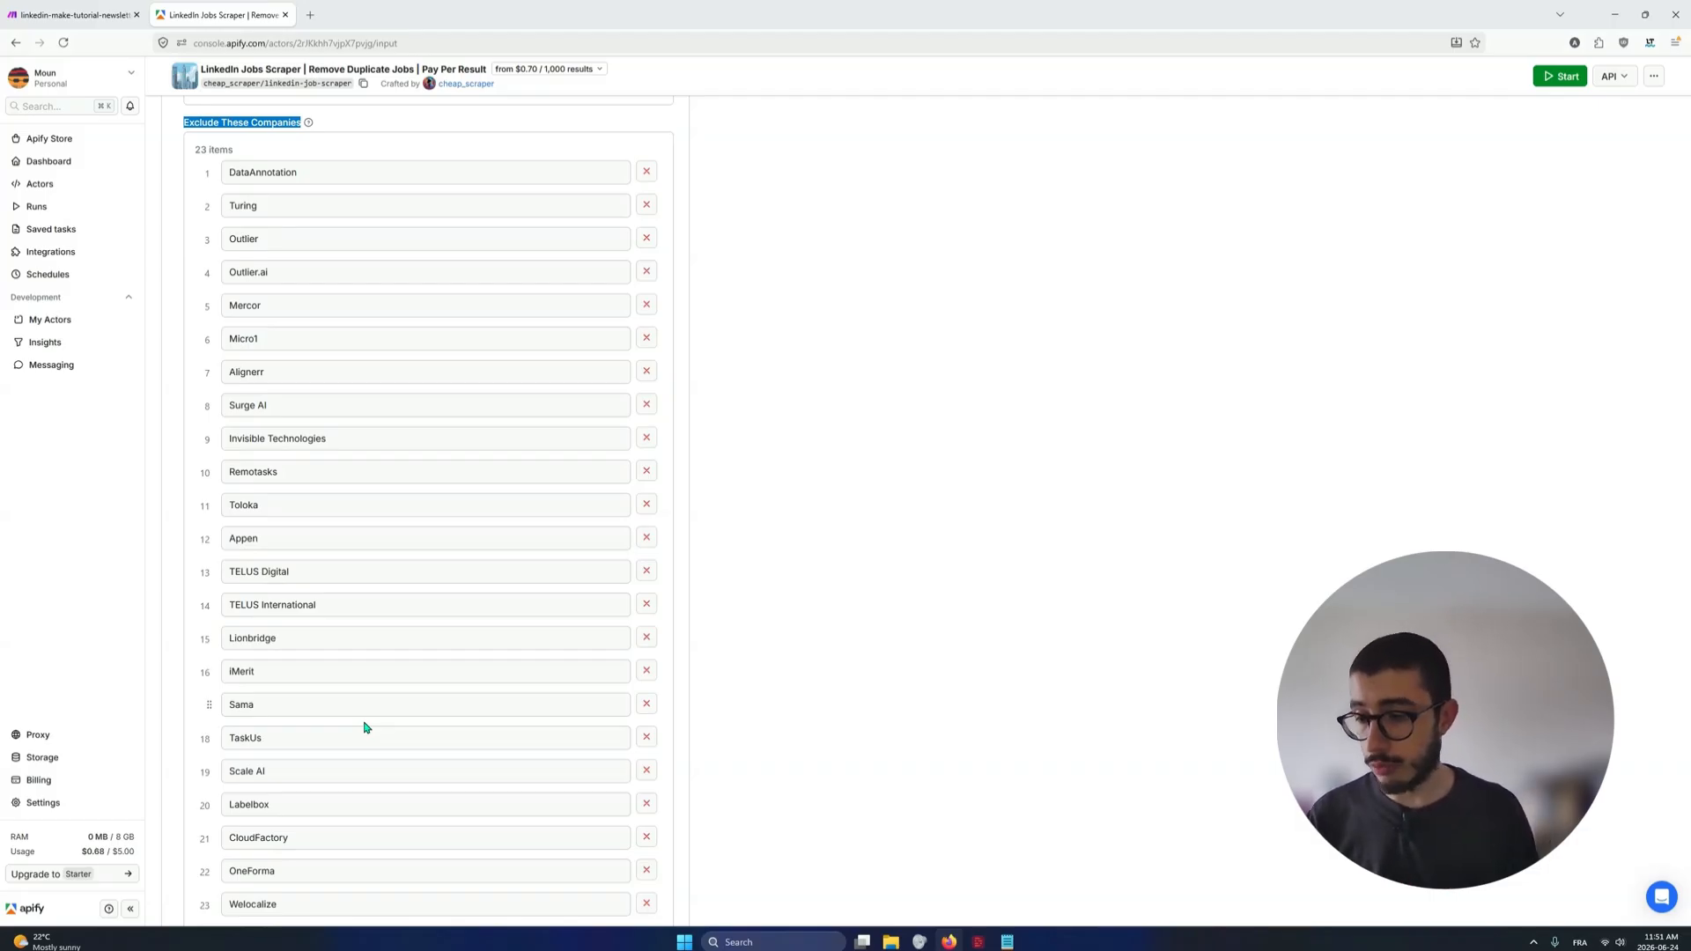
{"action": "scroll", "coordinate": [334, 705], "scroll_direction": "up", "scroll_amount": 4}
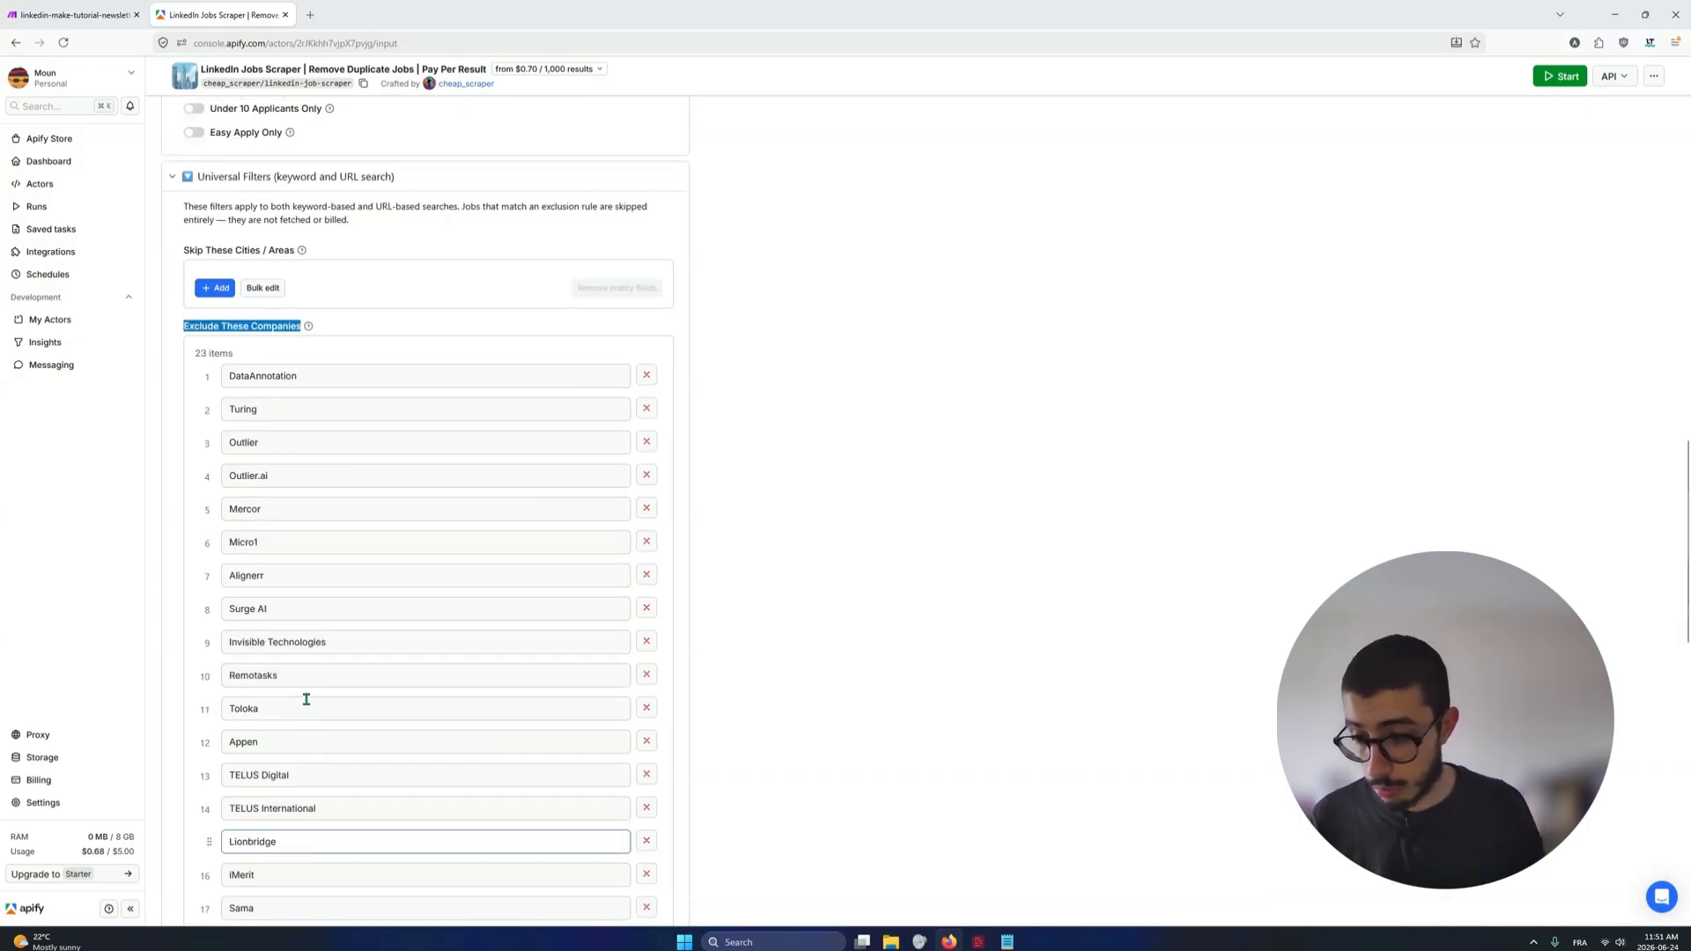
{"action": "scroll", "coordinate": [306, 698], "scroll_direction": "up", "scroll_amount": 13}
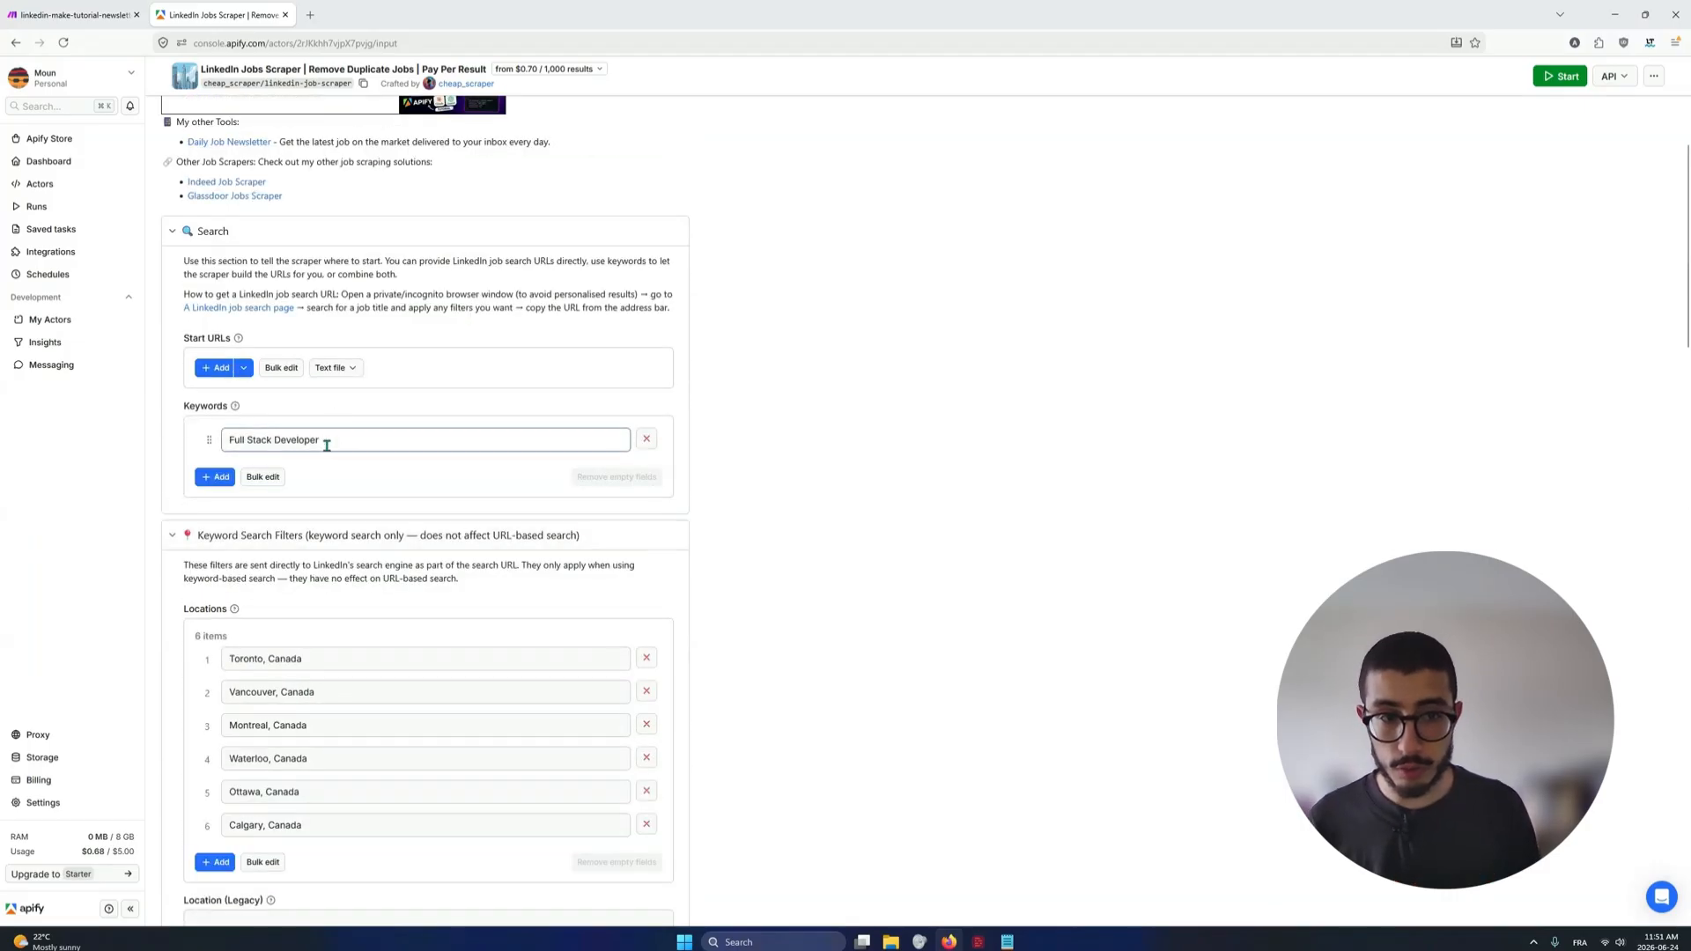
{"action": "scroll", "coordinate": [324, 445], "scroll_direction": "down", "scroll_amount": 3}
{"action": "scroll", "coordinate": [324, 570], "scroll_direction": "down", "scroll_amount": 16}
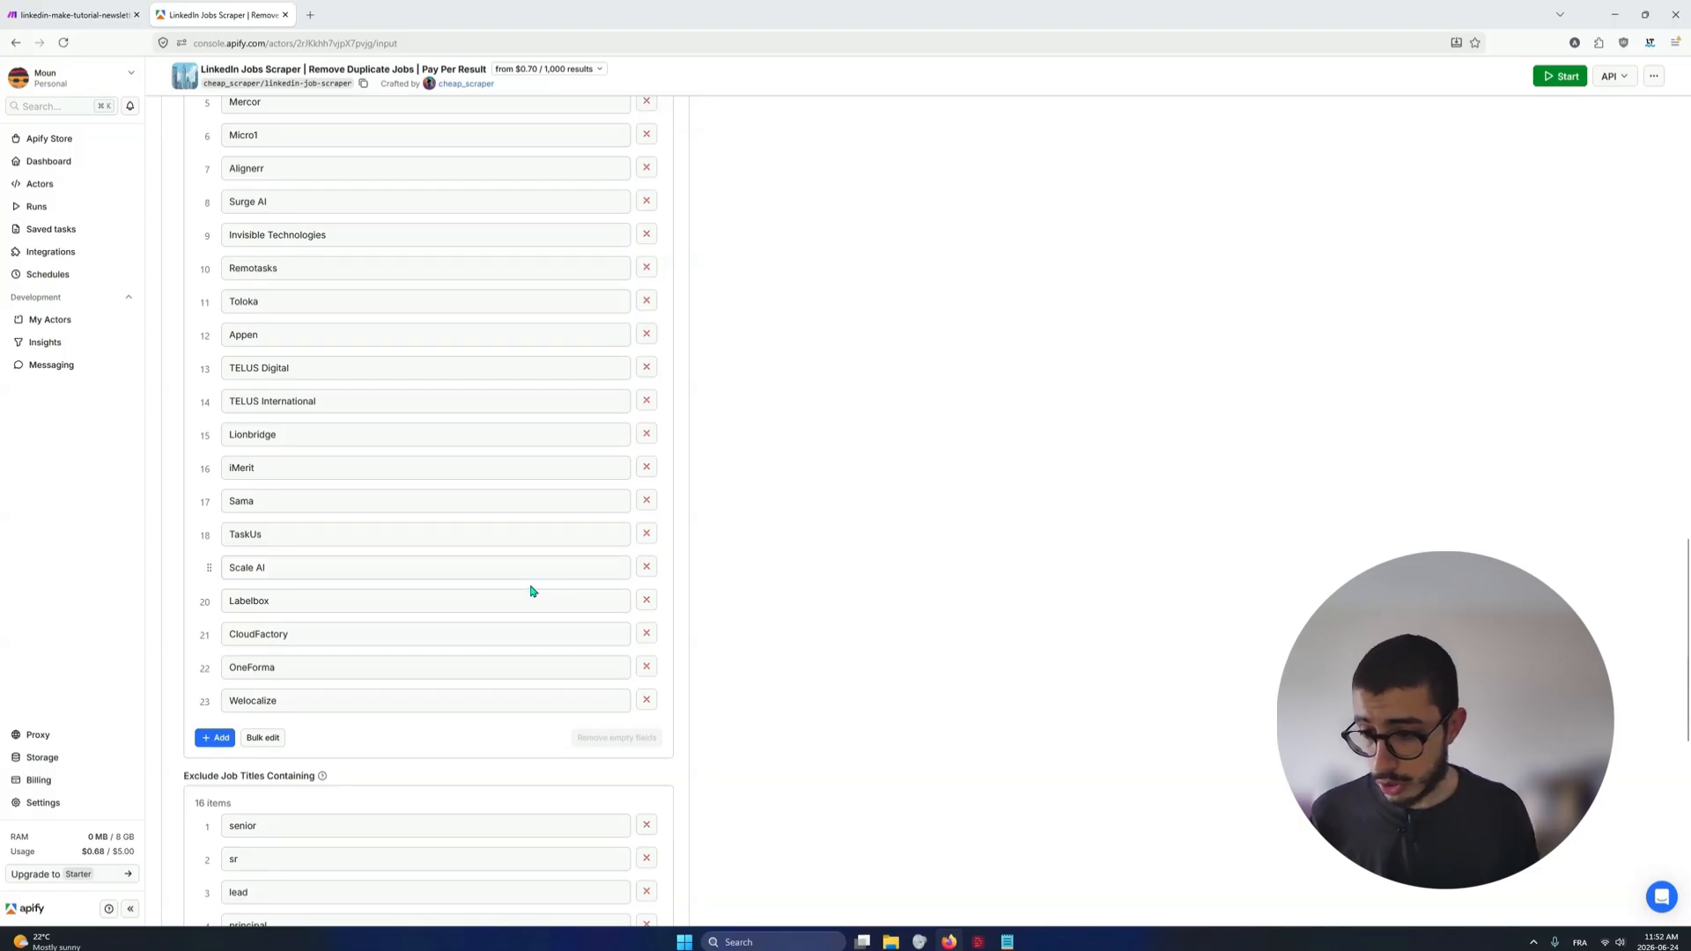
{"action": "scroll", "coordinate": [528, 590], "scroll_direction": "down", "scroll_amount": 1}
{"action": "left_click", "coordinate": [449, 631]}
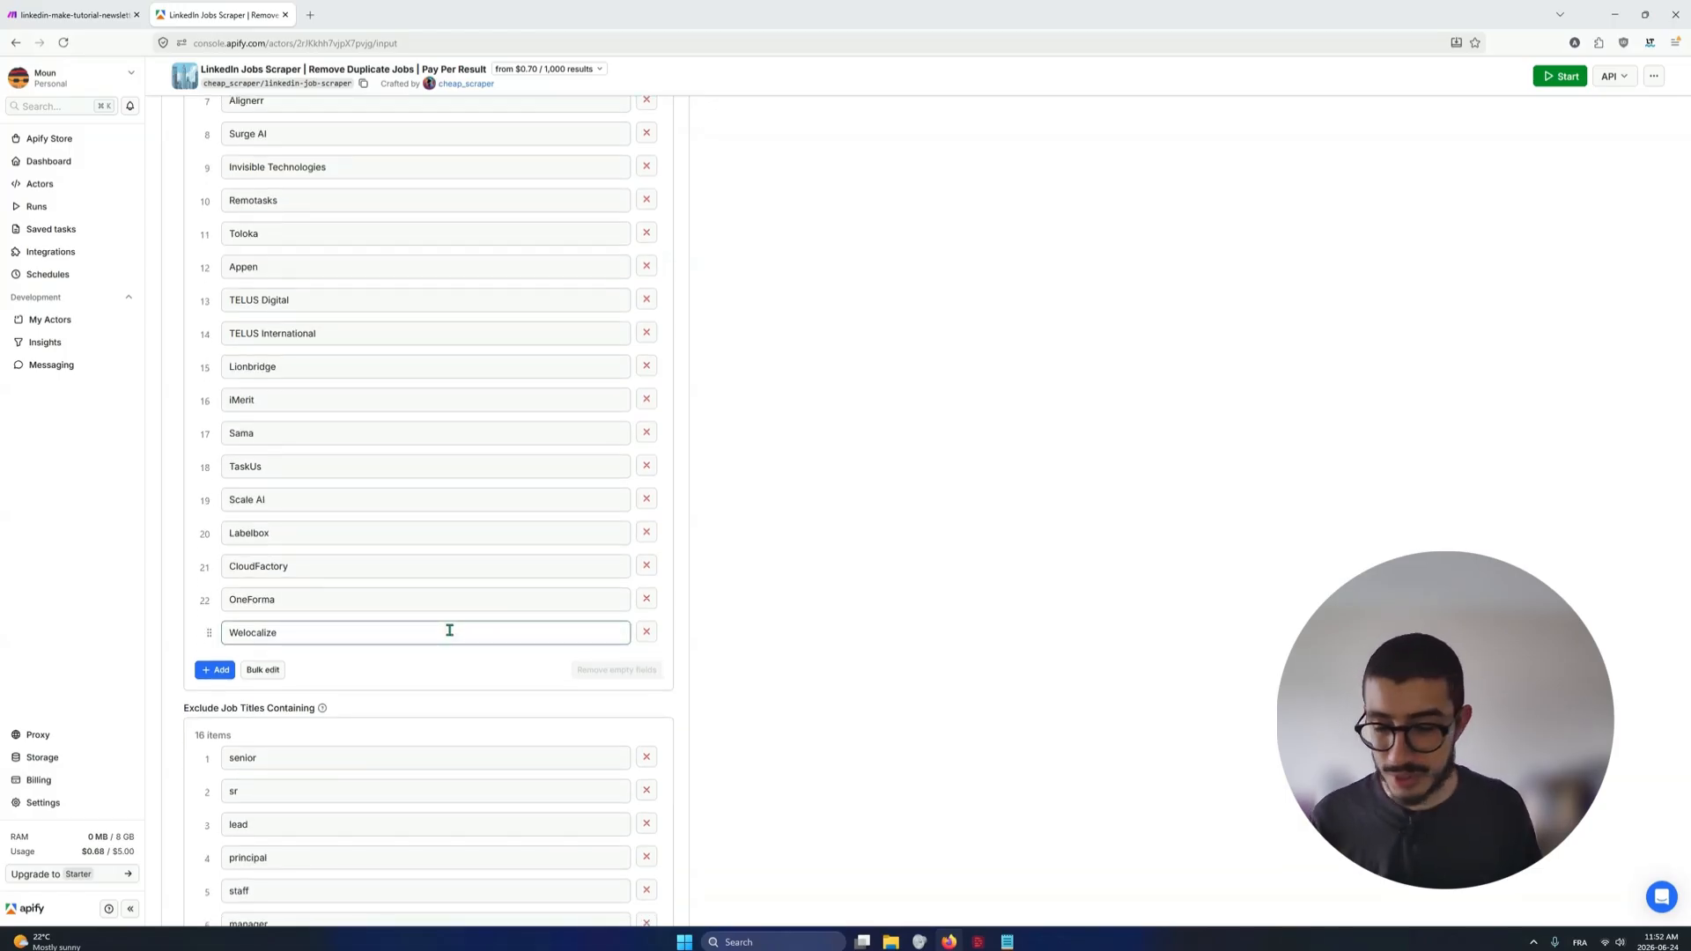
Read through the Exclude Job Titles Containing list in Universal Filters
{"action": "scroll", "coordinate": [449, 631], "scroll_direction": "down", "scroll_amount": 4}
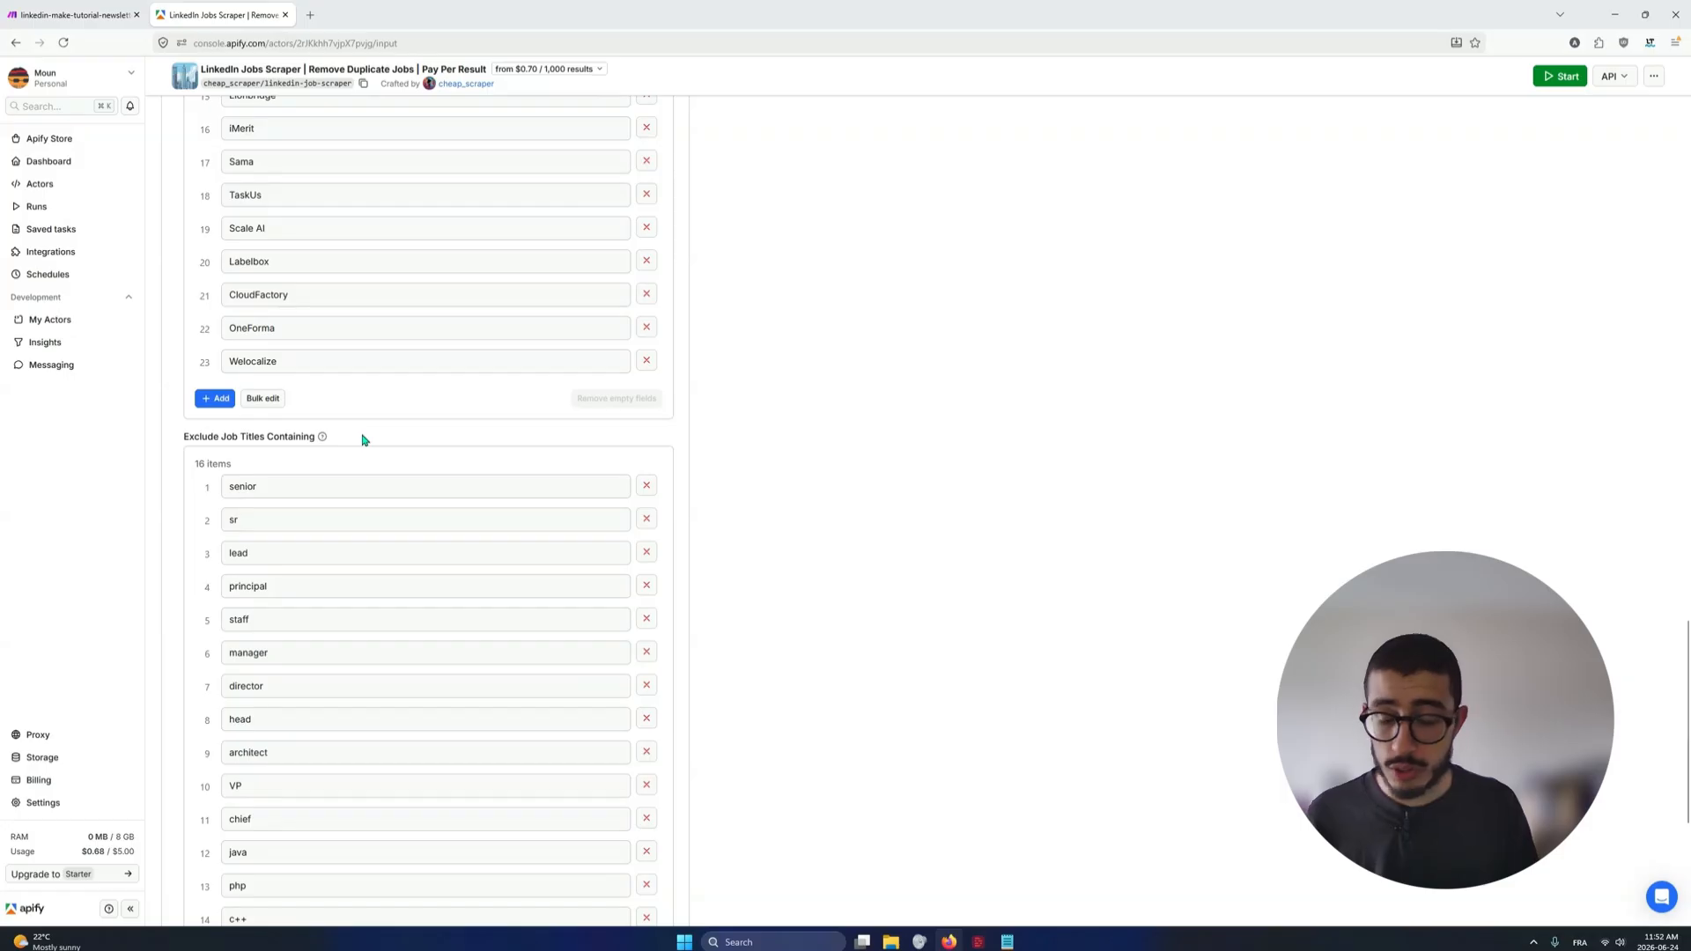
{"action": "scroll", "coordinate": [363, 440], "scroll_direction": "down", "scroll_amount": 2}
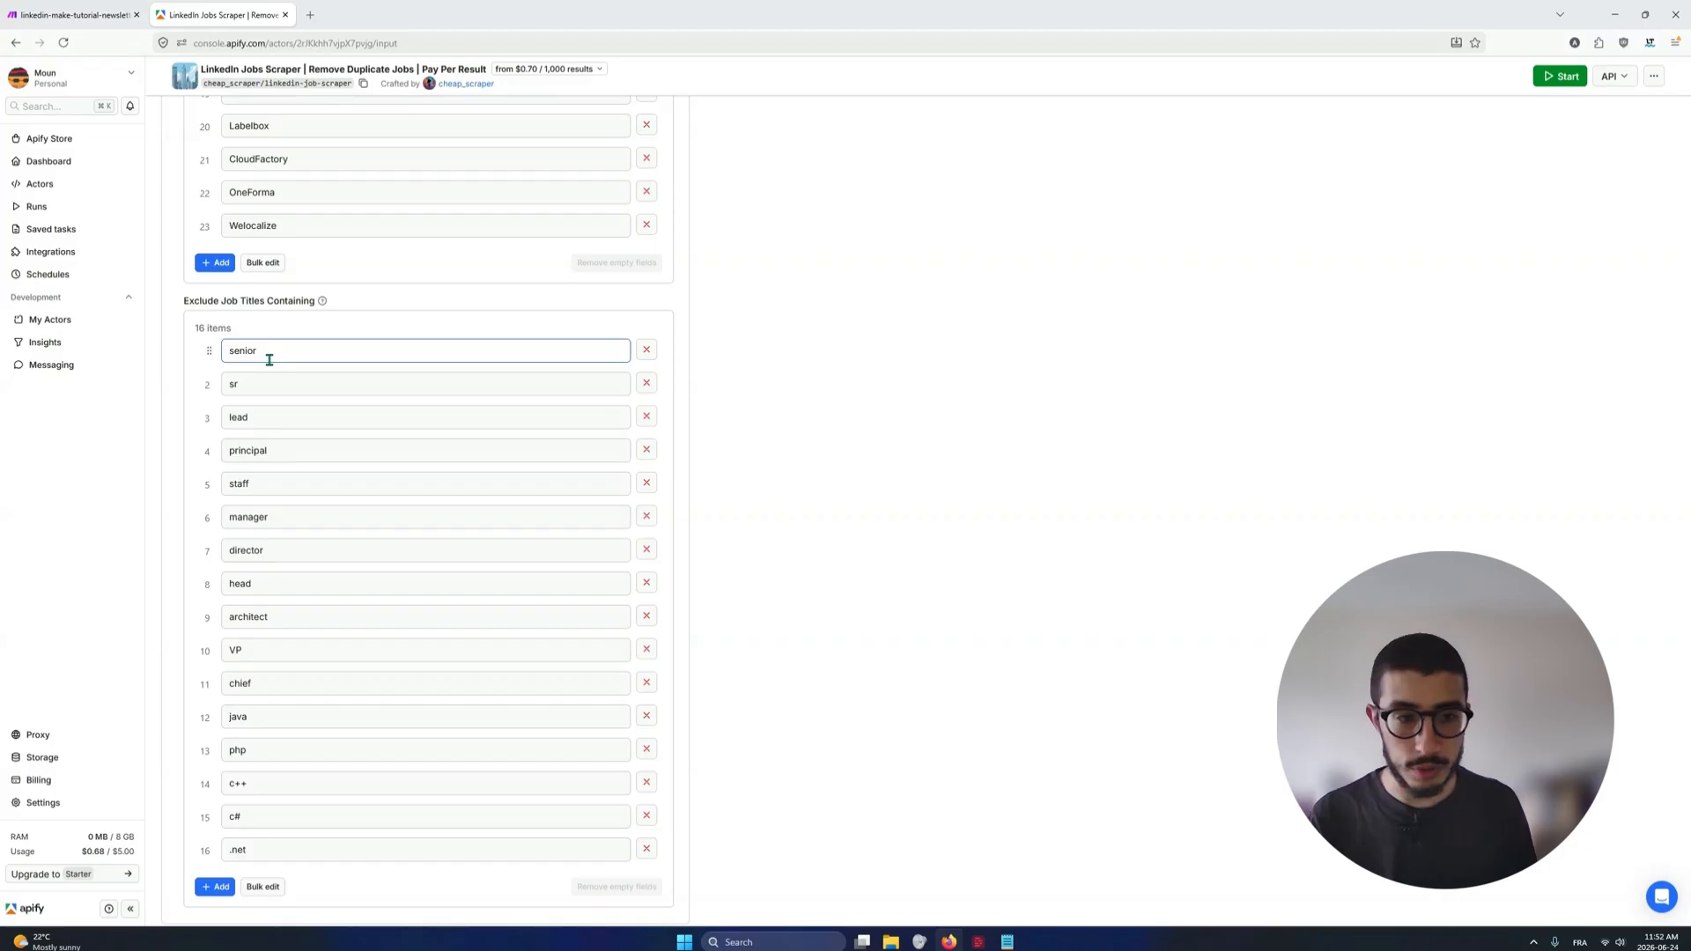
{"action": "scroll", "coordinate": [263, 417], "scroll_direction": "down", "scroll_amount": 1}
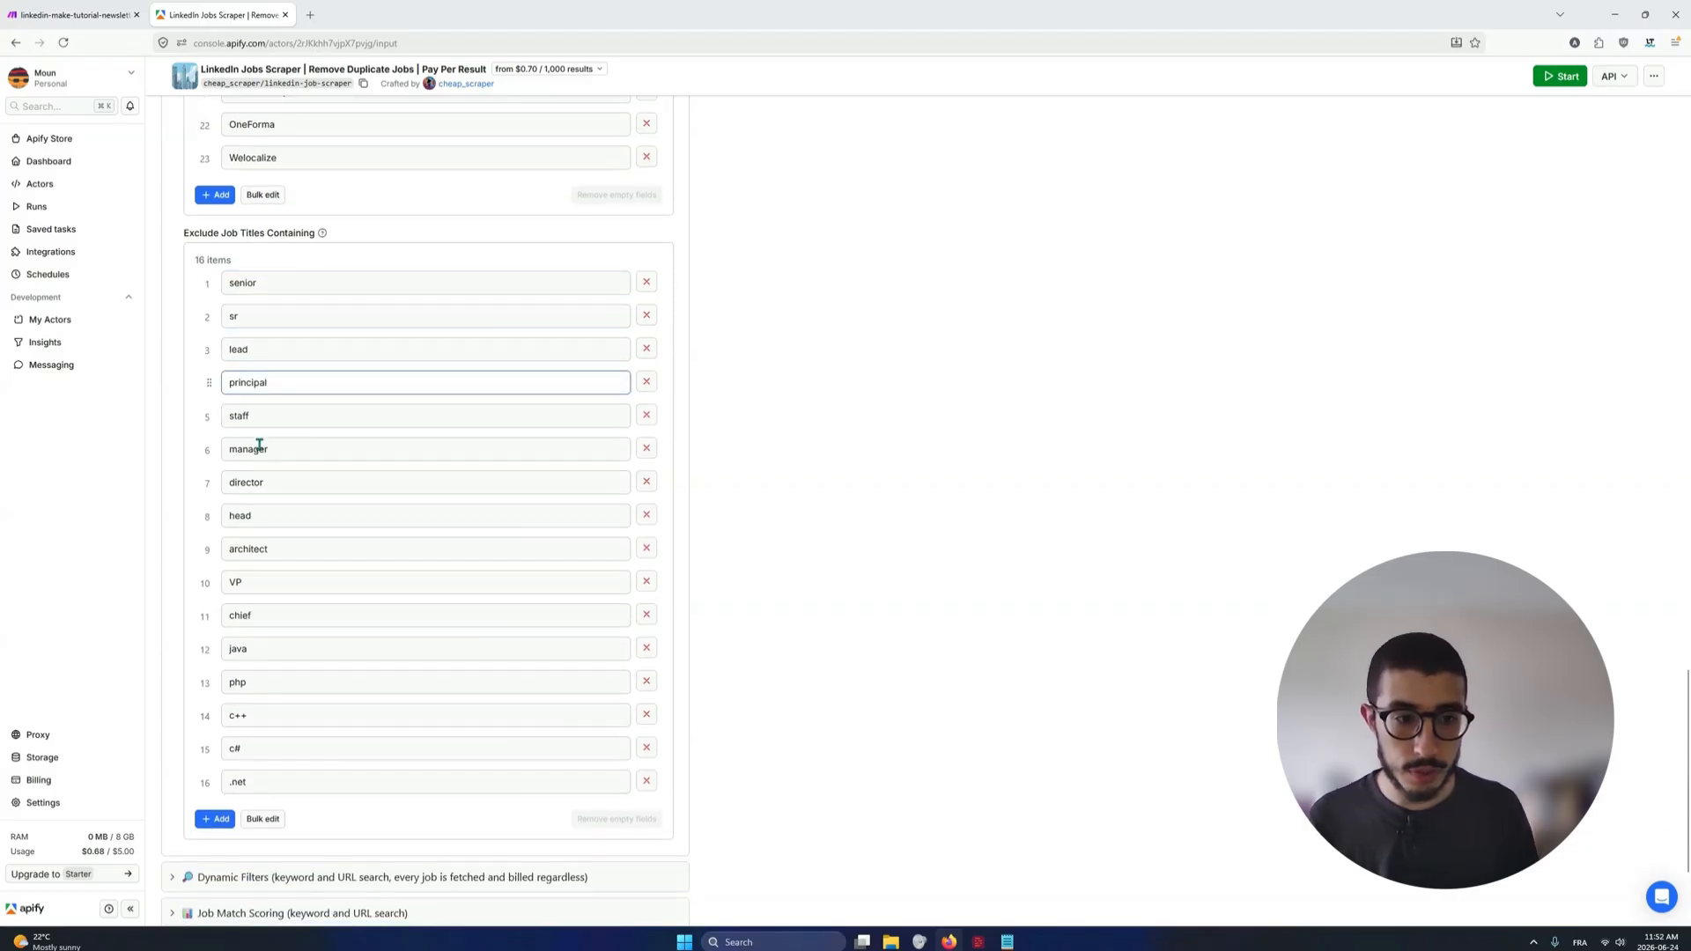
{"action": "left_click", "coordinate": [277, 607]}
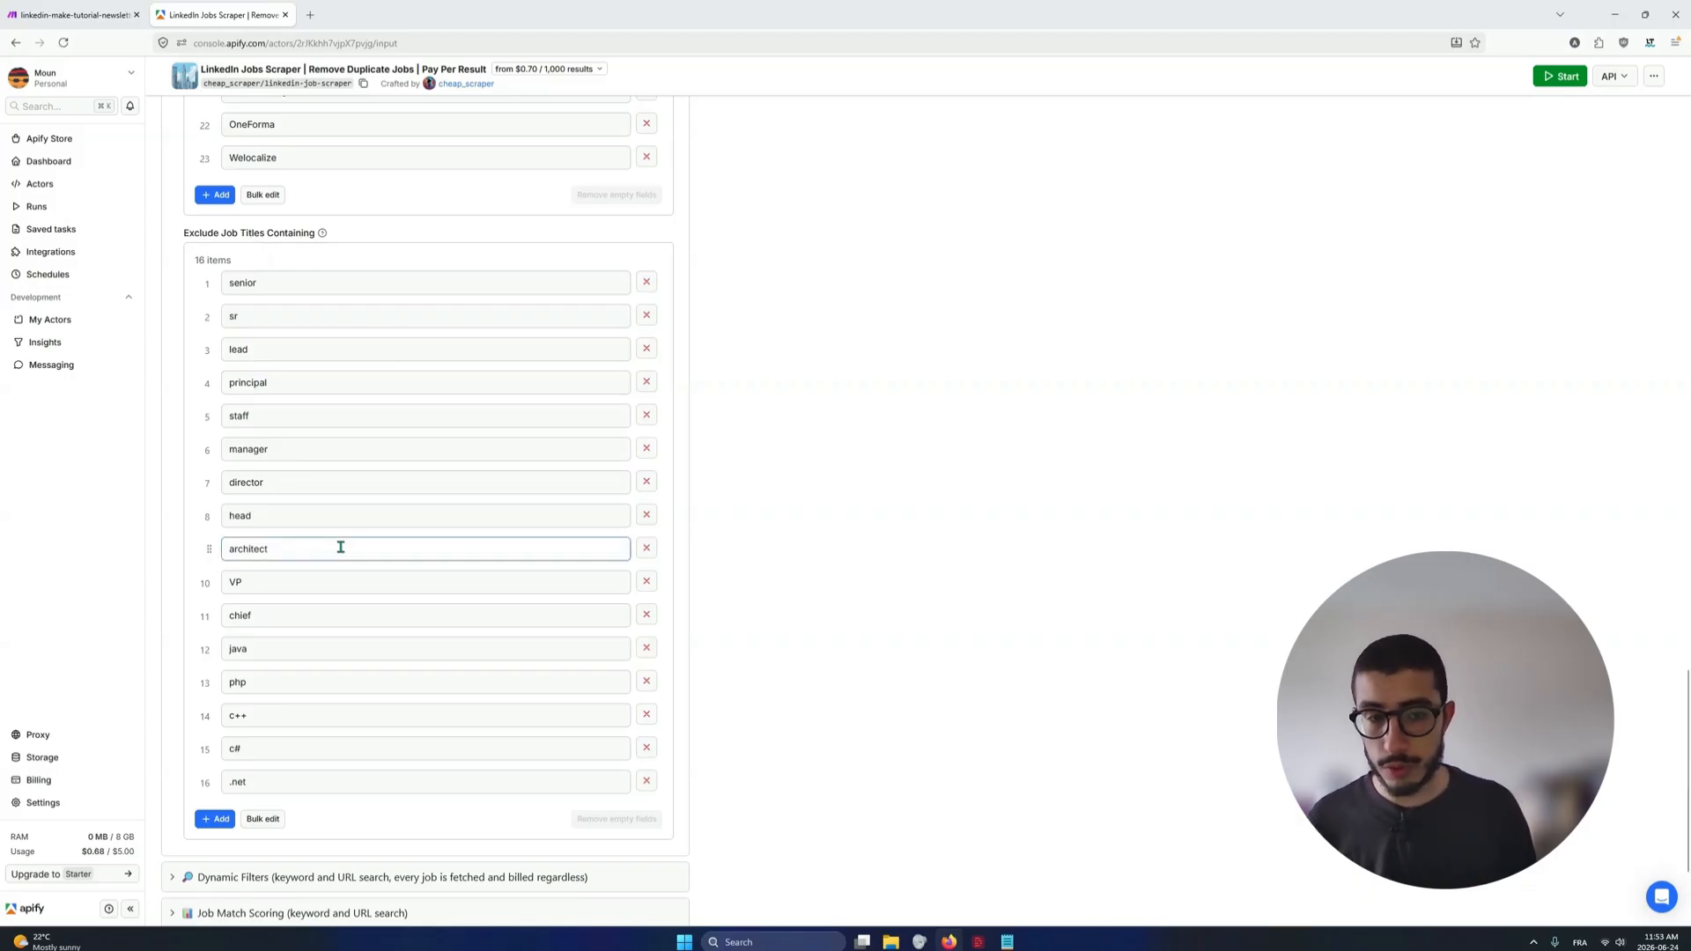
{"action": "scroll", "coordinate": [362, 547], "scroll_direction": "down", "scroll_amount": 2}
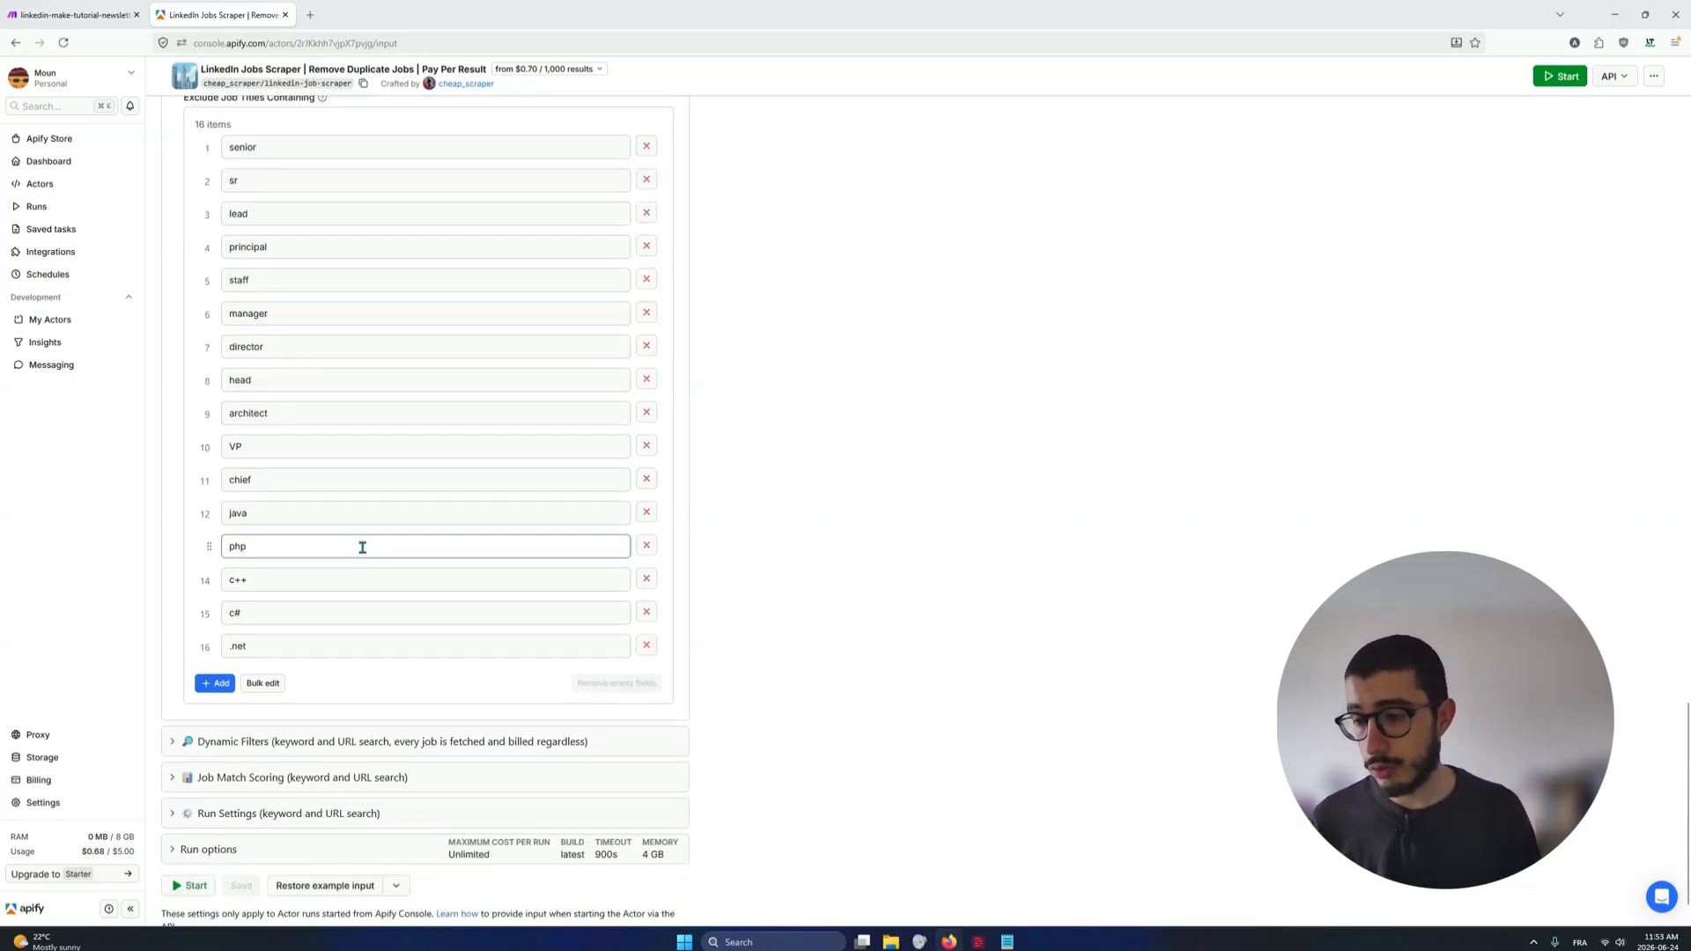
{"action": "scroll", "coordinate": [287, 808], "scroll_direction": "up", "scroll_amount": 1}
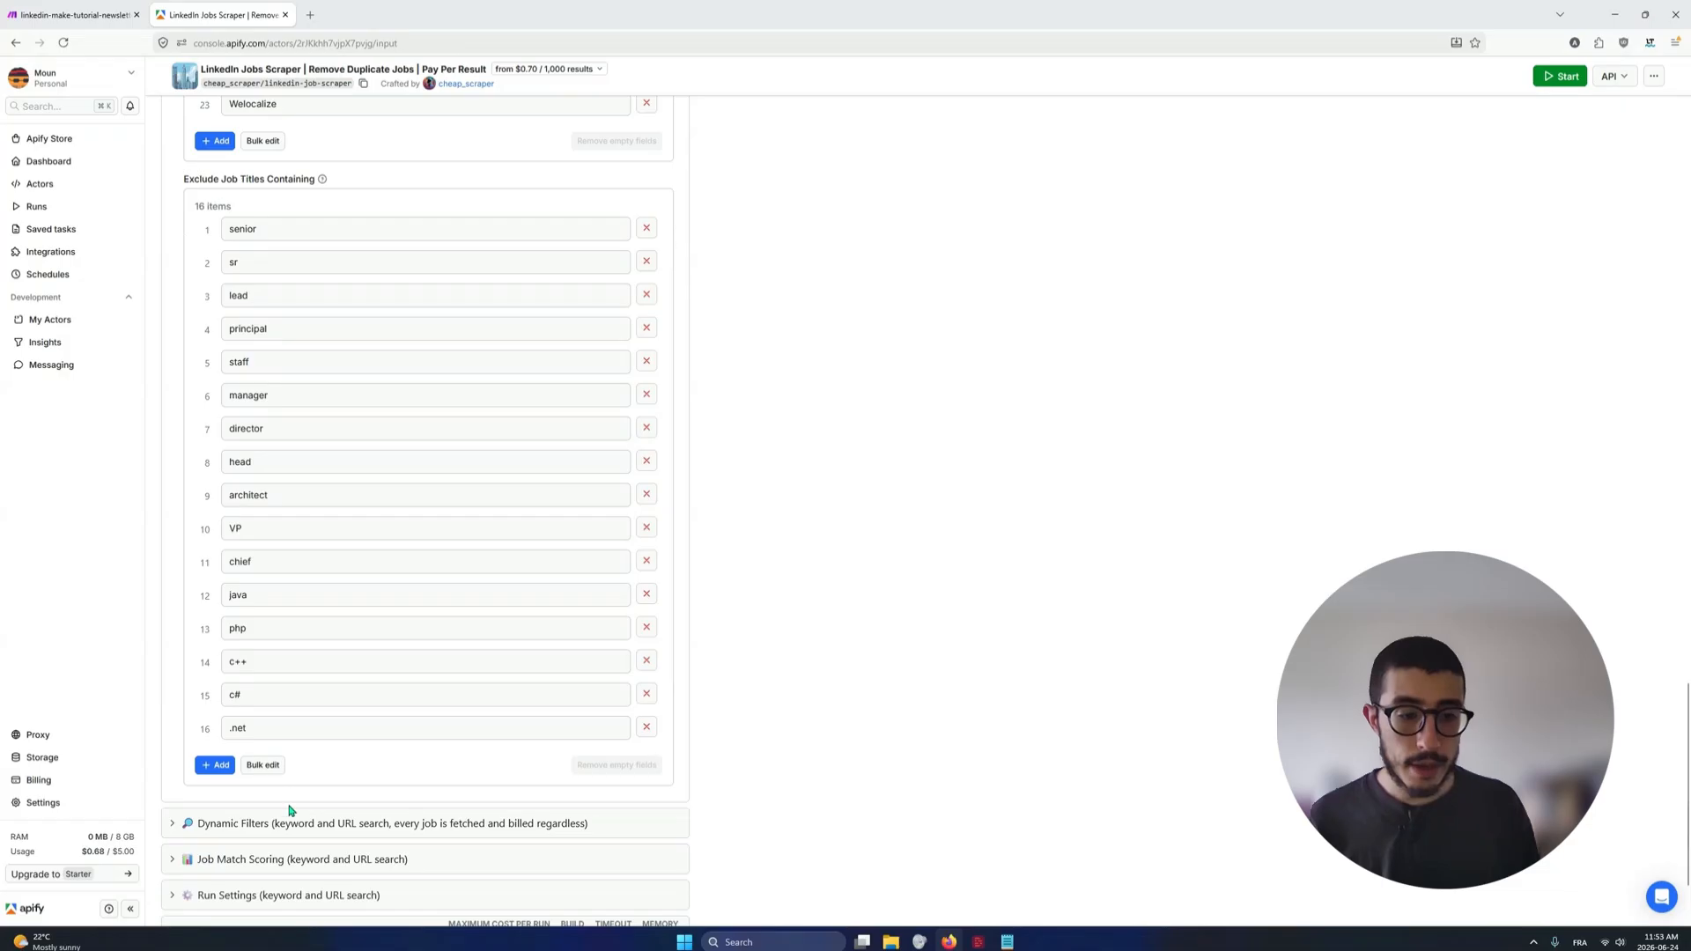
Expand Dynamic Filters and read its description along with the job function, industry and recruiting agency exclusions
{"action": "left_click", "coordinate": [336, 797]}
{"action": "scroll", "coordinate": [334, 789], "scroll_direction": "down", "scroll_amount": 1}
{"action": "scroll", "coordinate": [336, 788], "scroll_direction": "down", "scroll_amount": 5}
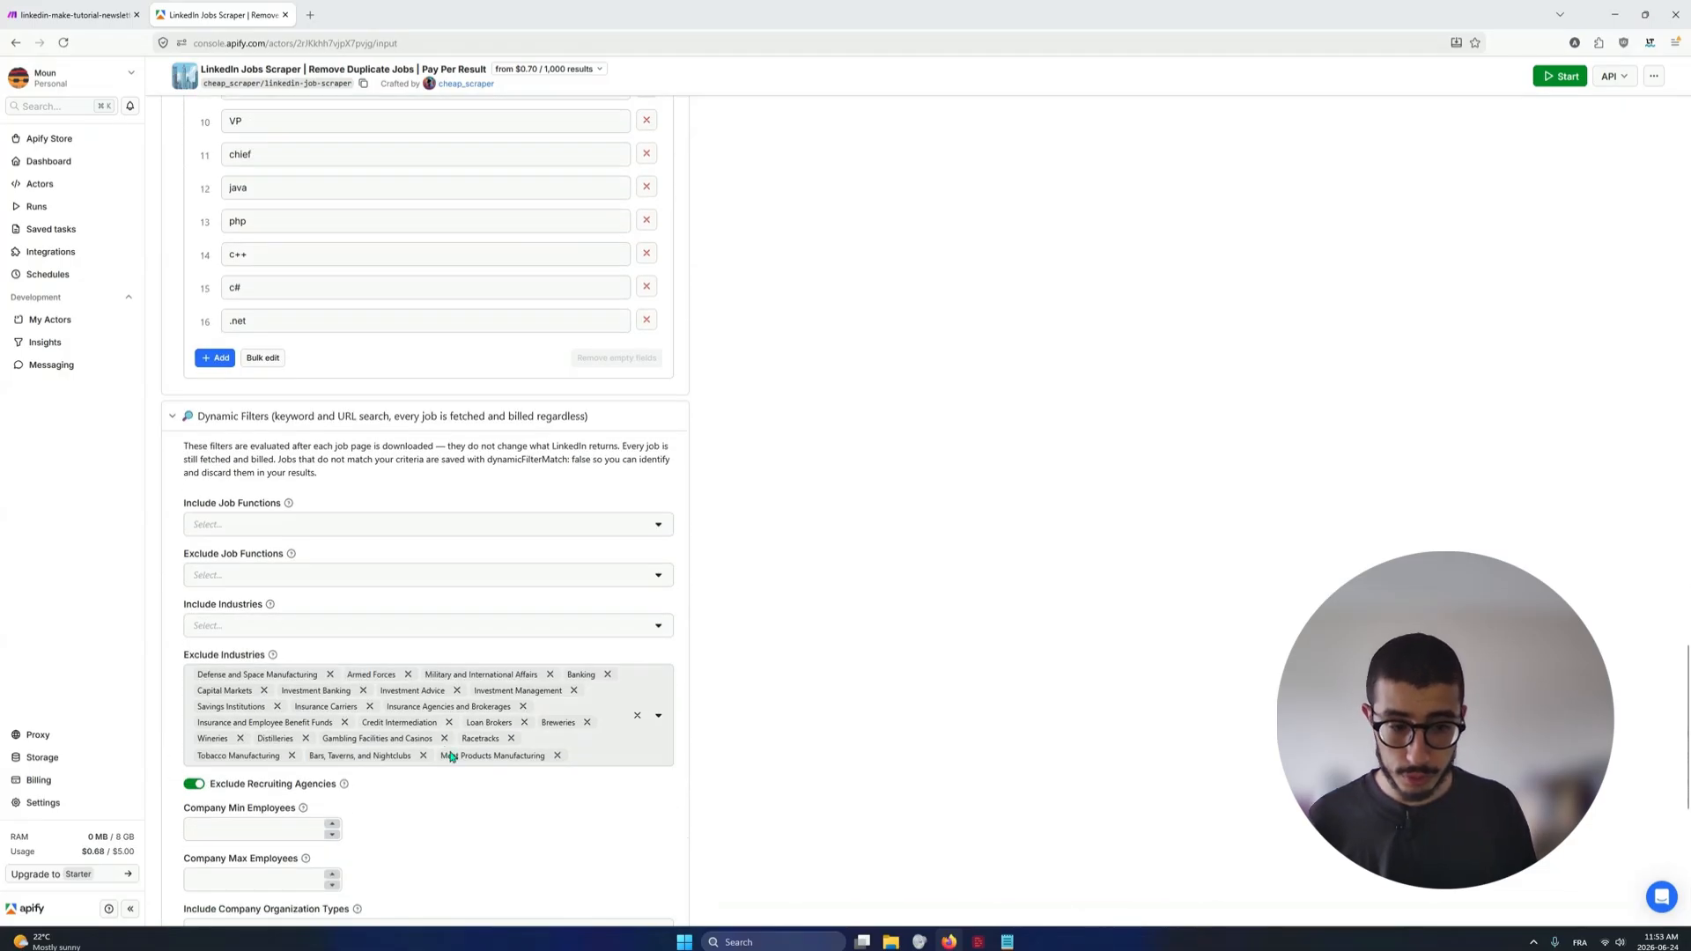
{"action": "scroll", "coordinate": [421, 578], "scroll_direction": "down", "scroll_amount": 1}
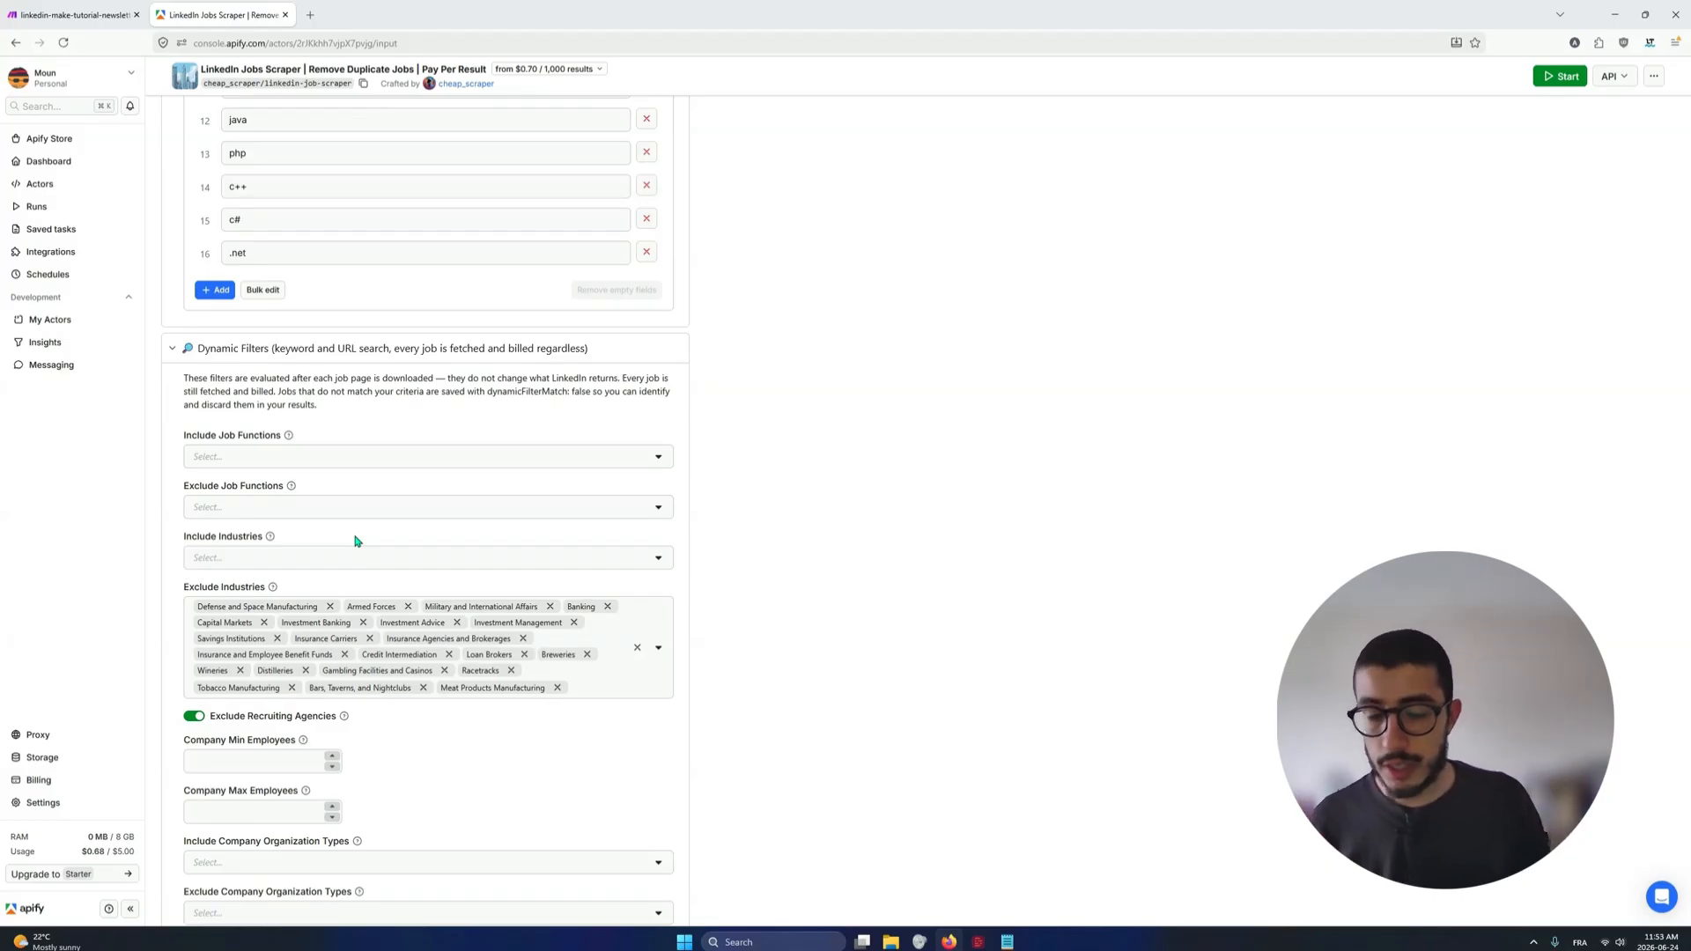
{"action": "left_click_drag", "start_coordinate": [349, 411], "coordinate": [182, 379]}
Go back over the whole input form, from the search keywords through the keyword and universal filters to Dynamic Filters
{"action": "middle_click", "coordinate": [912, 544]}
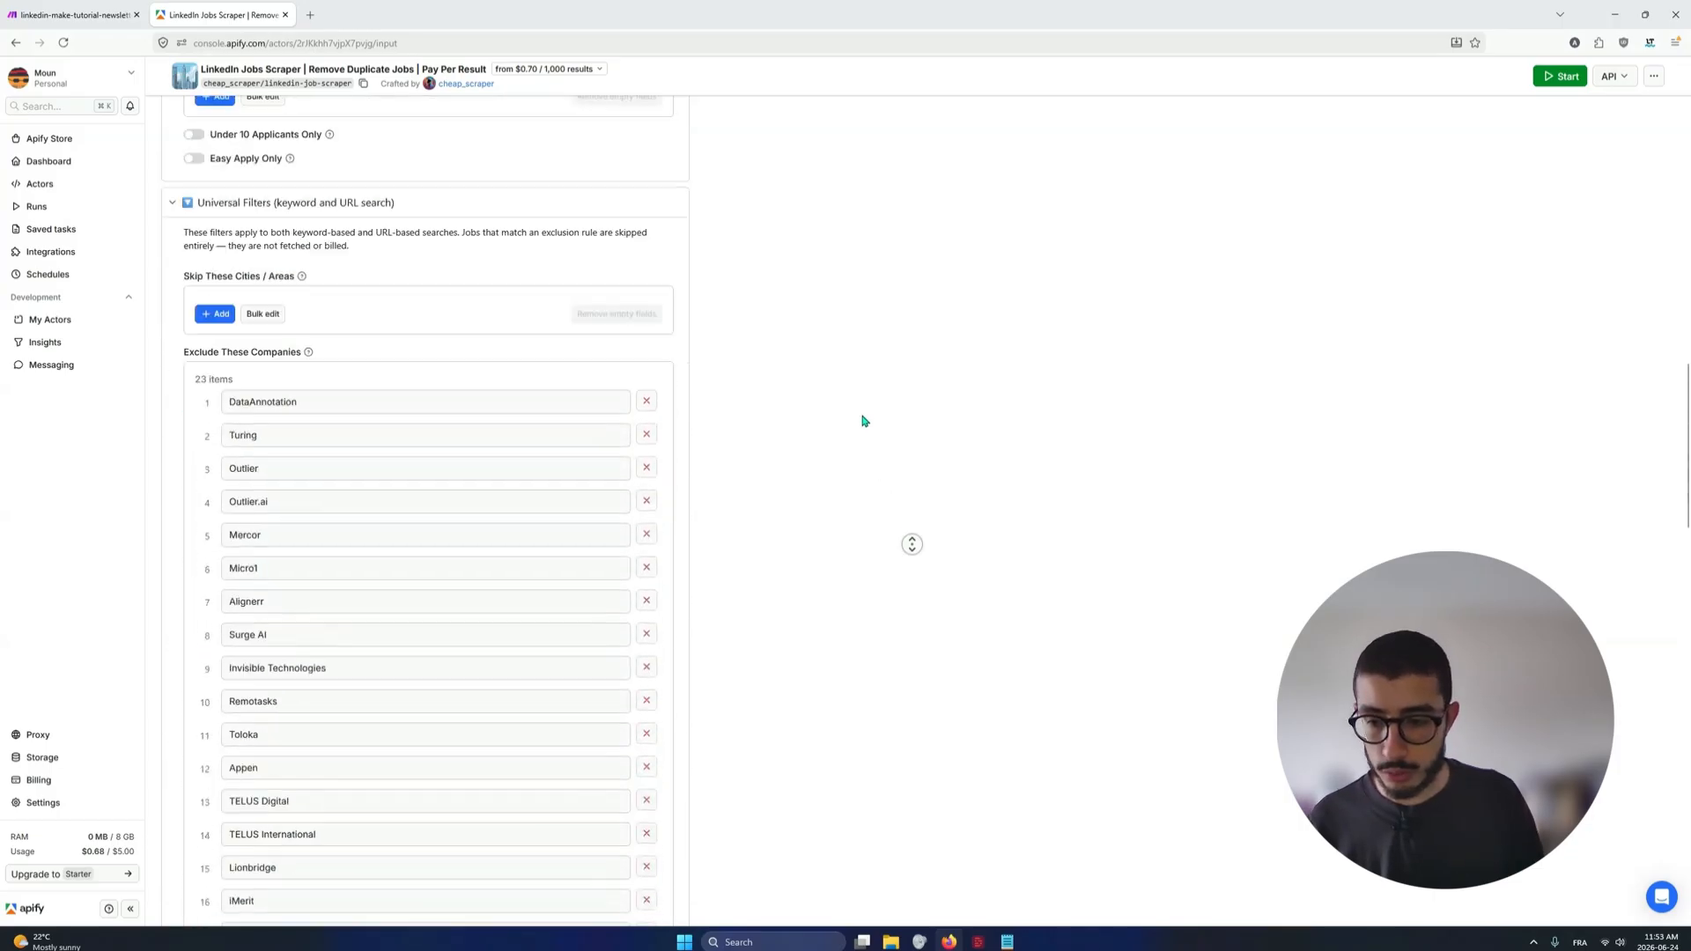
{"action": "middle_click", "coordinate": [864, 420]}
{"action": "middle_click", "coordinate": [884, 517]}
{"action": "middle_click", "coordinate": [857, 393]}
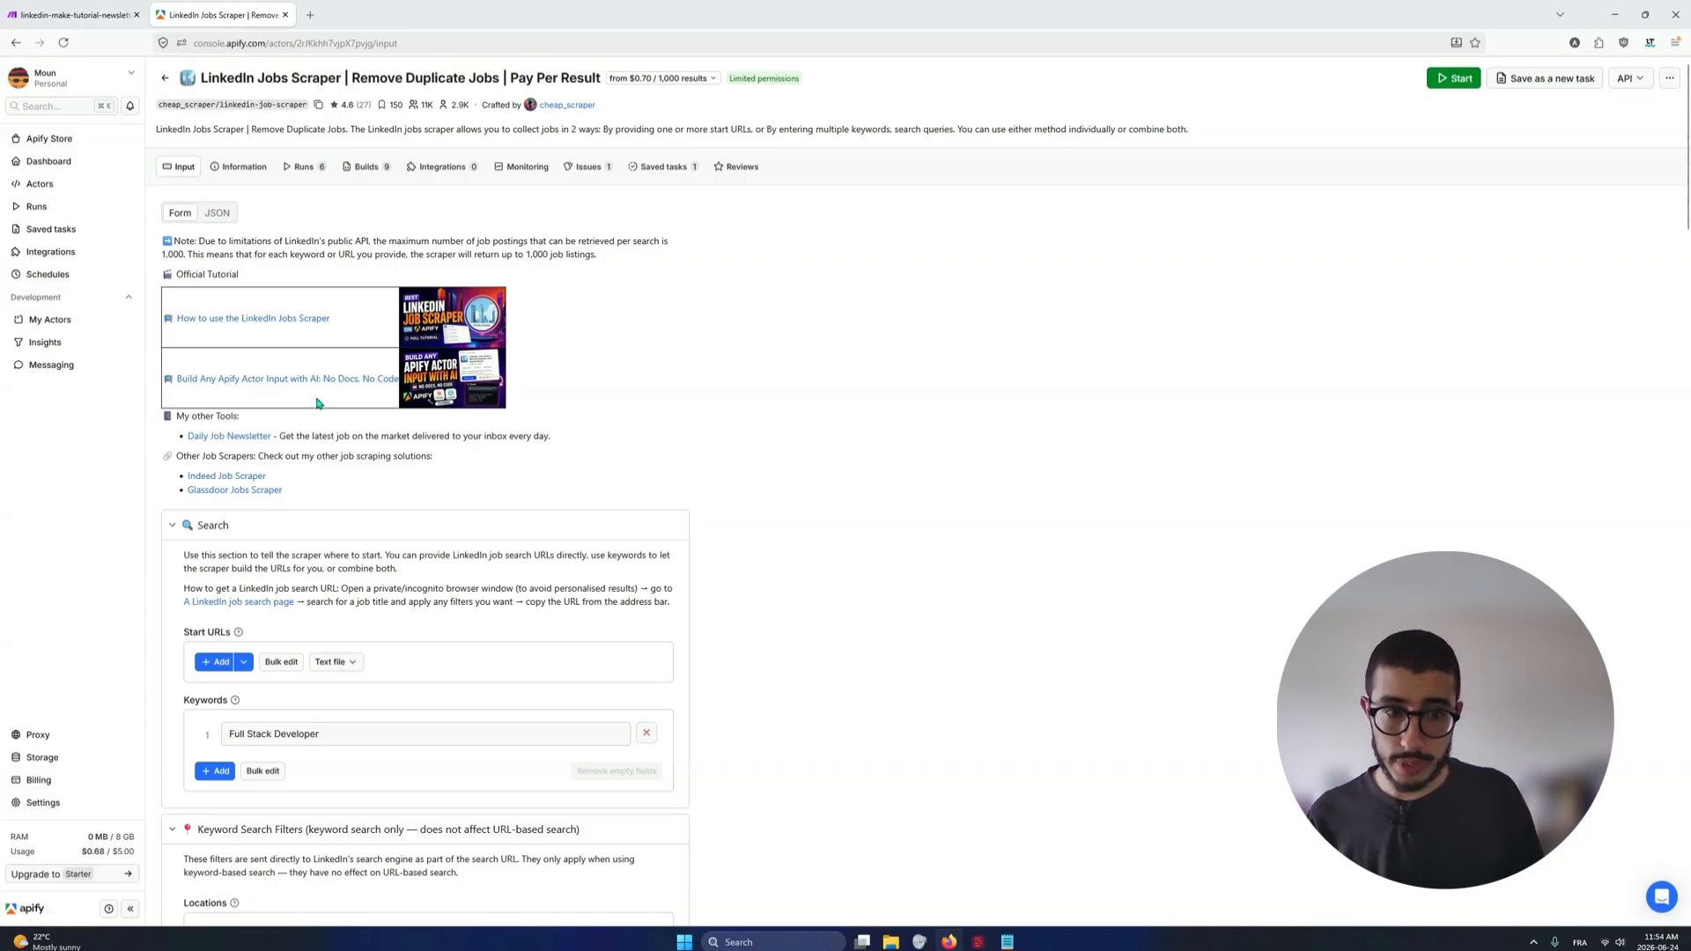
{"action": "middle_click", "coordinate": [739, 414]}
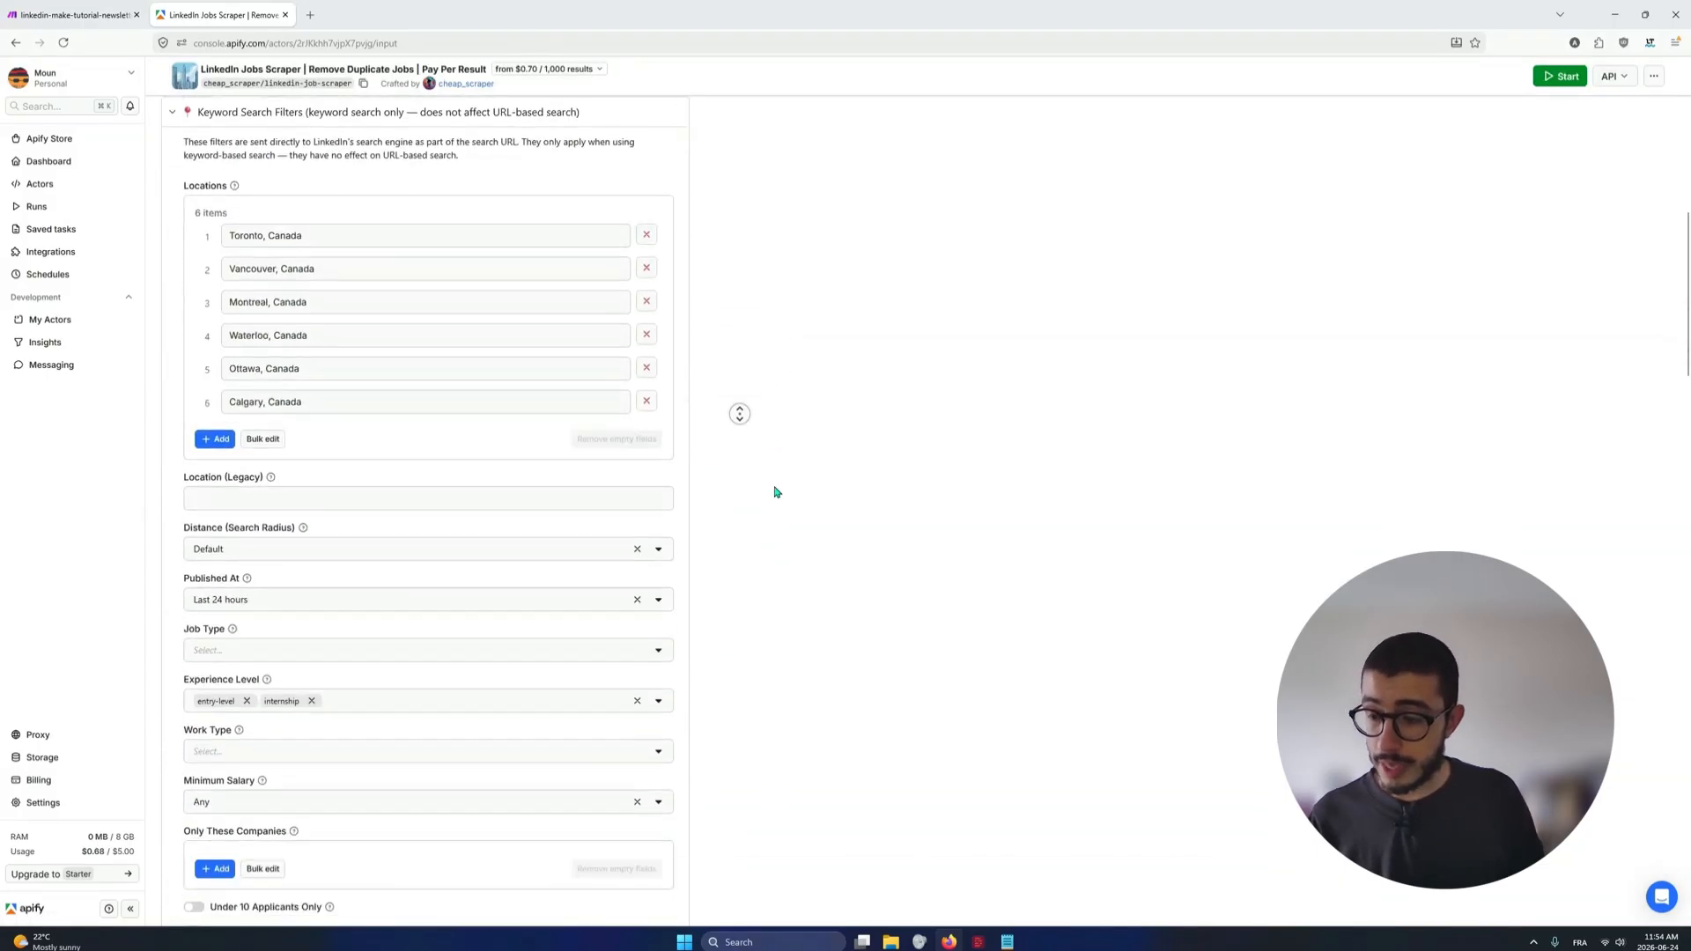
{"action": "middle_click", "coordinate": [792, 444]}
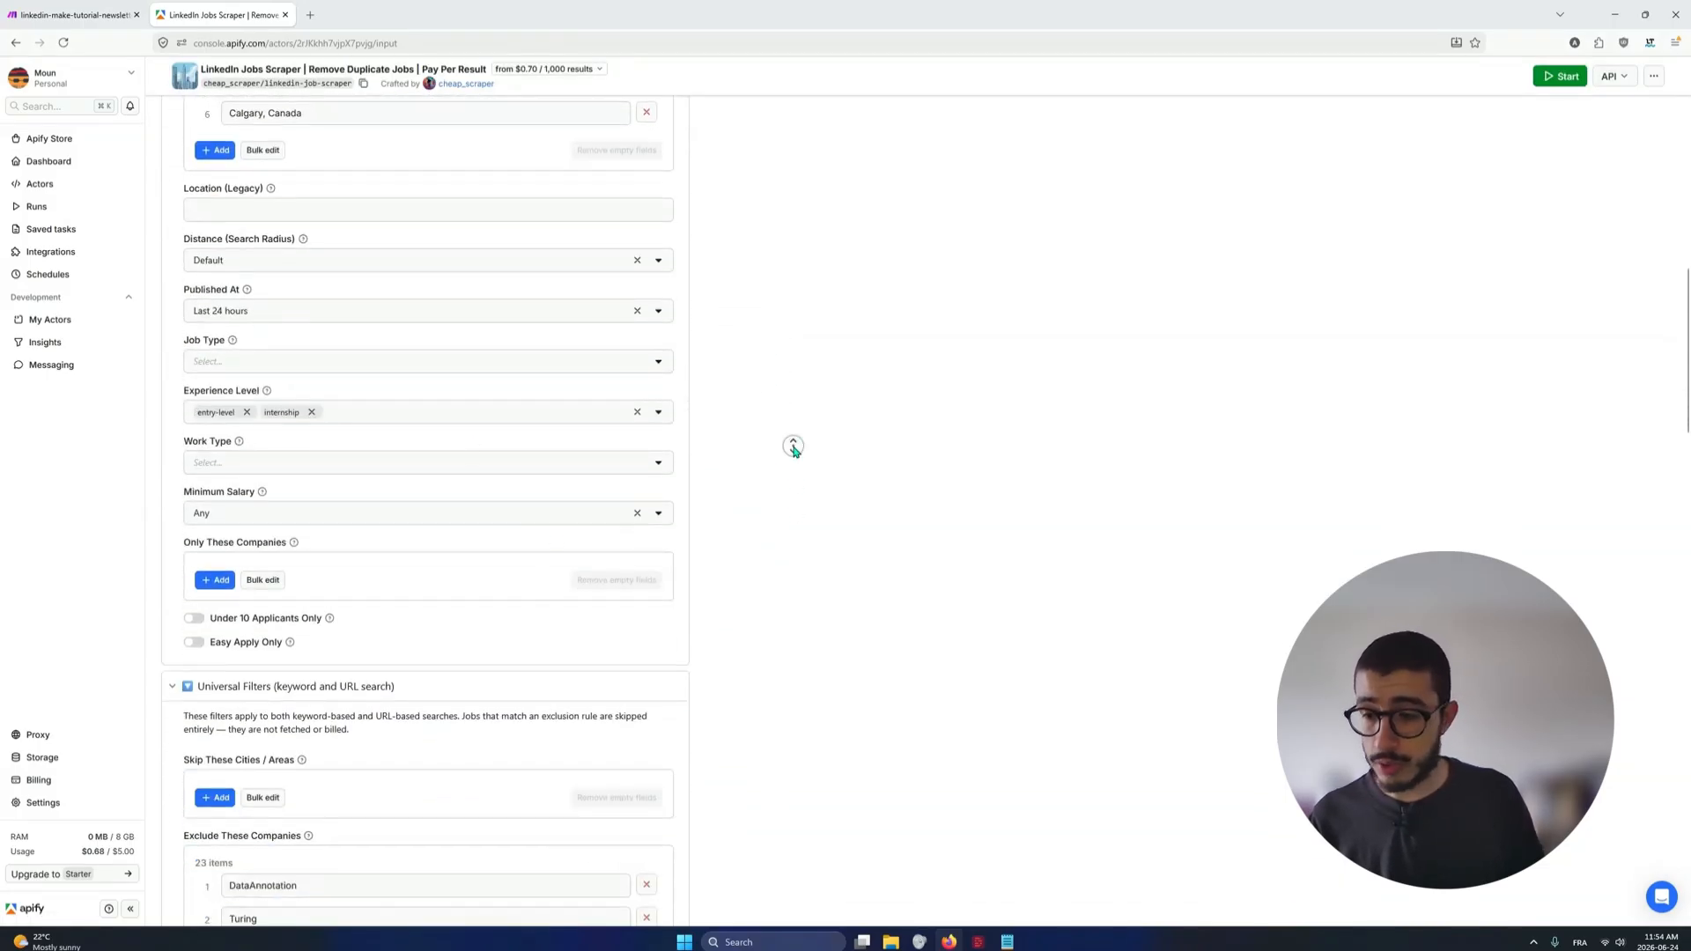
{"action": "middle_click", "coordinate": [804, 512]}
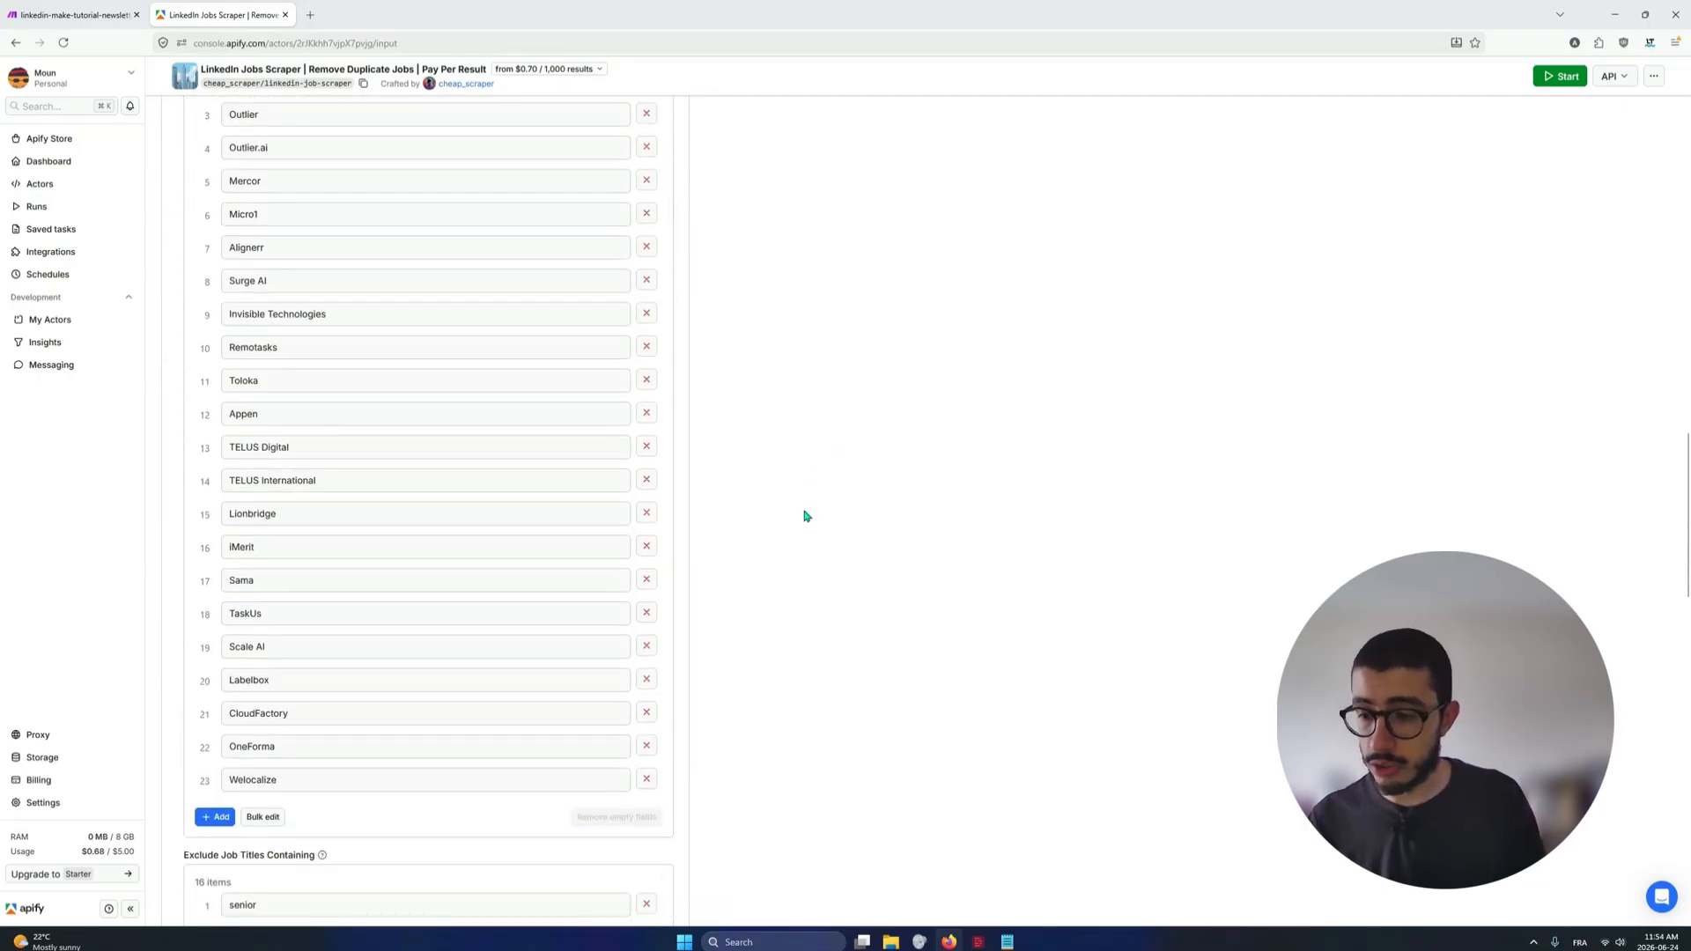
{"action": "scroll", "coordinate": [419, 517], "scroll_direction": "down", "scroll_amount": 5}
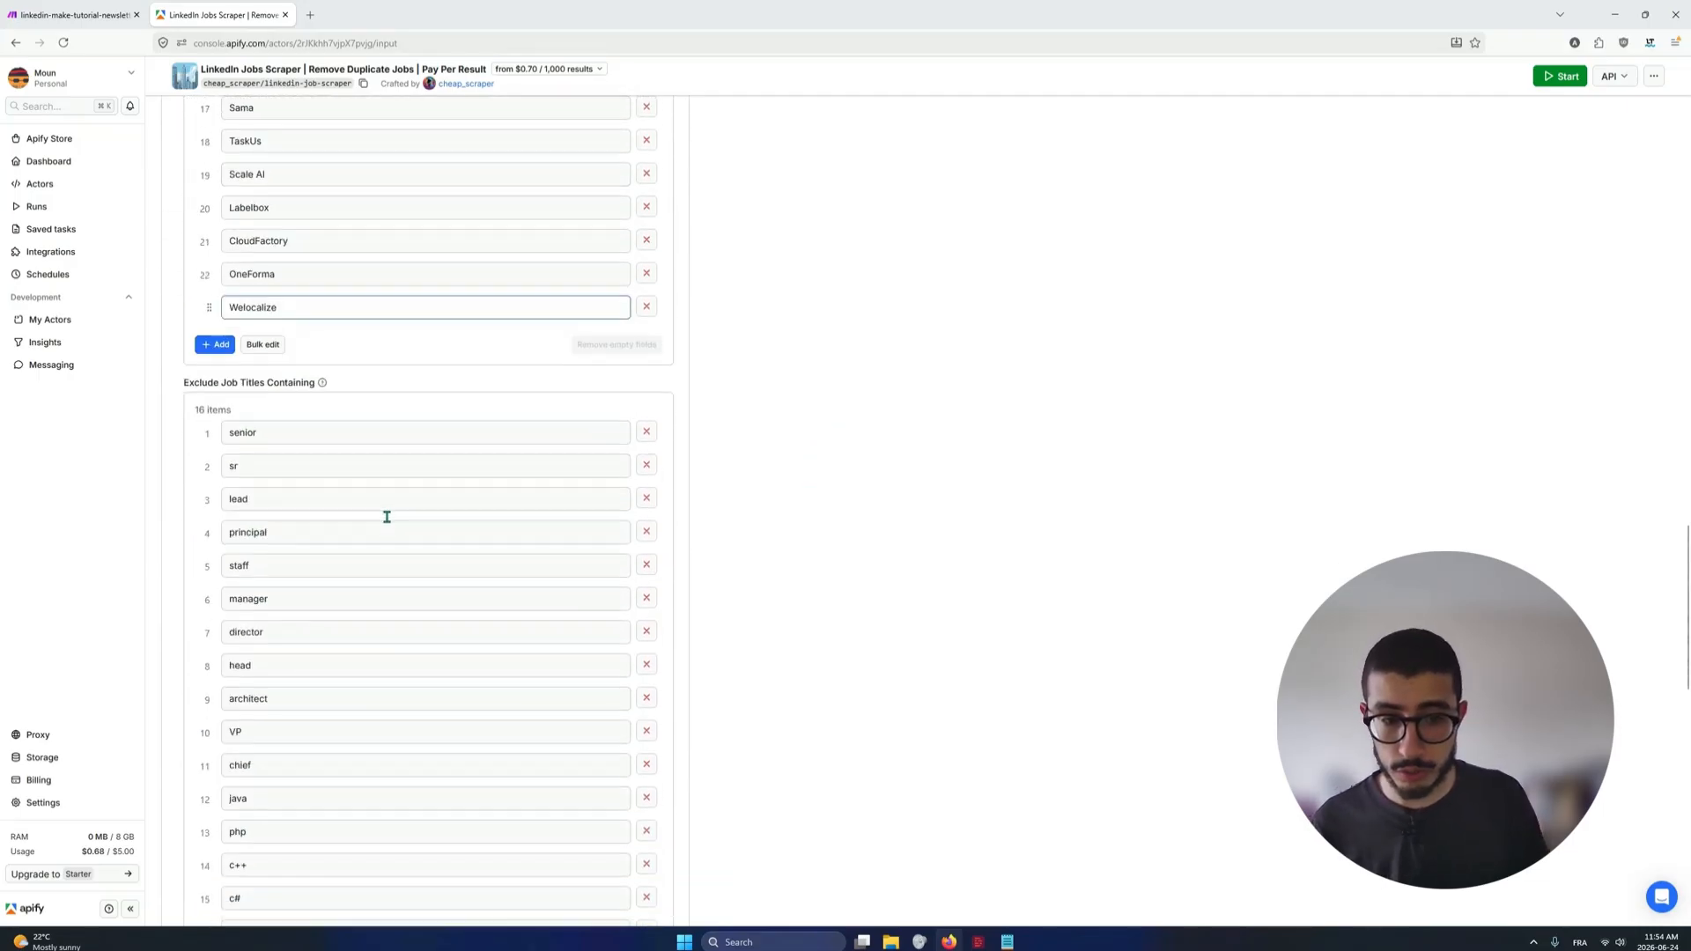
{"action": "middle_click", "coordinate": [769, 615]}
{"action": "middle_click", "coordinate": [762, 670]}
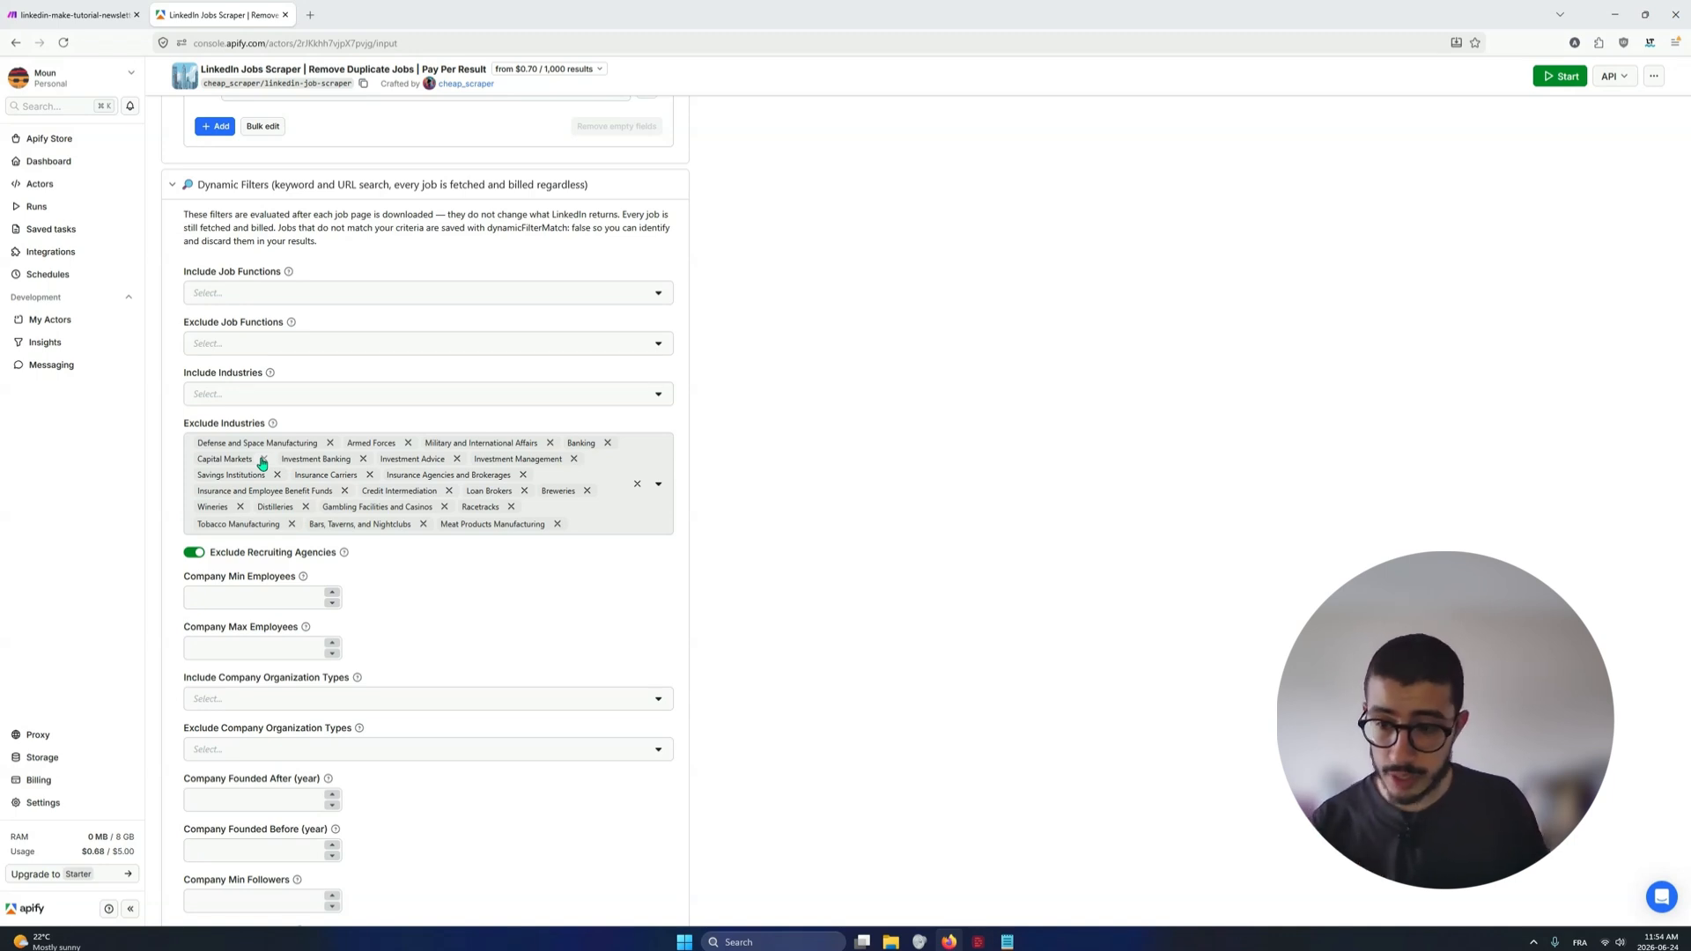
Highlight dynamicFilterMatch in the Dynamic Filters description and check the remaining company, follower, recruiter profile and salary filters
{"action": "double_click", "coordinate": [515, 225]}
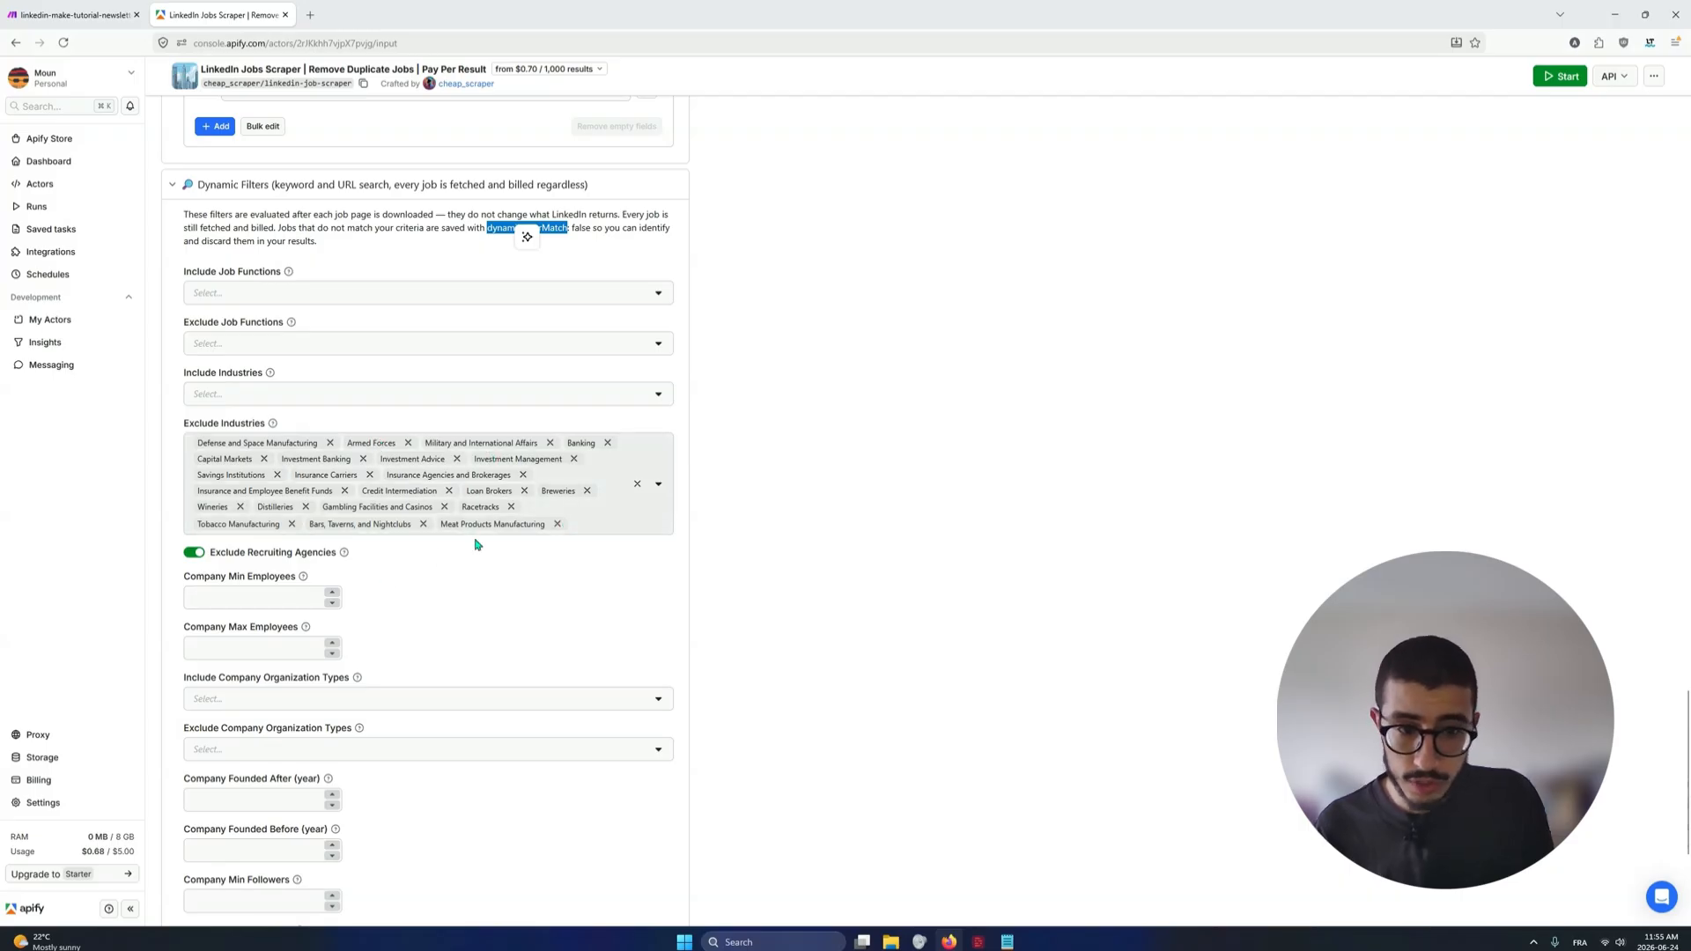
{"action": "scroll", "coordinate": [828, 621], "scroll_direction": "down", "scroll_amount": 1}
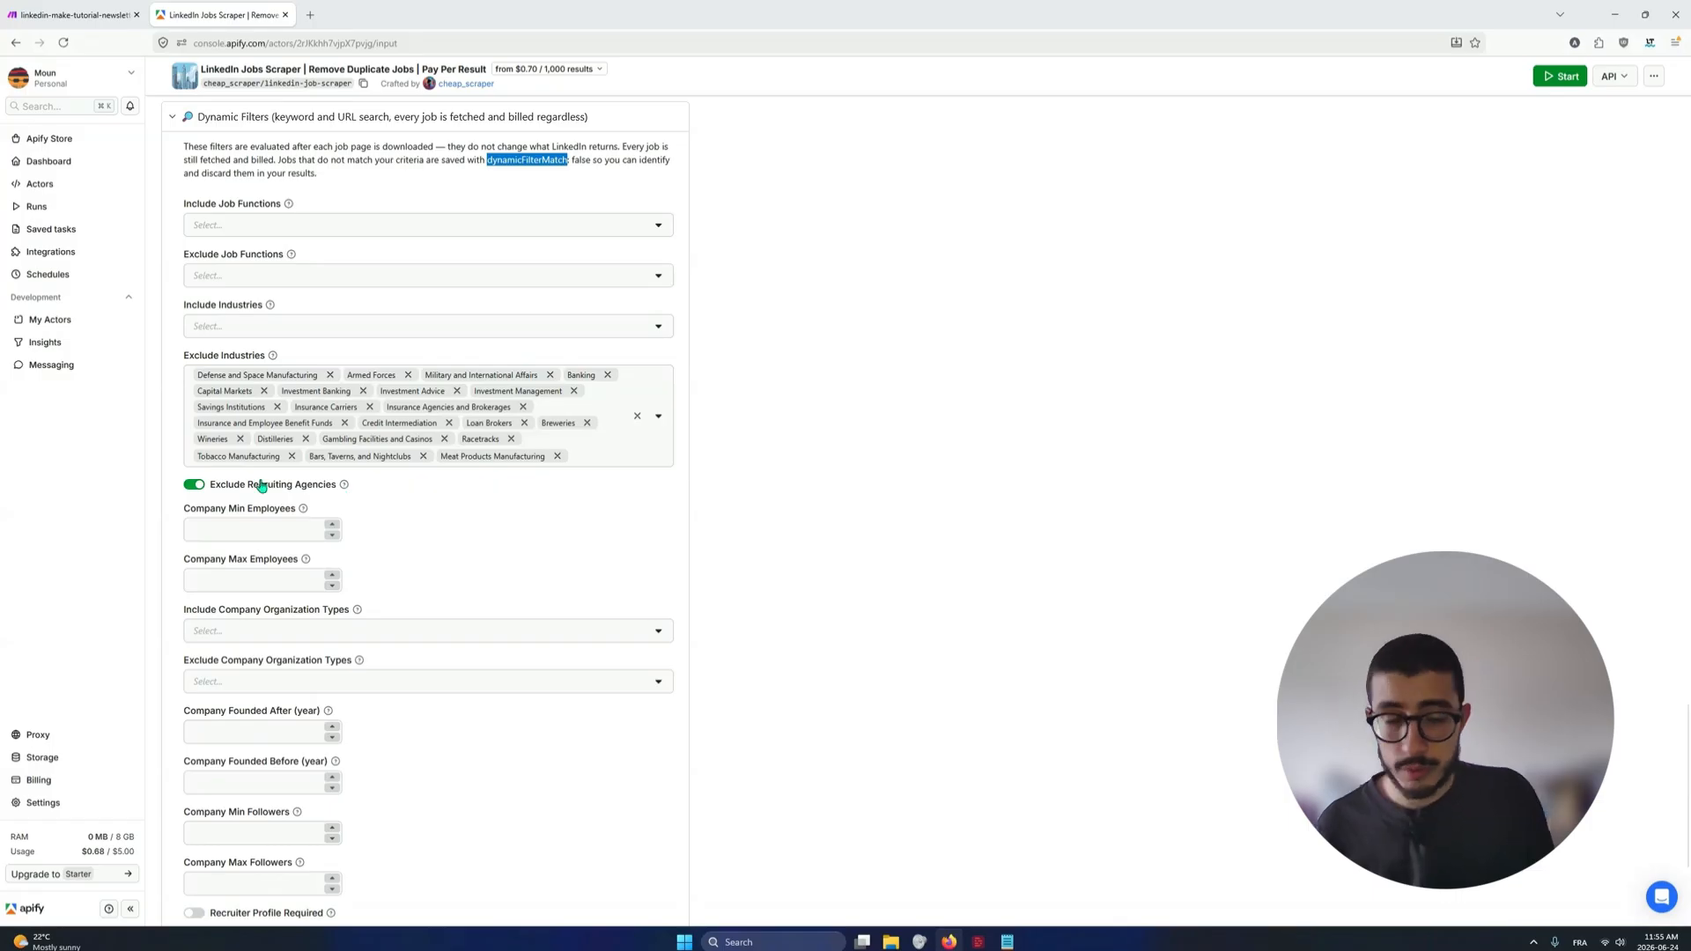
{"action": "scroll", "coordinate": [265, 484], "scroll_direction": "down", "scroll_amount": 3}
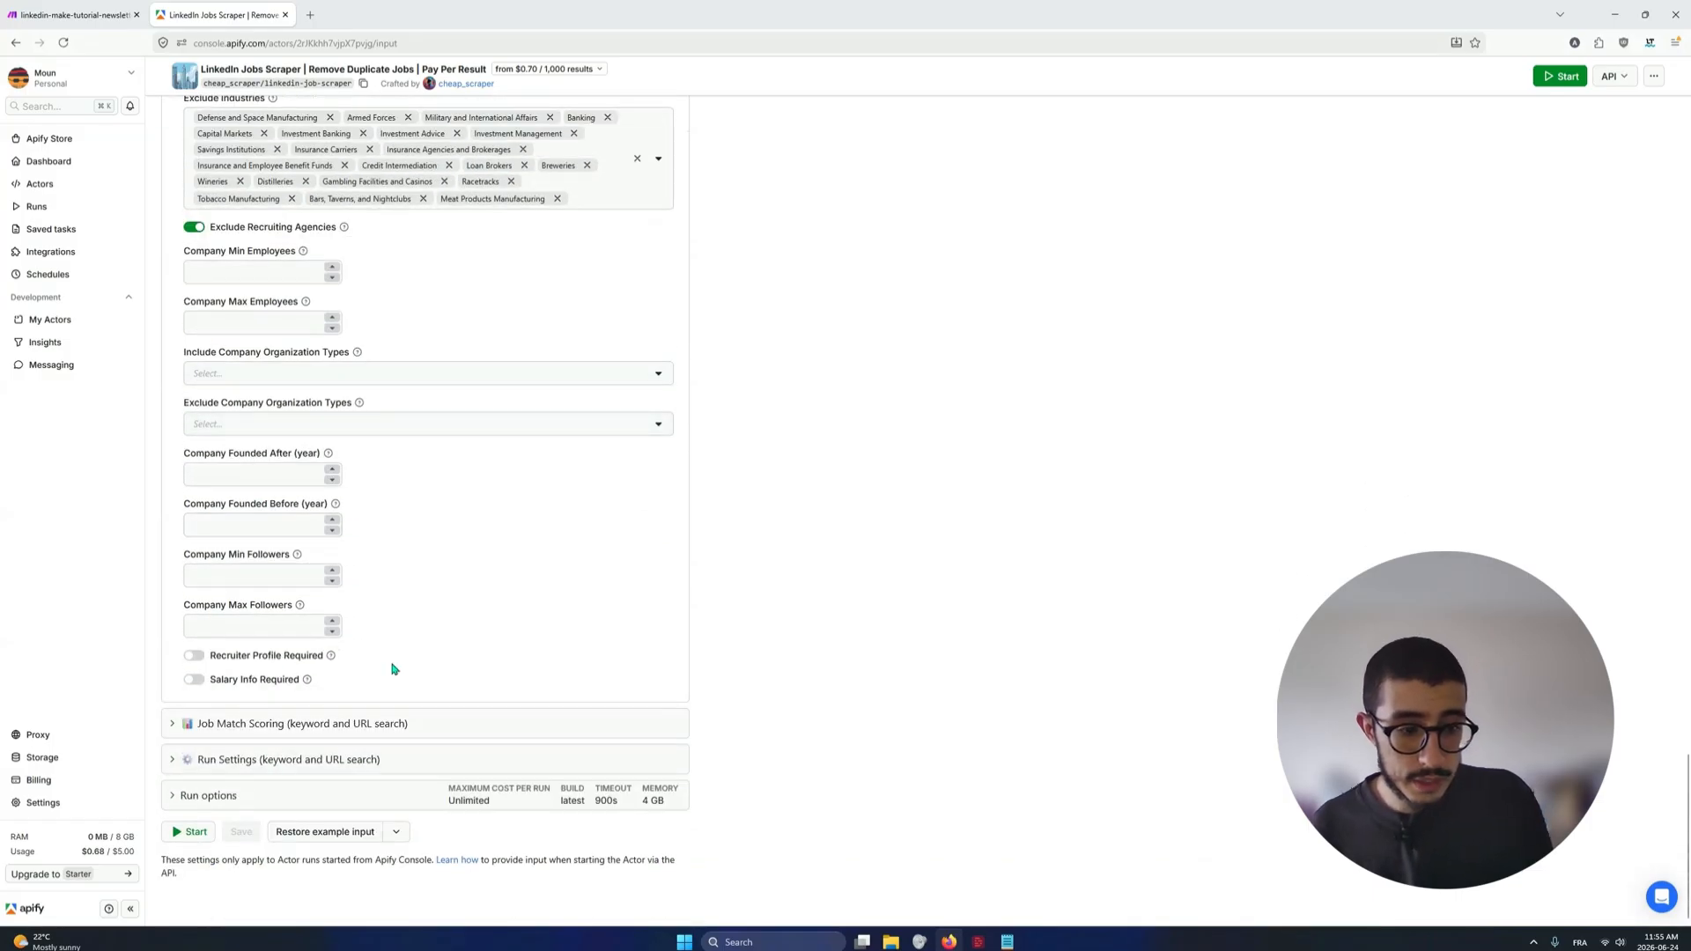
Expand Job Match Scoring and read its description and the Skills and Keywords list
{"action": "left_click", "coordinate": [335, 725]}
{"action": "scroll", "coordinate": [528, 617], "scroll_direction": "down", "scroll_amount": 2}
{"action": "middle_click", "coordinate": [775, 588]}
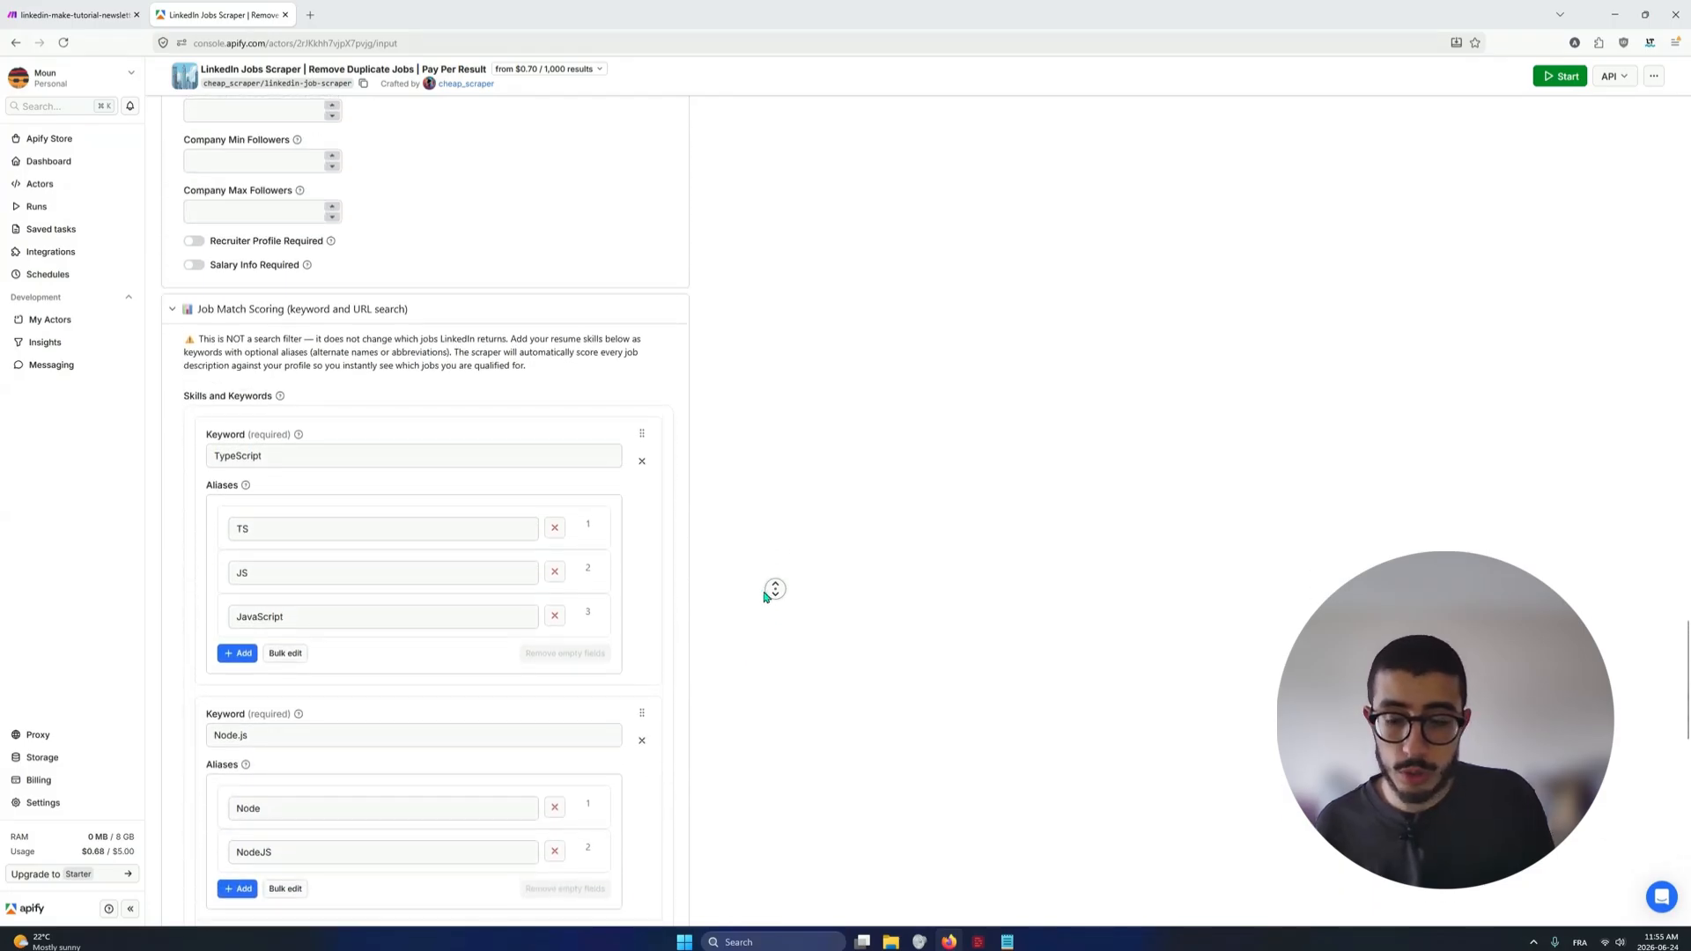
{"action": "left_click", "coordinate": [779, 624]}
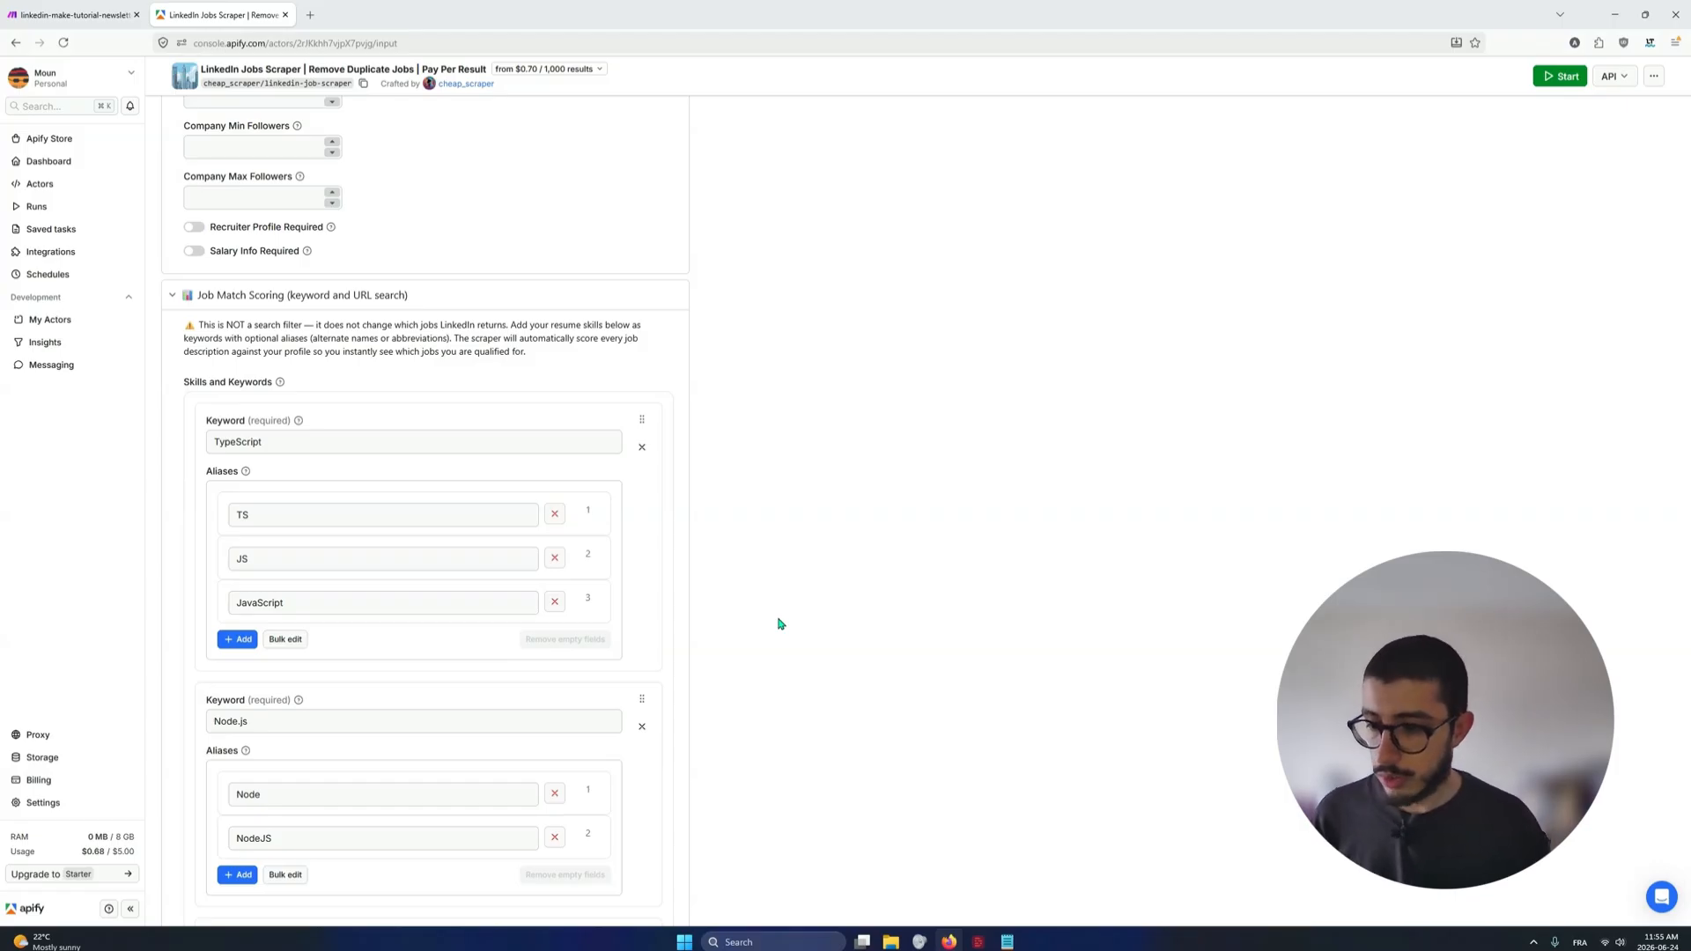
{"action": "middle_click", "coordinate": [787, 645]}
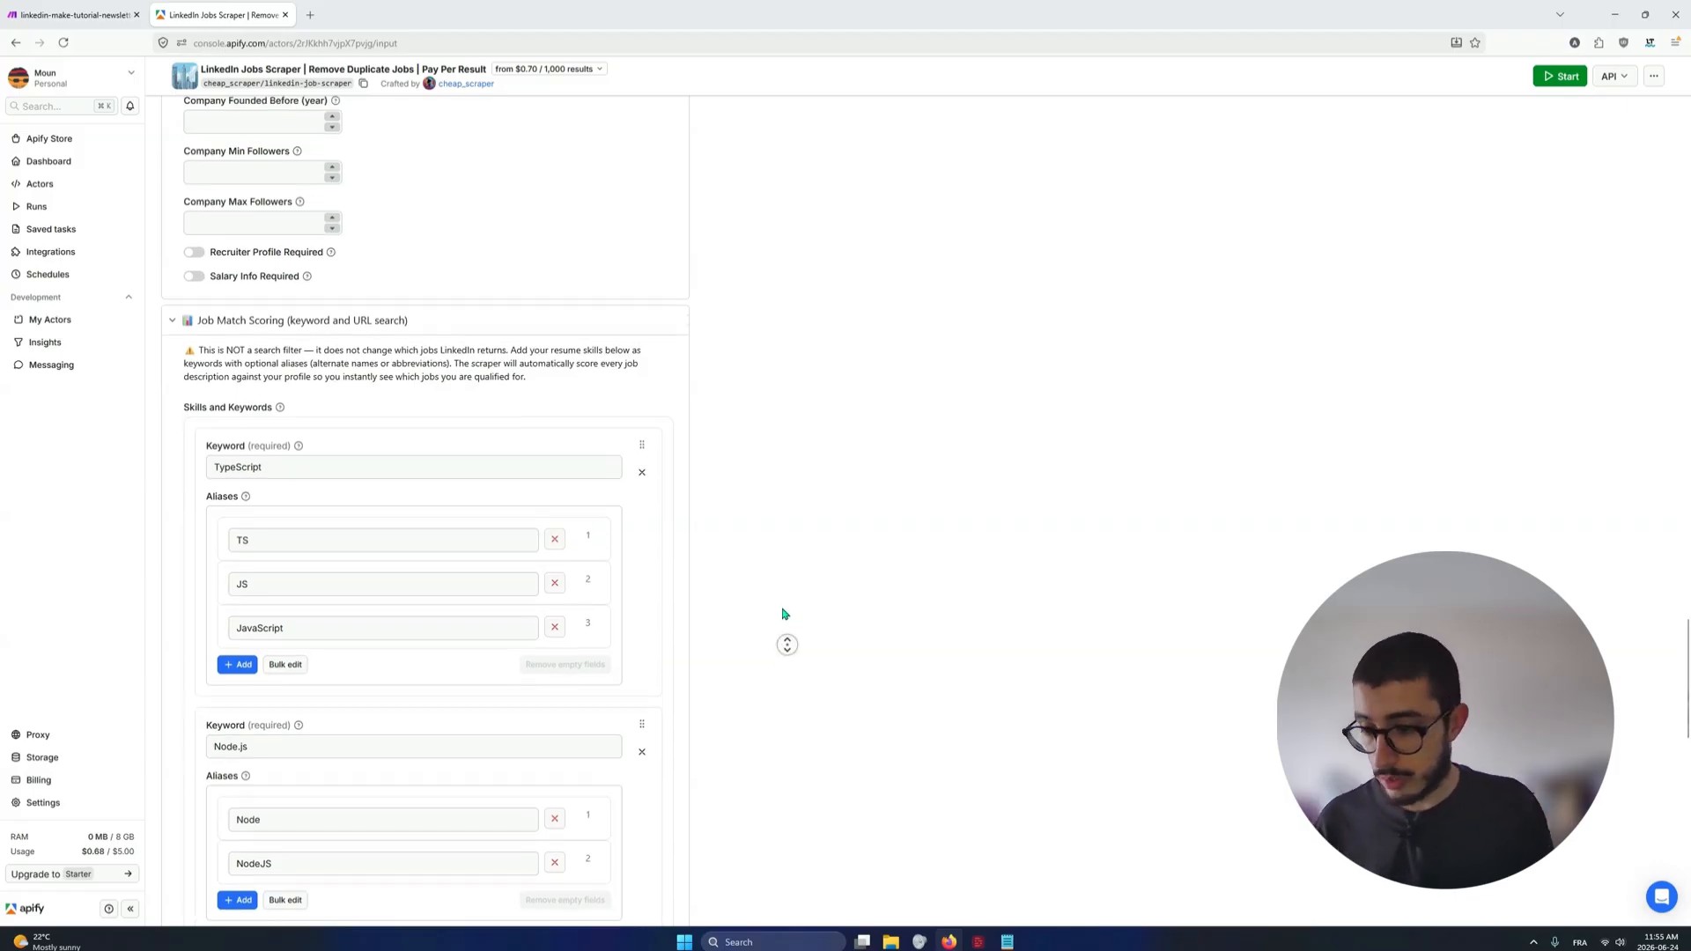
{"action": "middle_click", "coordinate": [773, 663]}
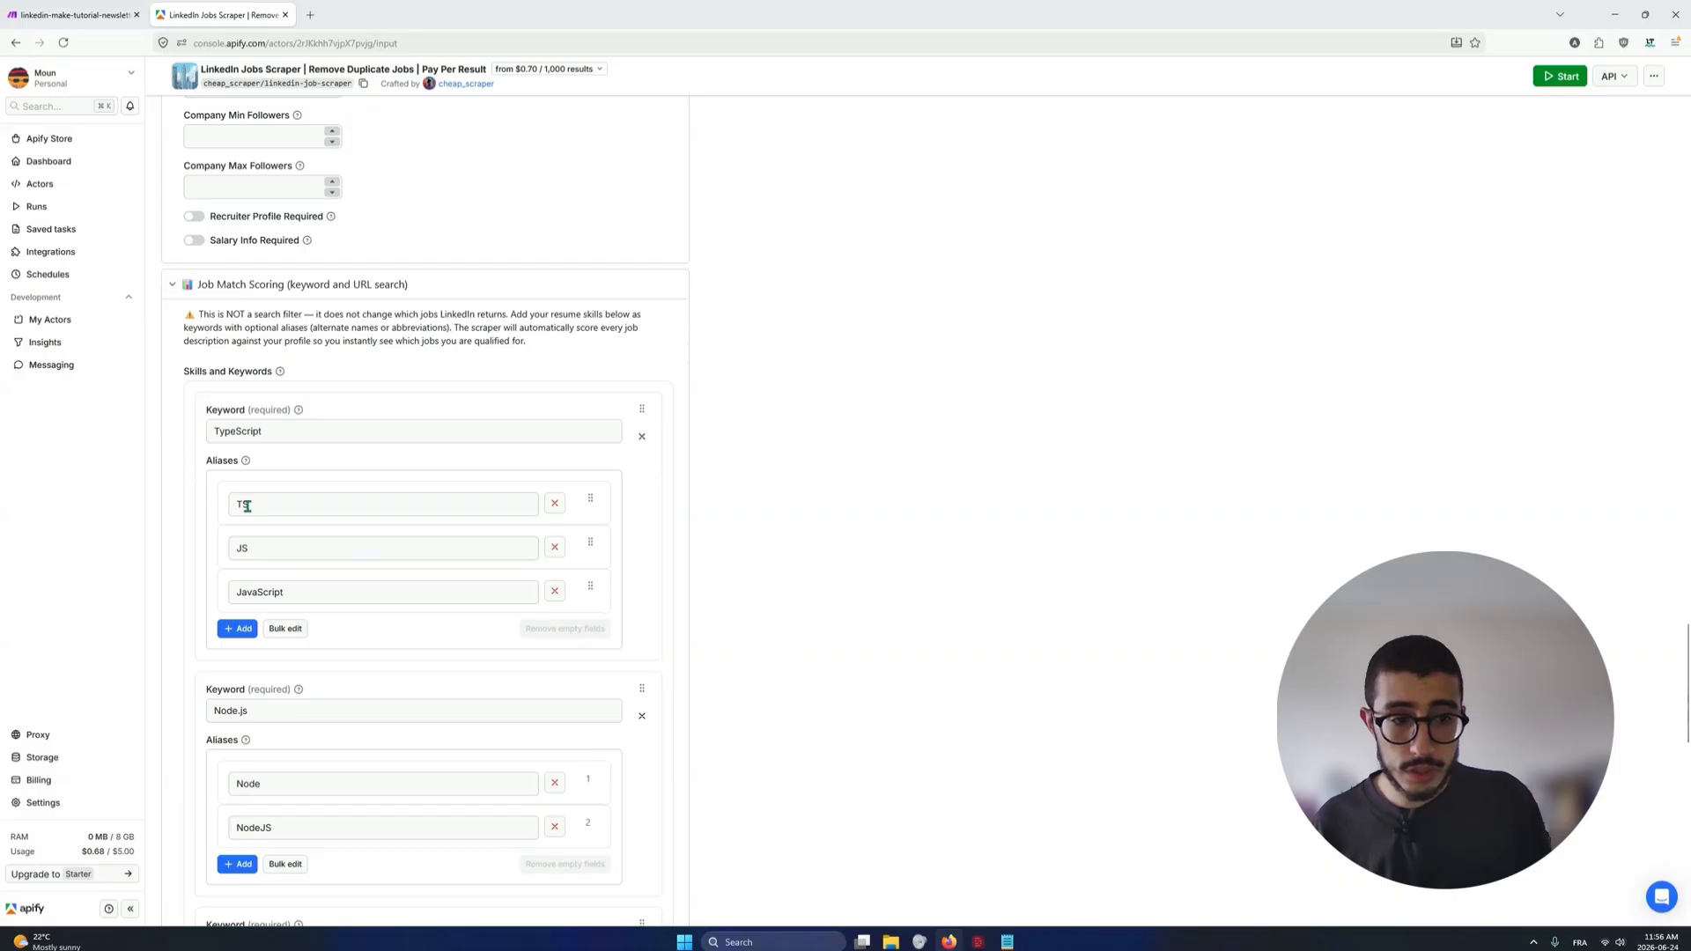
Look through the TypeScript, Node.js and React keyword entries and their aliases in Job Match Scoring
{"action": "scroll", "coordinate": [181, 379], "scroll_direction": "down", "scroll_amount": 3}
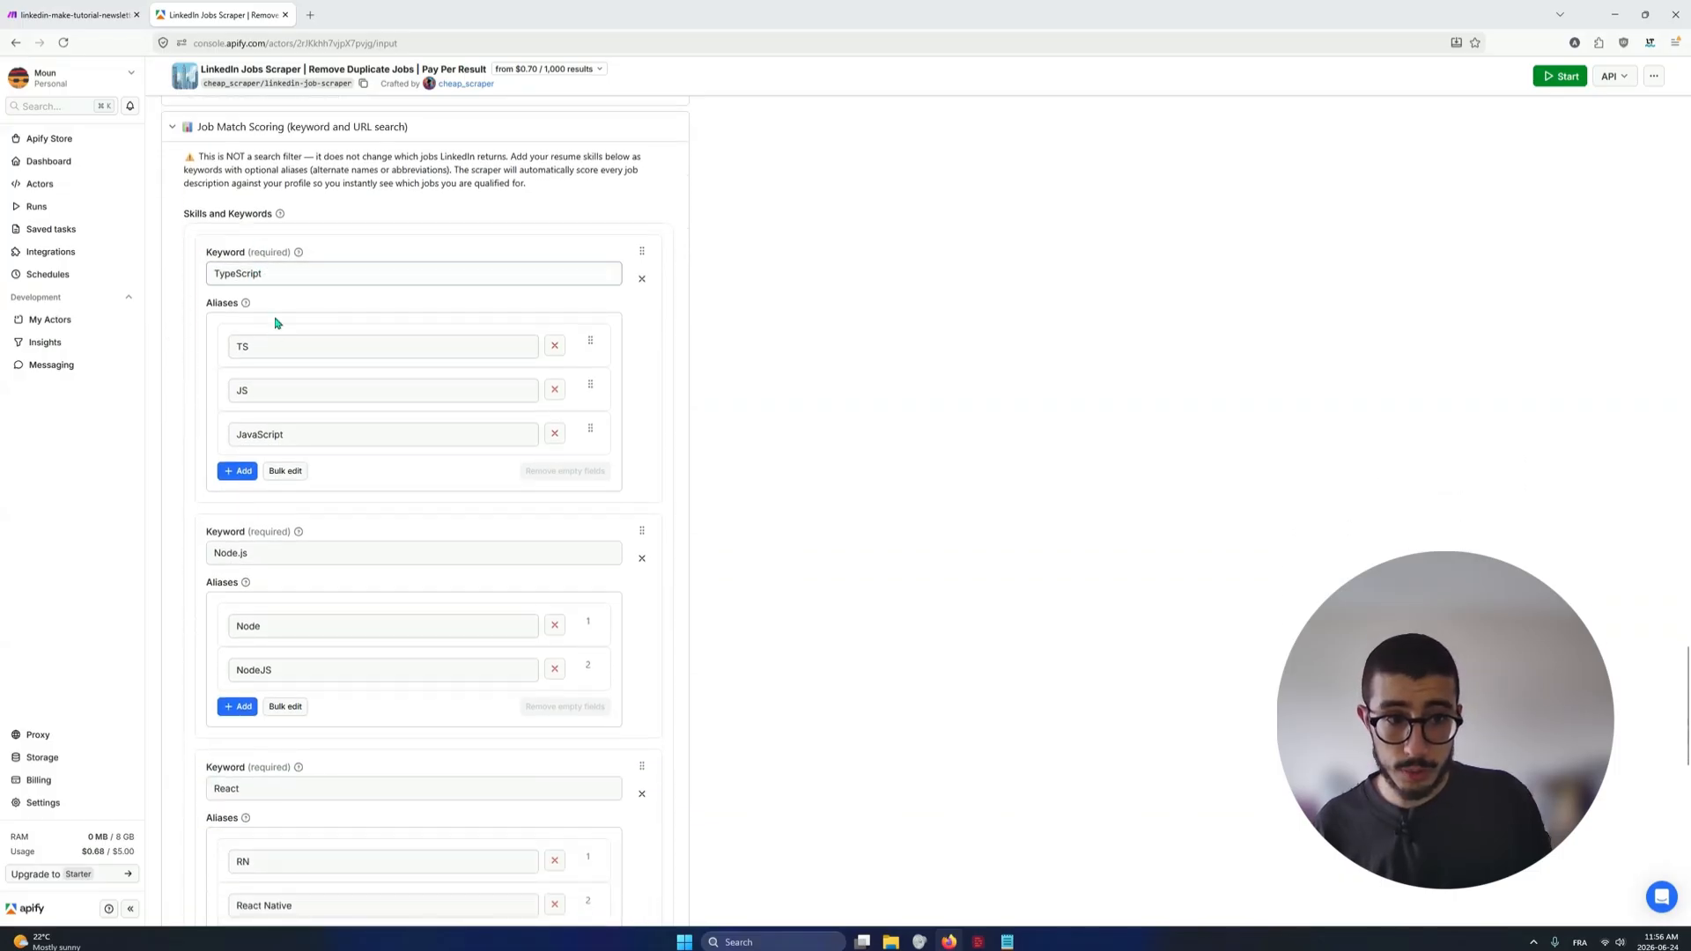
{"action": "middle_click", "coordinate": [421, 539]}
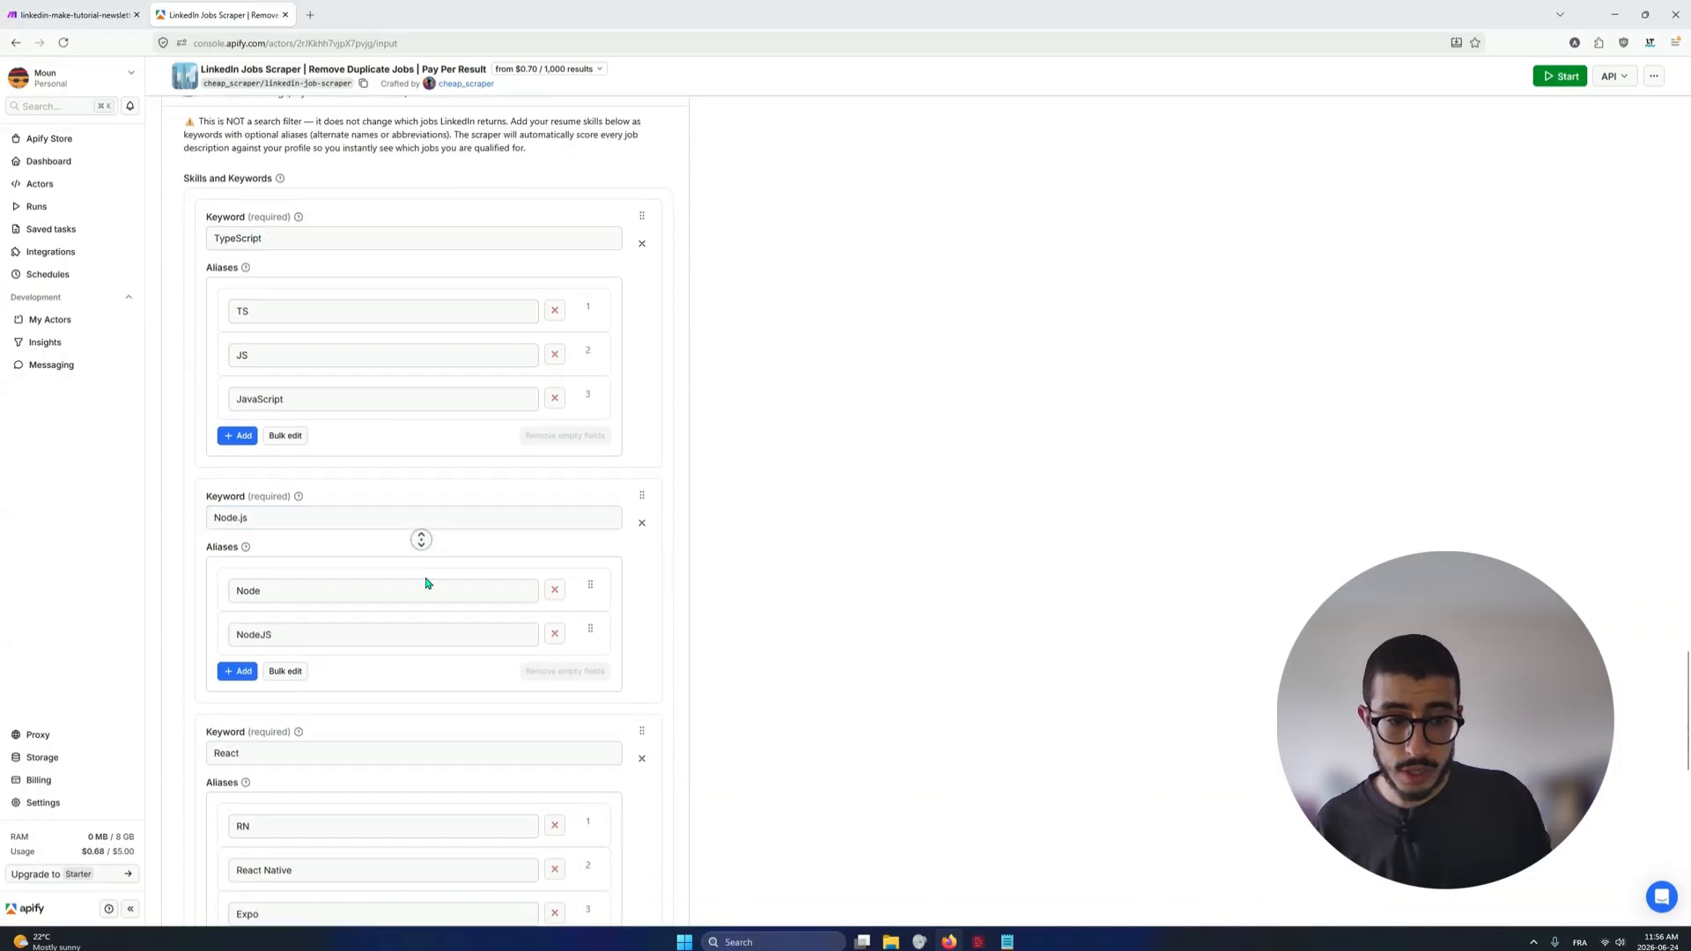
{"action": "middle_click", "coordinate": [427, 583]}
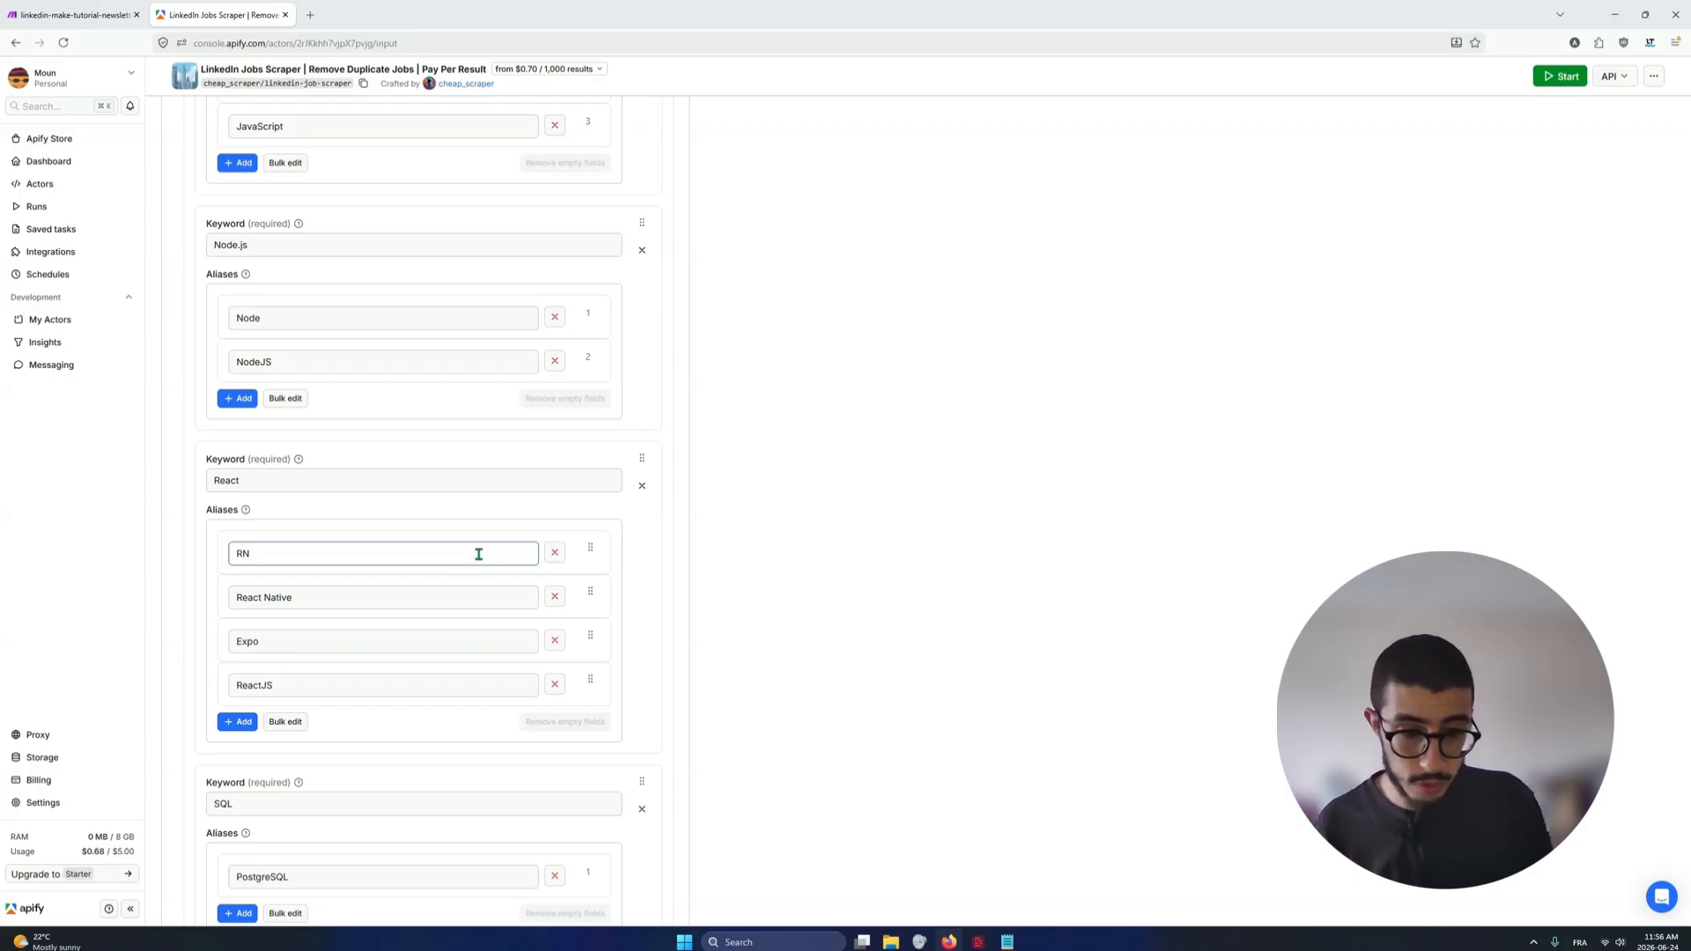
{"action": "scroll", "coordinate": [616, 537], "scroll_direction": "down", "scroll_amount": 2}
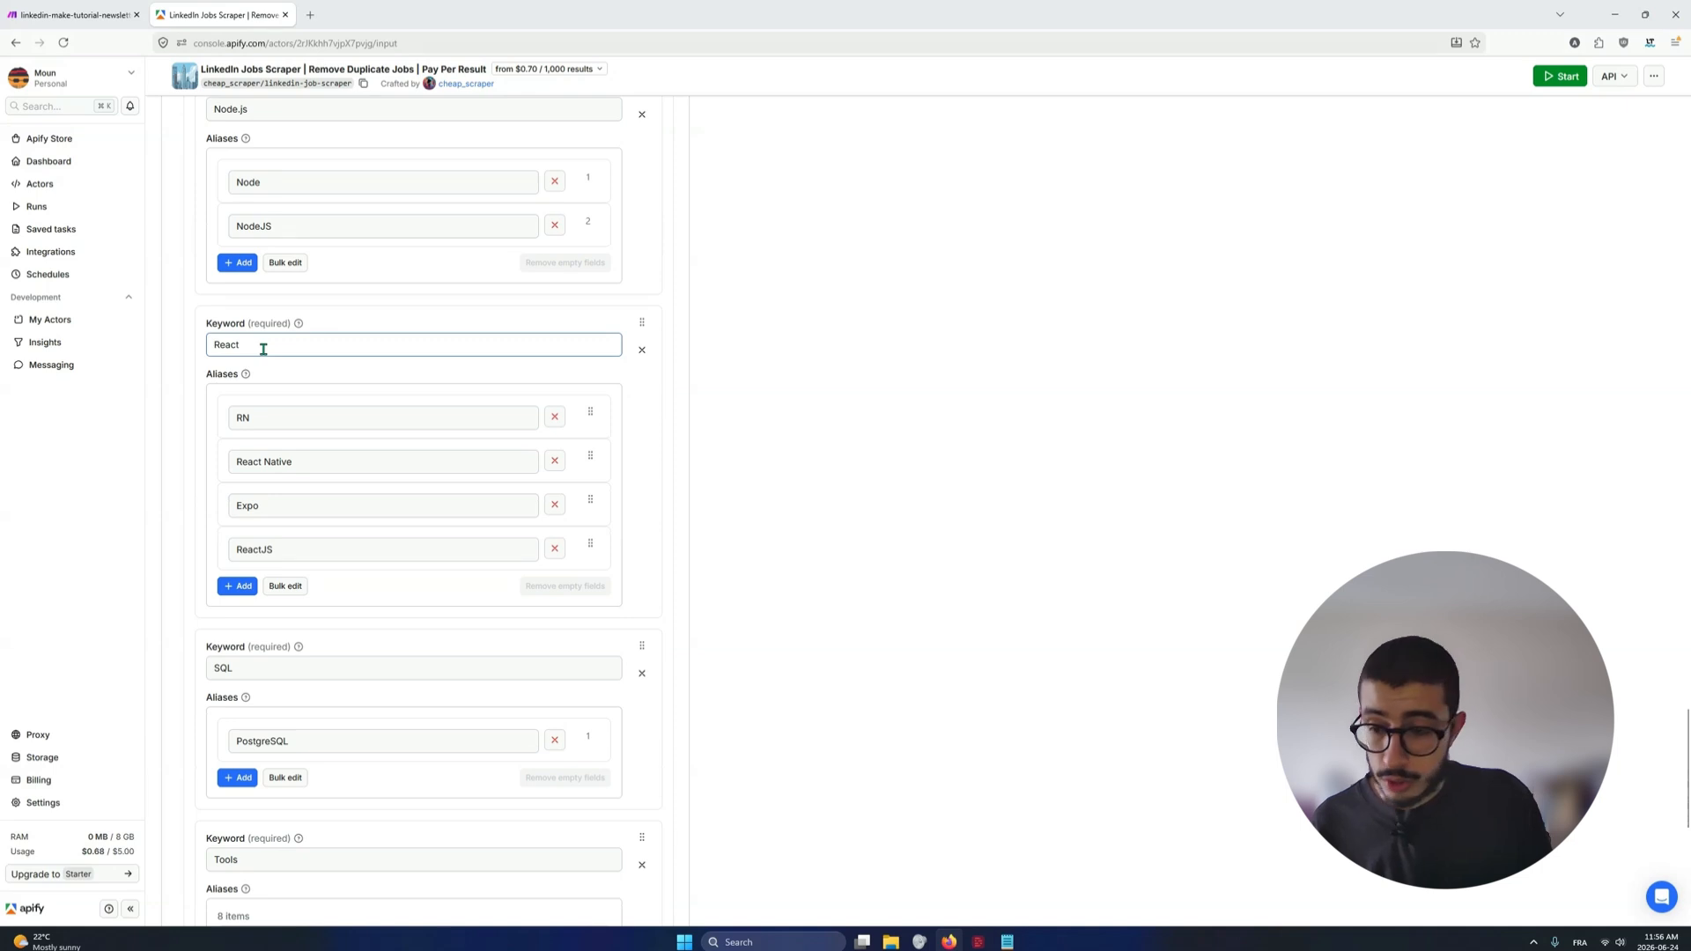
{"action": "scroll", "coordinate": [264, 349], "scroll_direction": "up", "scroll_amount": 2}
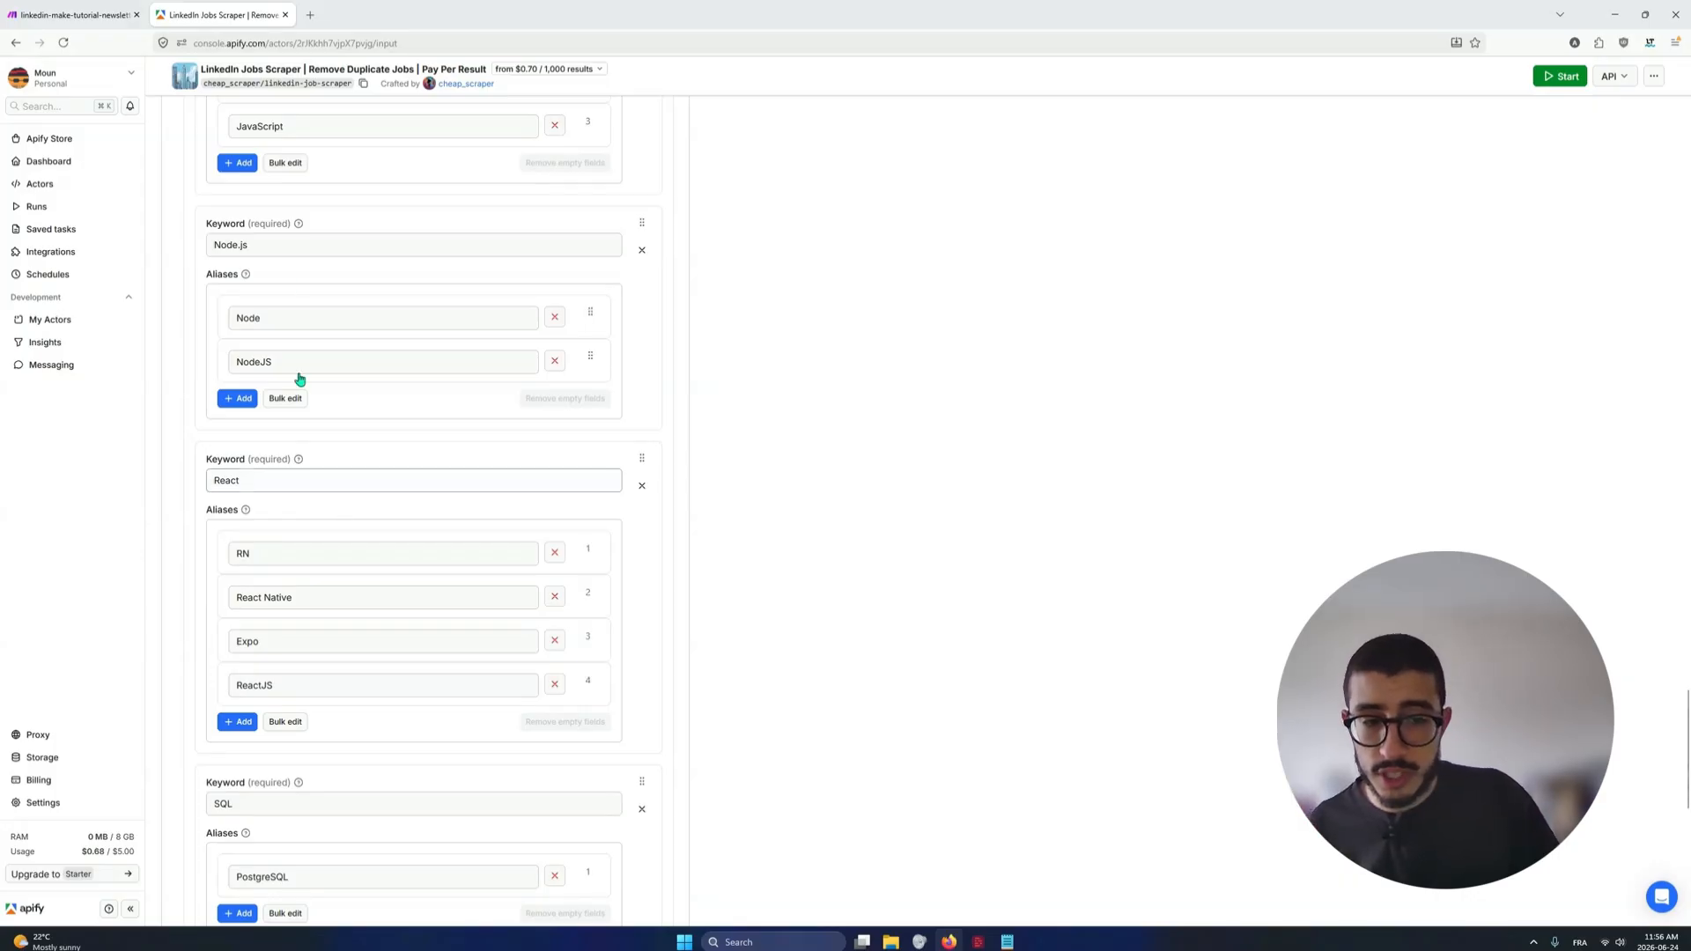
{"action": "scroll", "coordinate": [295, 380], "scroll_direction": "up", "scroll_amount": 2}
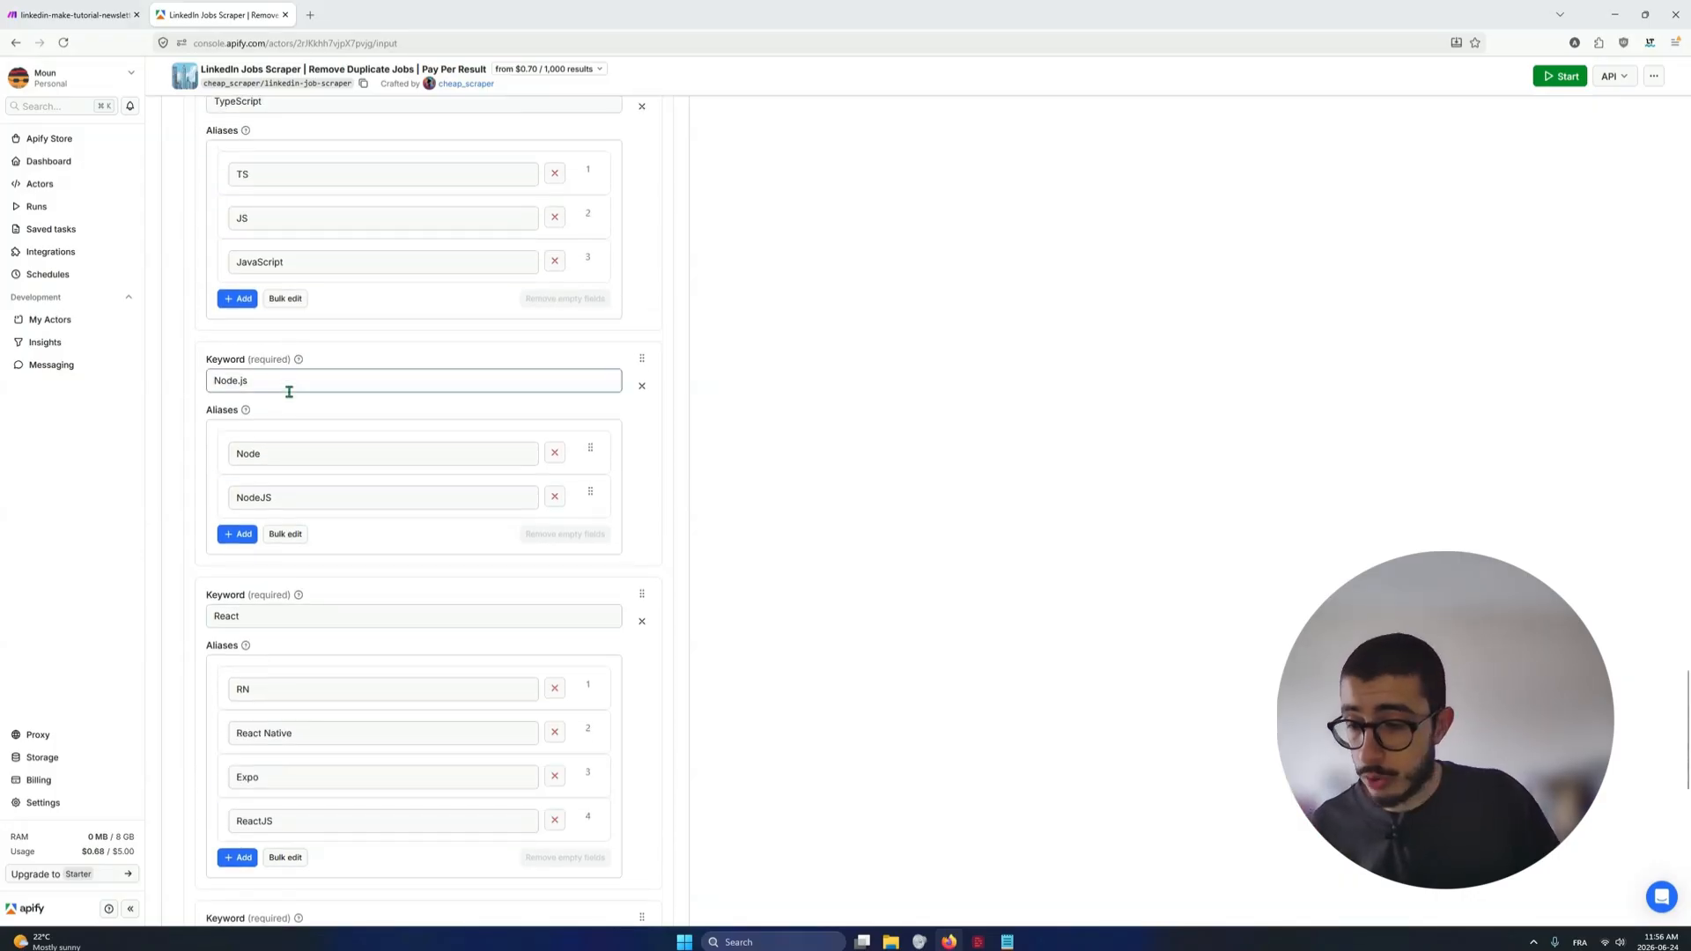
{"action": "scroll", "coordinate": [288, 392], "scroll_direction": "up", "scroll_amount": 2}
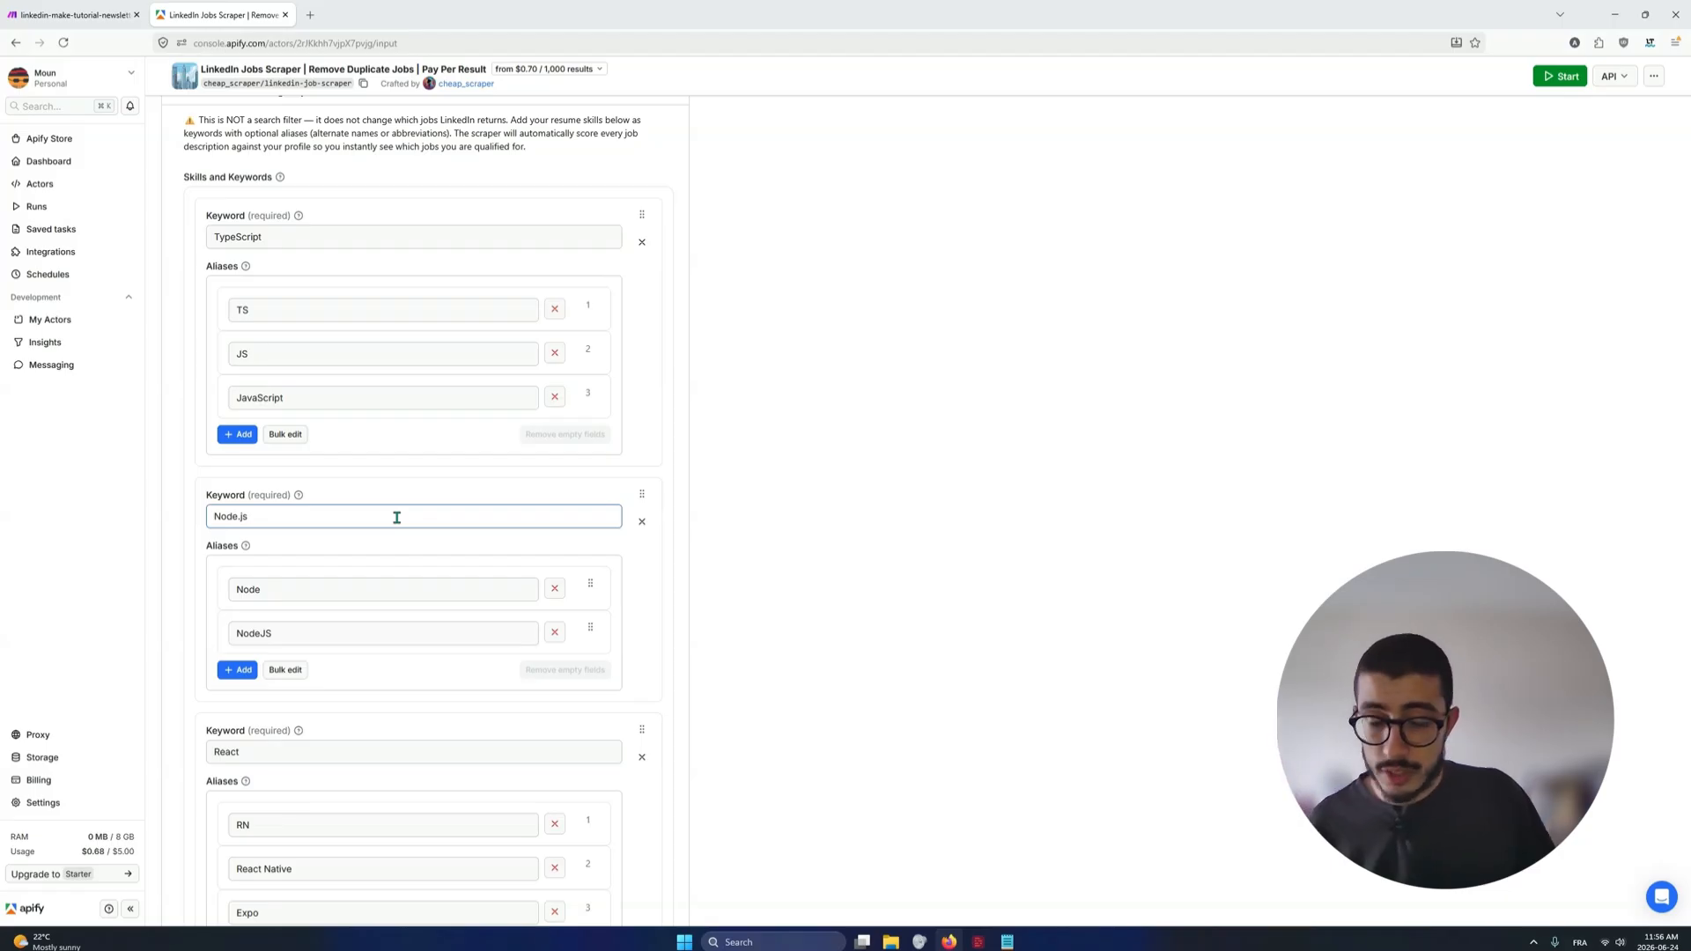
Compare the main keyword fields TypeScript, Node.js and React with one another in Skills and Keywords
{"action": "scroll", "coordinate": [397, 518], "scroll_direction": "up", "scroll_amount": 2}
{"action": "left_click", "coordinate": [301, 431]}
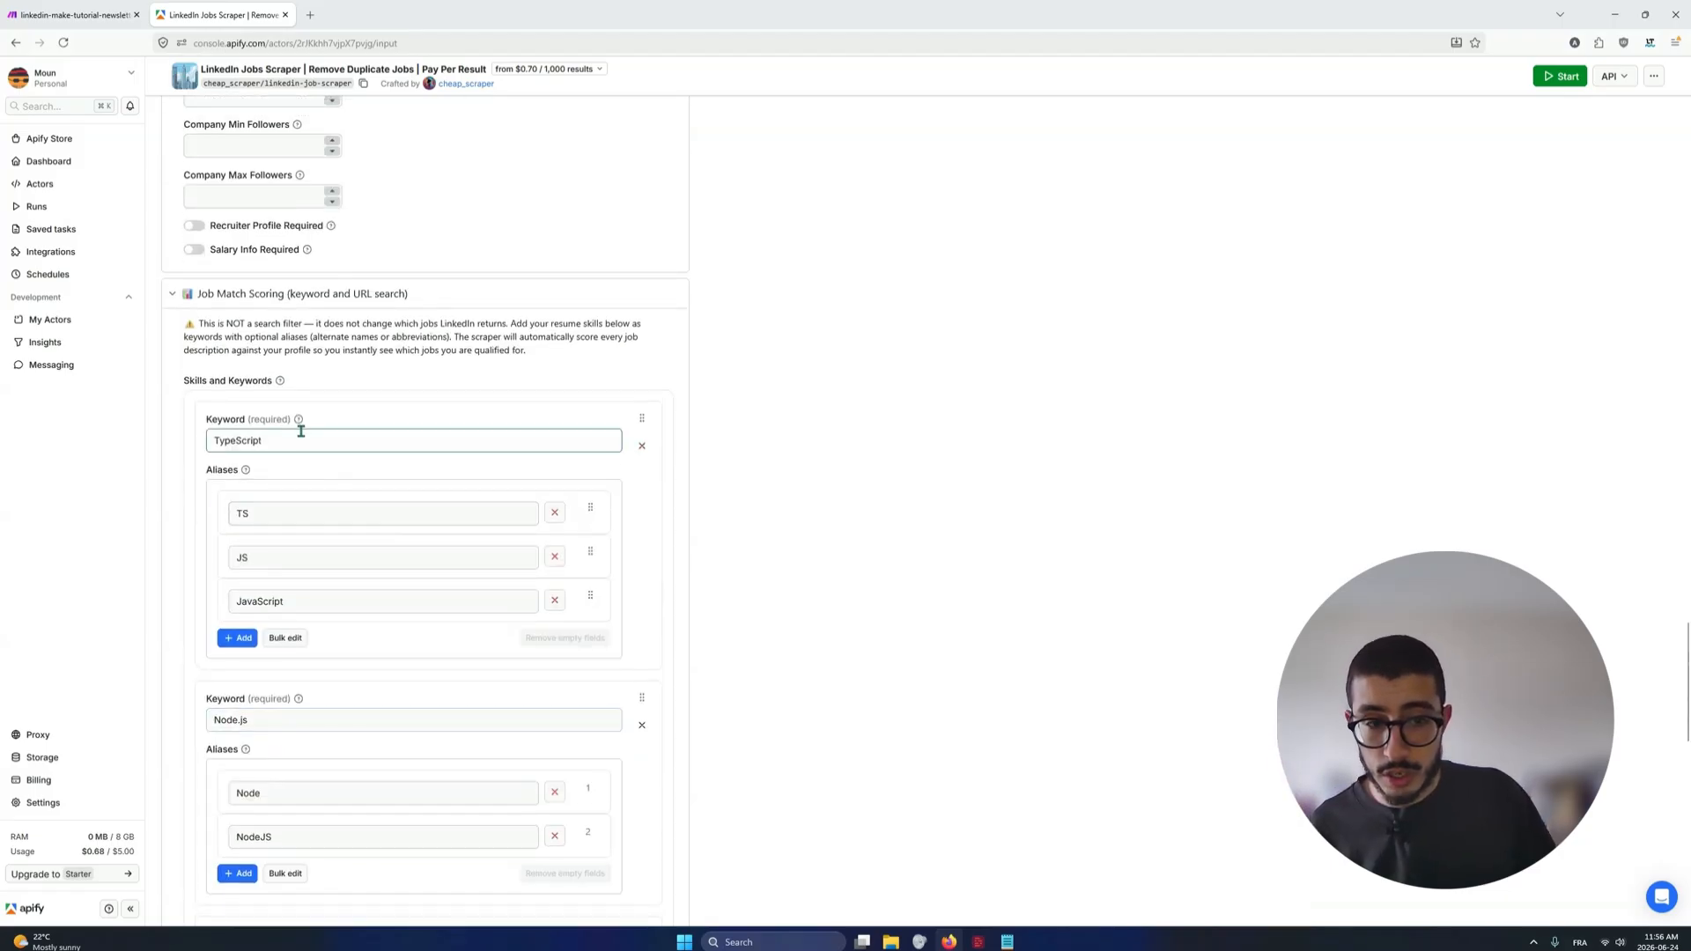
{"action": "scroll", "coordinate": [326, 458], "scroll_direction": "down", "scroll_amount": 4}
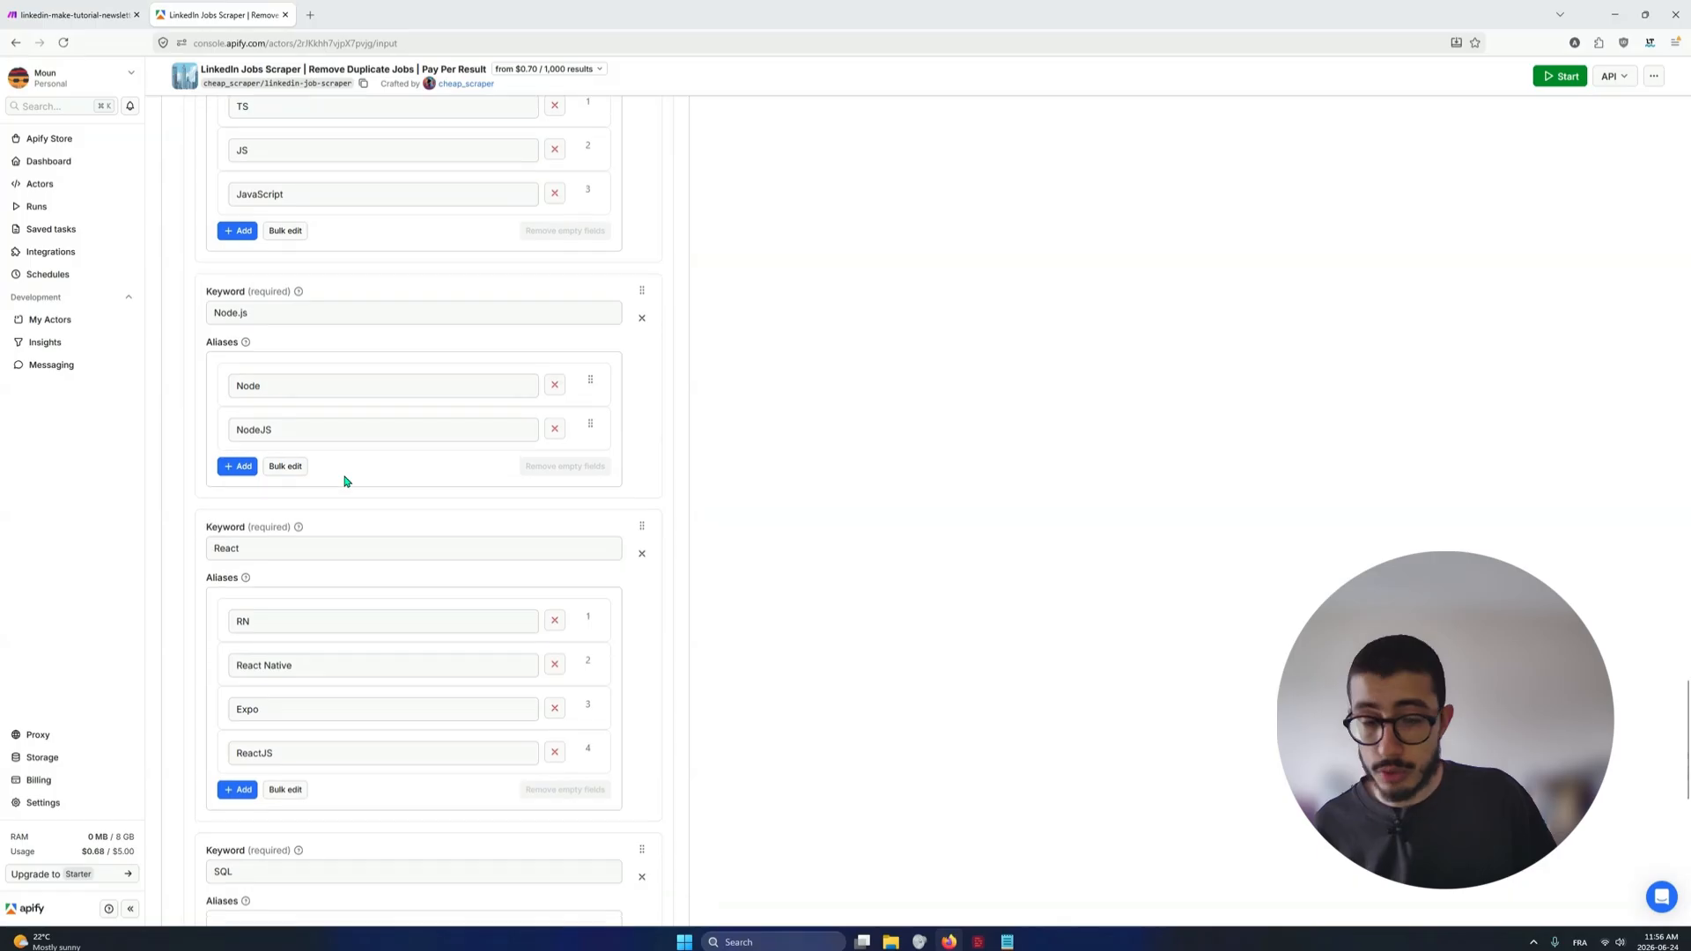
{"action": "left_click", "coordinate": [265, 315]}
{"action": "scroll", "coordinate": [281, 317], "scroll_direction": "up", "scroll_amount": 3}
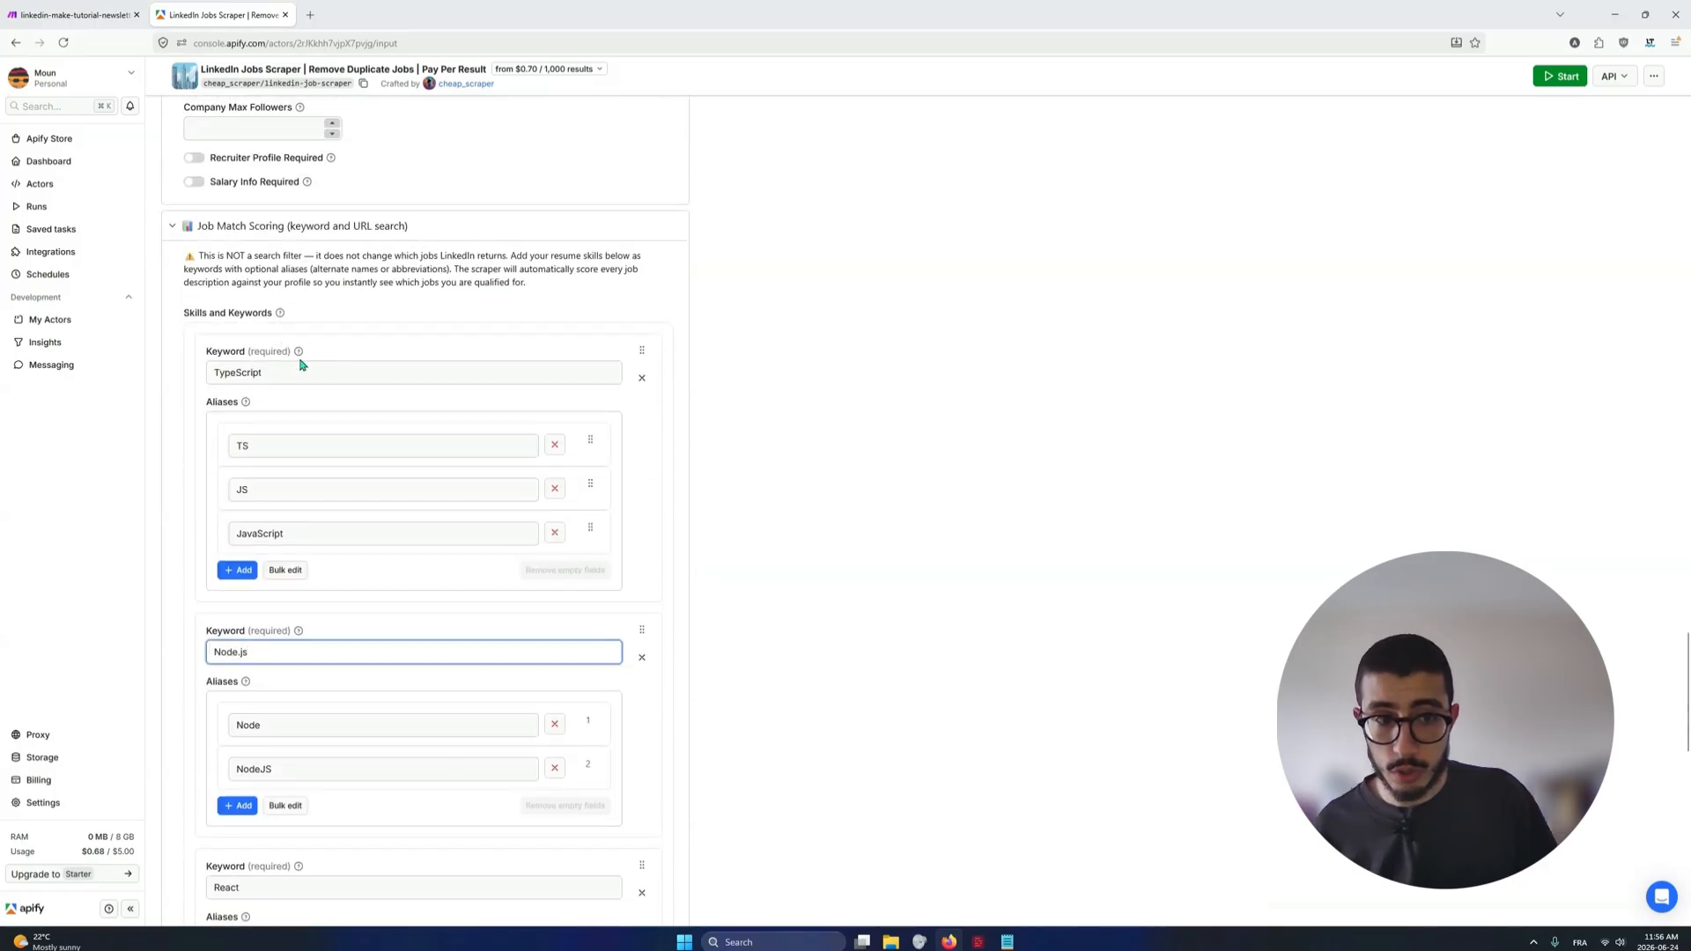
{"action": "left_click", "coordinate": [300, 368]}
{"action": "scroll", "coordinate": [307, 414], "scroll_direction": "down", "scroll_amount": 4}
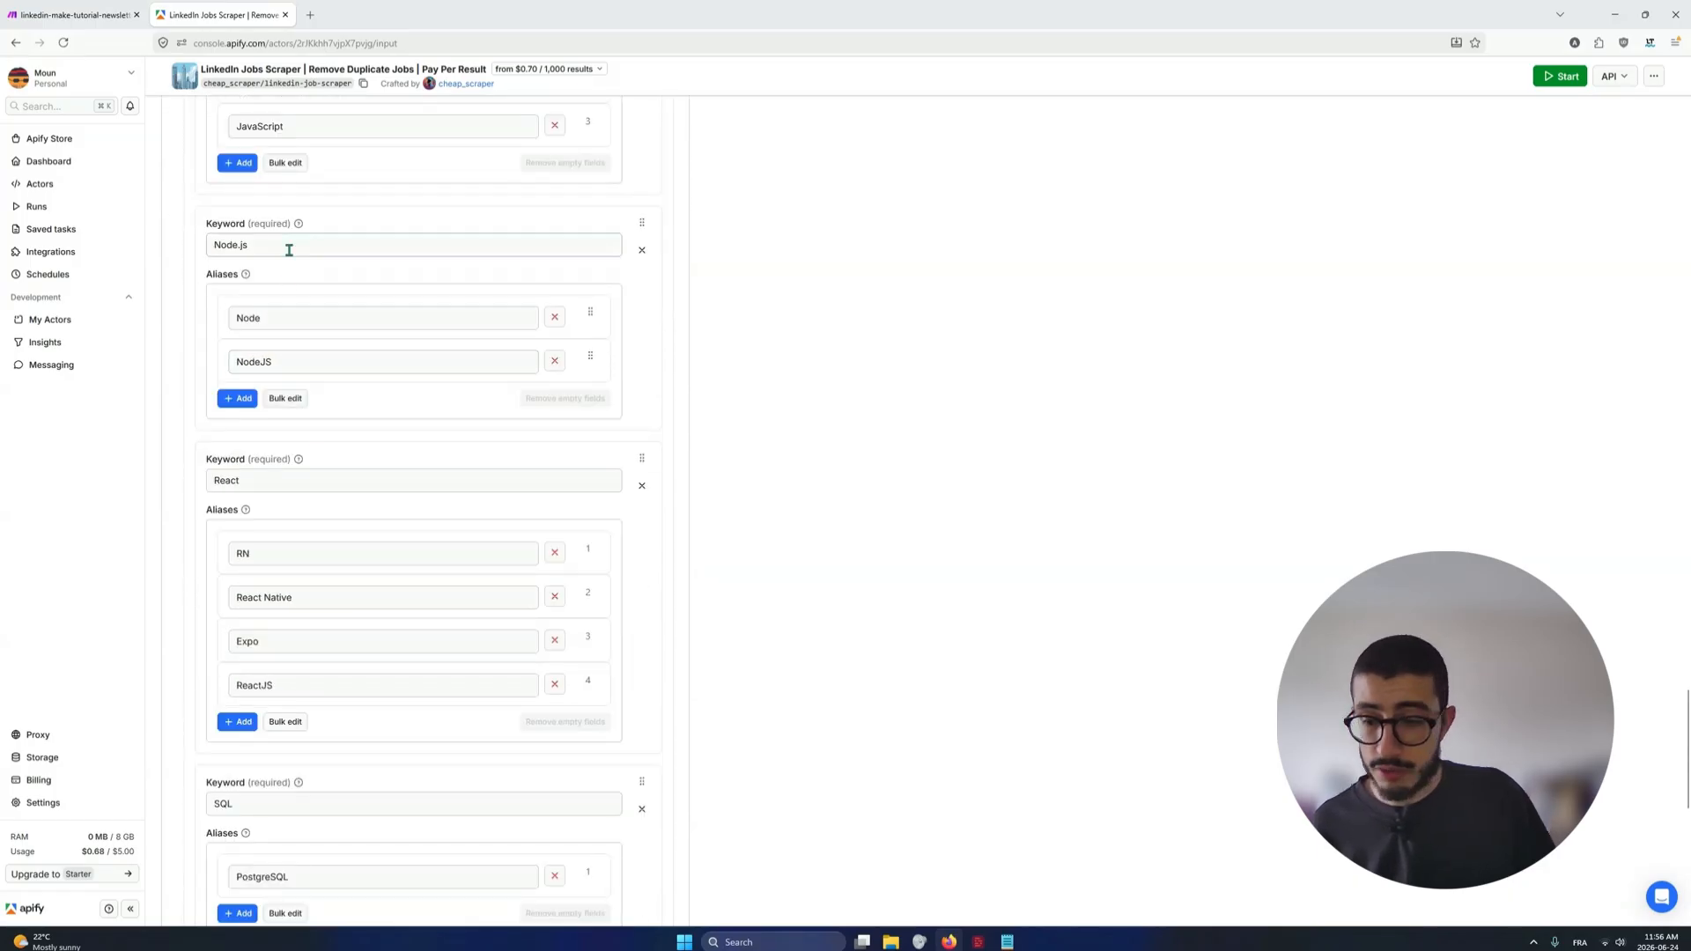
{"action": "left_click", "coordinate": [291, 490]}
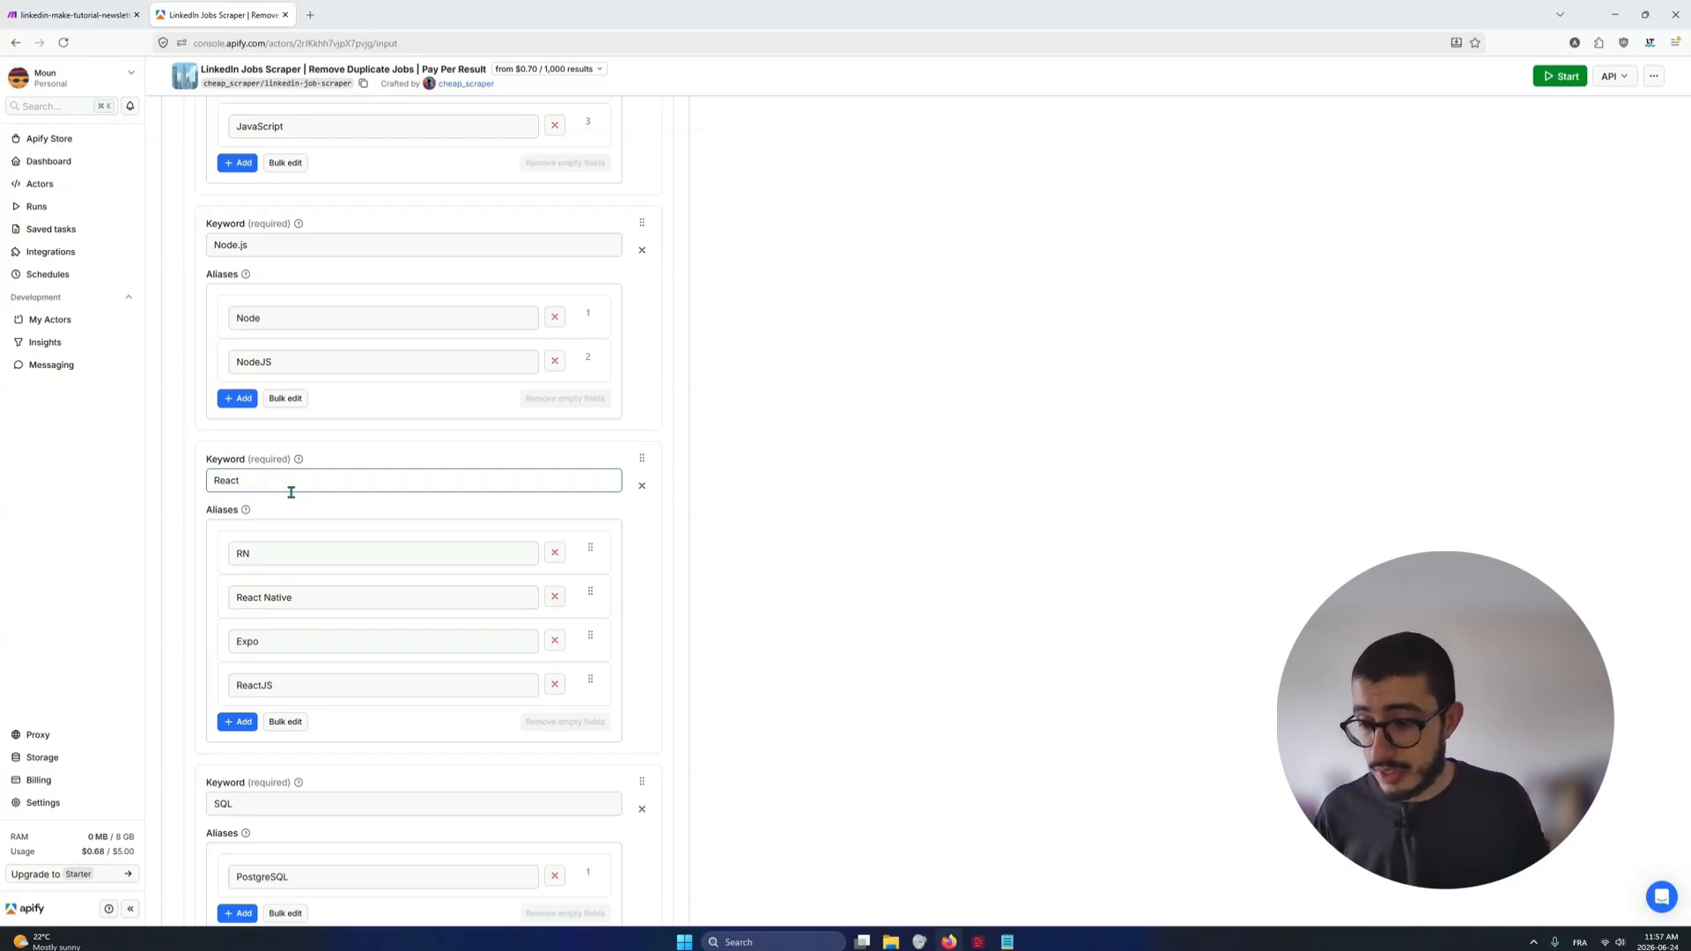
{"action": "left_click", "coordinate": [408, 512]}
Check the SQL and Tools keyword entries and their aliases at the end of Skills and Keywords
{"action": "scroll", "coordinate": [407, 564], "scroll_direction": "down", "scroll_amount": 6}
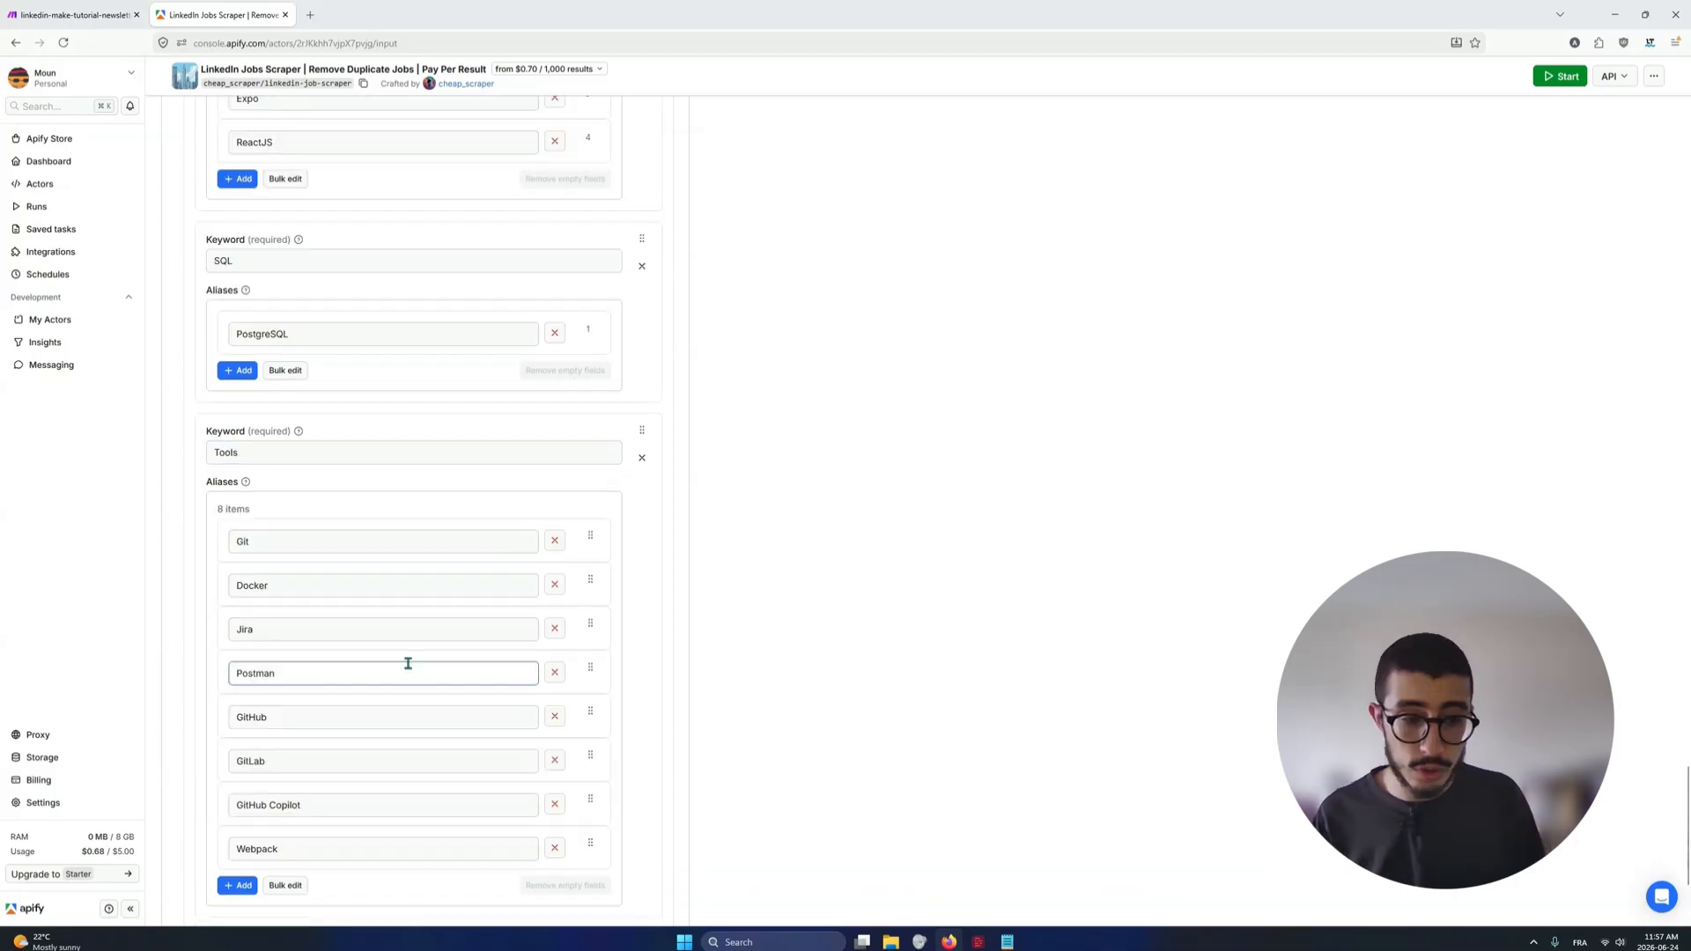
{"action": "middle_click", "coordinate": [686, 574]}
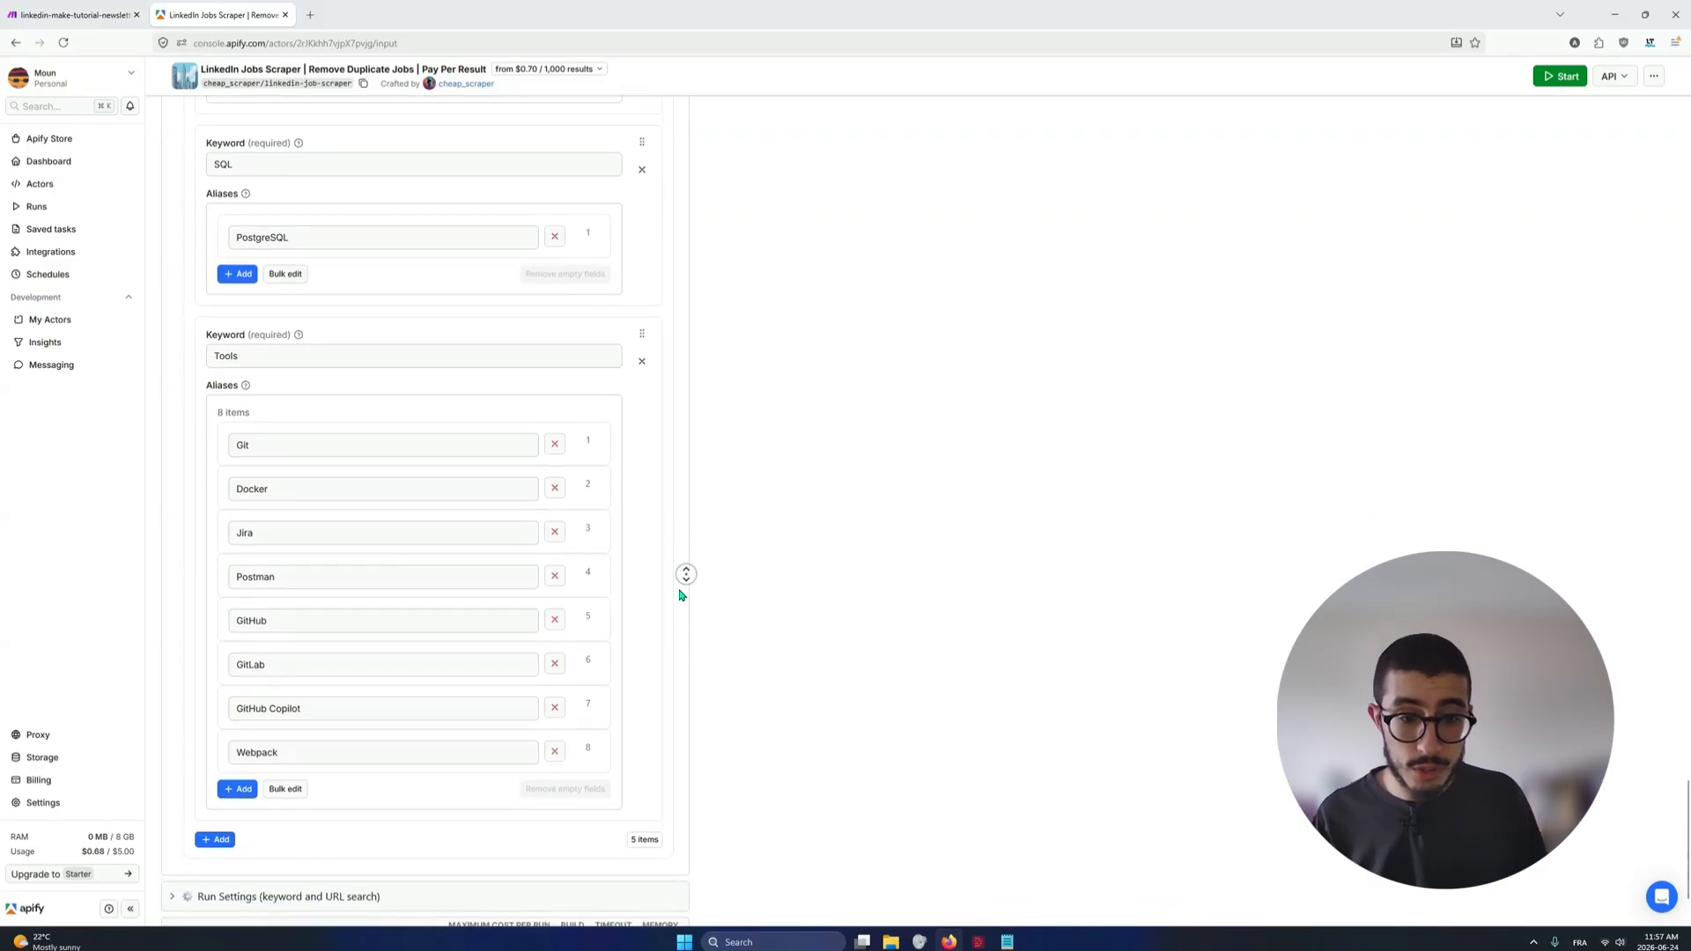
{"action": "left_click", "coordinate": [481, 542]}
{"action": "left_click", "coordinate": [713, 581]}
{"action": "scroll", "coordinate": [705, 583], "scroll_direction": "down", "scroll_amount": 1}
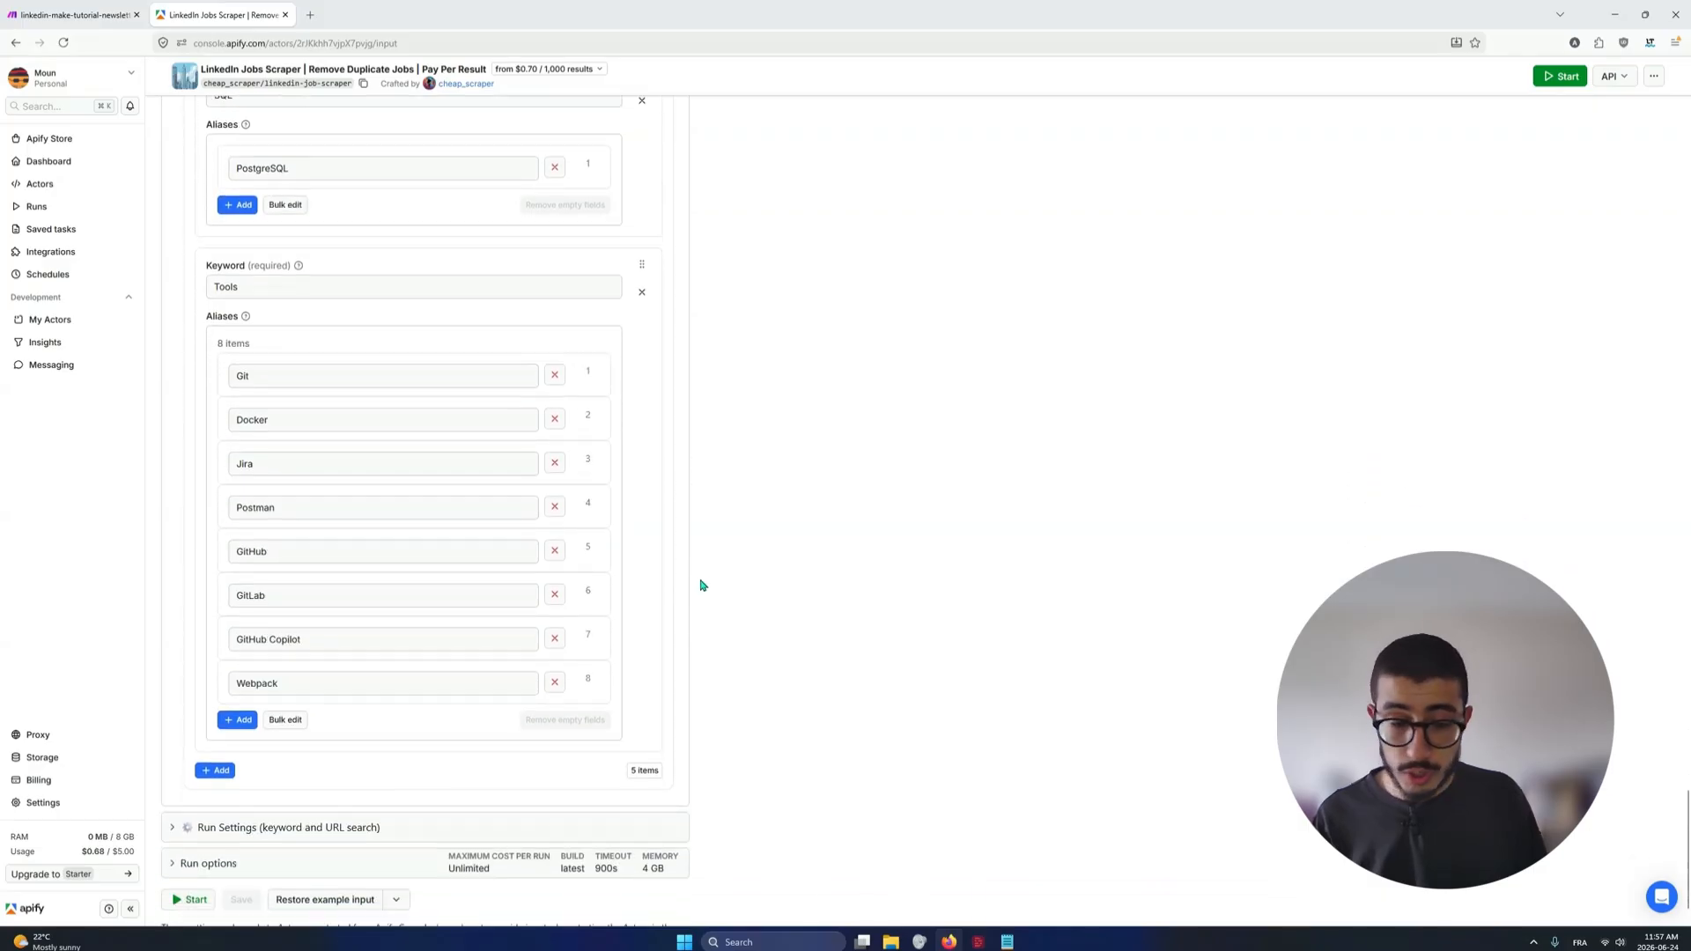
{"action": "middle_click", "coordinate": [681, 755]}
{"action": "left_click", "coordinate": [688, 762]}
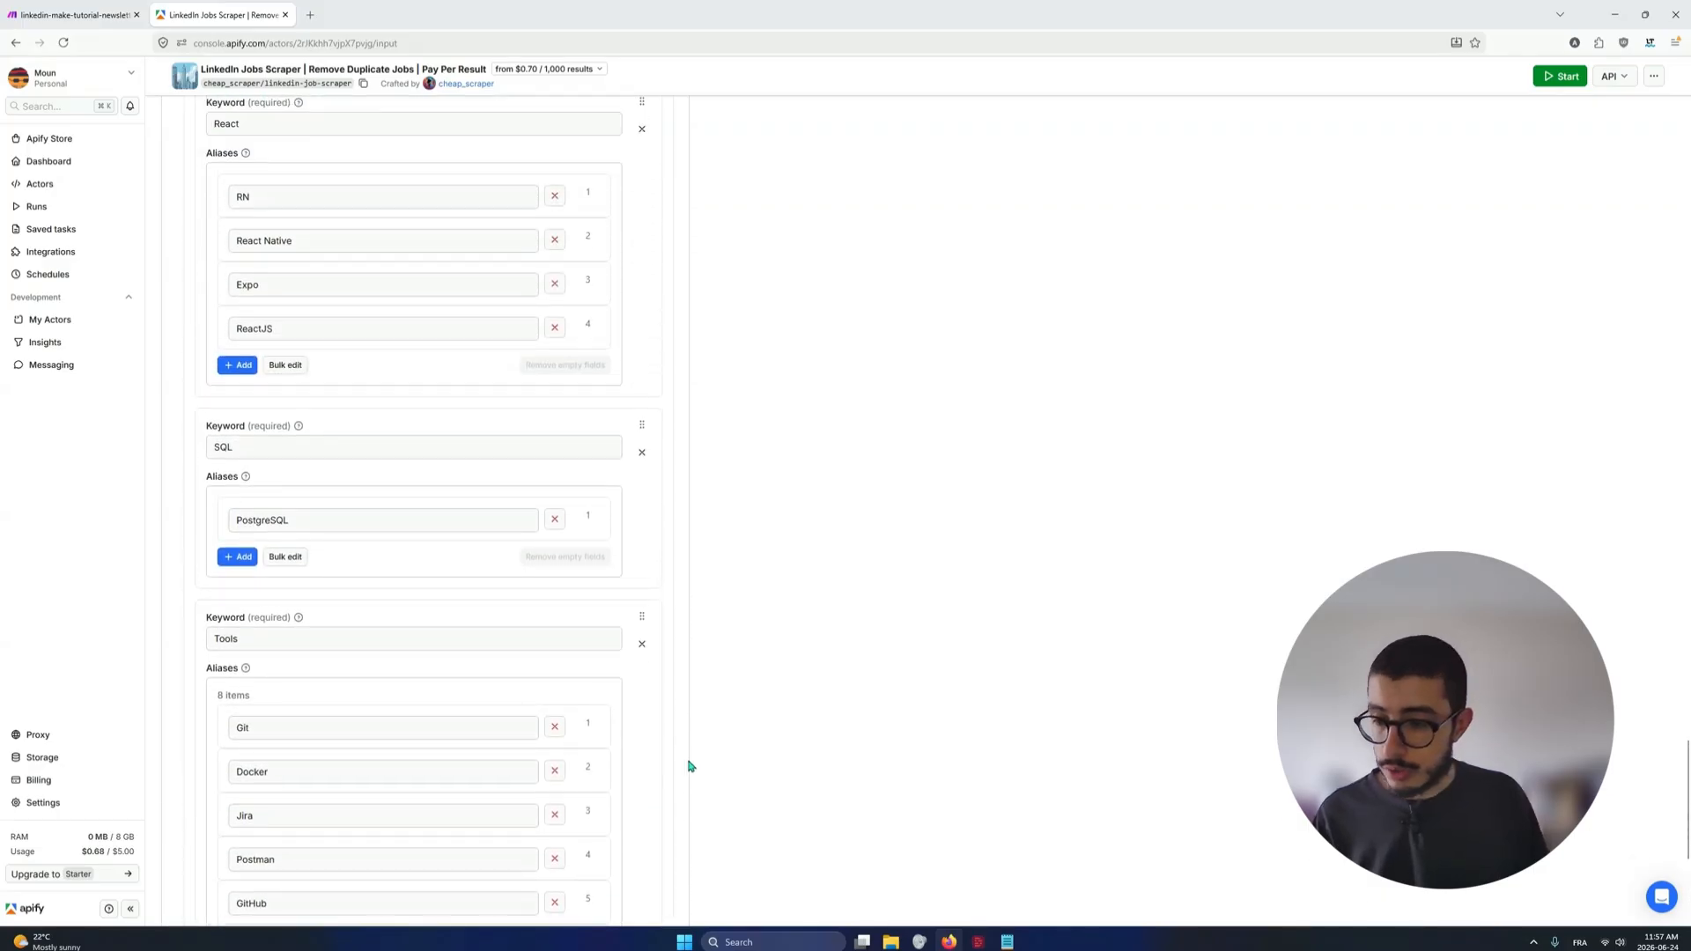
Go back over the Tools, SQL and React keywords, checking React against its RN alias, down to the end of Job Match Scoring
{"action": "left_click", "coordinate": [328, 638]}
{"action": "left_click", "coordinate": [309, 451]}
{"action": "scroll", "coordinate": [306, 453], "scroll_direction": "up", "scroll_amount": 2}
{"action": "left_click", "coordinate": [338, 258]}
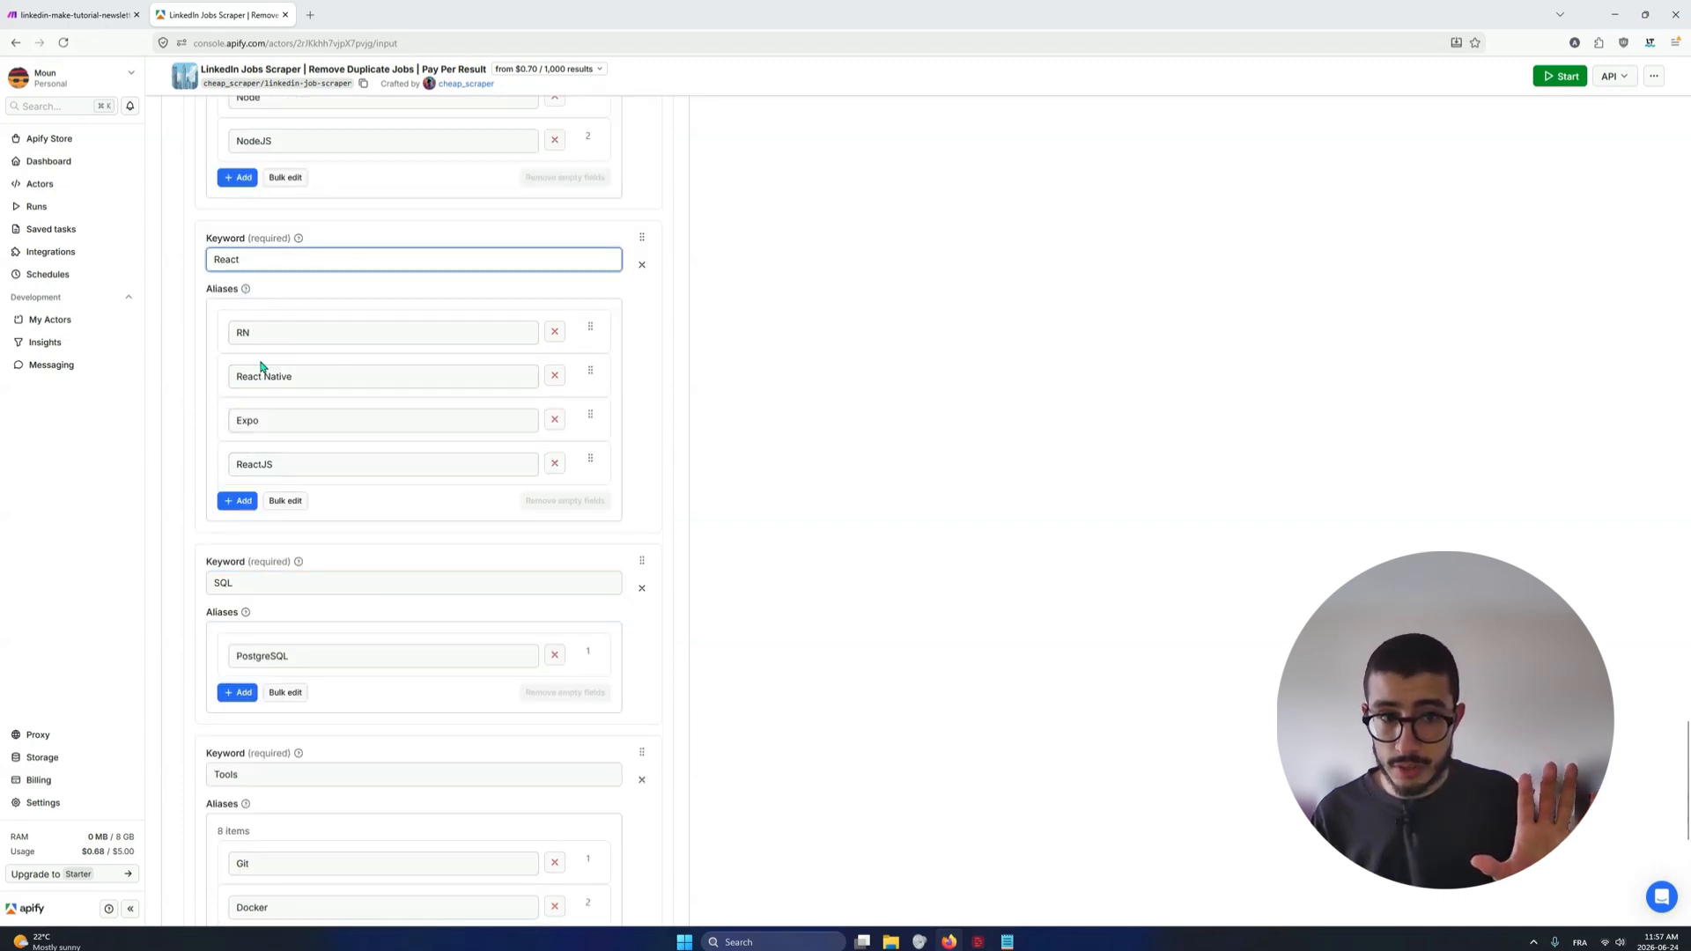
{"action": "left_click", "coordinate": [259, 331]}
{"action": "left_click", "coordinate": [275, 258]}
{"action": "scroll", "coordinate": [400, 373], "scroll_direction": "down", "scroll_amount": 3}
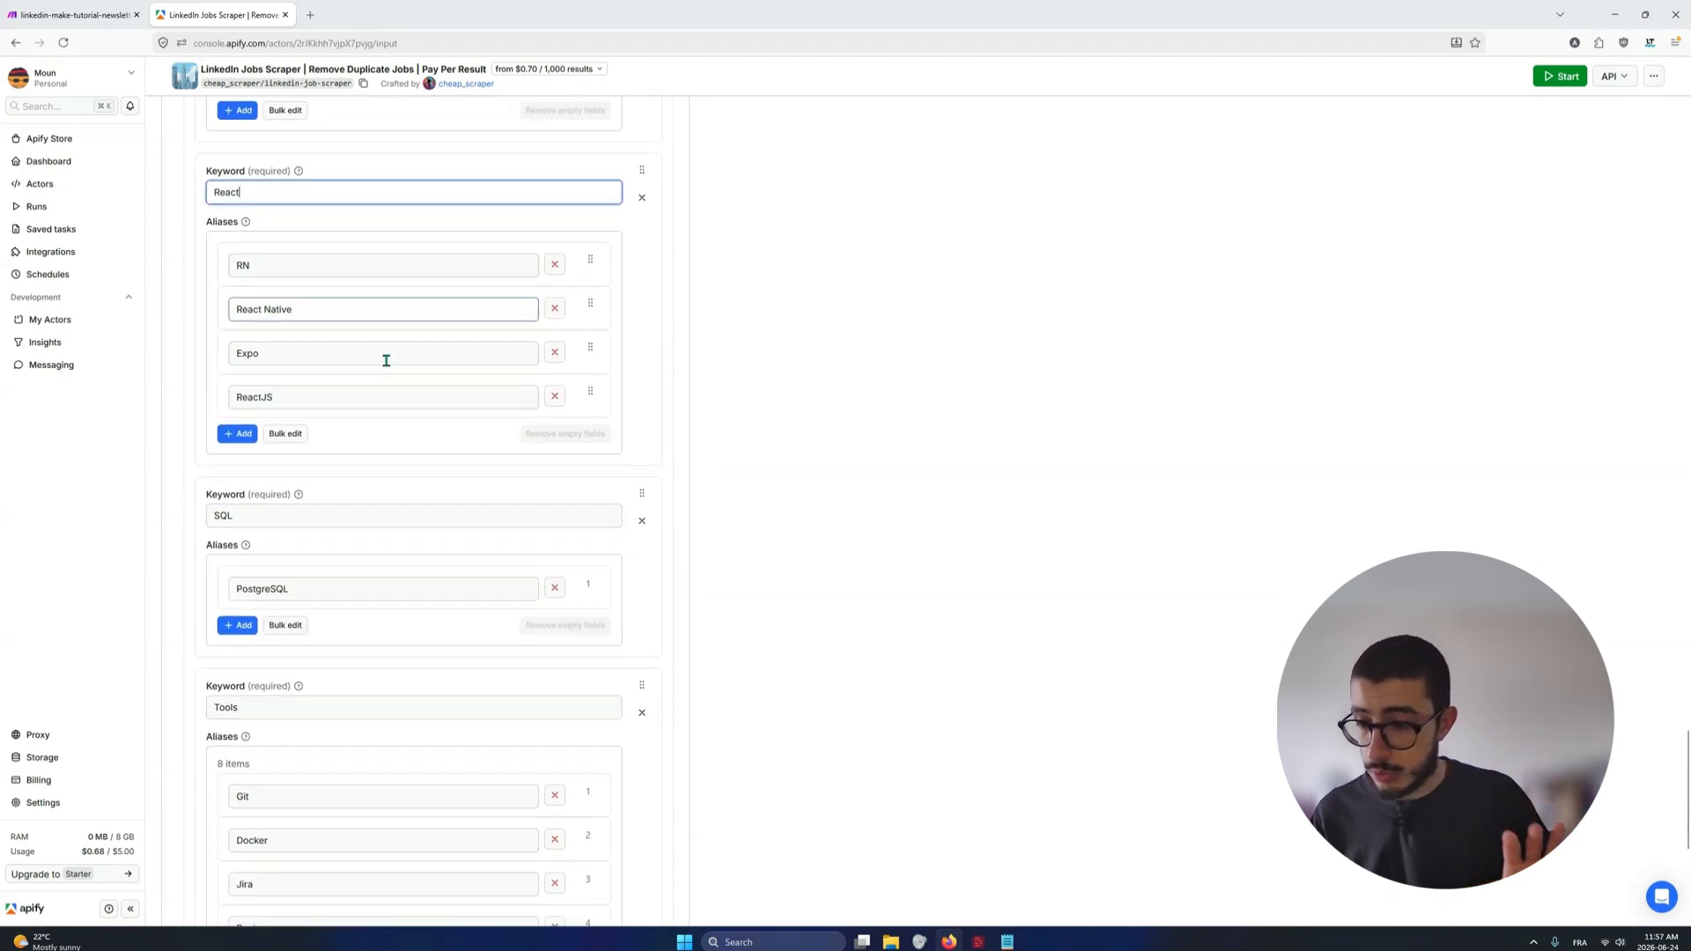
{"action": "scroll", "coordinate": [529, 506], "scroll_direction": "down", "scroll_amount": 1}
{"action": "scroll", "coordinate": [566, 563], "scroll_direction": "down", "scroll_amount": 3}
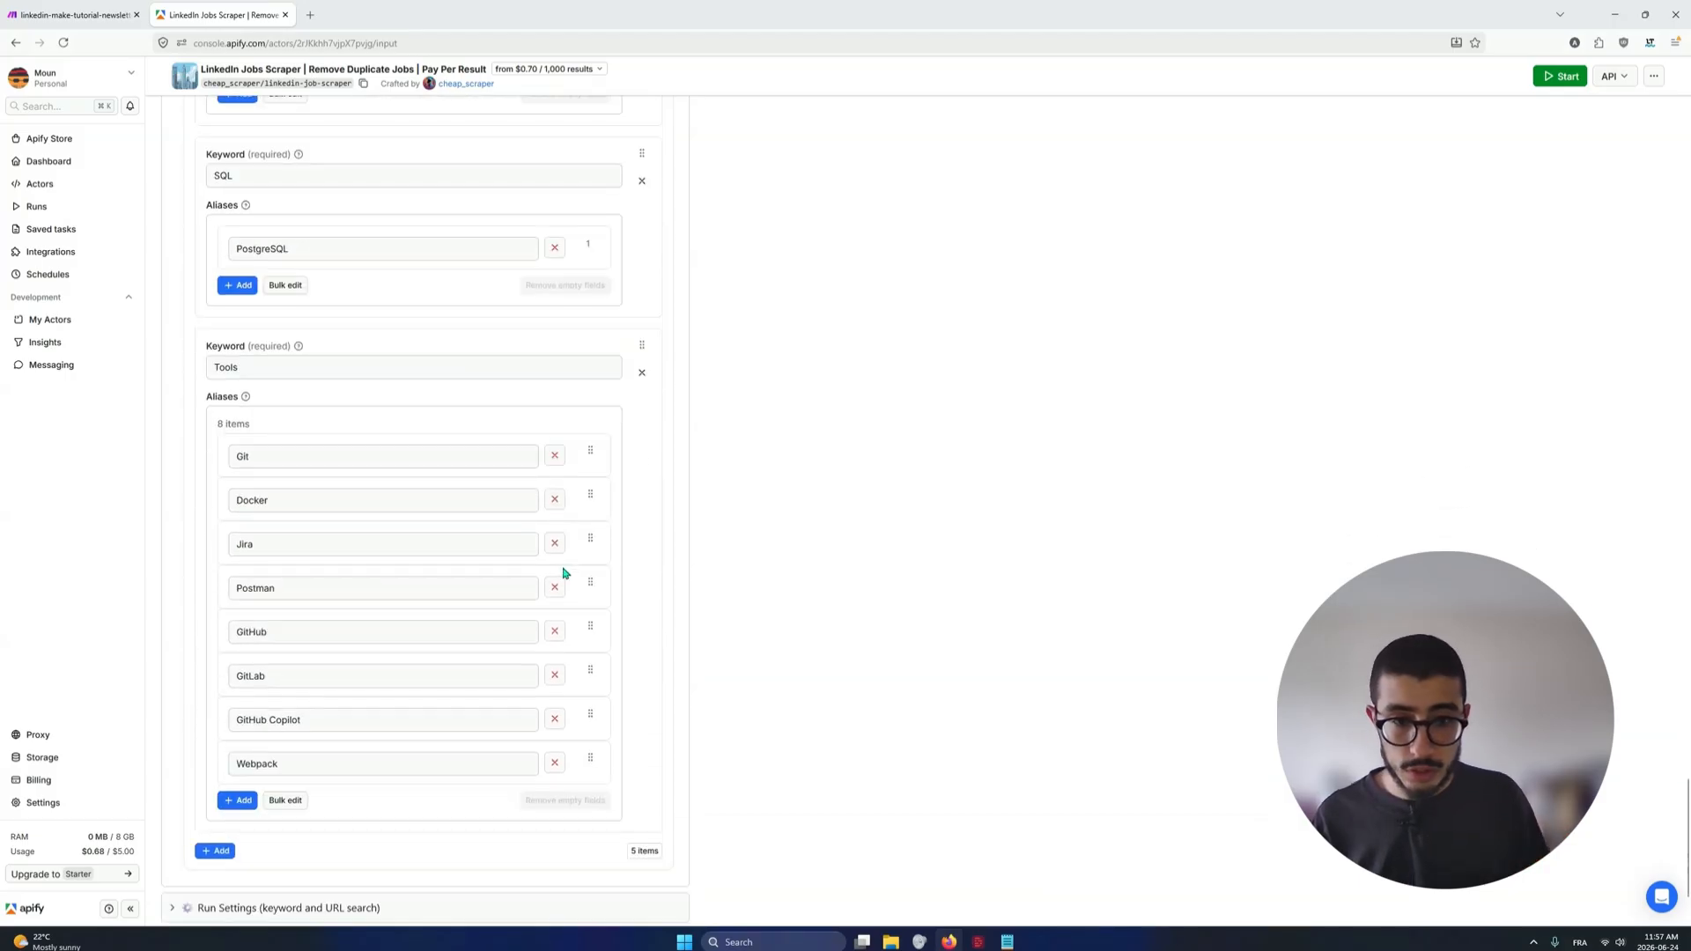
{"action": "scroll", "coordinate": [564, 577], "scroll_direction": "down", "scroll_amount": 1}
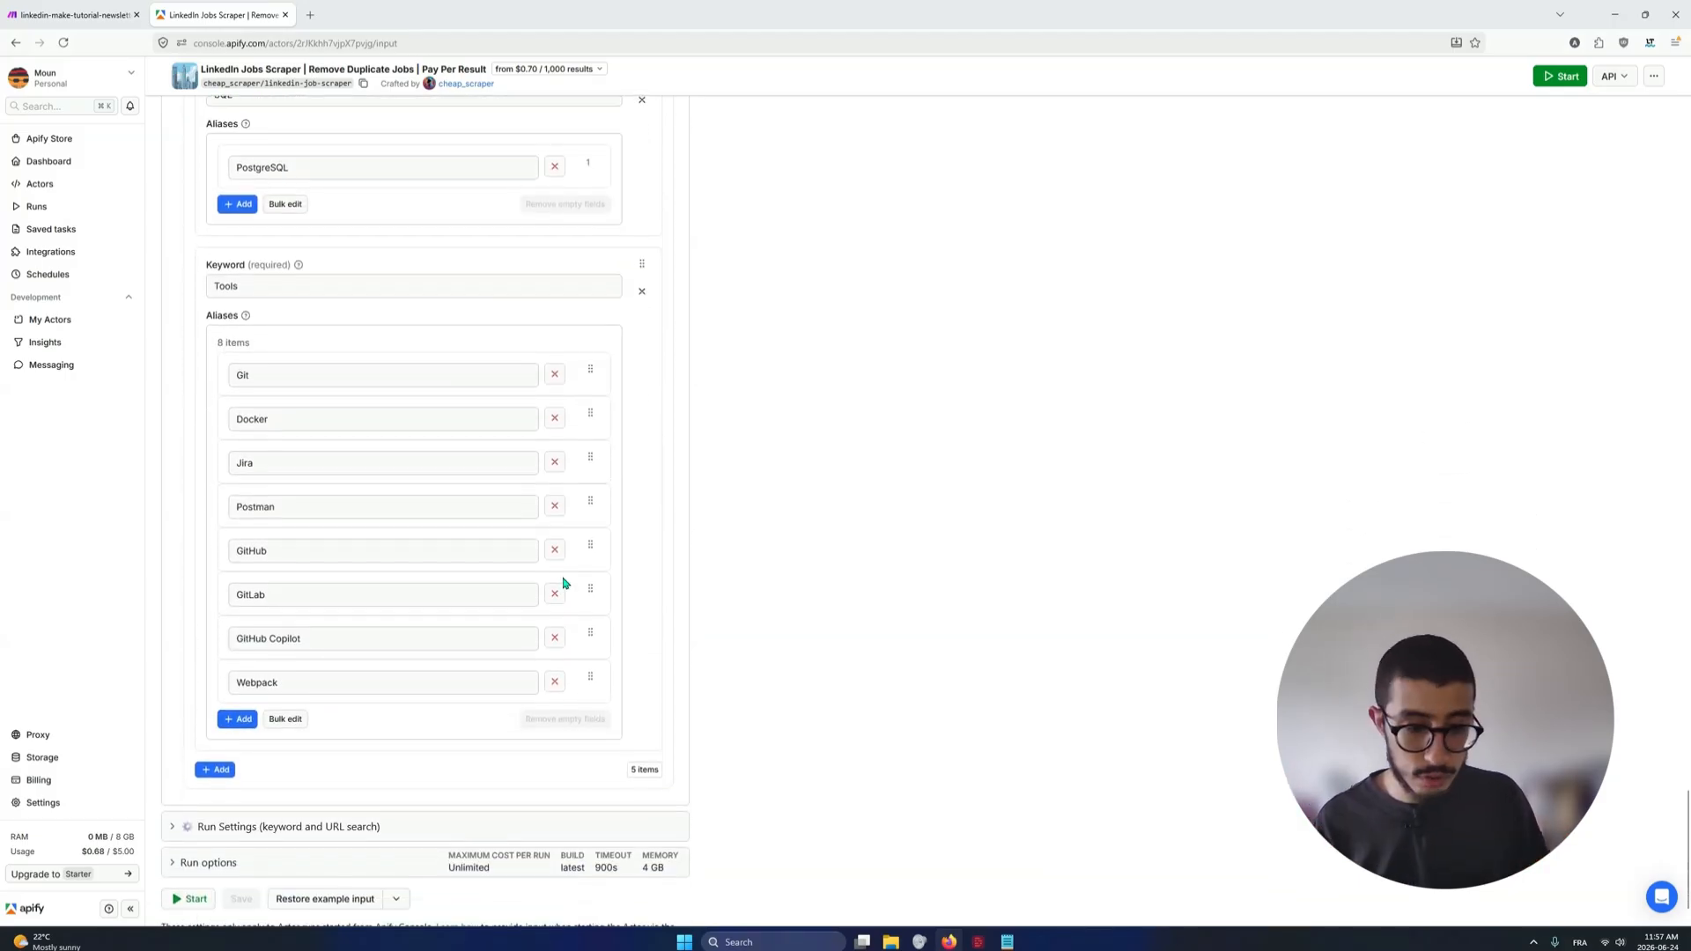
Expand Run Settings, highlight its description and review the Maximum Results, Save Only Unique Items and Enrich Company Data options
{"action": "left_click", "coordinate": [323, 830]}
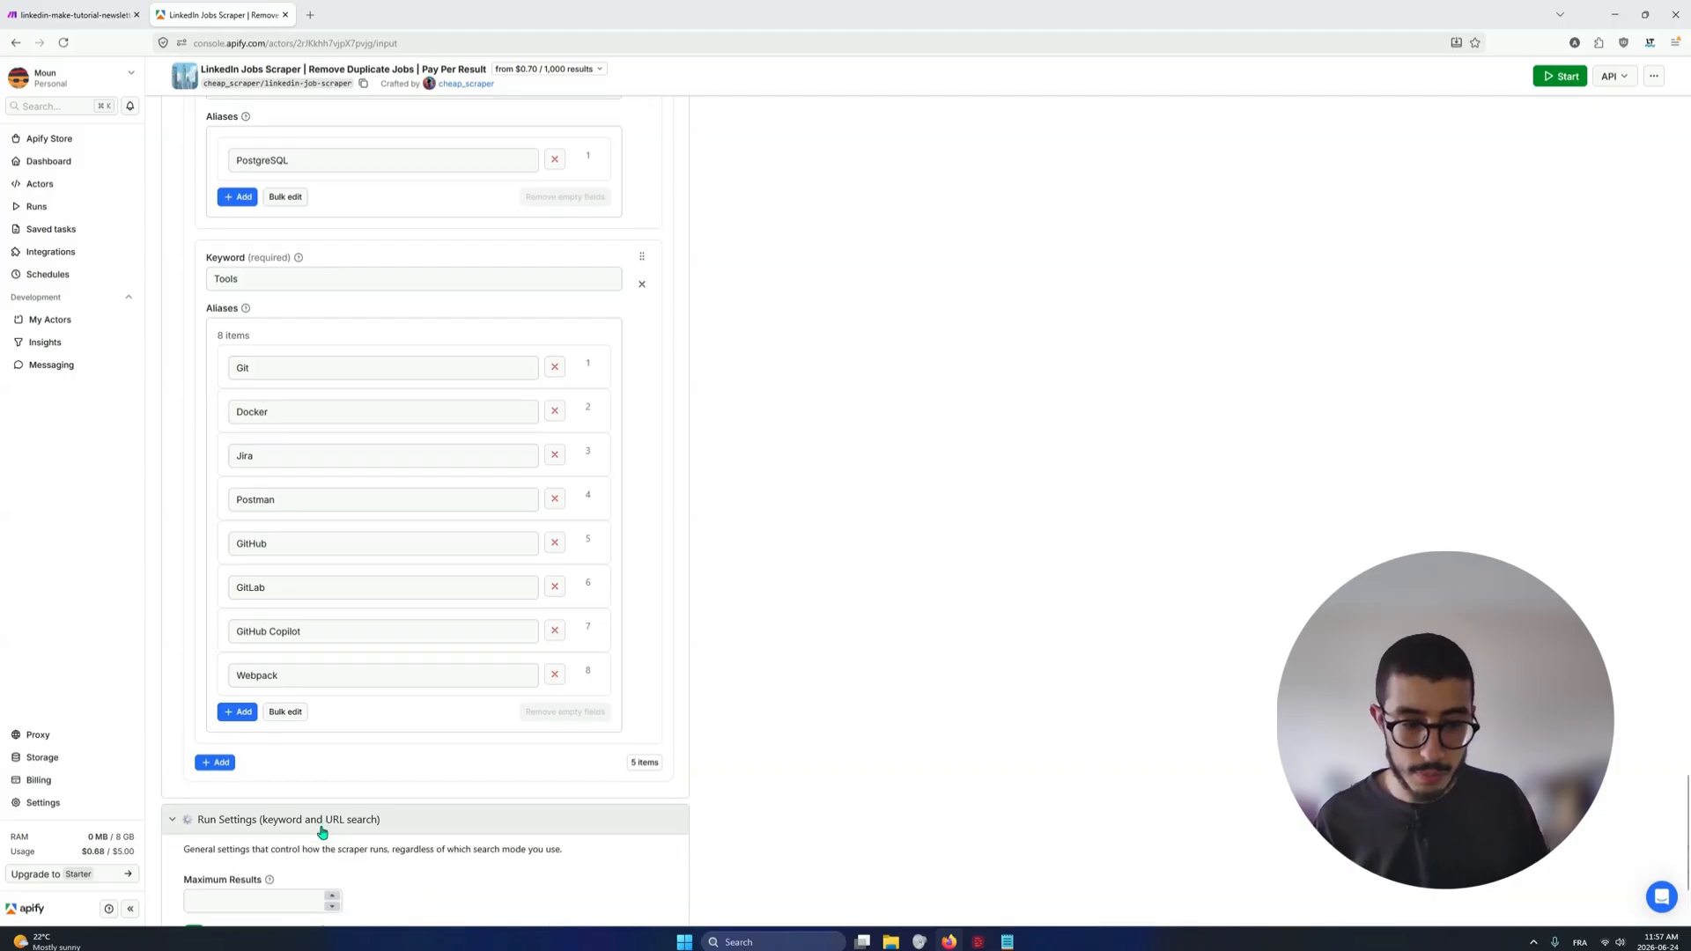
{"action": "scroll", "coordinate": [322, 830], "scroll_direction": "down", "scroll_amount": 3}
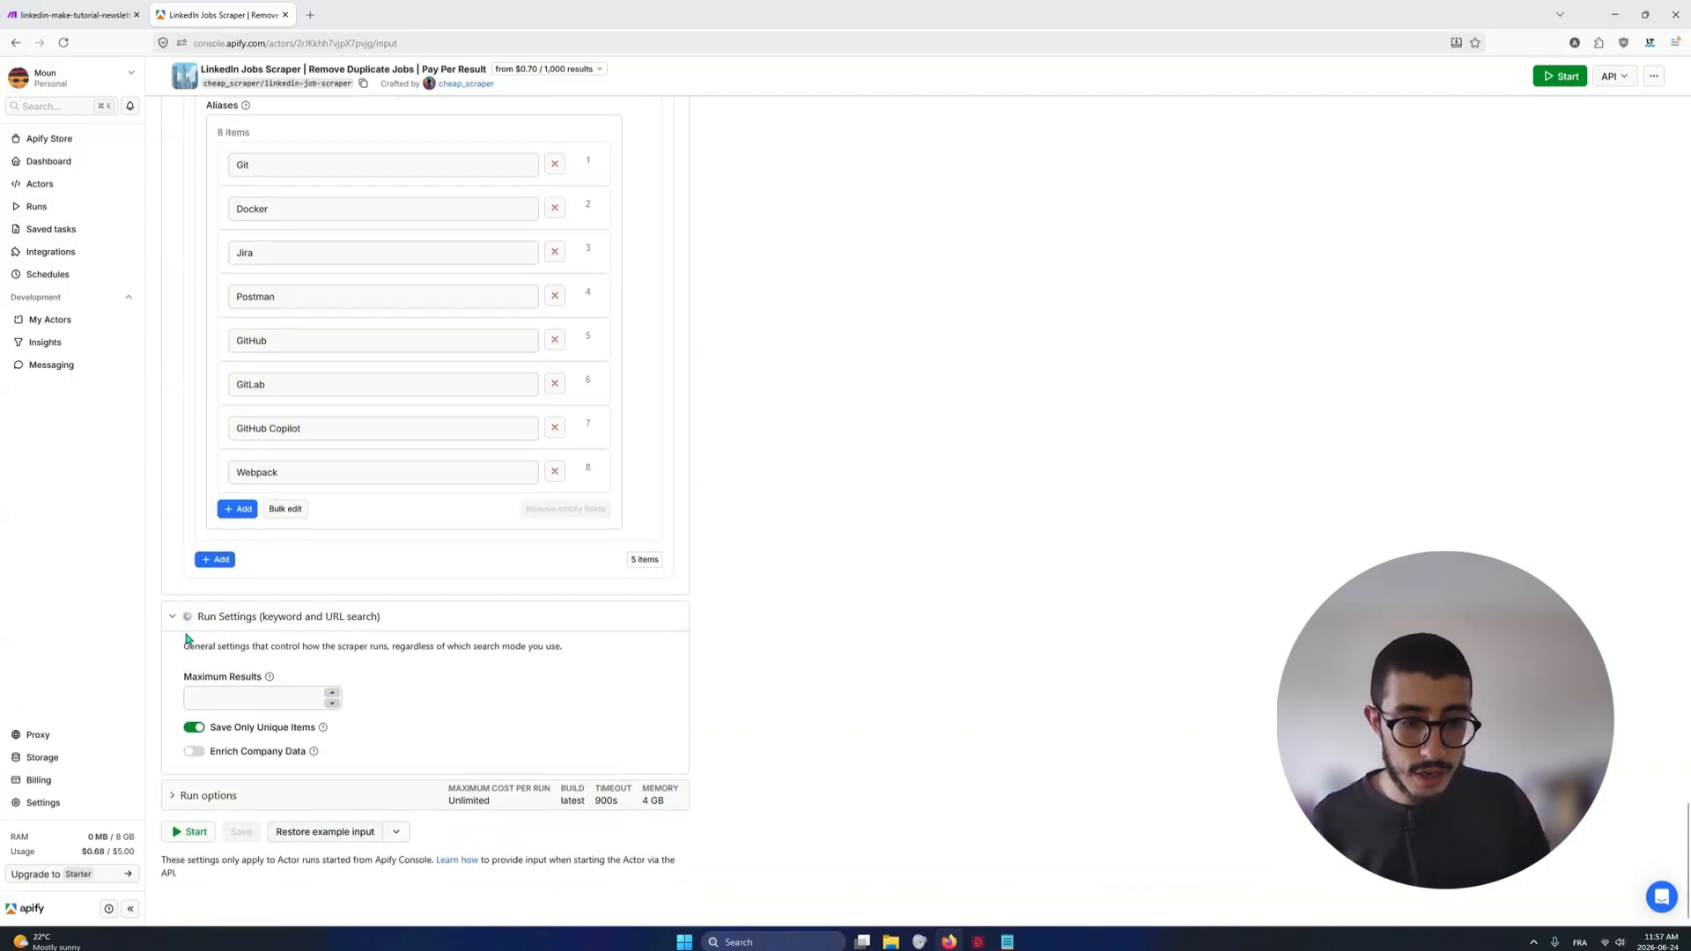
{"action": "left_click_drag", "start_coordinate": [186, 648], "coordinate": [508, 679]}
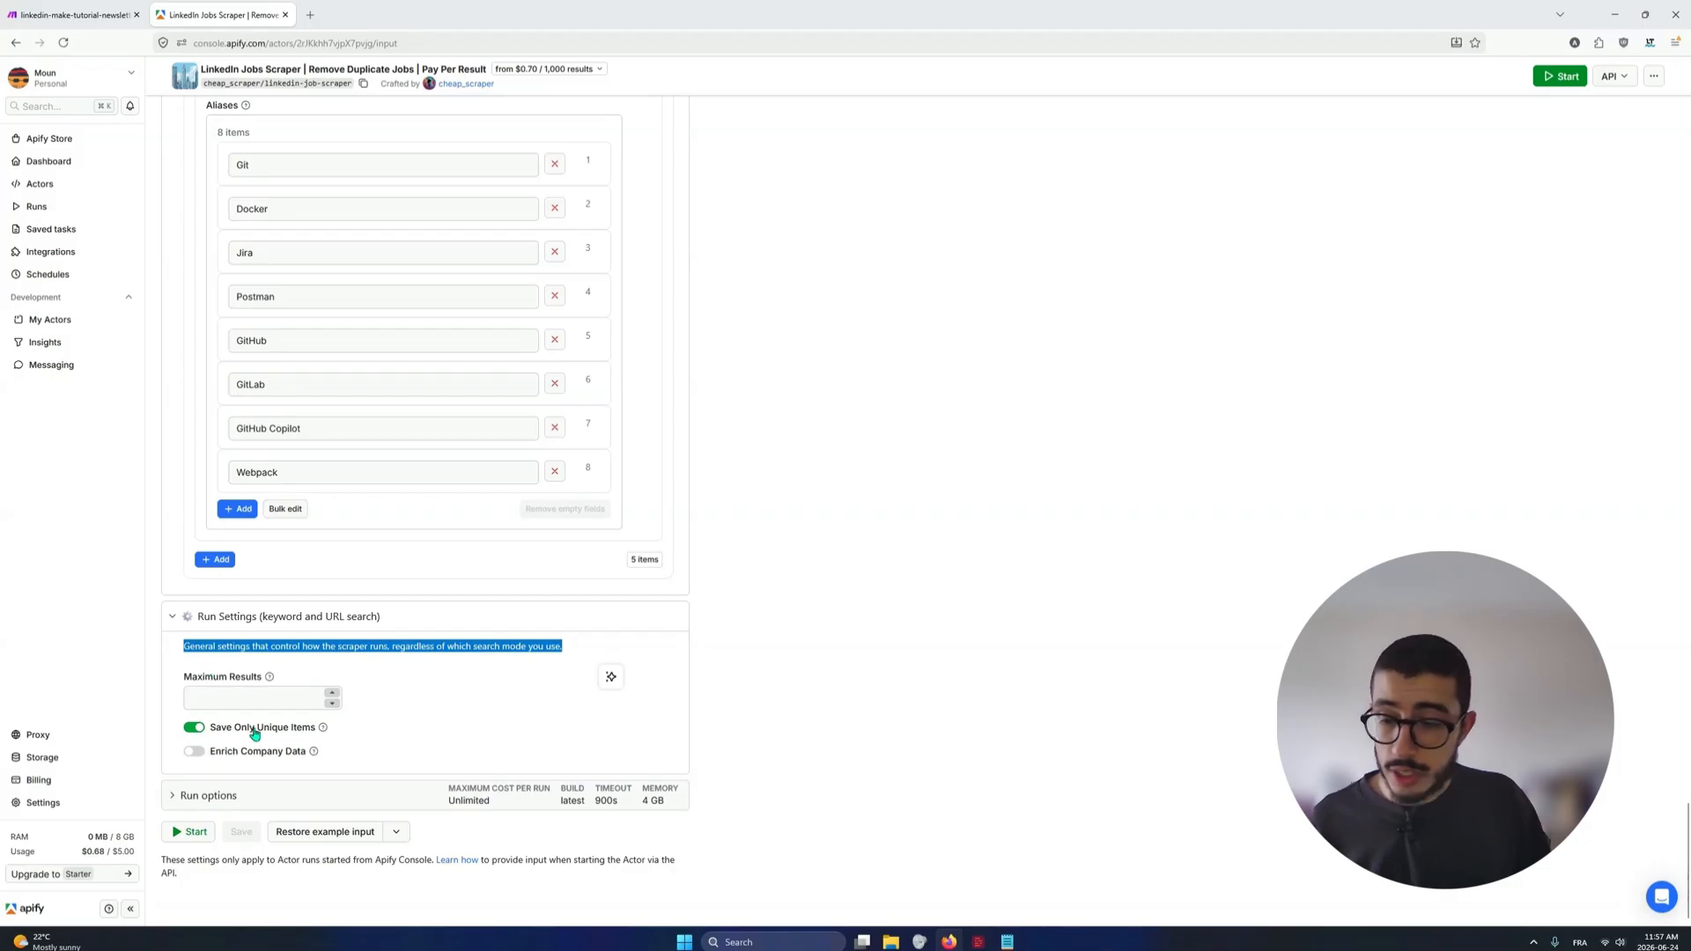
{"action": "left_click", "coordinate": [702, 734]}
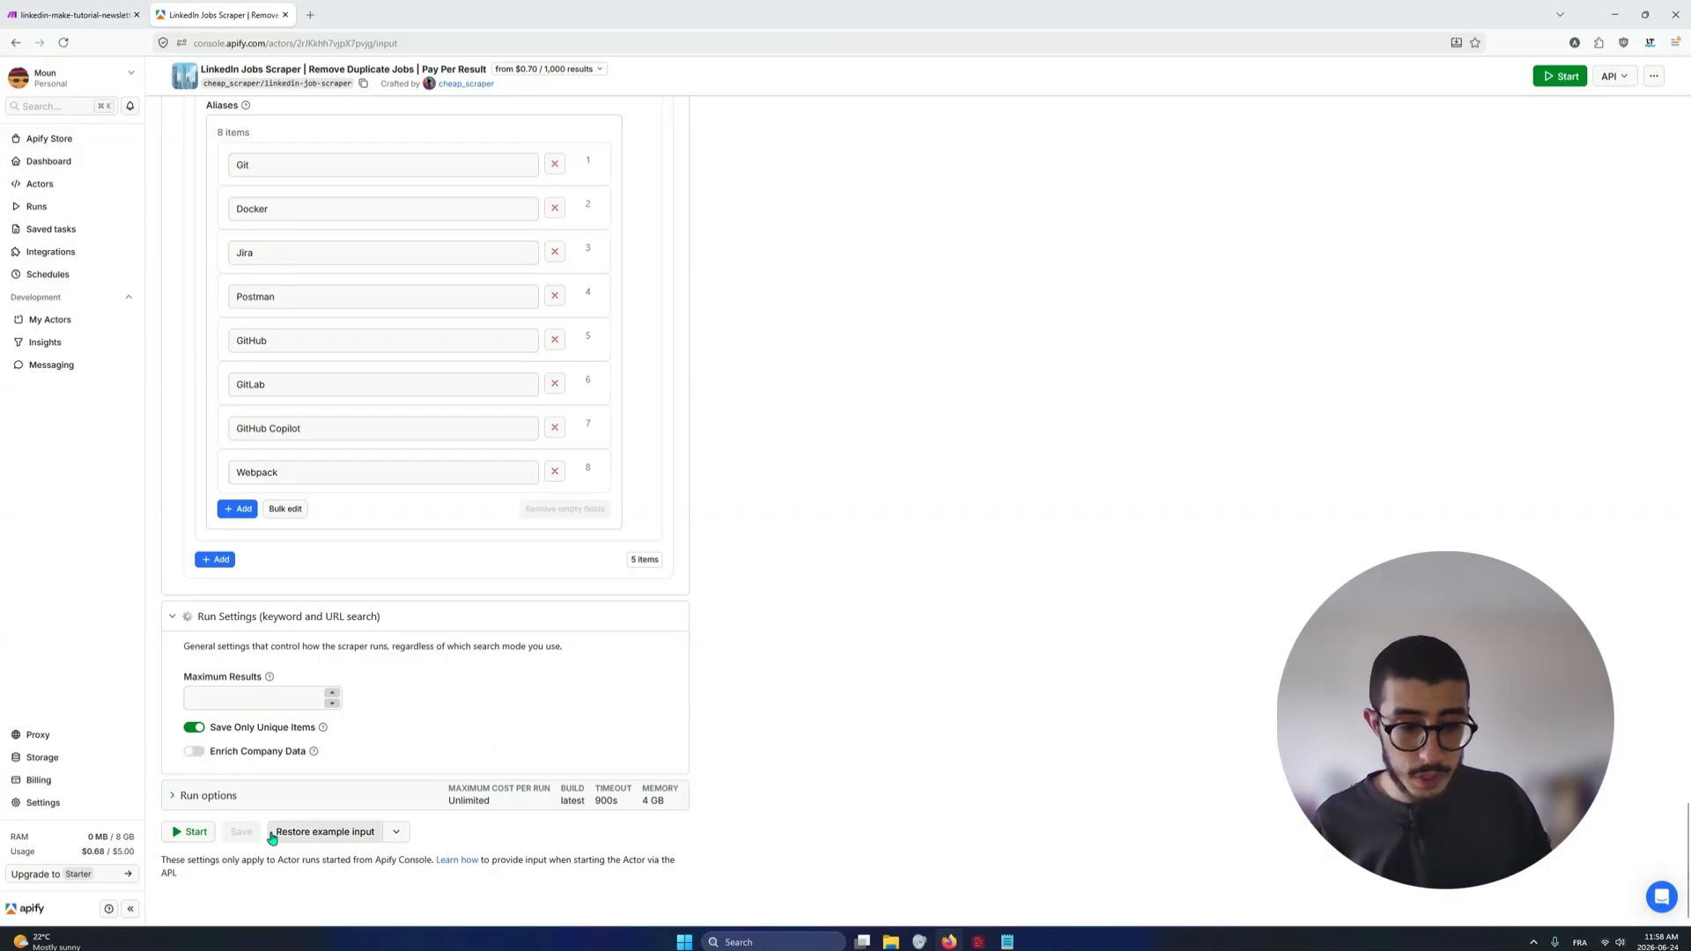
Show the Actor input as JSON and copy the whole JSON to the clipboard
{"action": "middle_click", "coordinate": [756, 722]}
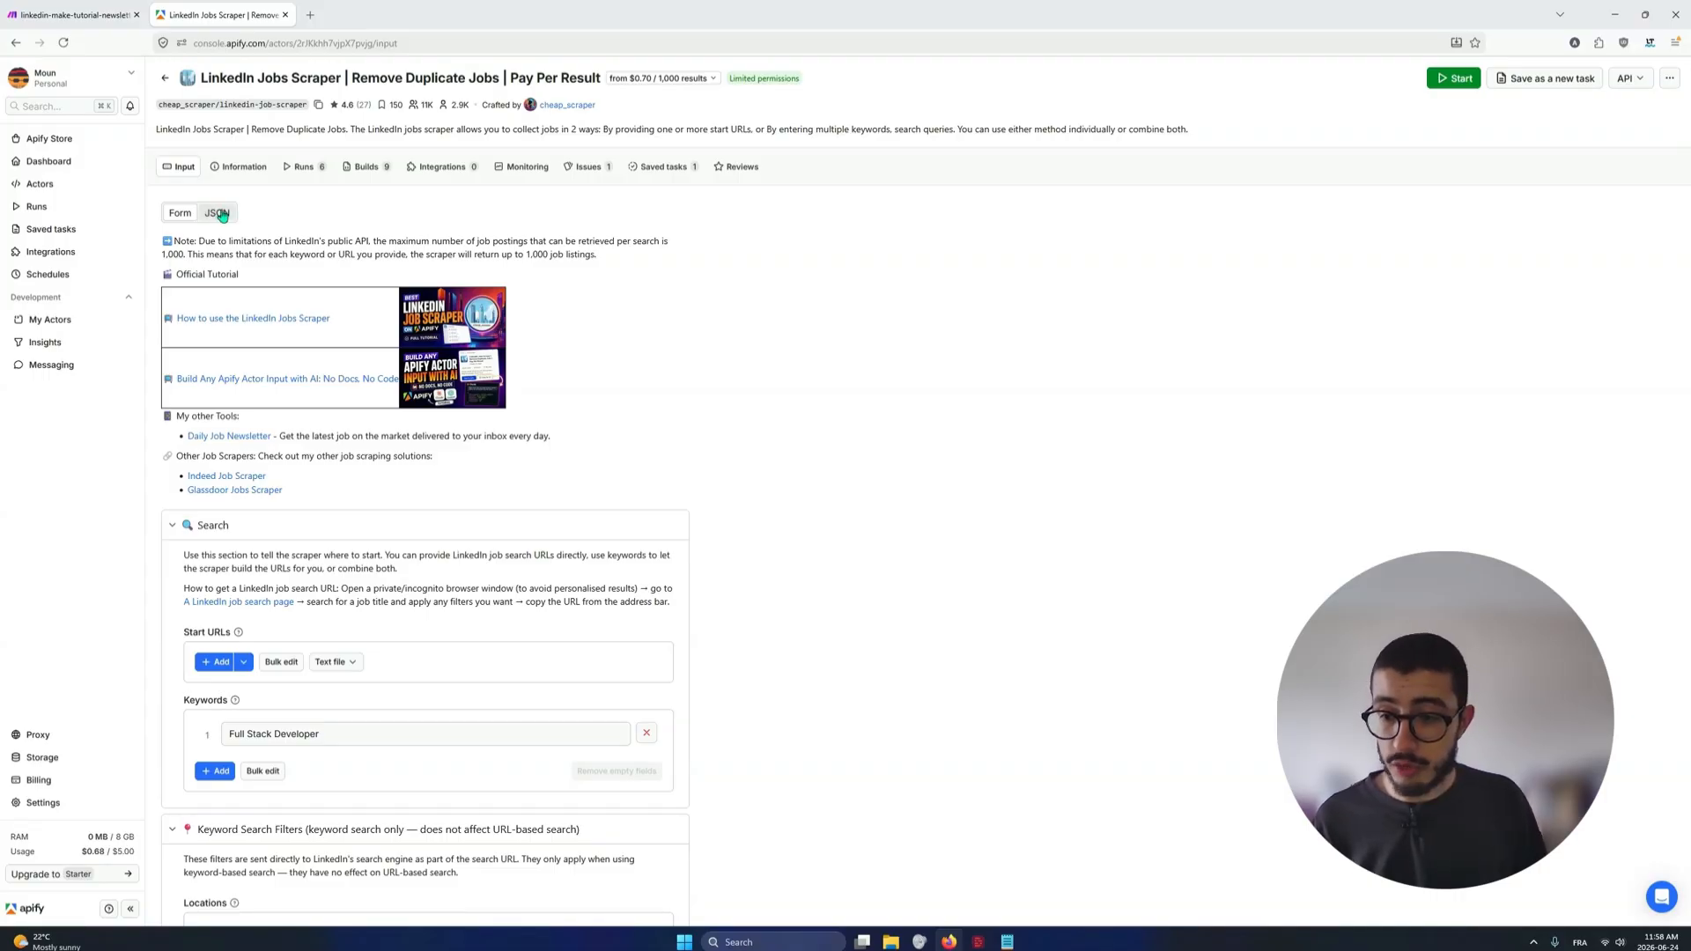
{"action": "left_click", "coordinate": [220, 214]}
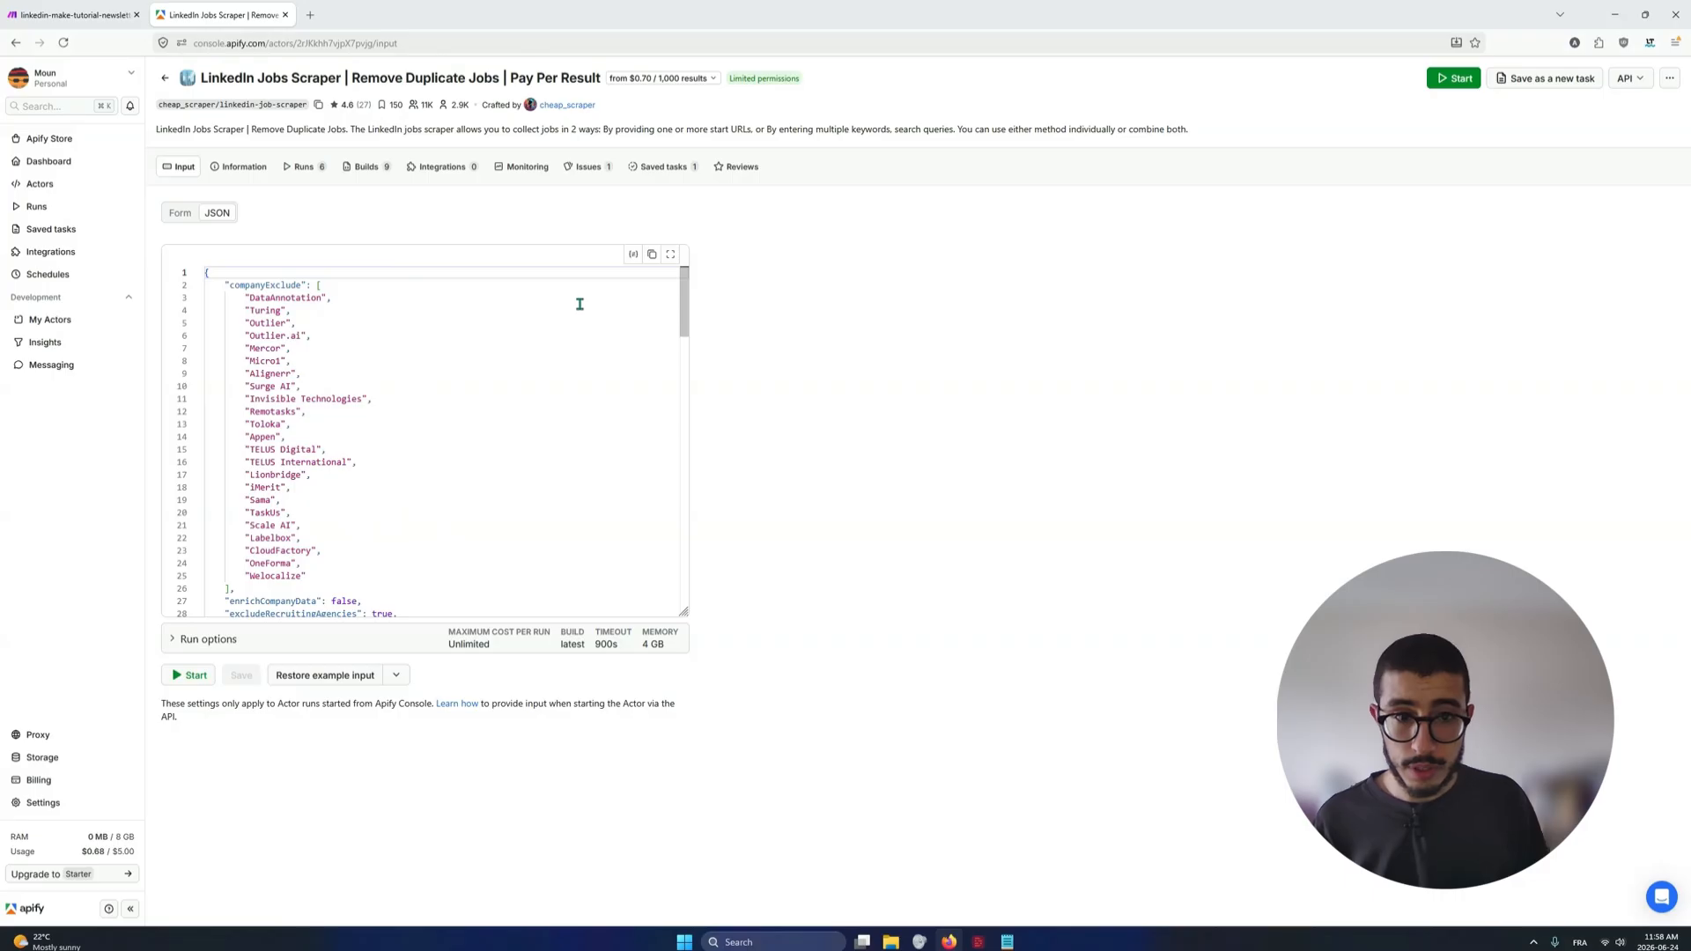
{"action": "scroll", "coordinate": [590, 315], "scroll_direction": "down", "scroll_amount": 2}
{"action": "mouse_move", "coordinate": [684, 315]}
{"action": "left_mouse_down"}
{"action": "mouse_move", "coordinate": [685, 582]}
{"action": "mouse_move", "coordinate": [684, 282]}
{"action": "left_mouse_up"}
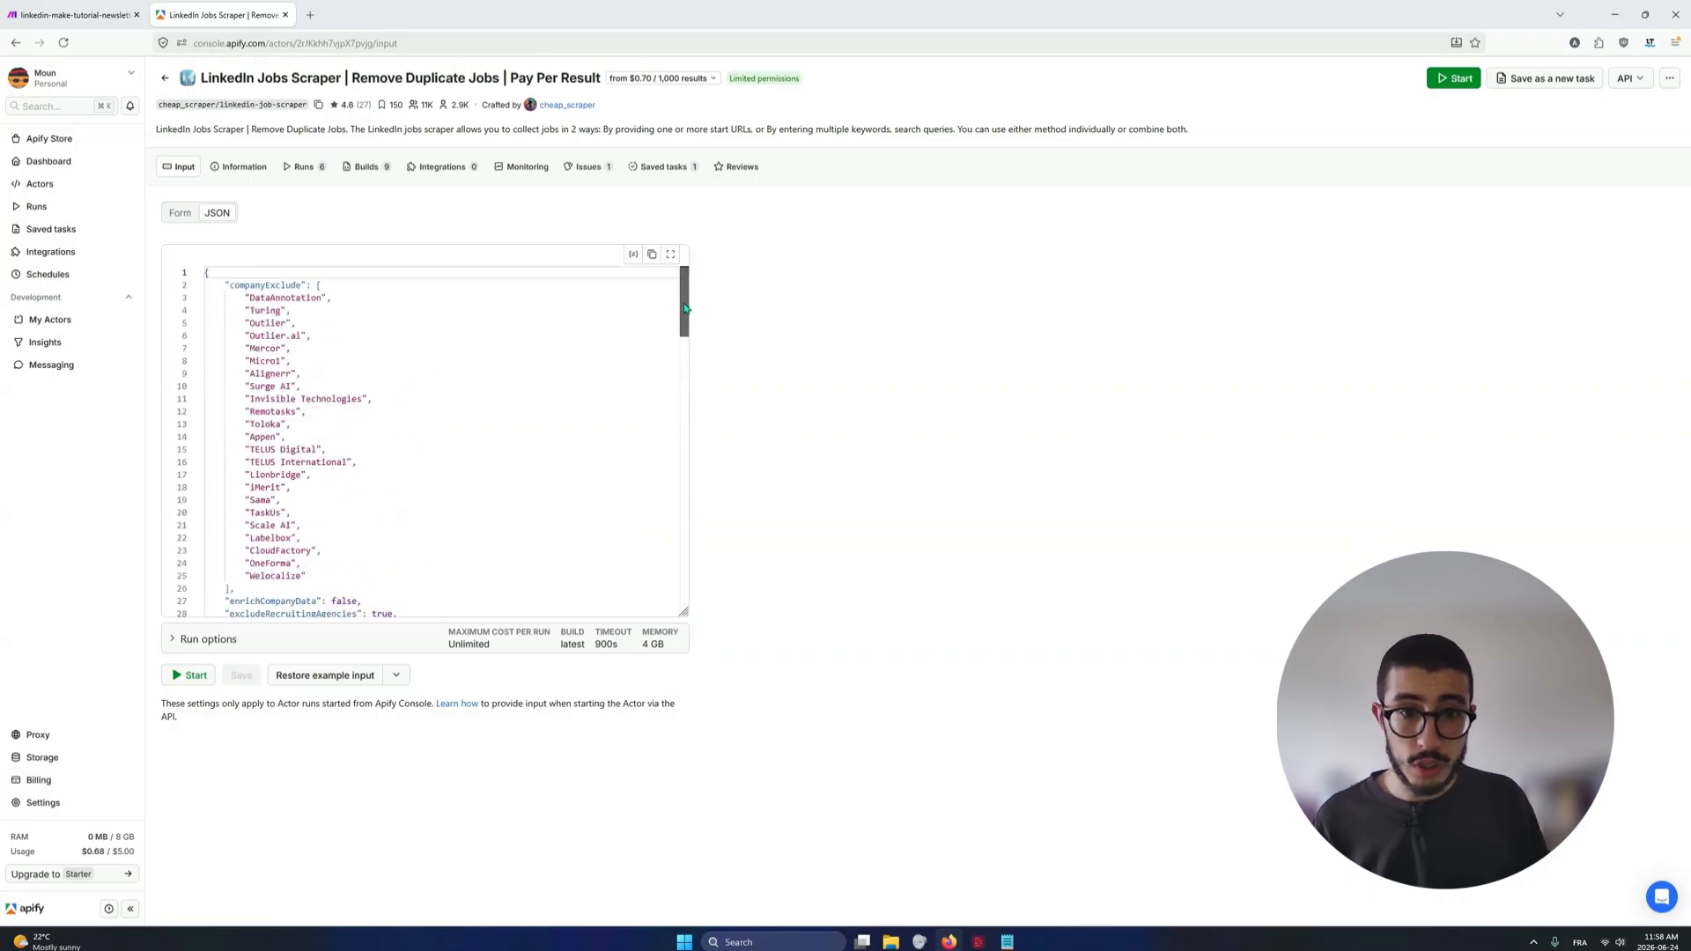
{"action": "left_click", "coordinate": [653, 256]}
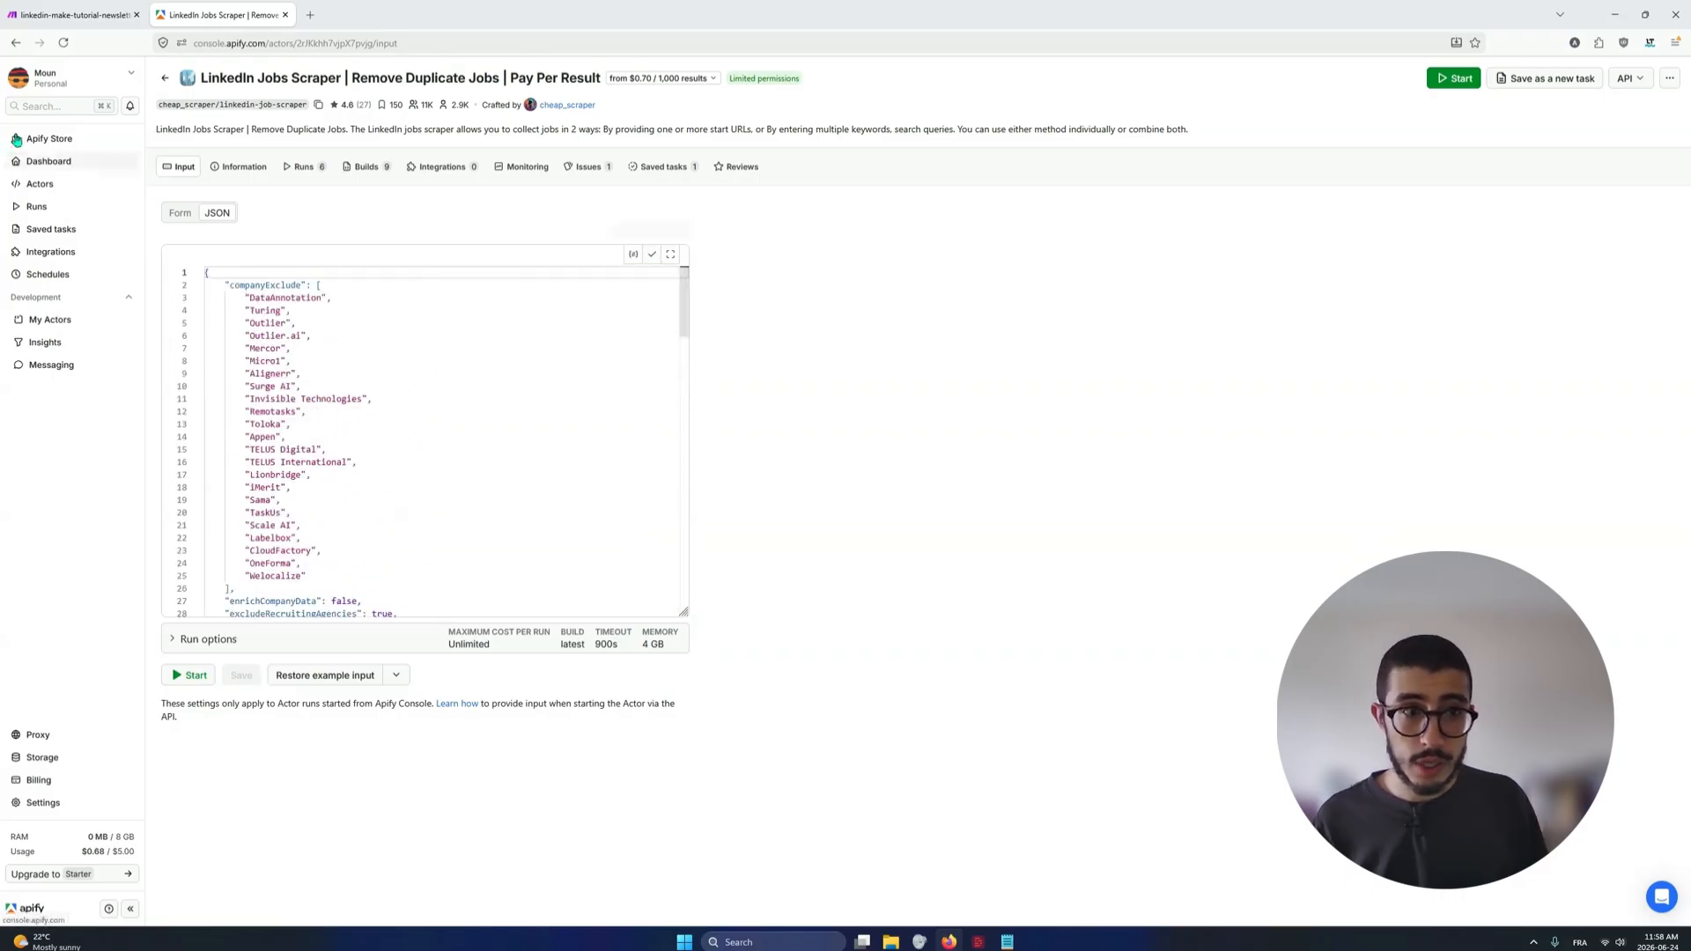
Switch to the Make scenario and replace the Apify module's entire Input JSON with the copied JSON
{"action": "left_click", "coordinate": [75, 15]}
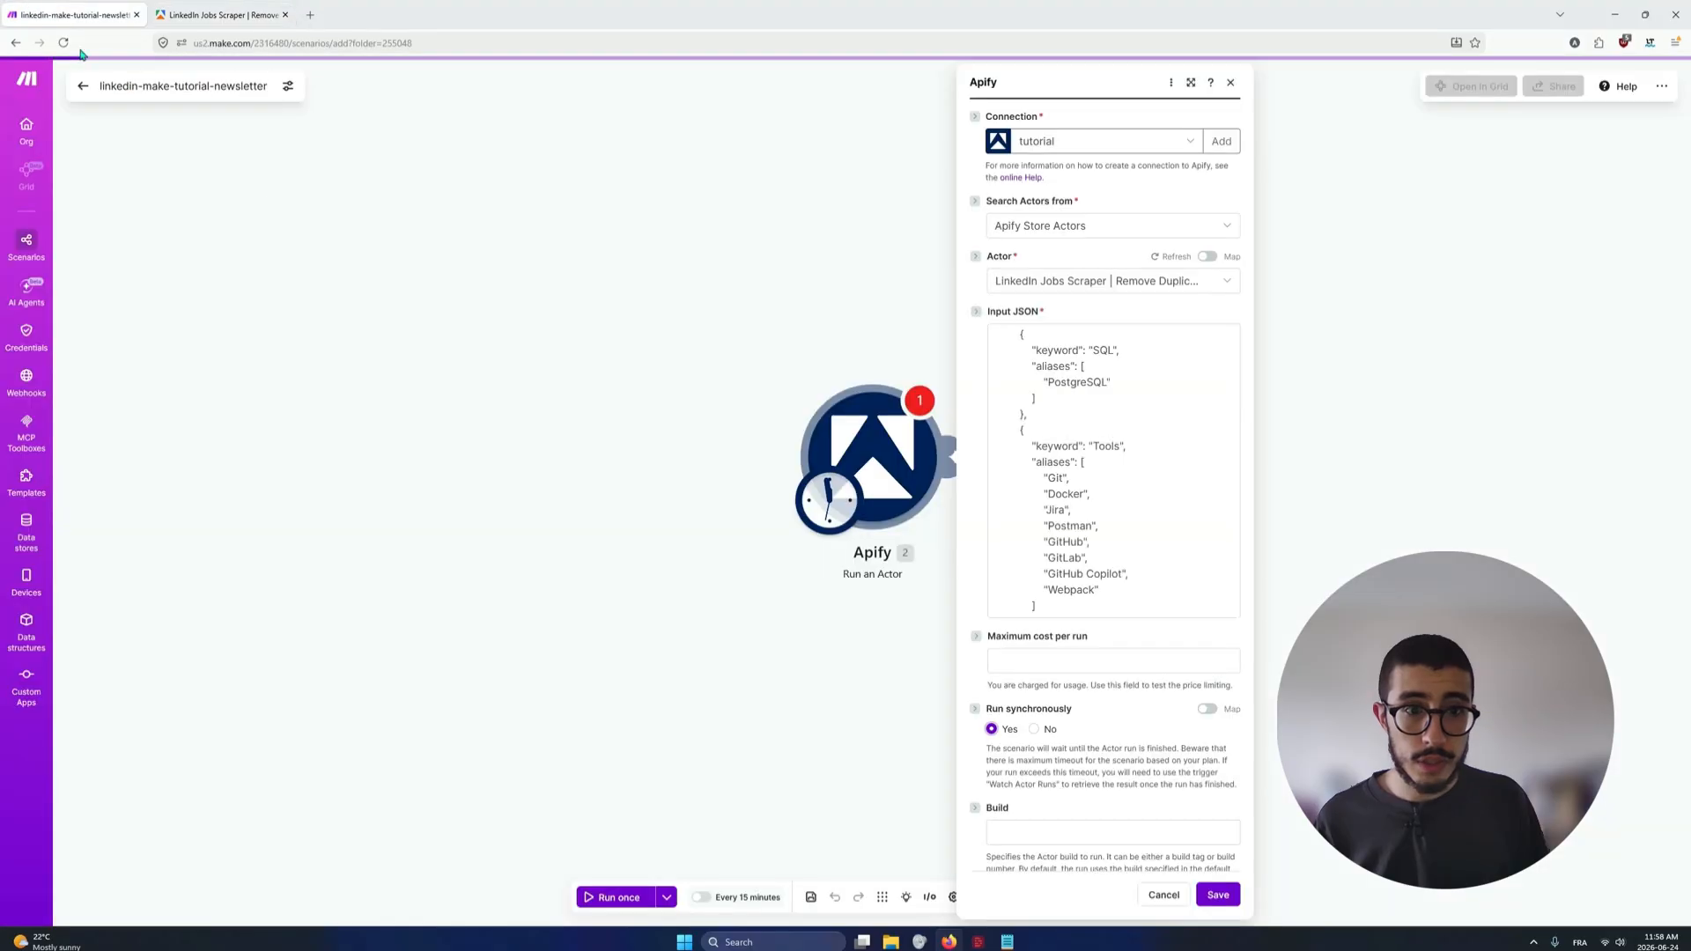
{"action": "left_click", "coordinate": [1043, 417]}
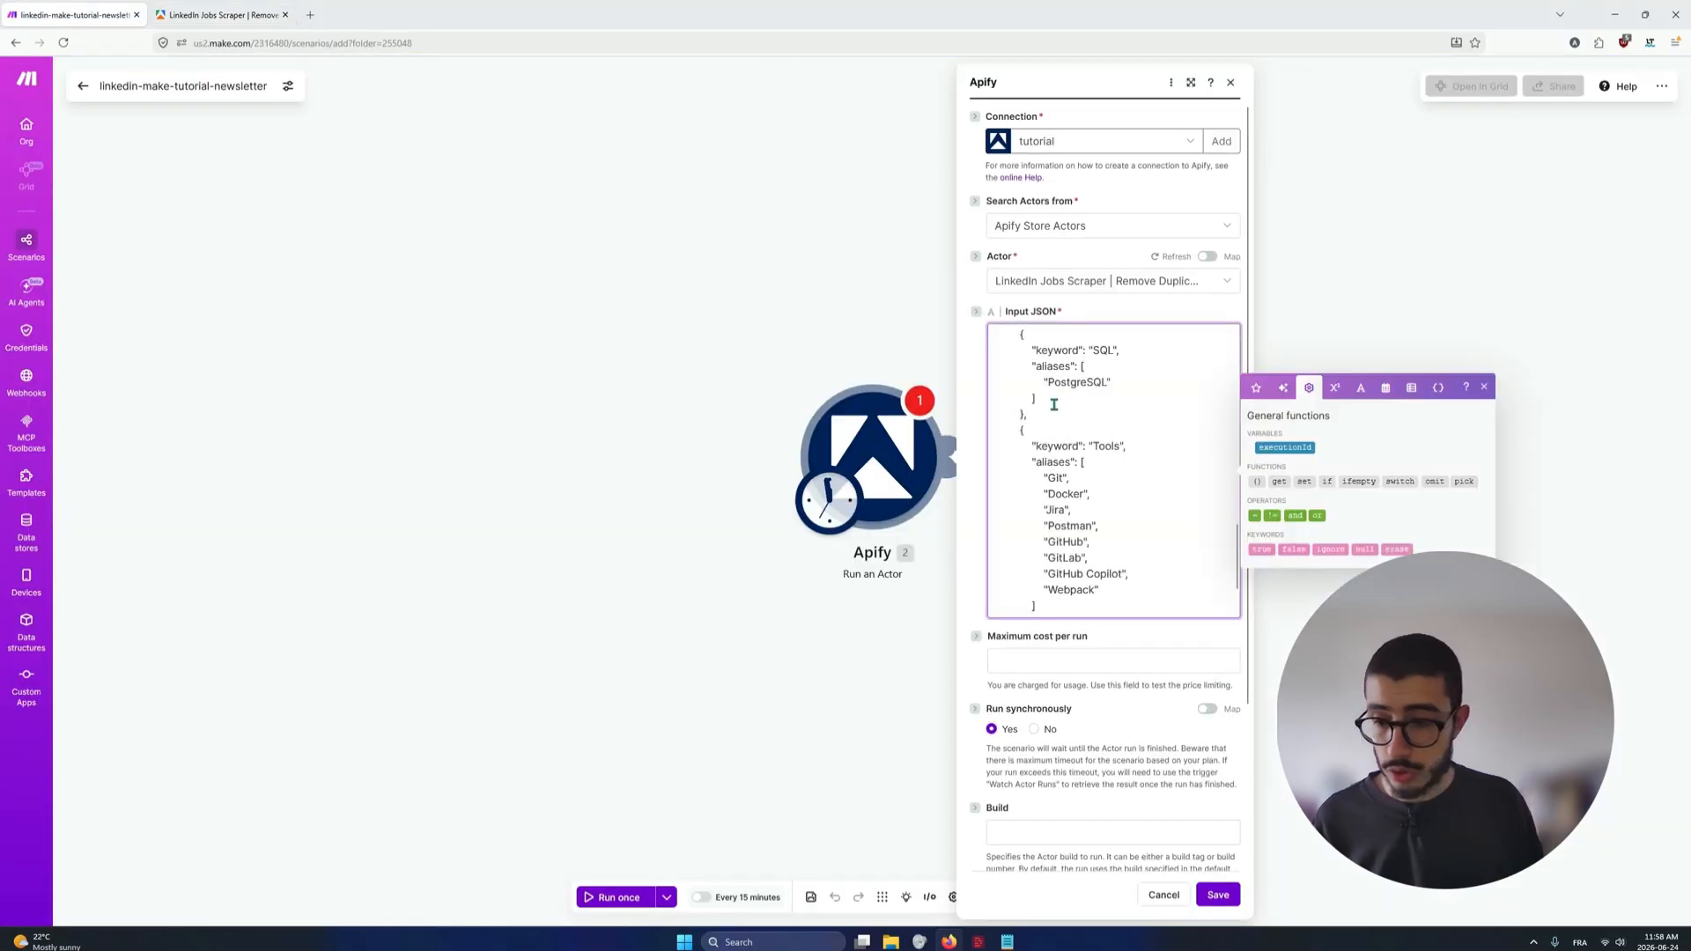
{"action": "key", "text": "ctrl+a"}
{"action": "key", "text": "BackSpace"}
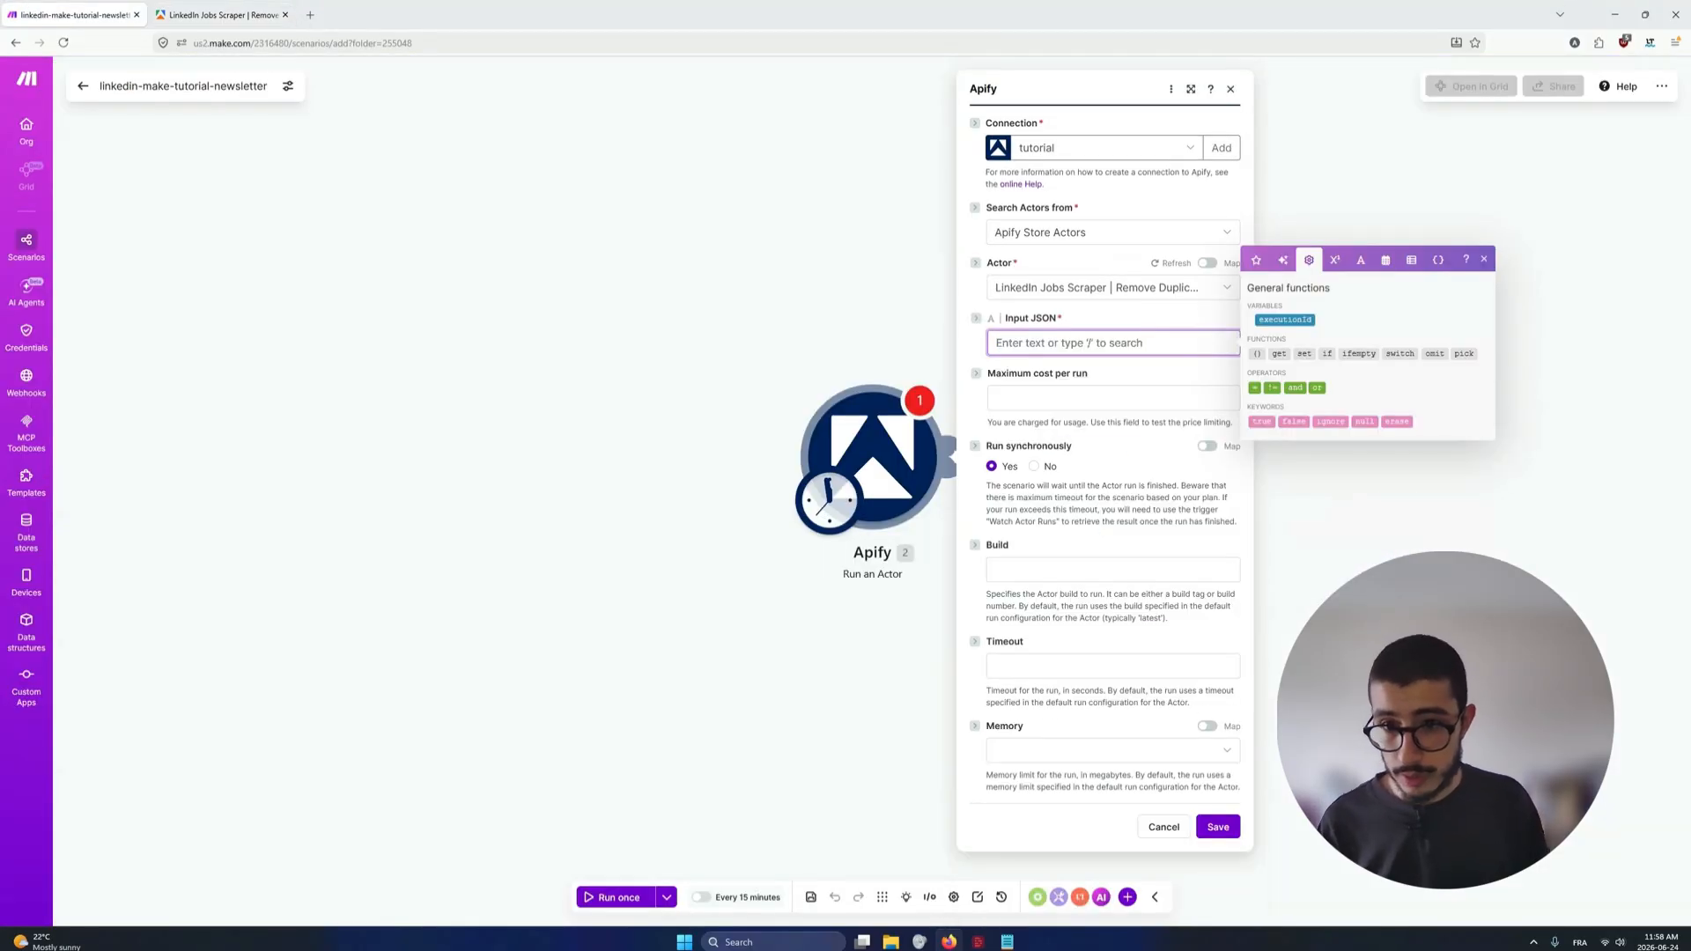
{"action": "key", "text": "ctrl+v"}
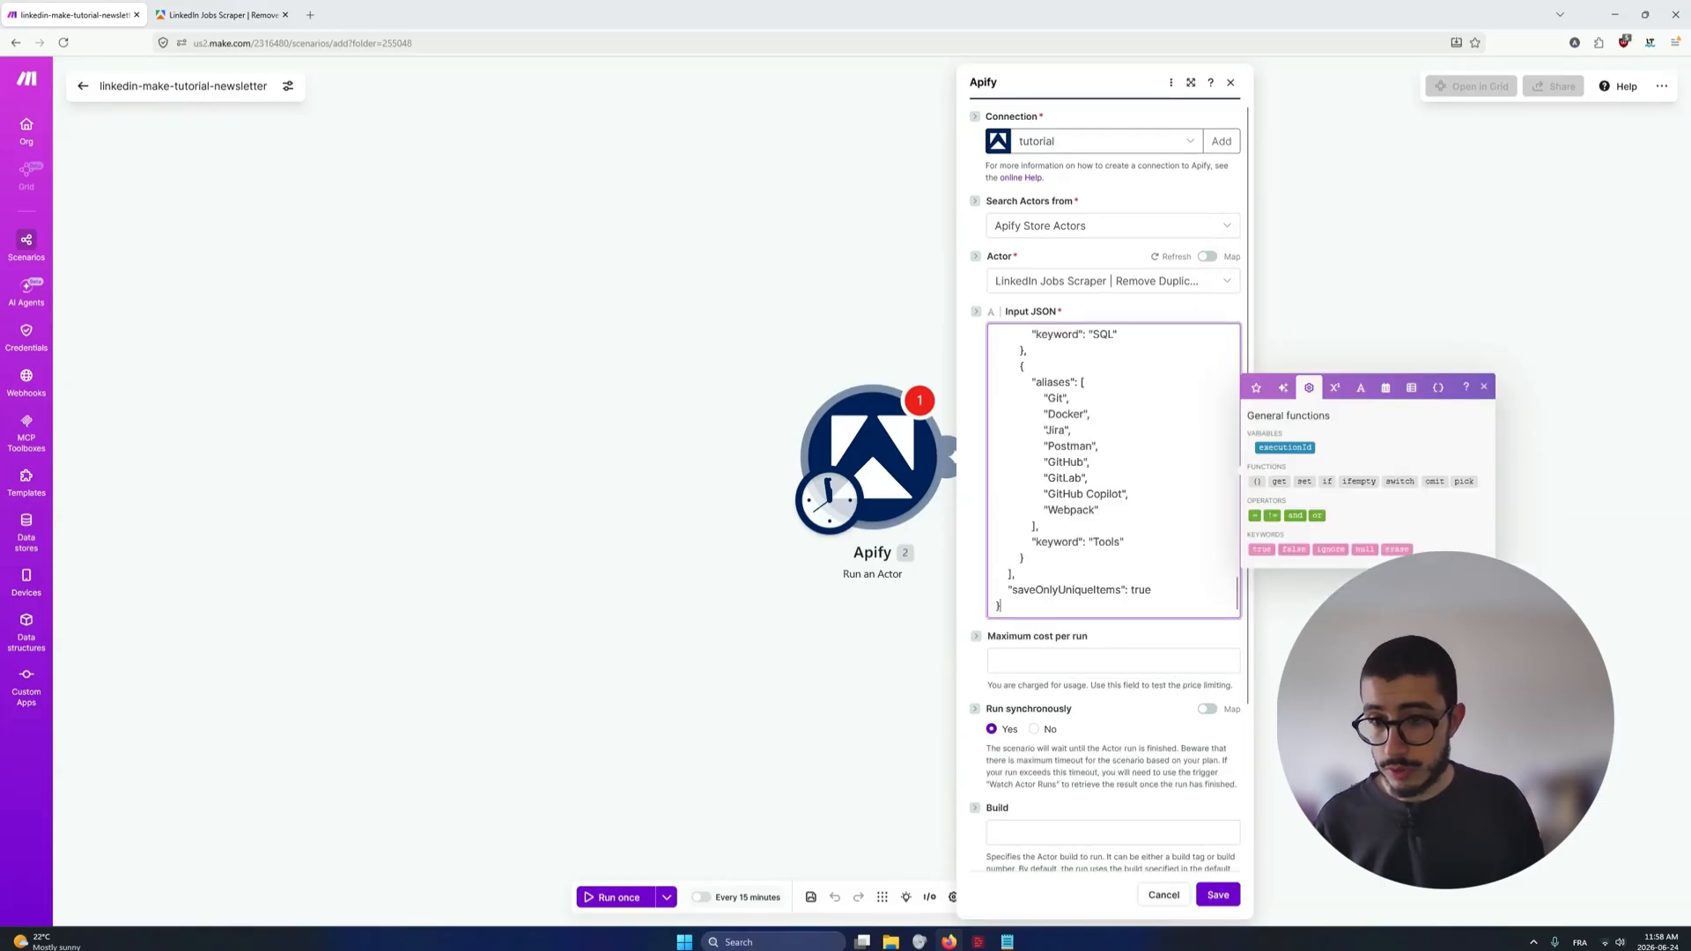
Check the pasted Input JSON from its beginning to its end and save the Apify module settings
{"action": "scroll", "coordinate": [1100, 471], "scroll_direction": "up", "scroll_amount": 15}
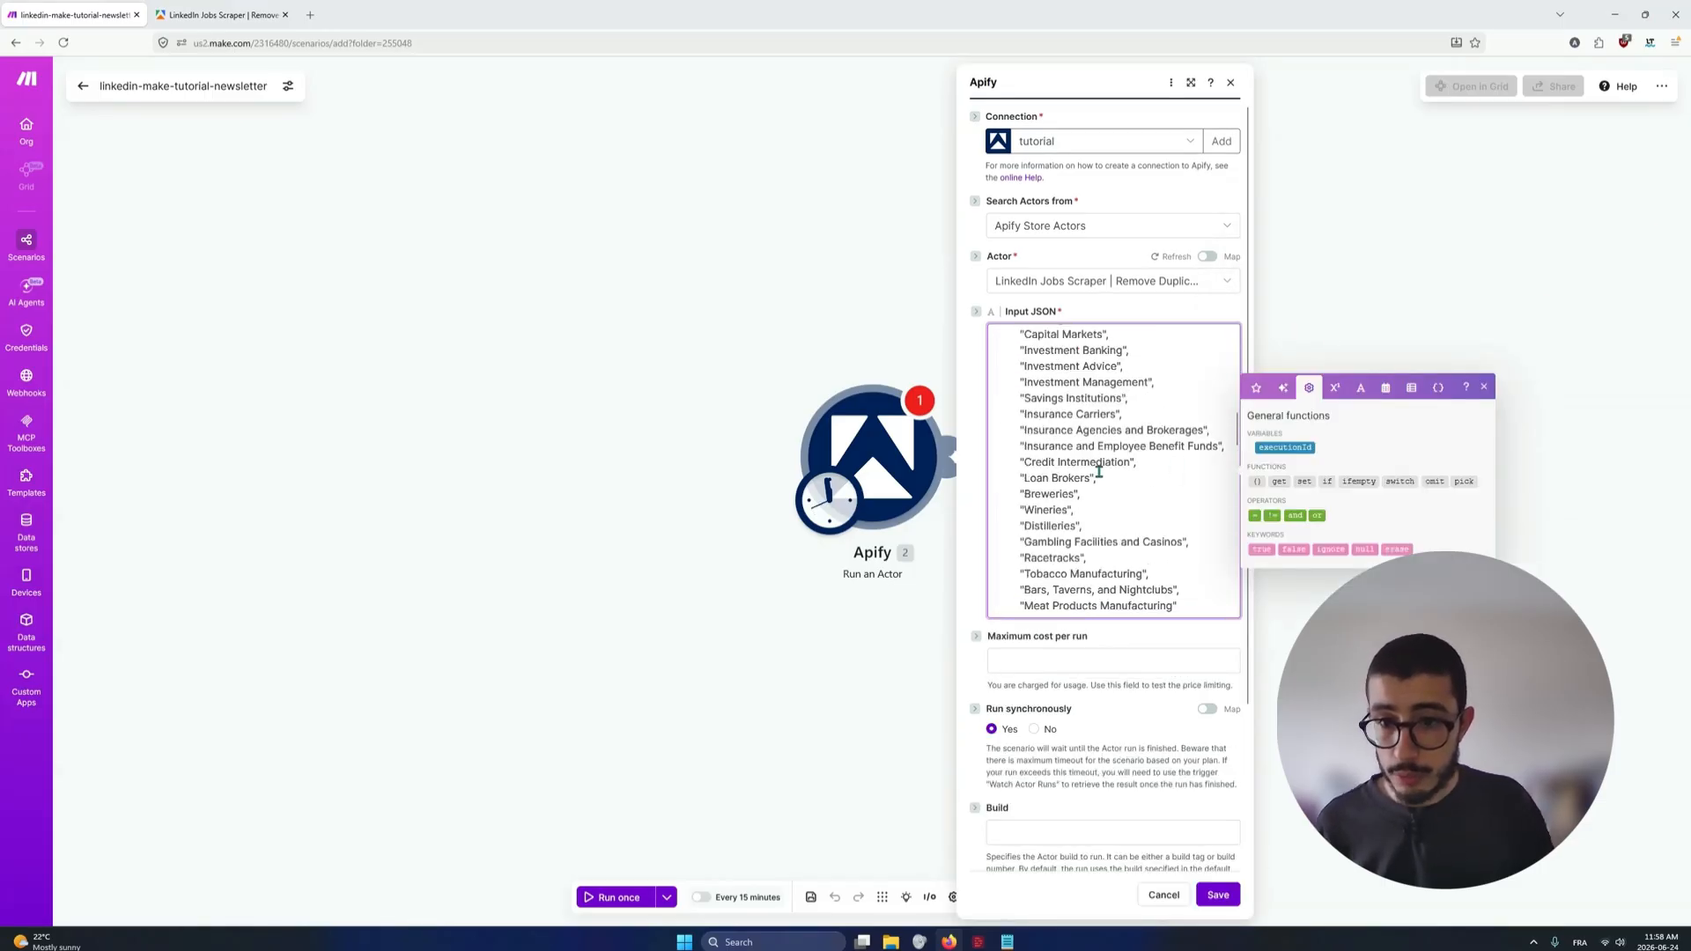
{"action": "scroll", "coordinate": [1100, 471], "scroll_direction": "up", "scroll_amount": 5}
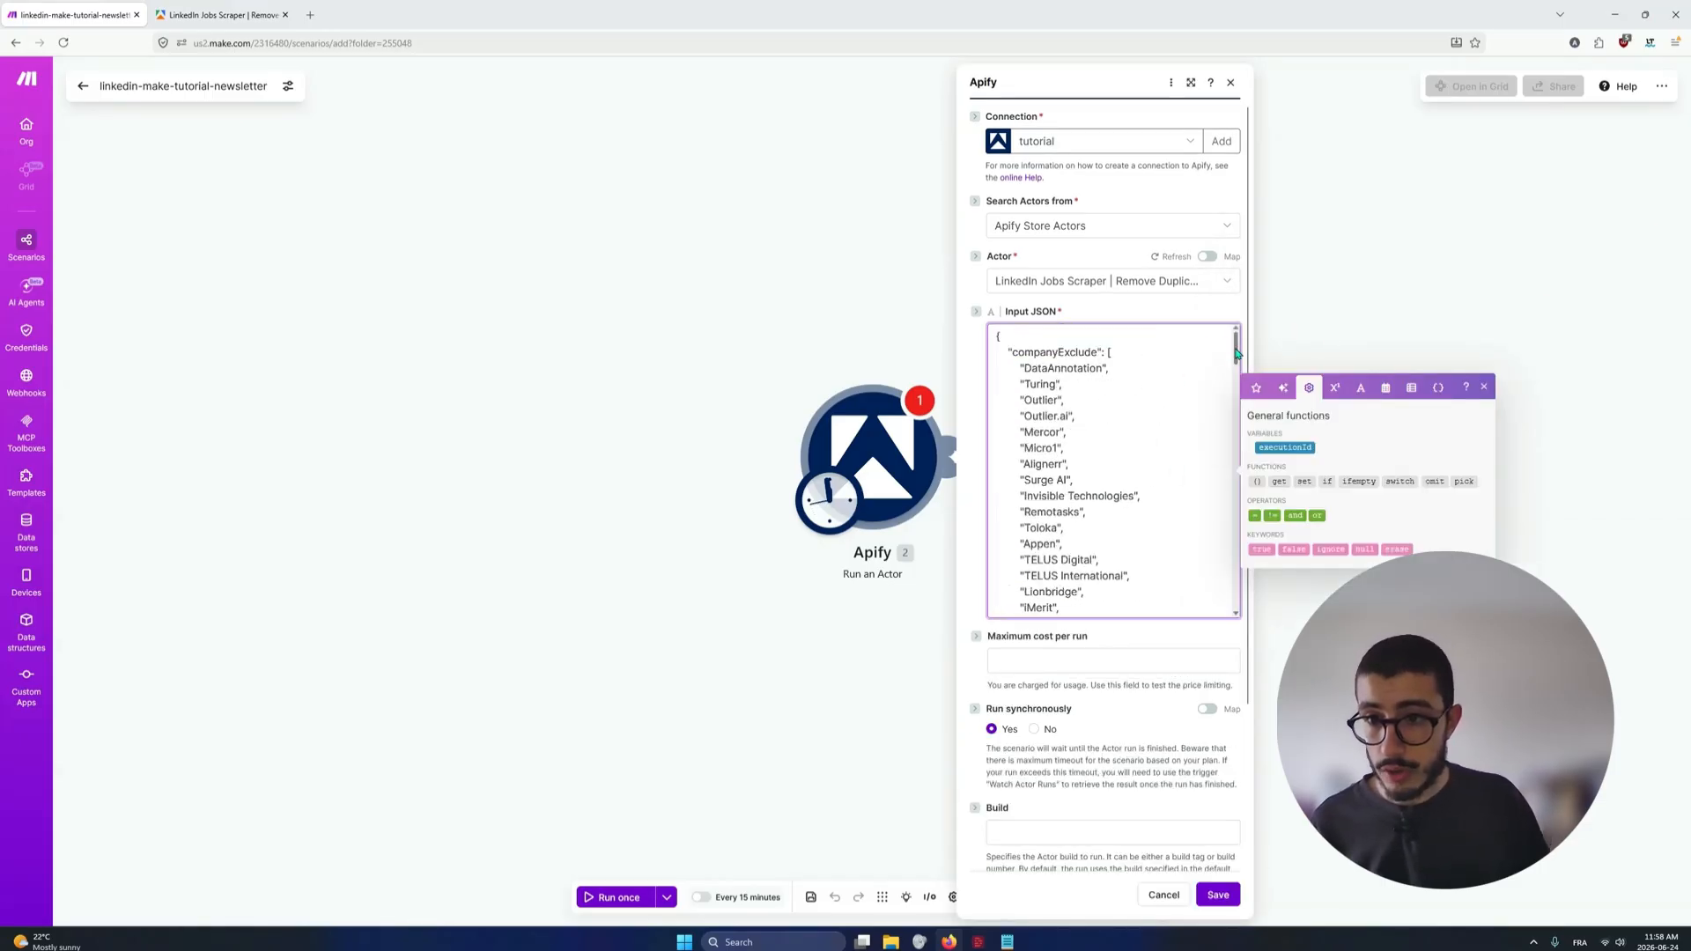
{"action": "left_click_drag", "start_coordinate": [1235, 354], "coordinate": [1218, 608]}
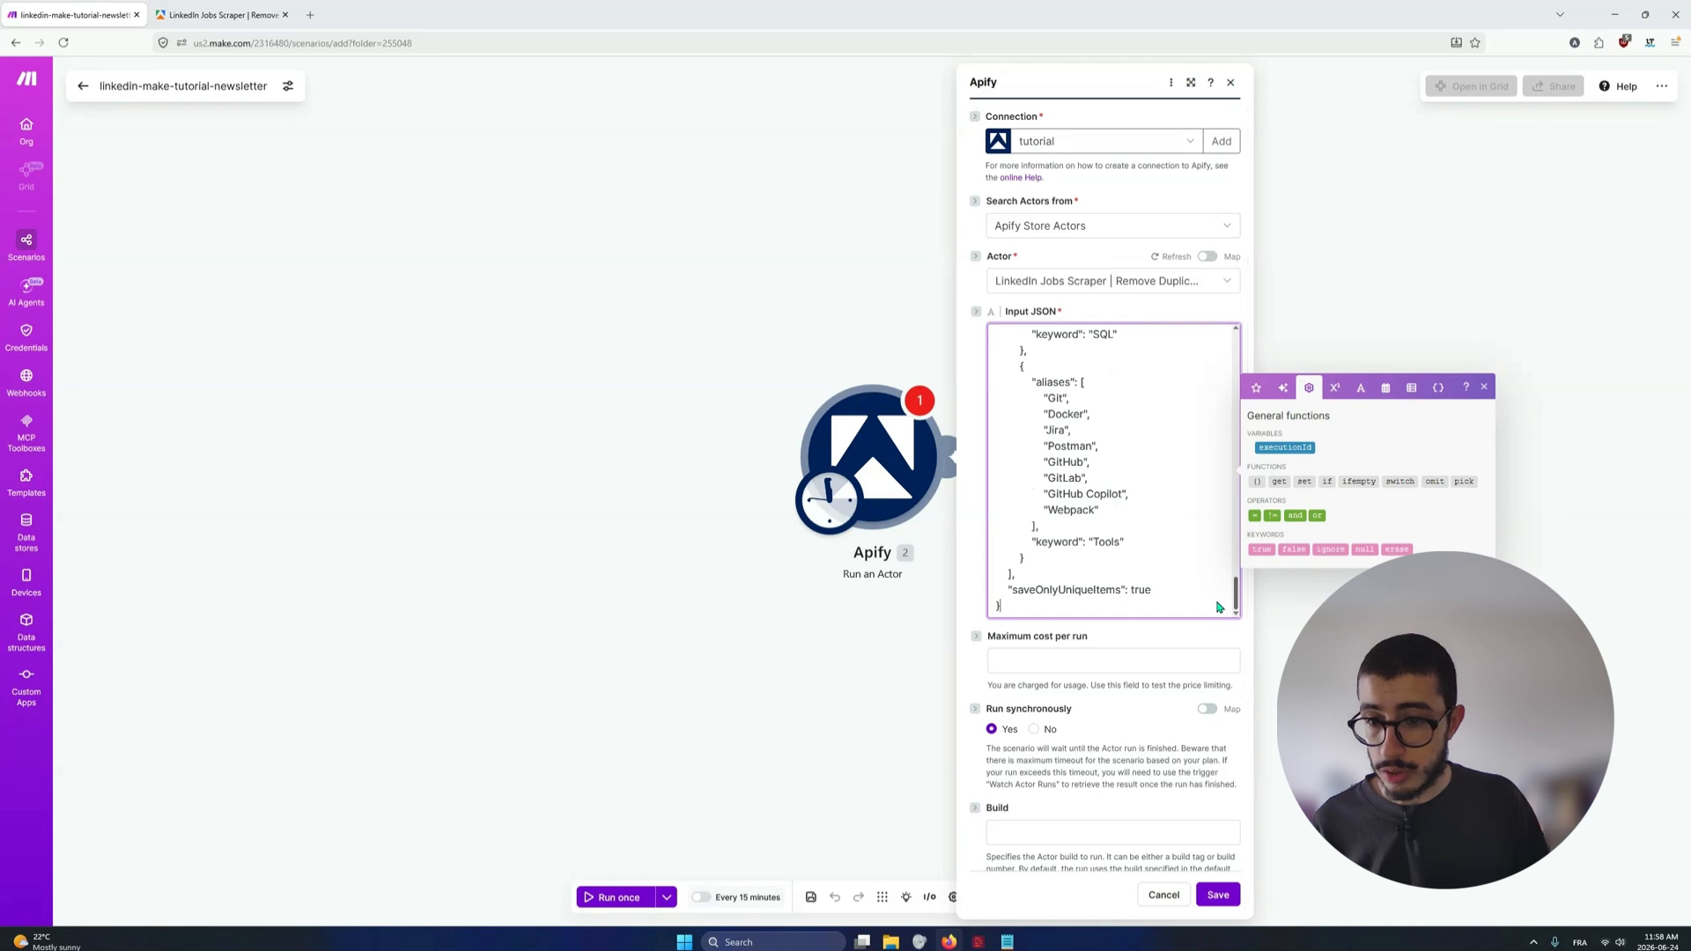
{"action": "left_click", "coordinate": [1217, 895]}
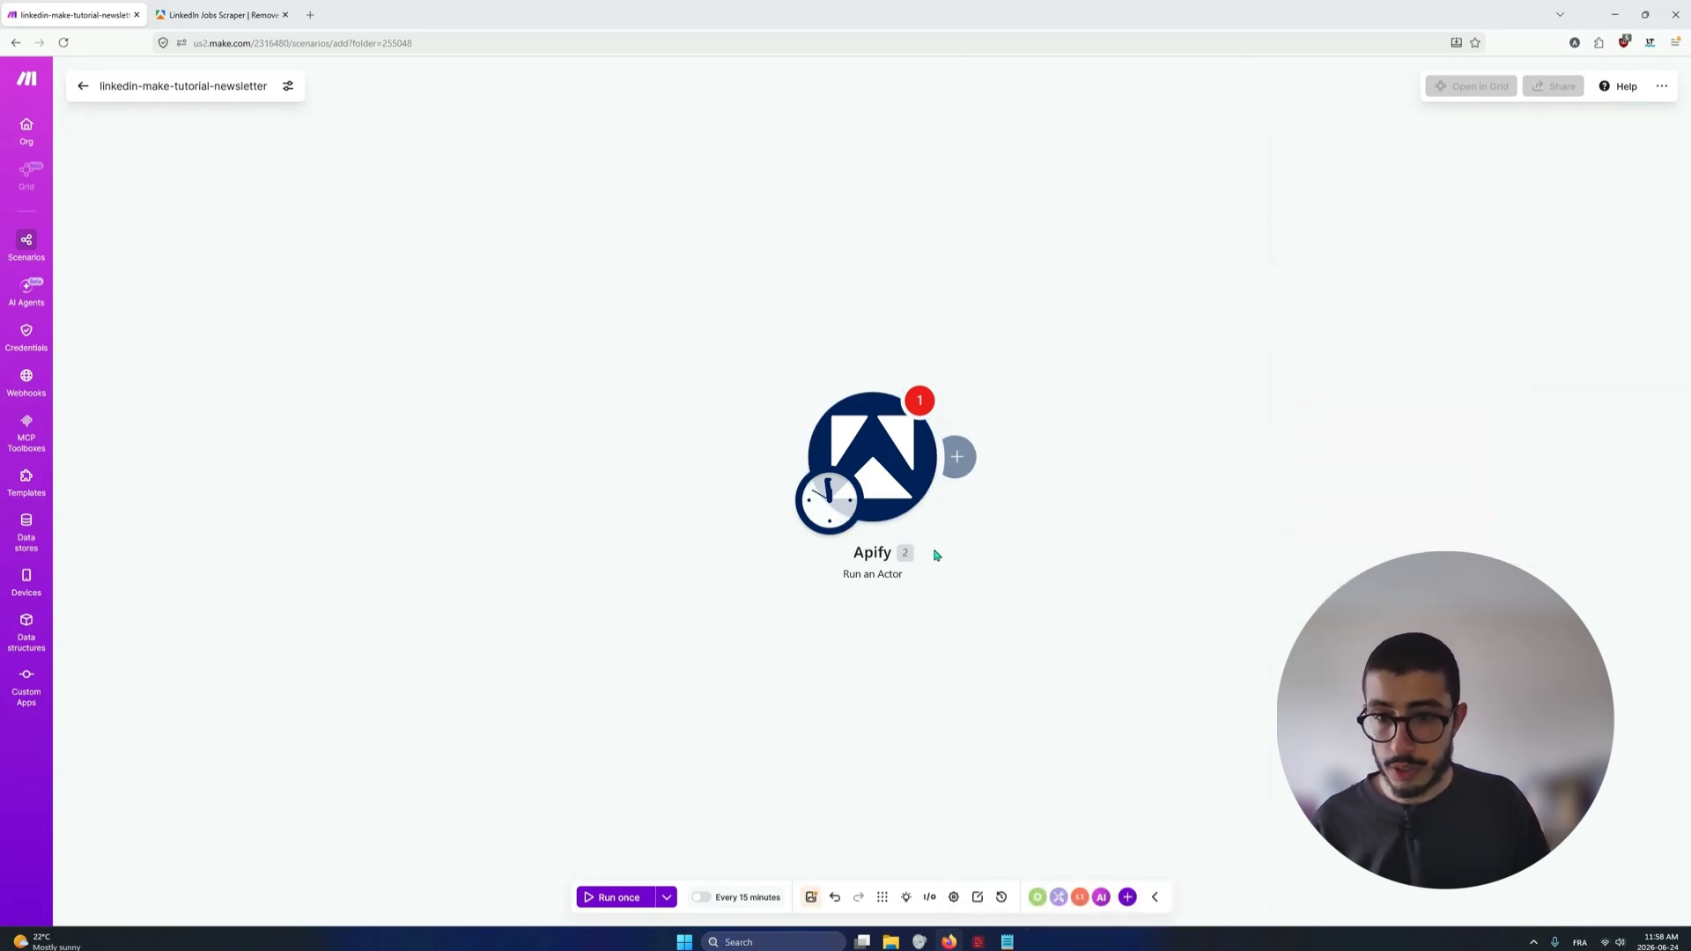
Reopen the Apify module from its error message, check the Input JSON, and save both the module and the scenario
{"action": "left_click", "coordinate": [823, 401]}
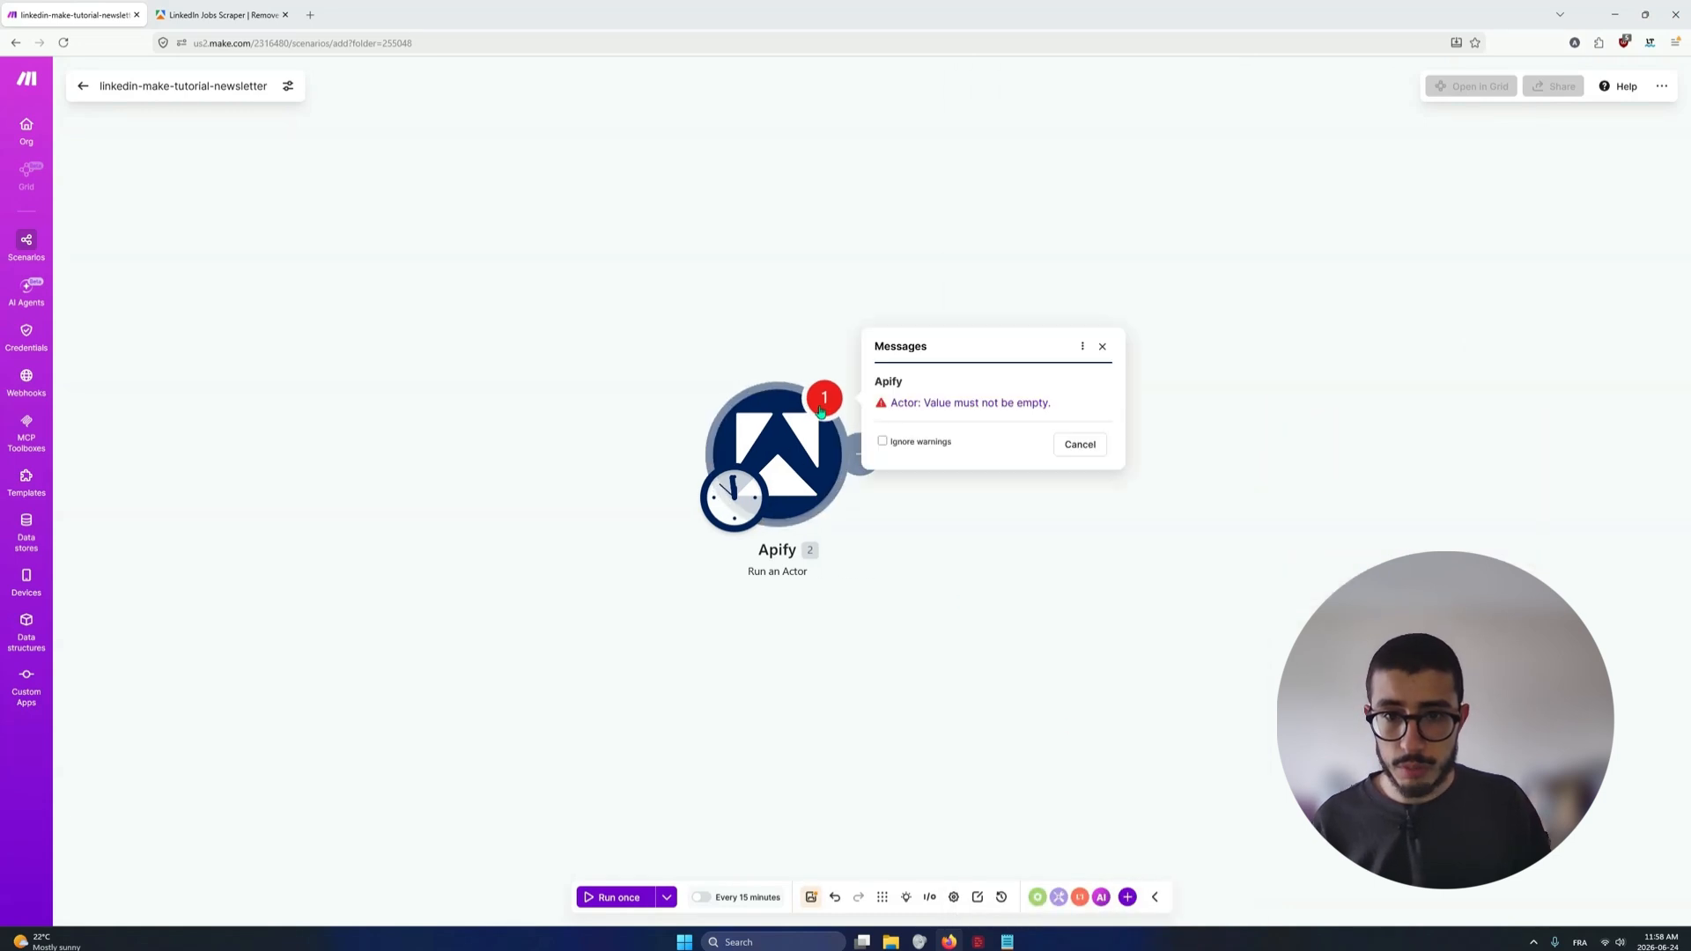
{"action": "left_click", "coordinate": [971, 405]}
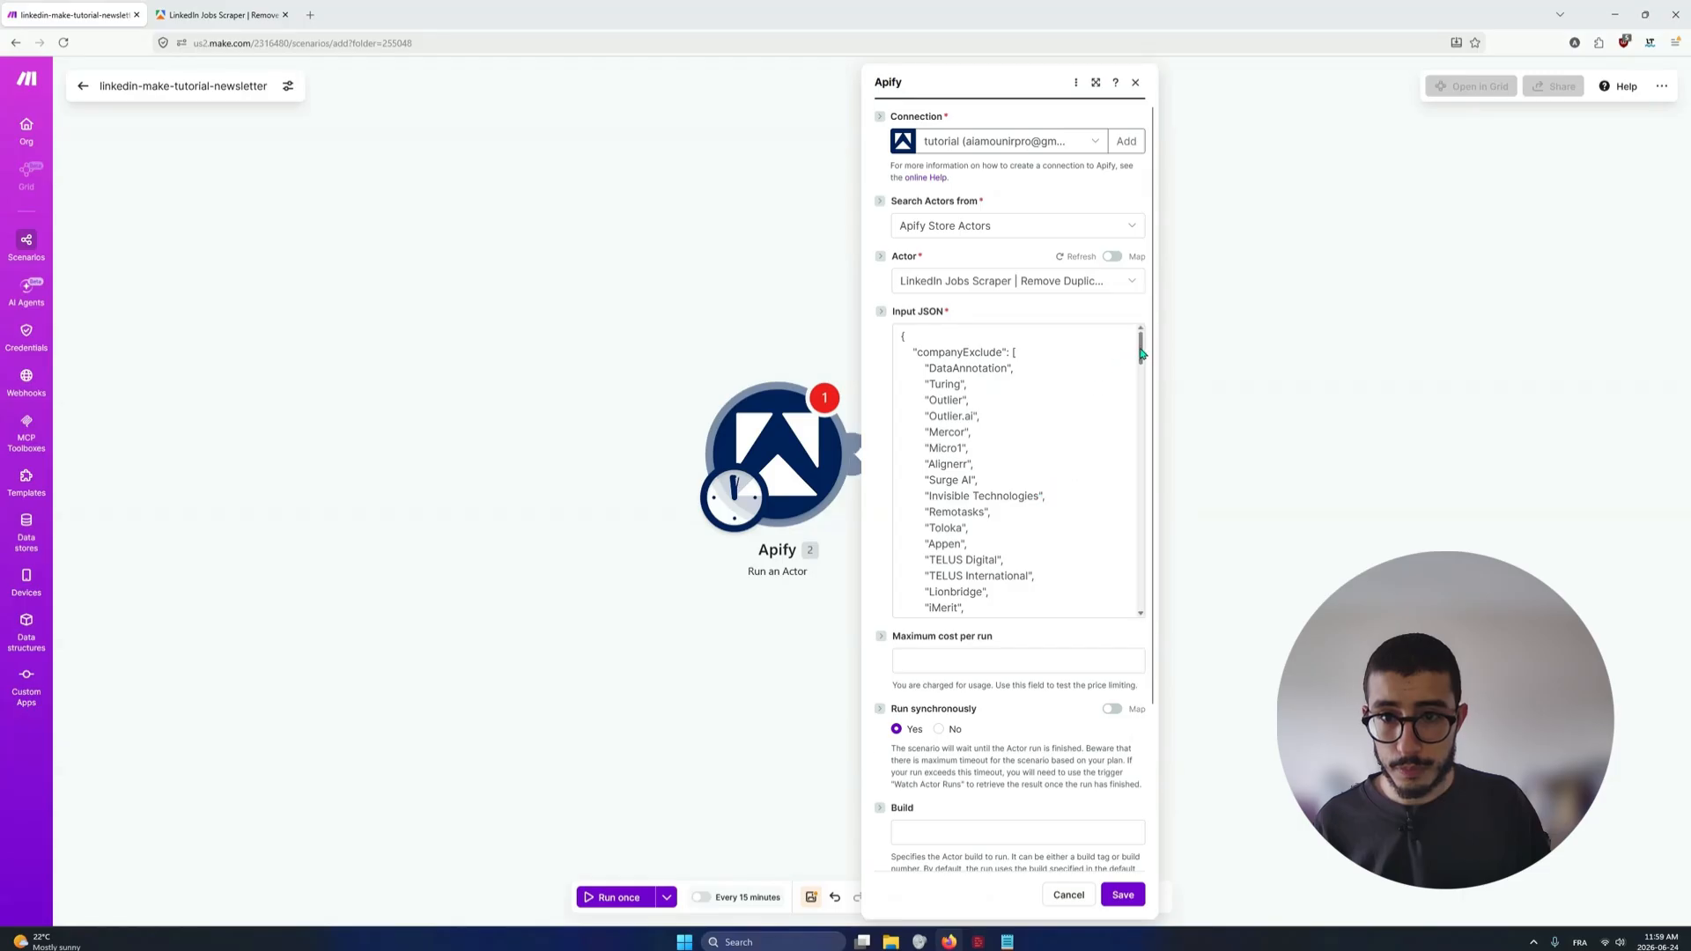
{"action": "left_click_drag", "start_coordinate": [1142, 354], "coordinate": [1089, 690]}
{"action": "scroll", "coordinate": [1089, 689], "scroll_direction": "down", "scroll_amount": 3}
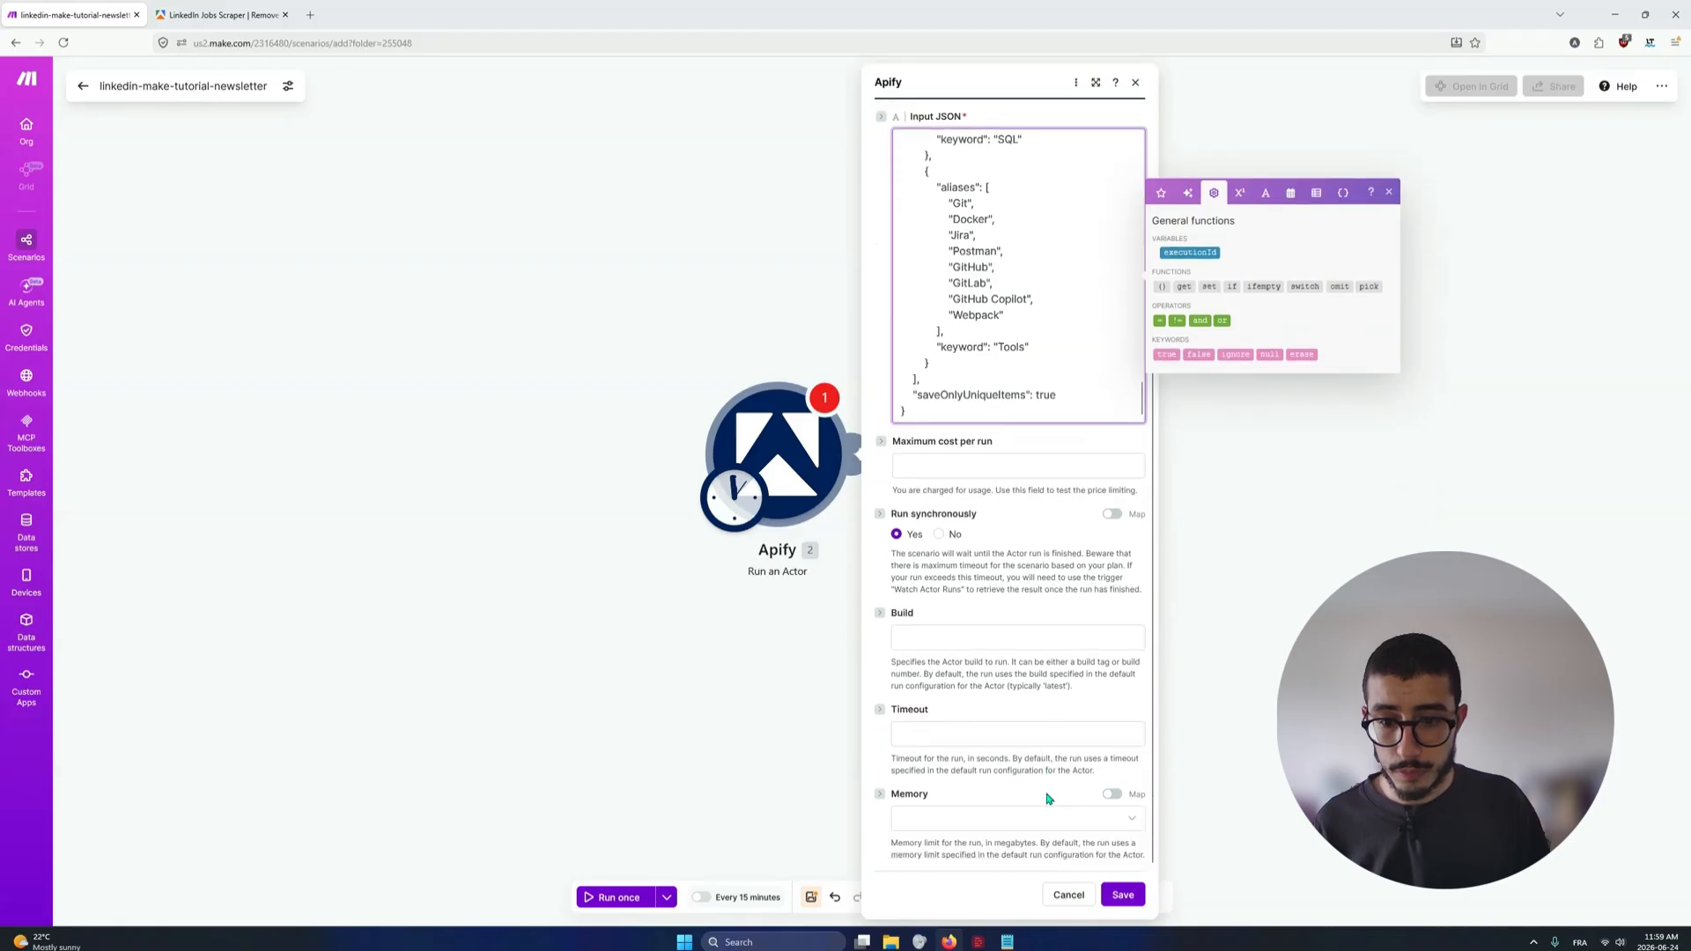
{"action": "left_click", "coordinate": [1117, 895]}
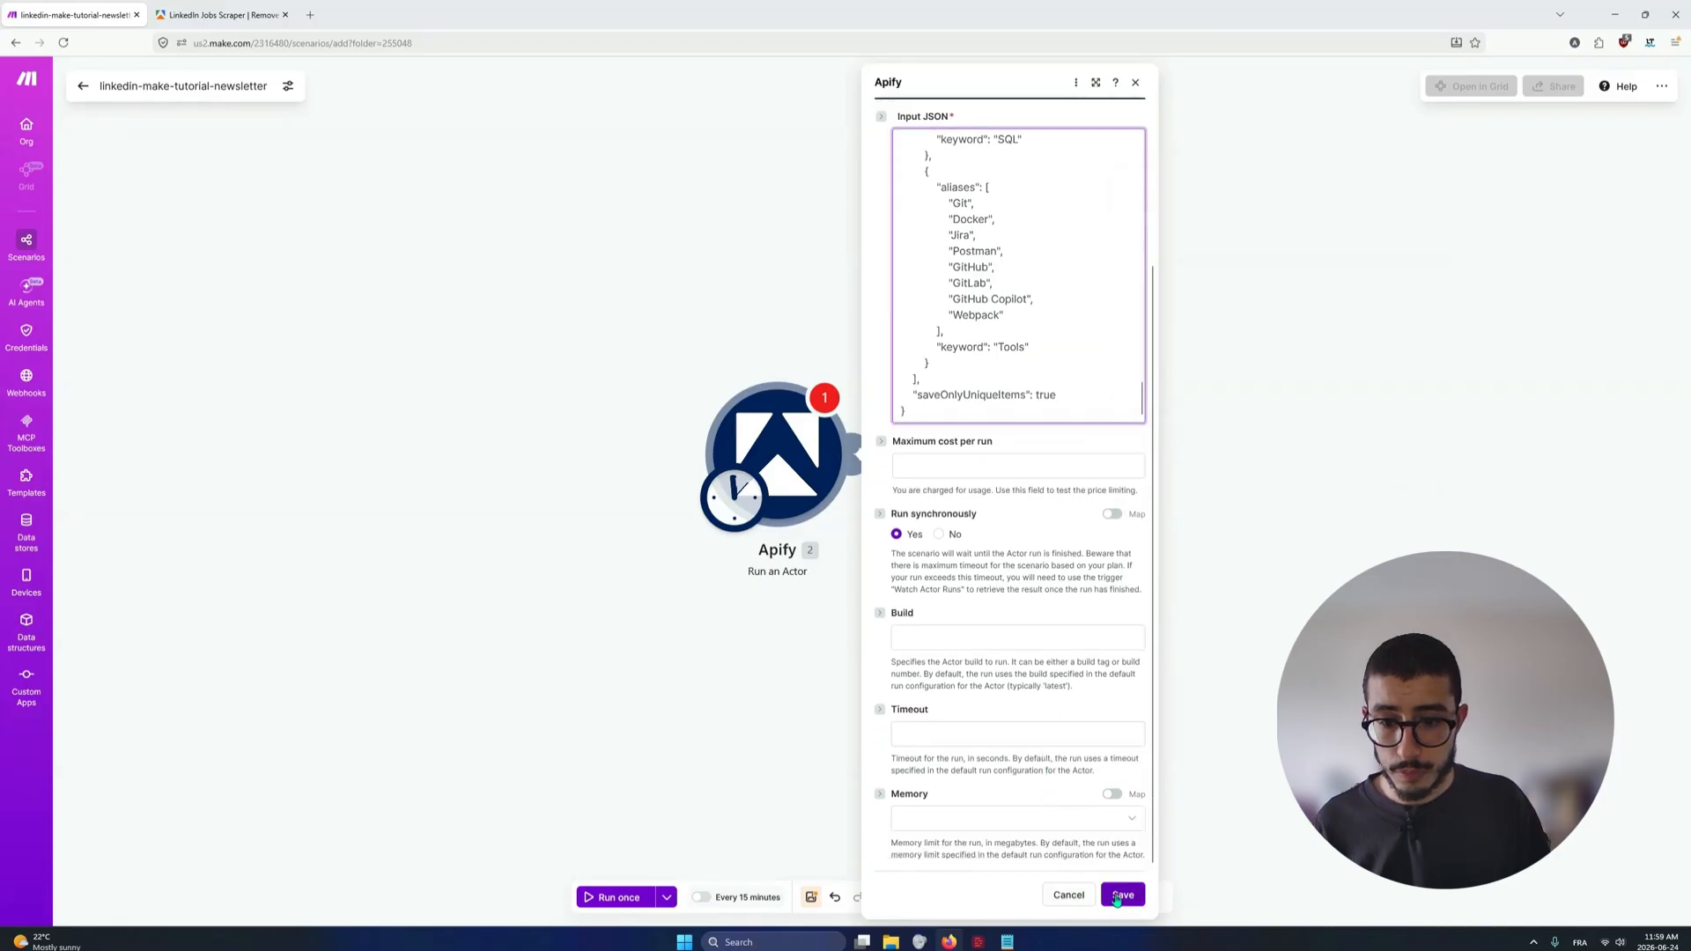
{"action": "left_click", "coordinate": [812, 896]}
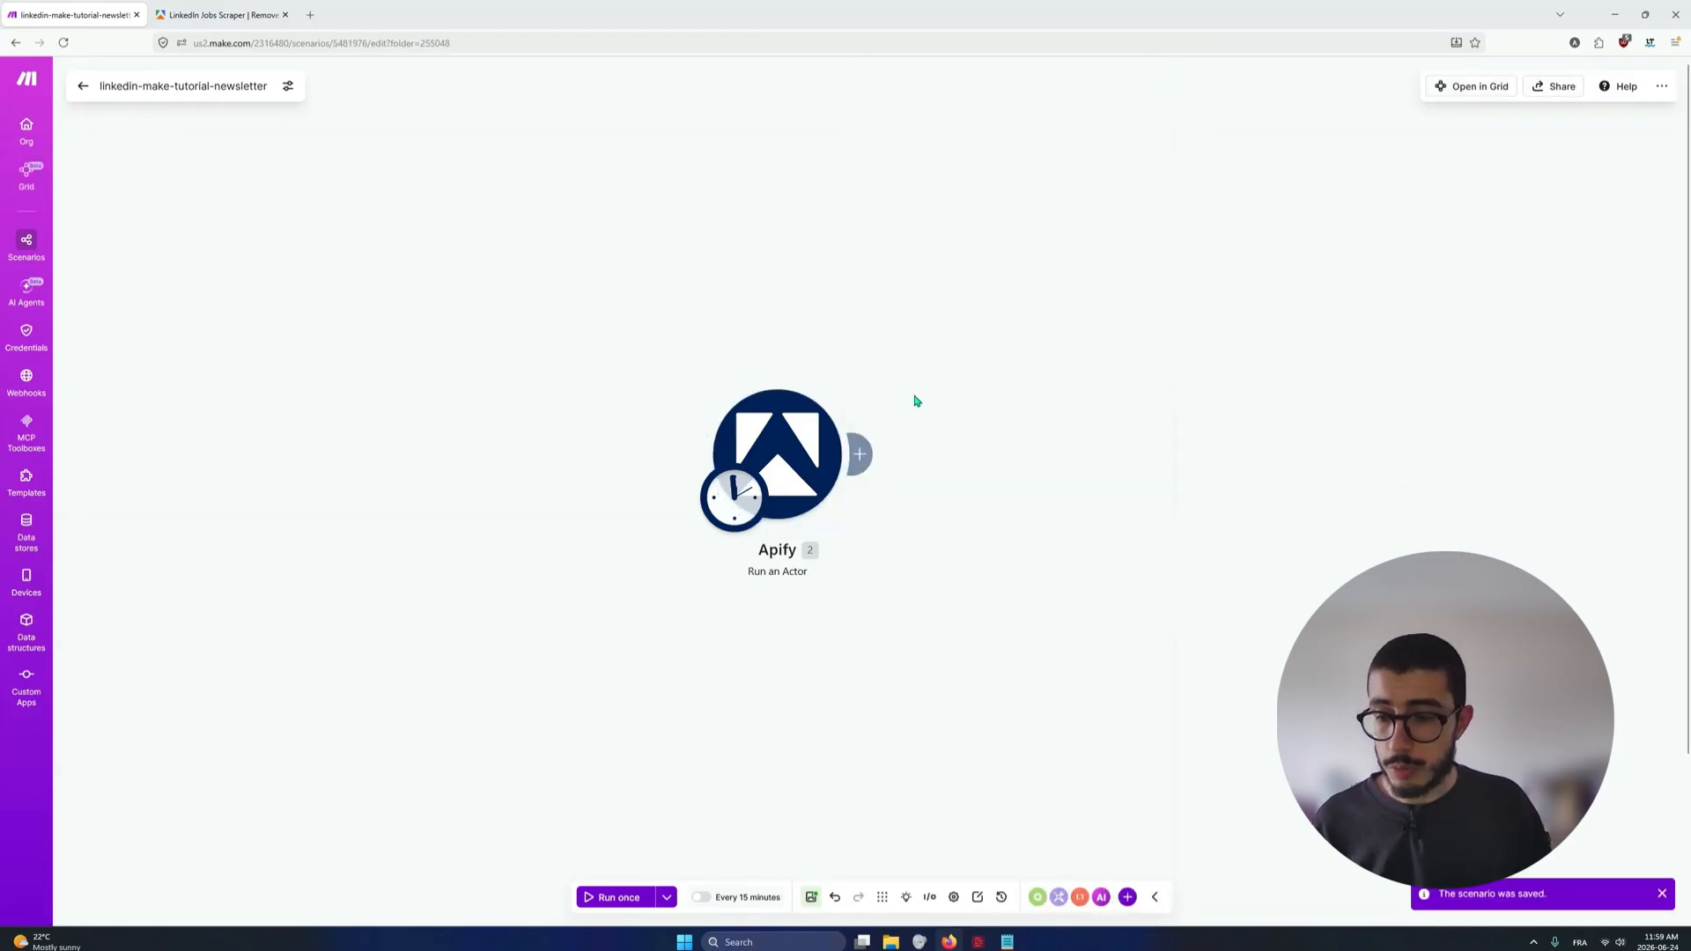
Add an Apify Get Dataset Items module after the Run an Actor module
{"action": "mouse_move", "coordinate": [861, 453]}
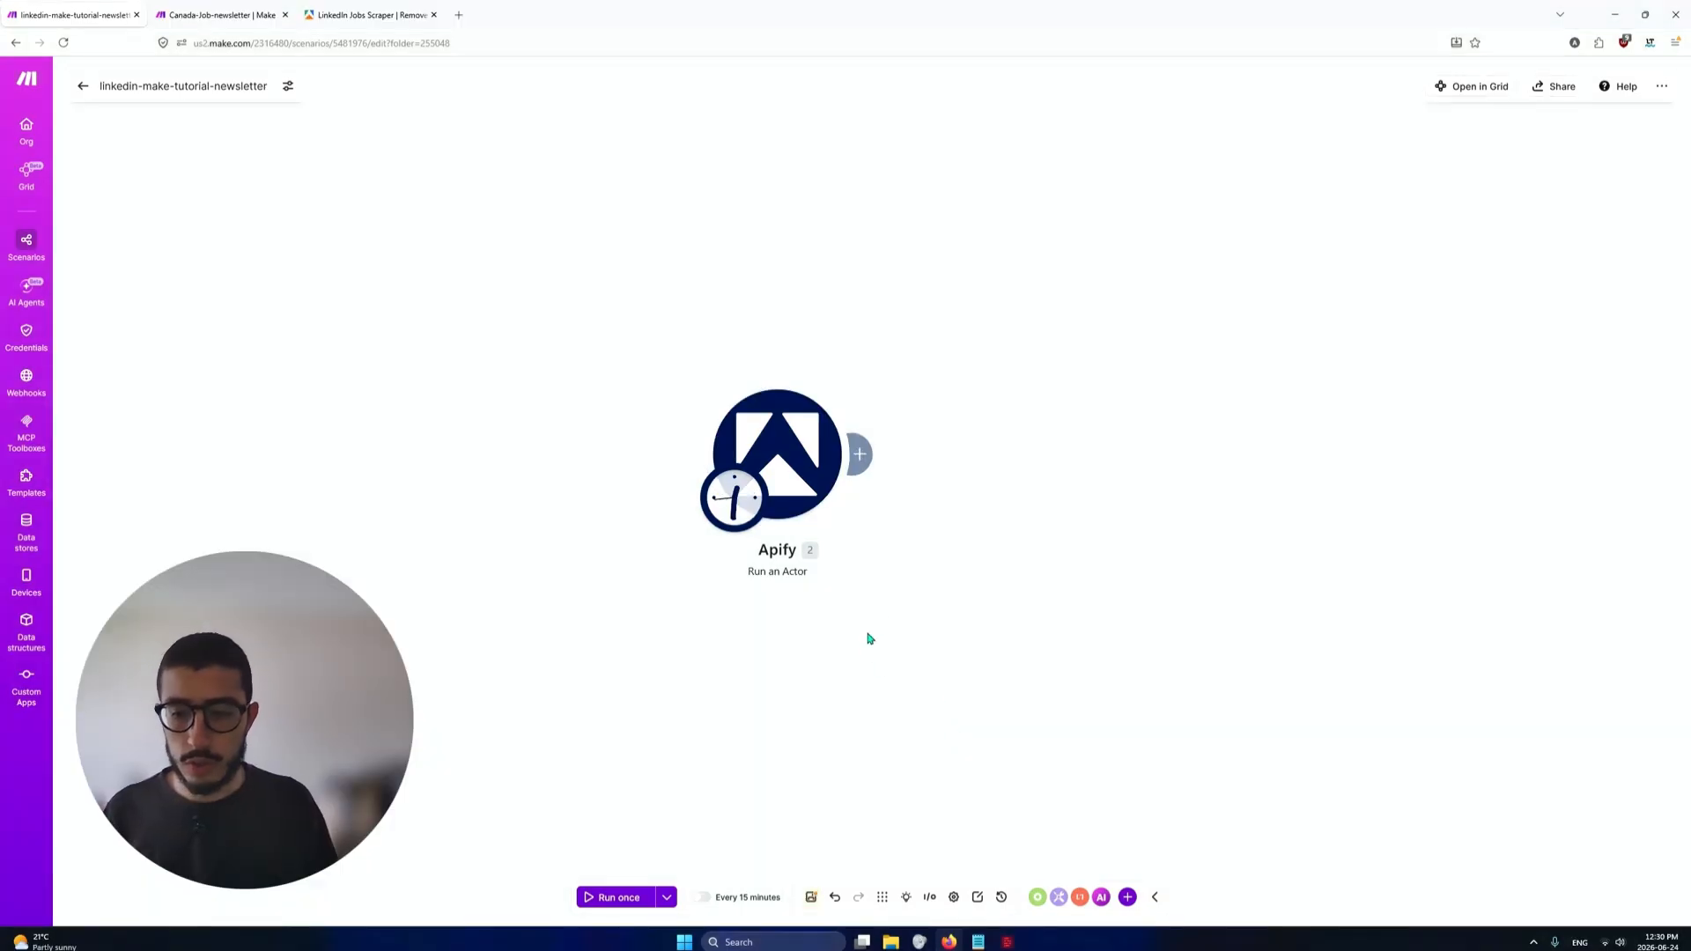
{"action": "mouse_move", "coordinate": [861, 451]}
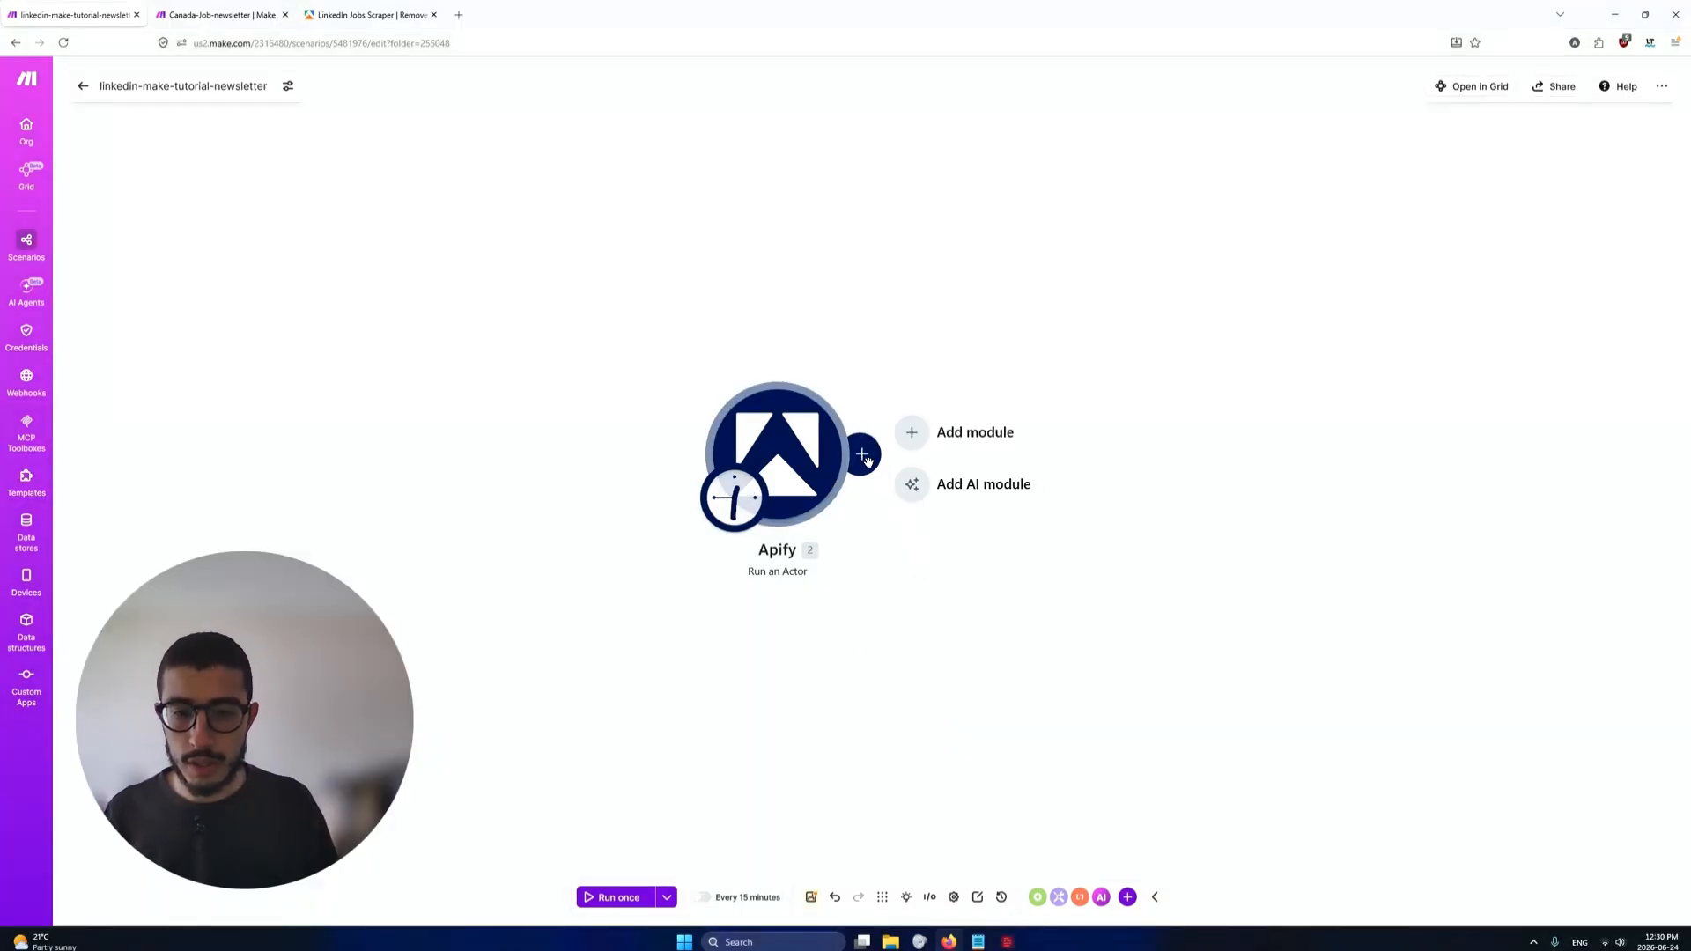
{"action": "left_click", "coordinate": [922, 448]}
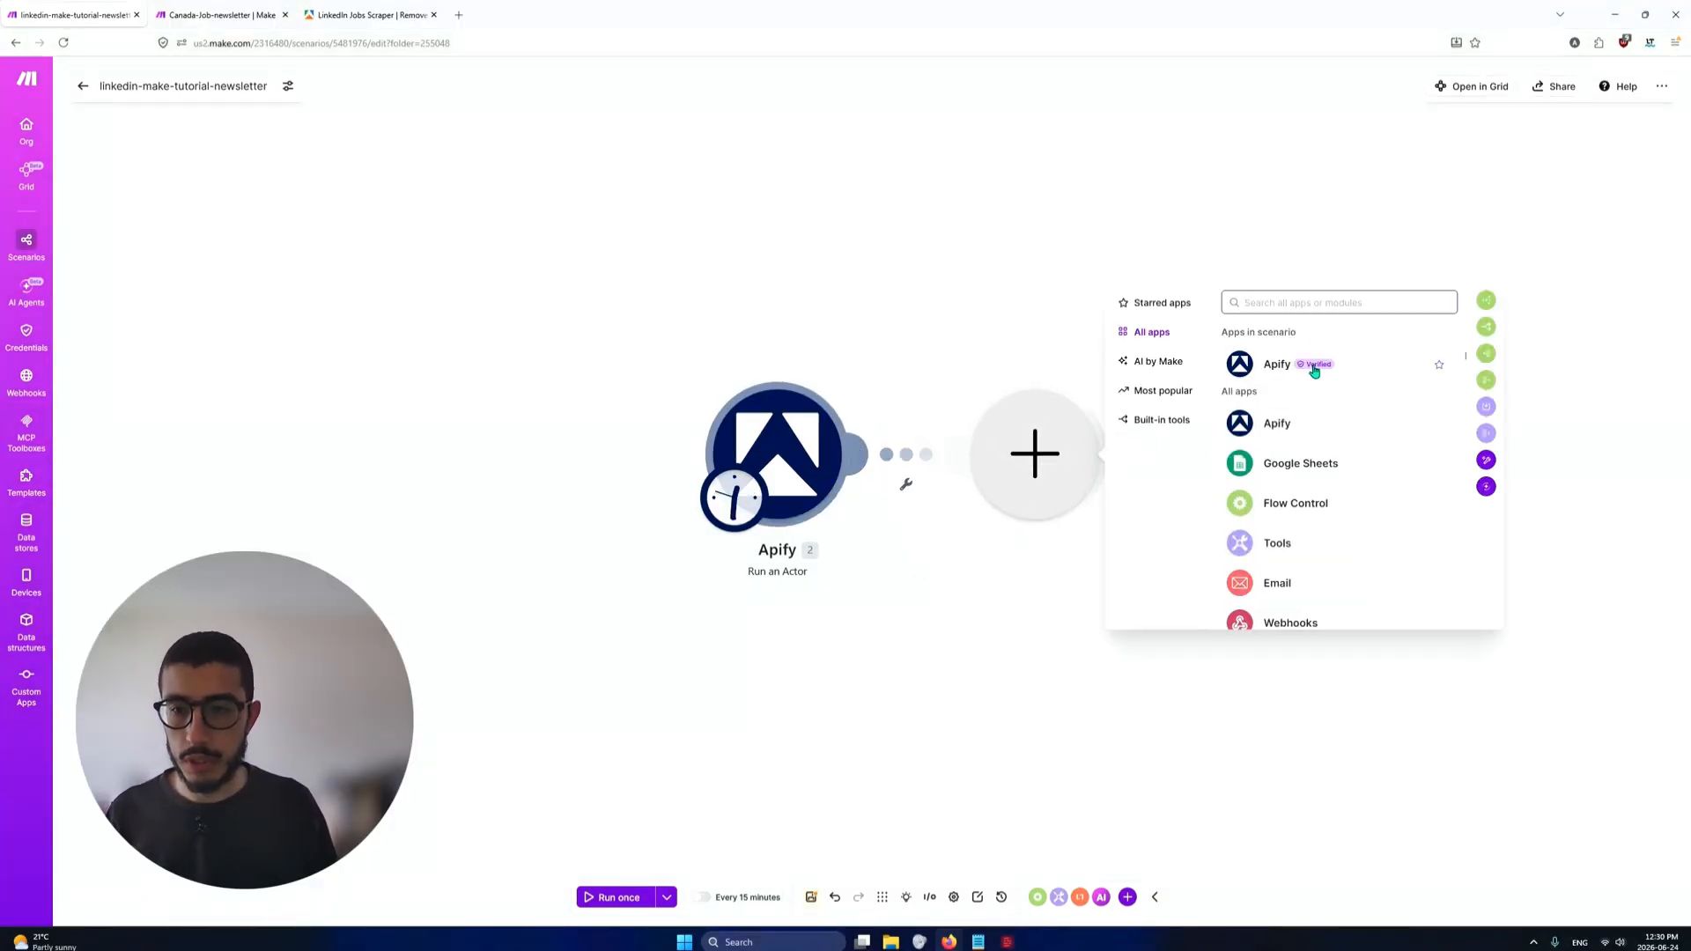
{"action": "type", "text": "apify"}
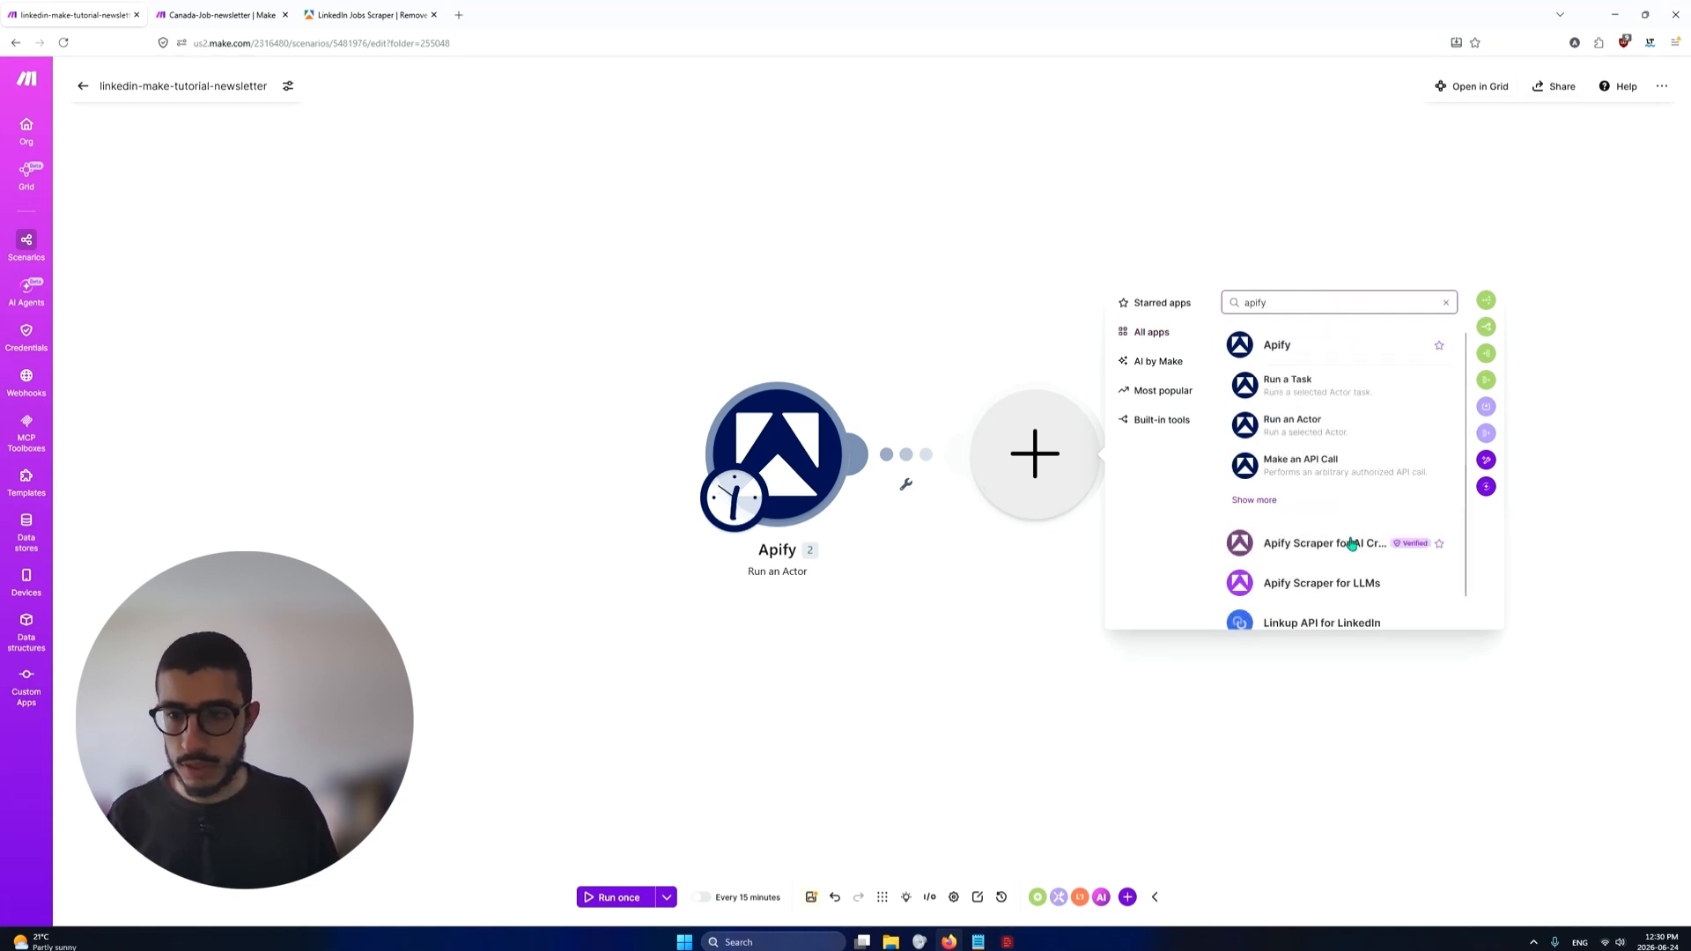
{"action": "left_click", "coordinate": [1346, 543]}
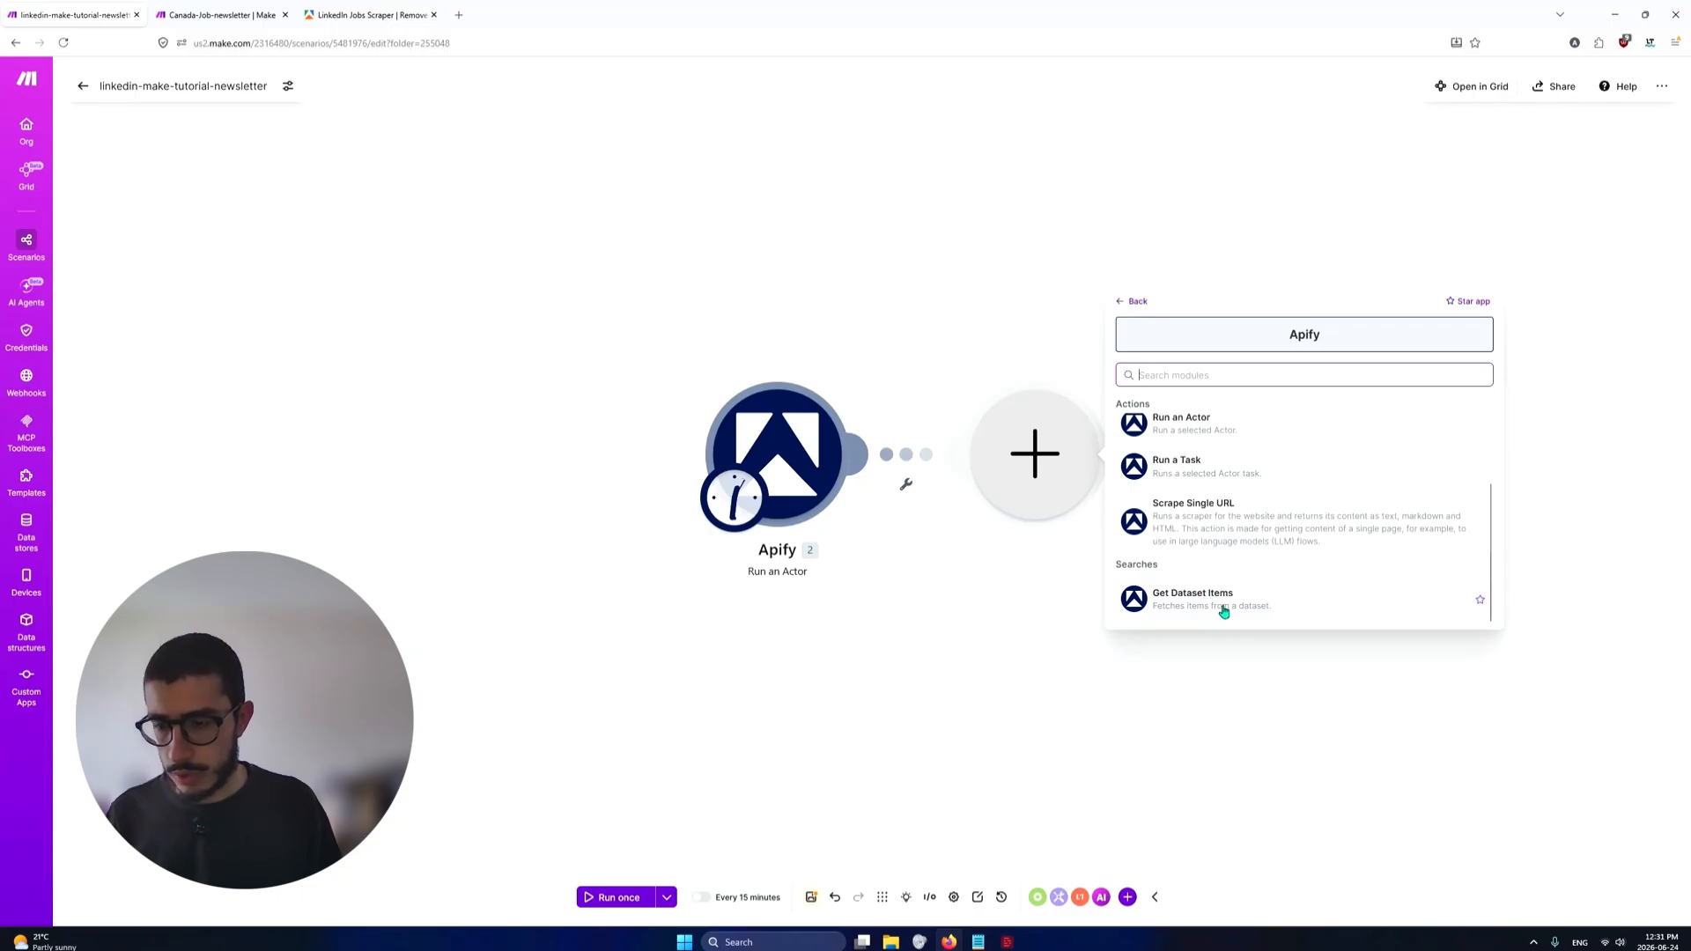
{"action": "left_click", "coordinate": [1226, 607]}
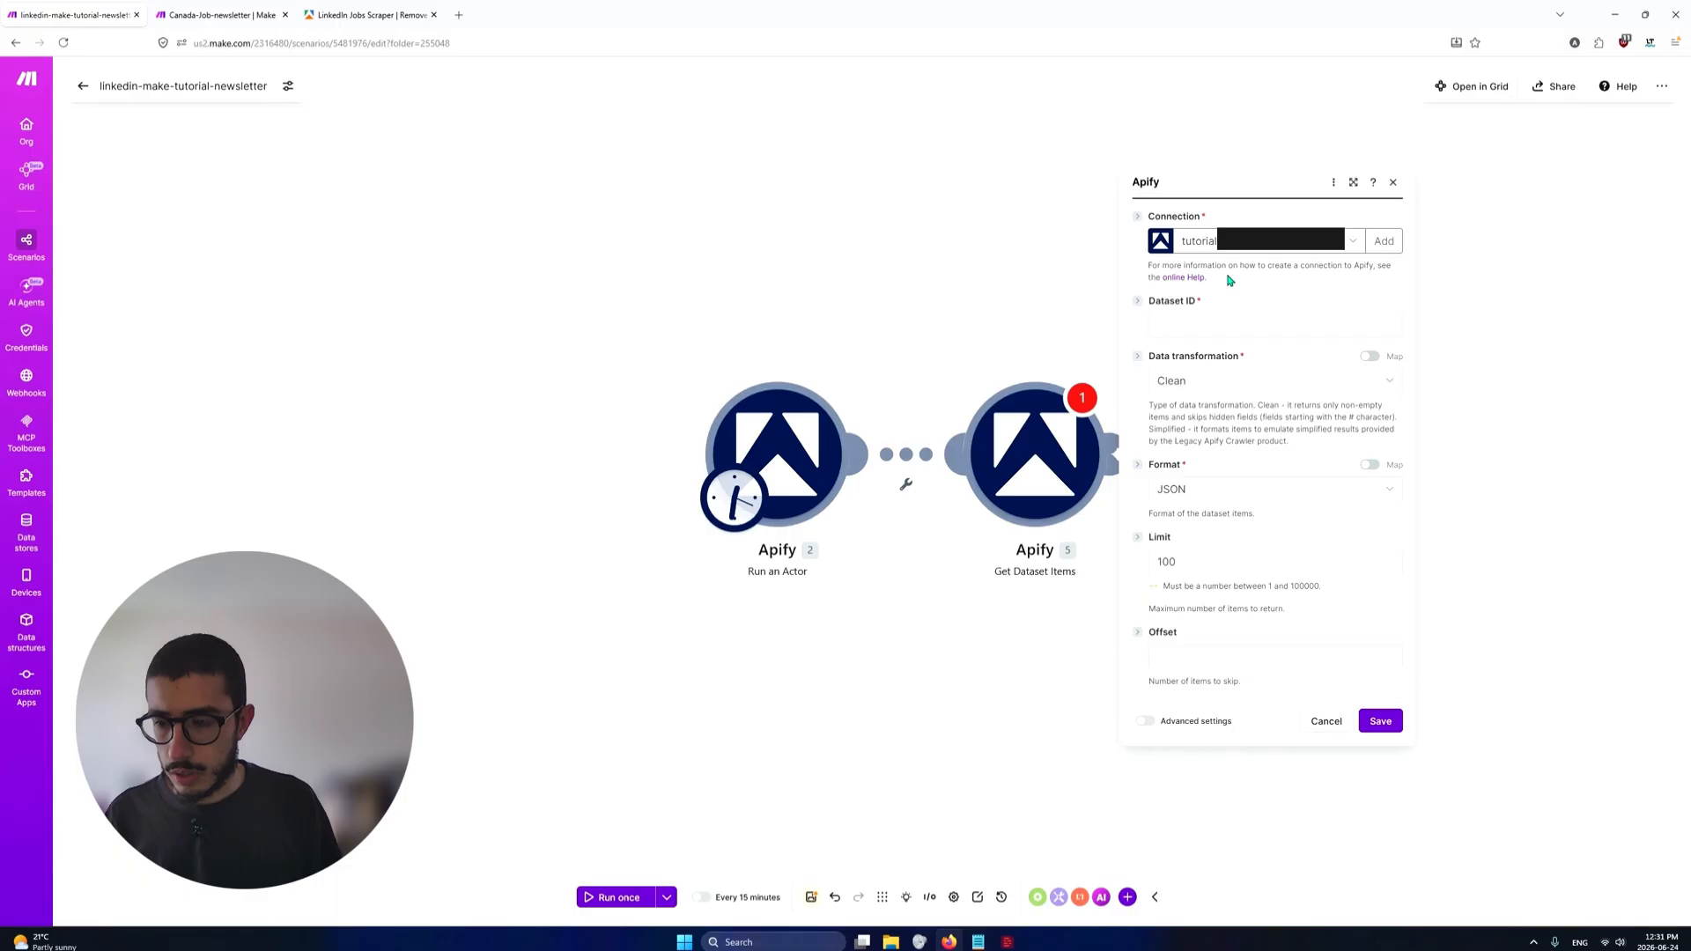
Select the tutorial connection and map the Dataset ID to defaultDatasetId from the Run an Actor module
{"action": "left_click", "coordinate": [1353, 241]}
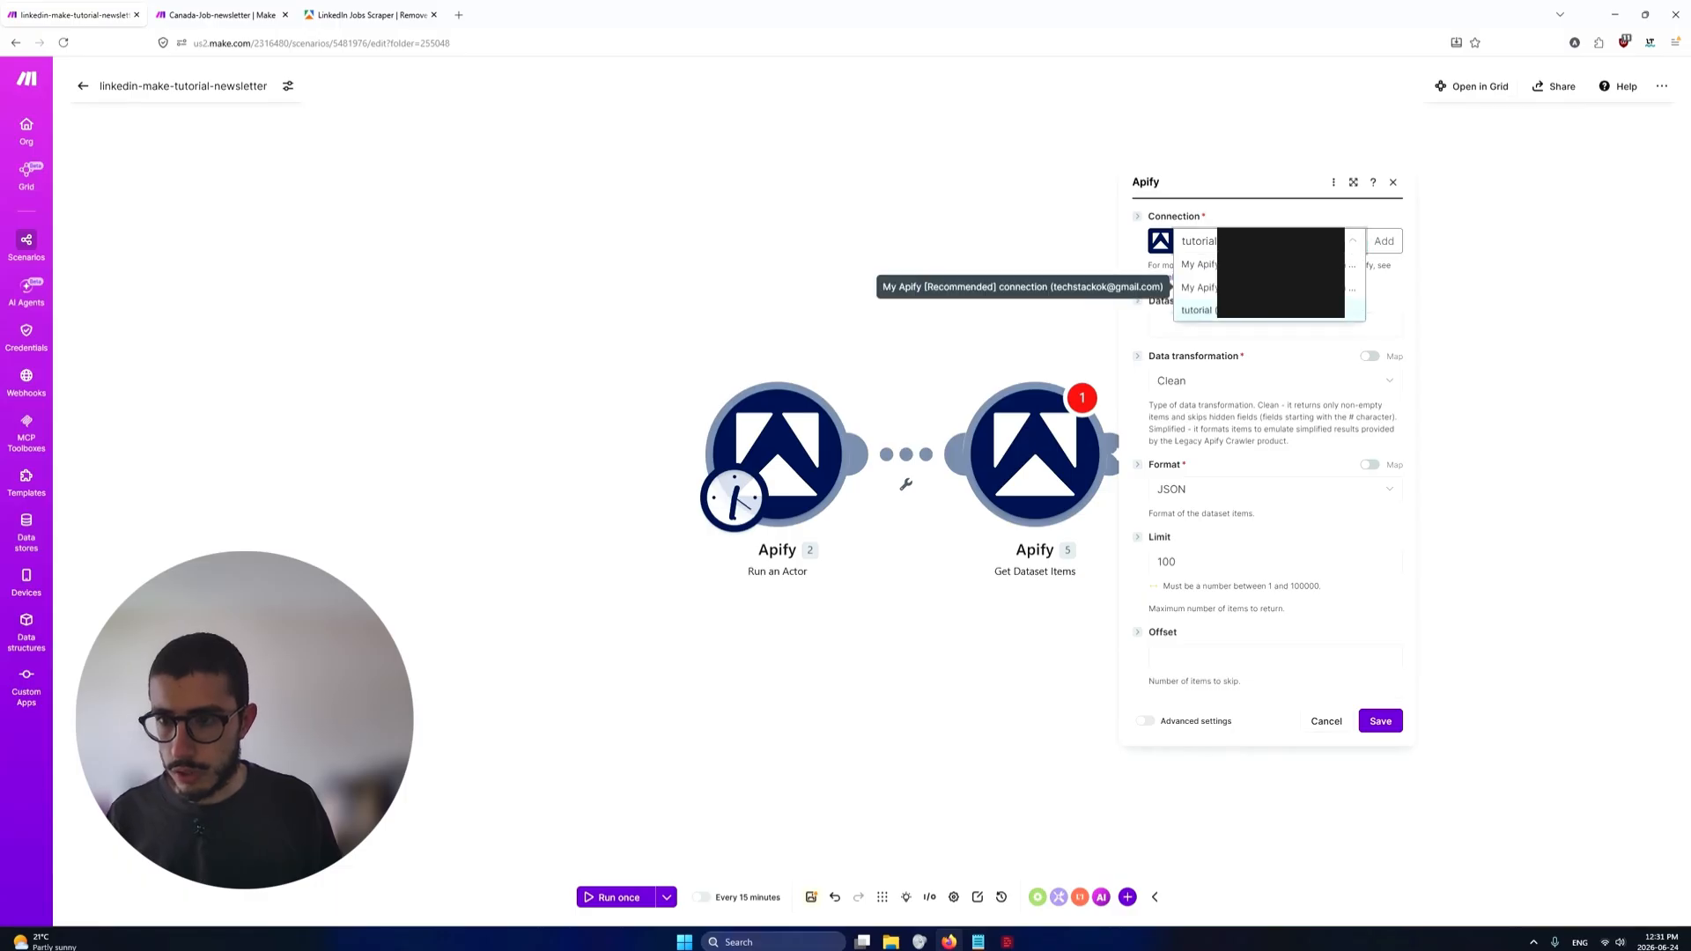
{"action": "left_click", "coordinate": [1211, 310]}
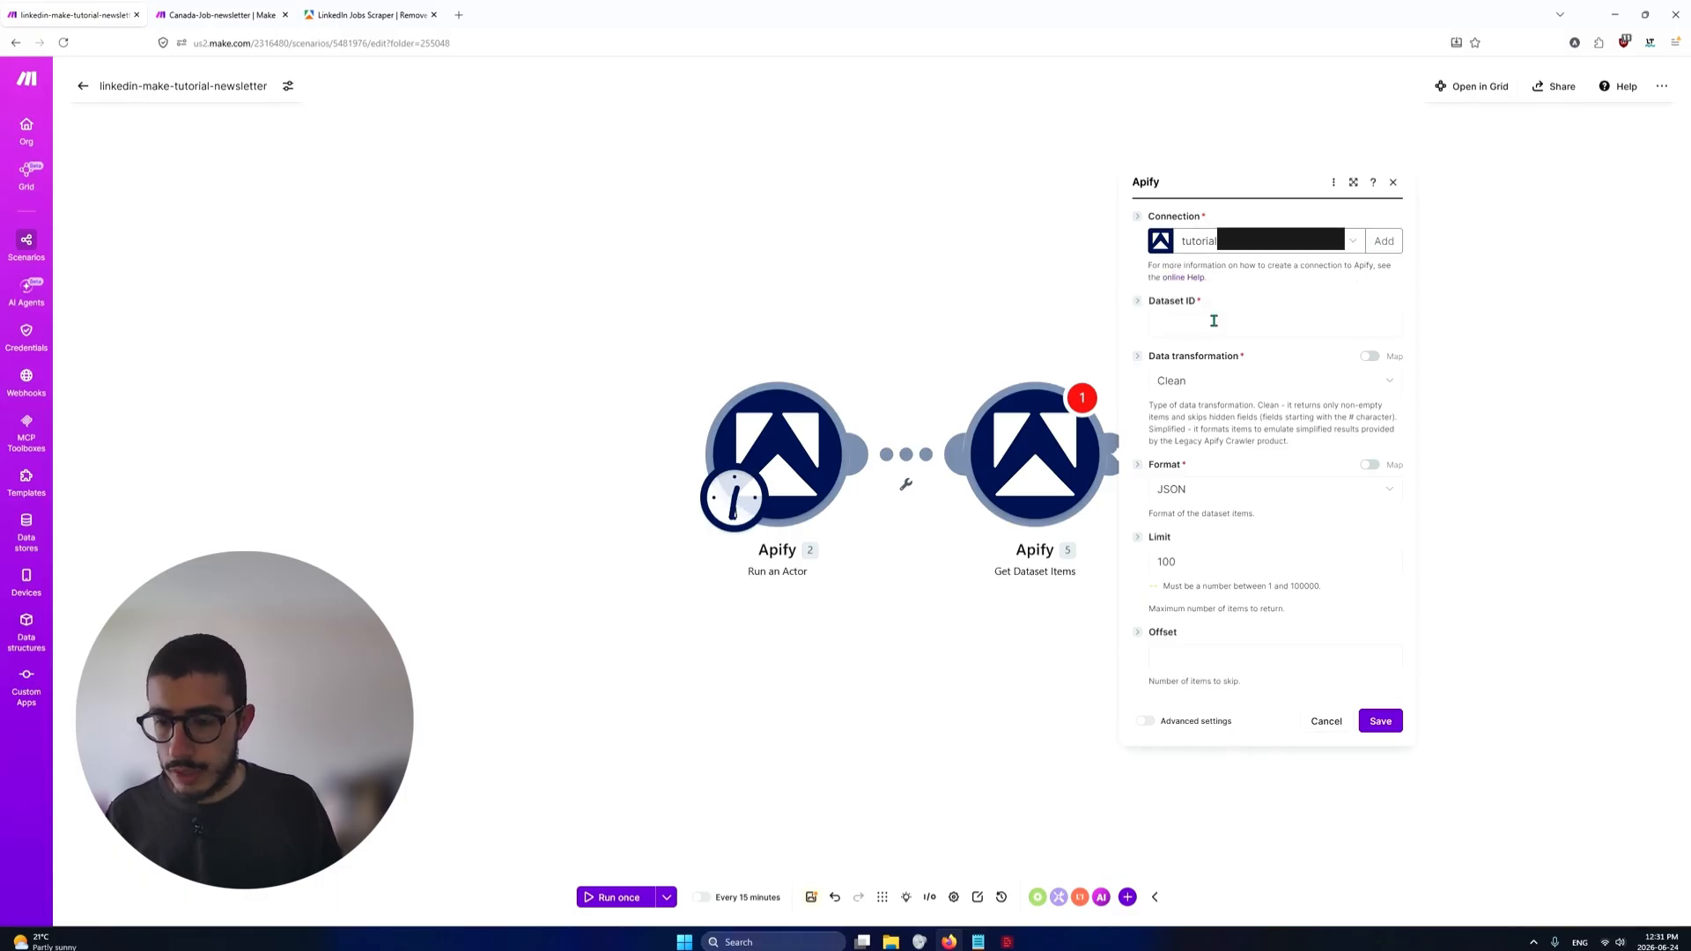
{"action": "left_click", "coordinate": [1214, 321]}
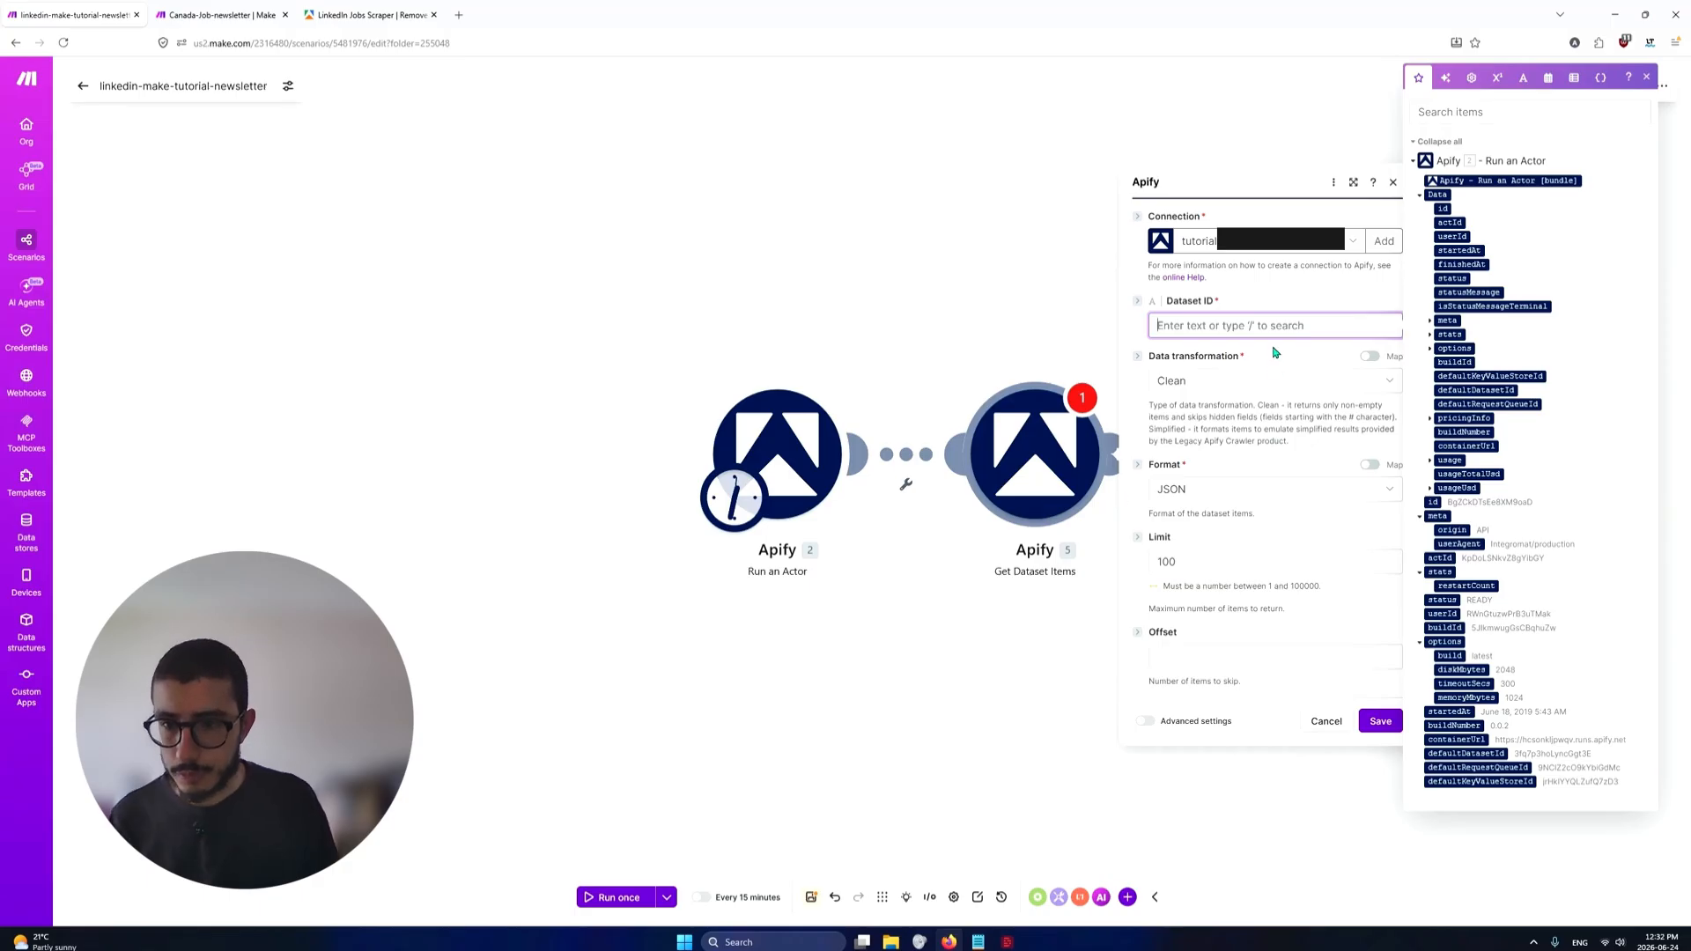
{"action": "type", "text": "/"}
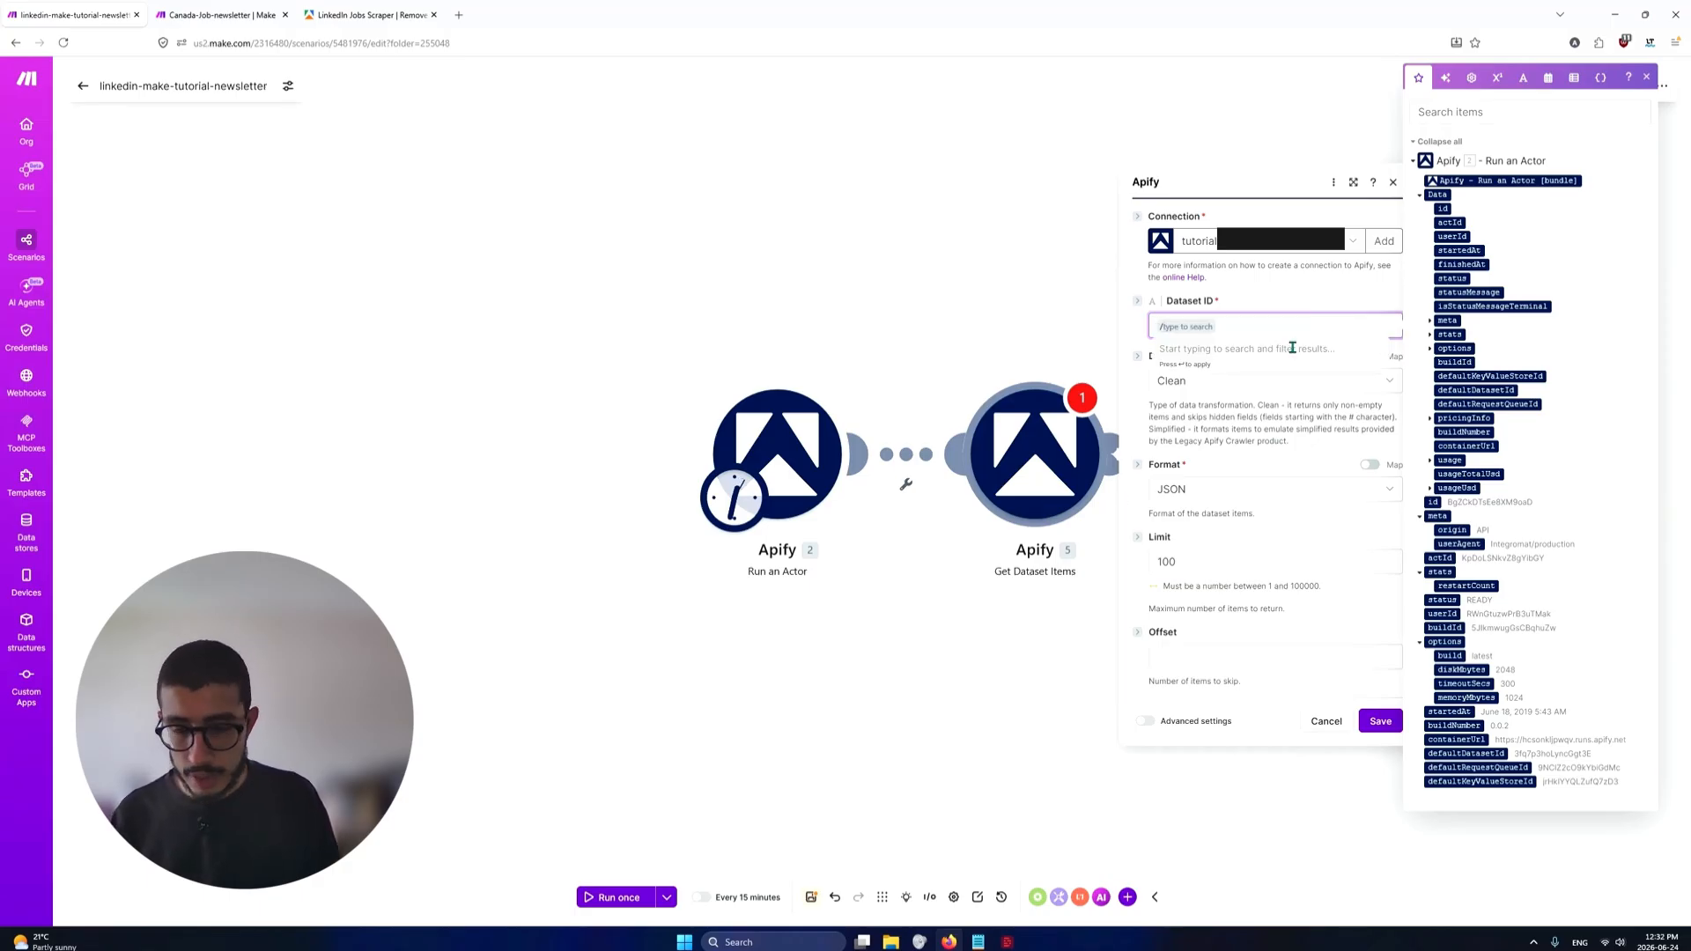
{"action": "type", "text": "defau"}
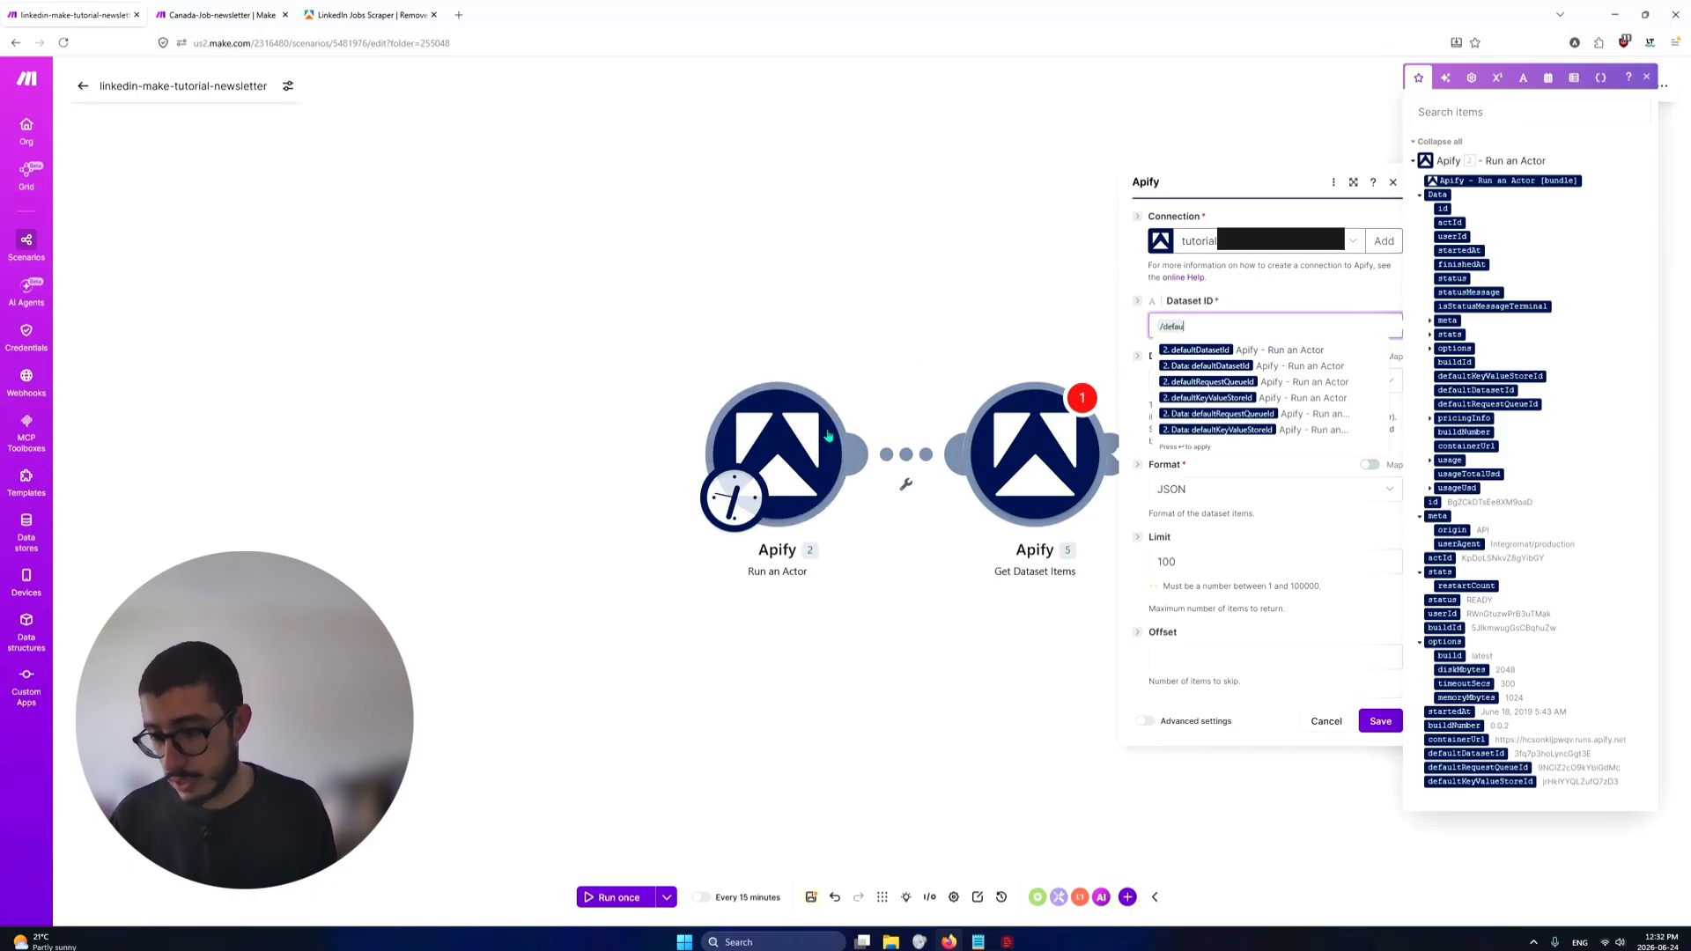
{"action": "left_click", "coordinate": [1174, 354]}
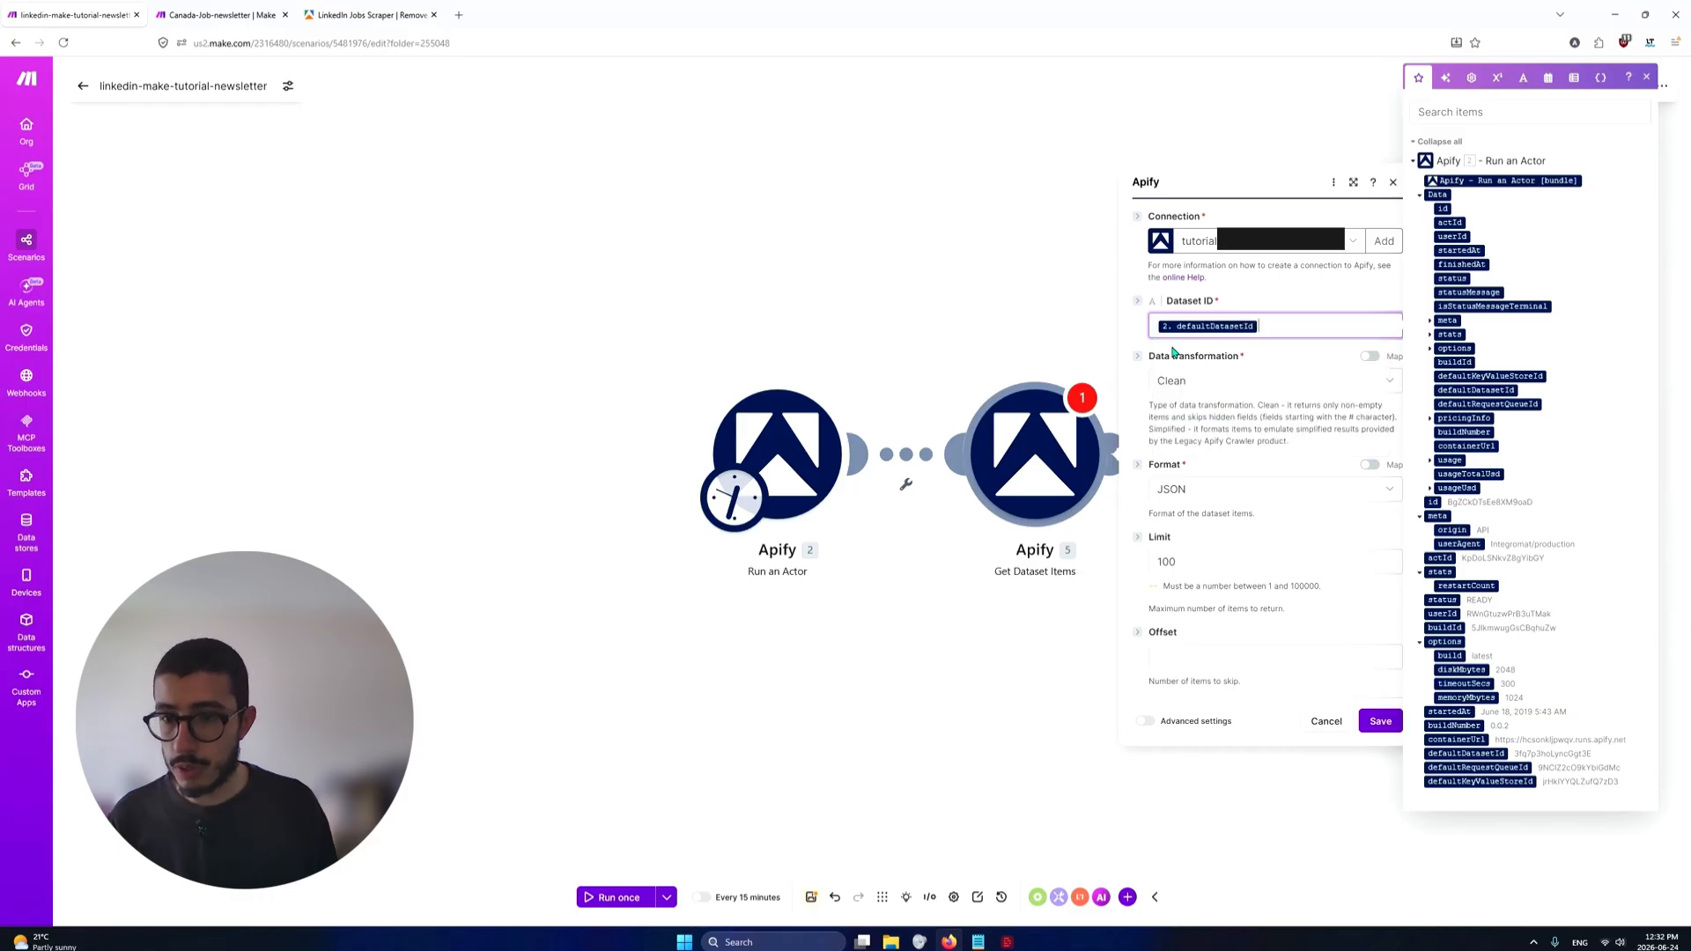
Review the Data transformation and Format options, keeping Clean and JSON selected
{"action": "left_click", "coordinate": [1245, 387]}
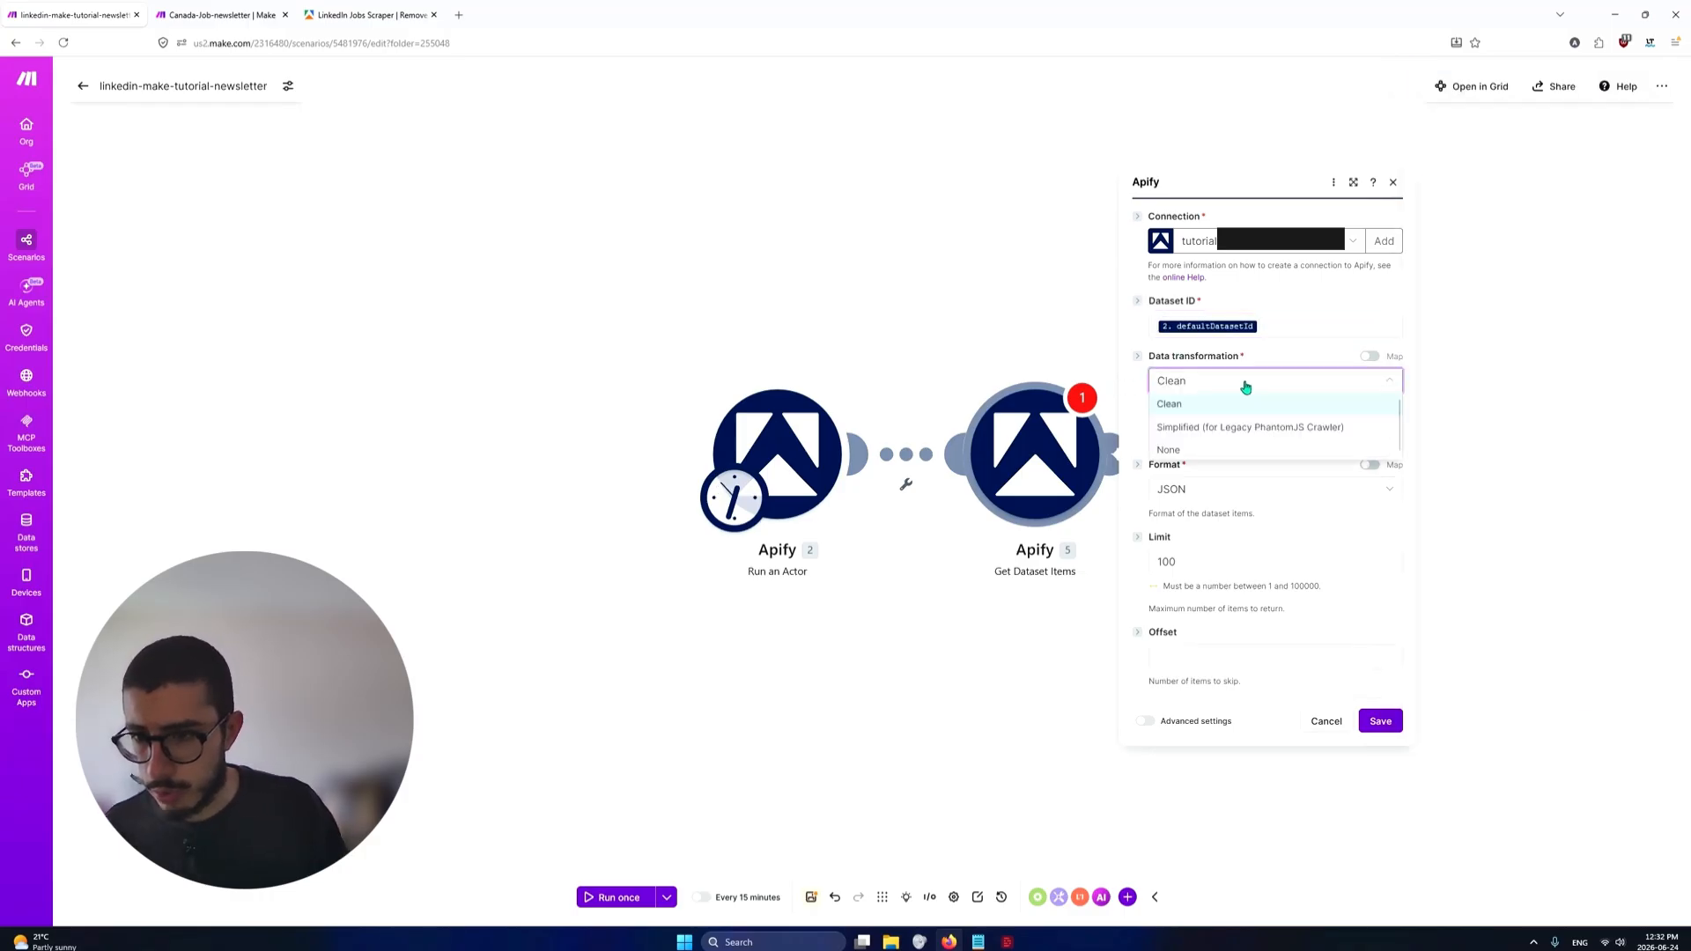
{"action": "left_click", "coordinate": [1389, 386]}
{"action": "left_click", "coordinate": [1230, 498]}
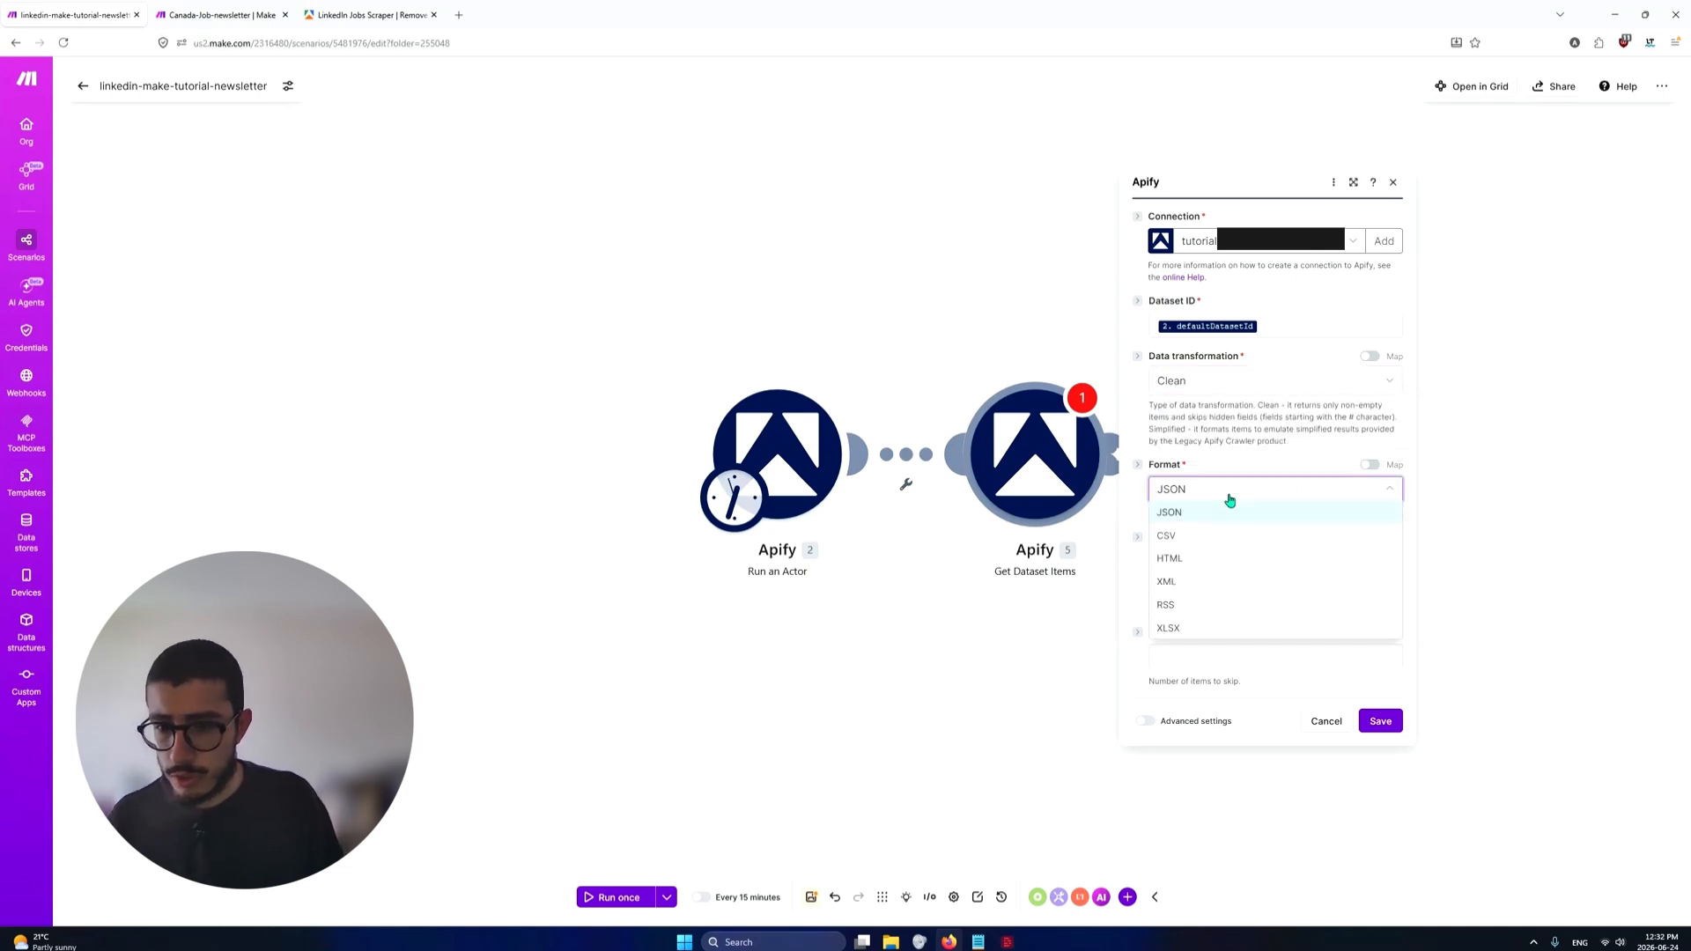
{"action": "left_click", "coordinate": [1229, 501]}
Set the Get Dataset Items limit to 100000 and save the module settings
{"action": "double_click", "coordinate": [1180, 562]}
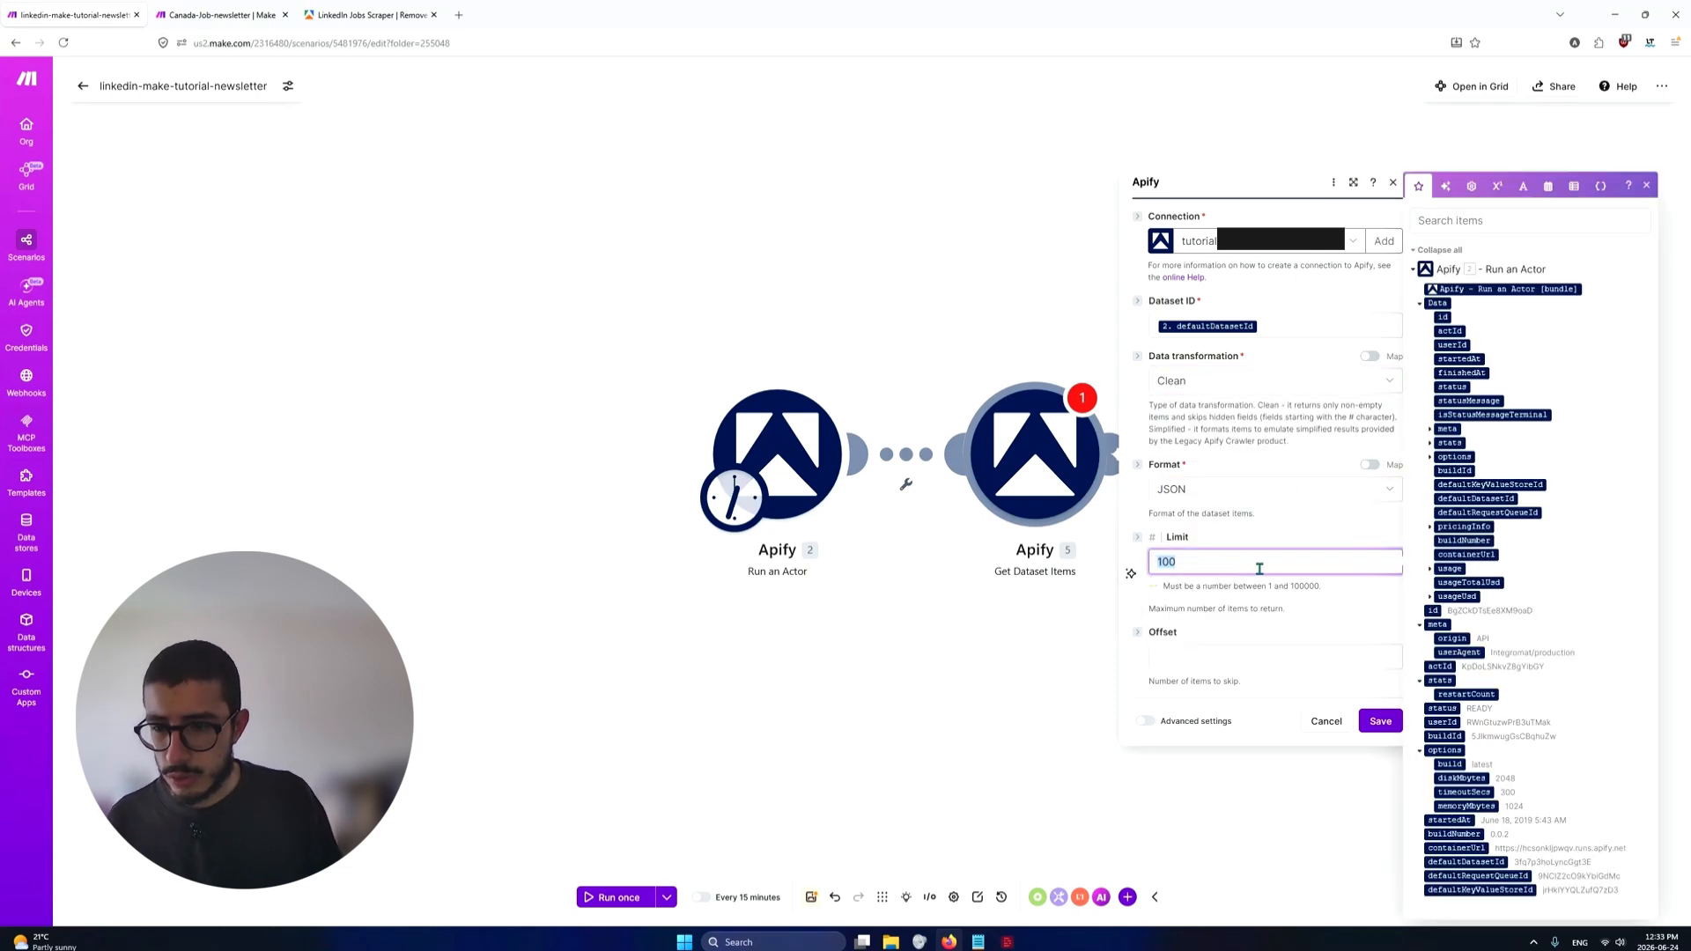
{"action": "double_click", "coordinate": [1310, 587]}
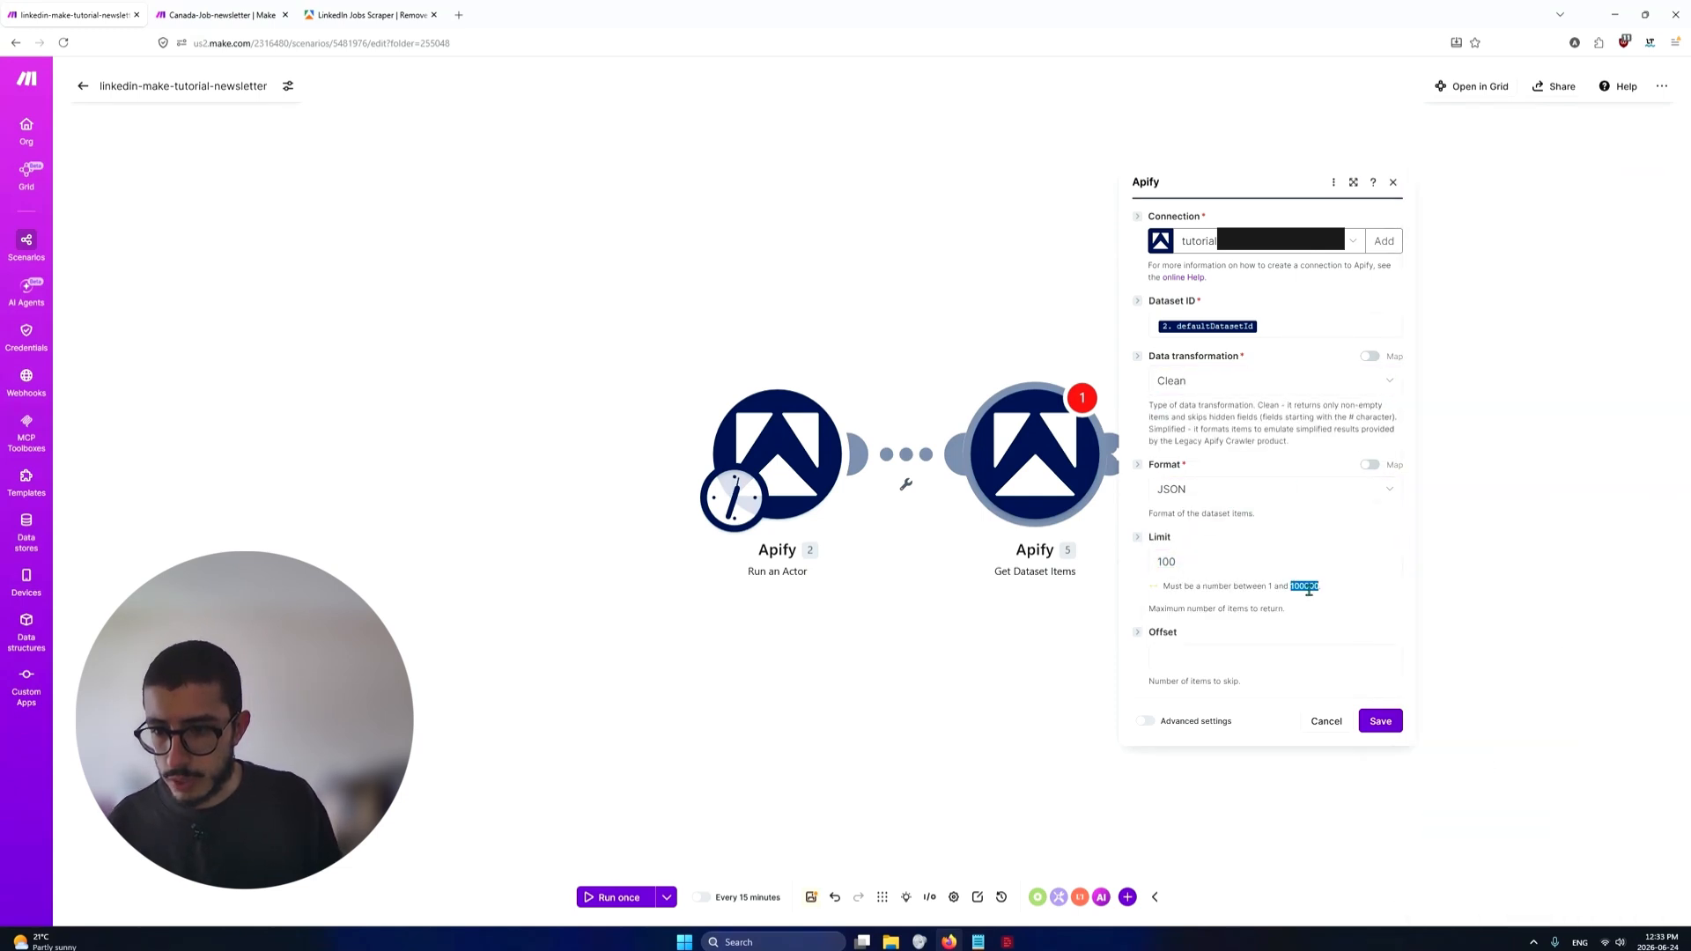
{"action": "left_click", "coordinate": [1228, 565]}
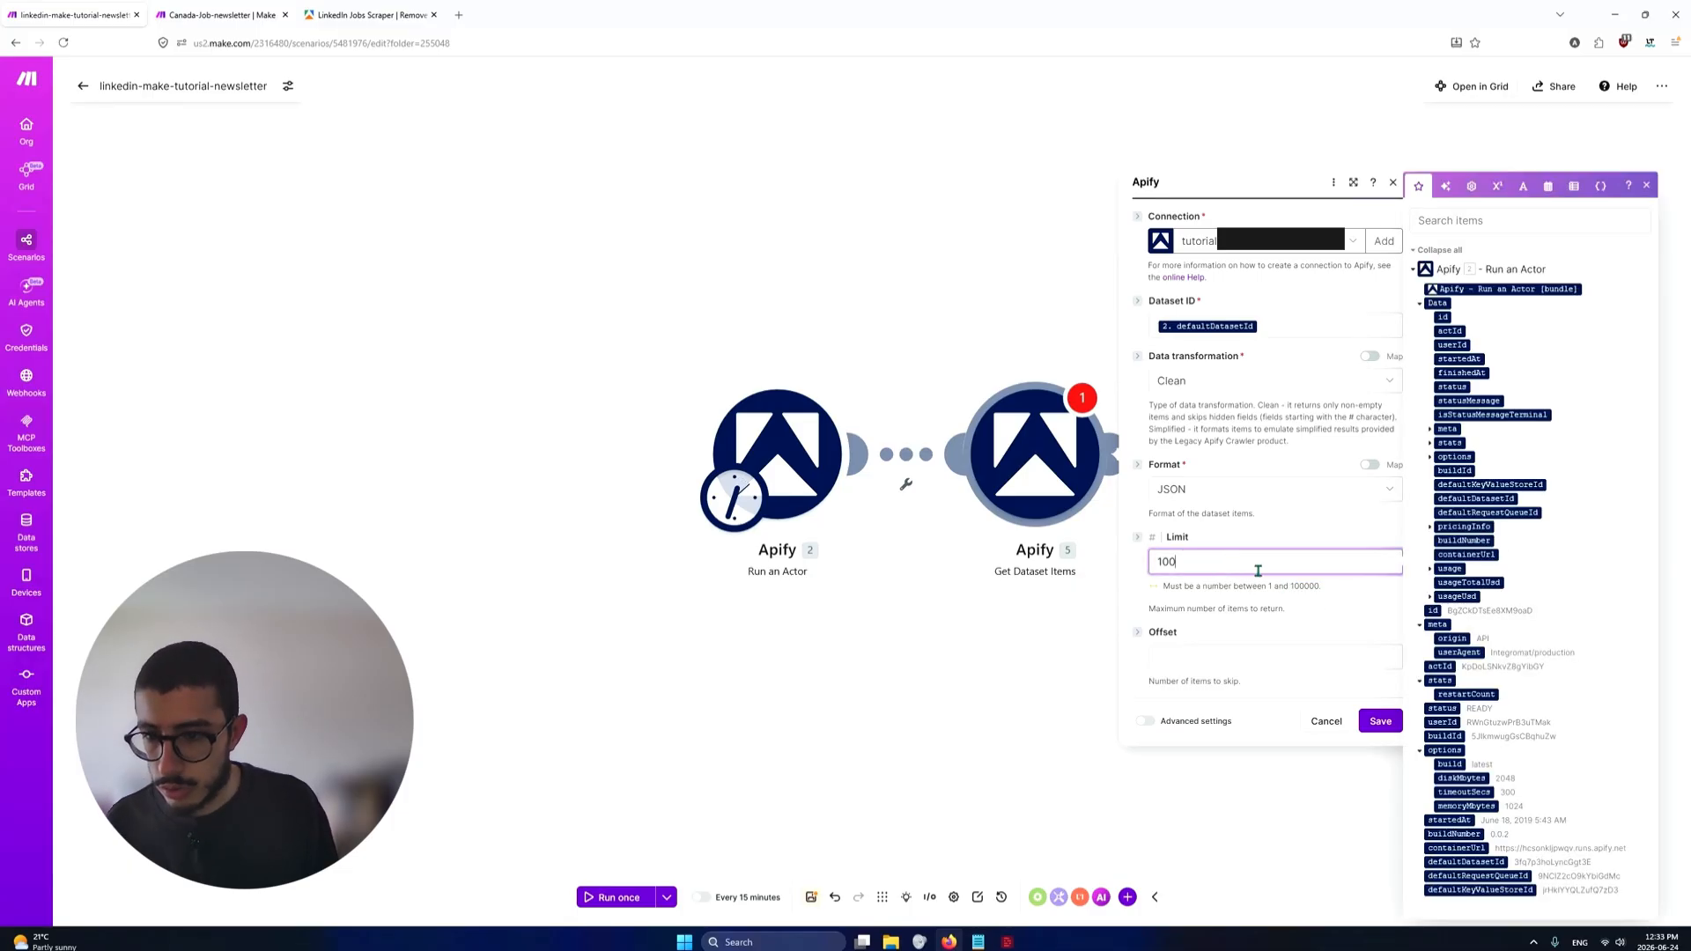
{"action": "type", "text": "000"}
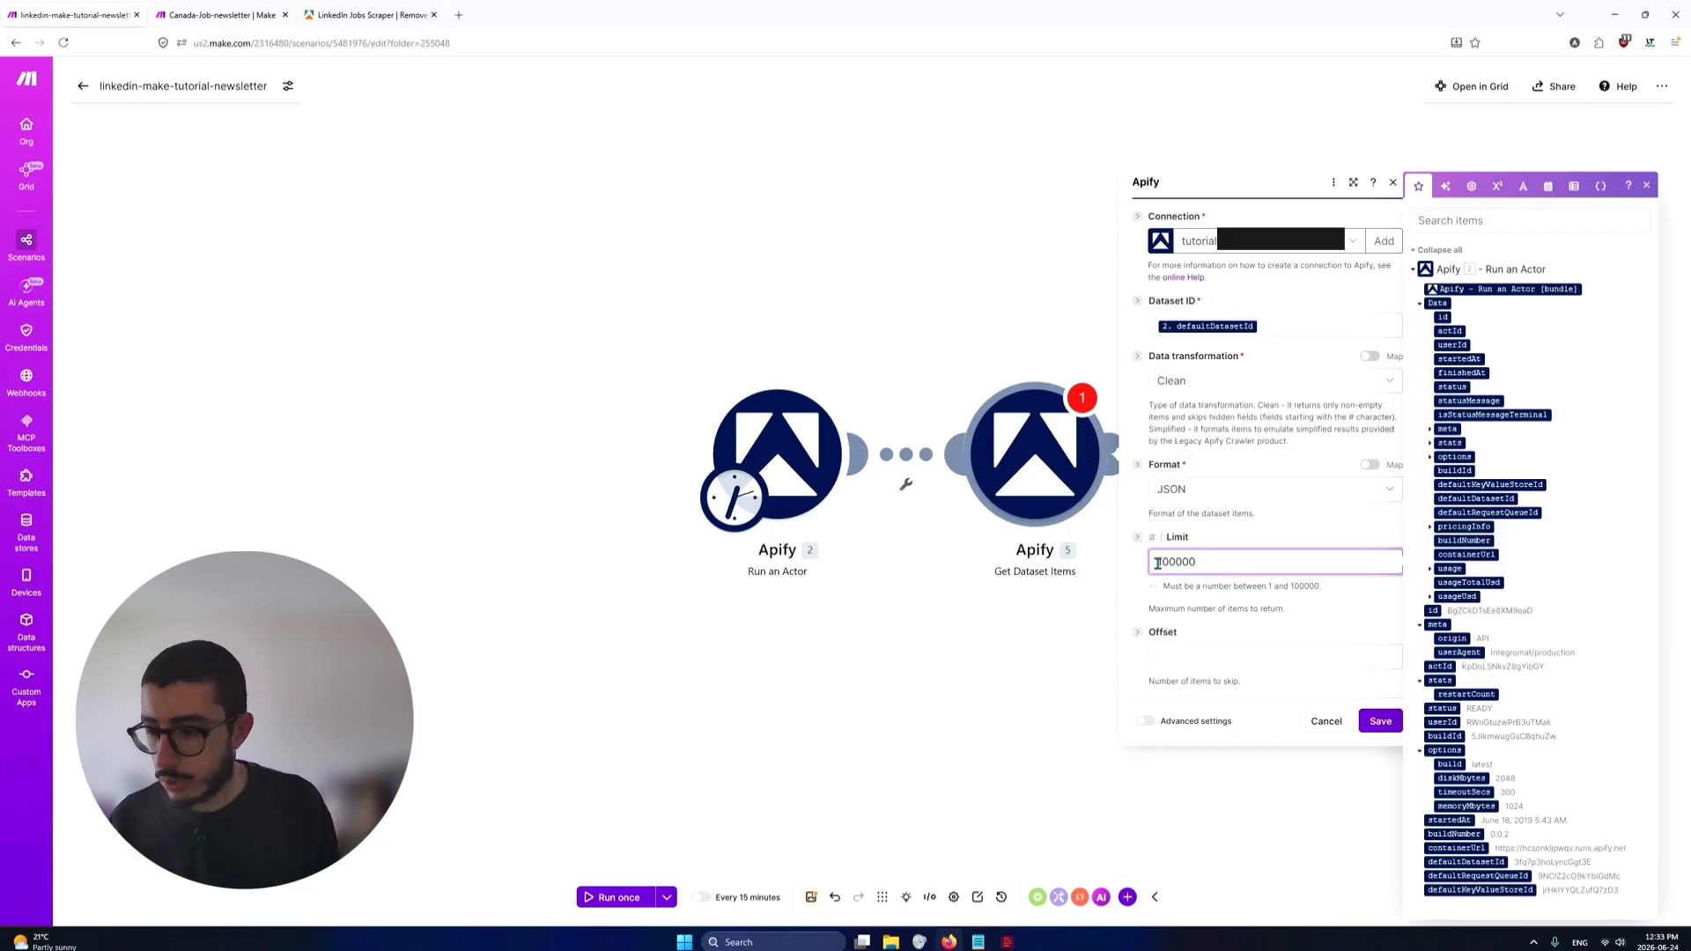
{"action": "left_click", "coordinate": [1195, 612]}
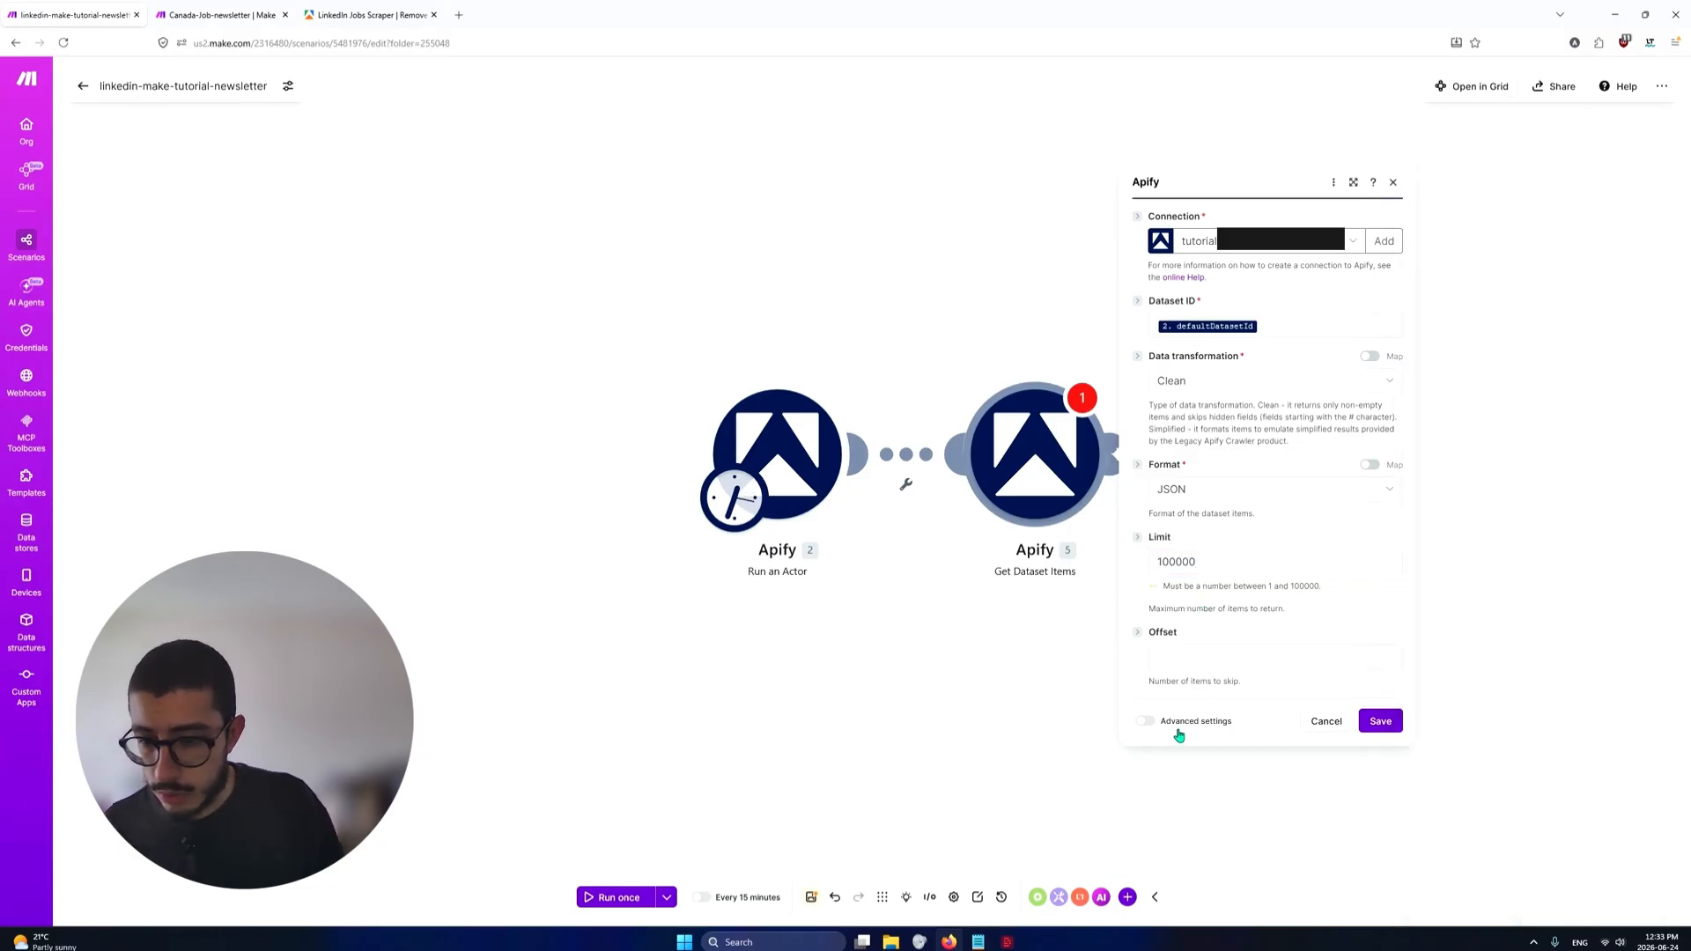
{"action": "left_click", "coordinate": [1381, 722]}
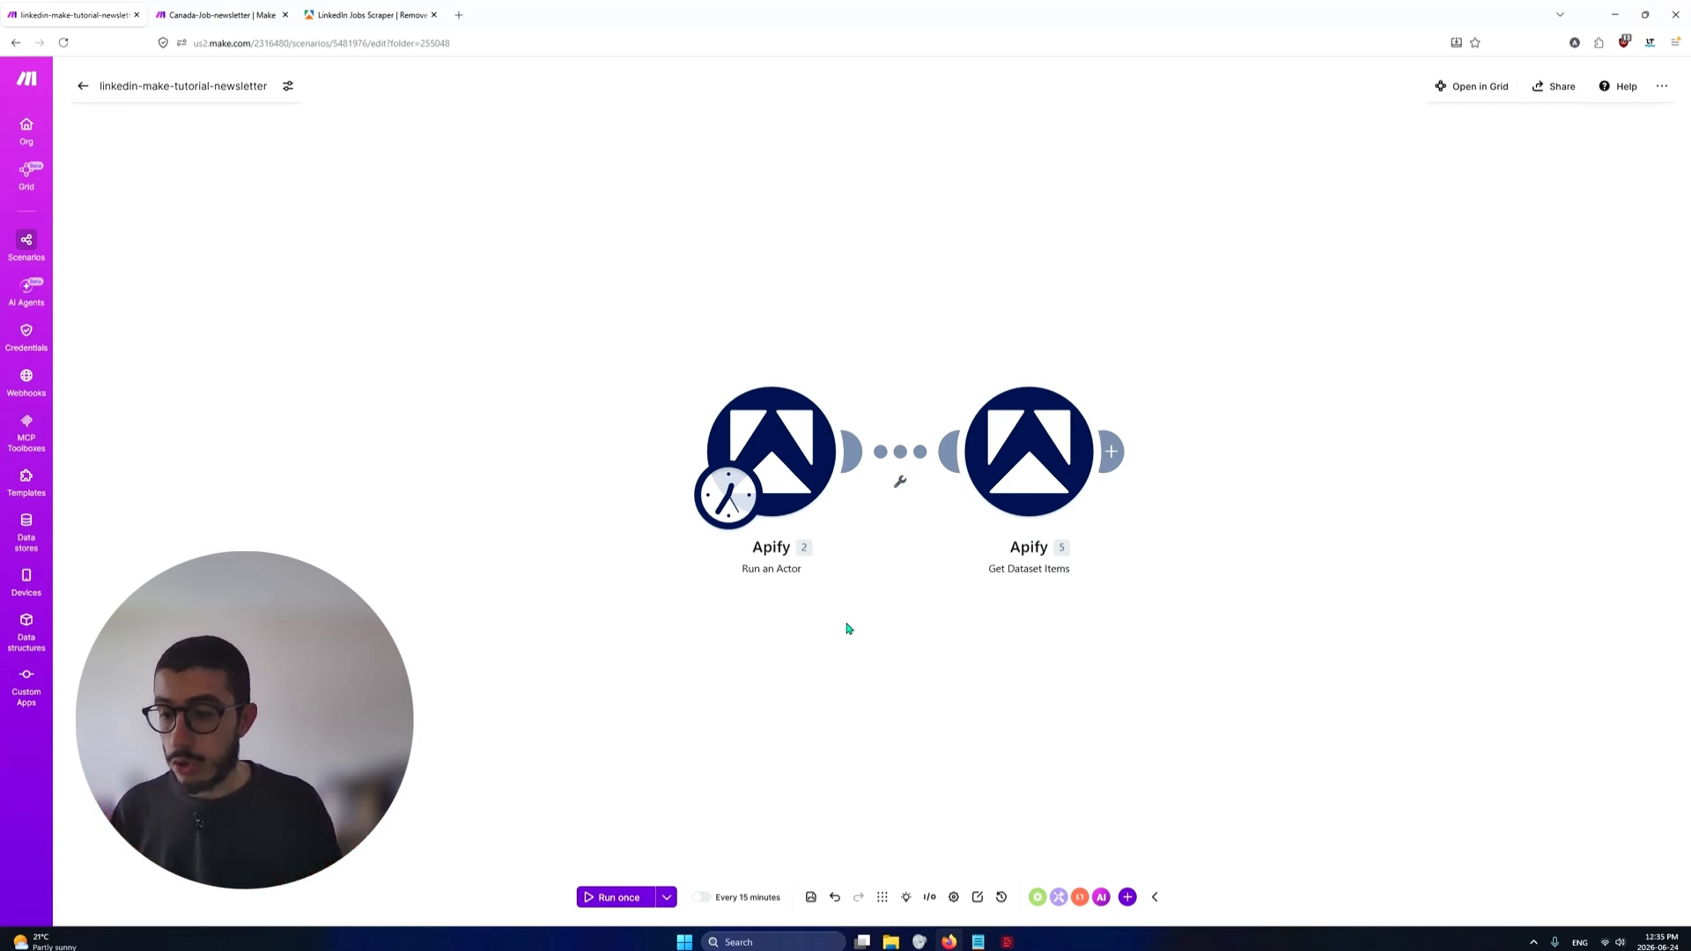
Run the scenario once, then switch to Apify Console and open the LinkedIn Jobs Scraper run started from Make
{"action": "left_click", "coordinate": [612, 898]}
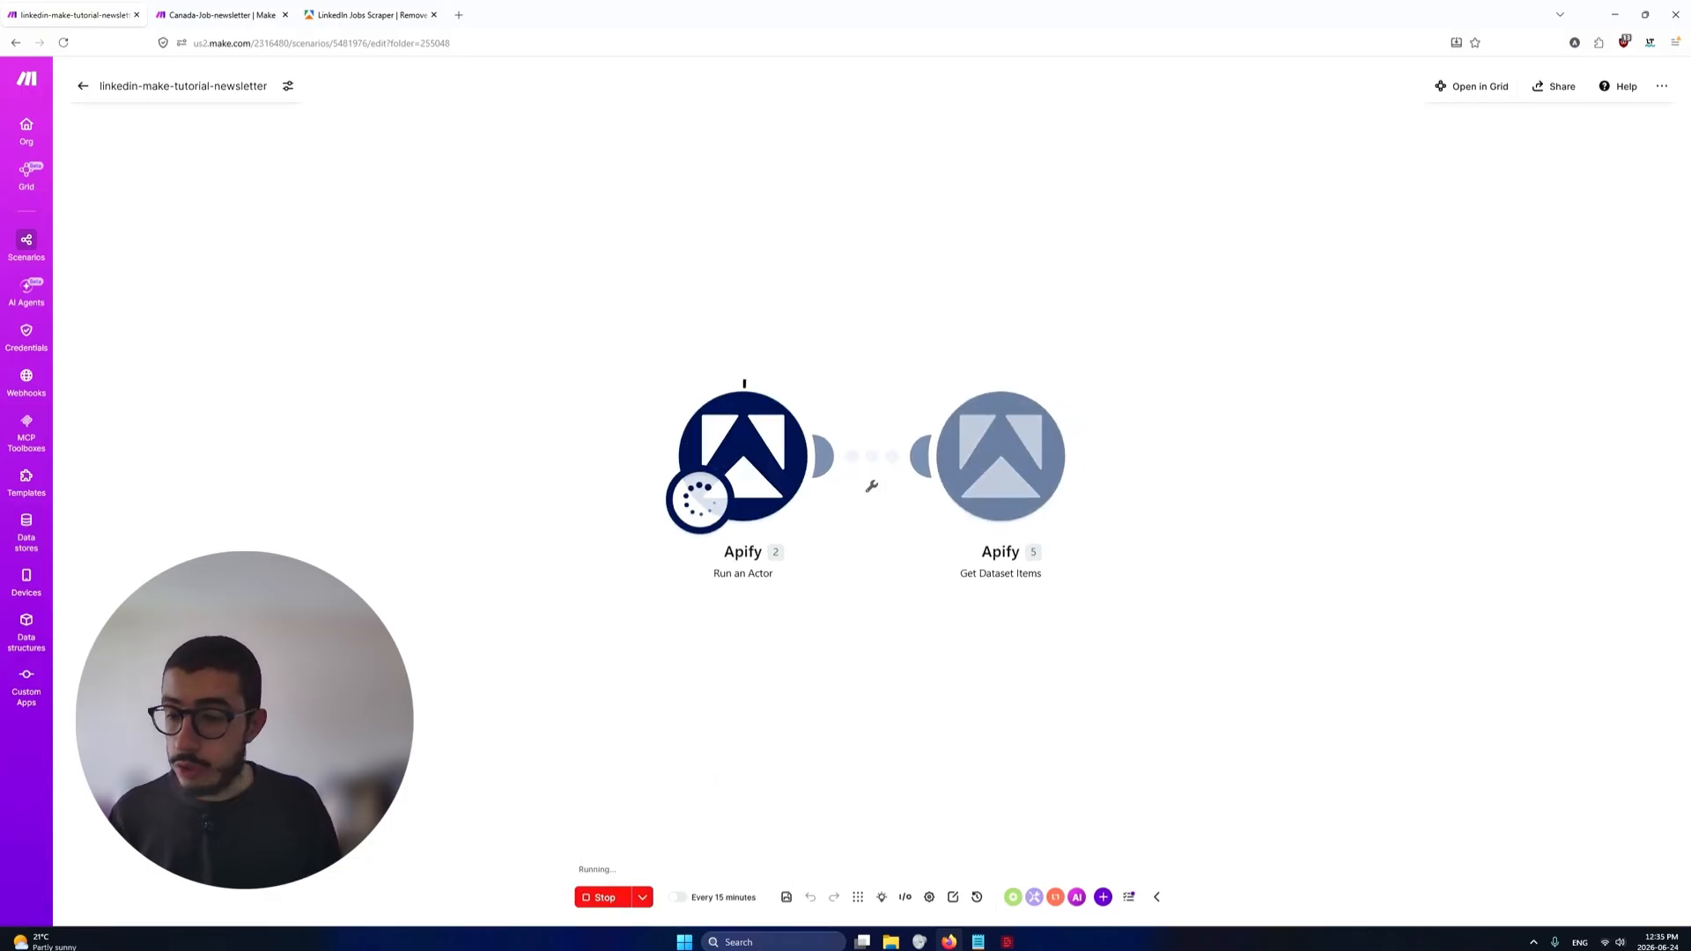
{"action": "left_click", "coordinate": [376, 17]}
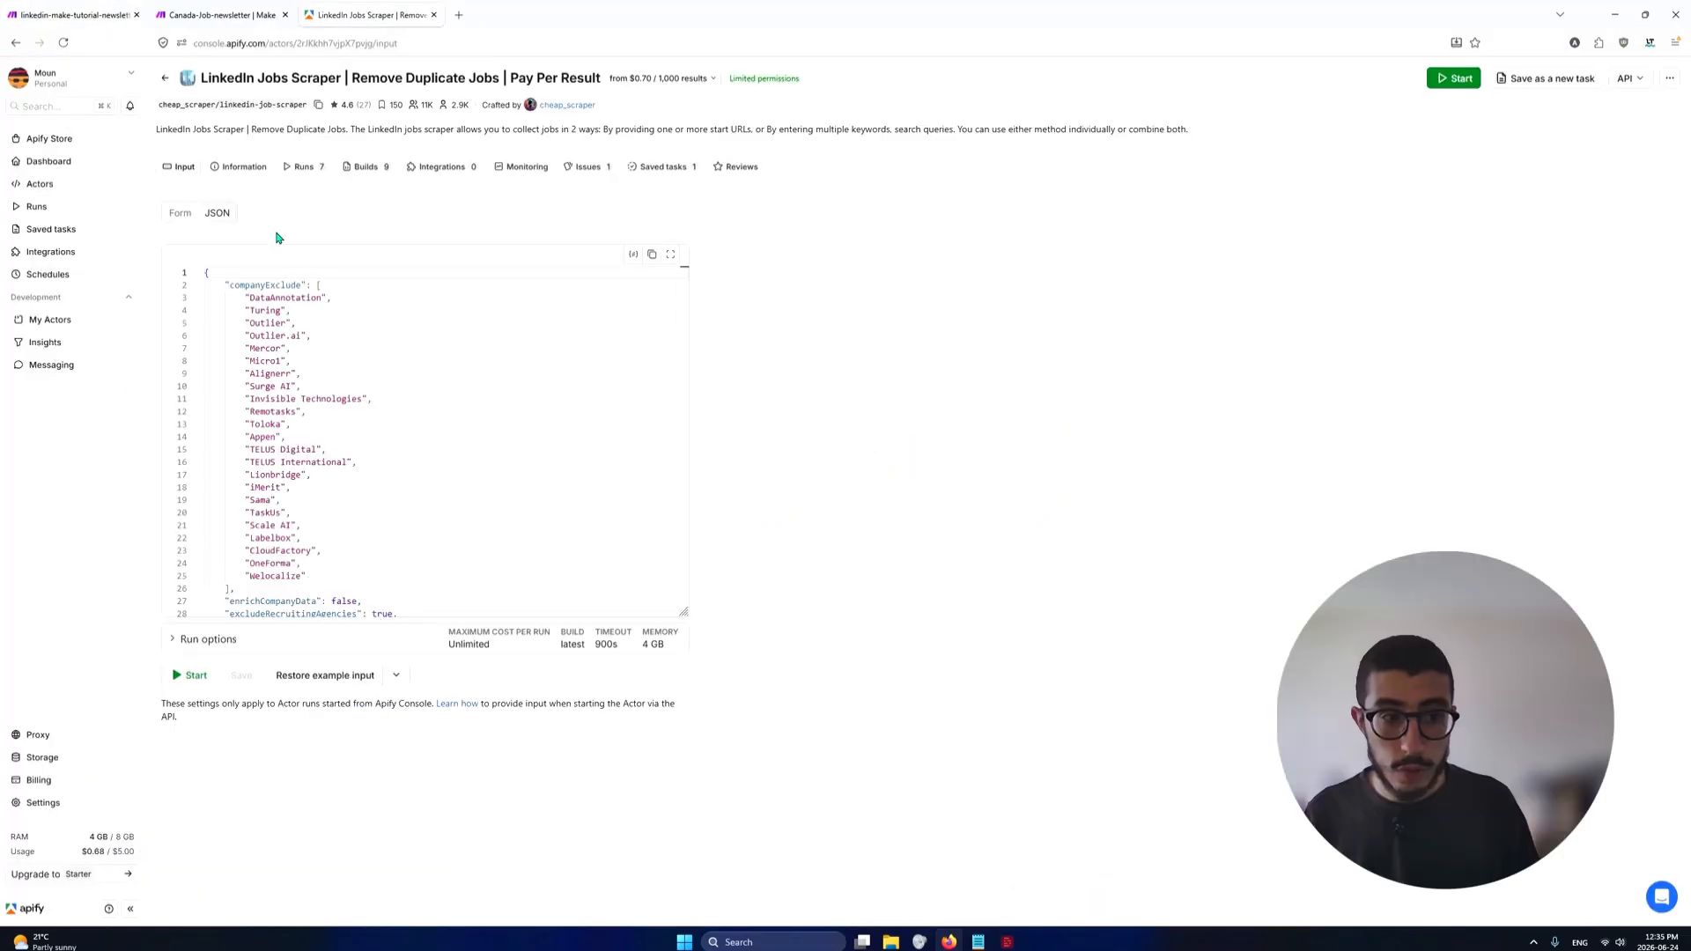
{"action": "left_click", "coordinate": [36, 208]}
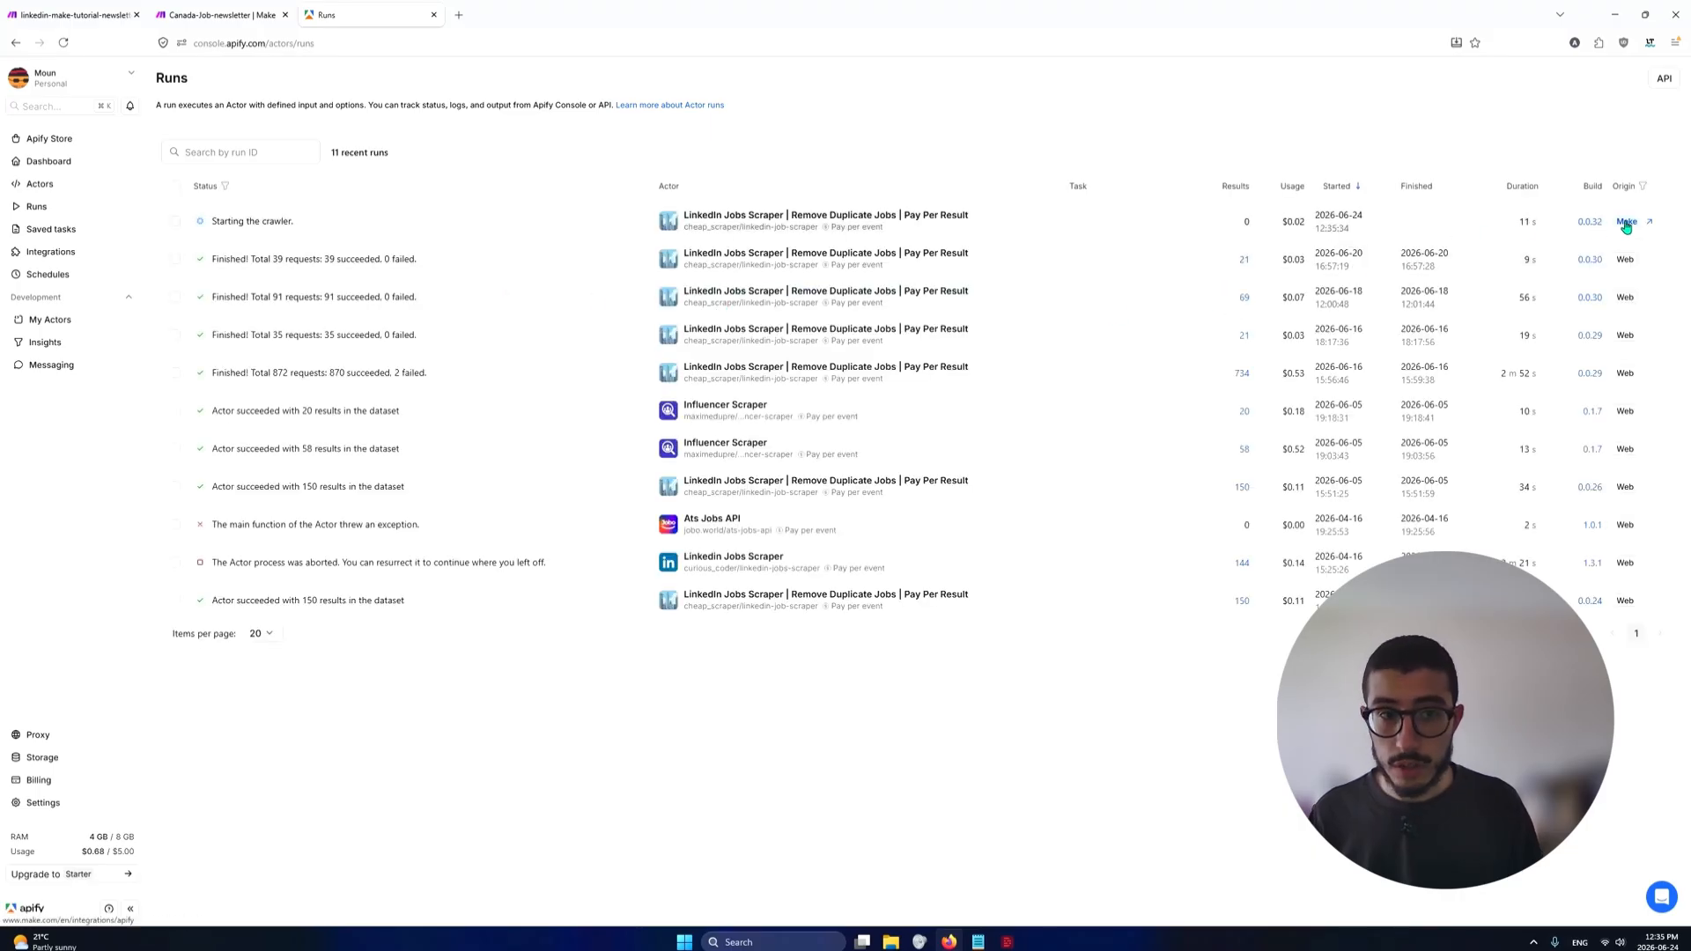
{"action": "left_click", "coordinate": [757, 218]}
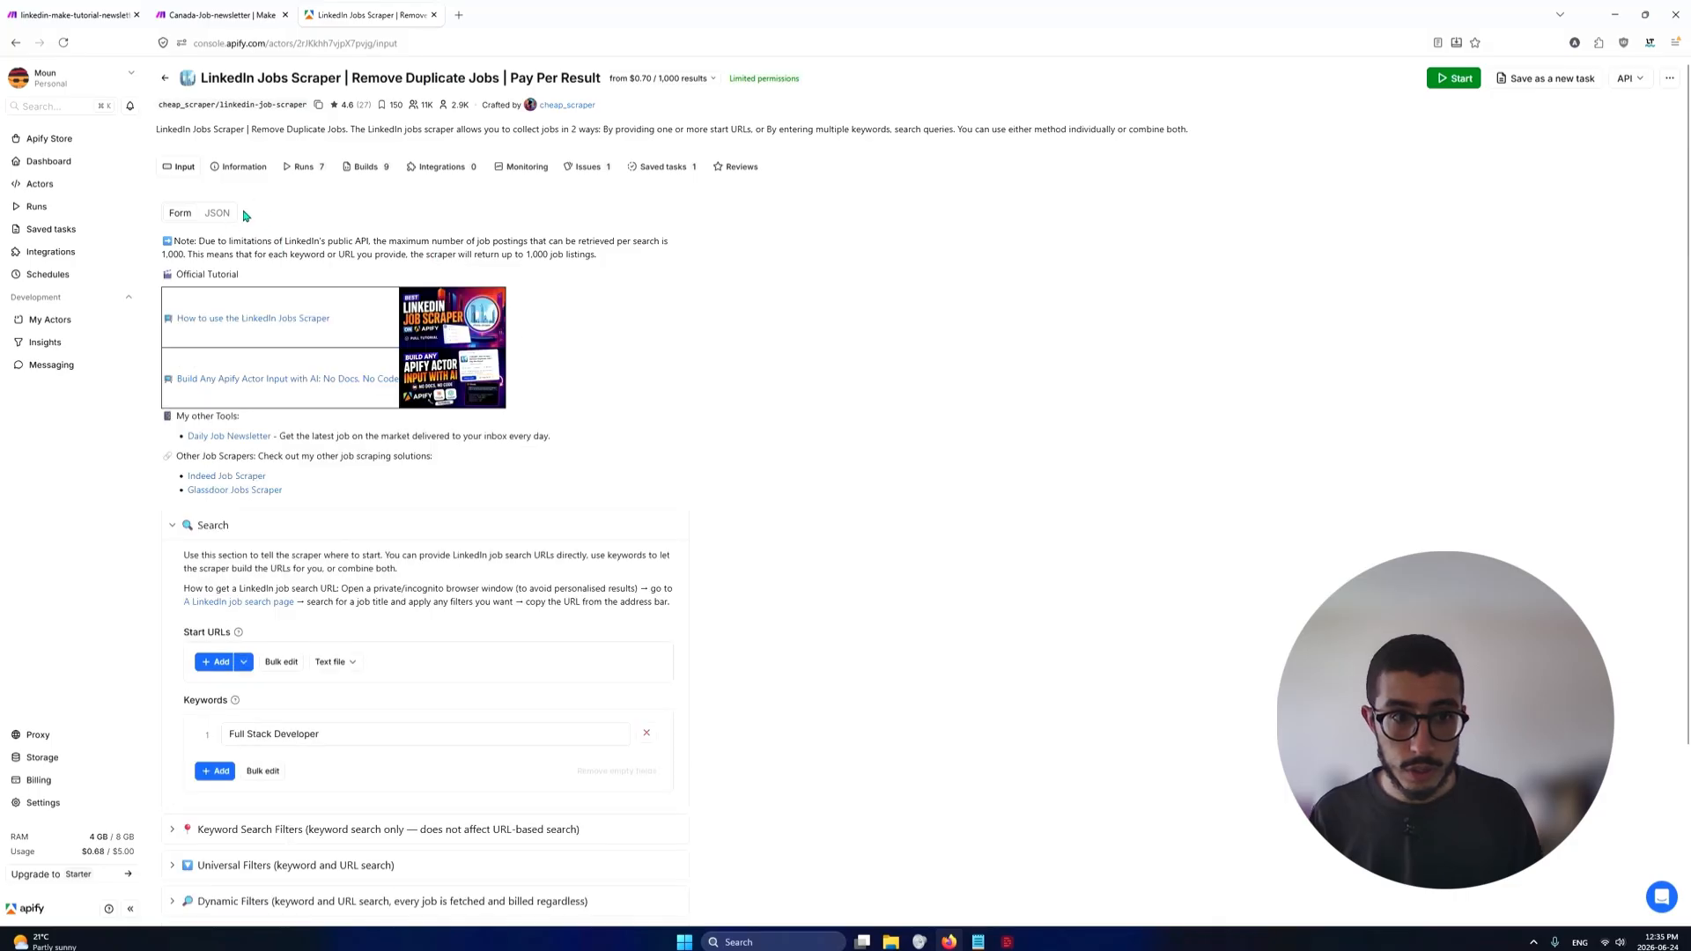
{"action": "left_click", "coordinate": [55, 208]}
{"action": "left_click", "coordinate": [299, 223]}
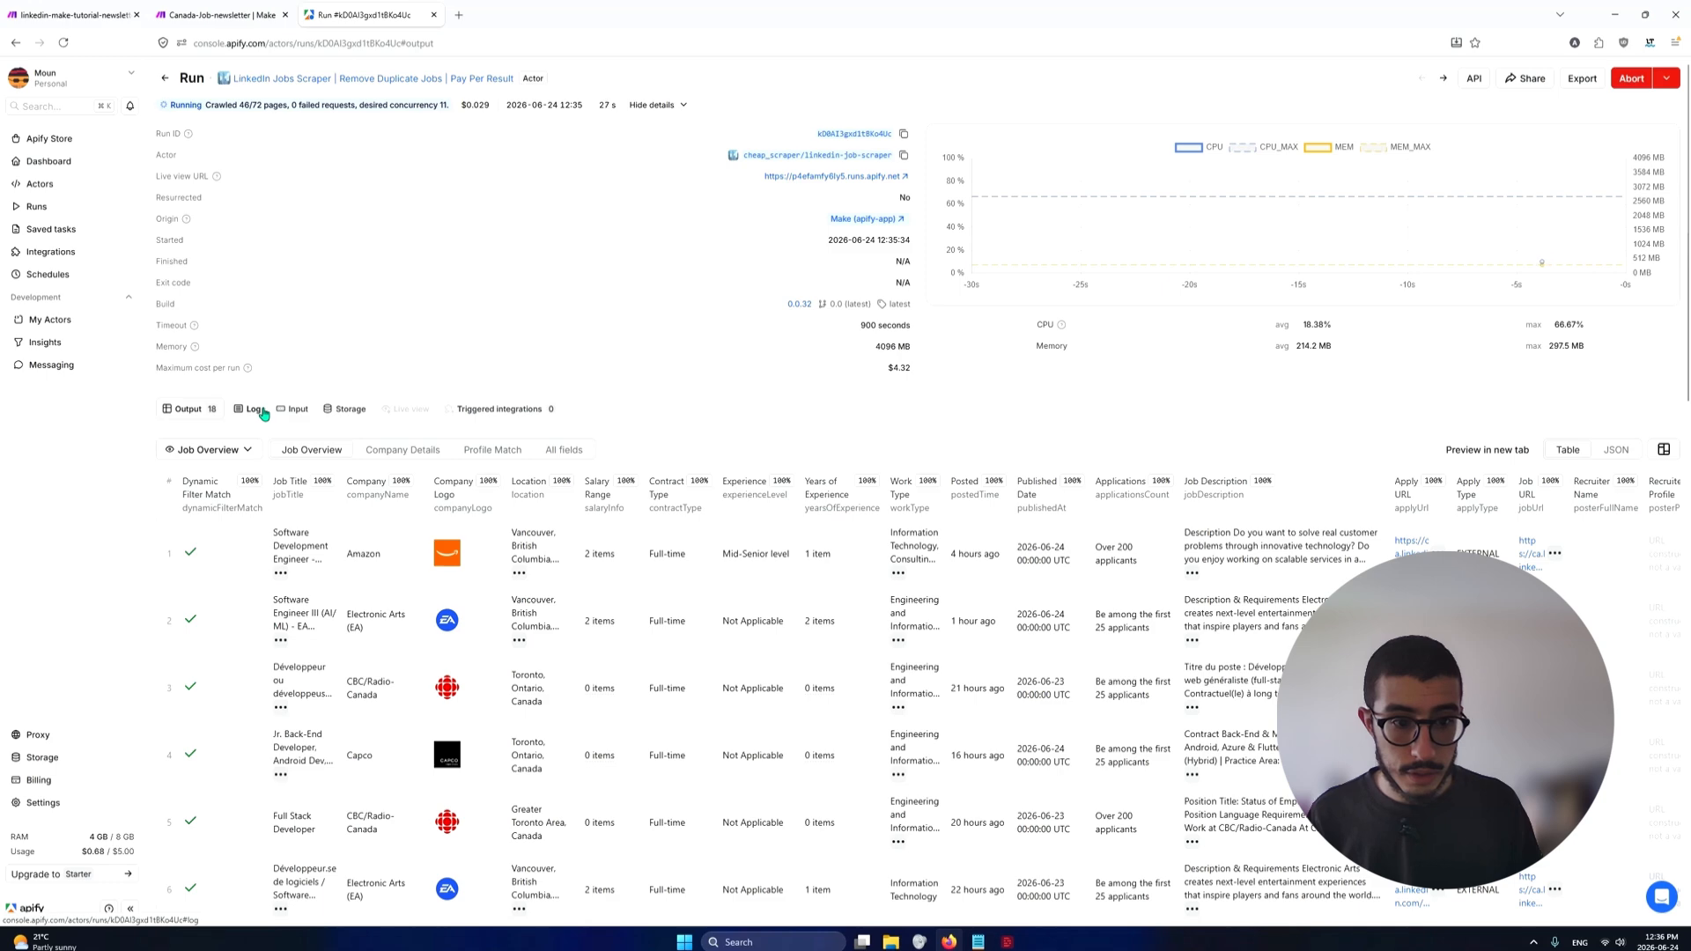
Examine the run's log for the generated search URLs, then review the output table's Dynamic Filter Match column
{"action": "left_click", "coordinate": [260, 413]}
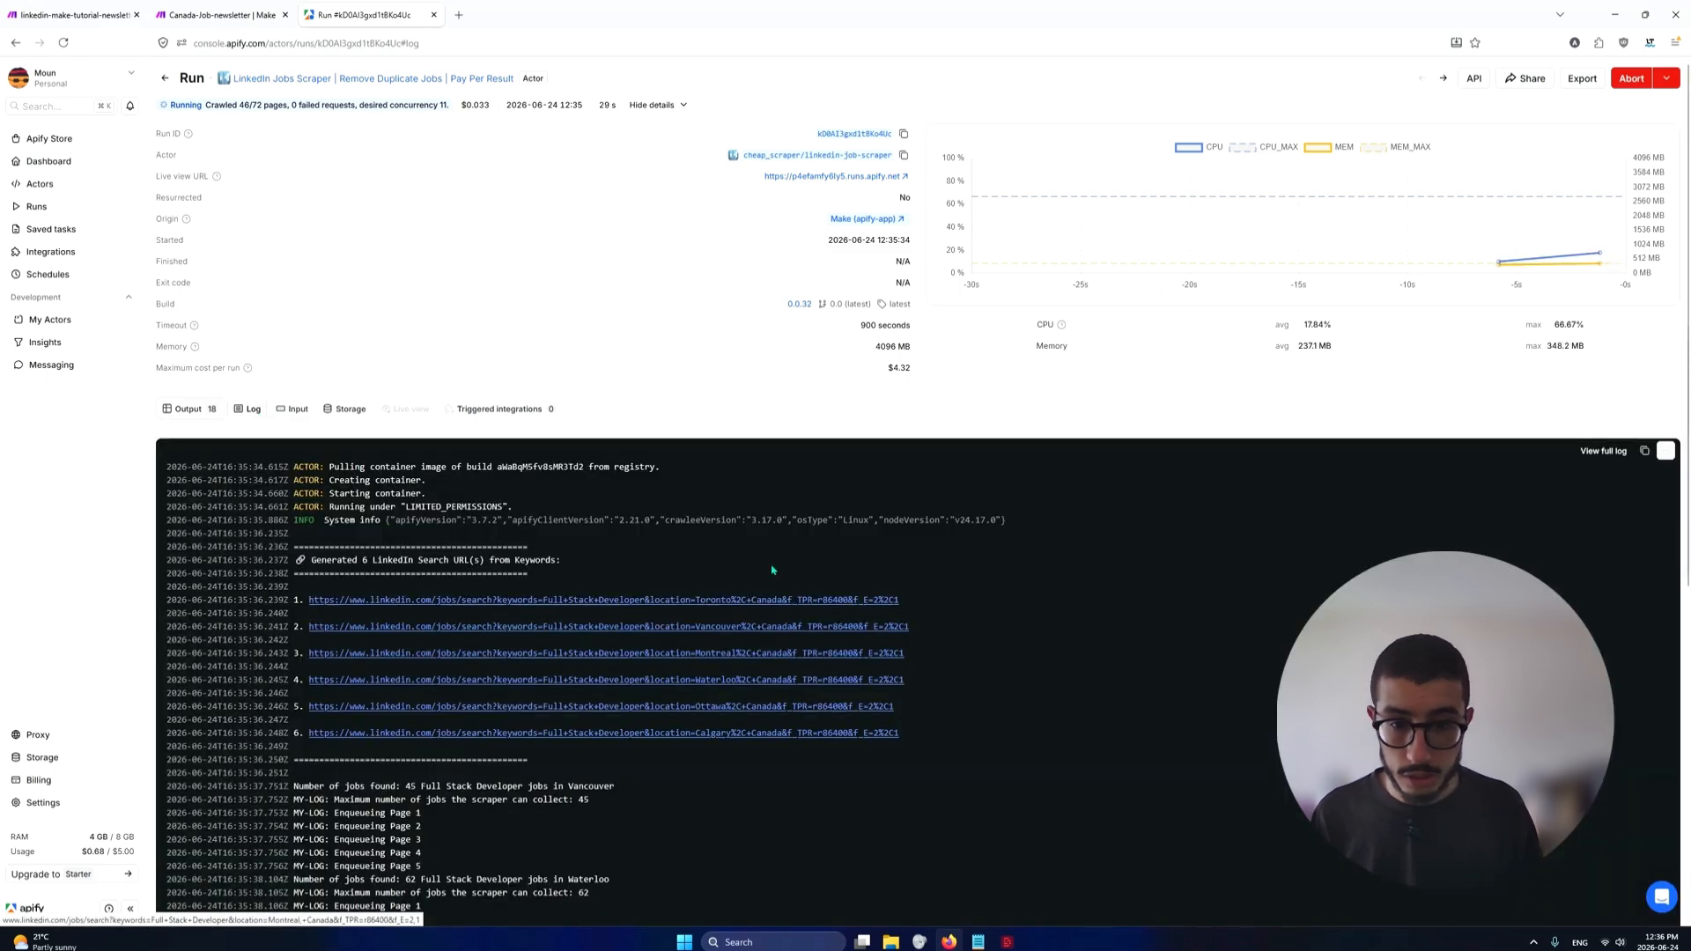
{"action": "scroll", "coordinate": [729, 588], "scroll_direction": "down", "scroll_amount": 5}
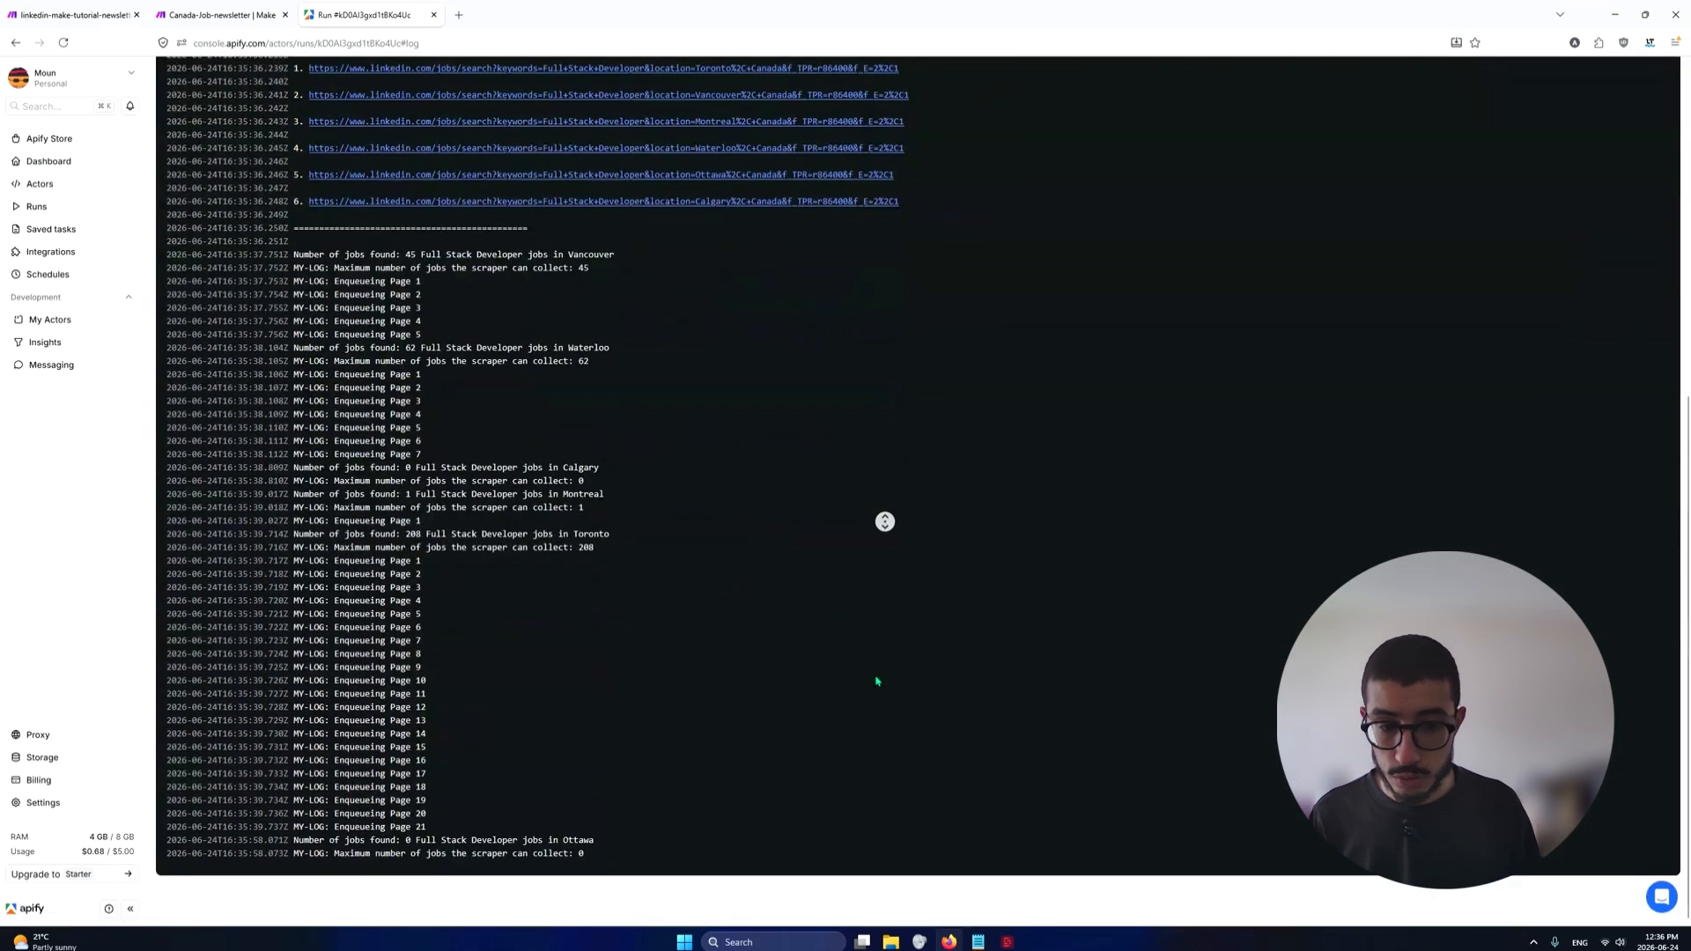
{"action": "scroll", "coordinate": [834, 702], "scroll_direction": "up", "scroll_amount": 5}
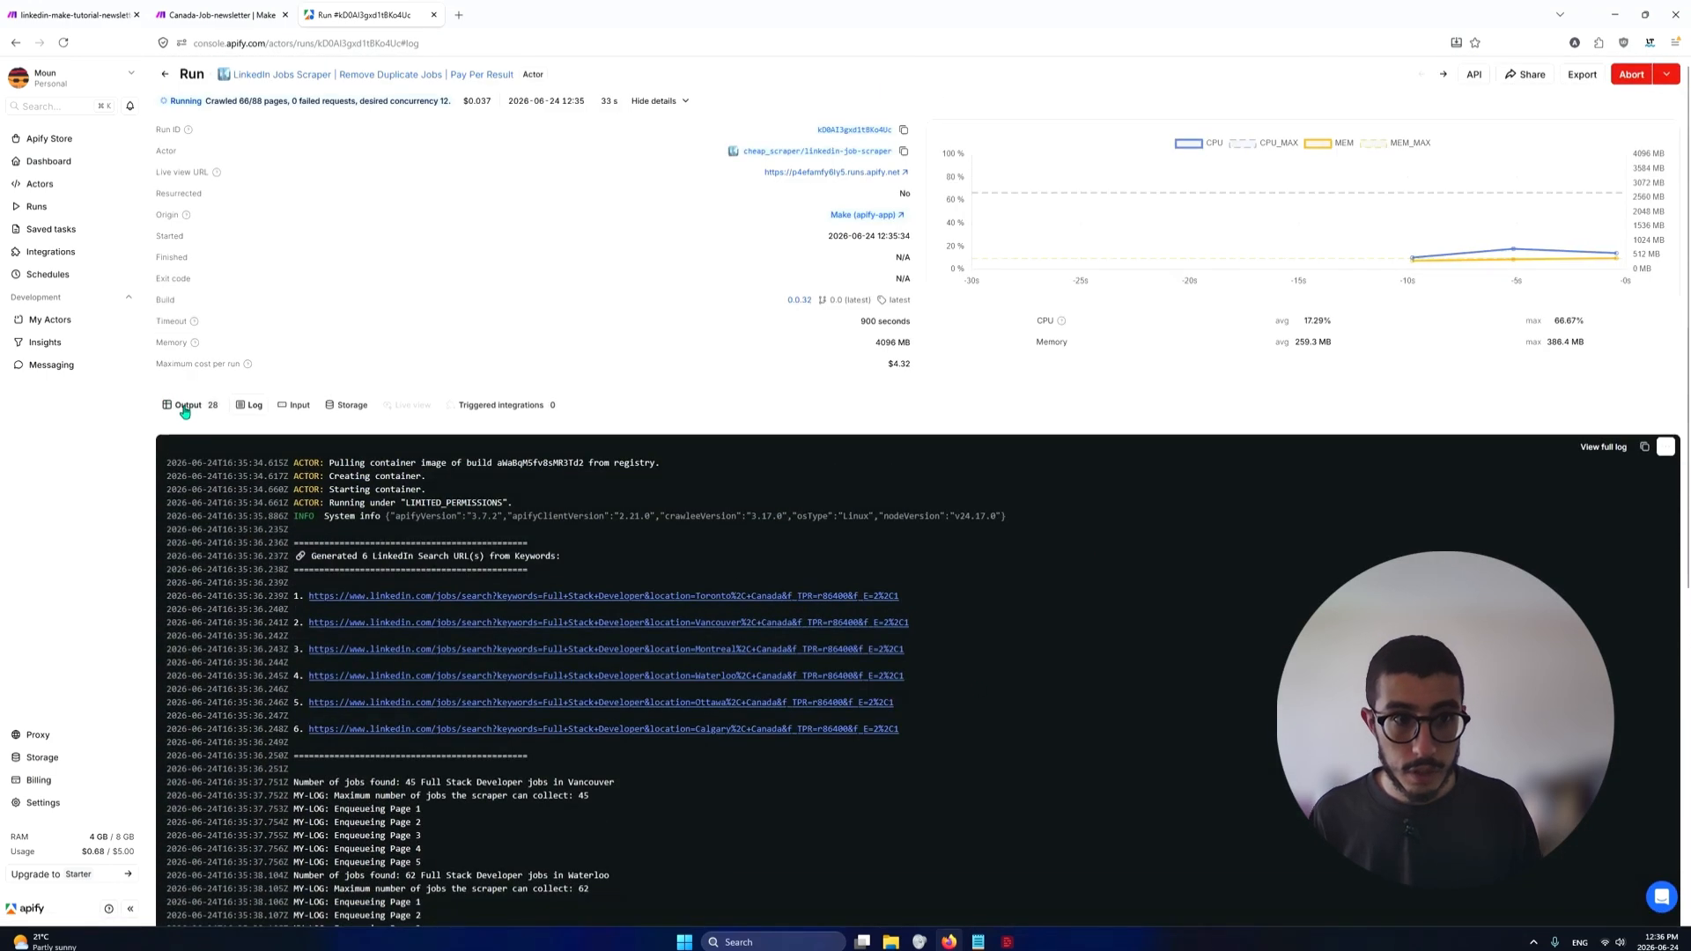
{"action": "left_click", "coordinate": [183, 405]}
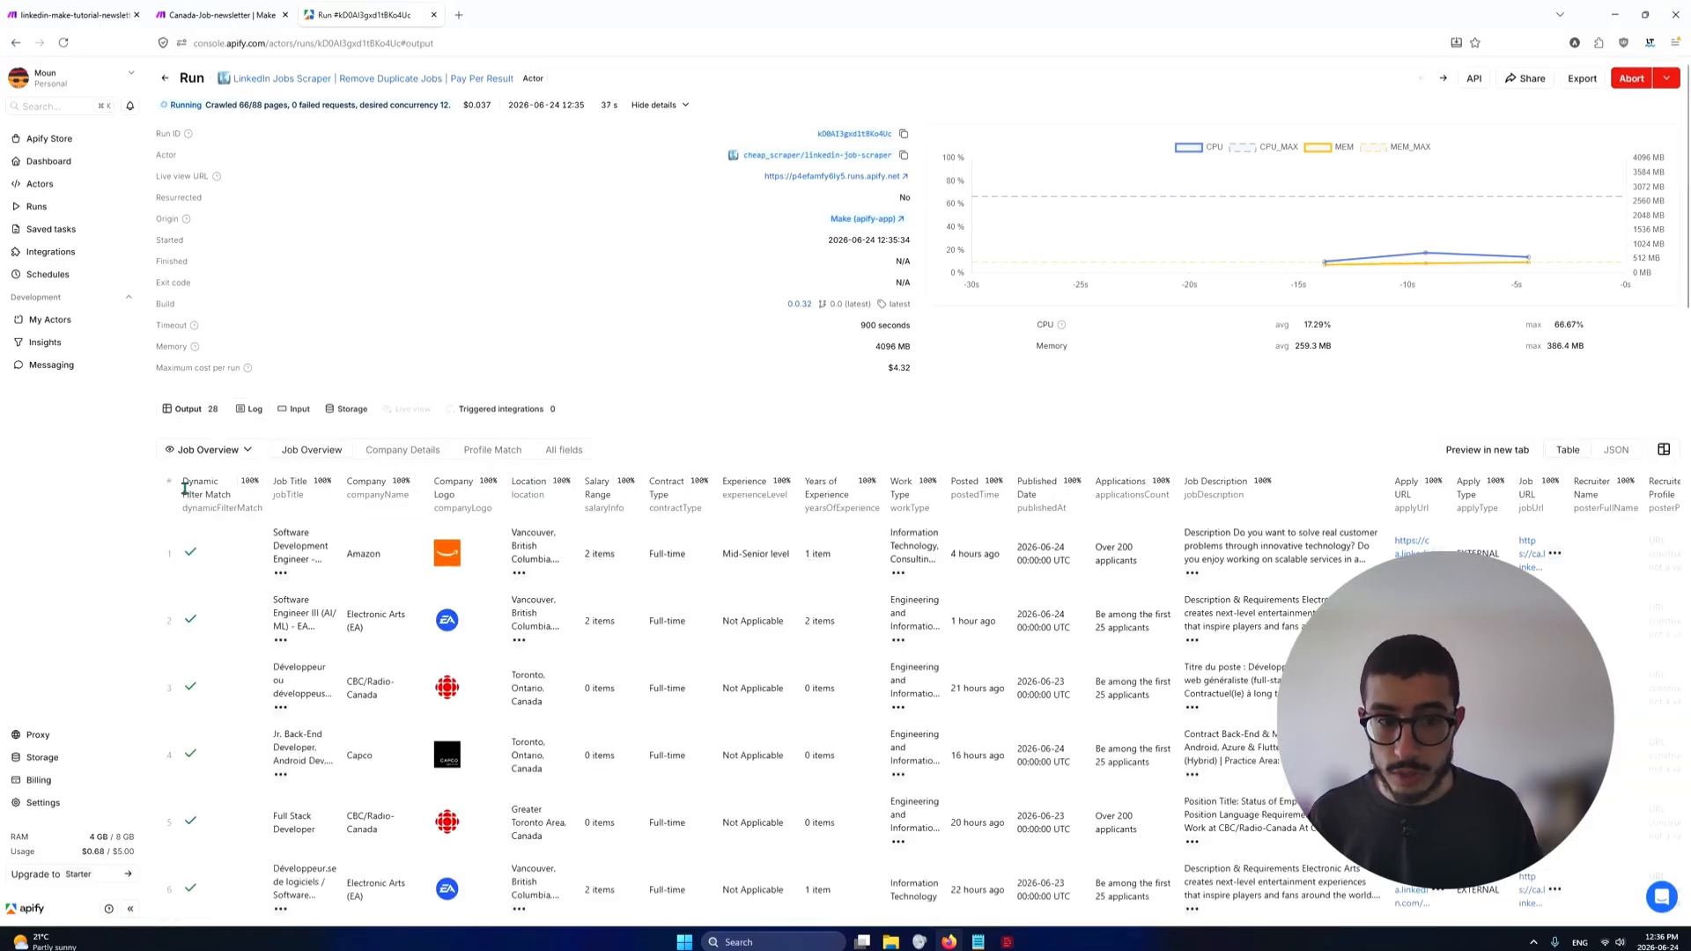
{"action": "scroll", "coordinate": [192, 511], "scroll_direction": "down", "scroll_amount": 1}
{"action": "scroll", "coordinate": [192, 515], "scroll_direction": "down", "scroll_amount": 2}
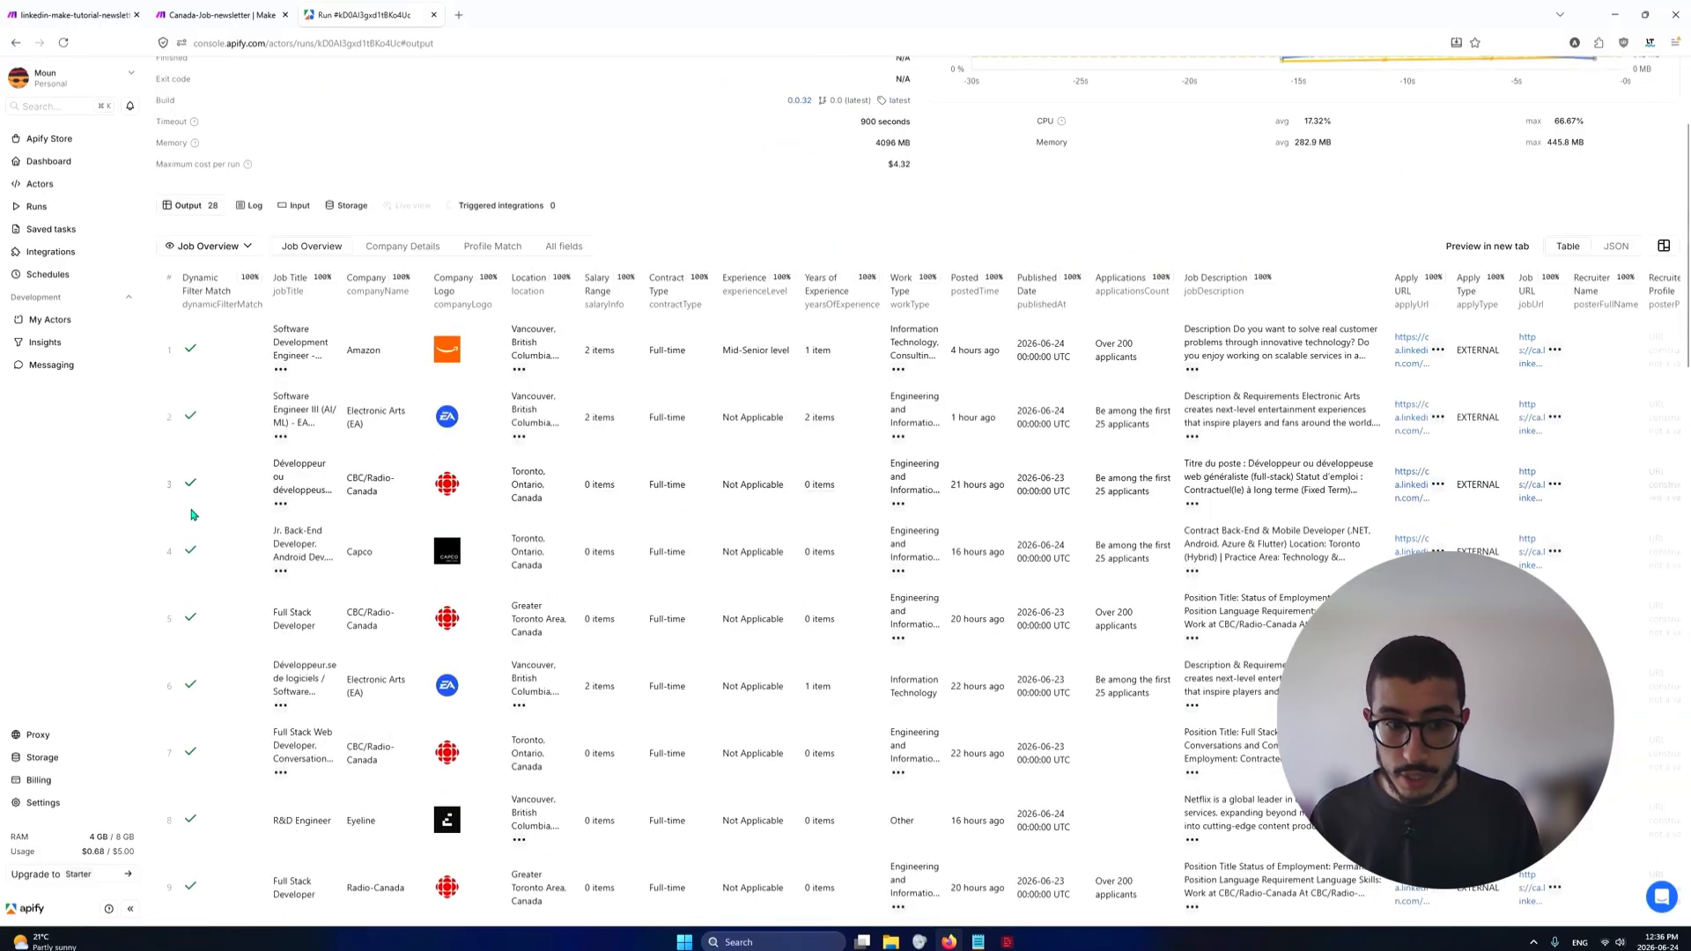
{"action": "scroll", "coordinate": [218, 363], "scroll_direction": "down", "scroll_amount": 8}
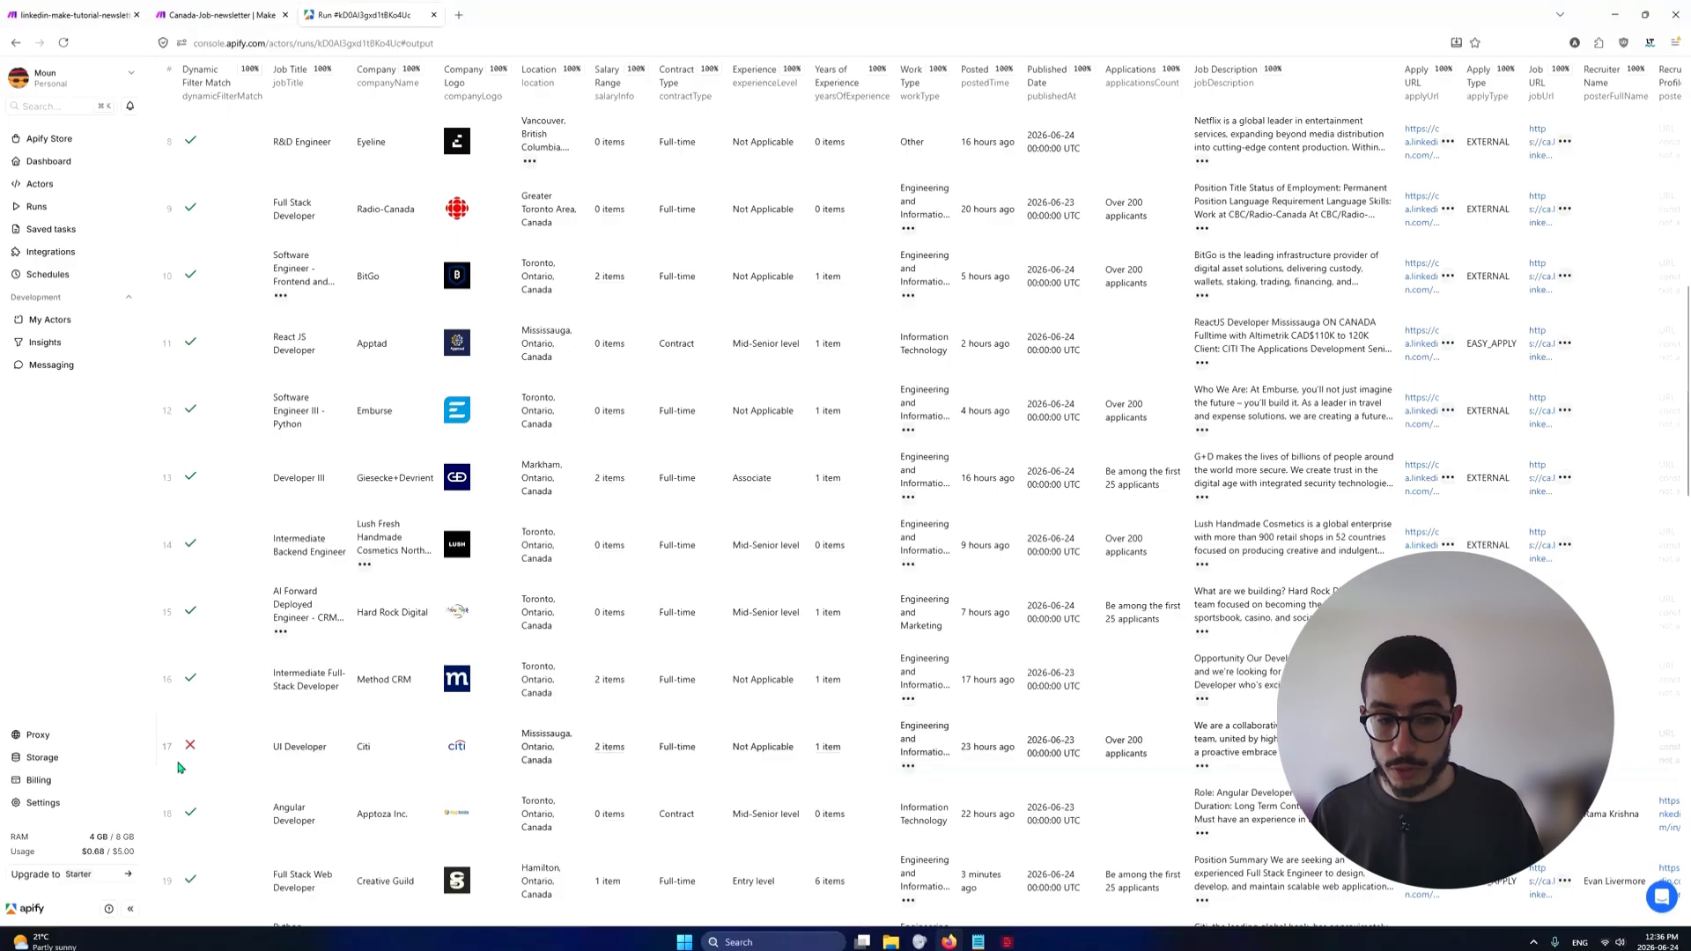
{"action": "scroll", "coordinate": [202, 736], "scroll_direction": "up", "scroll_amount": 4}
{"action": "scroll", "coordinate": [202, 737], "scroll_direction": "down", "scroll_amount": 4}
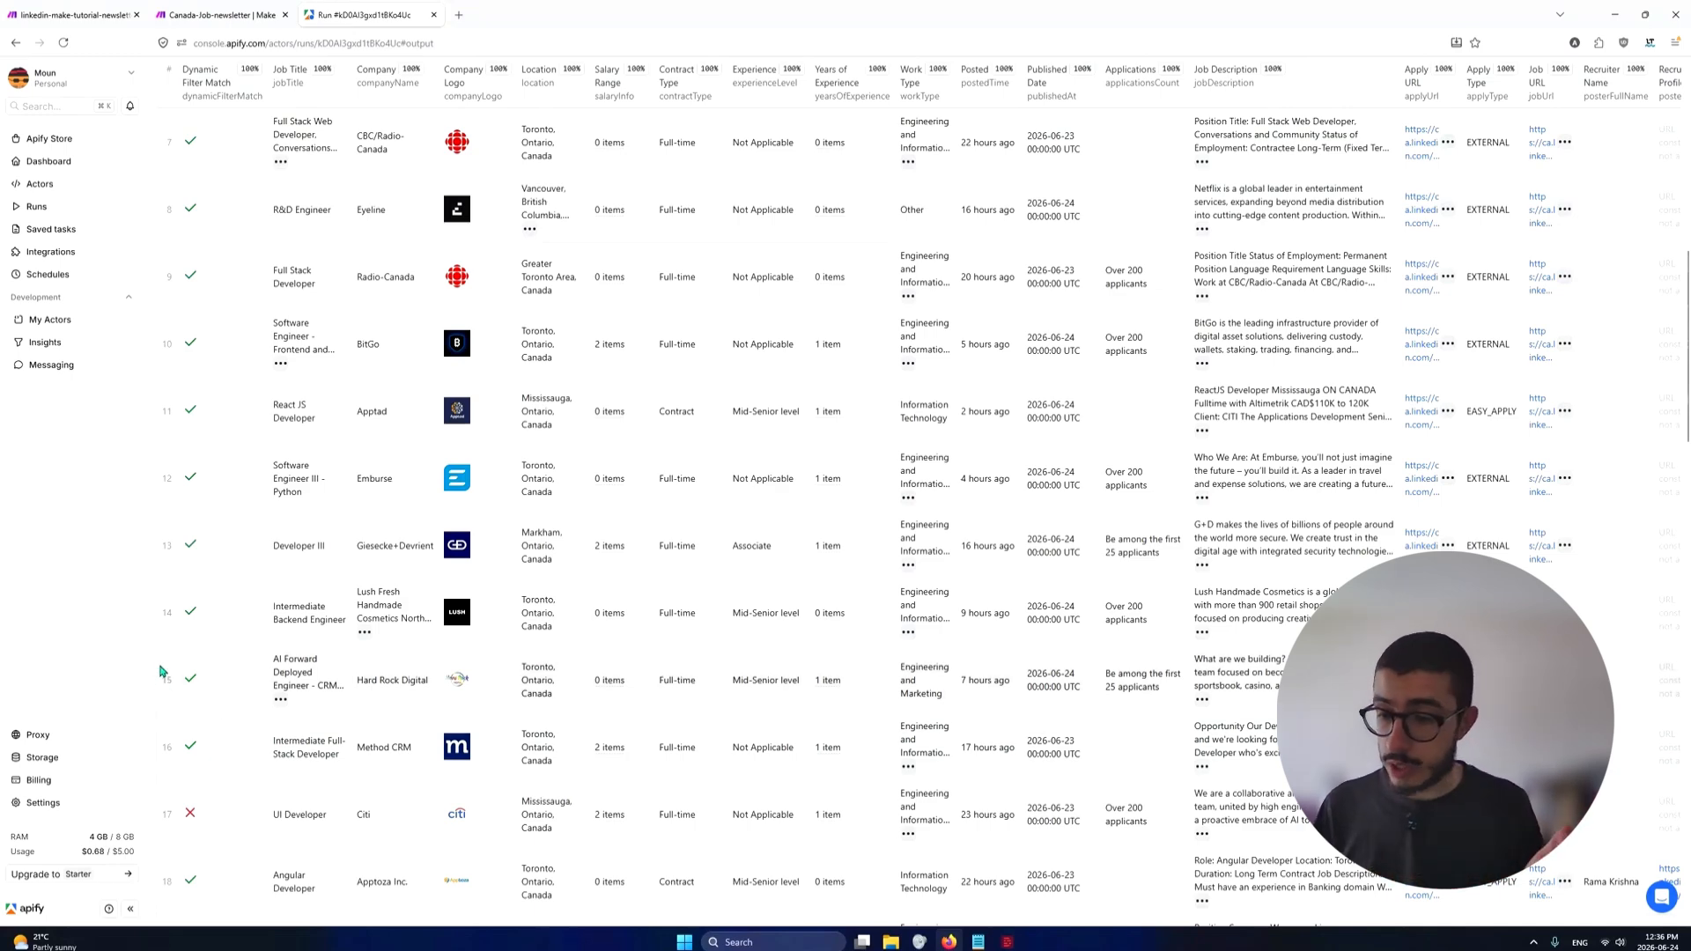
{"action": "scroll", "coordinate": [174, 665], "scroll_direction": "up", "scroll_amount": 6}
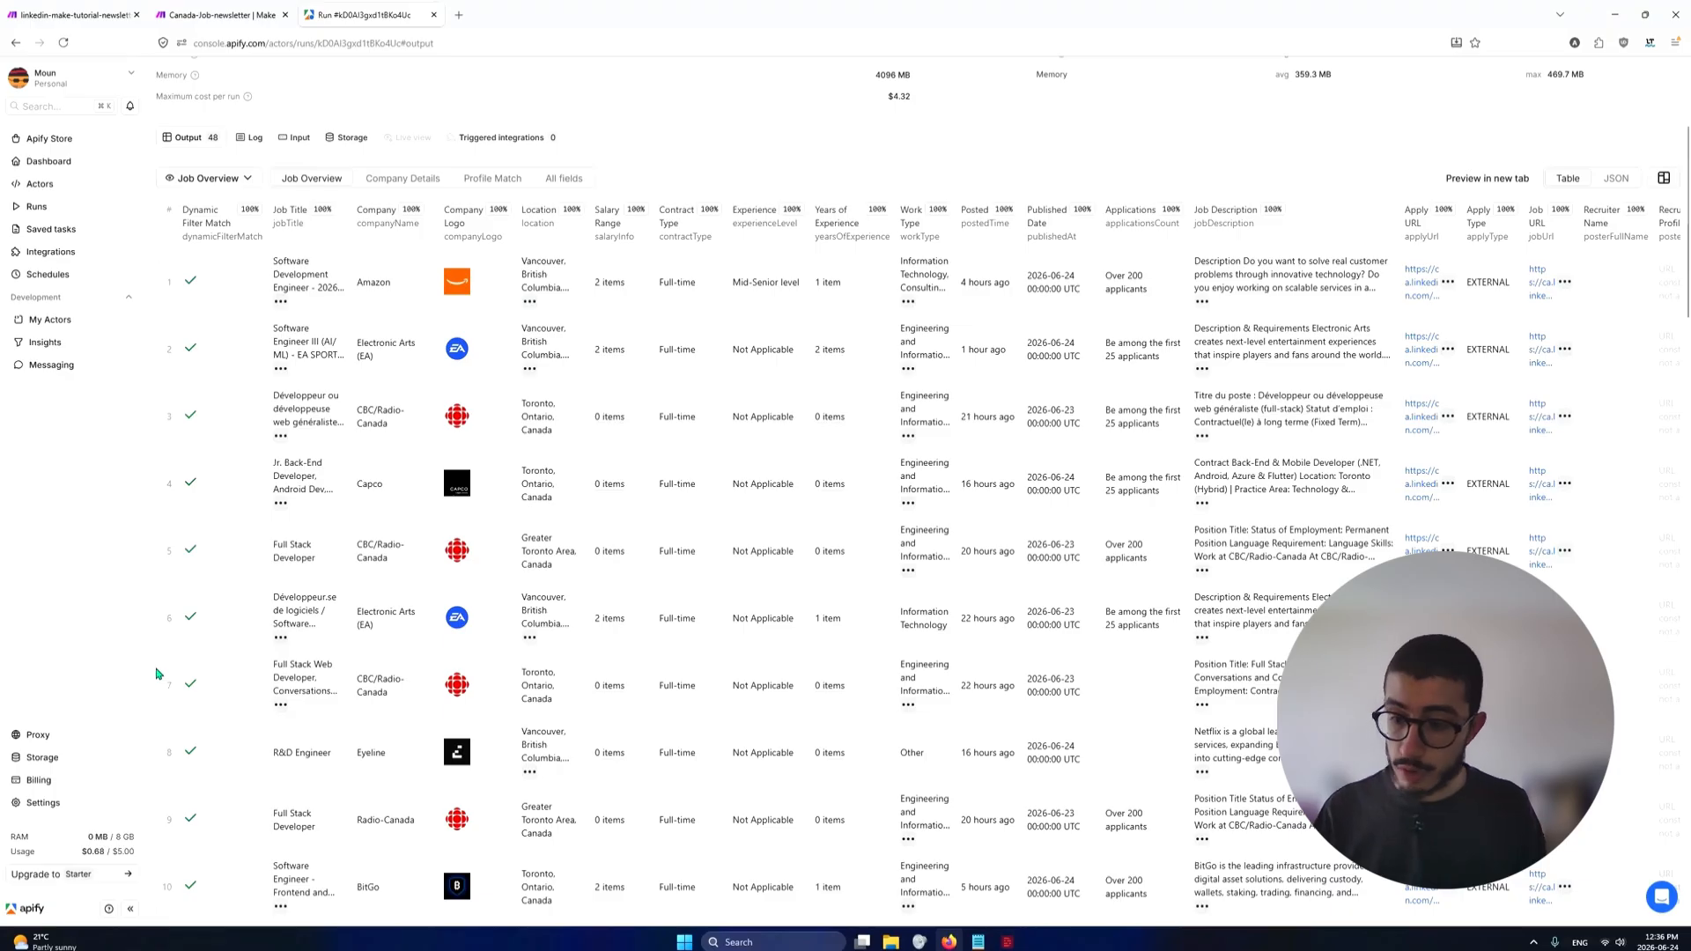
{"action": "scroll", "coordinate": [157, 674], "scroll_direction": "up", "scroll_amount": 3}
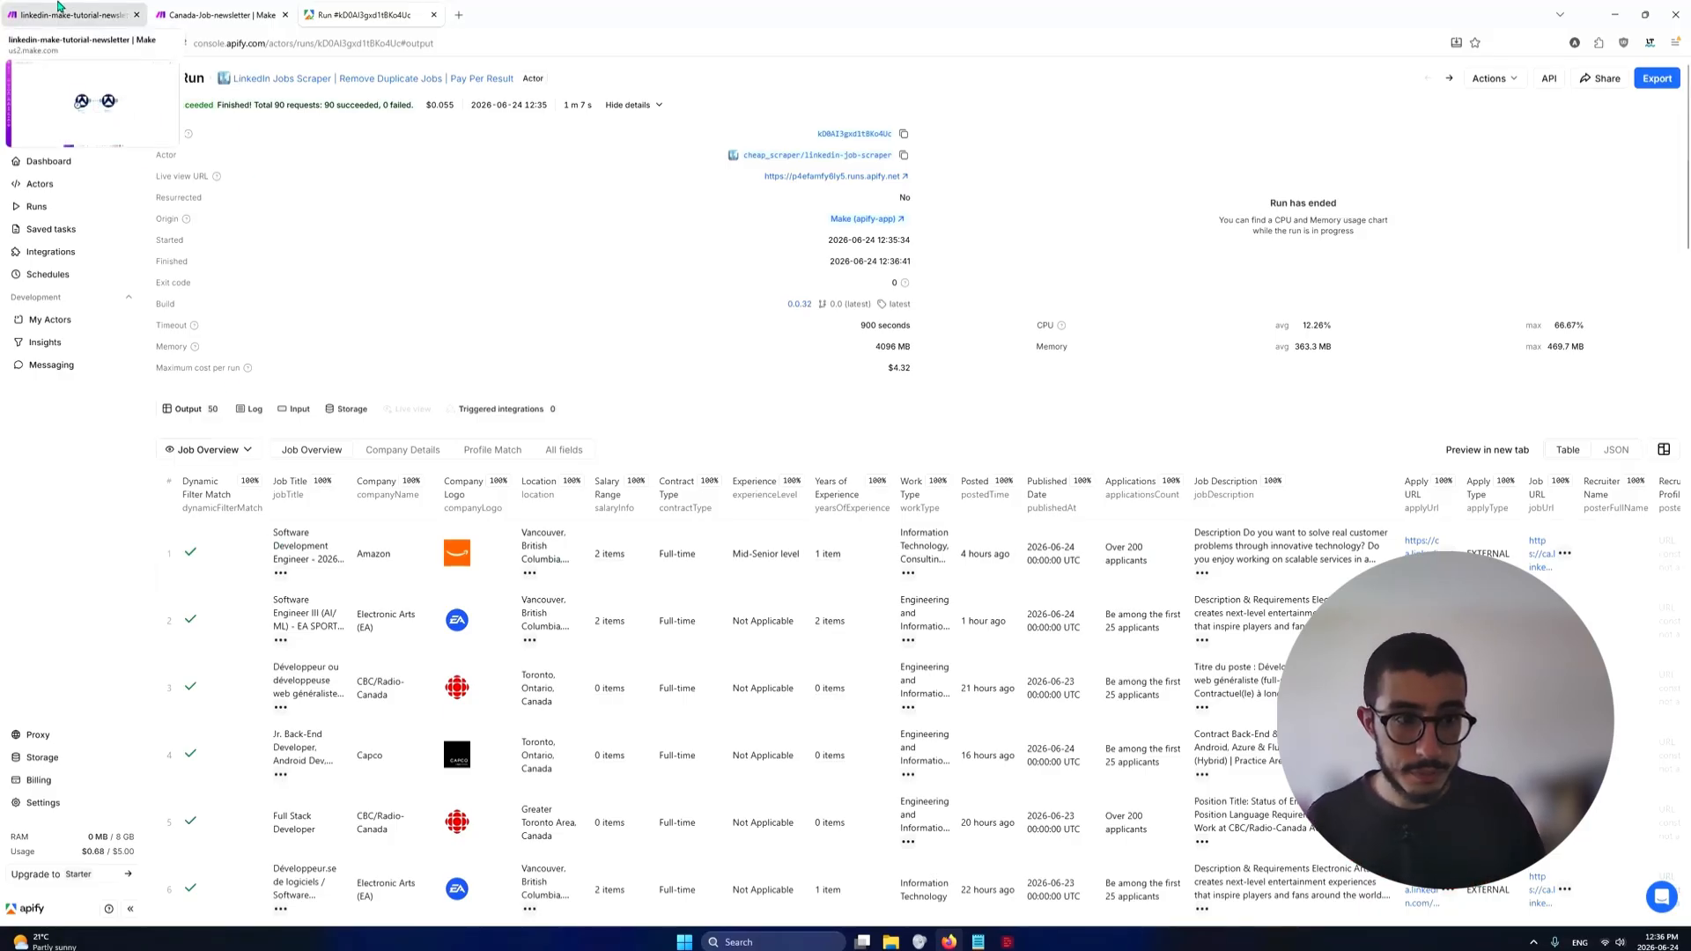
Return to the Make scenario and add a Tools Text aggregator module after Get Dataset Items
{"action": "left_click", "coordinate": [75, 15]}
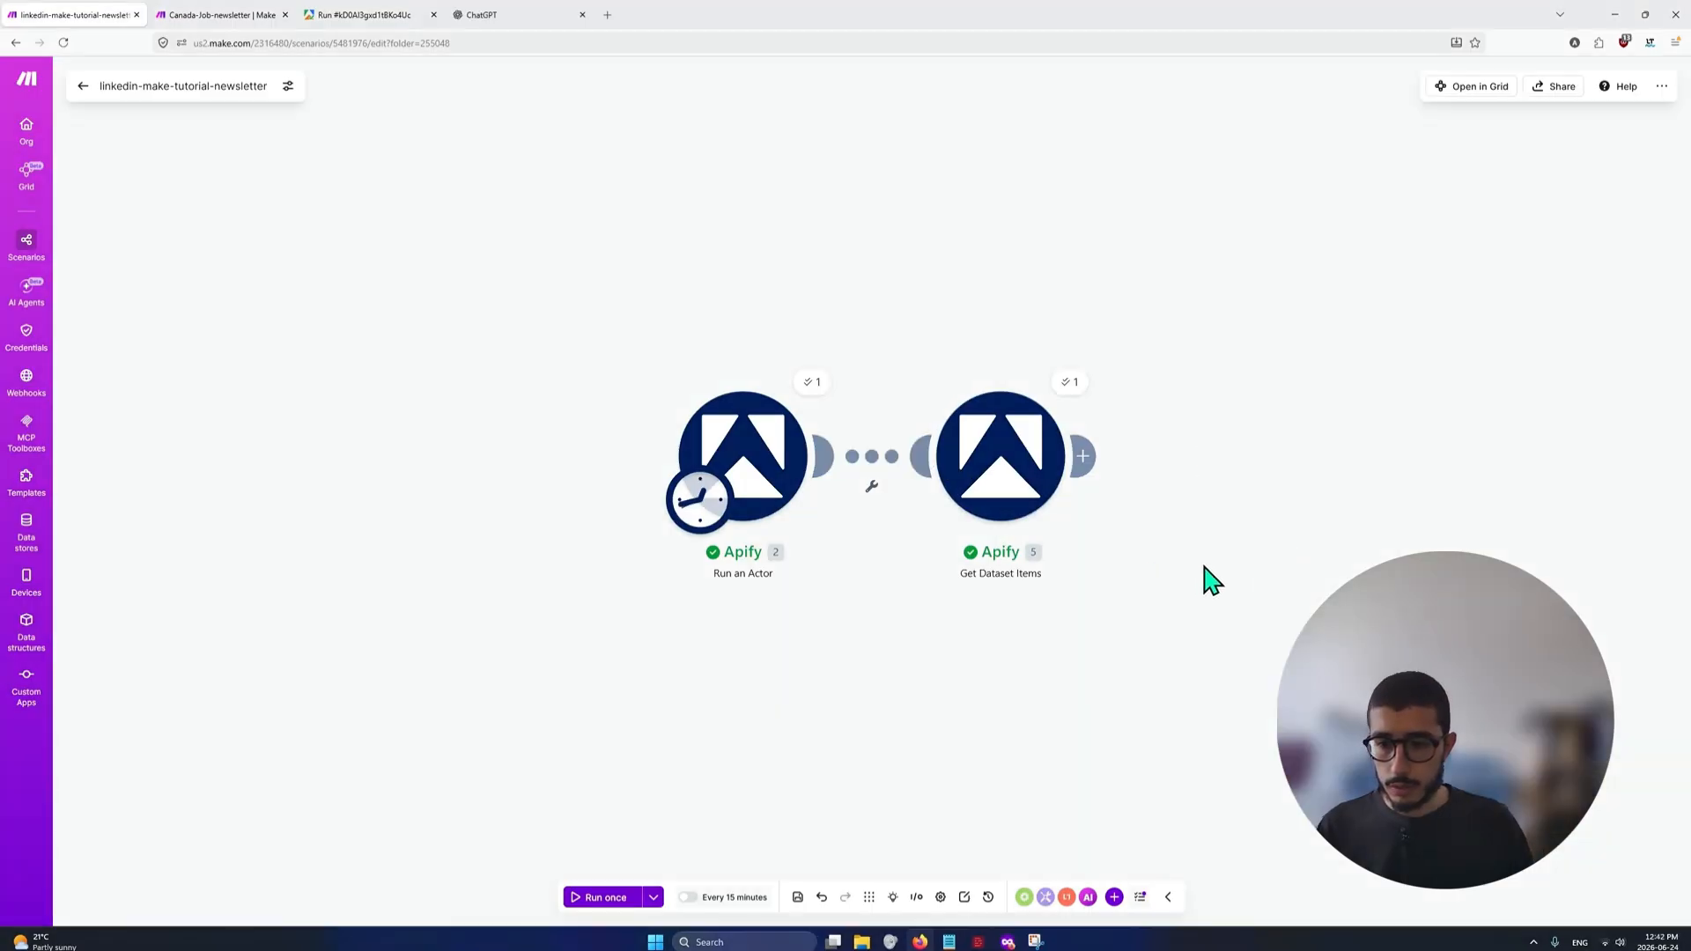
{"action": "left_click_drag", "start_coordinate": [1204, 578], "coordinate": [927, 586]}
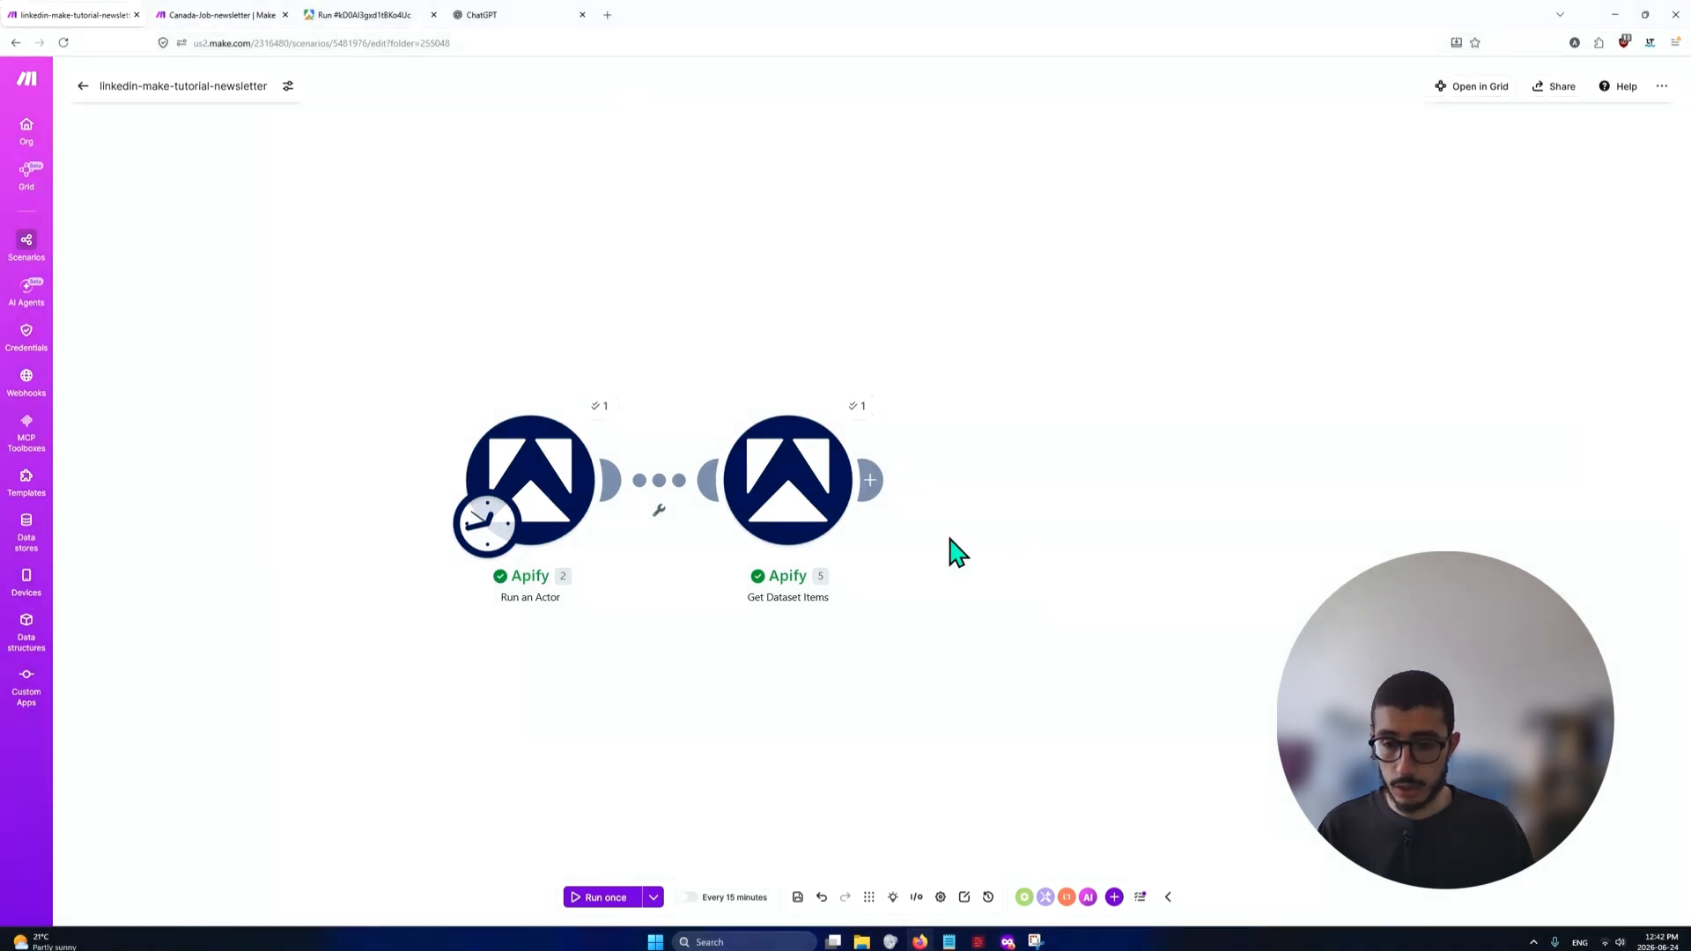
{"action": "left_click", "coordinate": [870, 480]}
{"action": "left_click", "coordinate": [925, 461]}
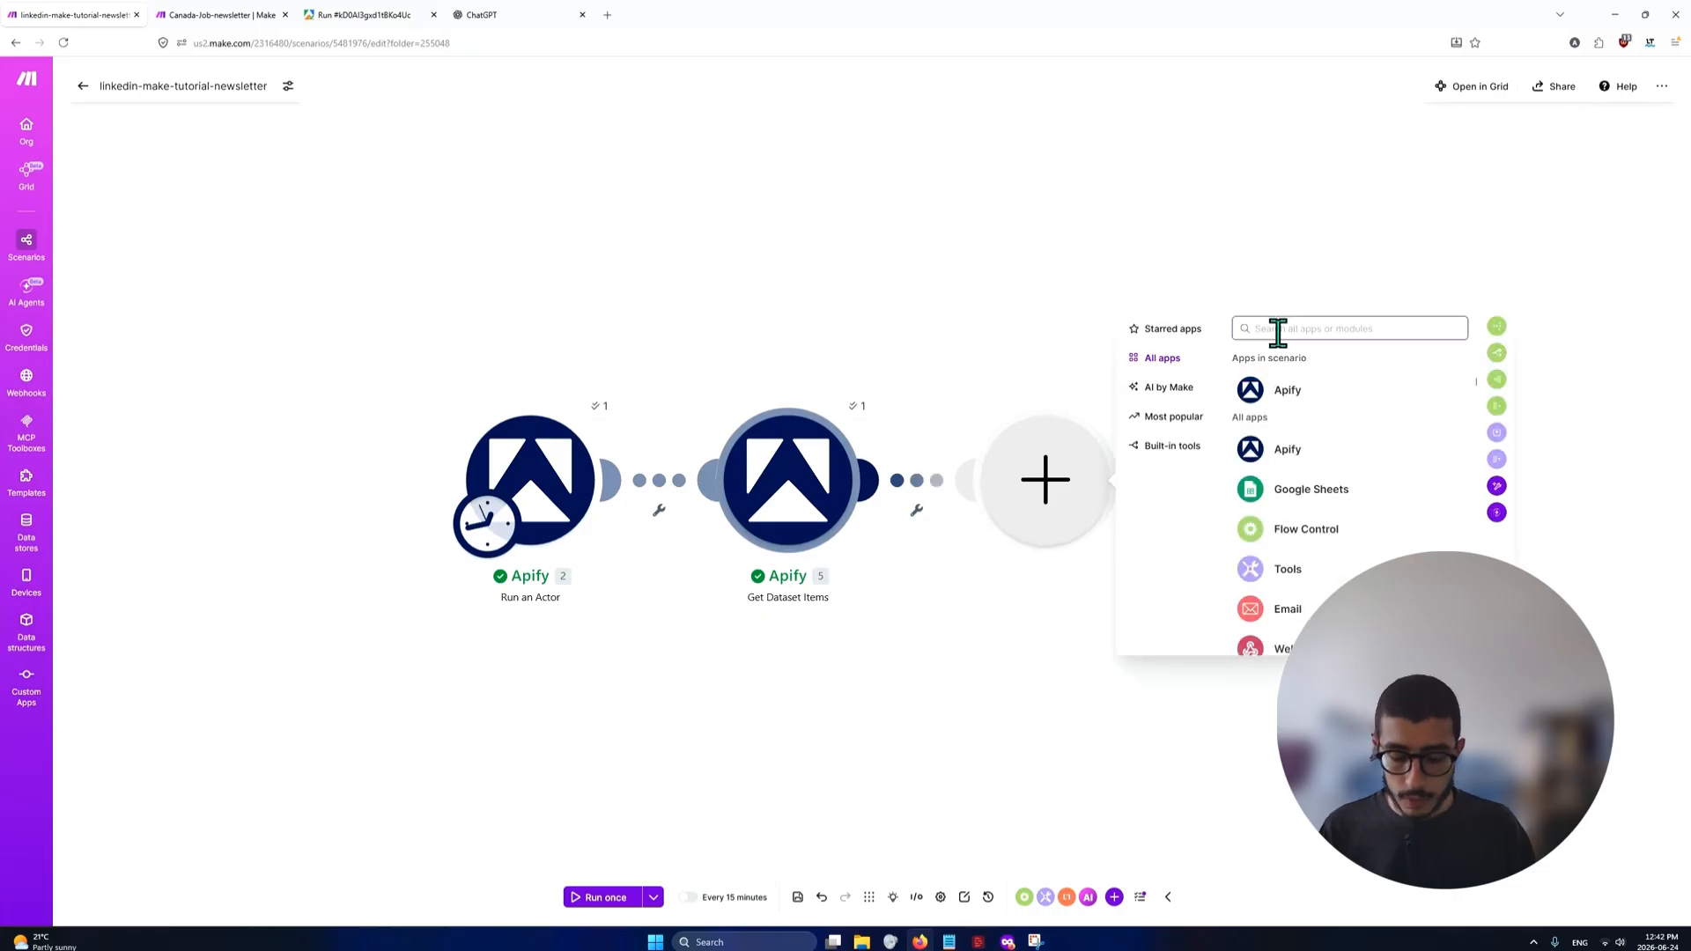
{"action": "type", "text": "text a"}
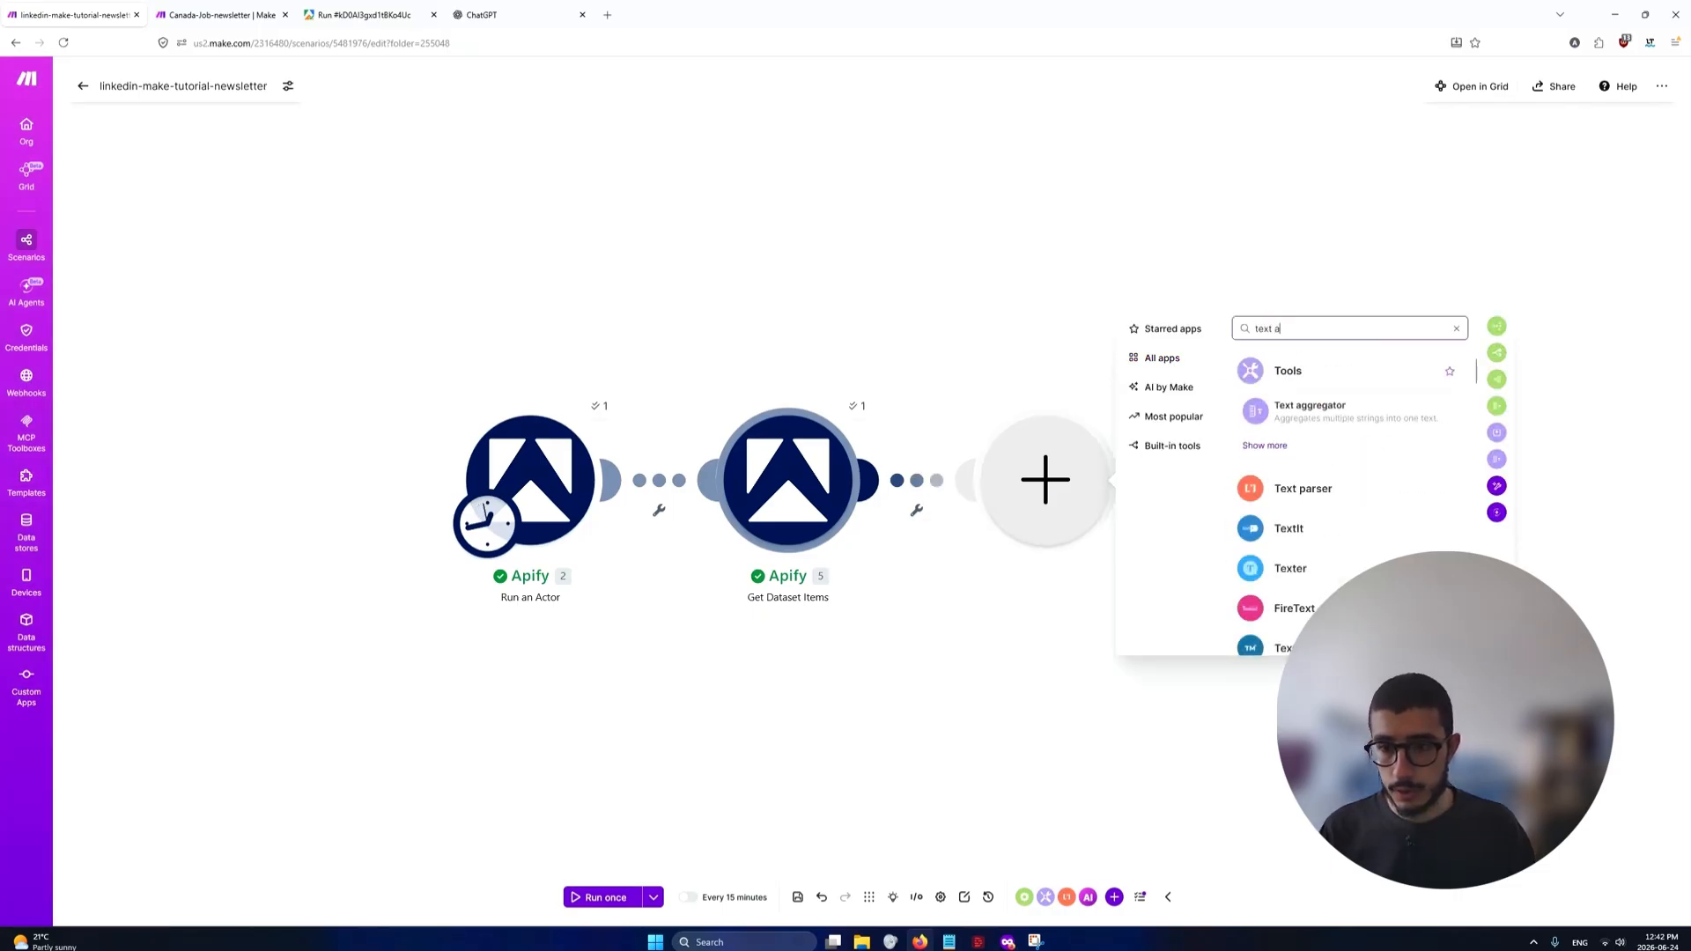
{"action": "type", "text": "ggre"}
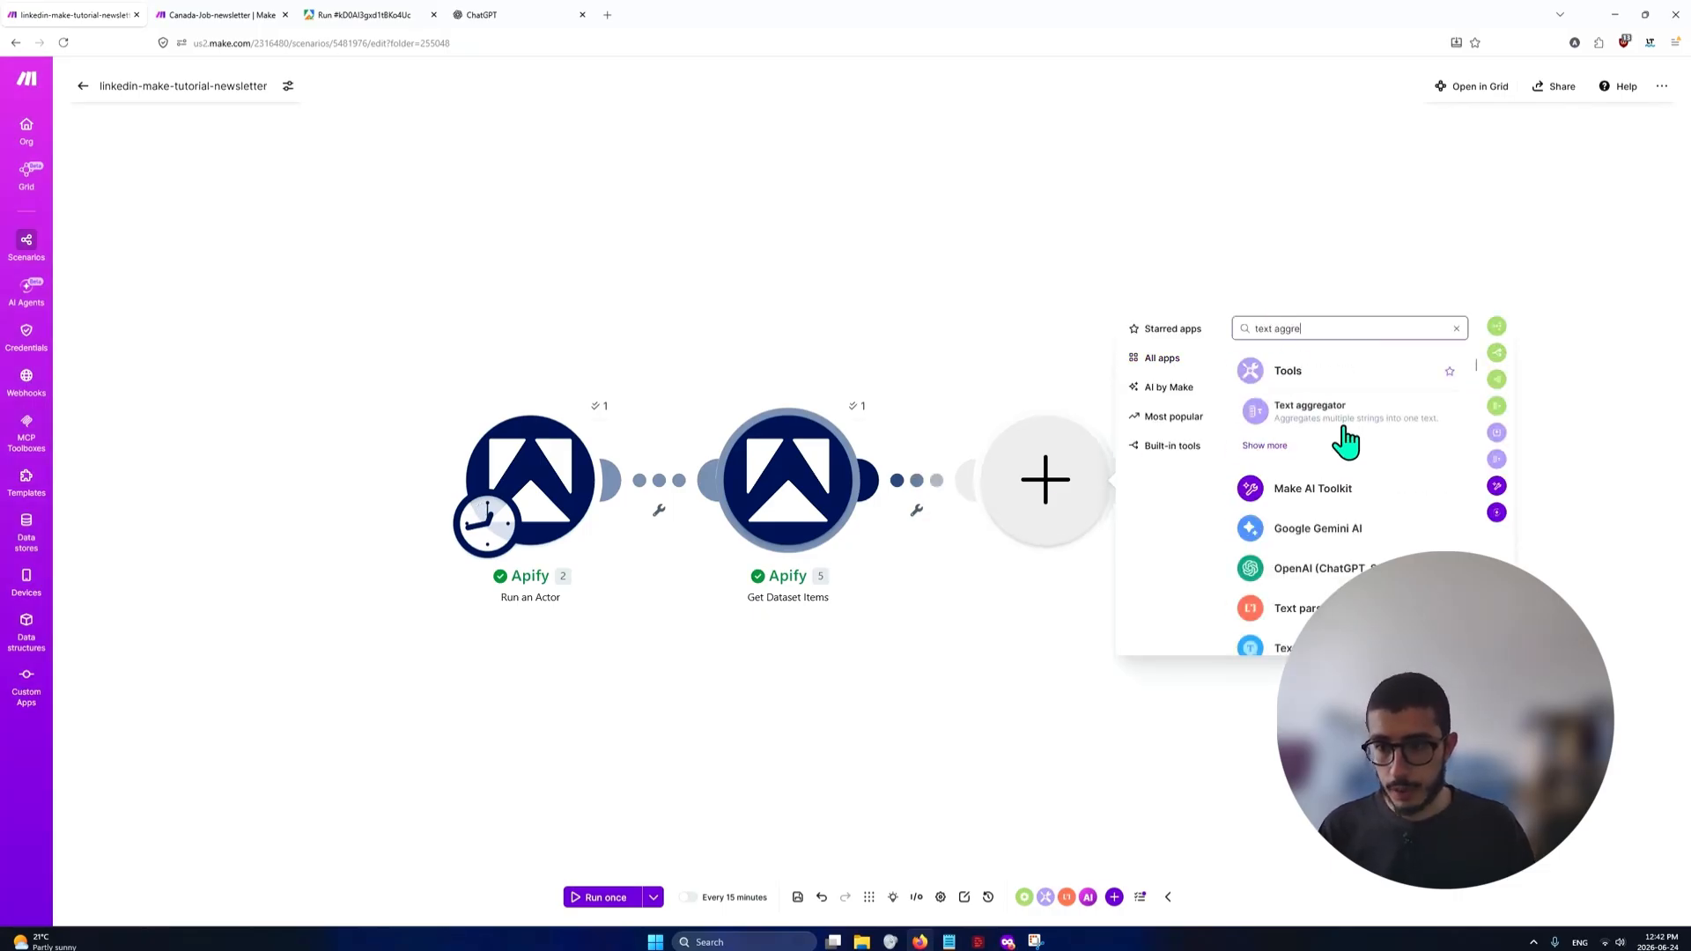
{"action": "left_click", "coordinate": [1355, 421]}
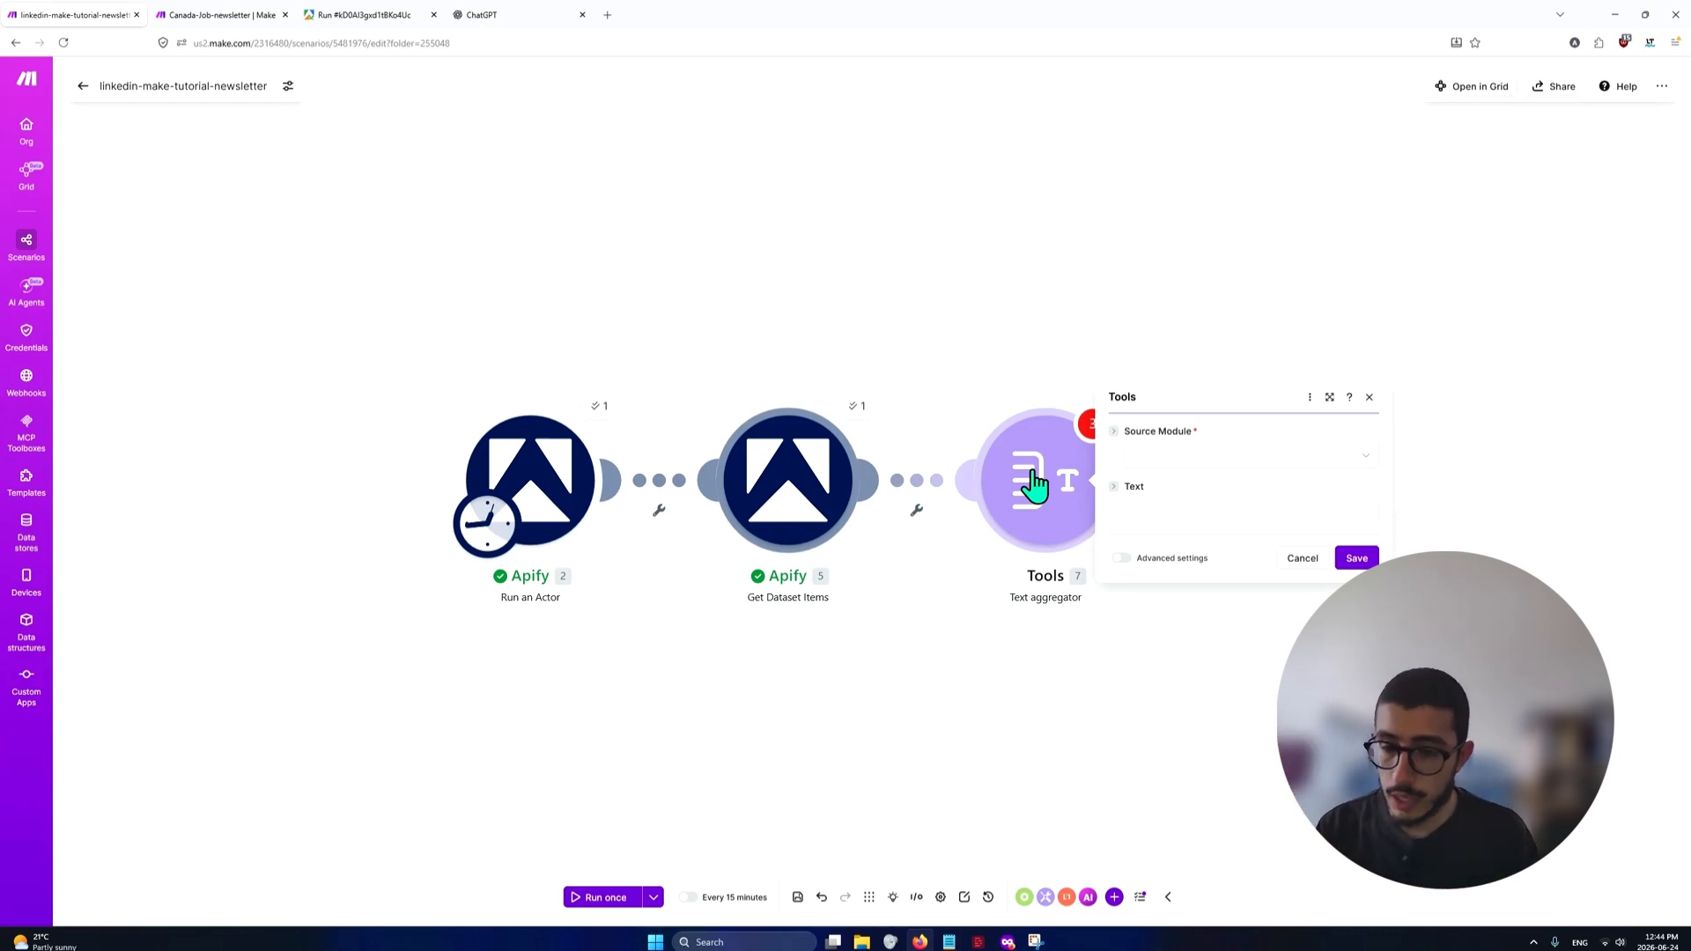
Switch to Snipping Tool to view the sample newsletter jobs table, then minimize it
{"action": "key", "text": "alt+Tab"}
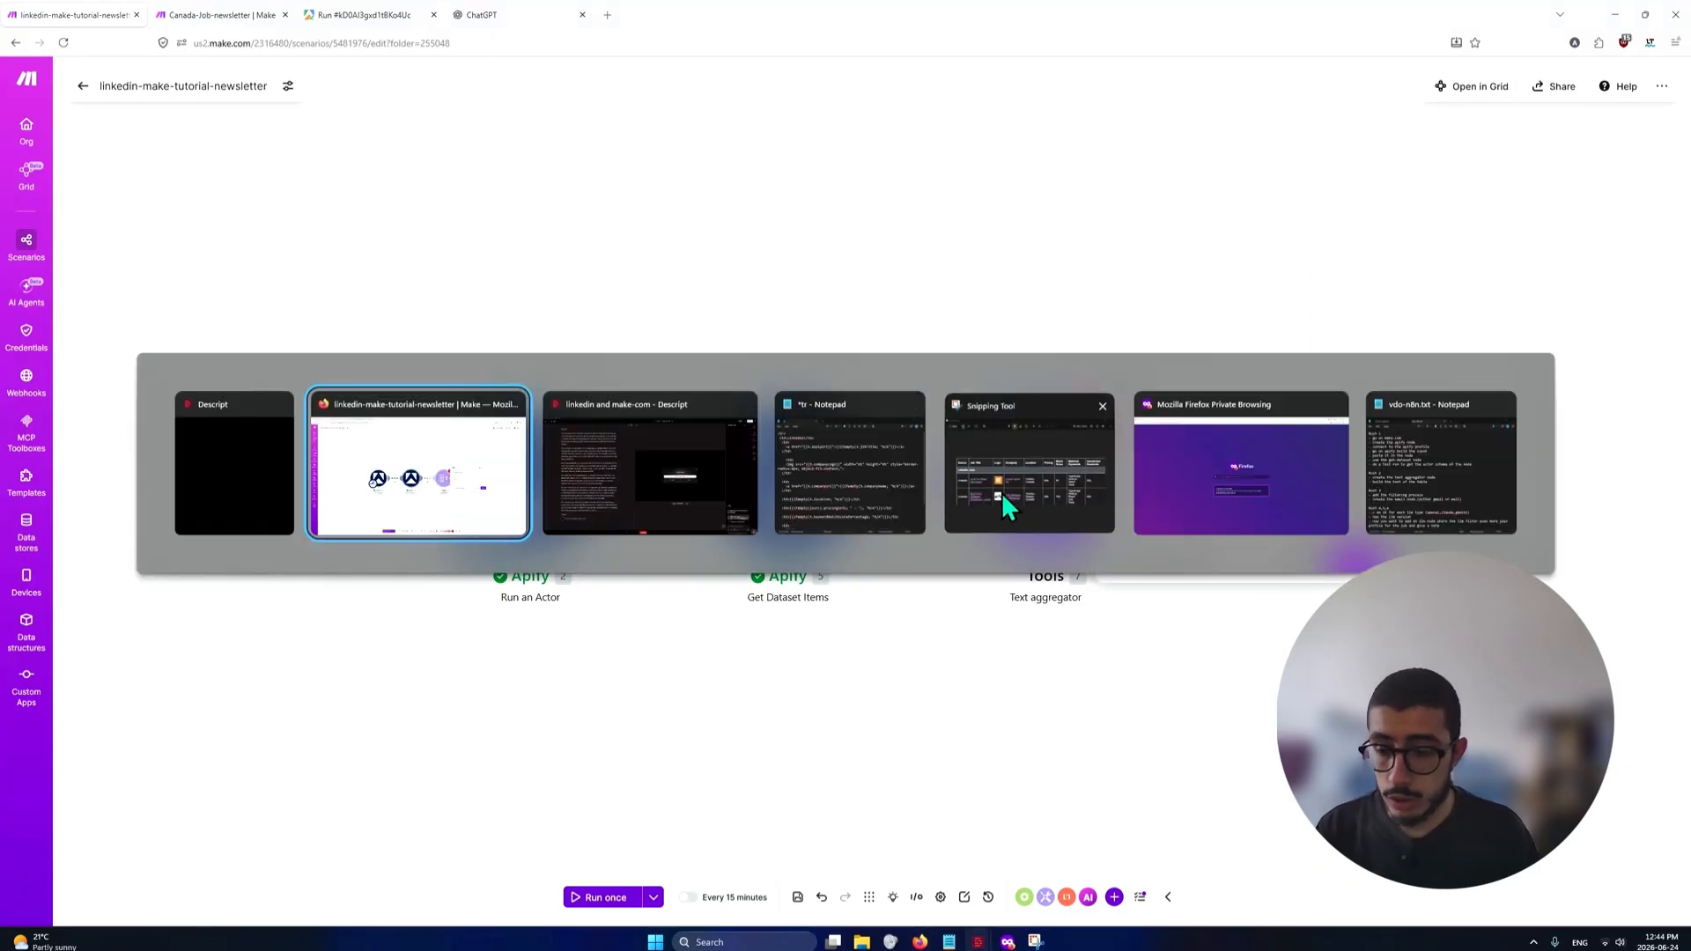
{"action": "left_click", "coordinate": [1001, 493]}
{"action": "left_click_drag", "start_coordinate": [937, 16], "coordinate": [892, 259]}
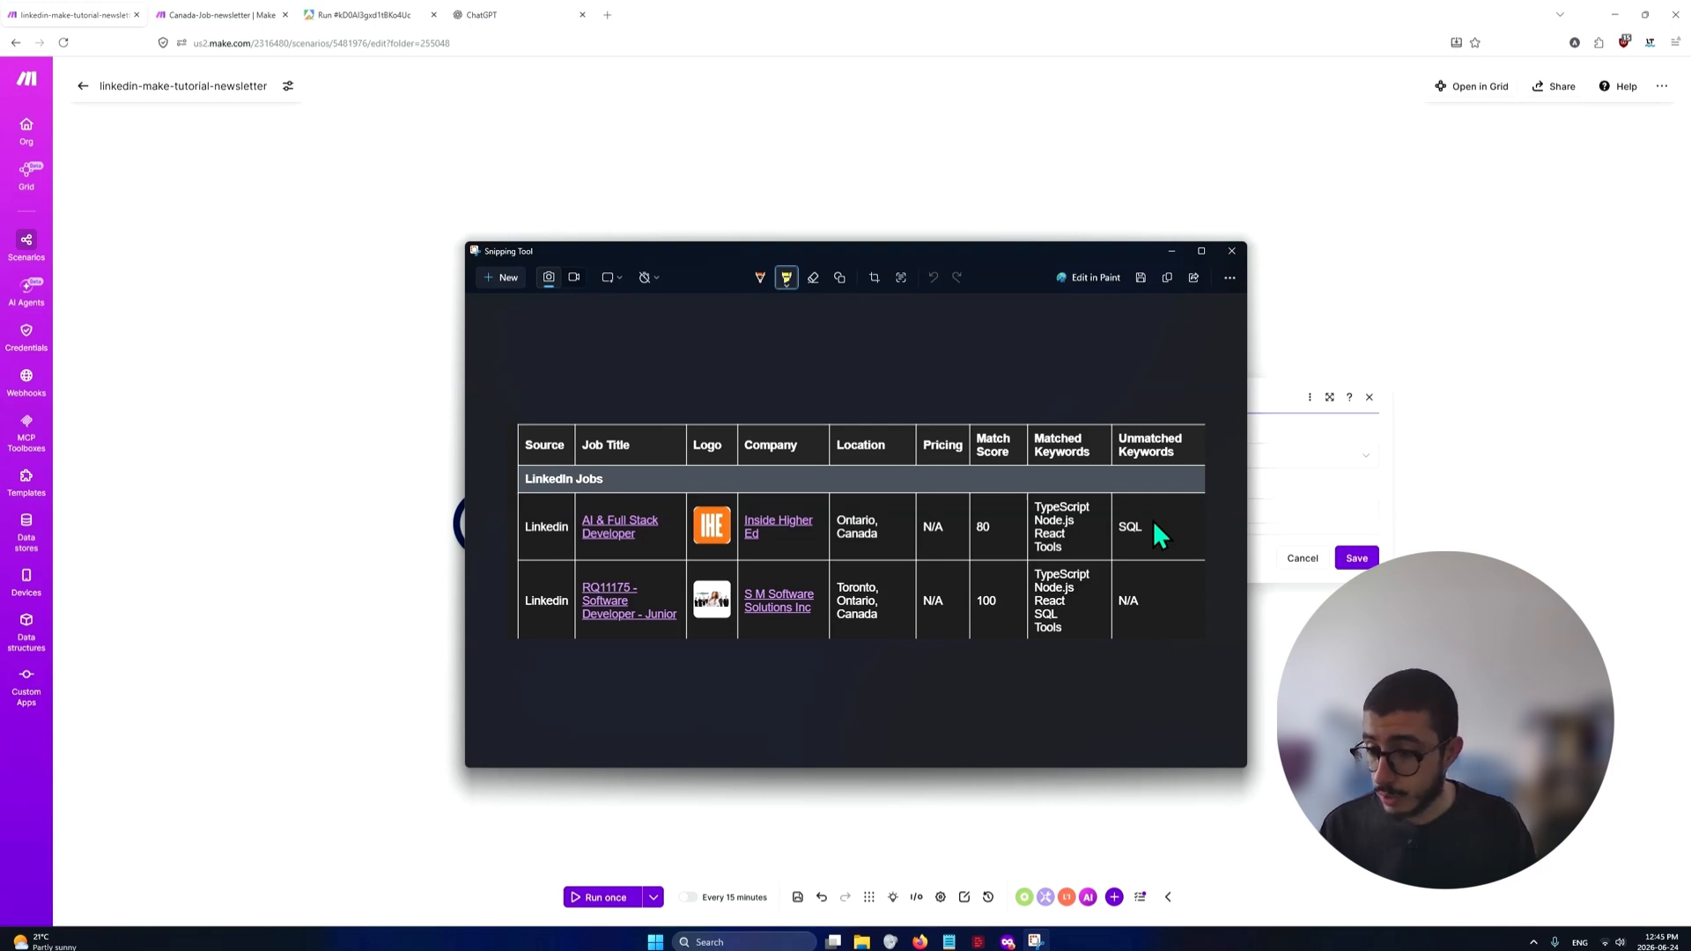
{"action": "left_click", "coordinate": [1170, 253]}
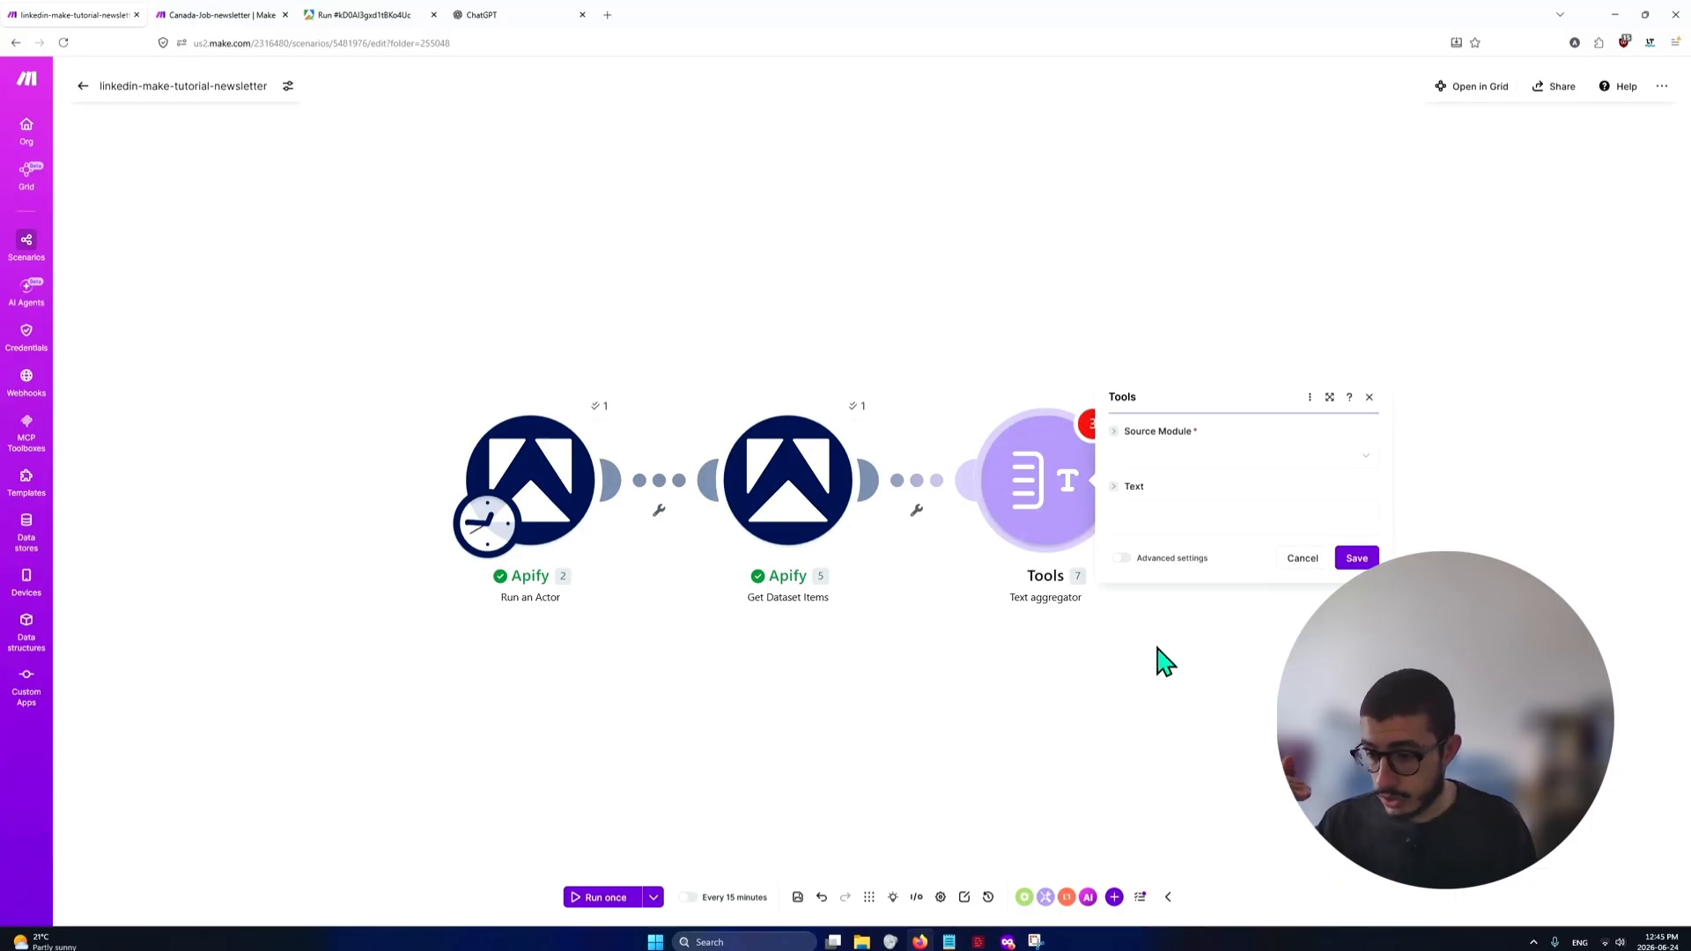
Set the Text aggregator's source module to Apify - Get Dataset Items [5] and open its Text field for editing
{"action": "left_click", "coordinate": [1263, 457]}
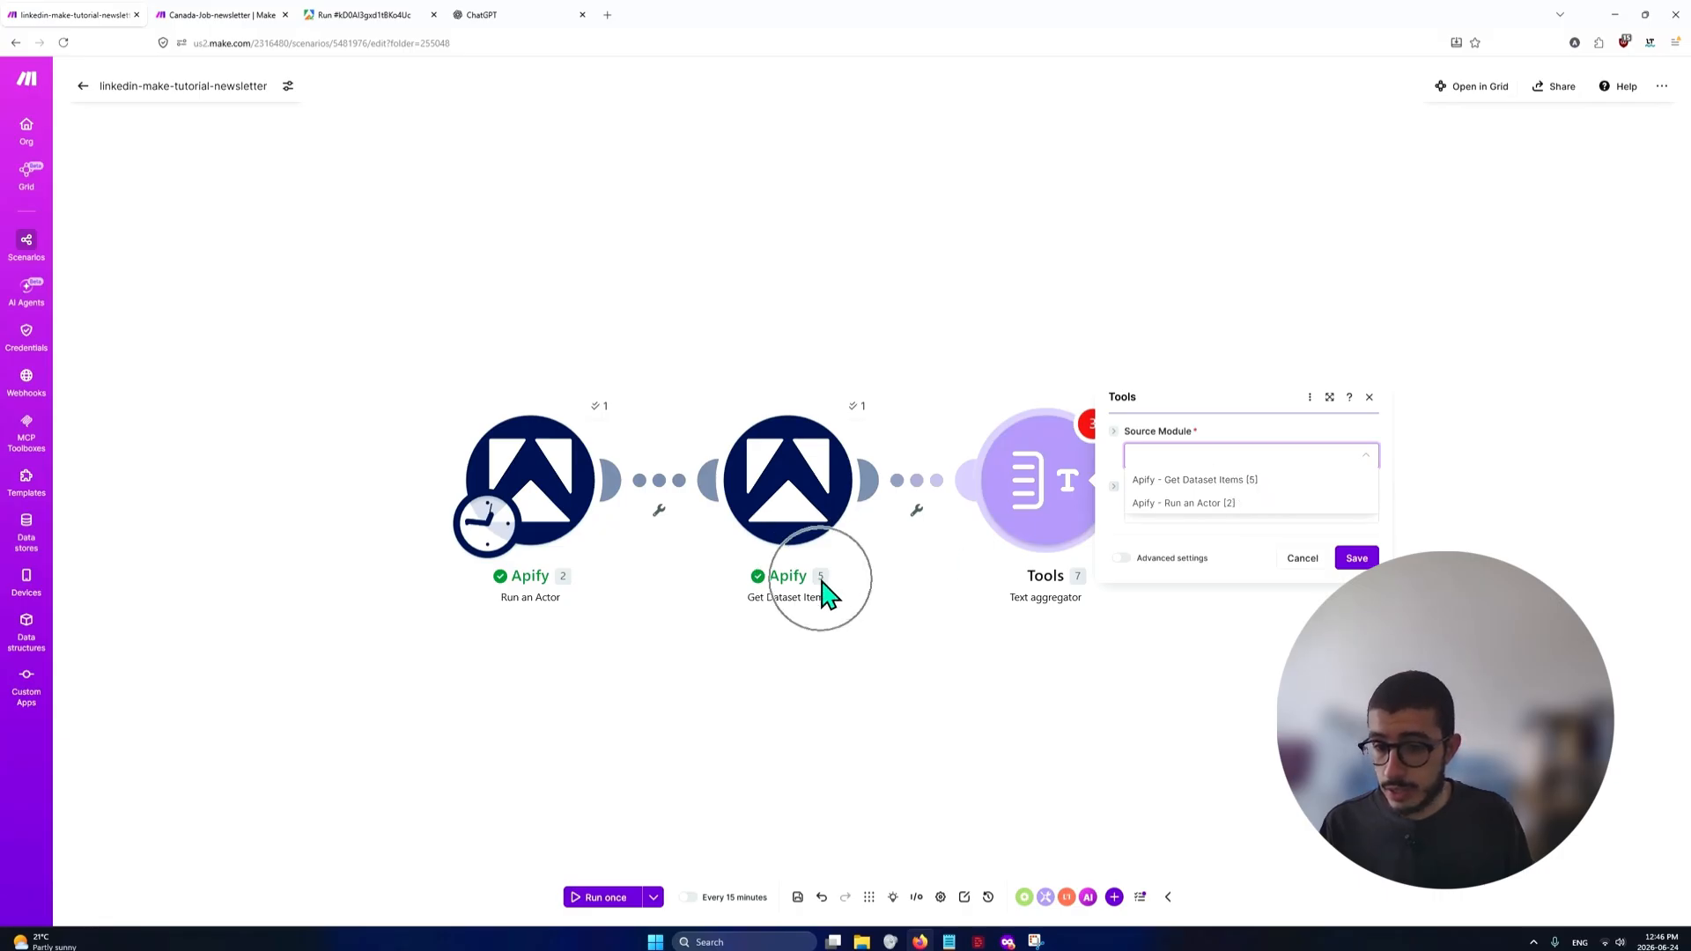
{"action": "left_click", "coordinate": [1155, 484]}
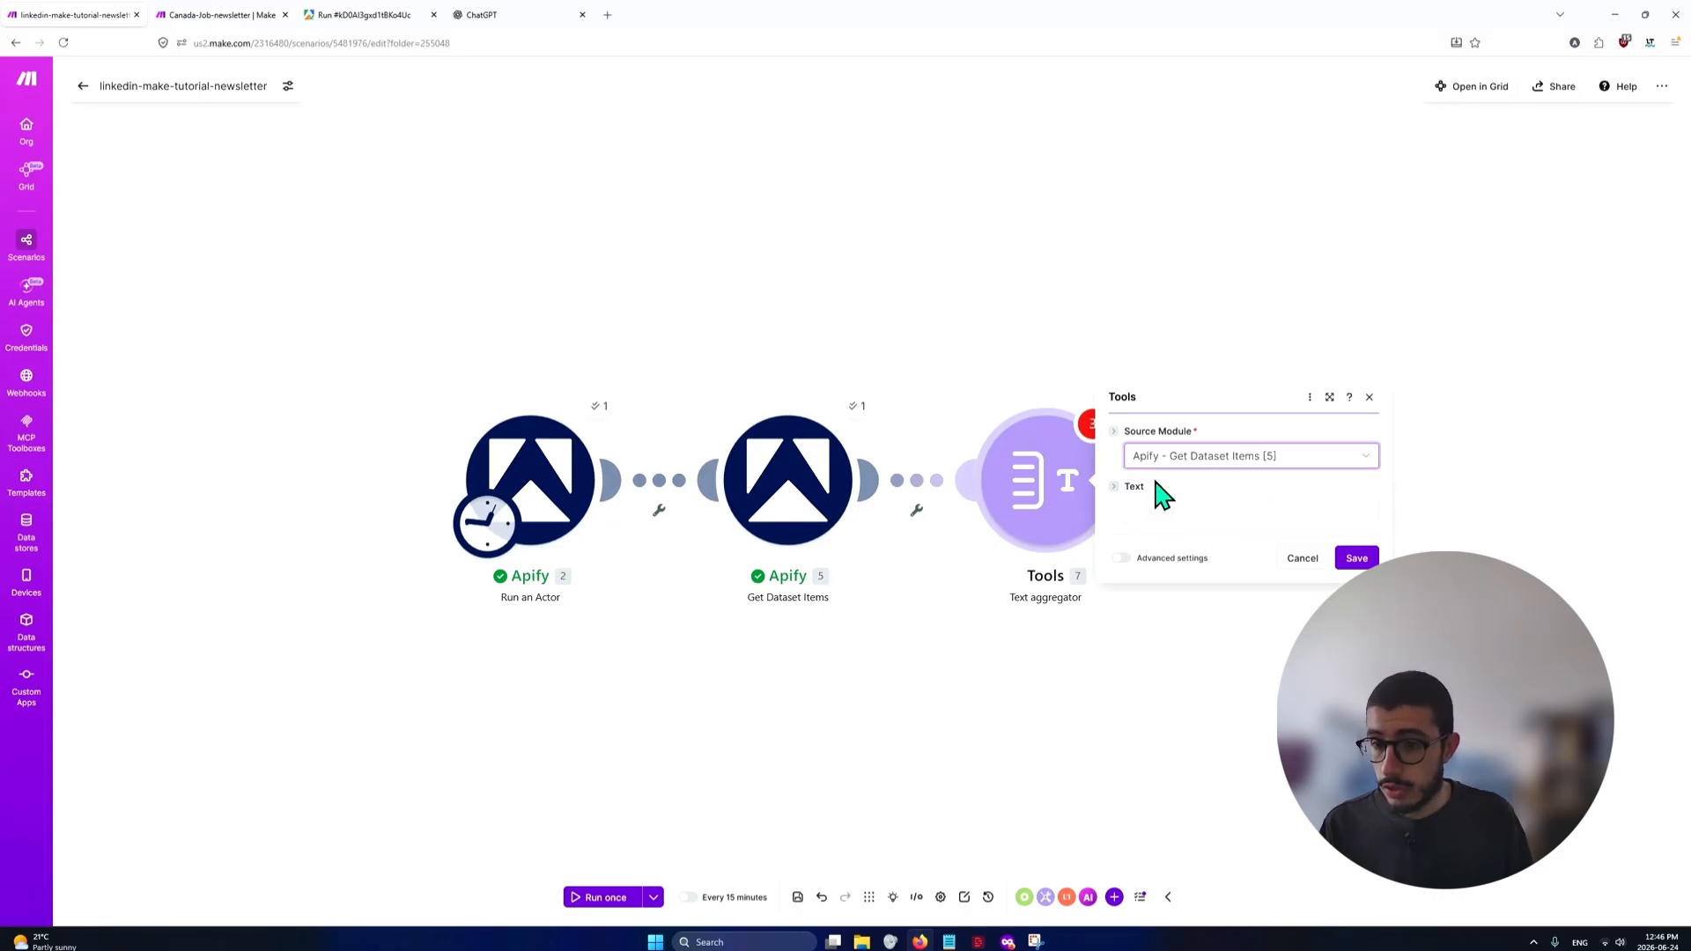
{"action": "left_click", "coordinate": [1163, 508]}
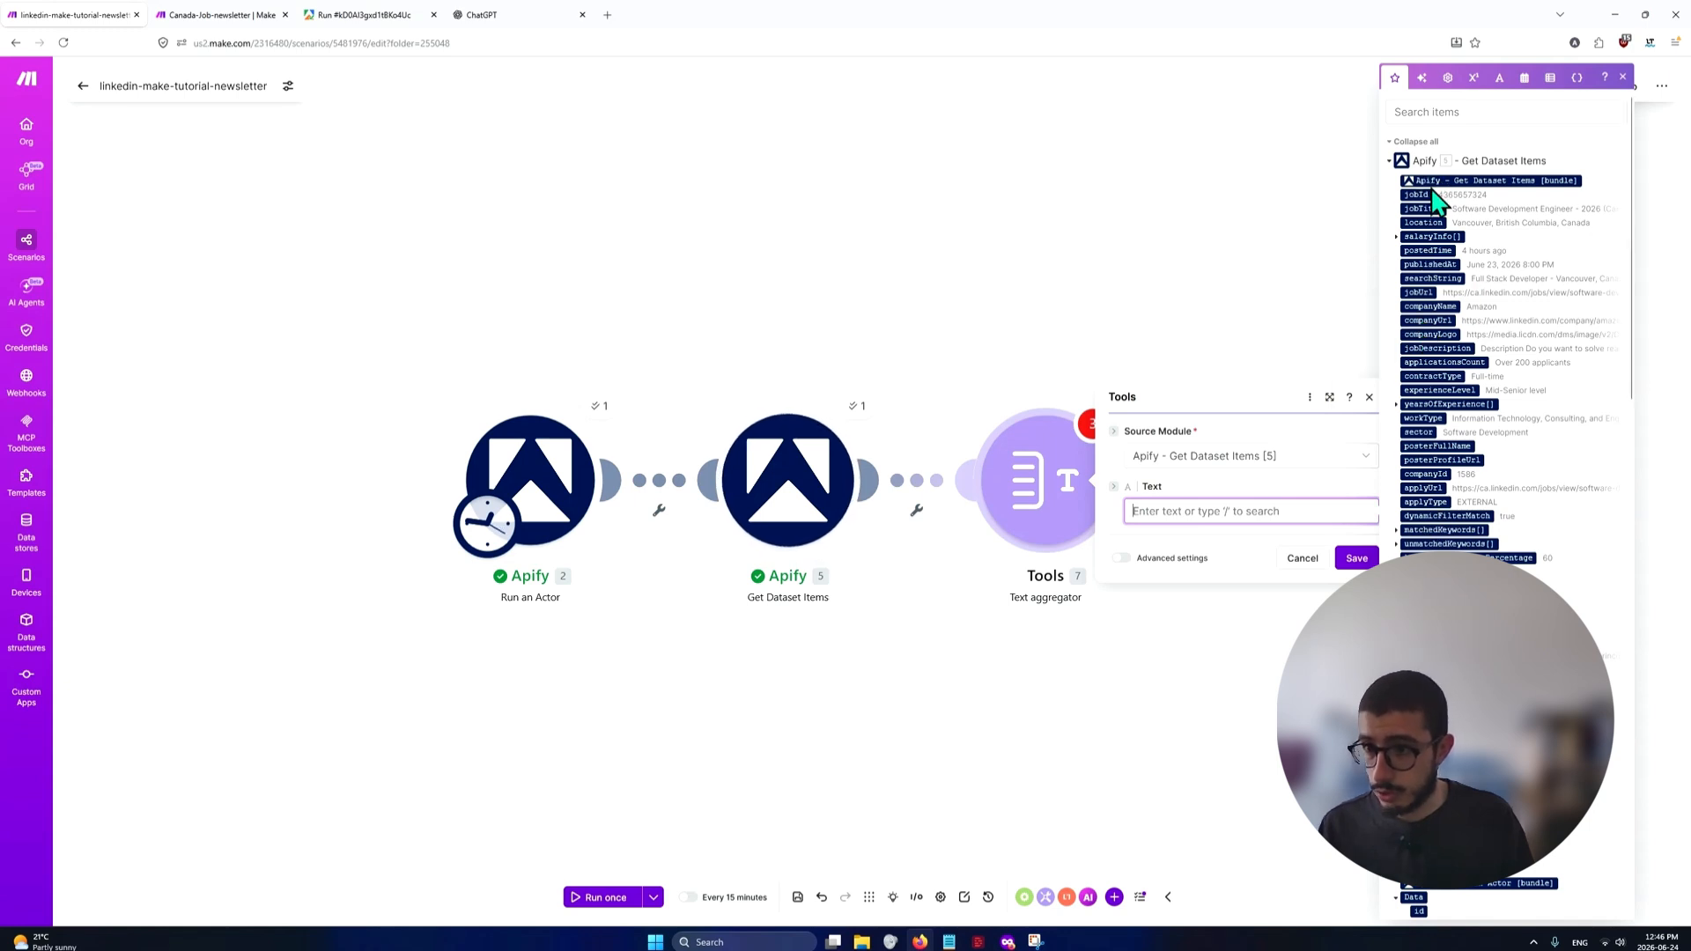
Switch to the Apify run, show its output as JSON and examine the jobTitle field of the first job
{"action": "left_click", "coordinate": [364, 15]}
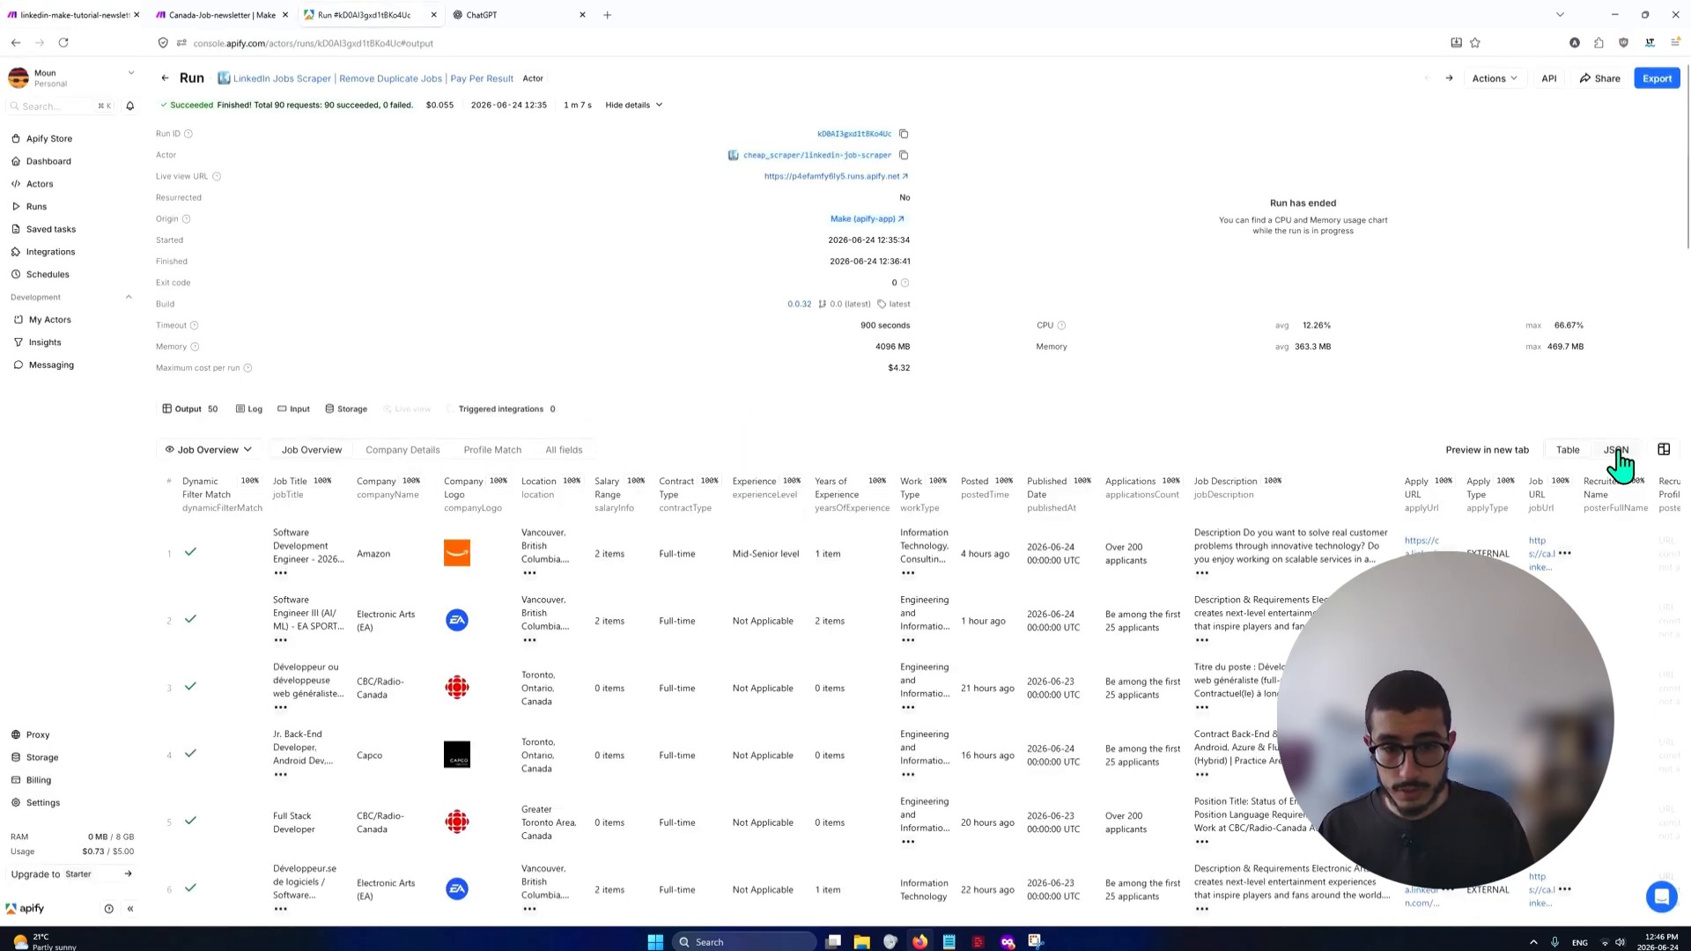
{"action": "left_click", "coordinate": [1616, 451]}
{"action": "left_click_drag", "start_coordinate": [217, 509], "coordinate": [266, 487]}
{"action": "left_click", "coordinate": [266, 487]}
{"action": "double_click", "coordinate": [257, 509]}
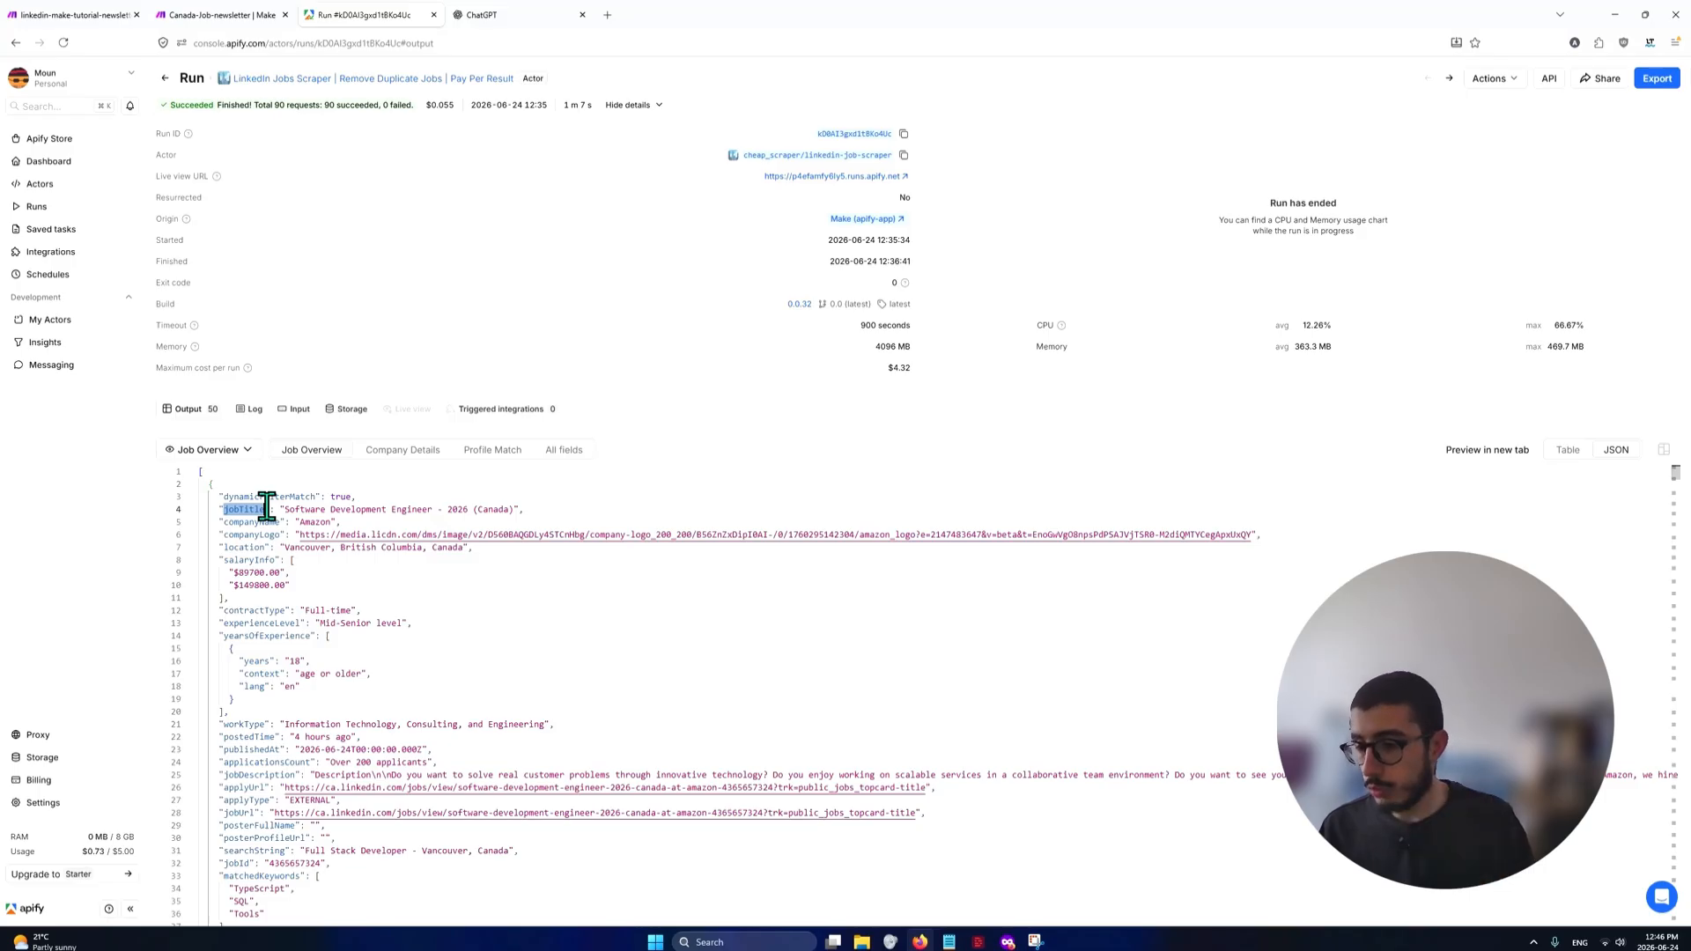
{"action": "scroll", "coordinate": [409, 638], "scroll_direction": "down", "scroll_amount": 1}
{"action": "scroll", "coordinate": [409, 638], "scroll_direction": "up", "scroll_amount": 1}
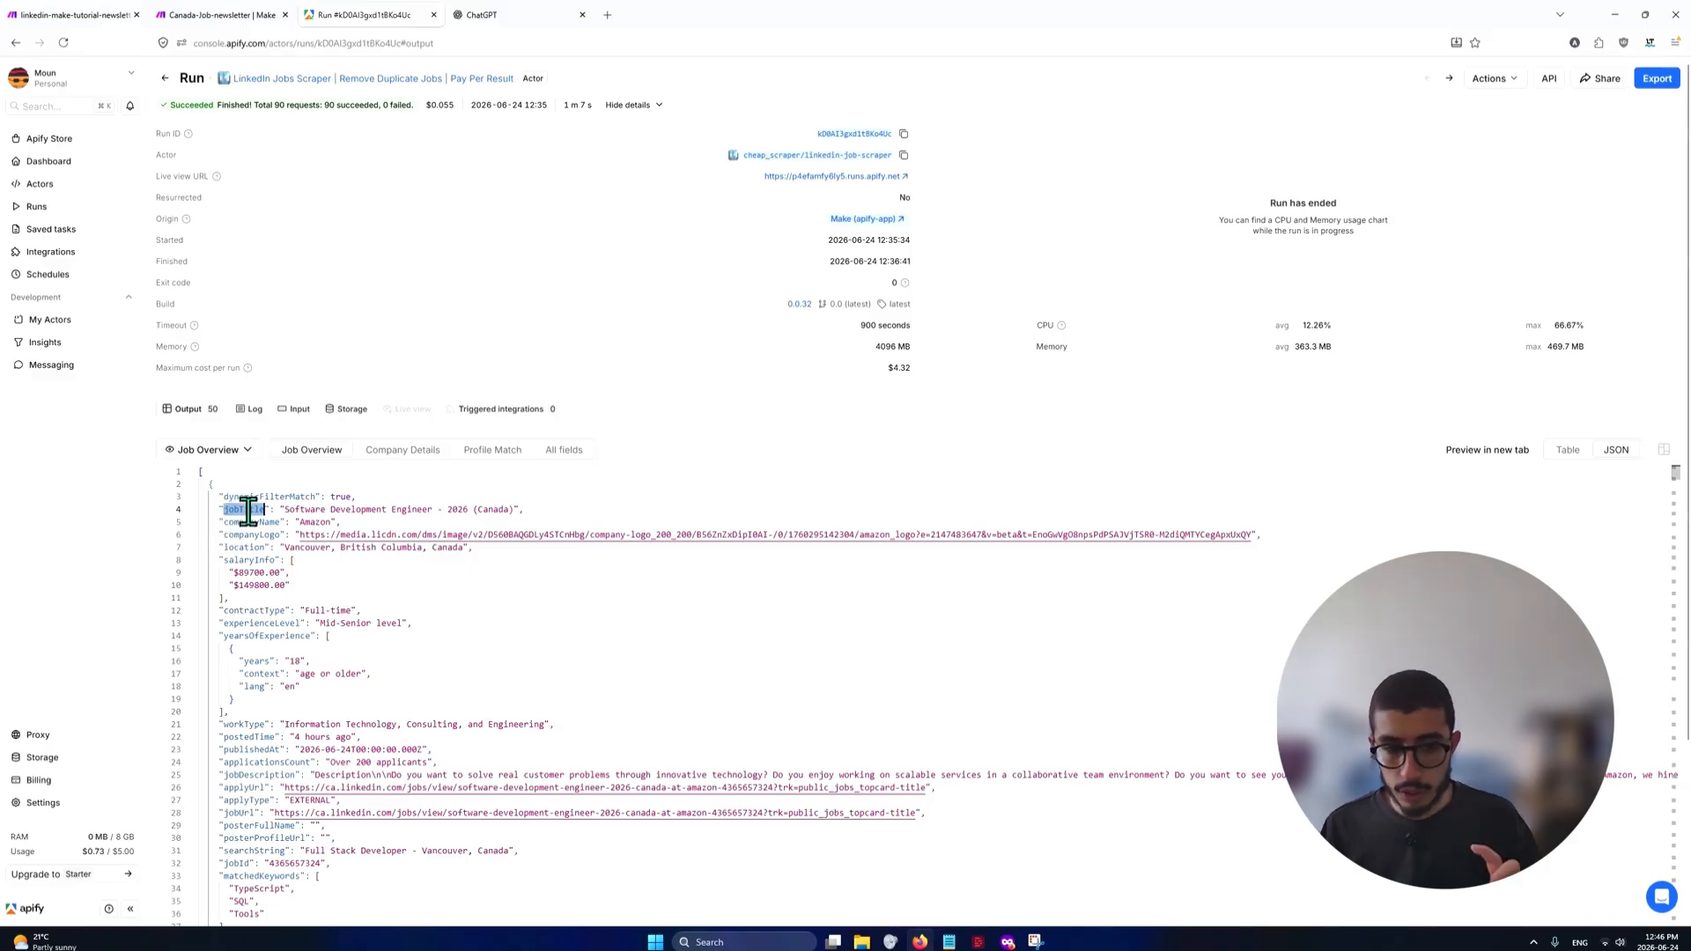
Examine the first job object's extent in the JSON and its location, salaryInfo and keywordMatchScorePercentage fields
{"action": "left_click", "coordinate": [210, 485]}
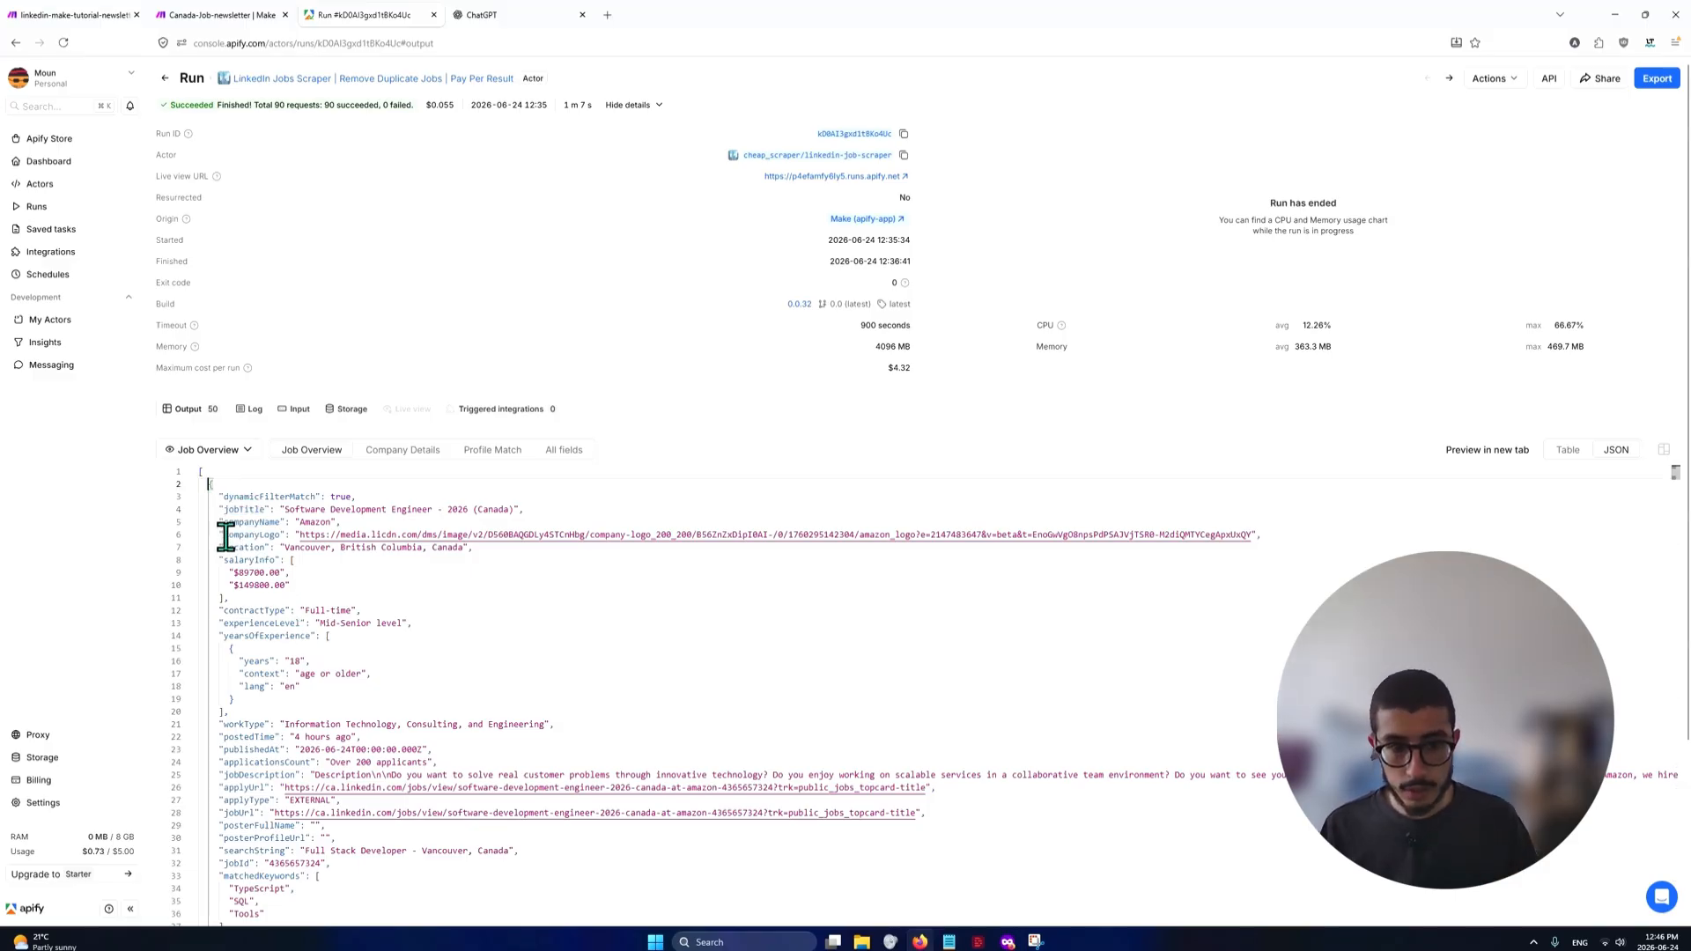
{"action": "left_click", "coordinate": [190, 484]}
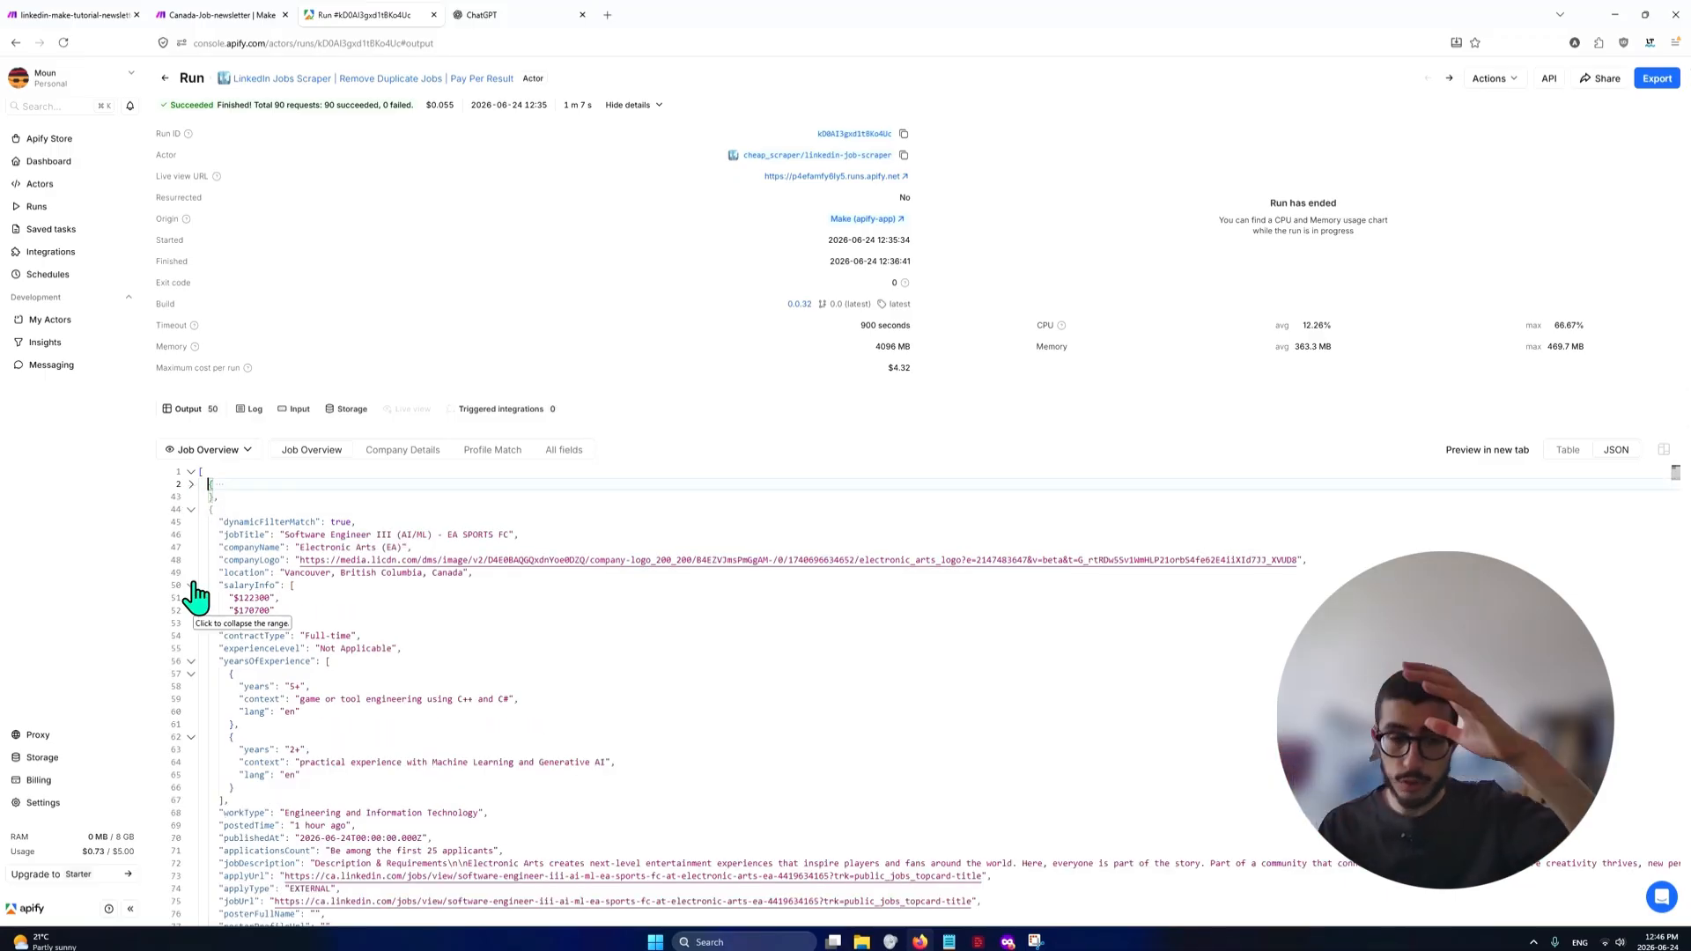
{"action": "left_click", "coordinate": [191, 484]}
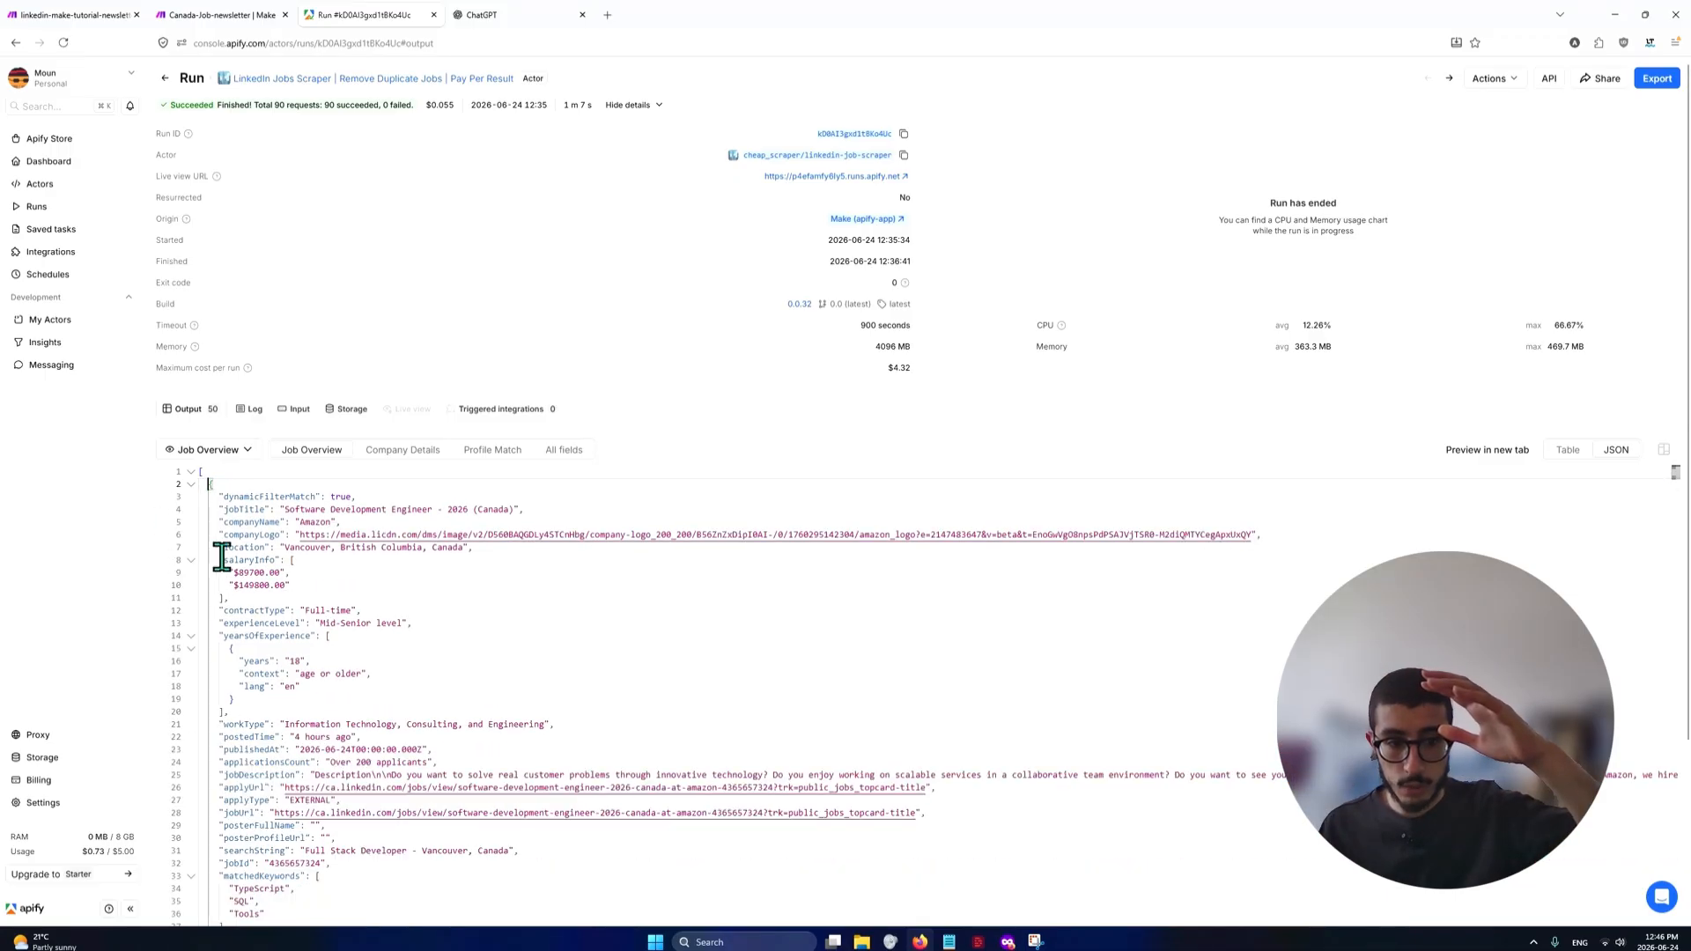
{"action": "double_click", "coordinate": [227, 559]}
{"action": "double_click", "coordinate": [244, 548]}
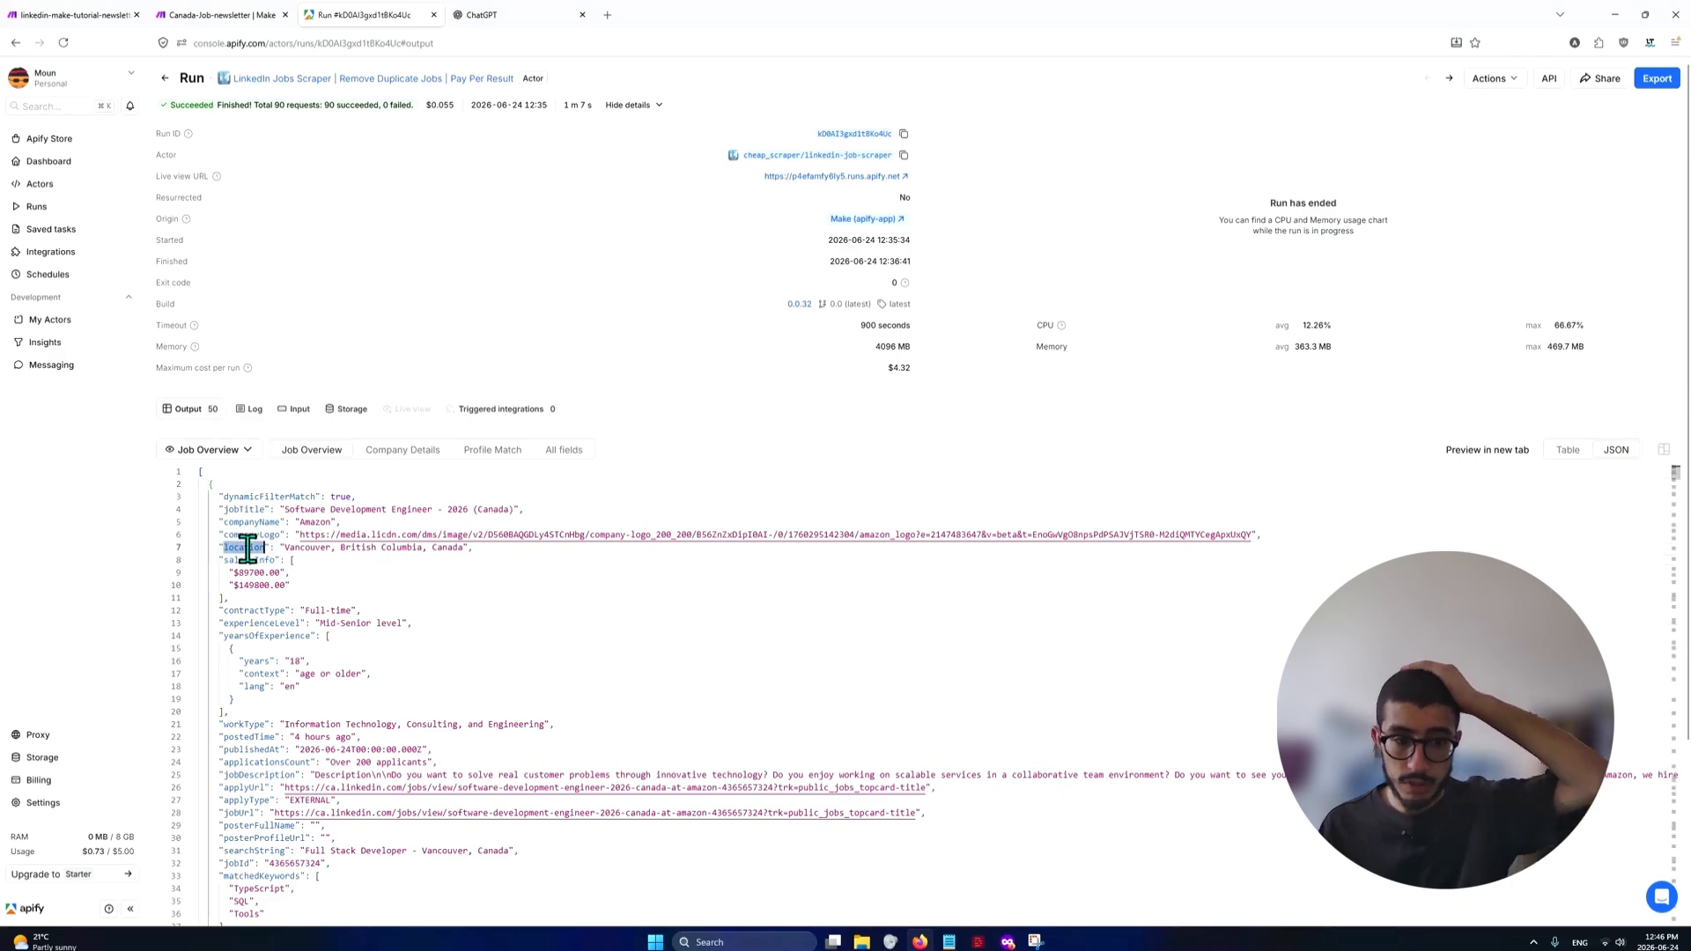
{"action": "scroll", "coordinate": [234, 617], "scroll_direction": "down", "scroll_amount": 3}
{"action": "double_click", "coordinate": [289, 723]}
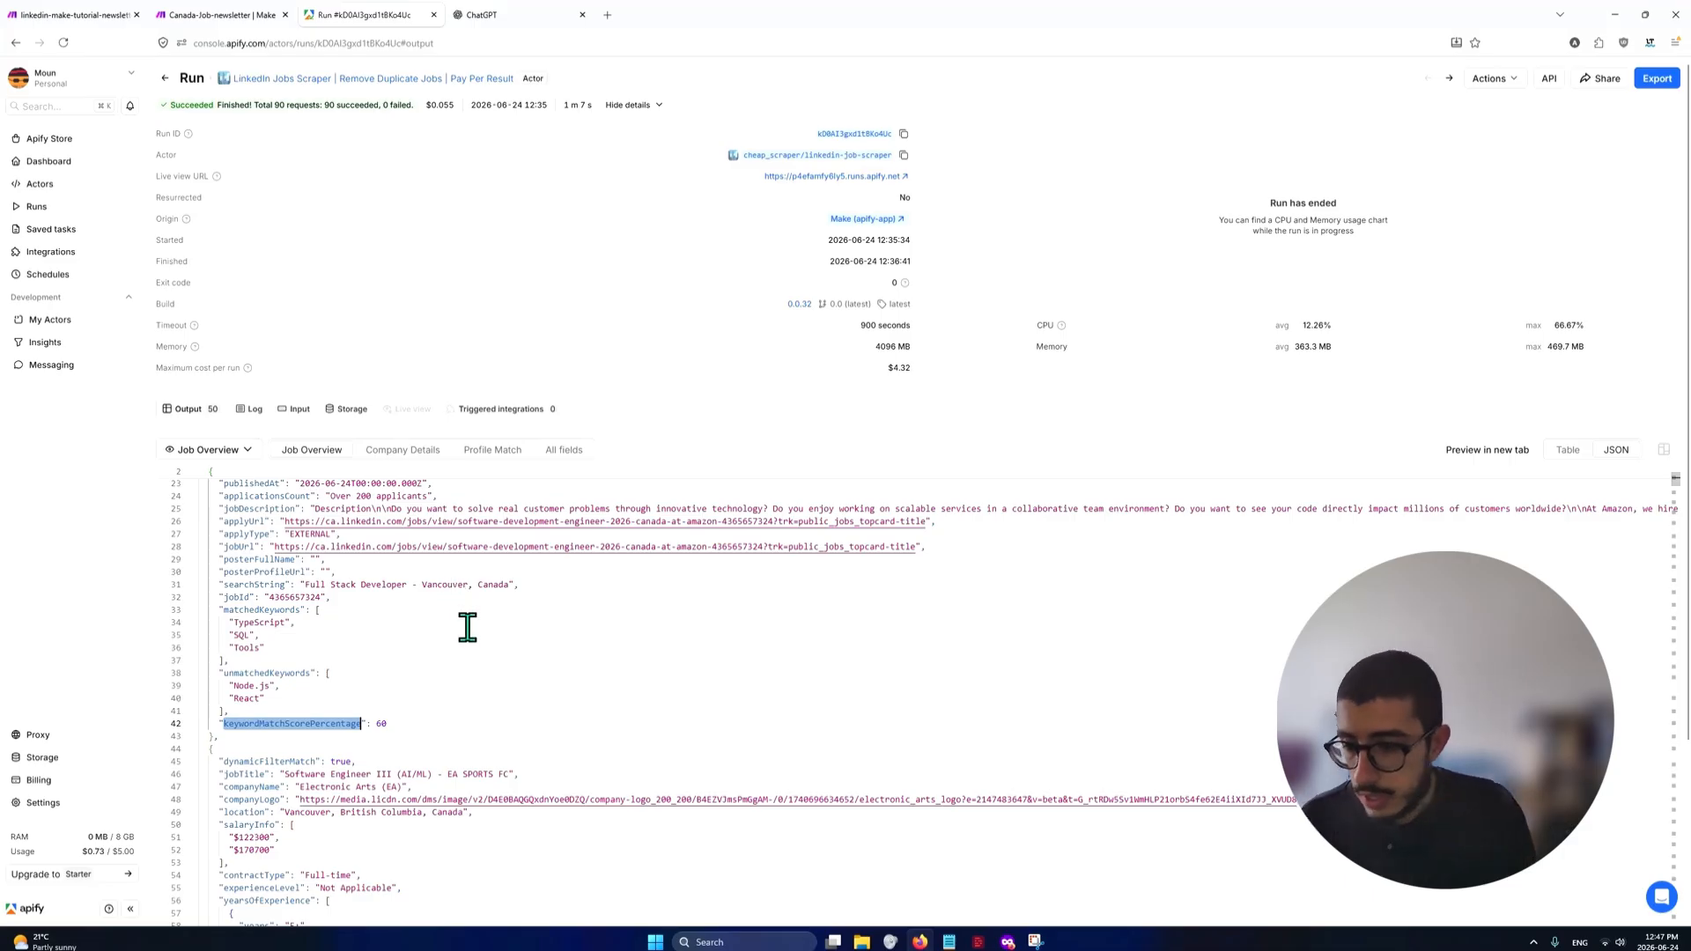
{"action": "scroll", "coordinate": [467, 633], "scroll_direction": "up", "scroll_amount": 3}
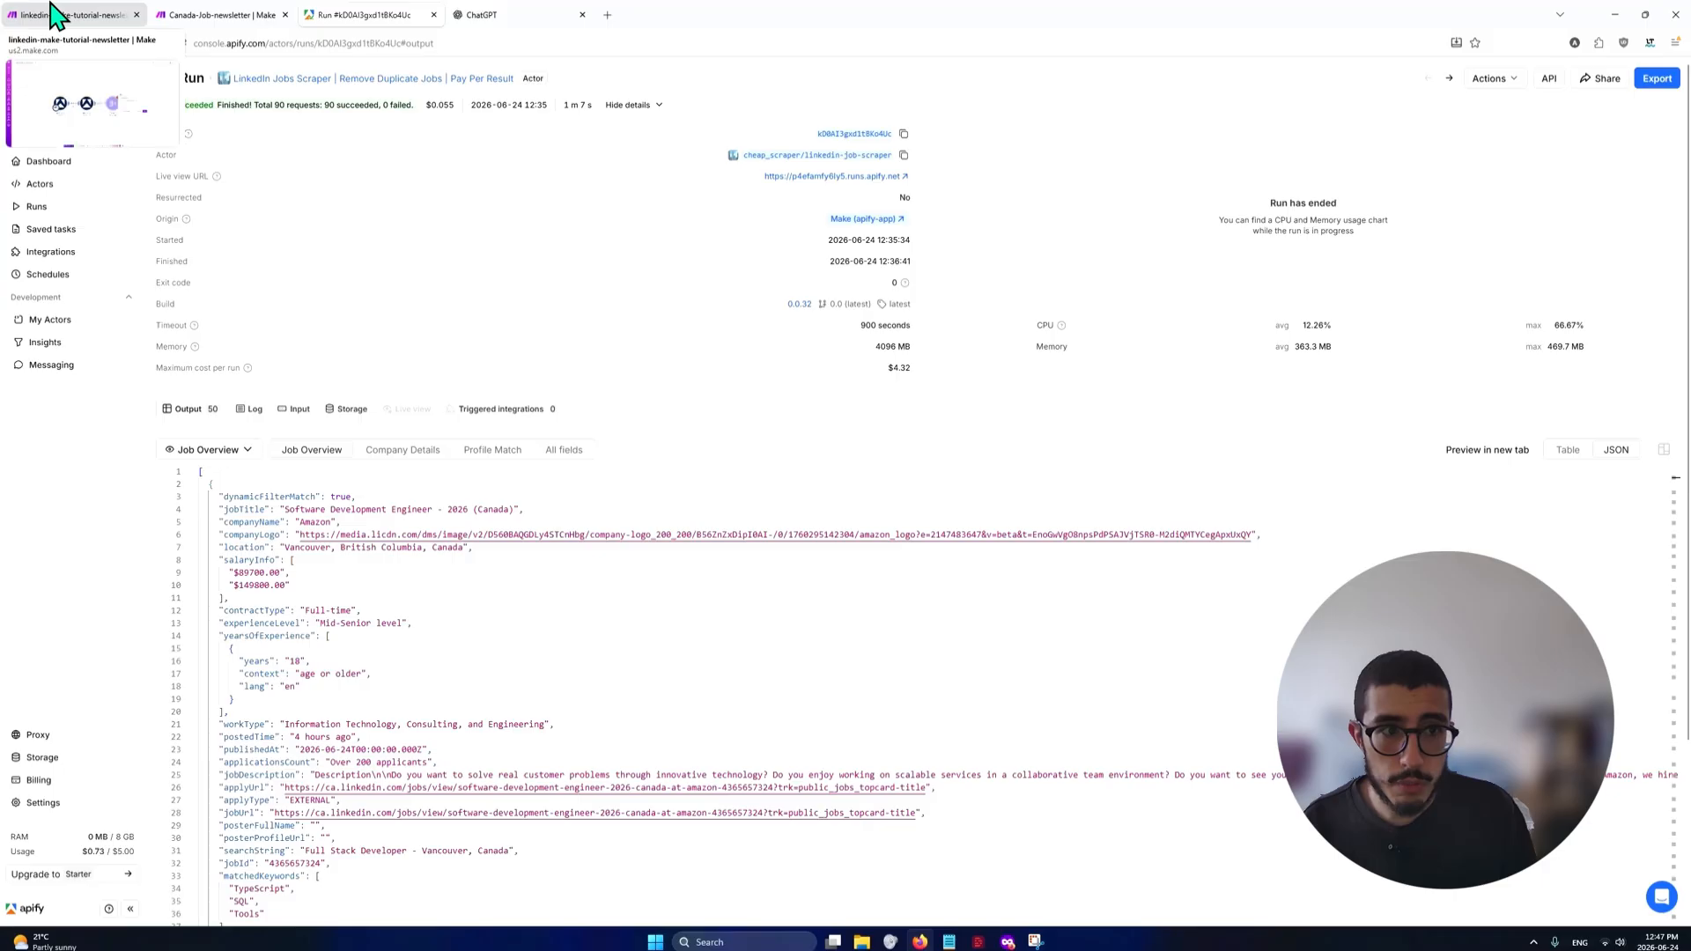
Copy the whole HTML table-row template from Notepad and paste it into the Text aggregator's Text field in Make
{"action": "left_click", "coordinate": [53, 15]}
{"action": "left_click", "coordinate": [1184, 515]}
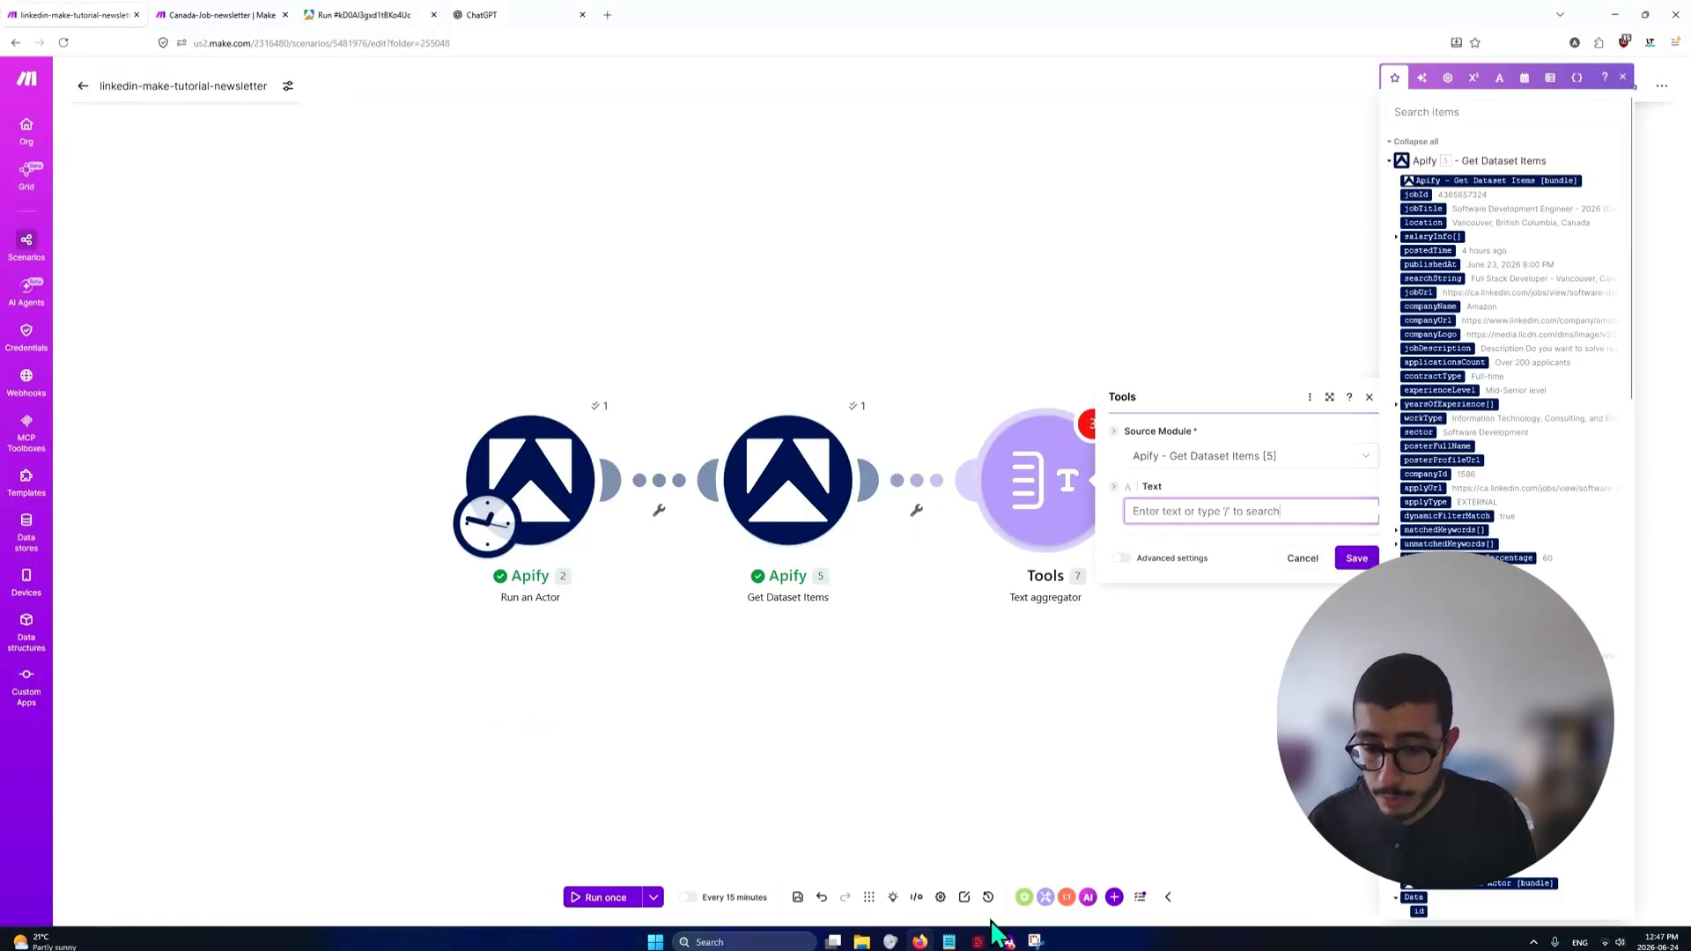
{"action": "left_click", "coordinate": [948, 941]}
{"action": "key", "text": "ctrl+a"}
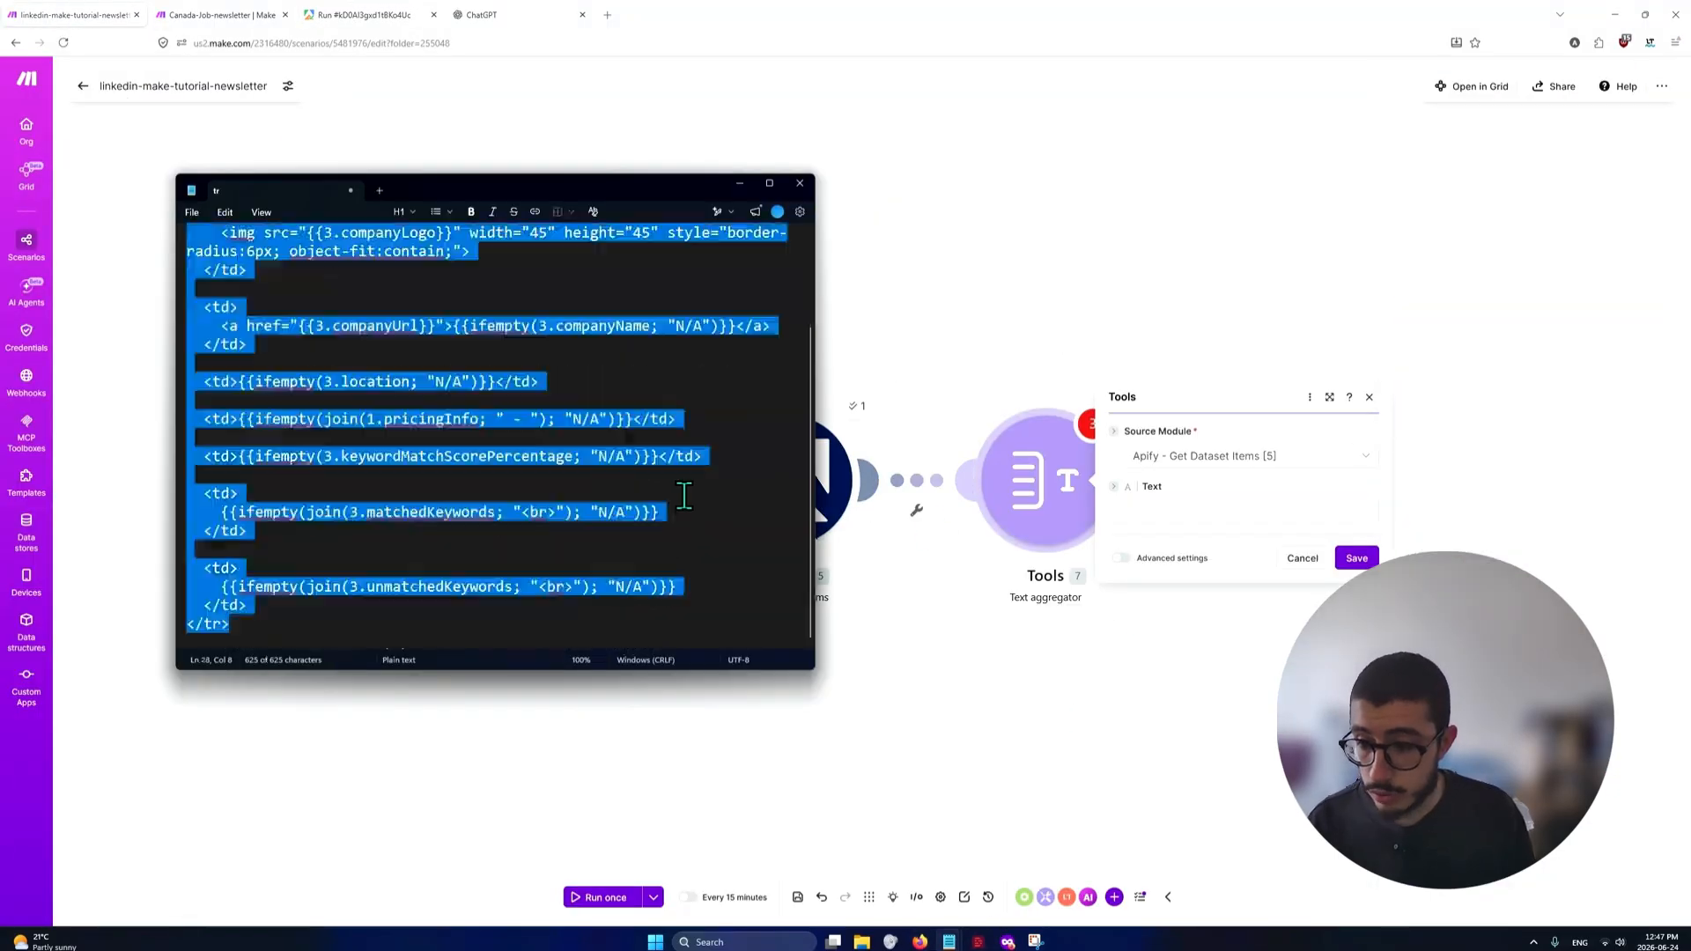
{"action": "left_click", "coordinate": [1153, 511]}
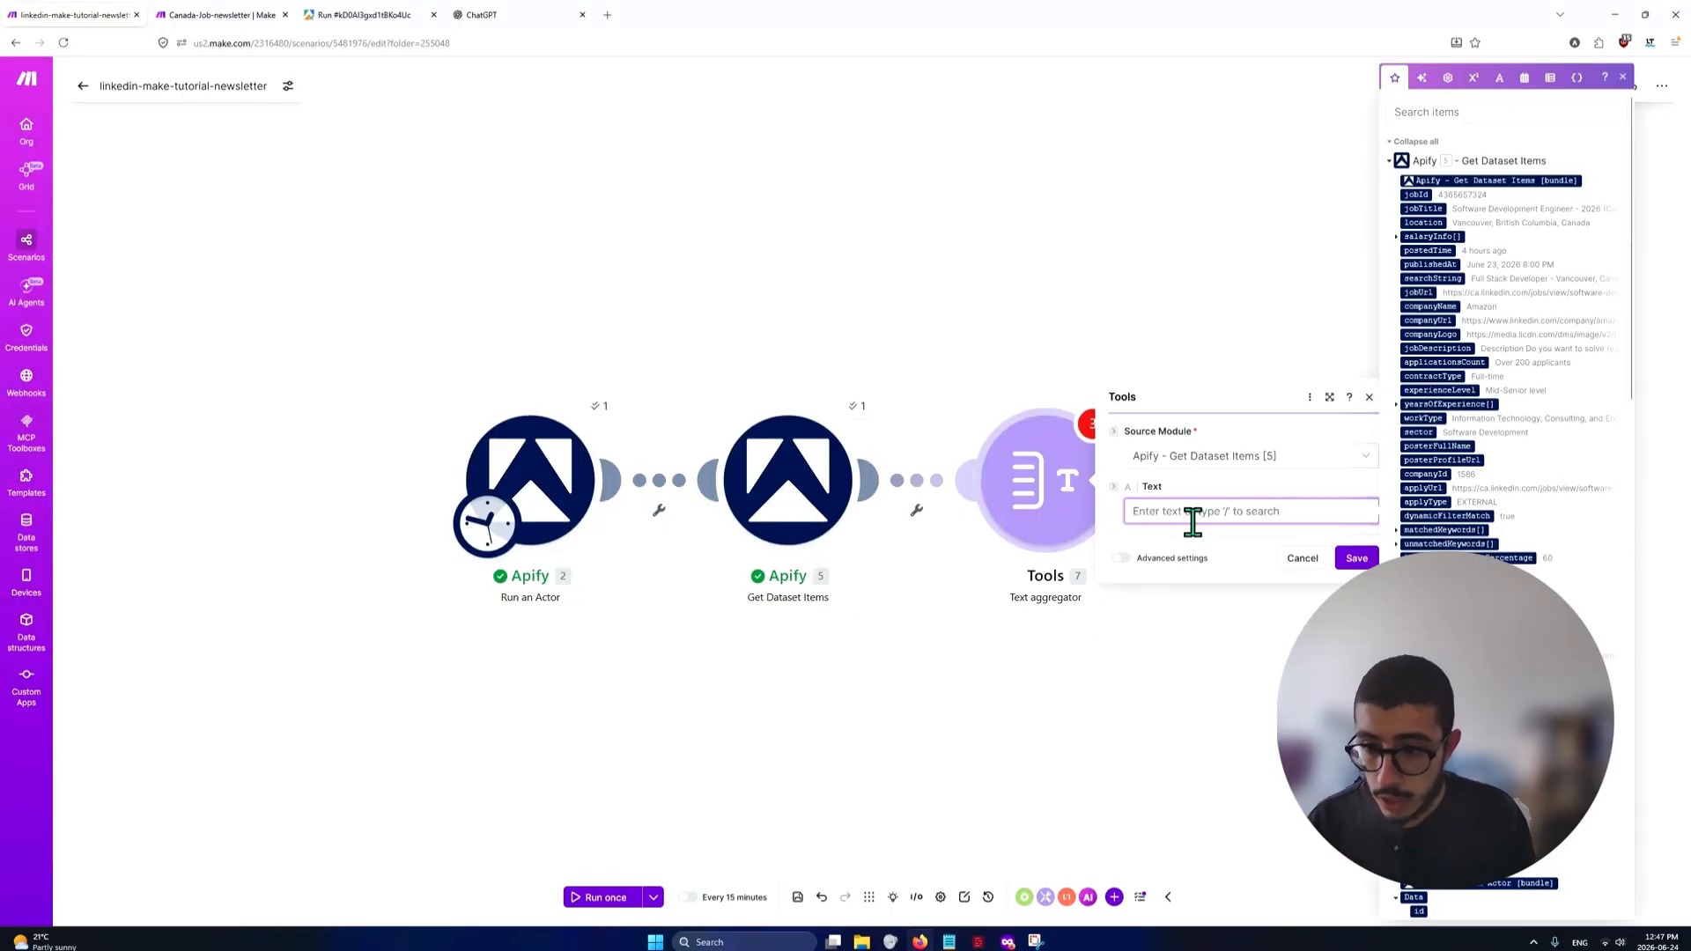
{"action": "key", "text": "ctrl+v"}
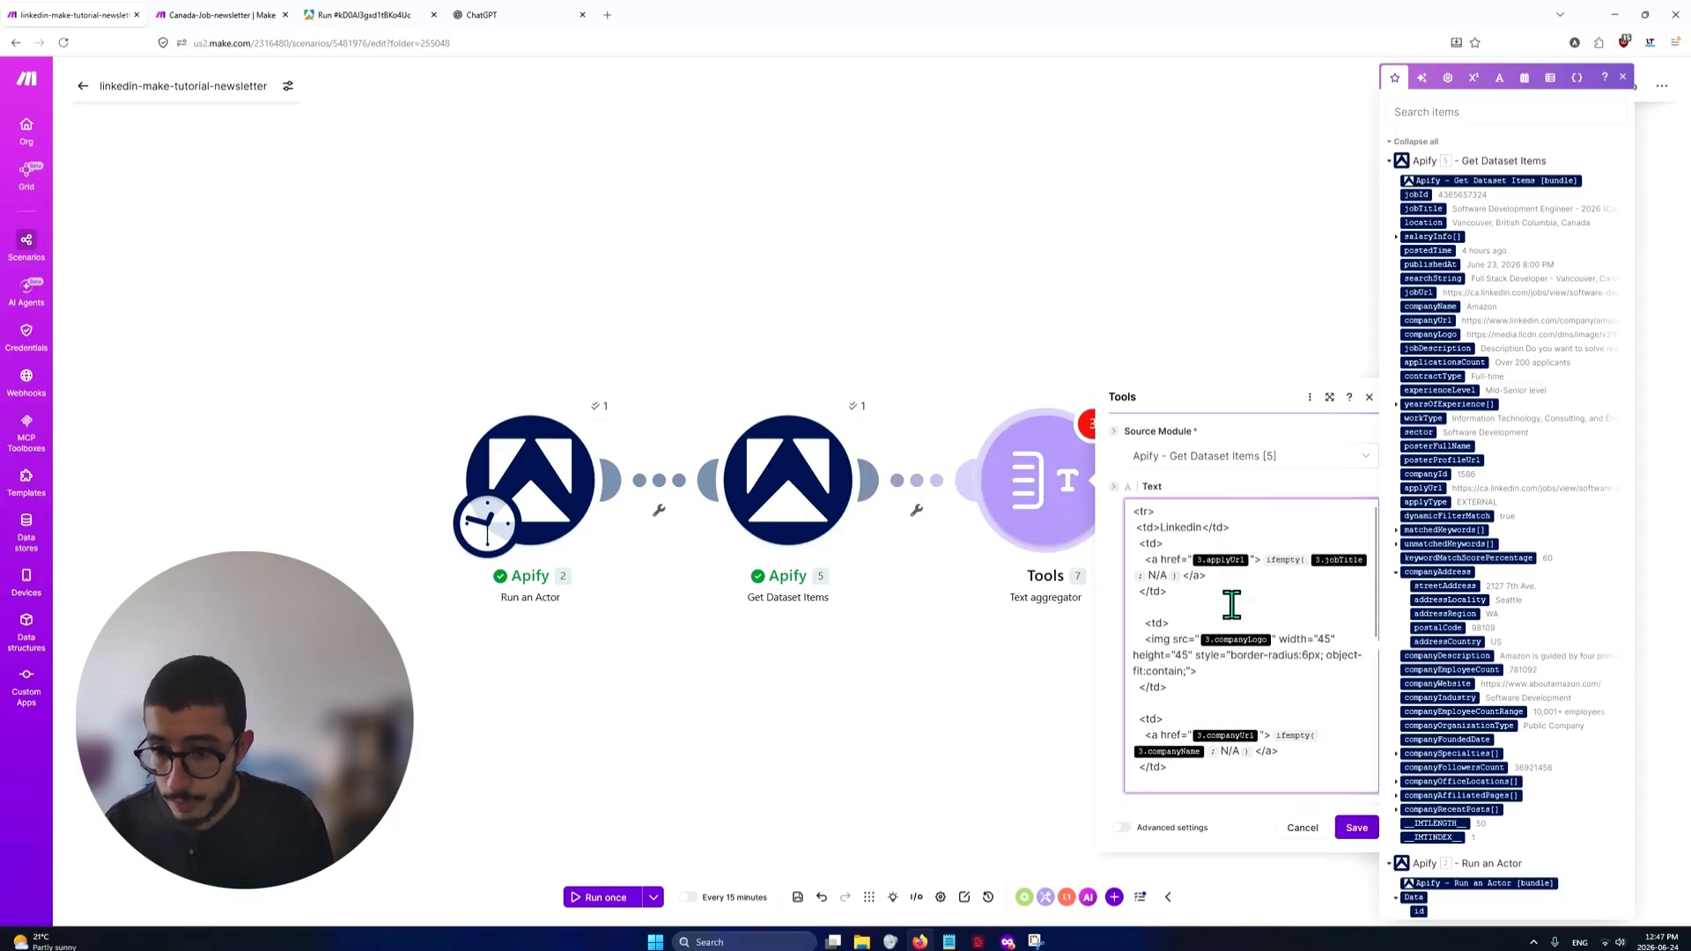
Examine the row template from its opening to closing tr tag, comparing its cells, including the Linkedin source cell, with the sample newsletter table in Snipping Tool
{"action": "left_click", "coordinate": [1139, 513]}
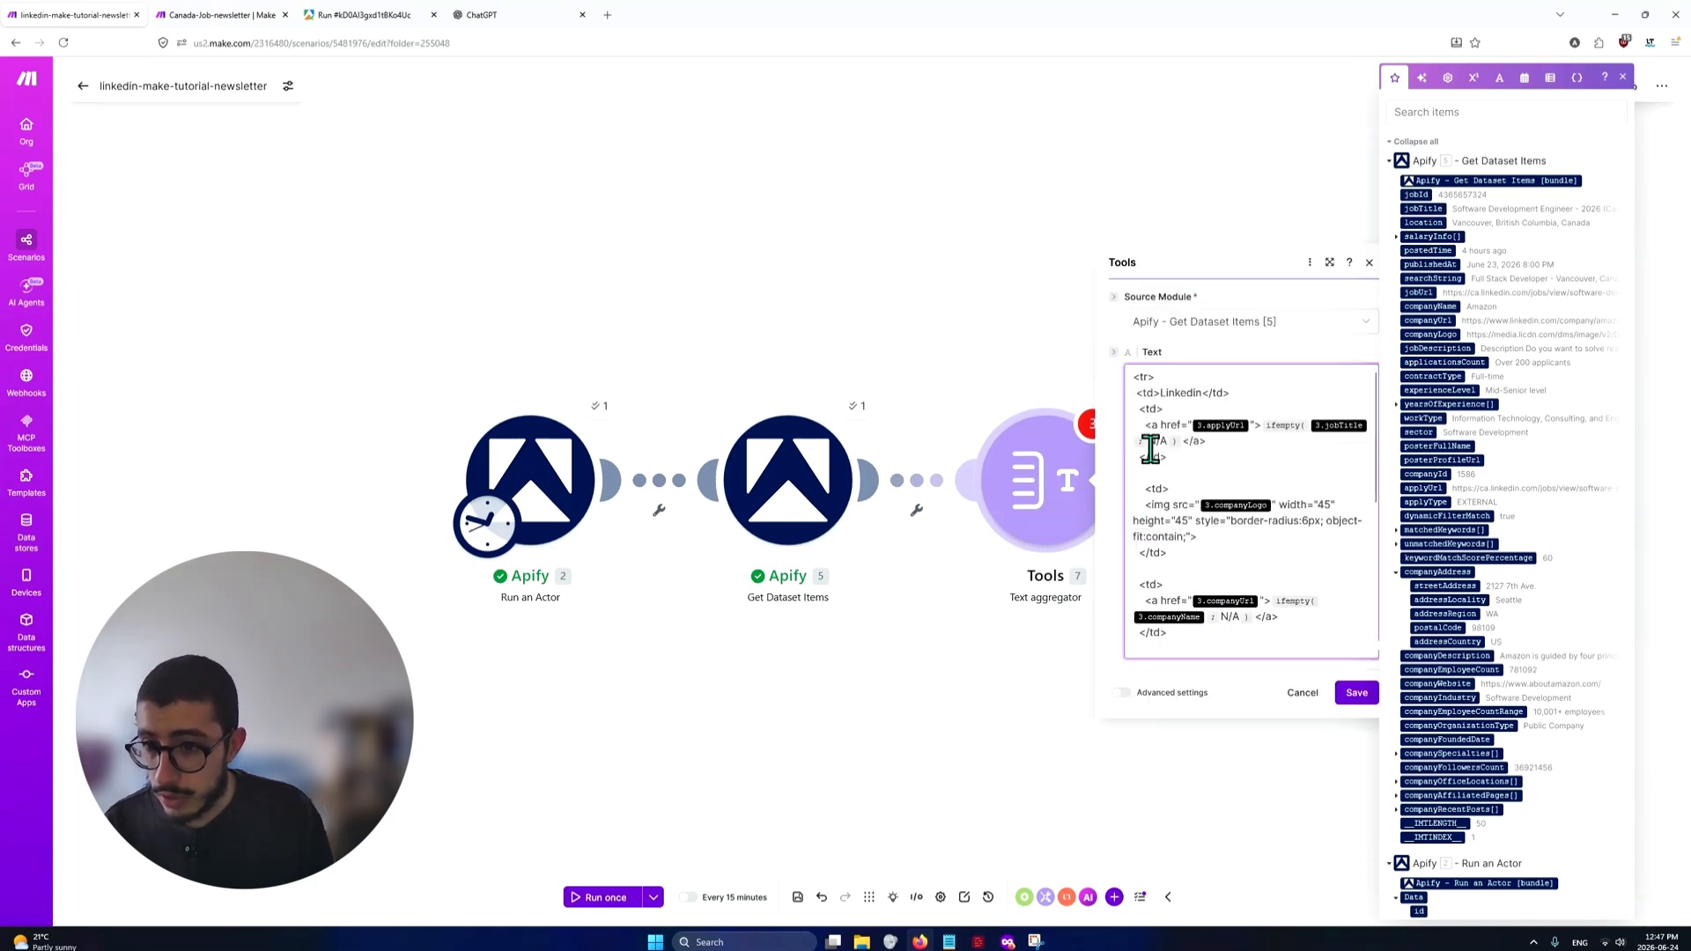
{"action": "scroll", "coordinate": [1170, 388], "scroll_direction": "down", "scroll_amount": 10}
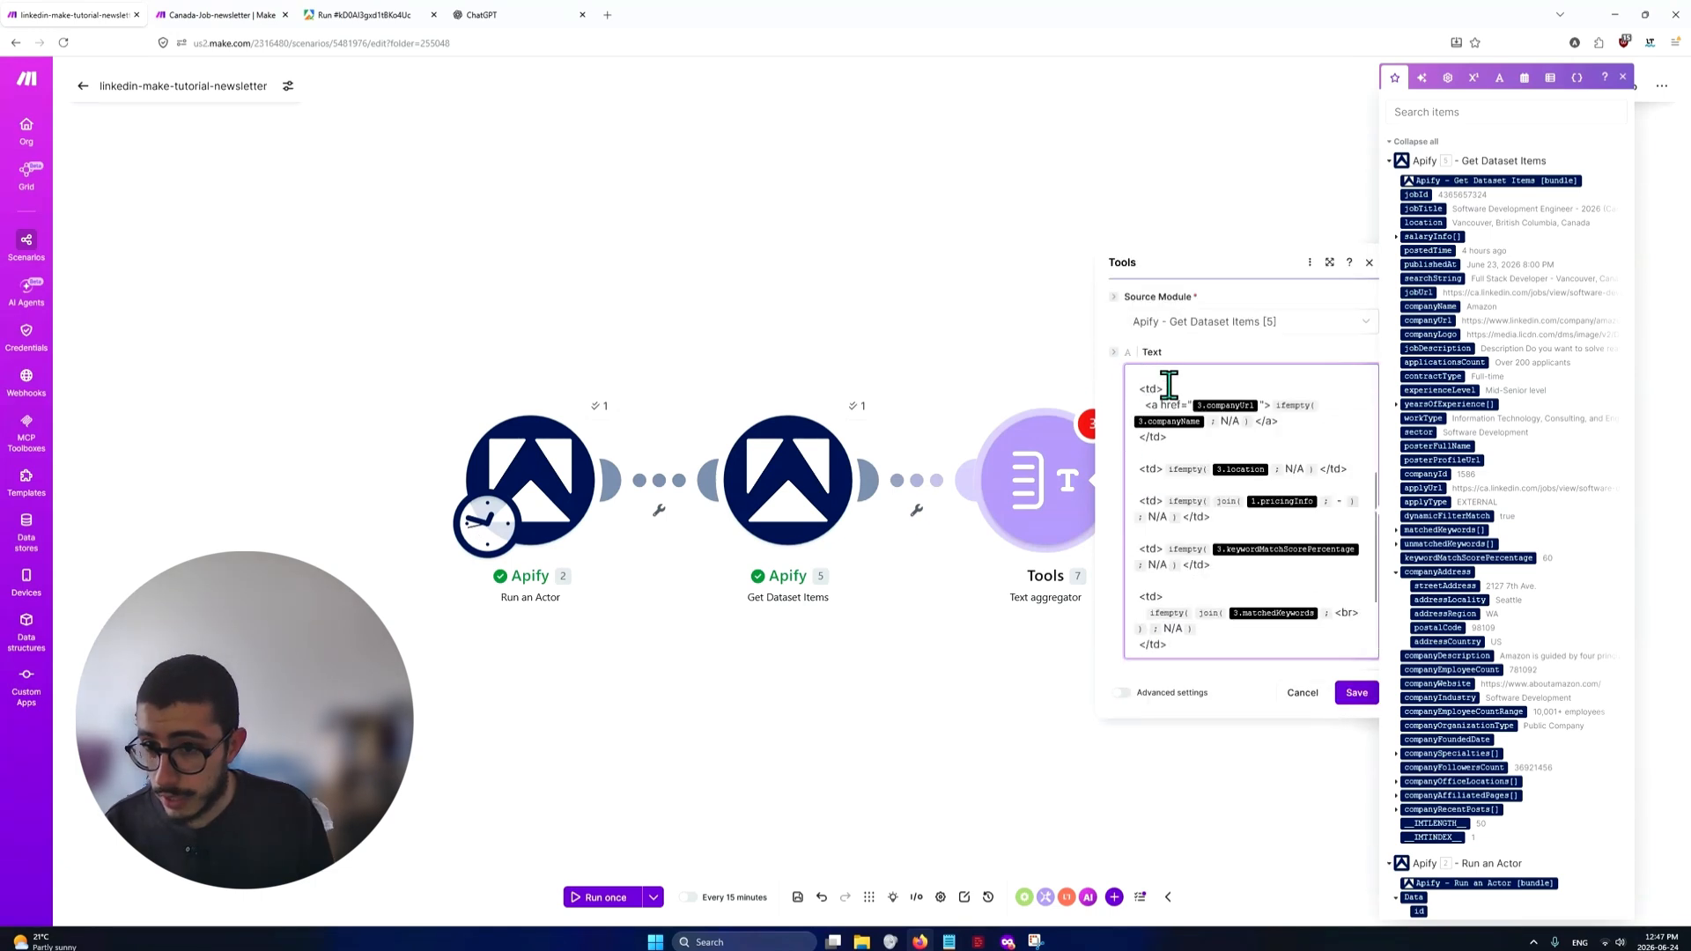
{"action": "scroll", "coordinate": [1178, 628], "scroll_direction": "up", "scroll_amount": 10}
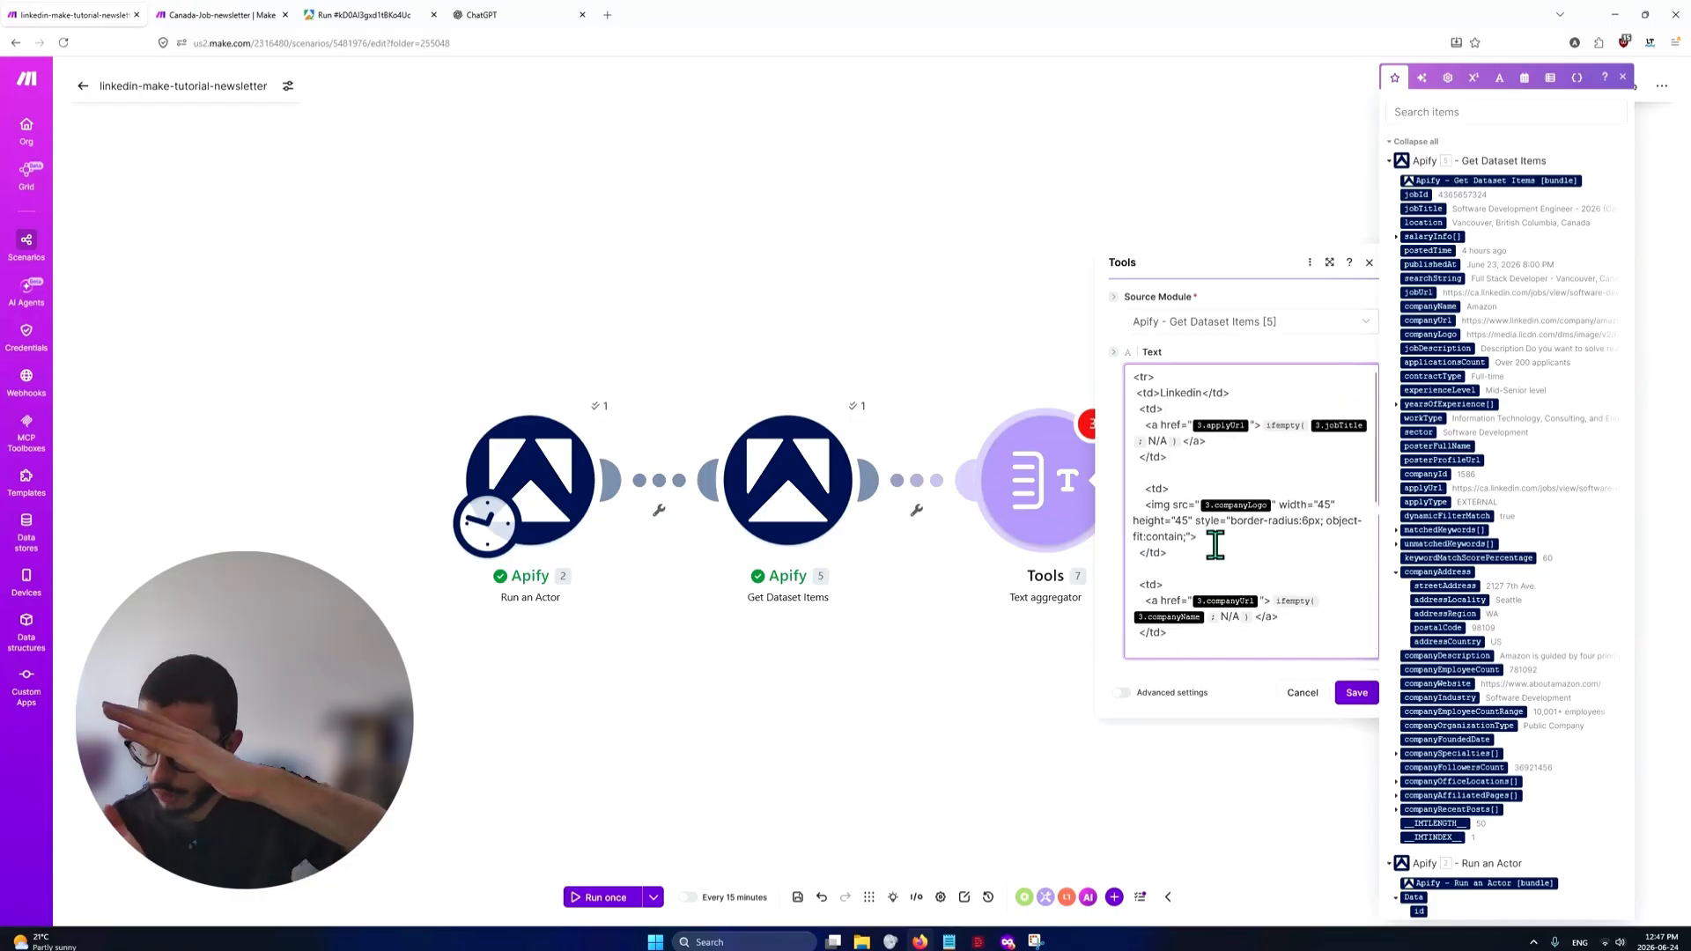
{"action": "left_click", "coordinate": [1035, 941]}
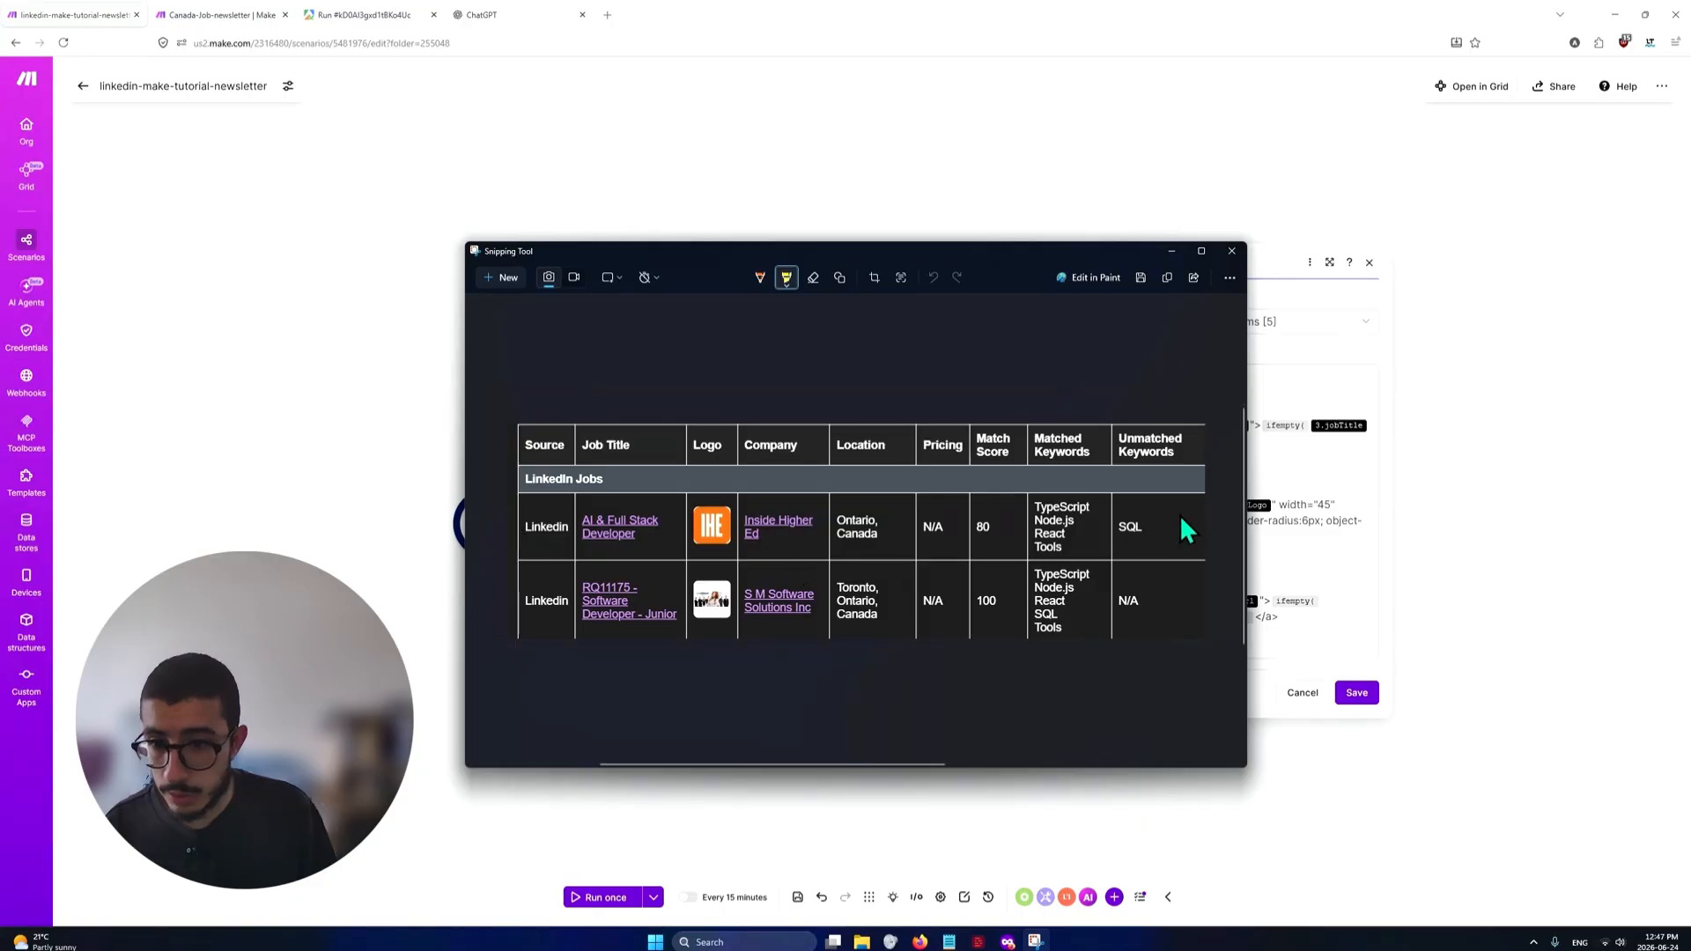
{"action": "left_click", "coordinate": [1173, 252]}
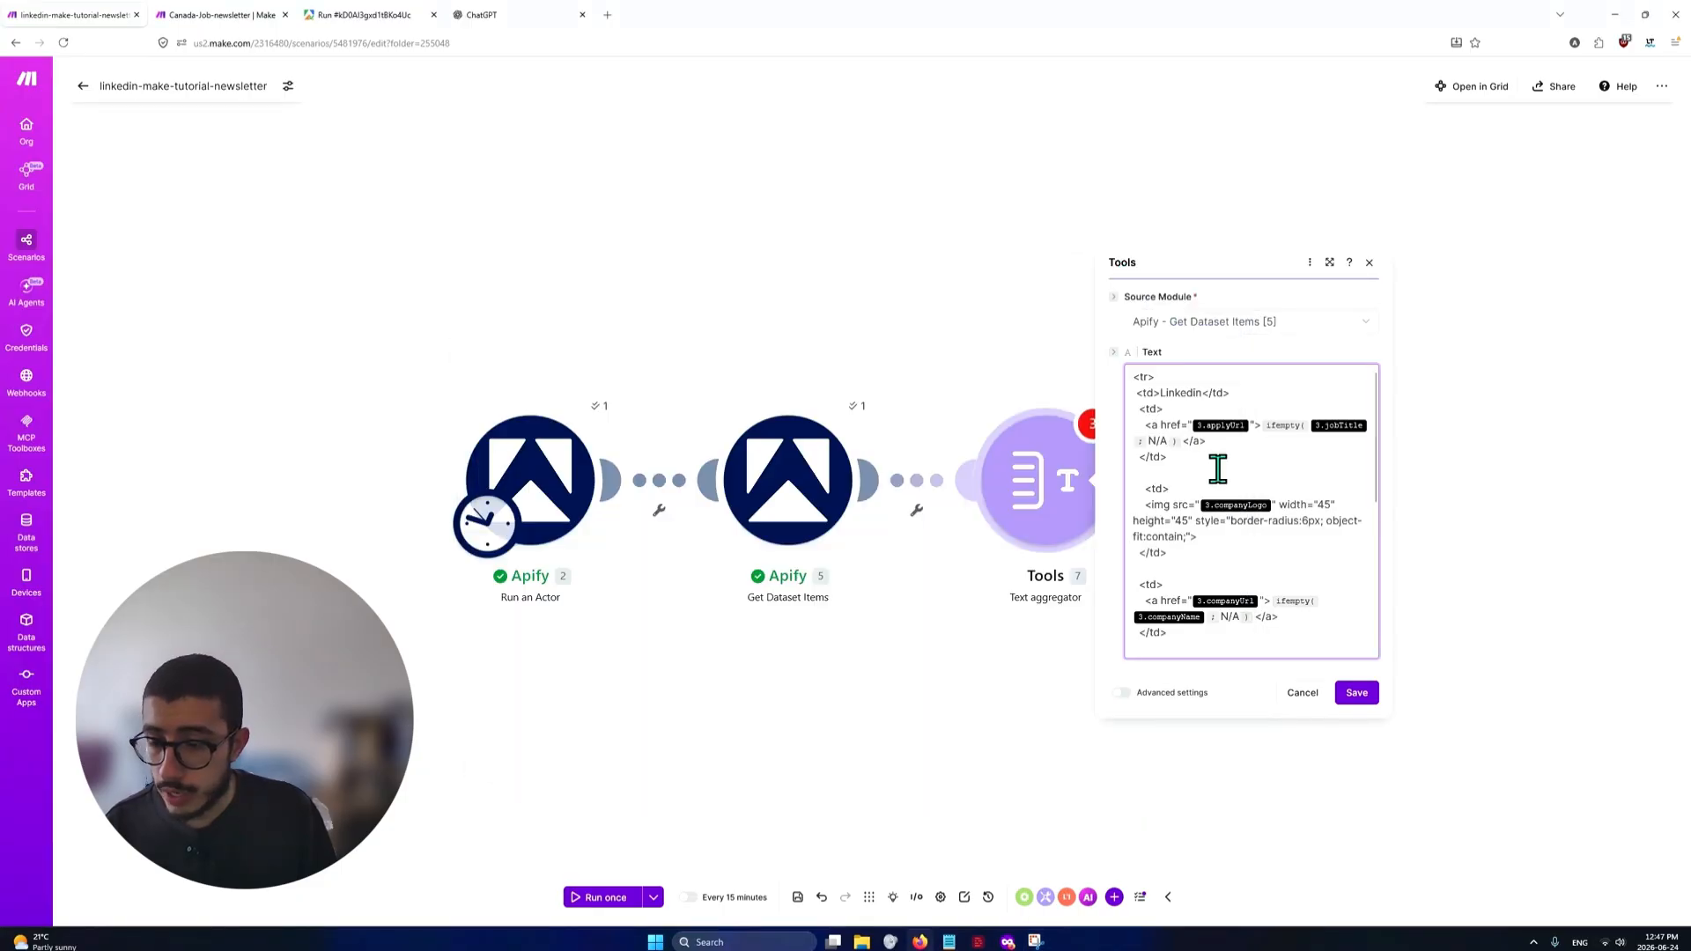
{"action": "left_click", "coordinate": [1034, 940]}
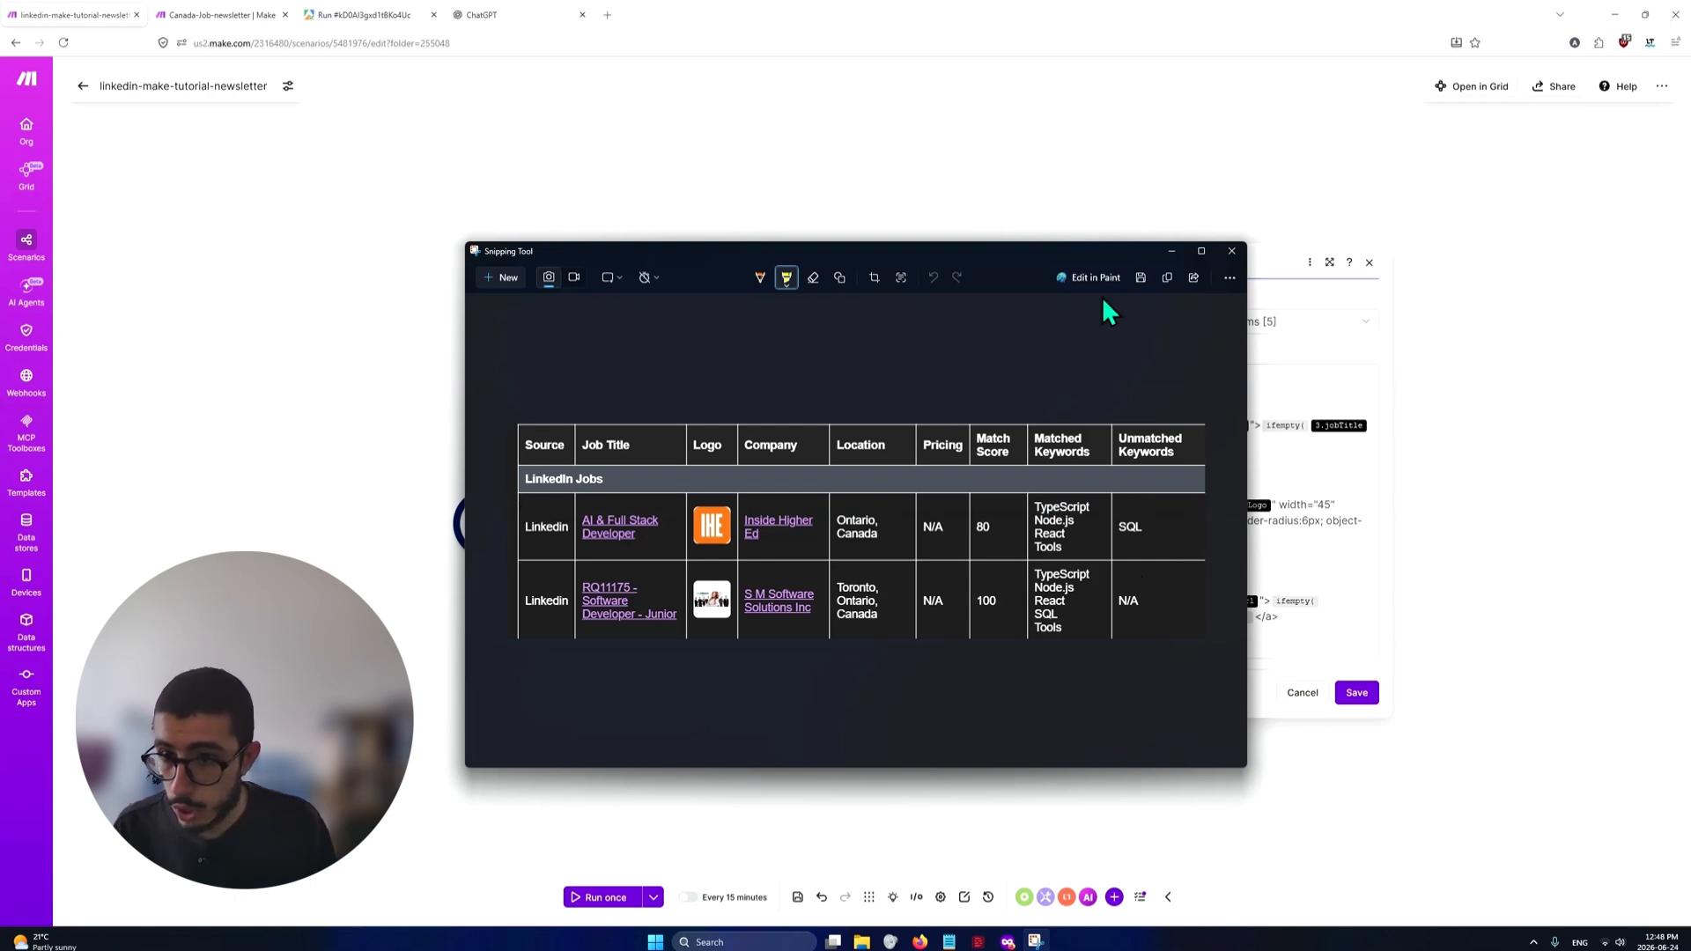
{"action": "left_click", "coordinate": [1169, 251]}
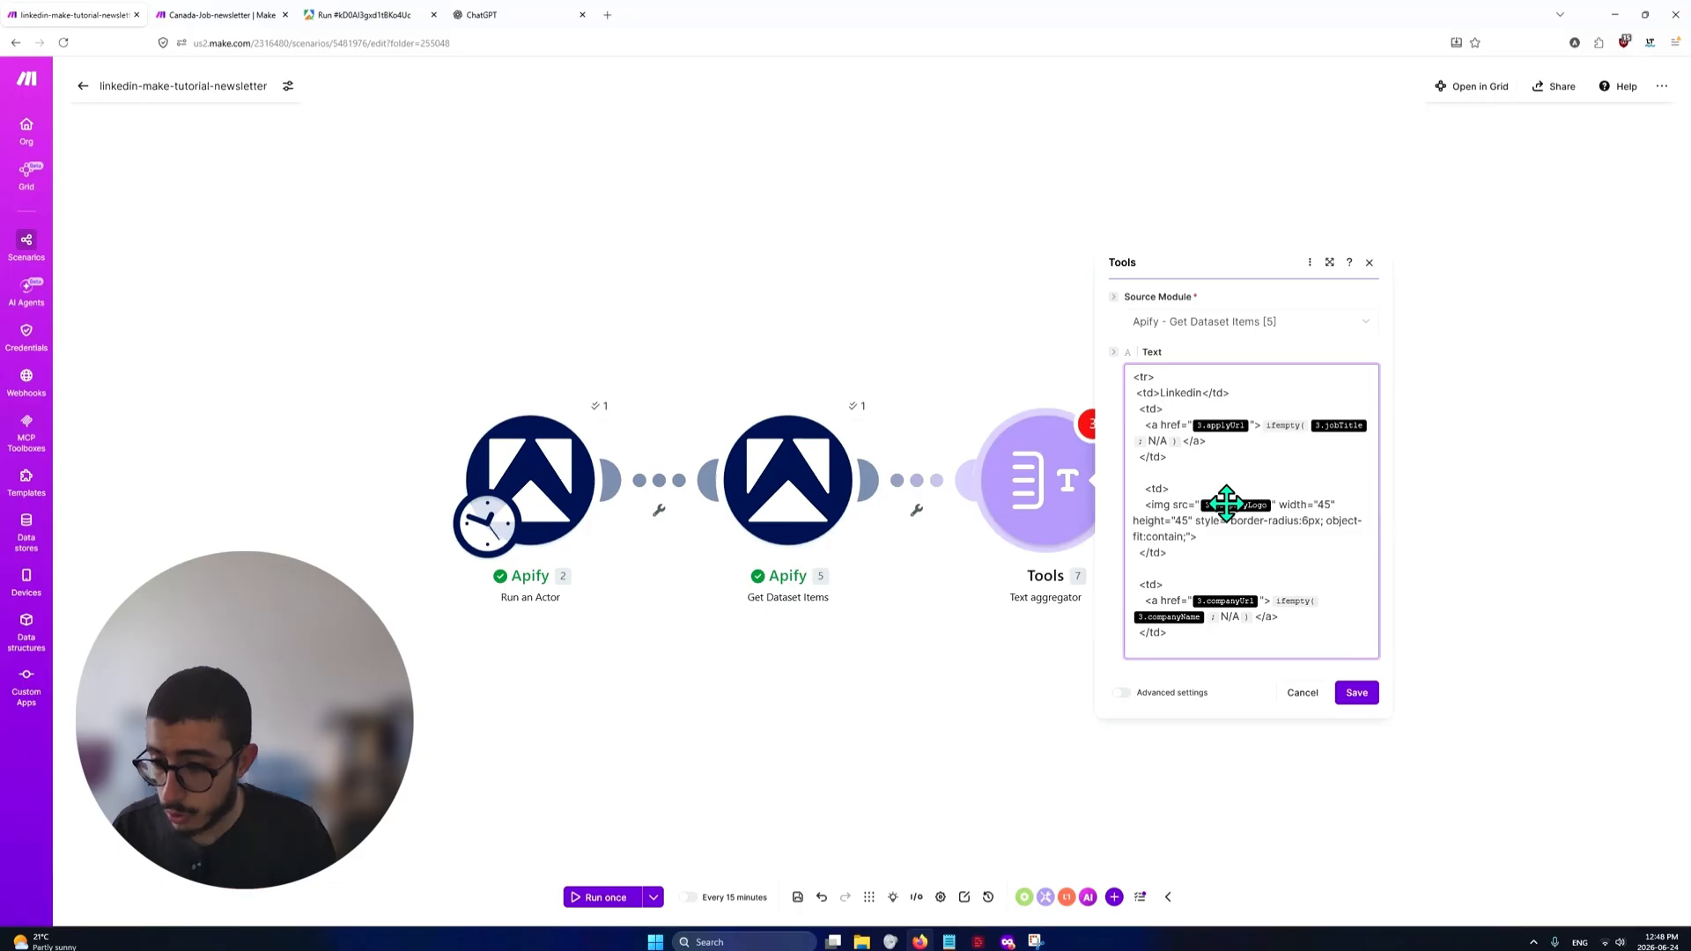
{"action": "left_click", "coordinate": [1180, 380]}
{"action": "scroll", "coordinate": [1171, 493], "scroll_direction": "down", "scroll_amount": 10}
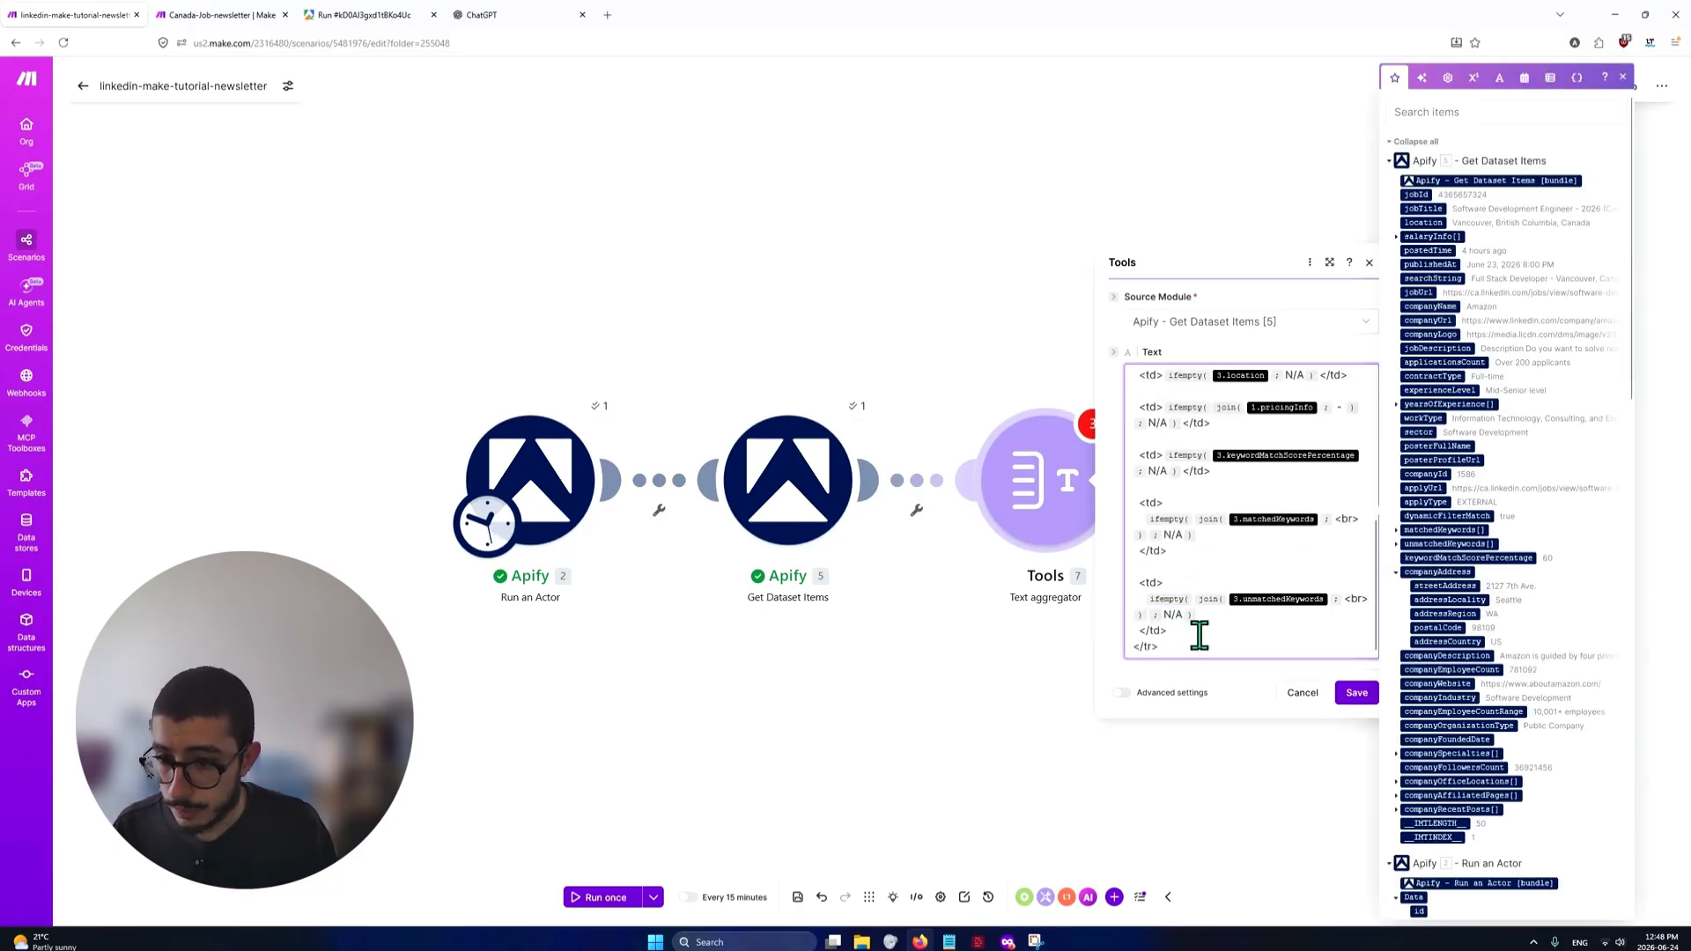
{"action": "scroll", "coordinate": [1251, 581], "scroll_direction": "up", "scroll_amount": 10}
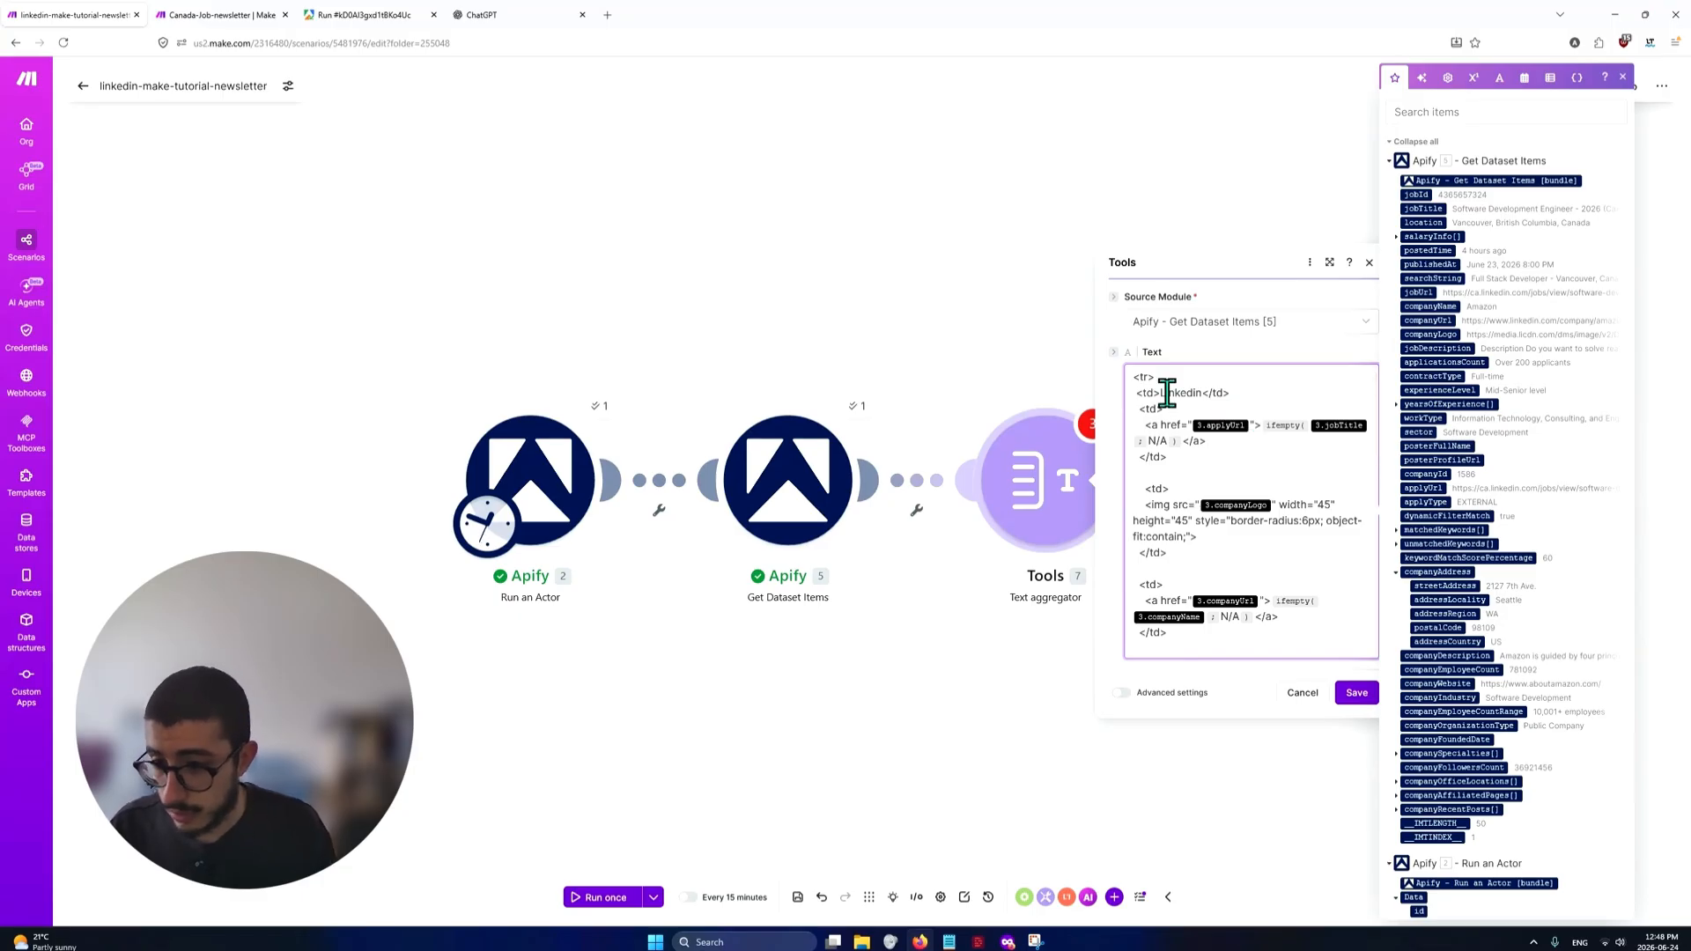
{"action": "key", "text": "alt+Tab"}
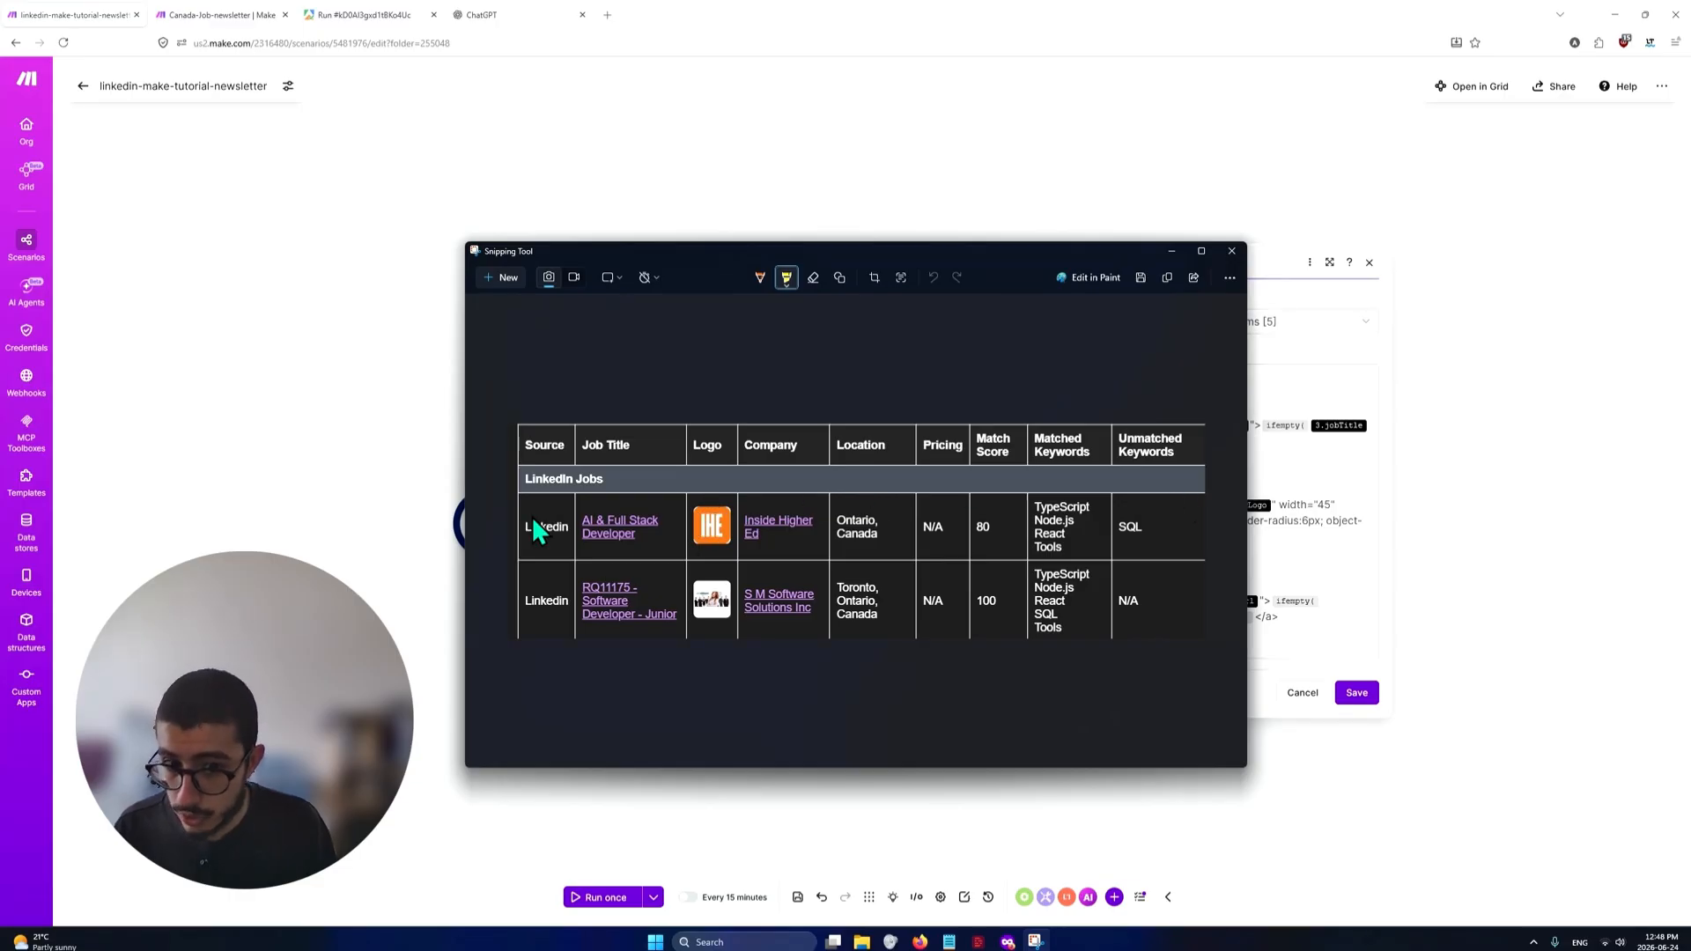
{"action": "key", "text": "alt+Tab"}
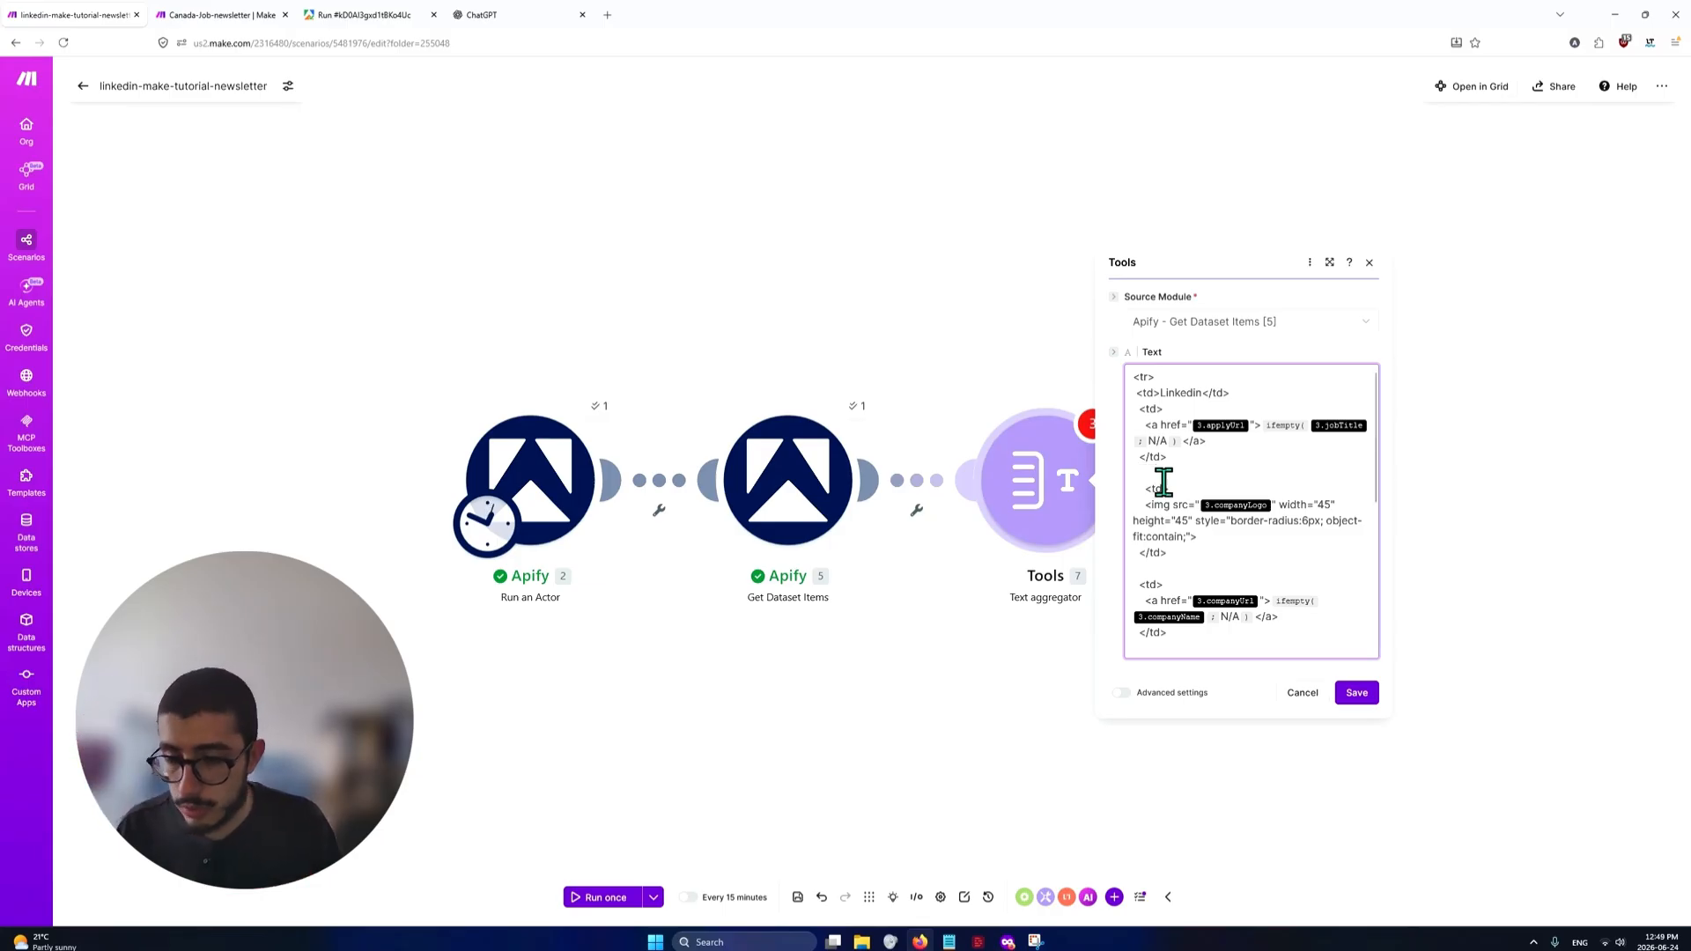
{"action": "left_click_drag", "start_coordinate": [1138, 399], "coordinate": [1237, 393]}
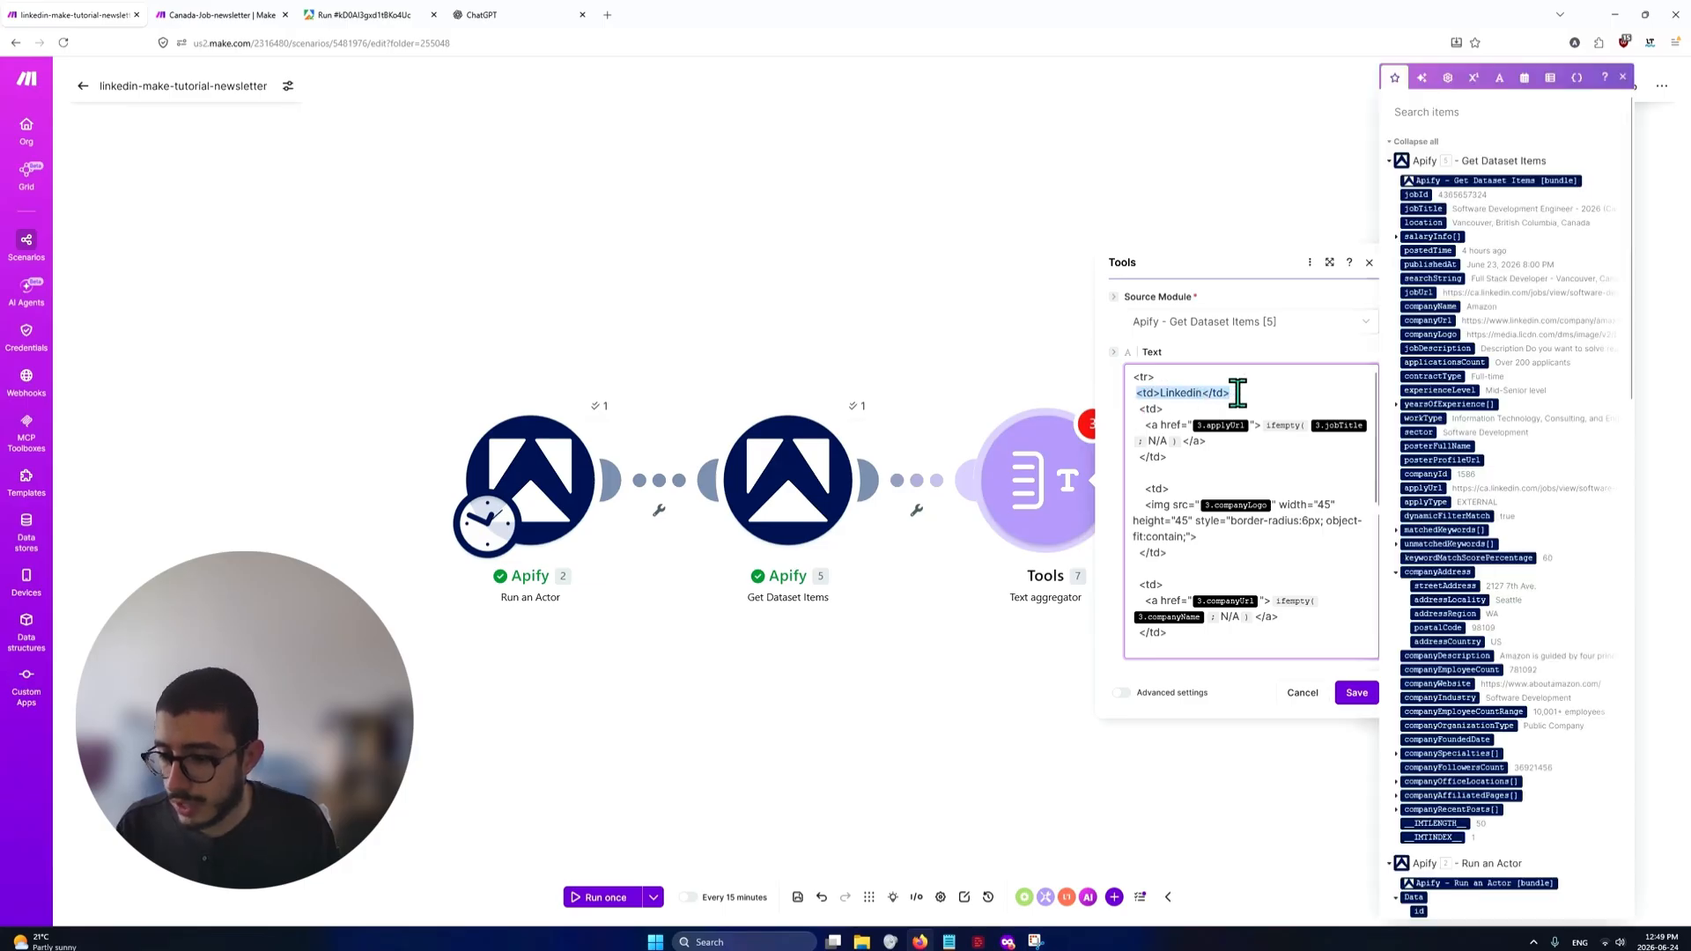
Replace the unlinked applyUrl variable in the job title link's href with applyUrl from Apify - Get Dataset Items [5]
{"action": "left_click", "coordinate": [1228, 390]}
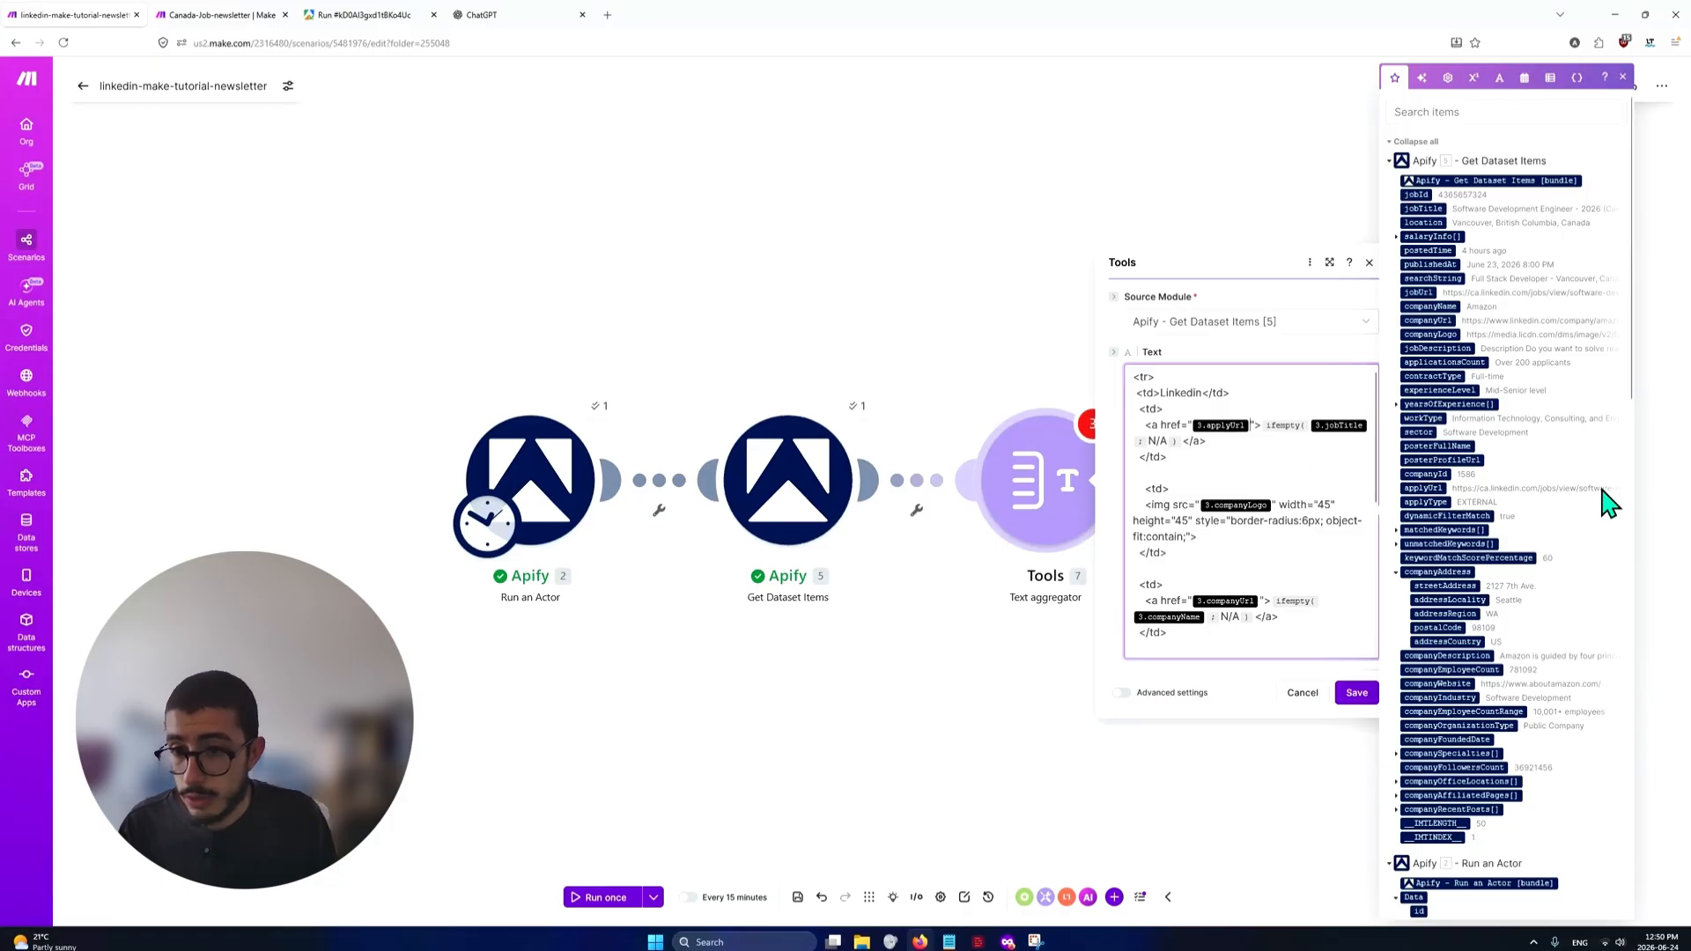
{"action": "key", "text": "BackSpace"}
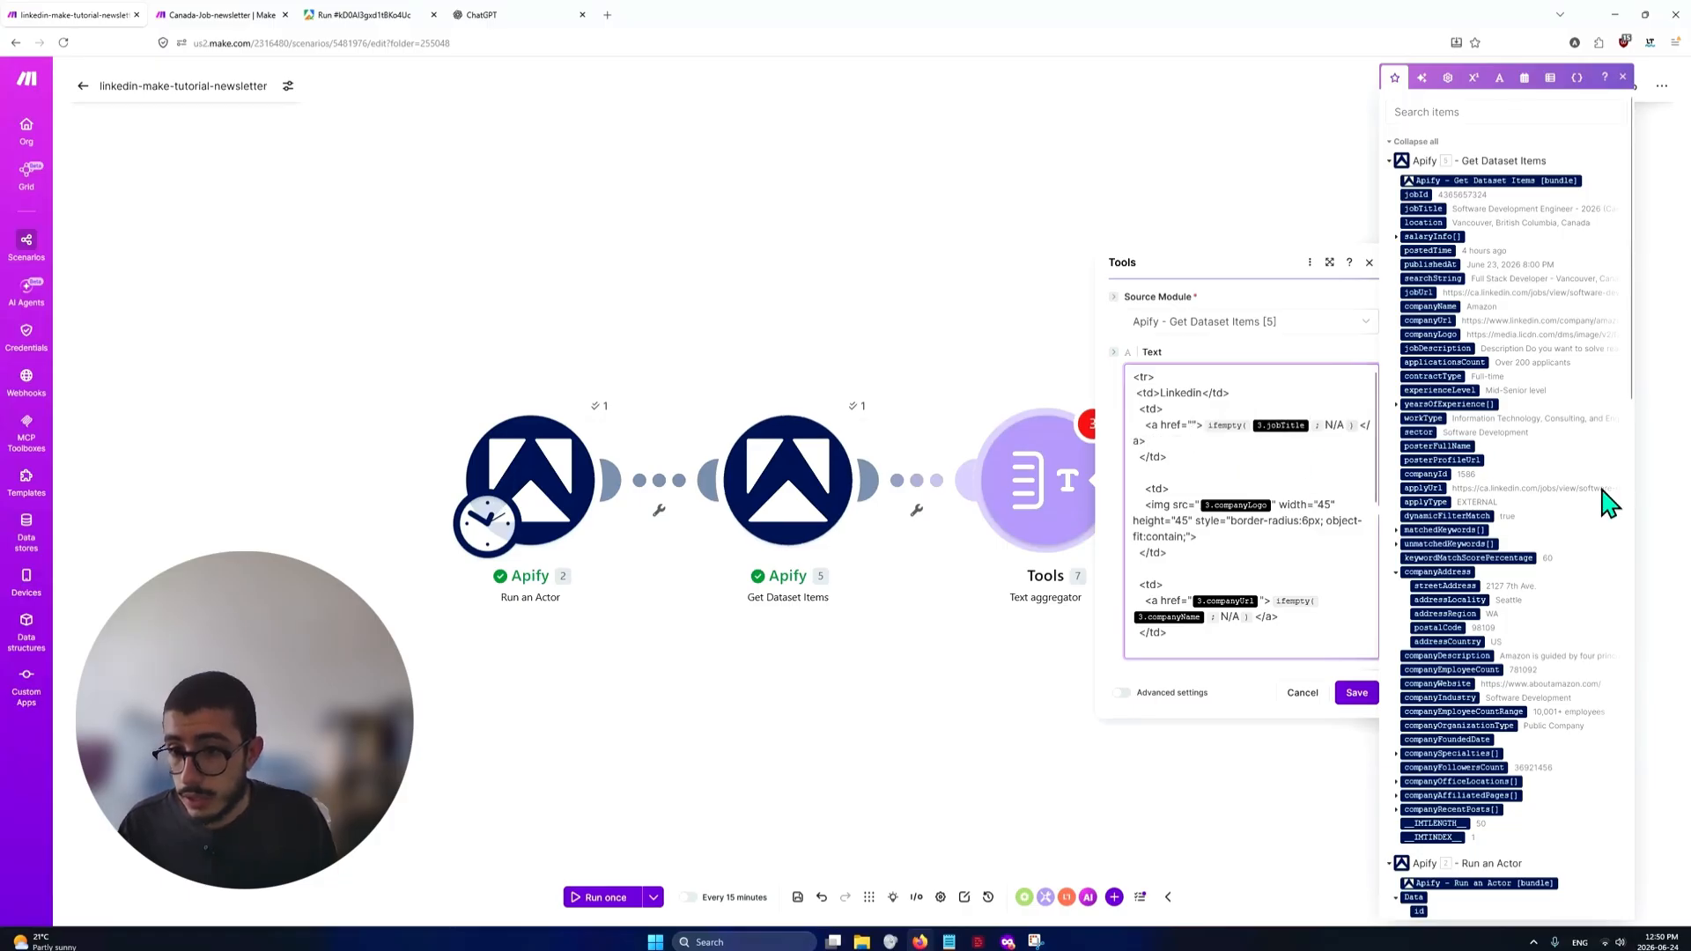
{"action": "type", "text": "/"}
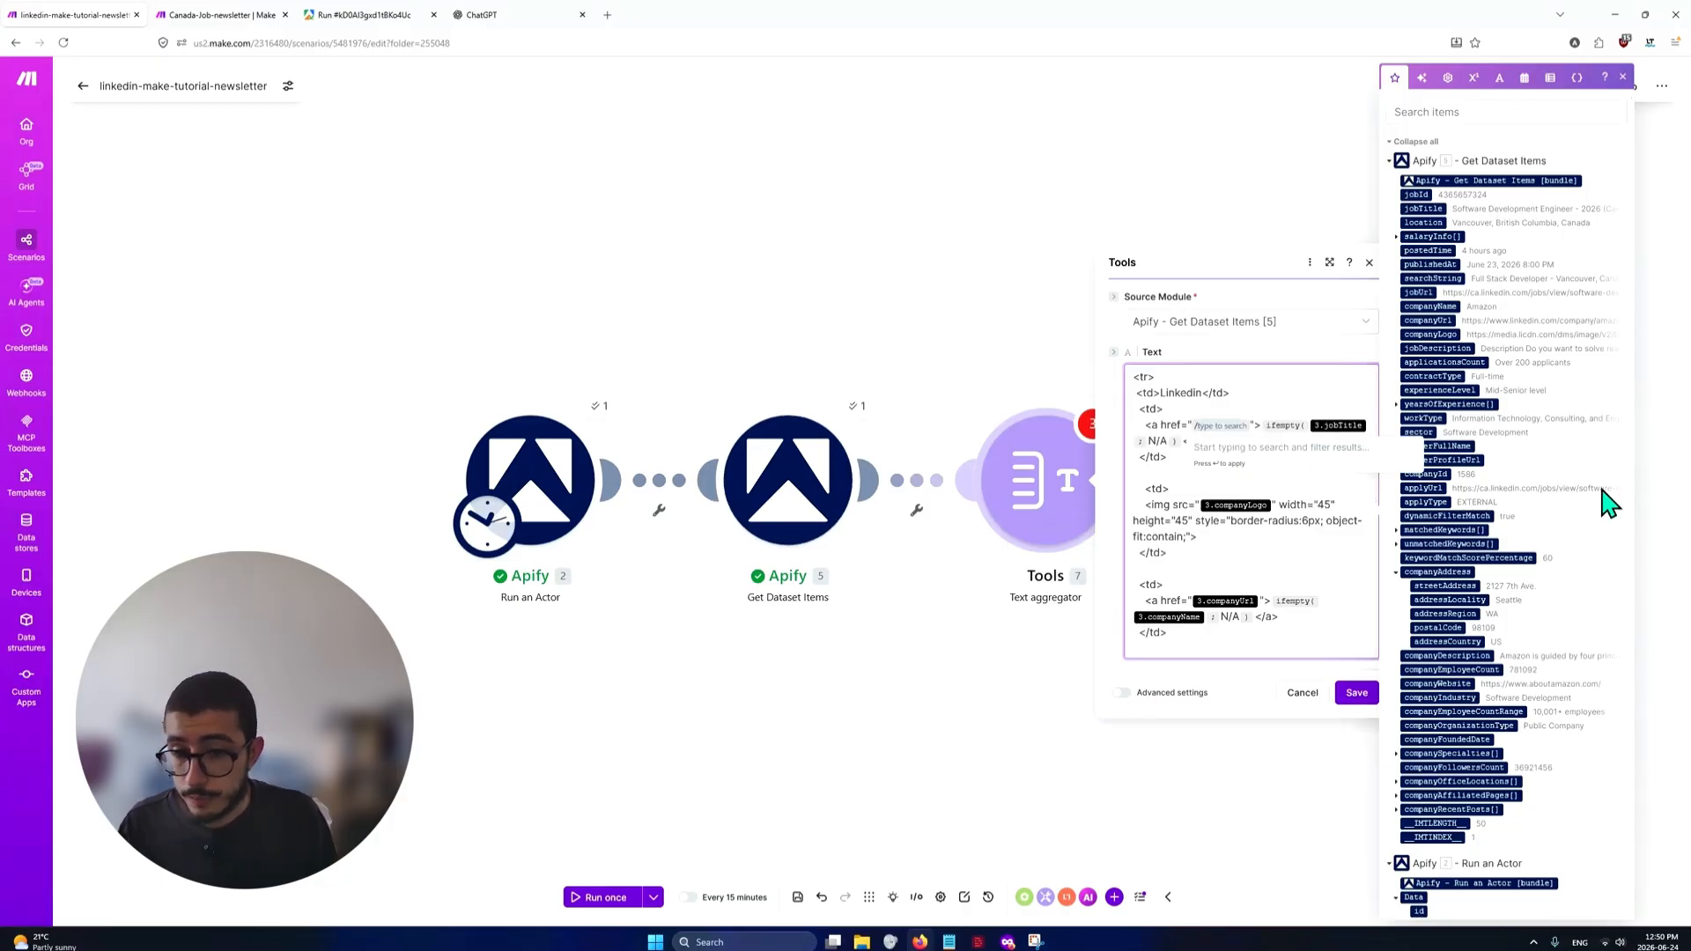
{"action": "type", "text": "appl"}
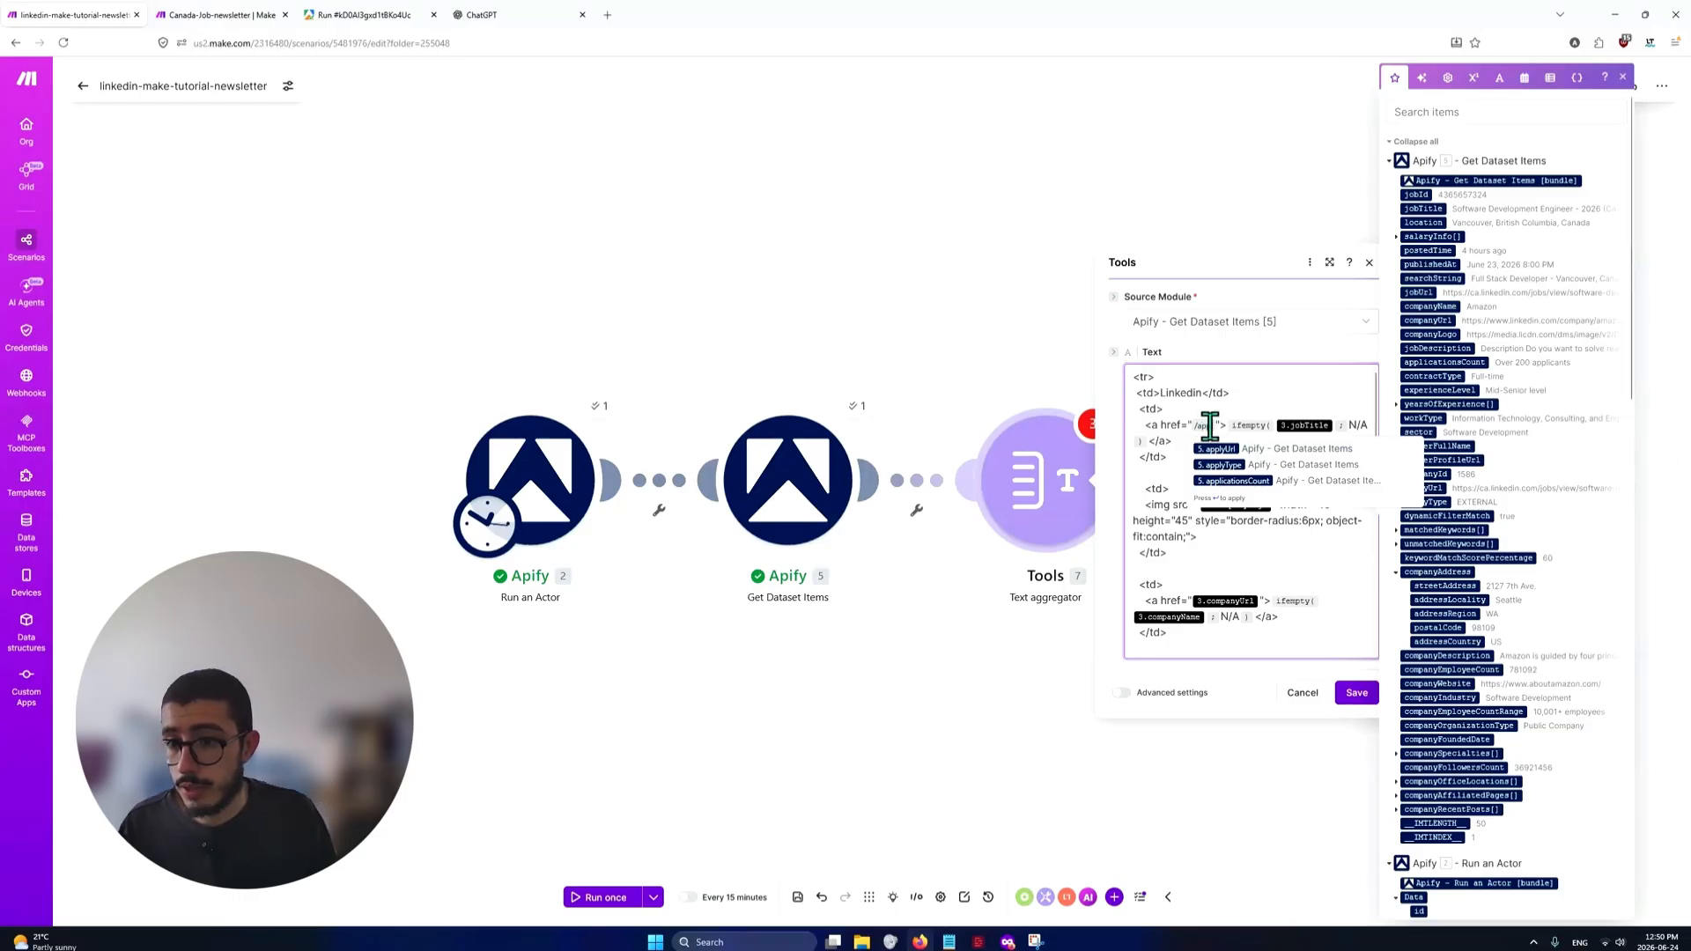
{"action": "left_click", "coordinate": [1304, 449]}
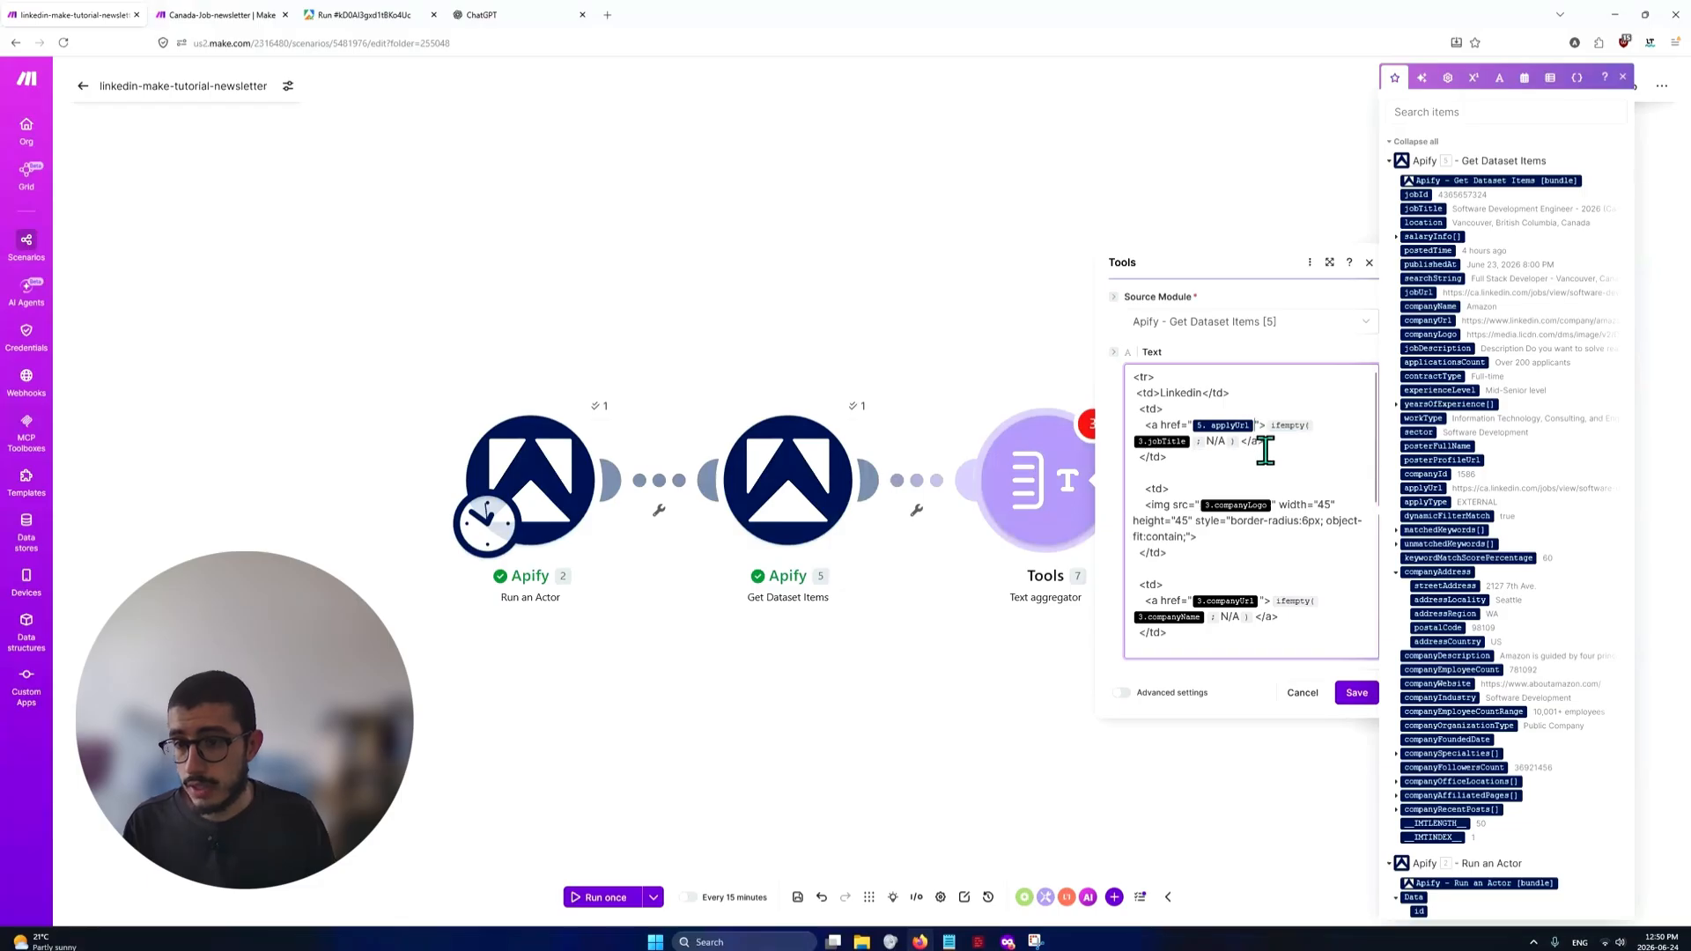
Check the Job Title column in the sample newsletter table, then put the job title link's closing </a> tag on its own line
{"action": "key", "text": "alt+Tab"}
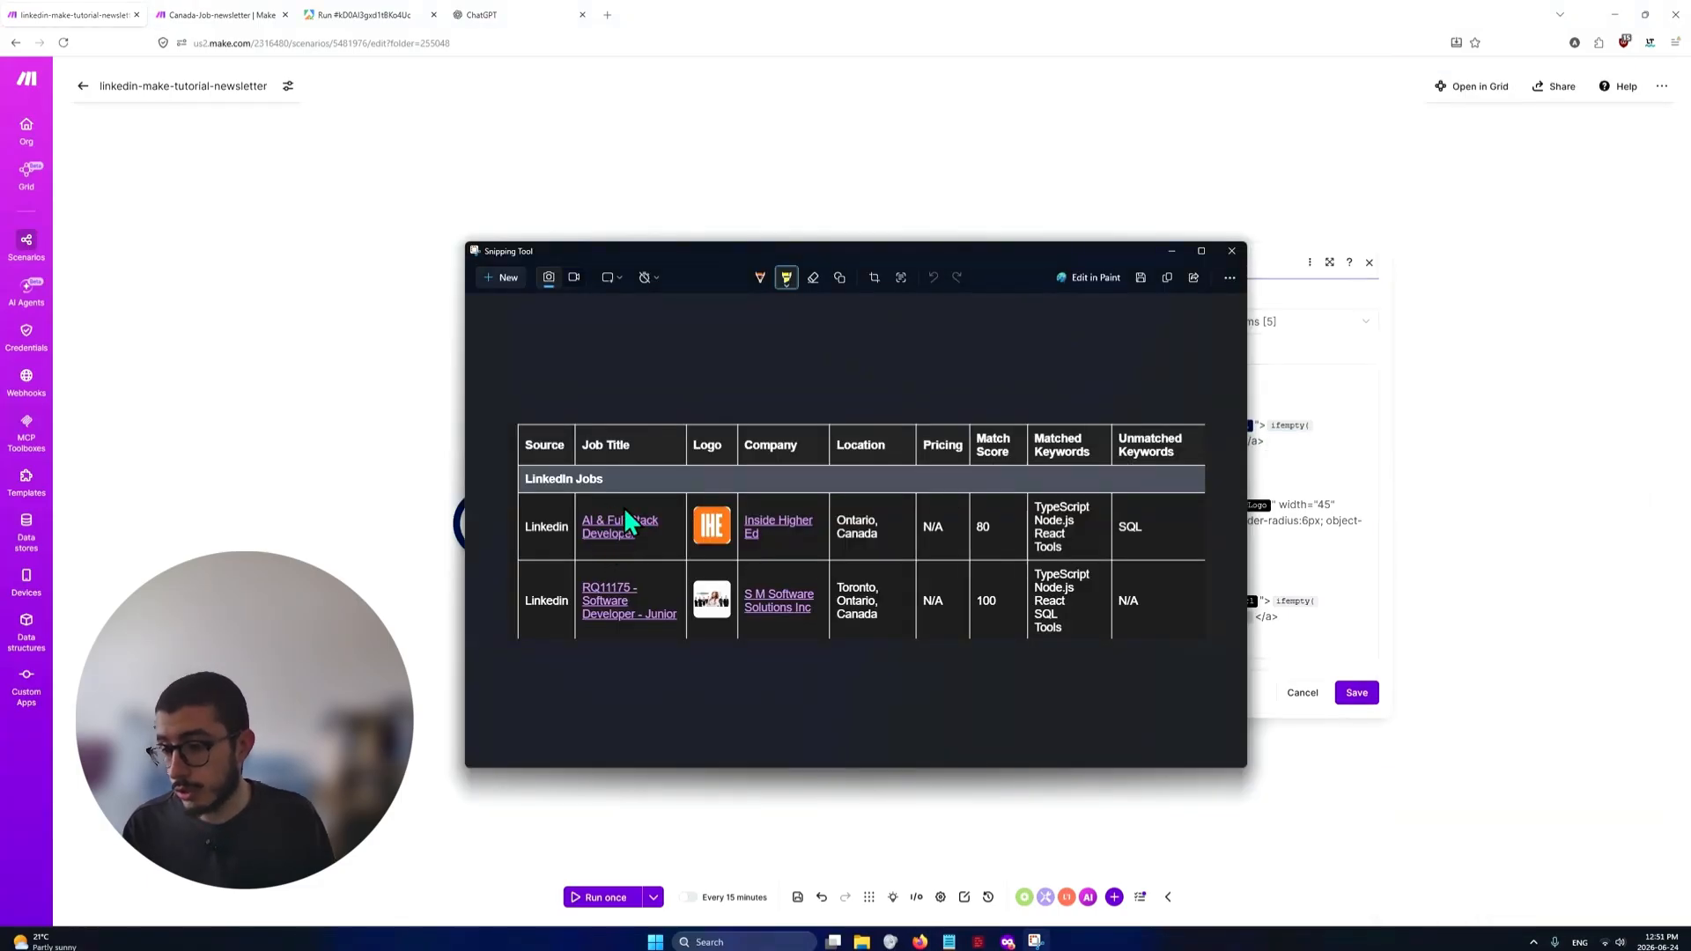
{"action": "key", "text": "alt+Tab"}
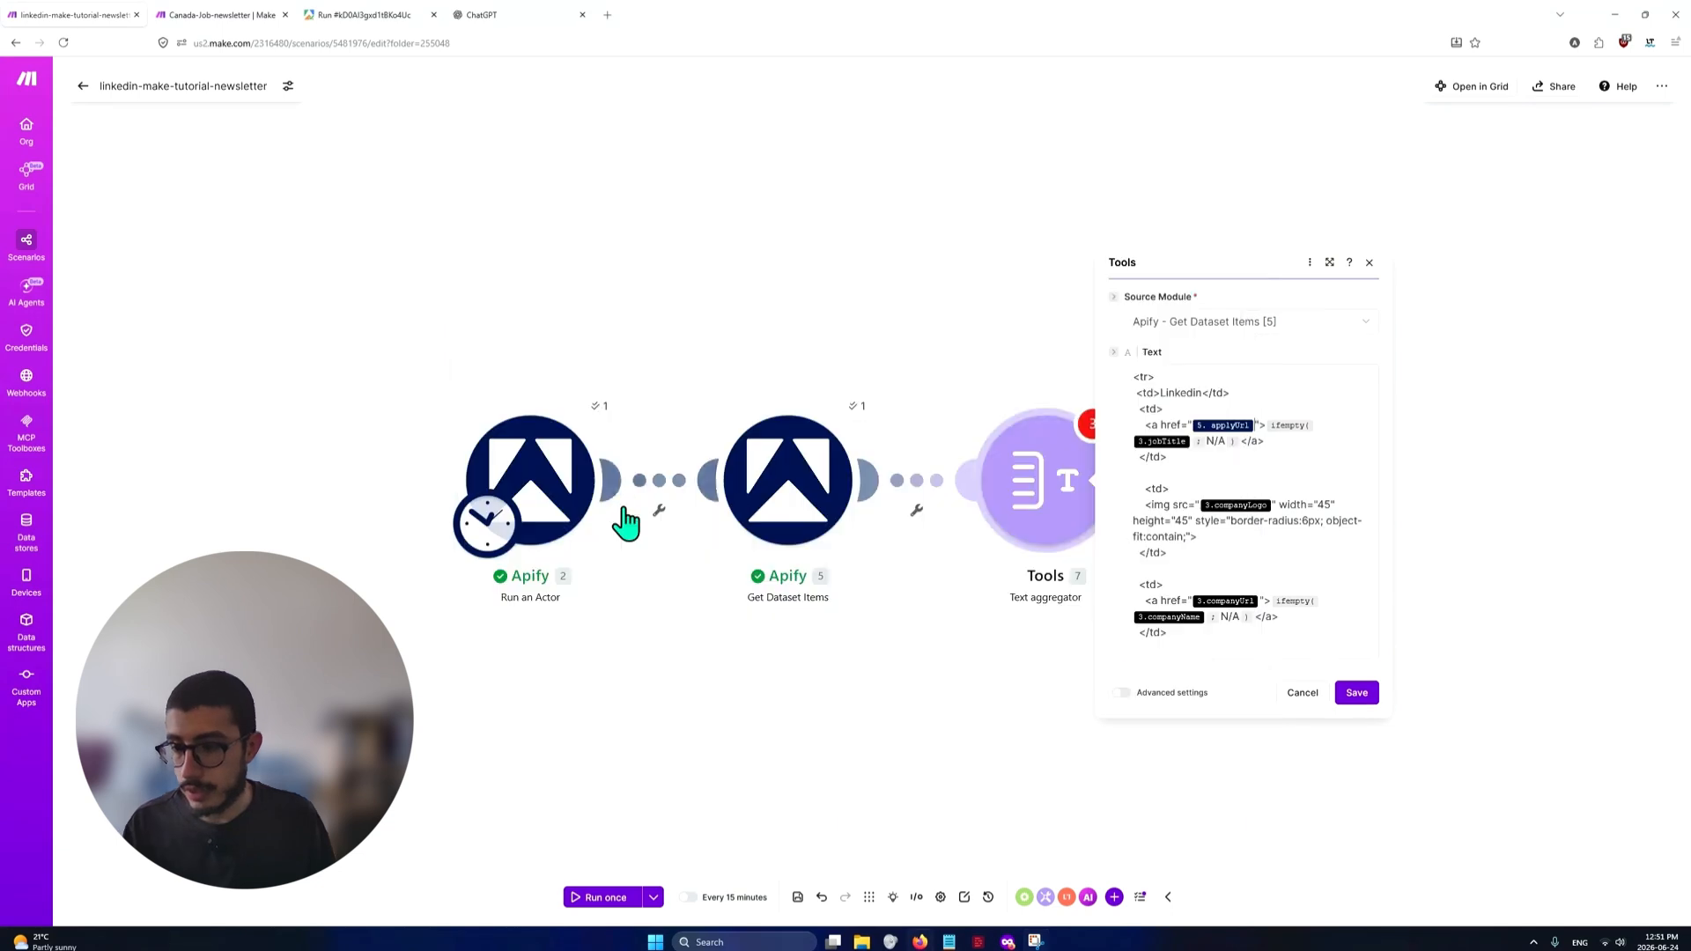
{"action": "left_click", "coordinate": [1241, 440]}
{"action": "key", "text": "Return"}
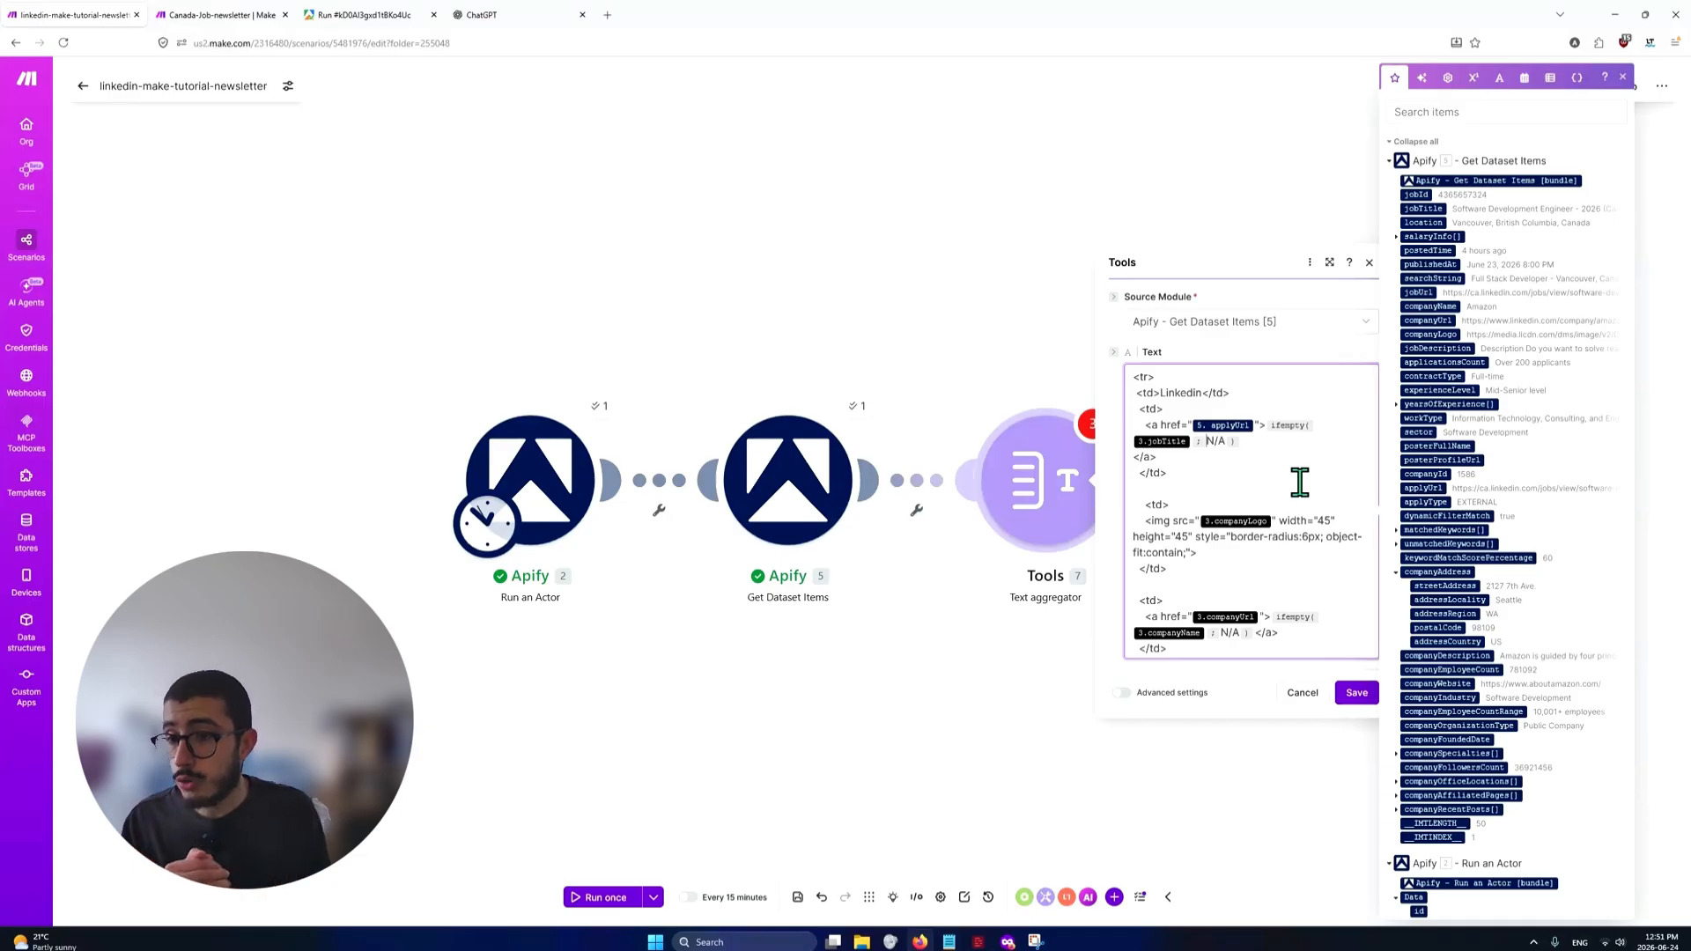
Replace the unlinked jobTitle variable inside the ifempty function with jobTitle from Apify - Get Dataset Items [5], keeping N/A as the fallback
{"action": "left_click", "coordinate": [1320, 438]}
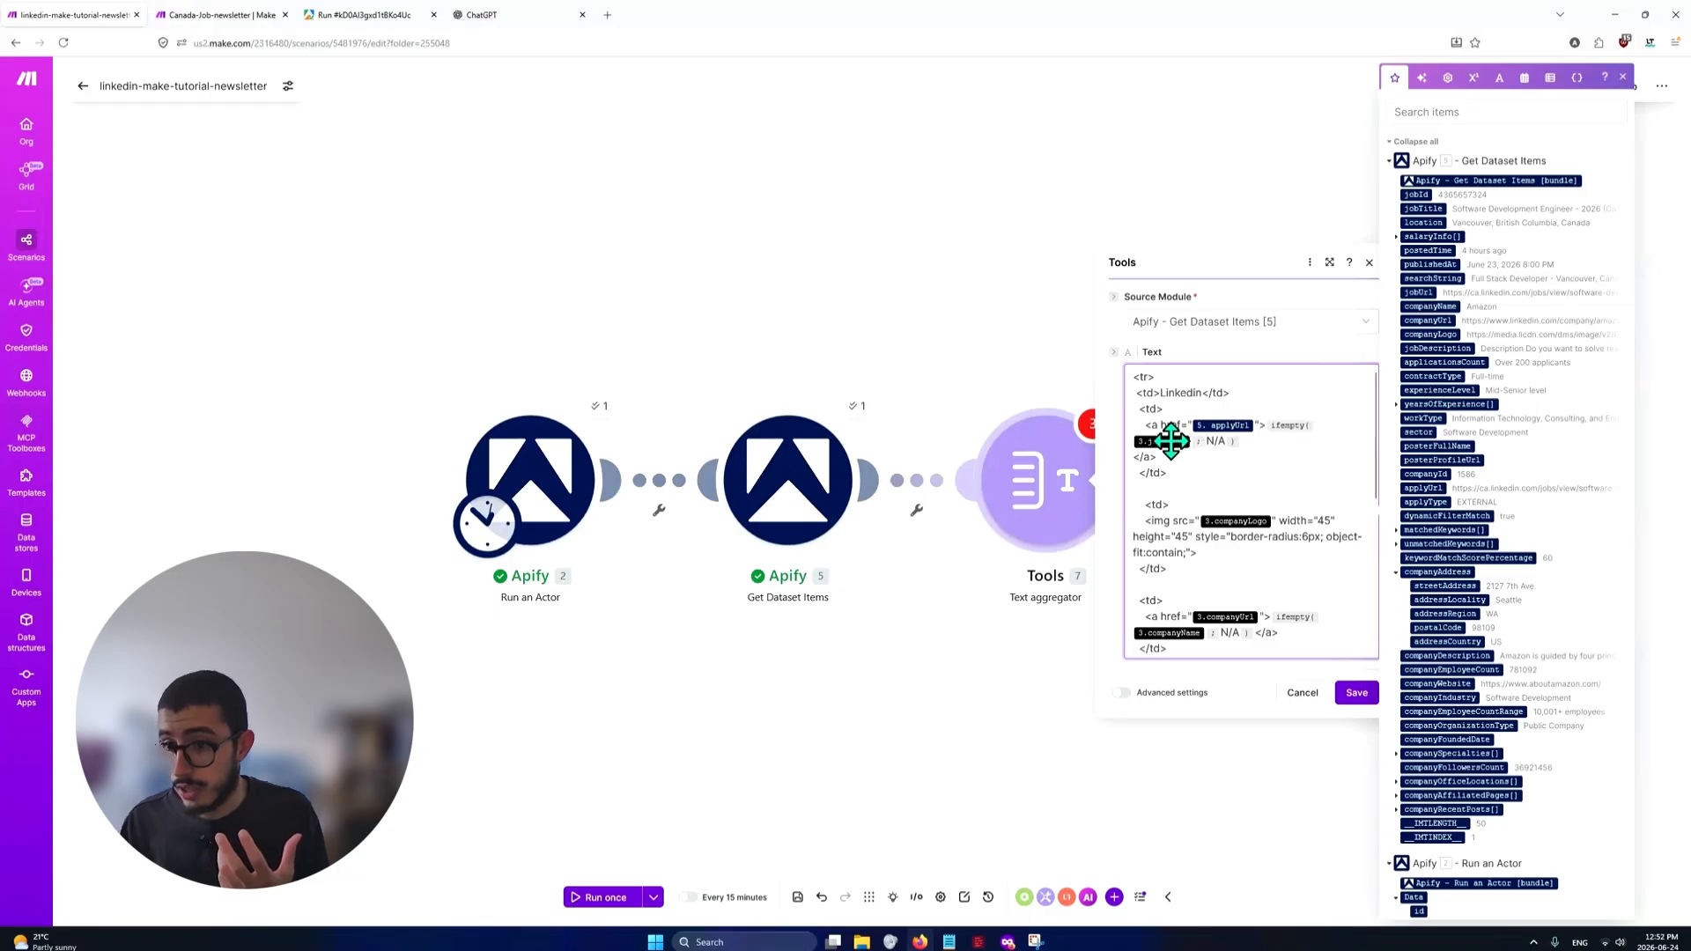
{"action": "key", "text": "Left"}
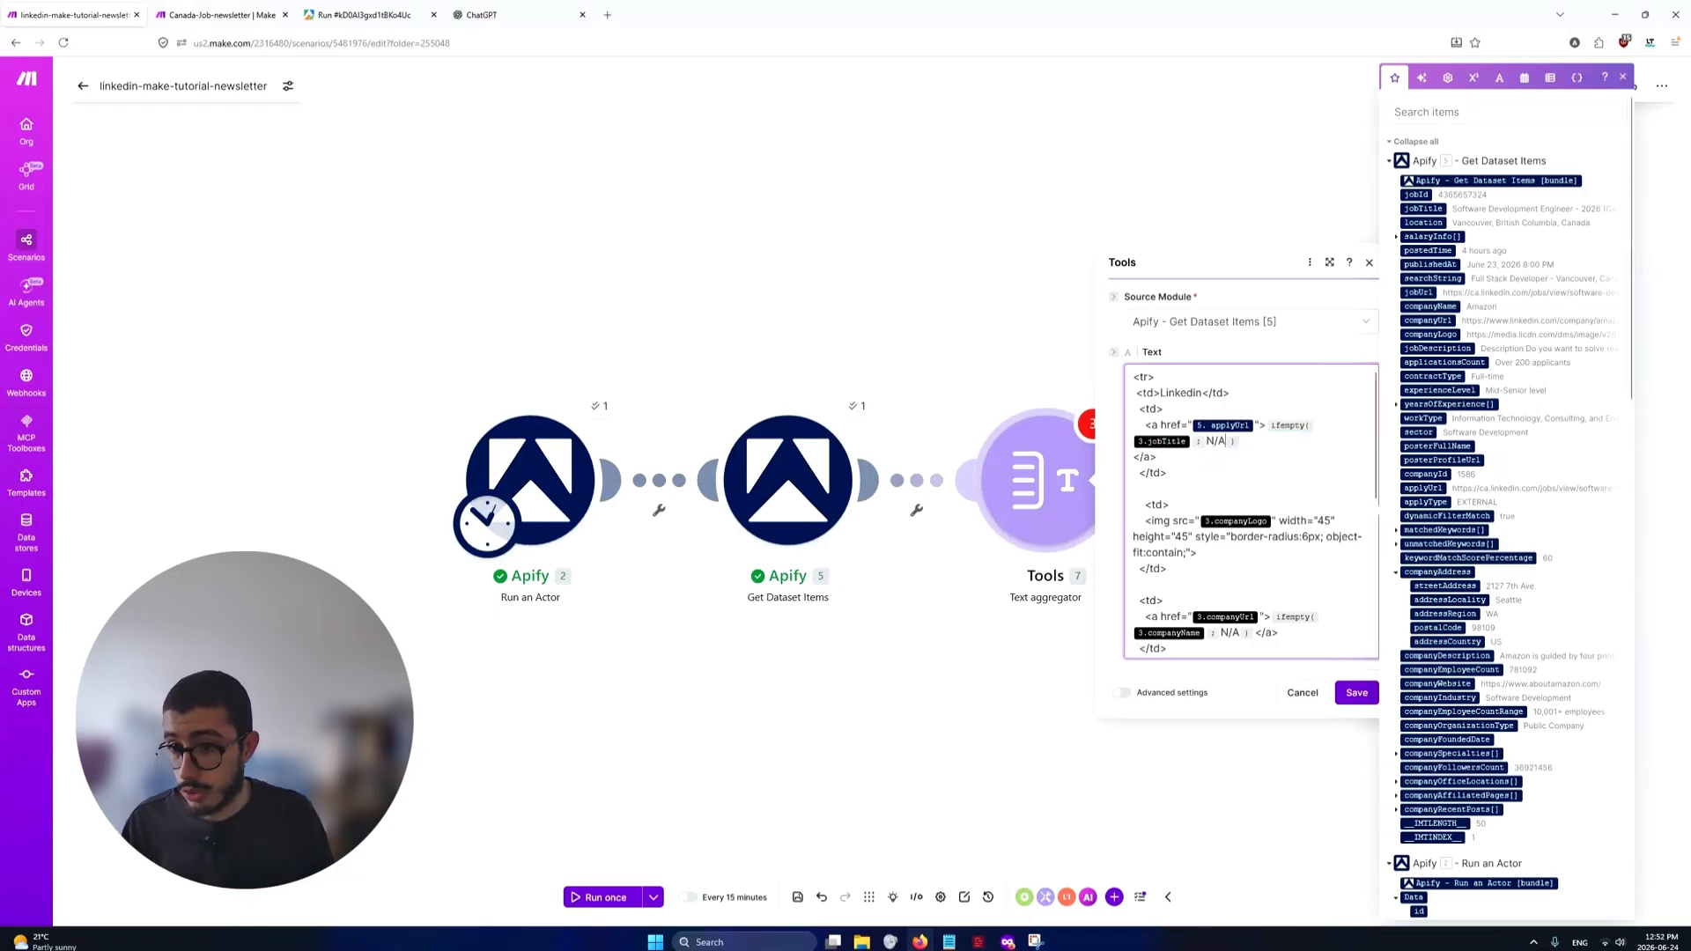
{"action": "key", "text": "BackSpace"}
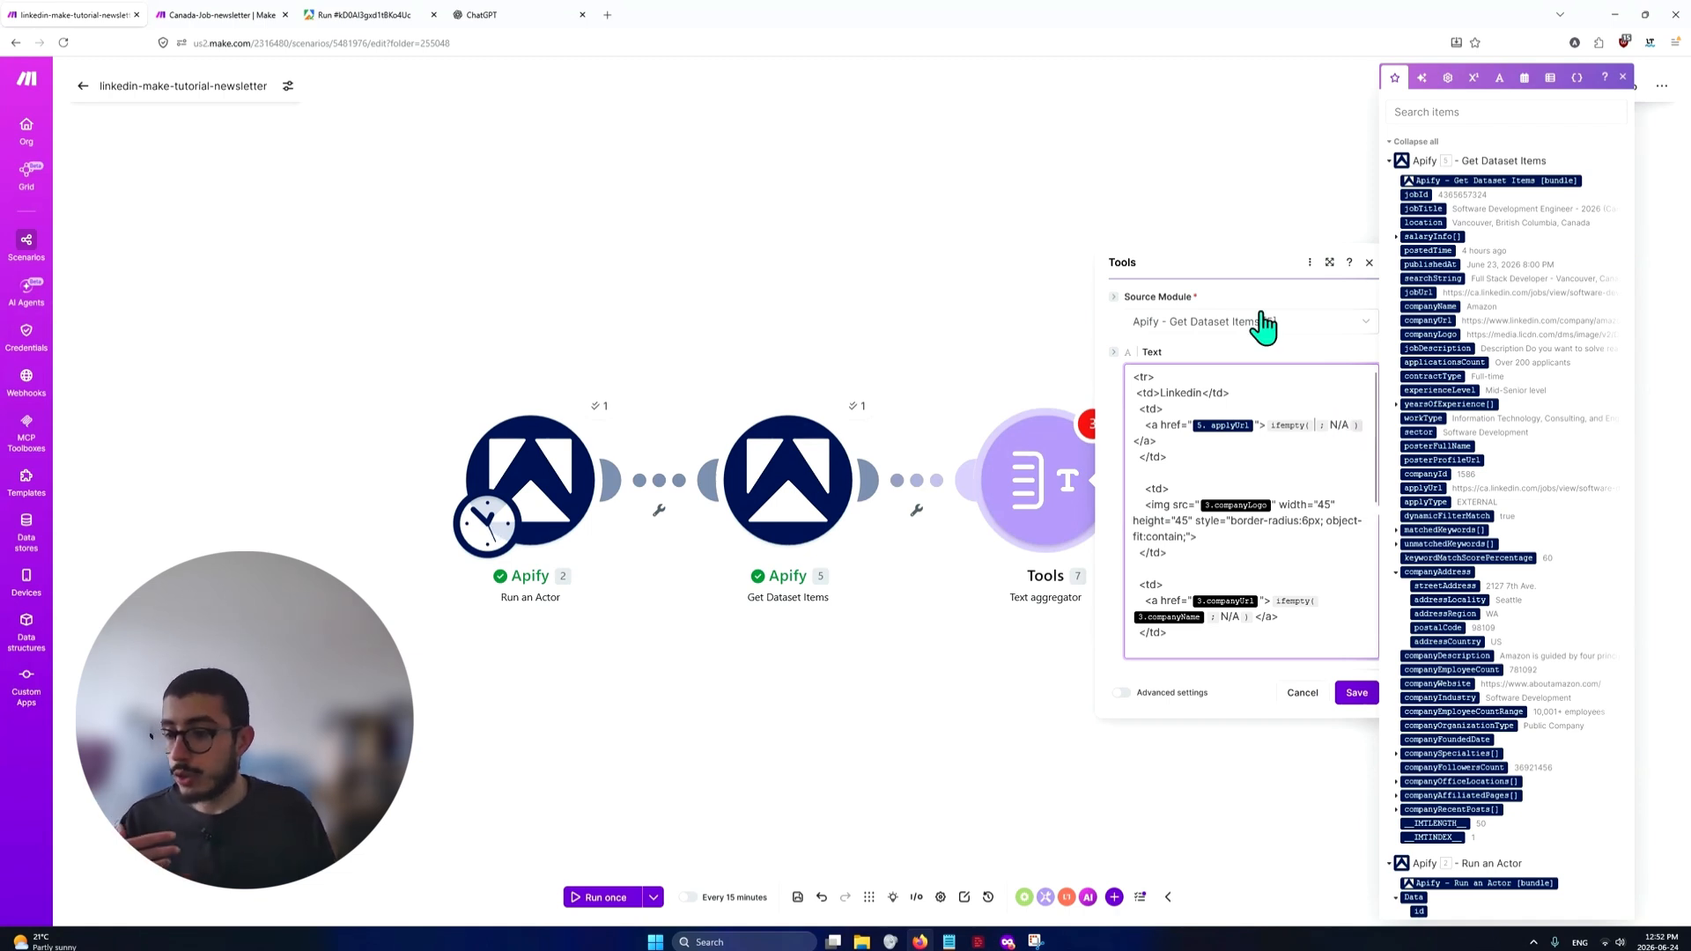
{"action": "left_click", "coordinate": [1340, 432]}
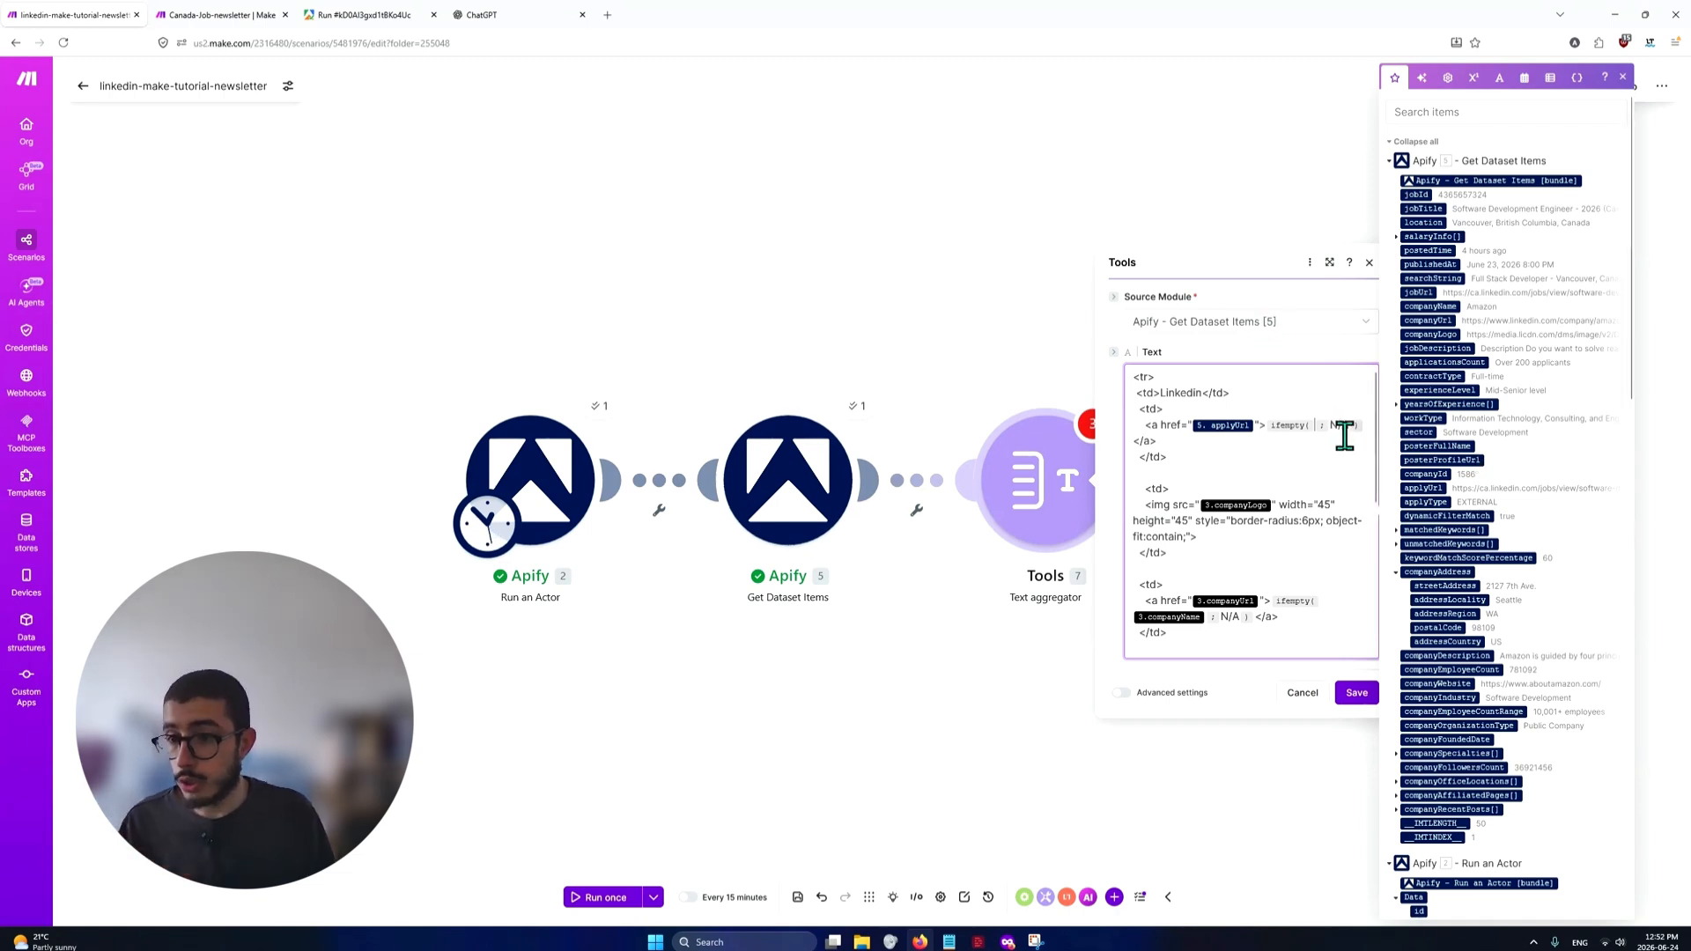
{"action": "type", "text": "N/A"}
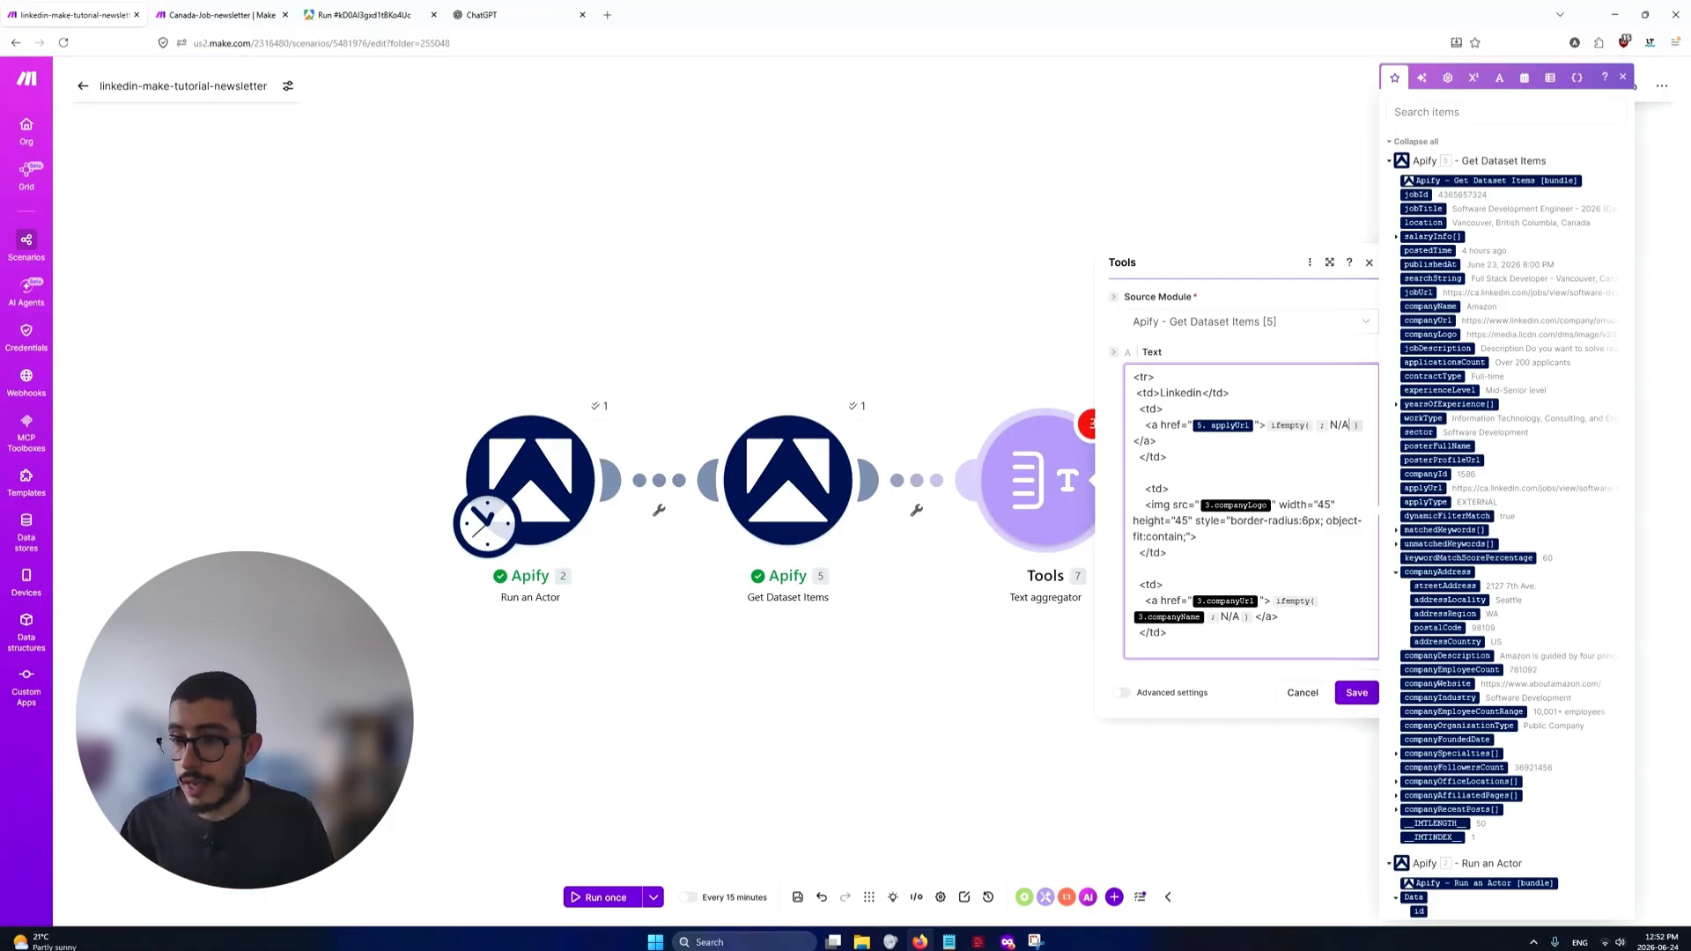
{"action": "left_click", "coordinate": [1364, 426]}
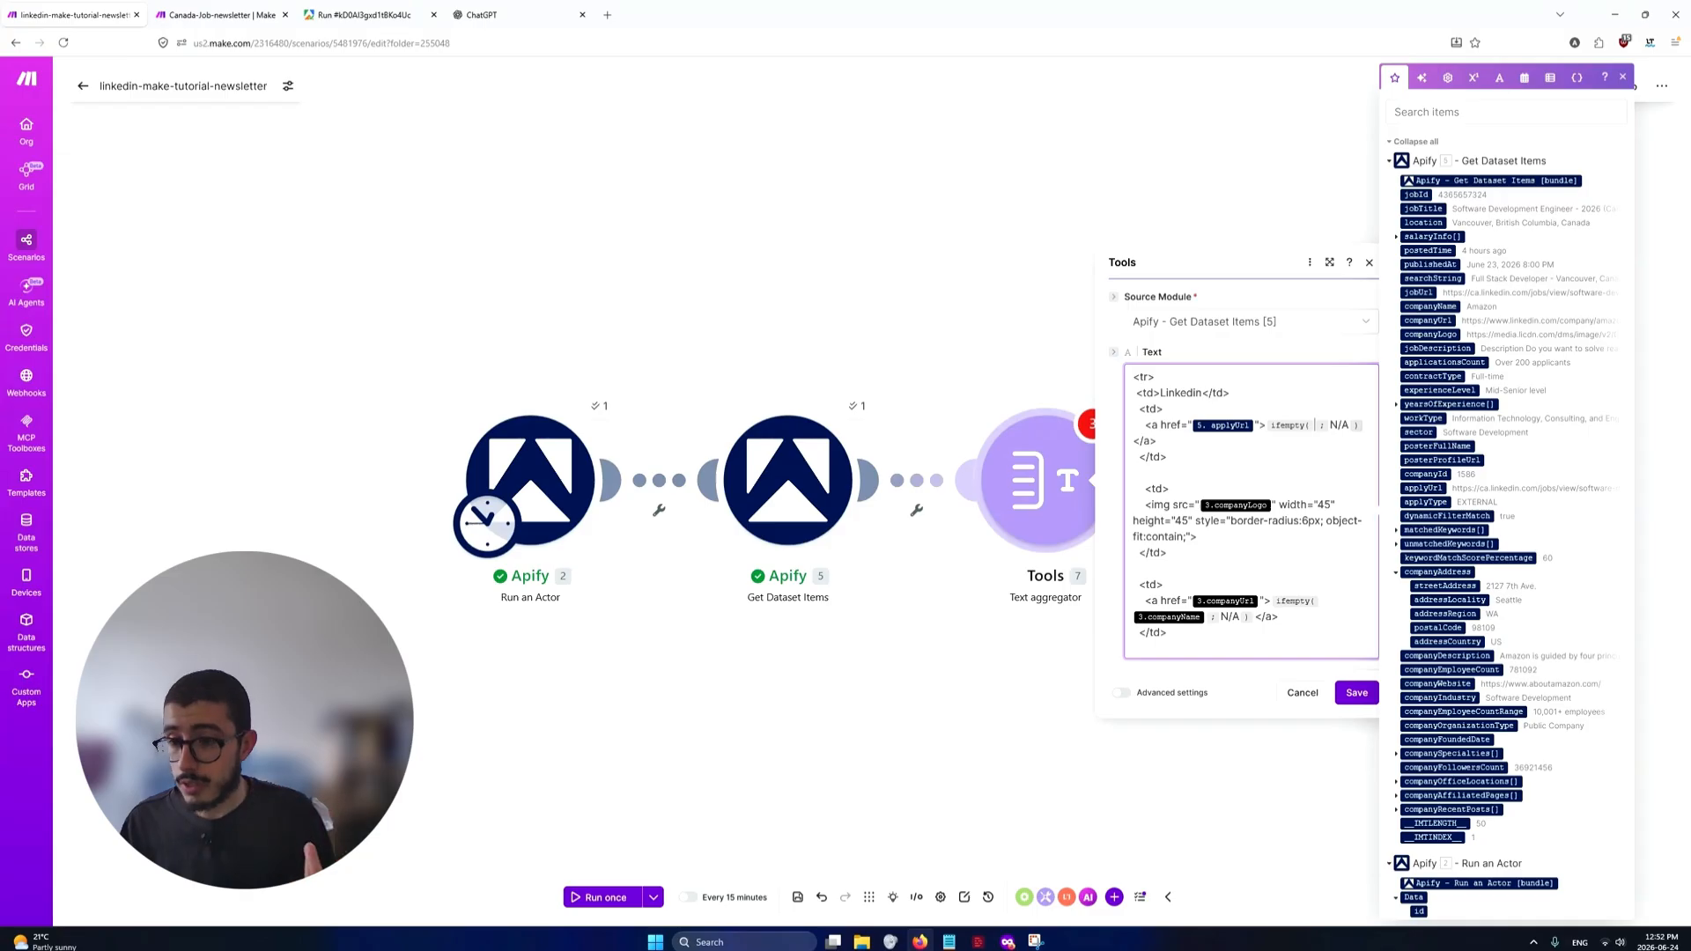
{"action": "type", "text": "/ "}
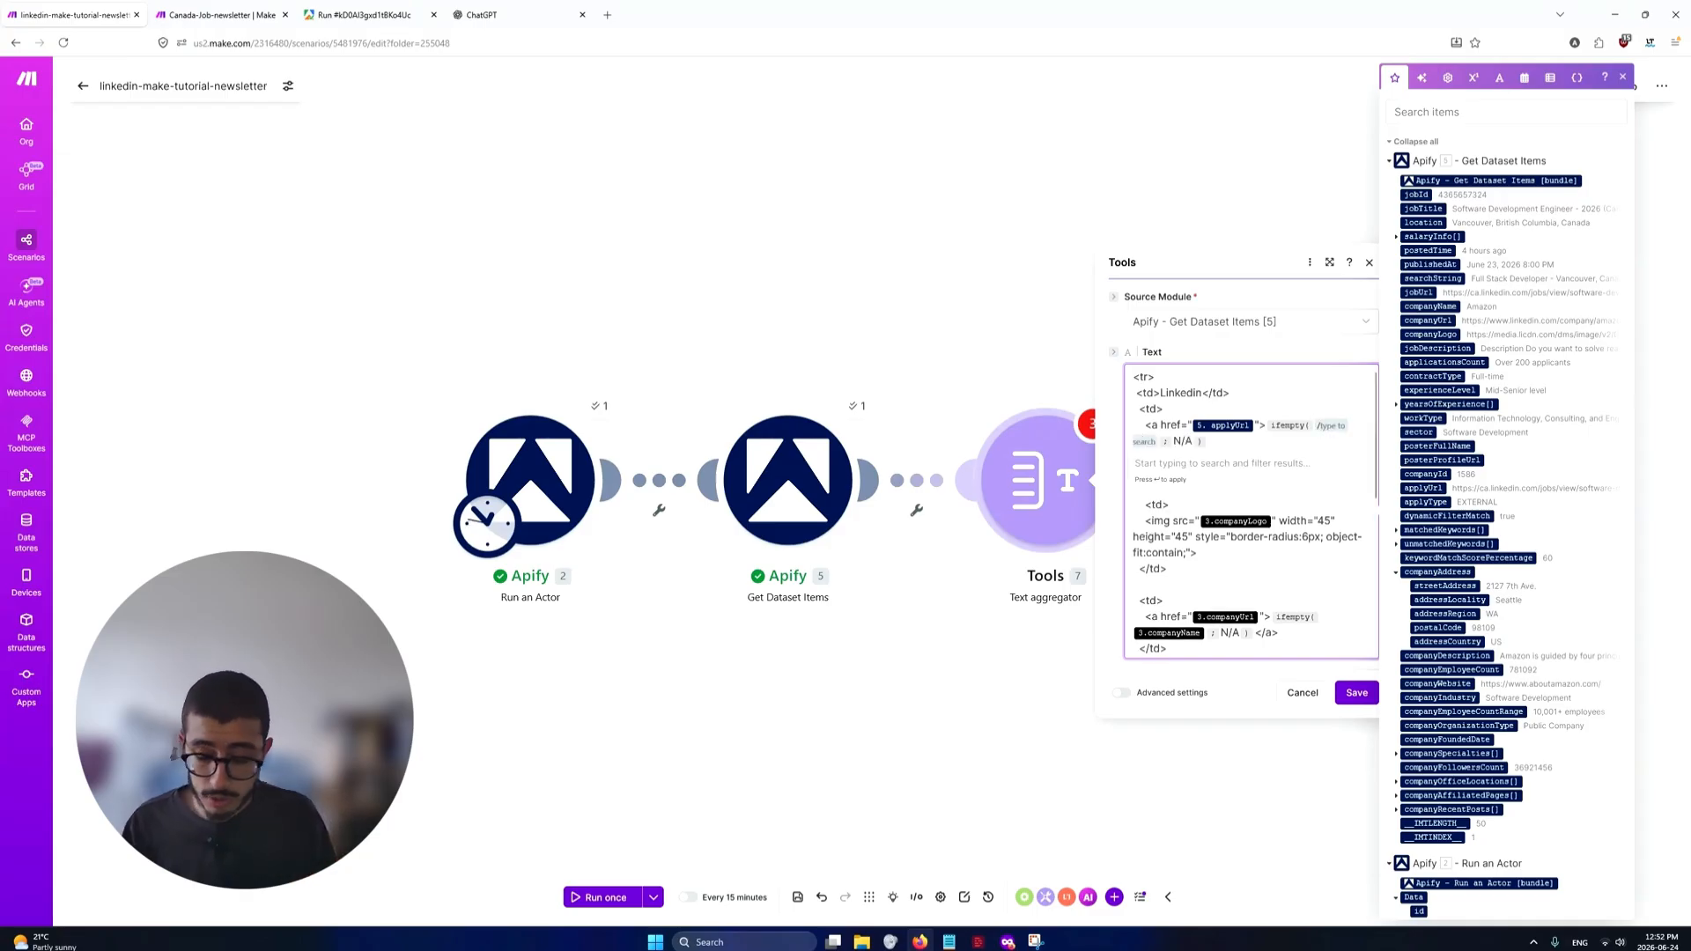
{"action": "type", "text": "jobt"}
{"action": "type", "text": "ti"}
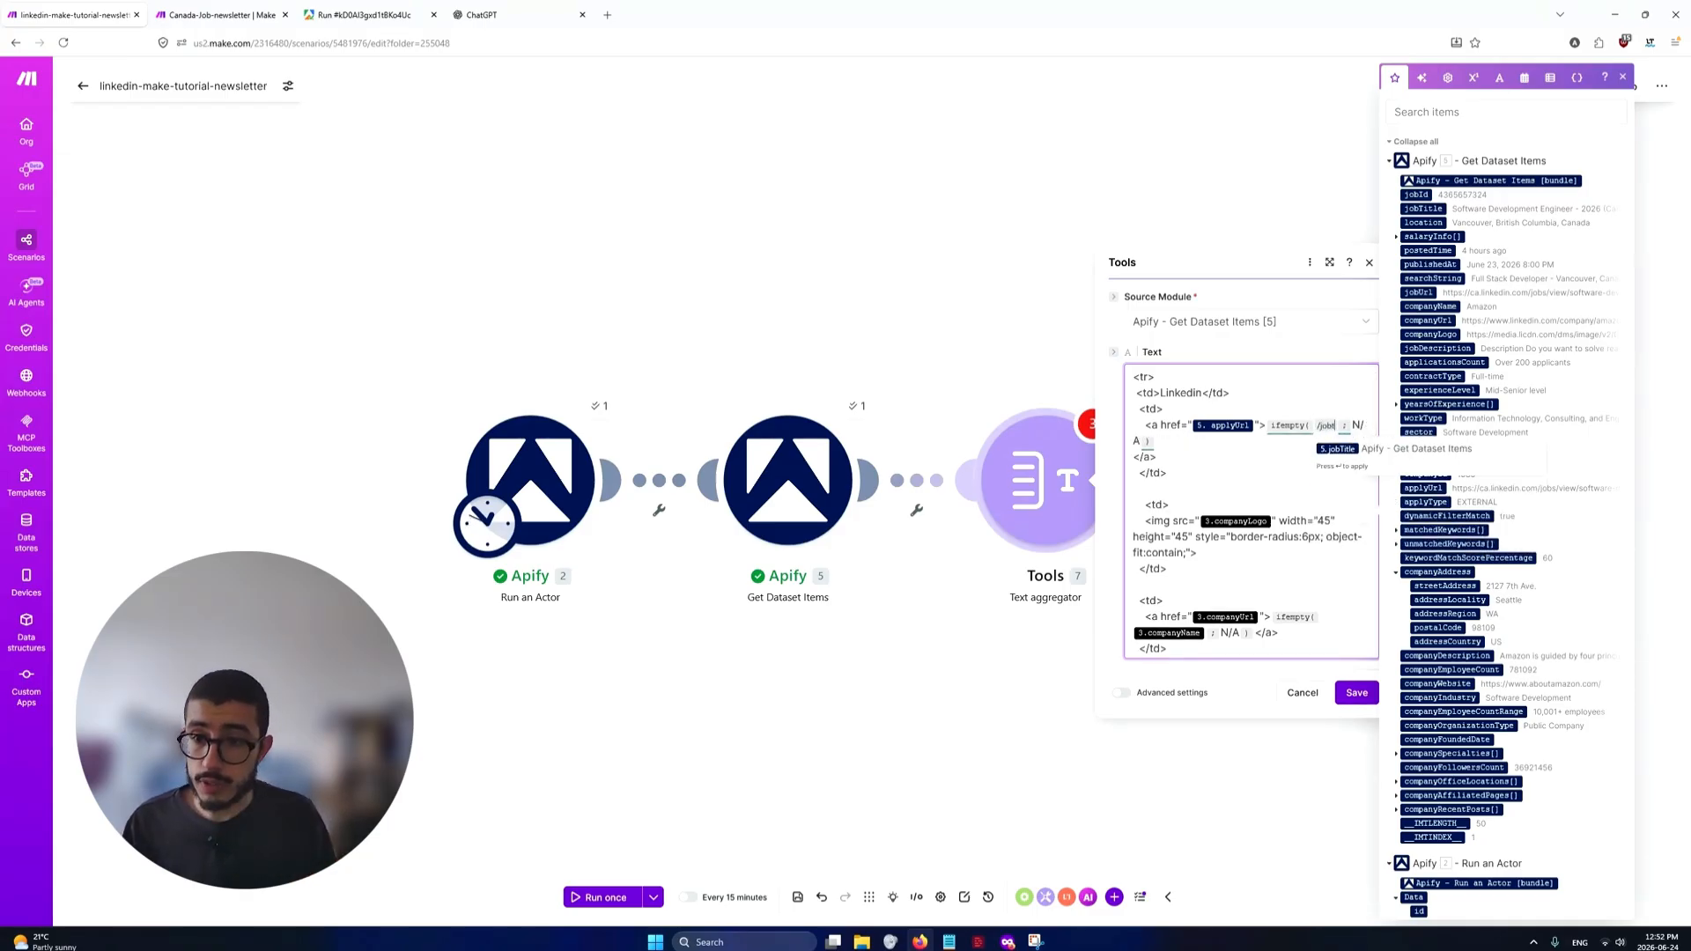
{"action": "left_click", "coordinate": [1330, 451]}
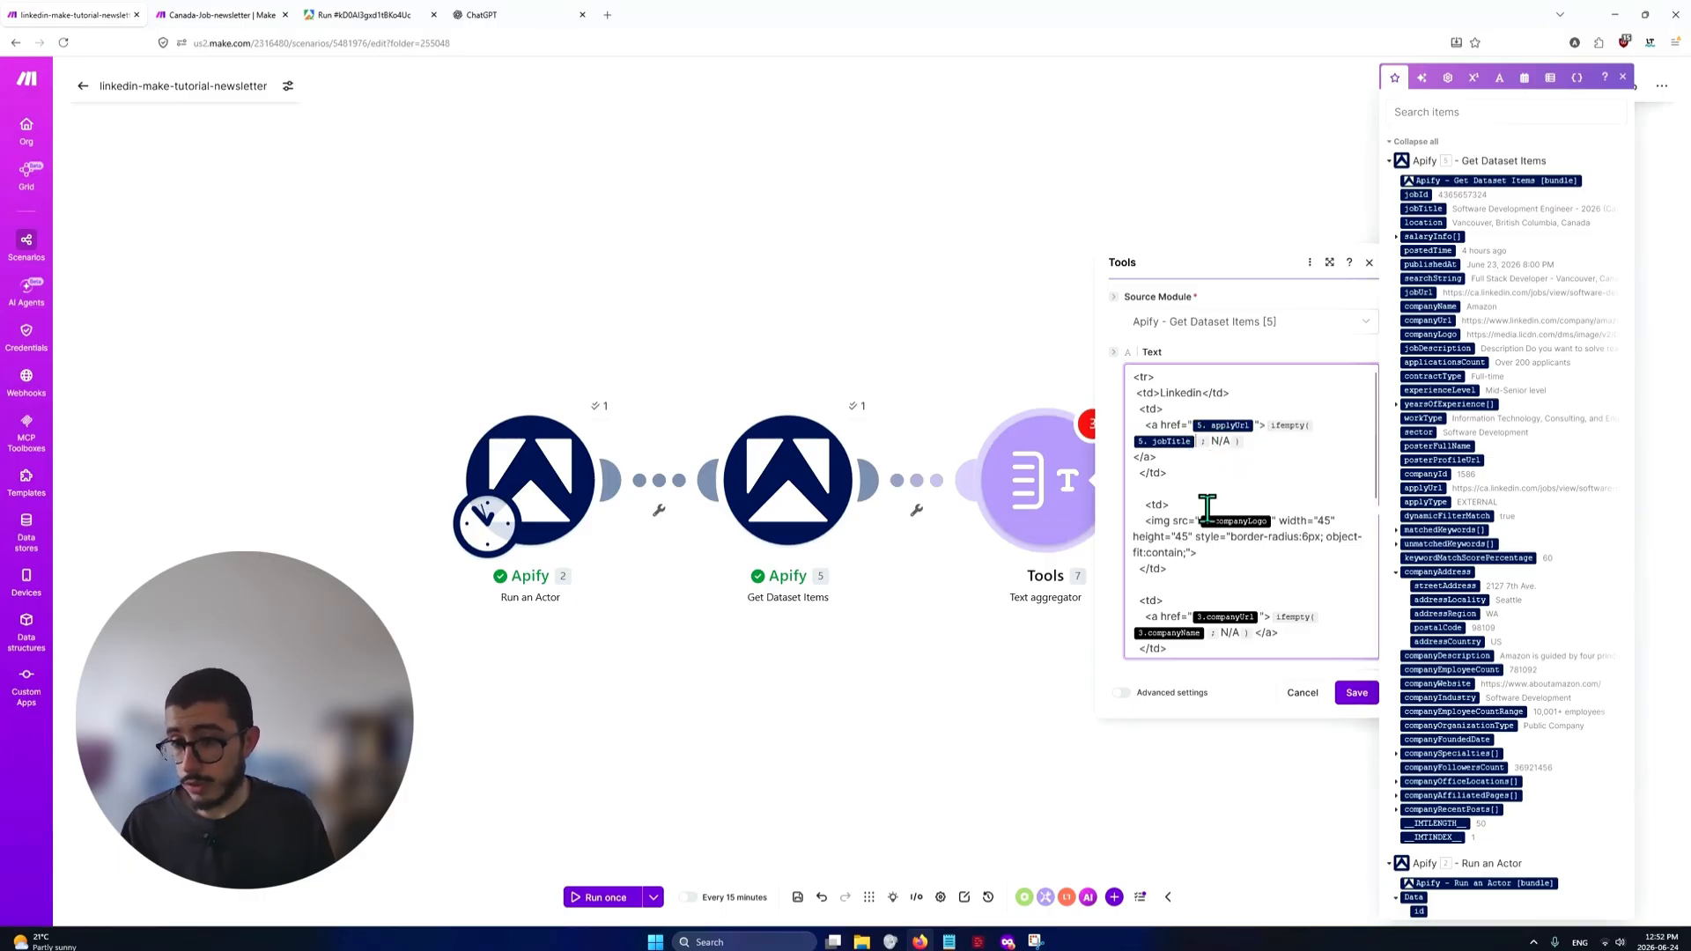
Compare the job title cell's markup with the sample newsletter table, then place the cursor in the company logo cell
{"action": "left_click_drag", "start_coordinate": [1172, 480], "coordinate": [1136, 401]}
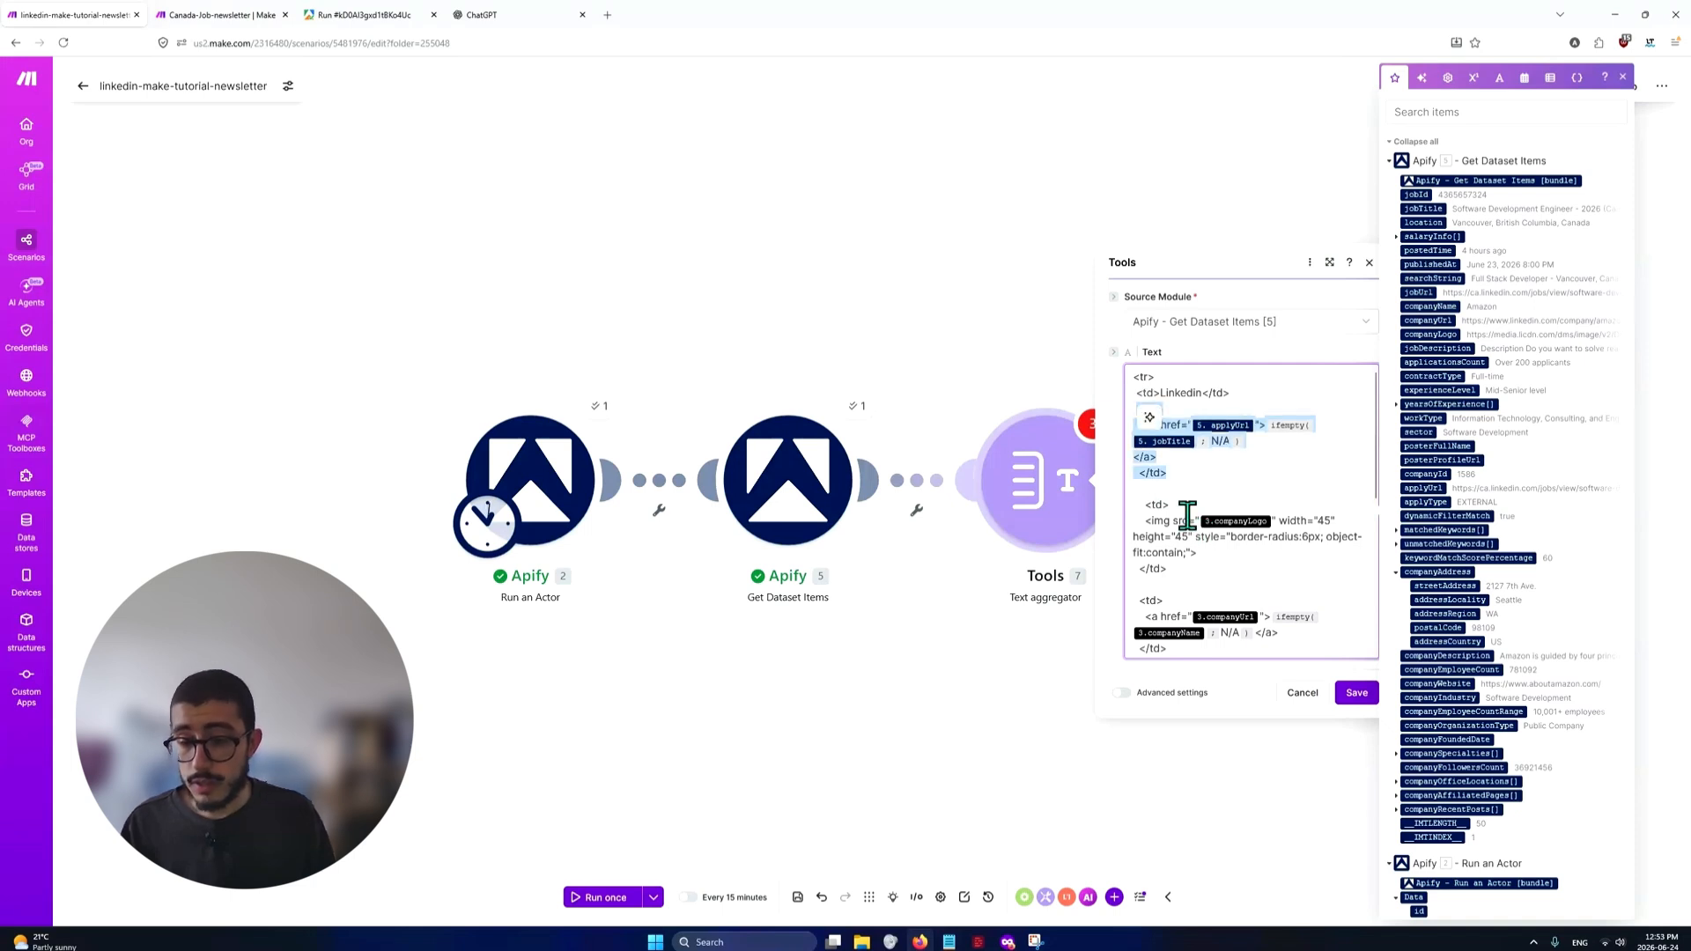
{"action": "key", "text": "alt+Tab"}
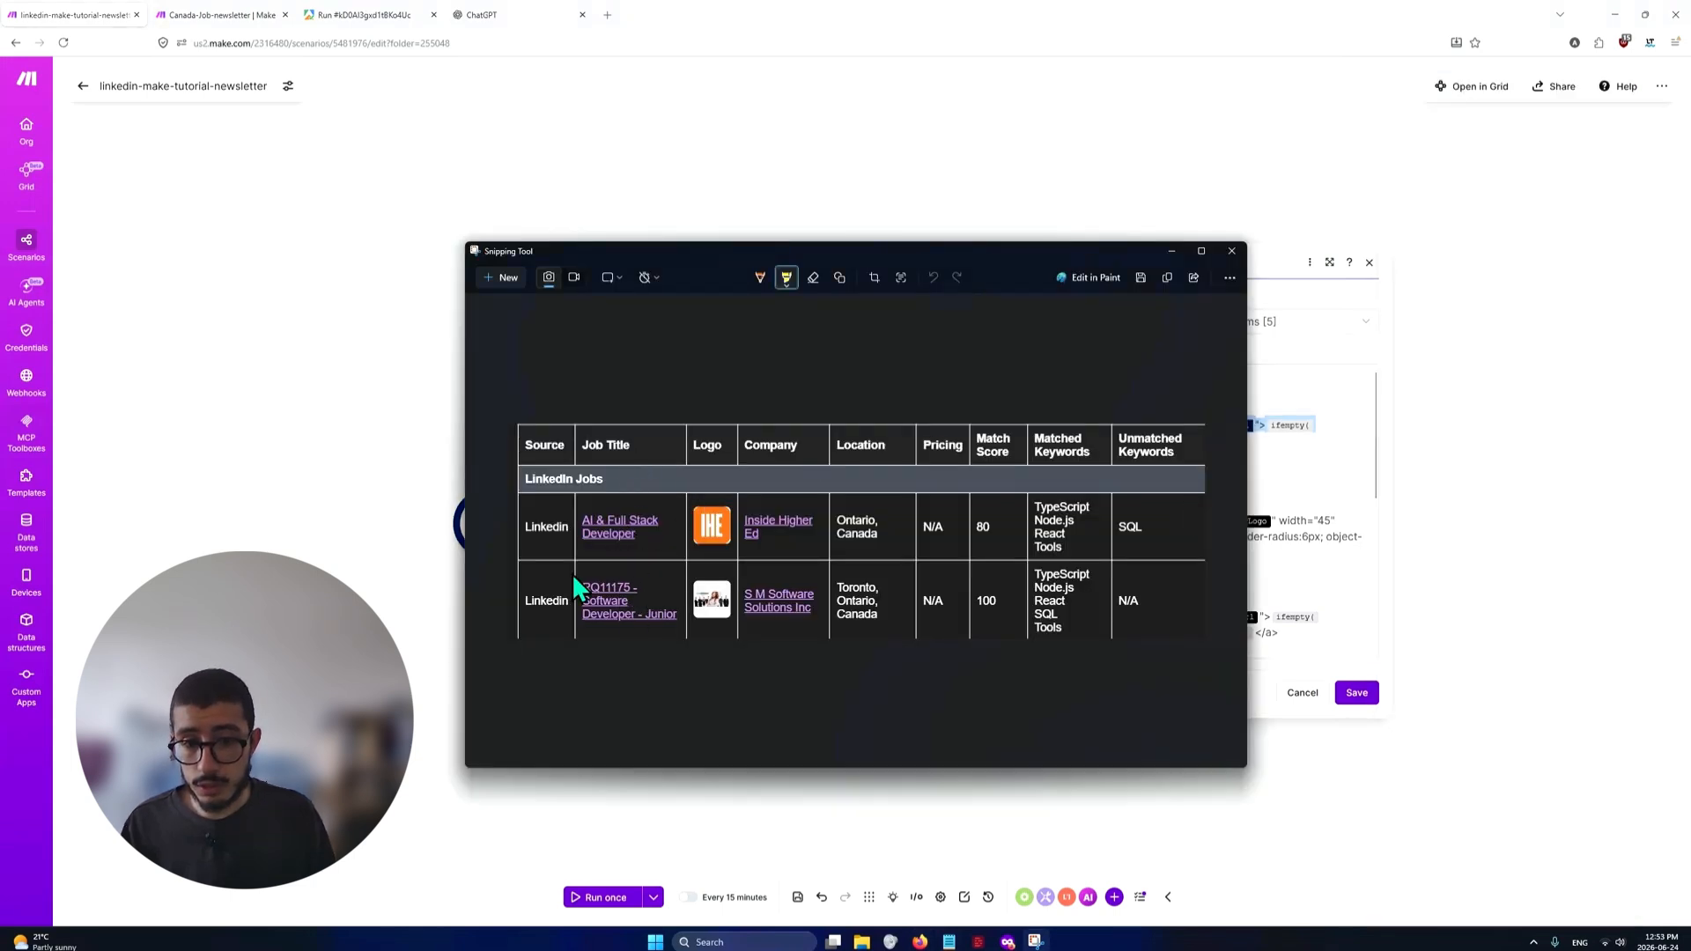
{"action": "key", "text": "alt+Tab"}
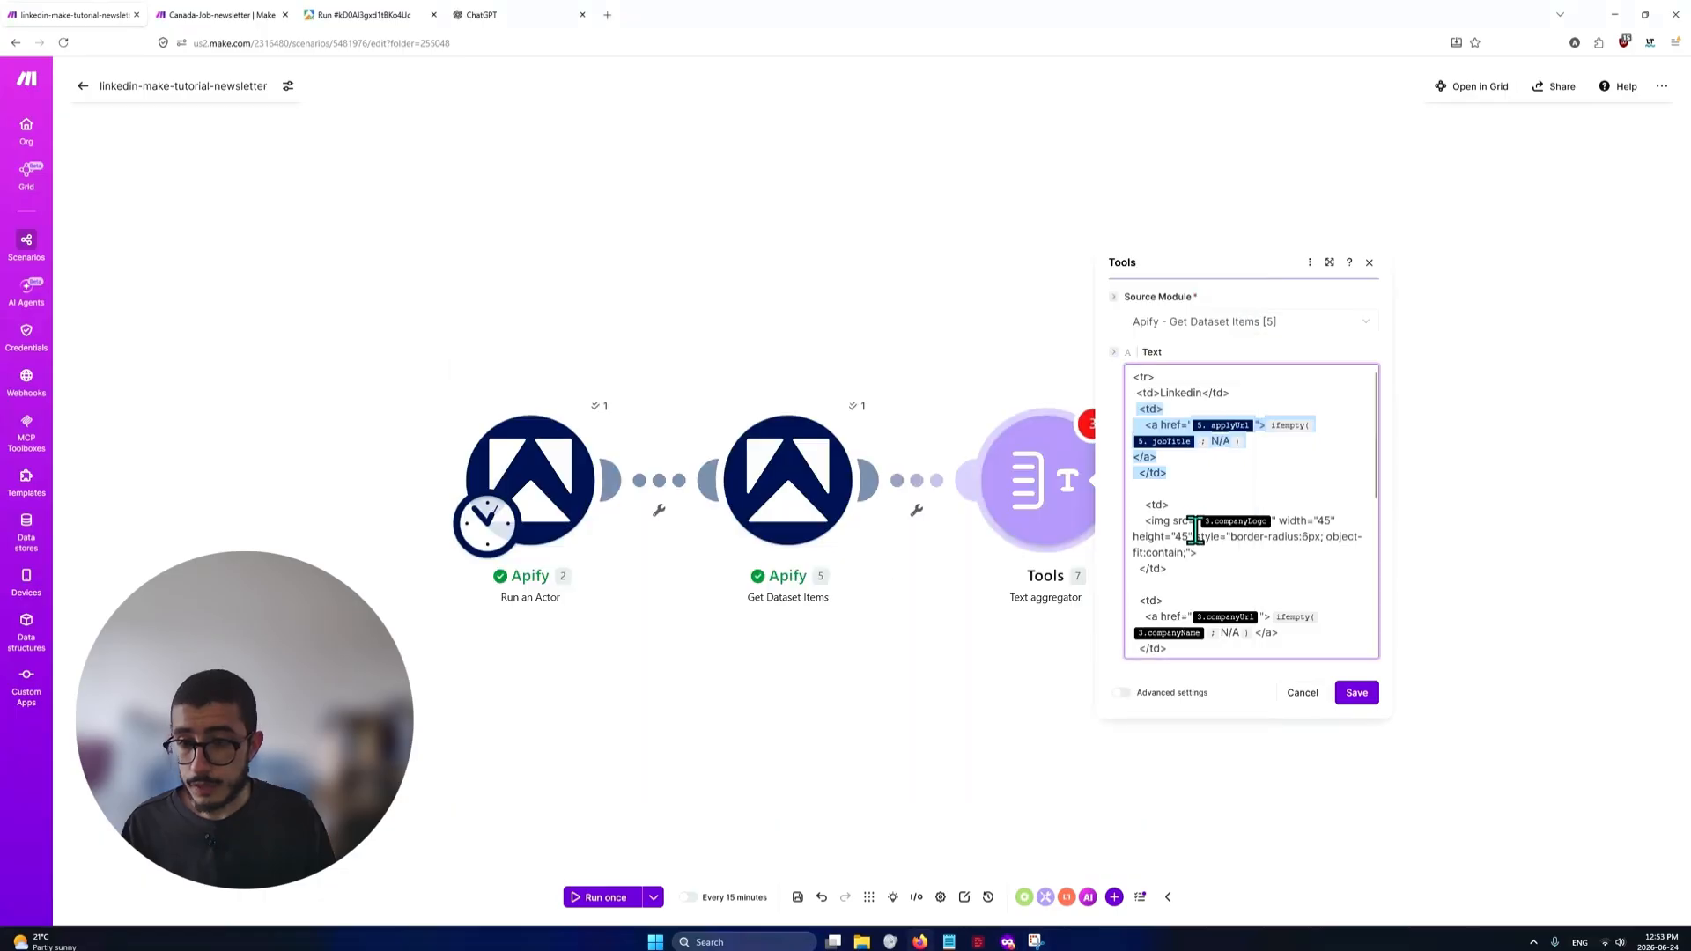
{"action": "left_click", "coordinate": [1171, 505]}
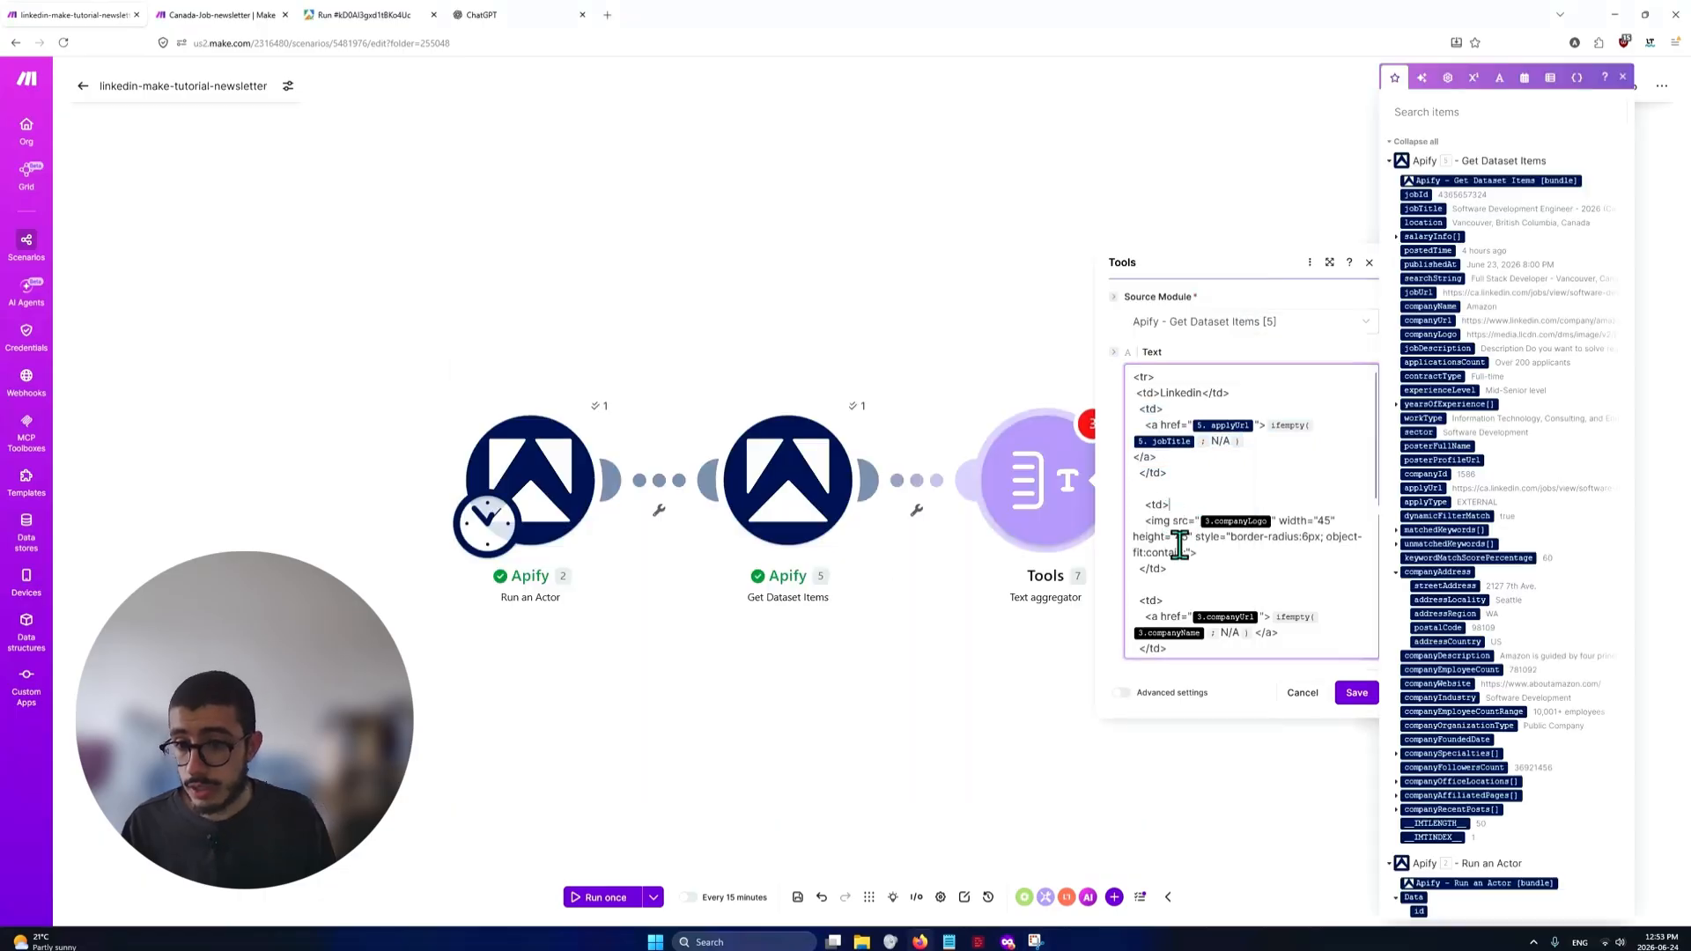
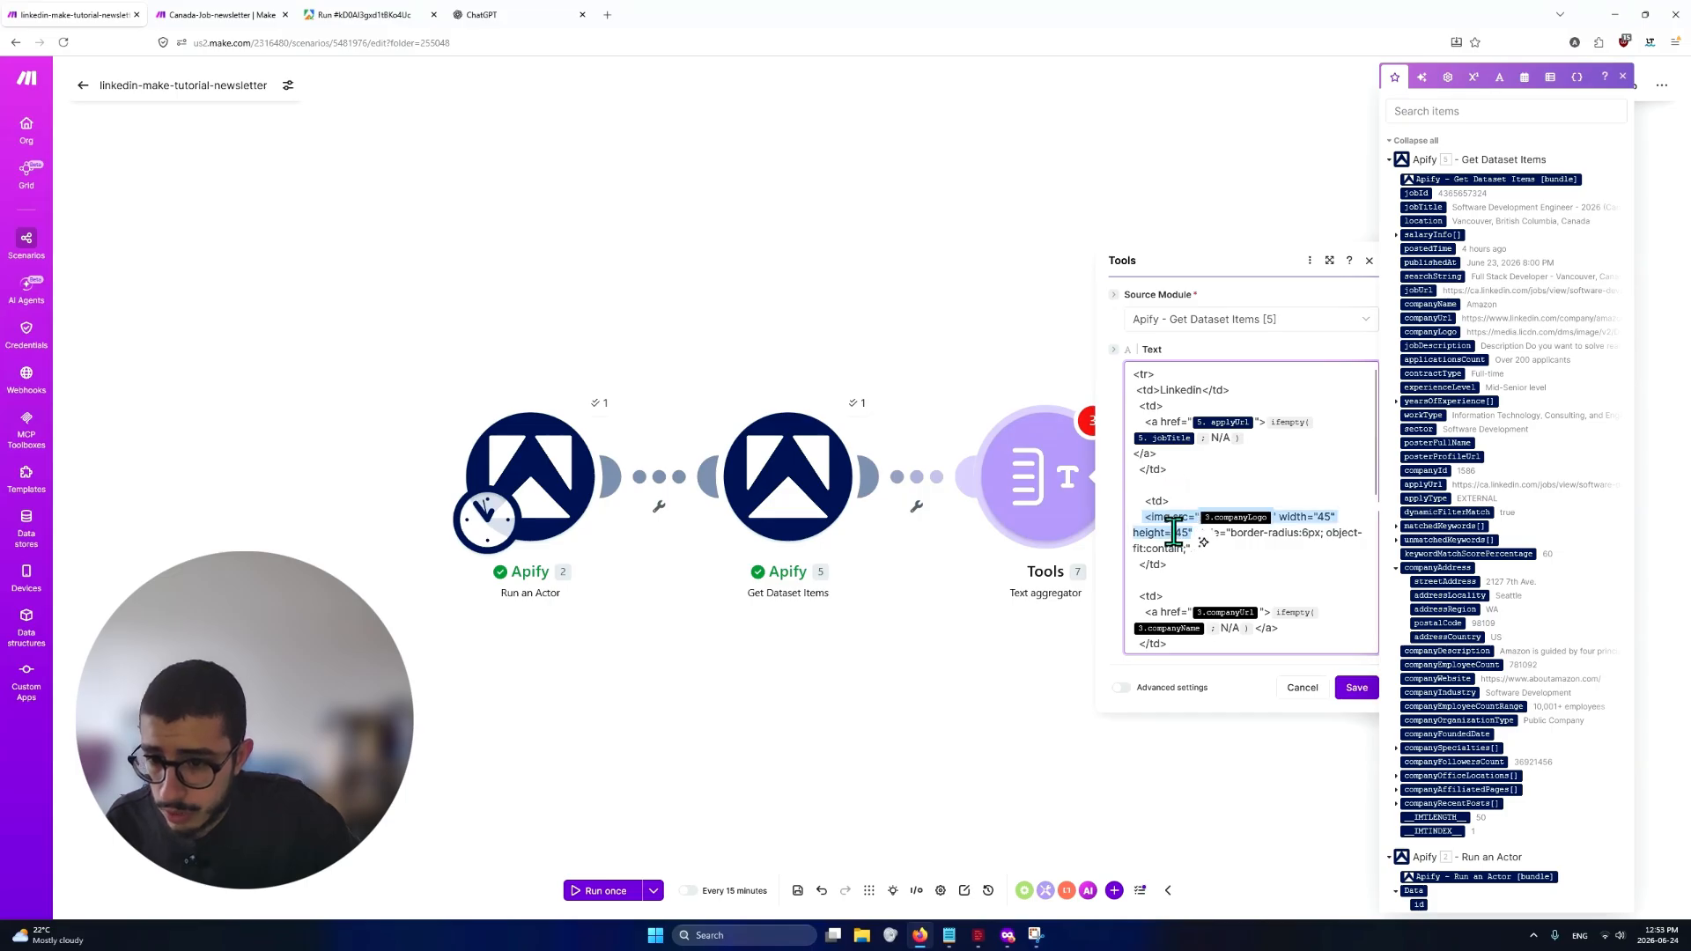
Replace the unlinked companyLogo variable in the logo image's src with companyLogo from Apify - Get Dataset Items [5]
{"action": "left_click", "coordinate": [1174, 532]}
{"action": "left_click", "coordinate": [1276, 517]}
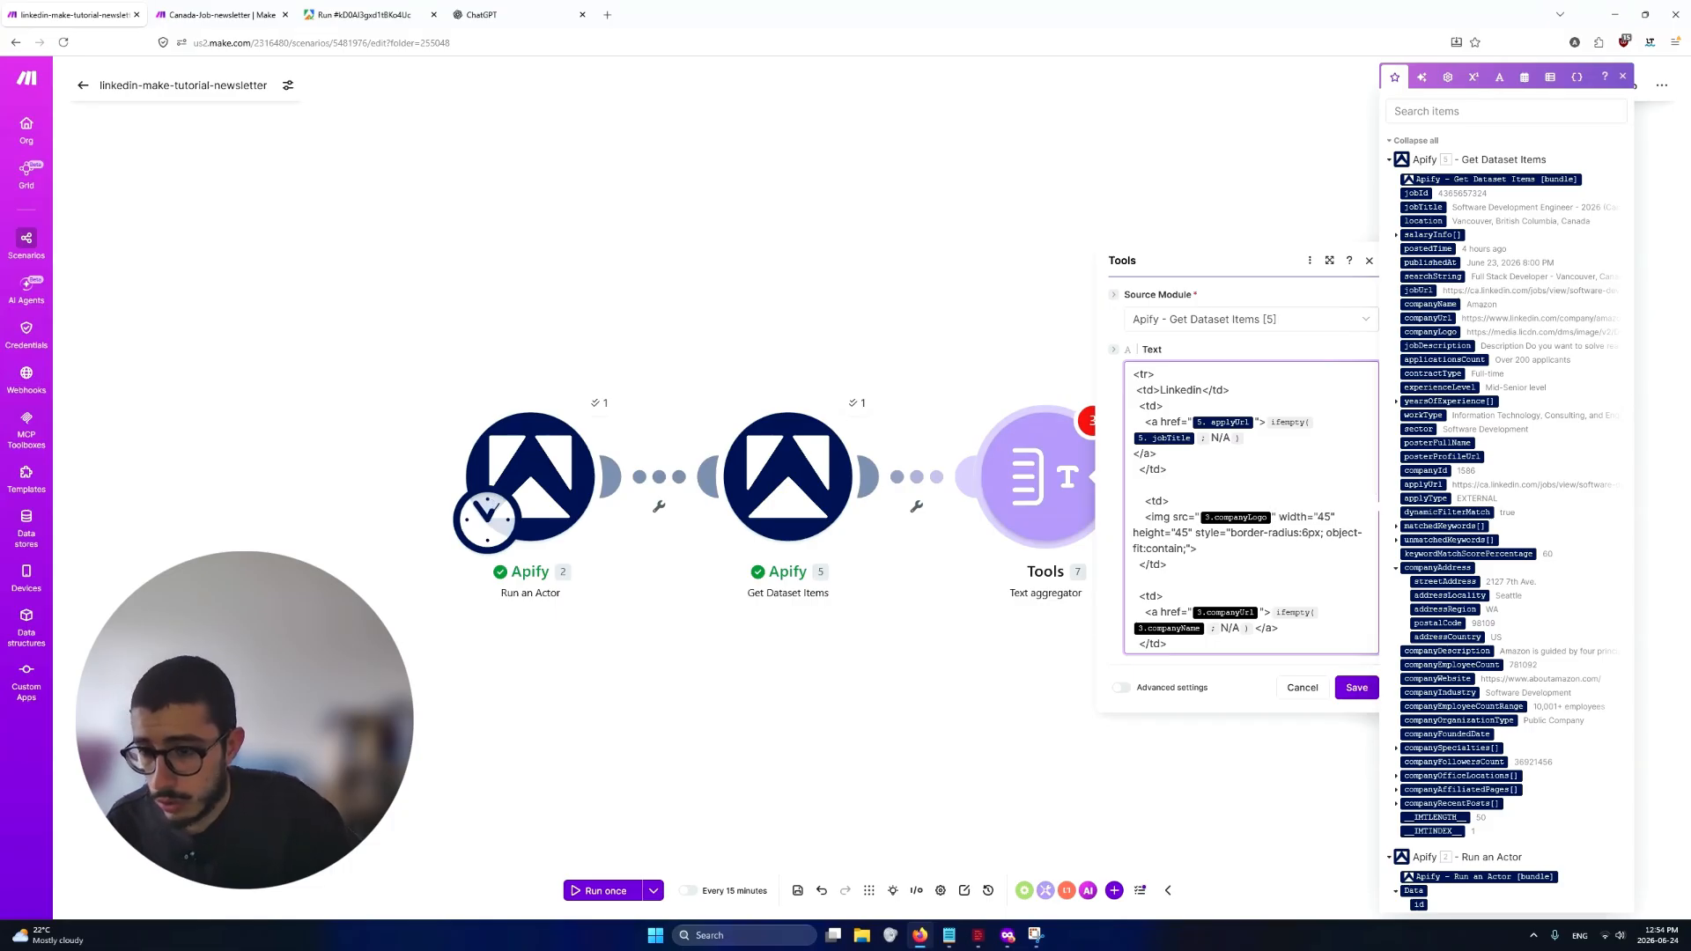
{"action": "key", "text": "BackSpace"}
{"action": "type", "text": "/"}
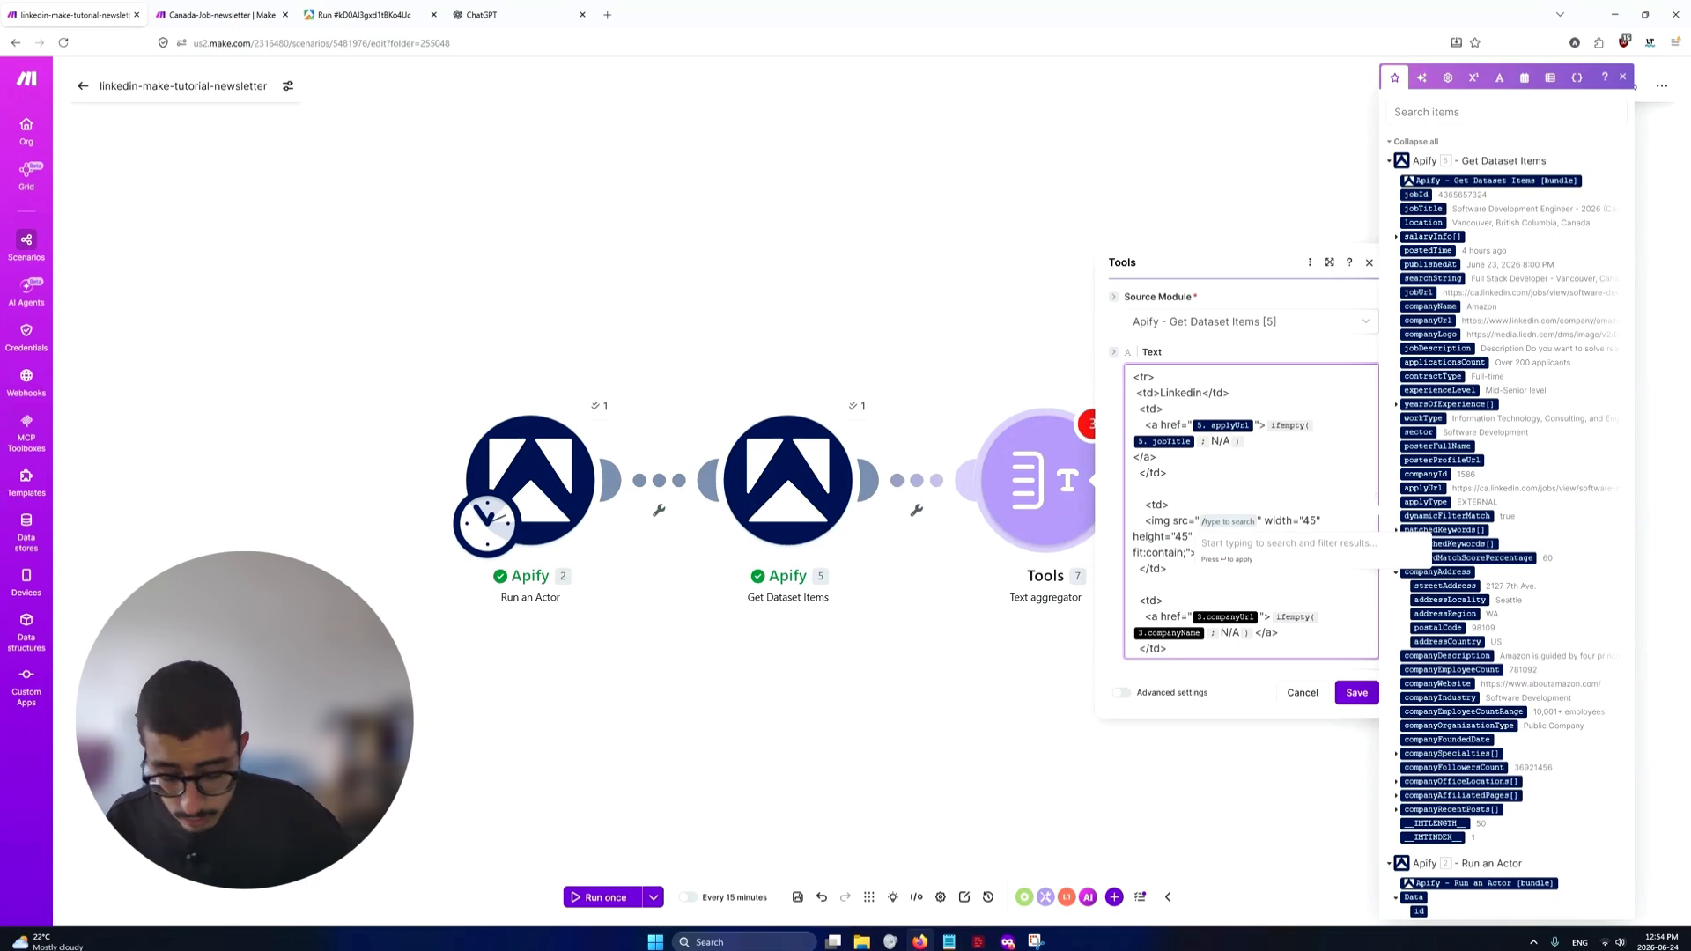
{"action": "type", "text": "logo"}
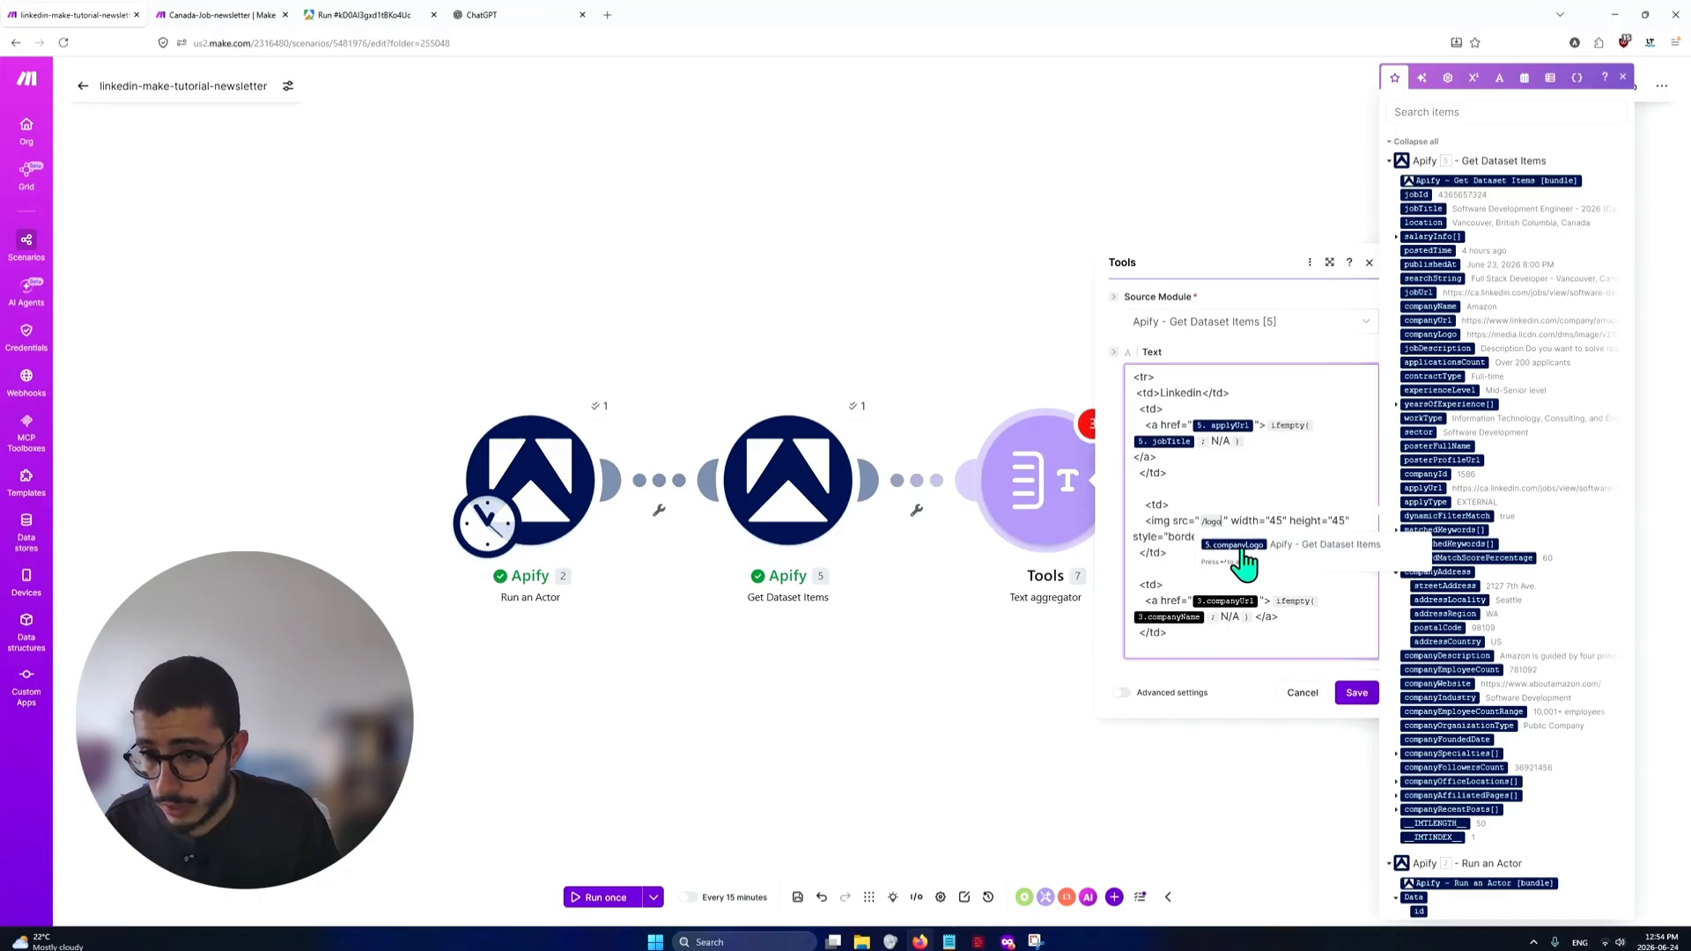
{"action": "left_click", "coordinate": [1222, 548]}
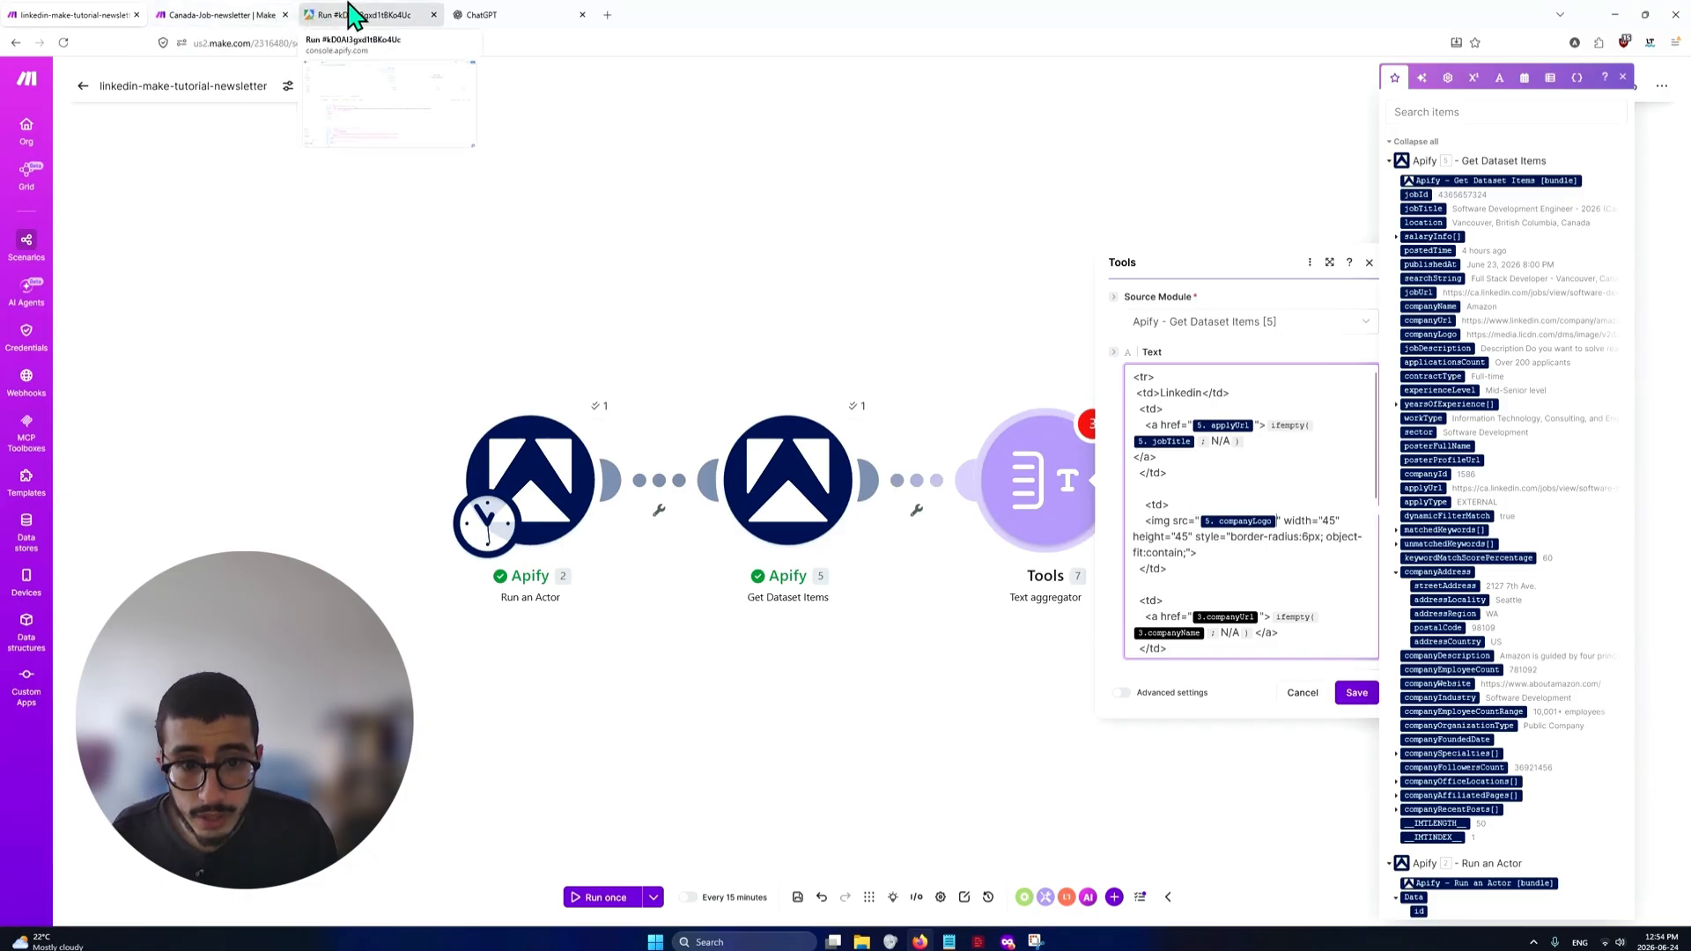
Open the first job's companyLogo URL from the Apify run output, view the image, then close it and return to the Make scenario
{"action": "left_click", "coordinate": [352, 15]}
{"action": "double_click", "coordinate": [251, 535]}
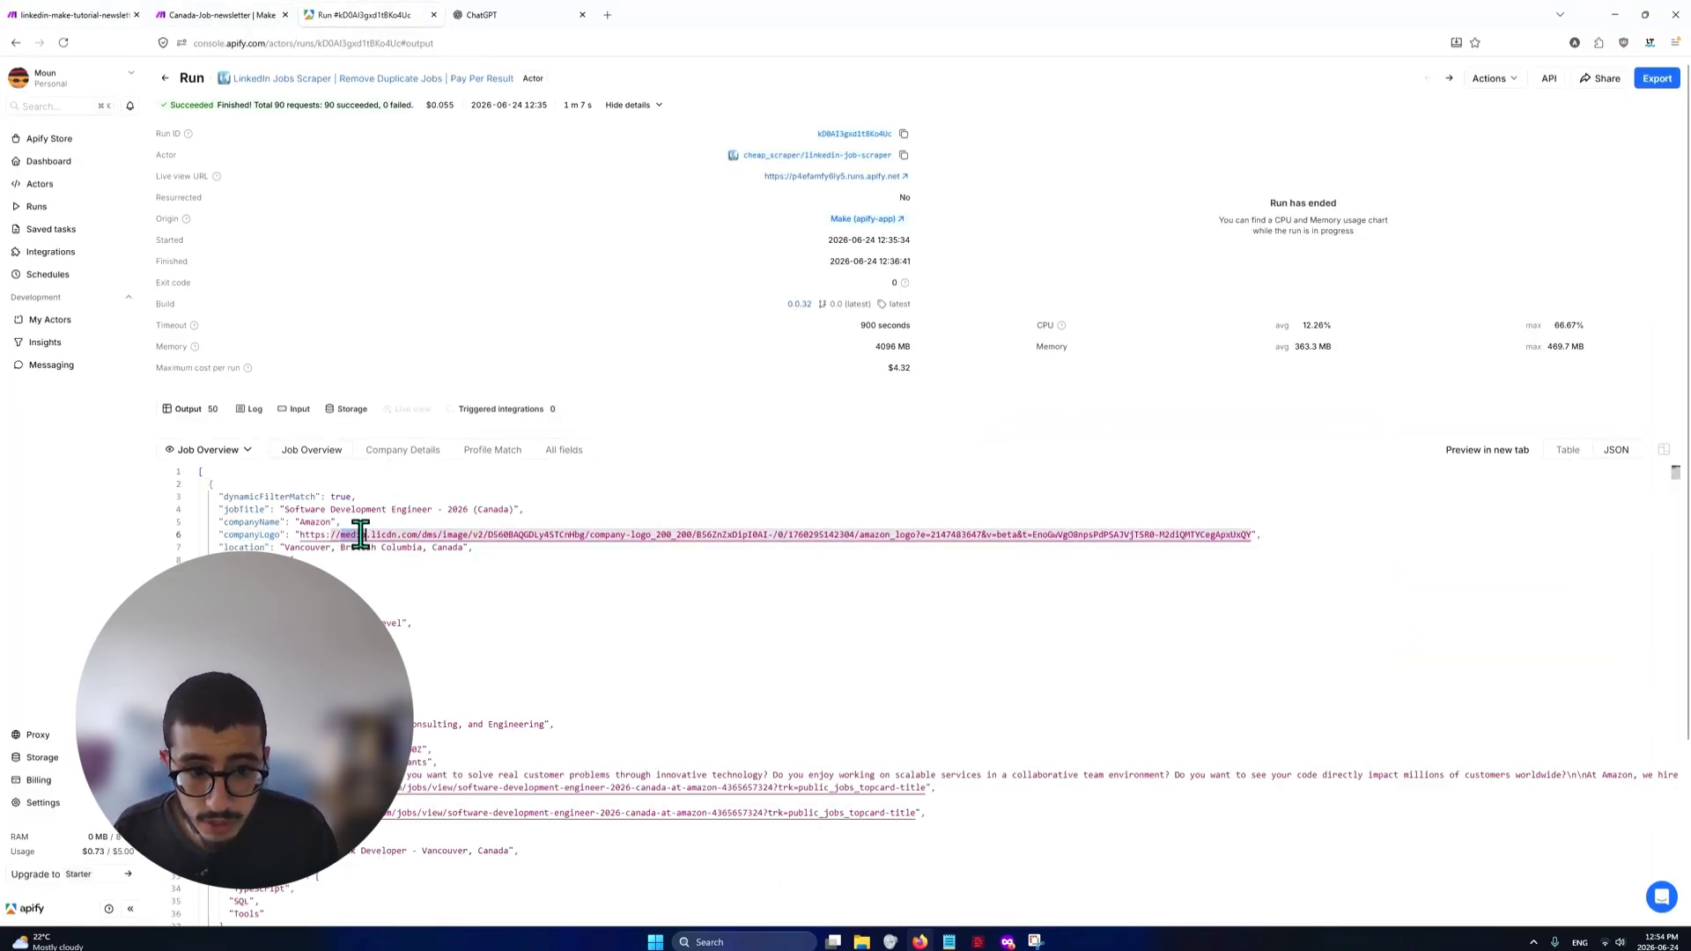
{"action": "left_click", "coordinate": [317, 535], "text": "ctrl"}
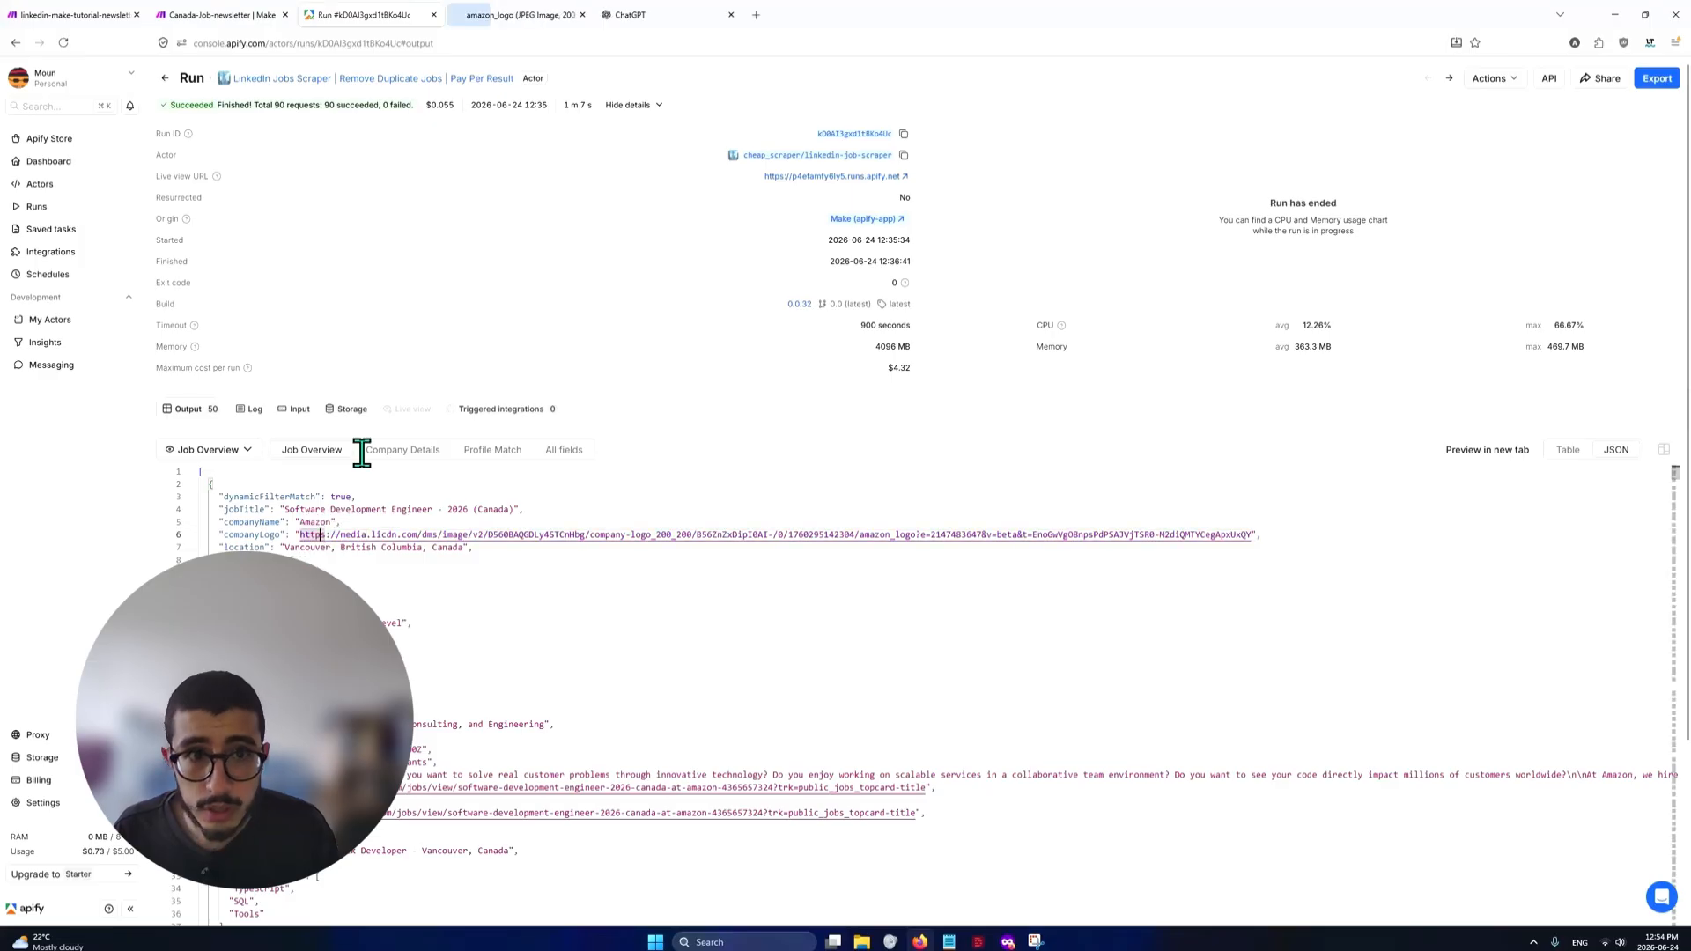
{"action": "left_click", "coordinate": [483, 15]}
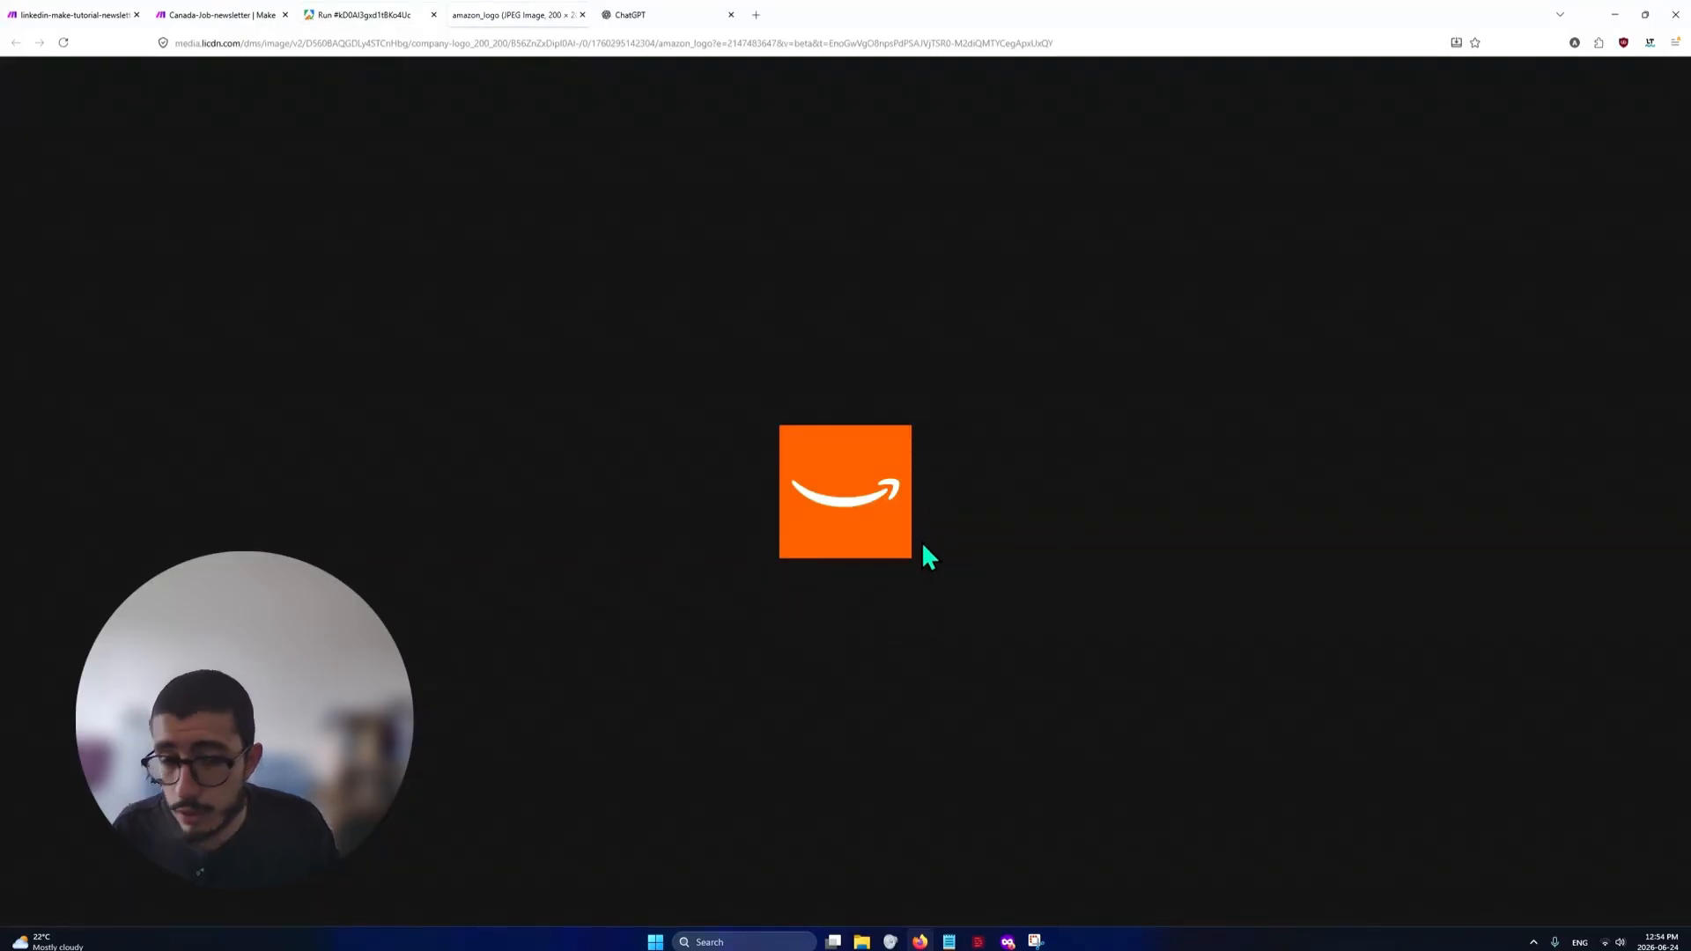
{"action": "middle_click", "coordinate": [542, 15]}
{"action": "left_click", "coordinate": [56, 15]}
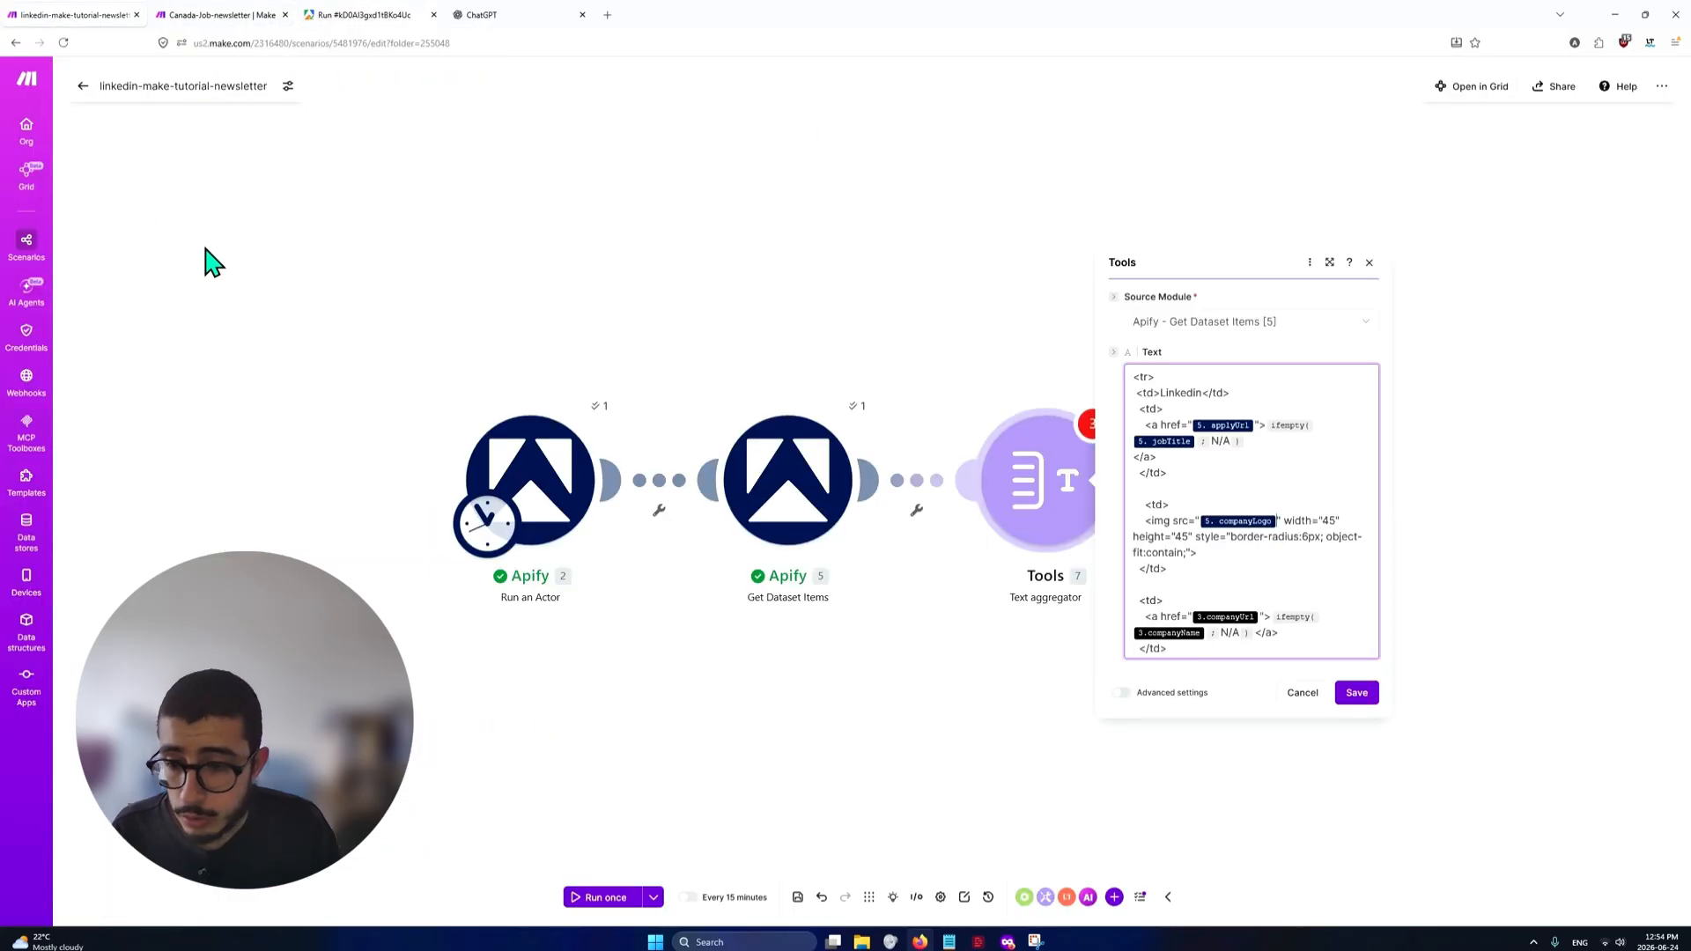
Replace the unlinked companyUrl variable in the company link's href with companyUrl from Apify - Get Dataset Items [5]
{"action": "scroll", "coordinate": [1295, 551], "scroll_direction": "down", "scroll_amount": 1}
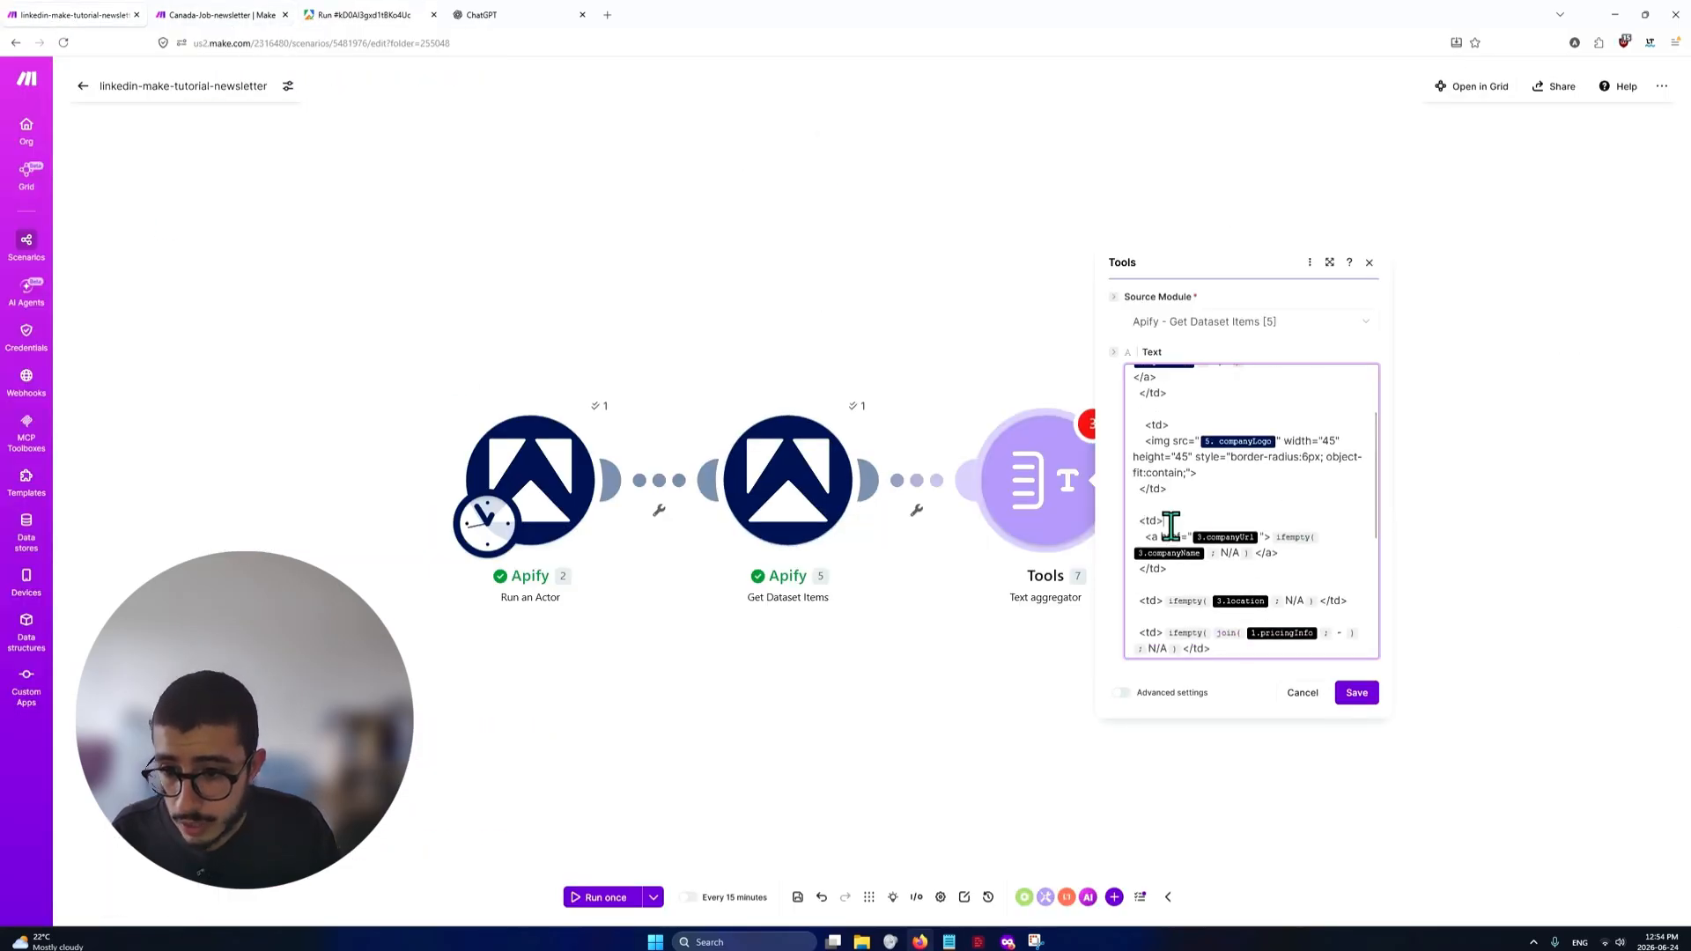
{"action": "left_click", "coordinate": [1240, 564]}
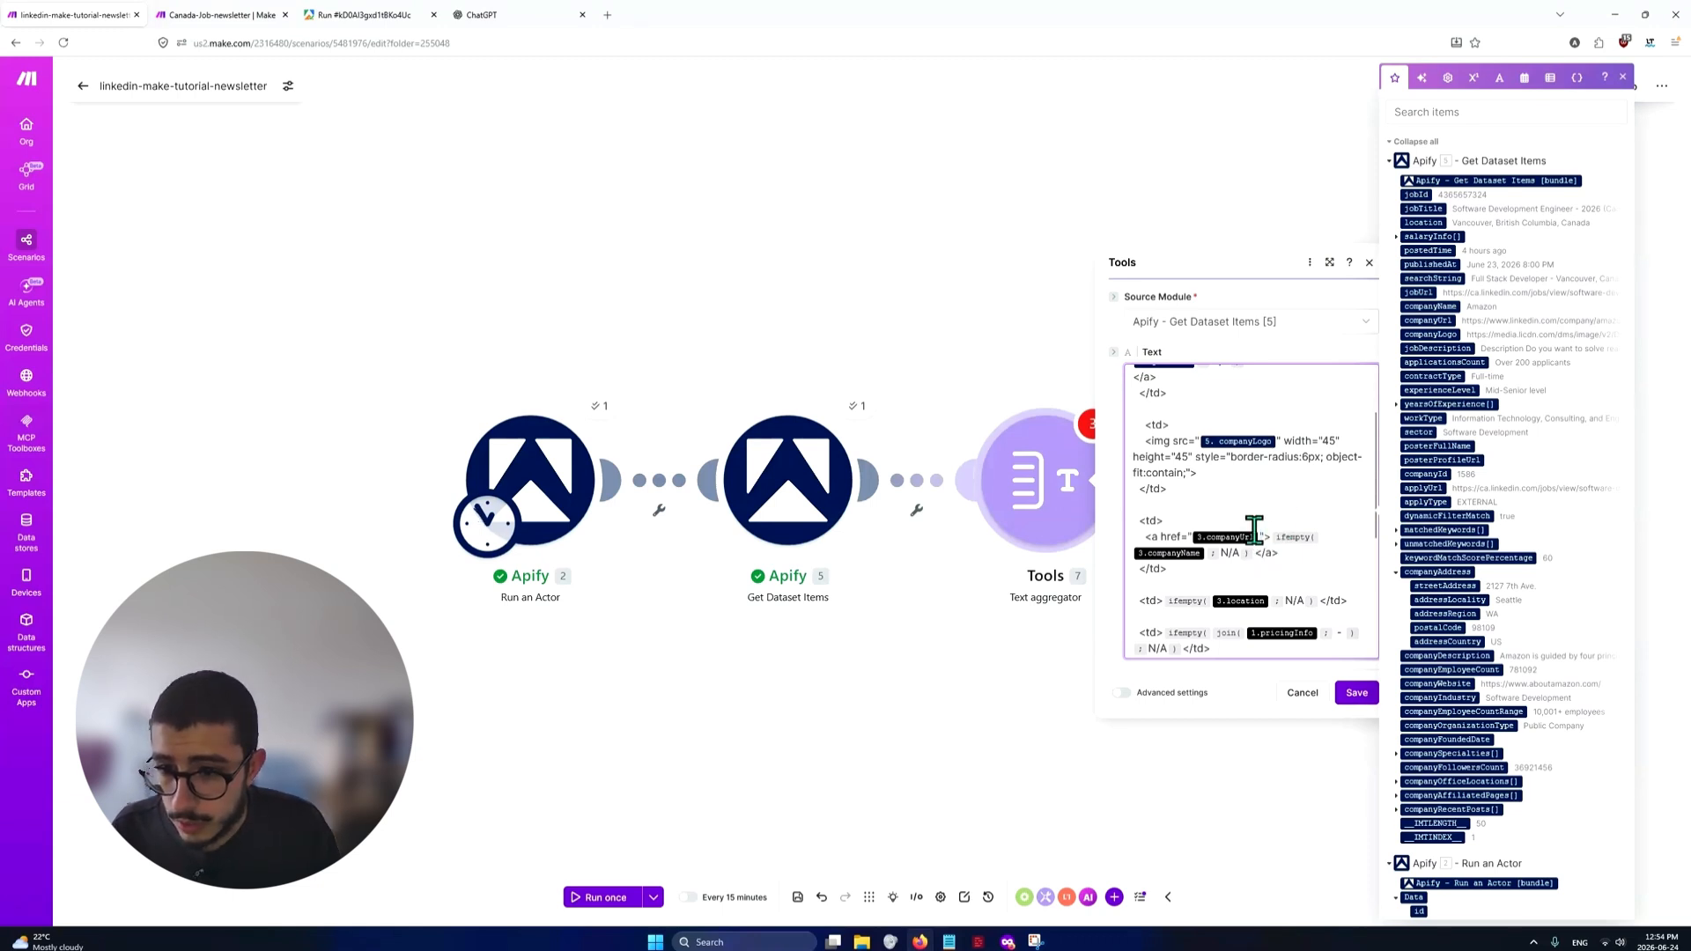
{"action": "scroll", "coordinate": [1313, 447], "scroll_direction": "up", "scroll_amount": 1}
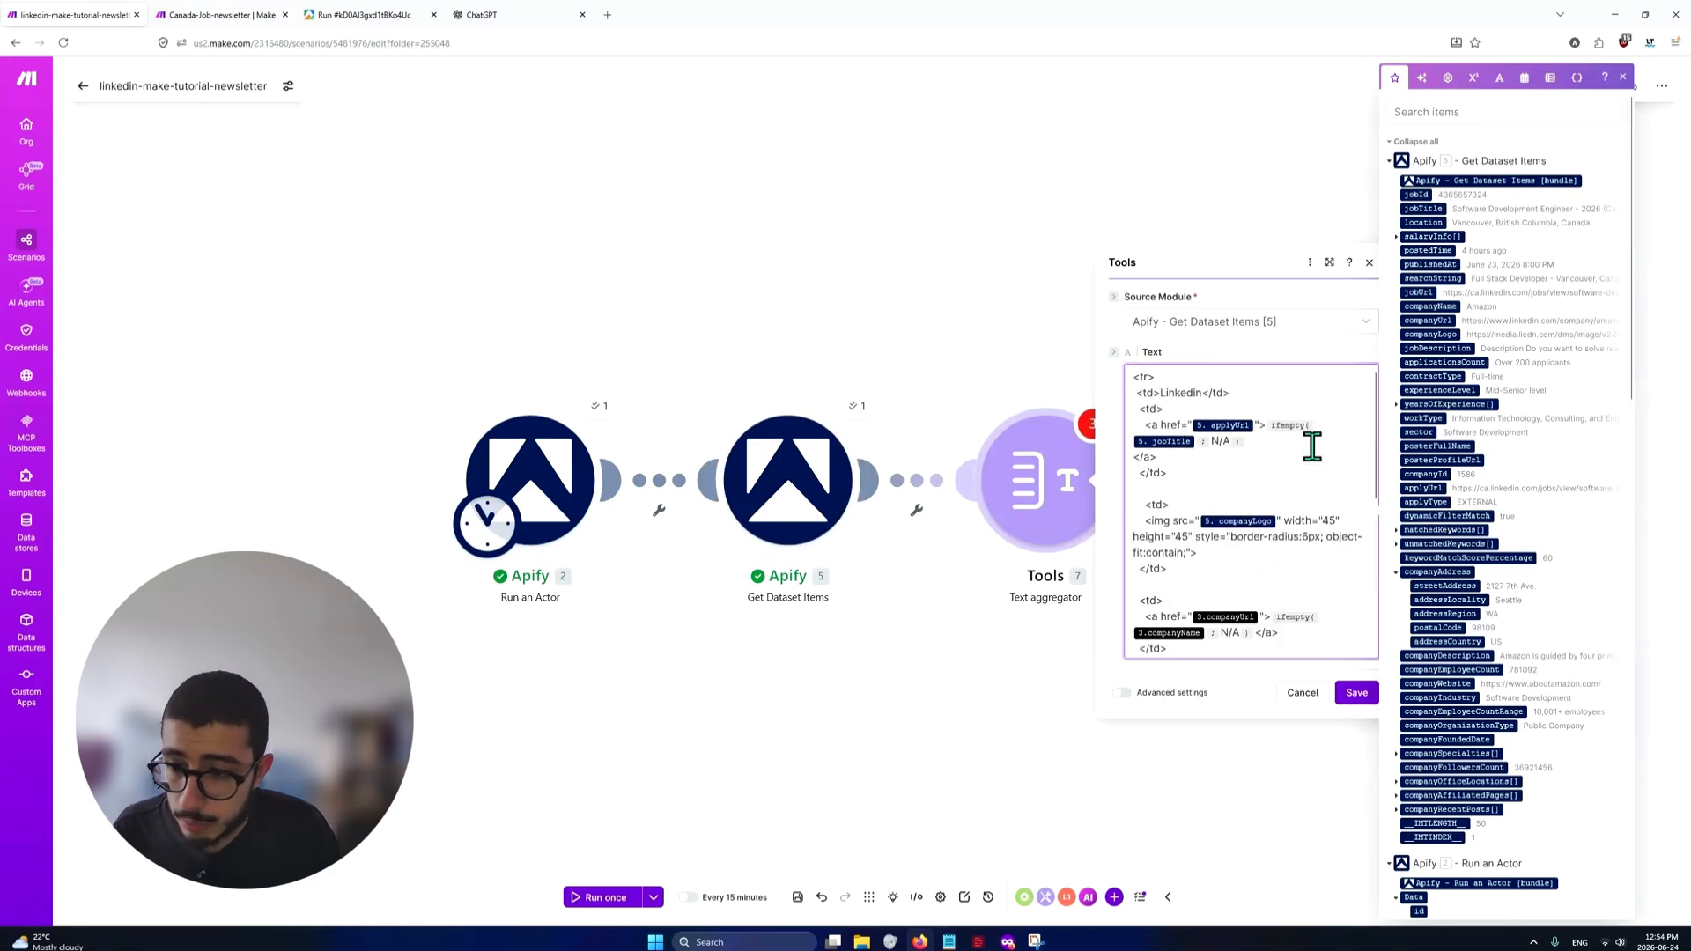
{"action": "scroll", "coordinate": [1312, 446], "scroll_direction": "down", "scroll_amount": 1}
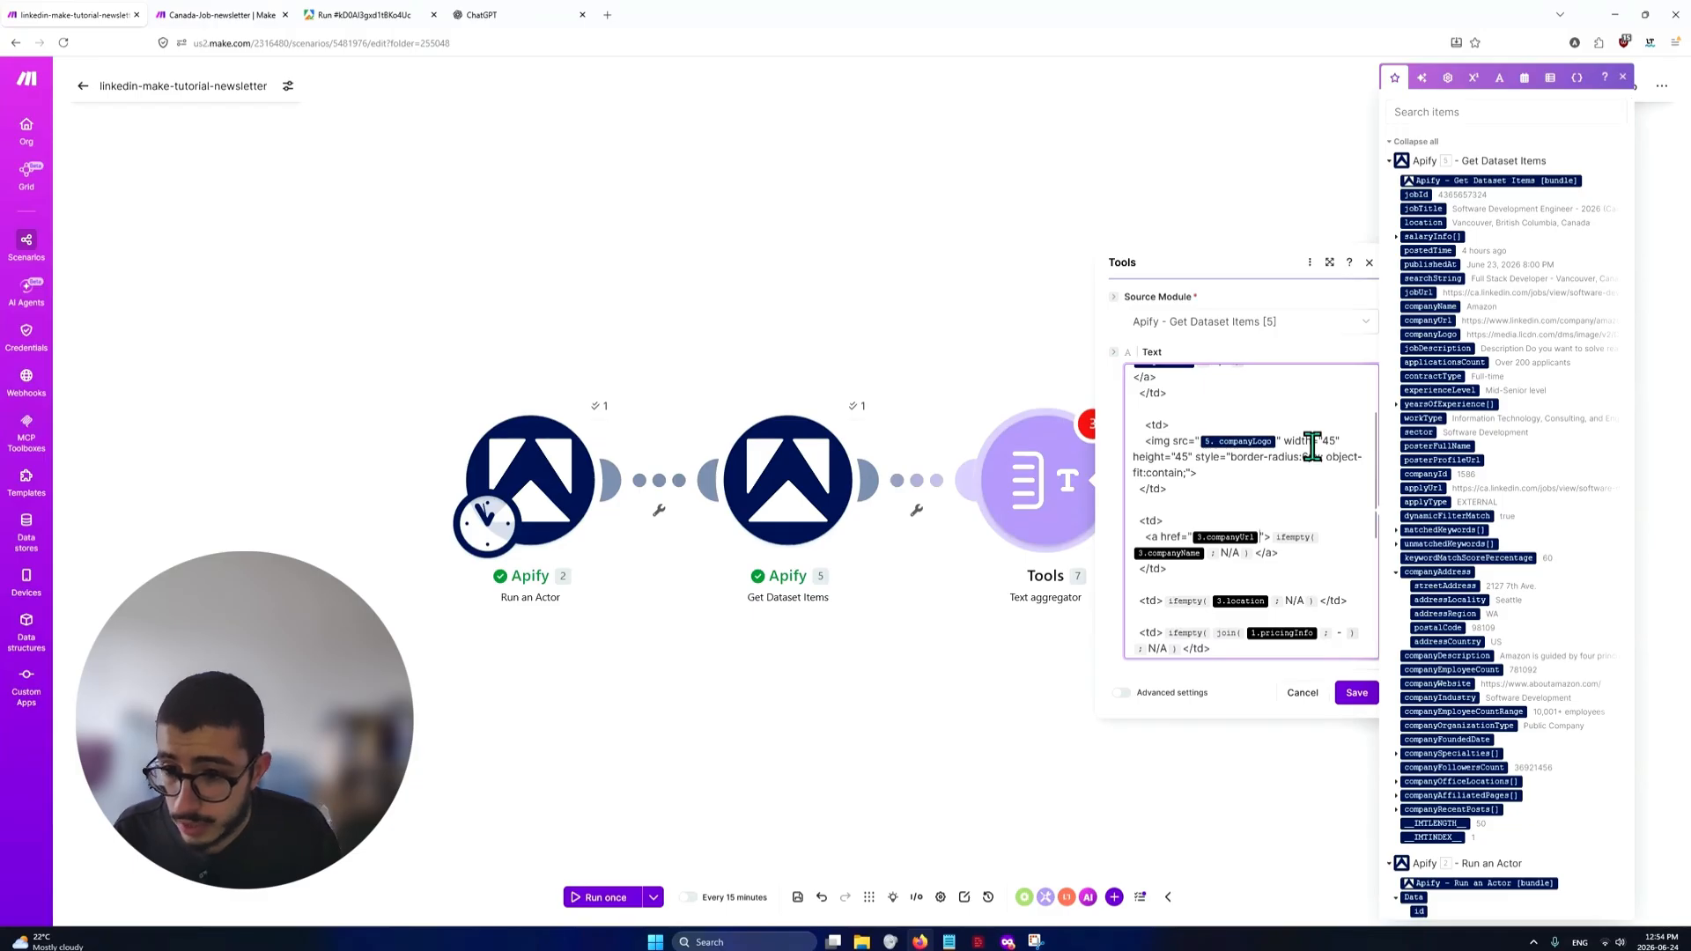
{"action": "key", "text": "BackSpace"}
{"action": "type", "text": "/com"}
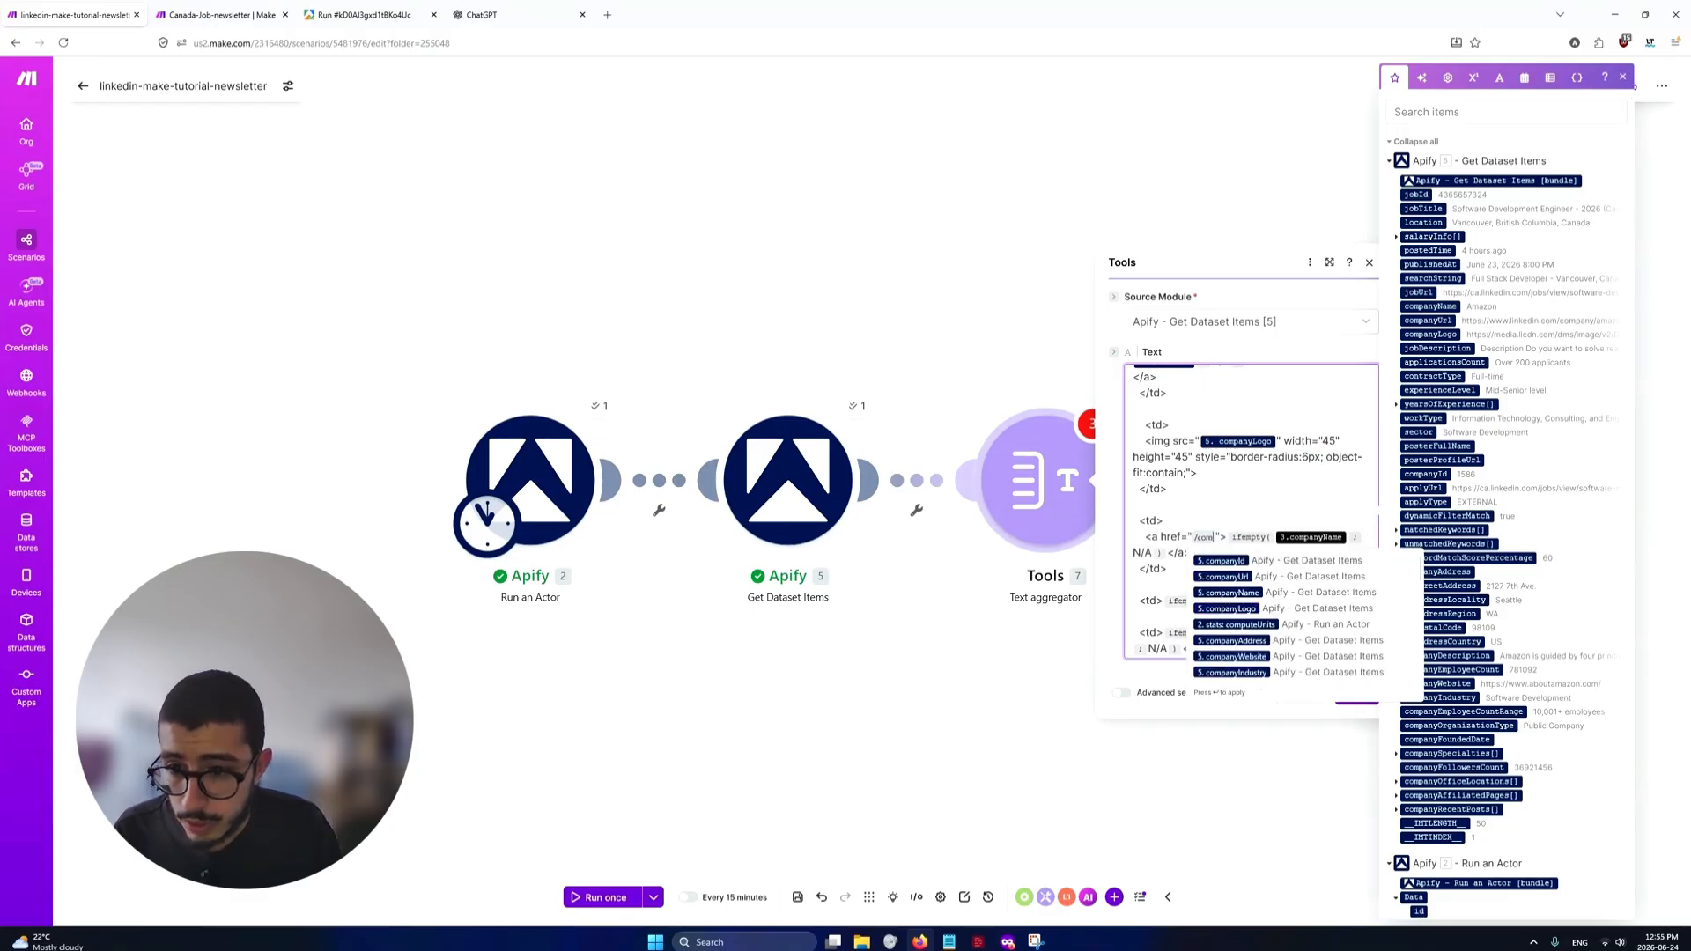
{"action": "key", "text": "Down"}
{"action": "key", "text": "Return"}
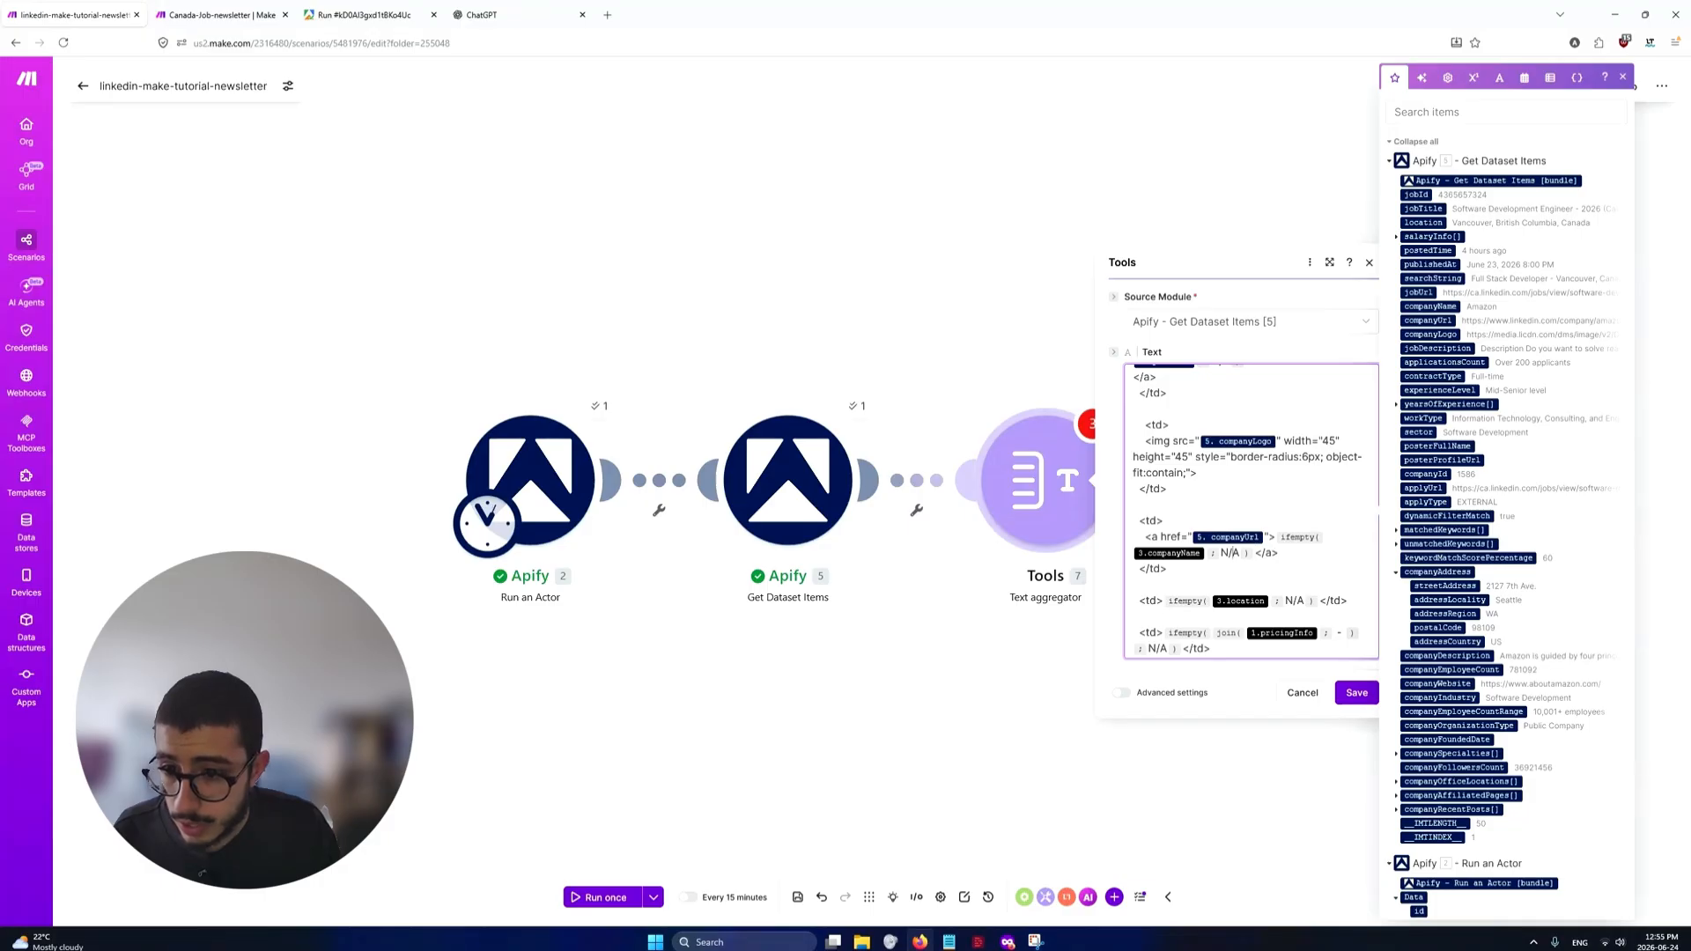
Check the Company column in the sample newsletter table, then replace the unlinked companyName variable with companyName from Apify - Get Dataset Items [5]
{"action": "key", "text": "alt+Tab"}
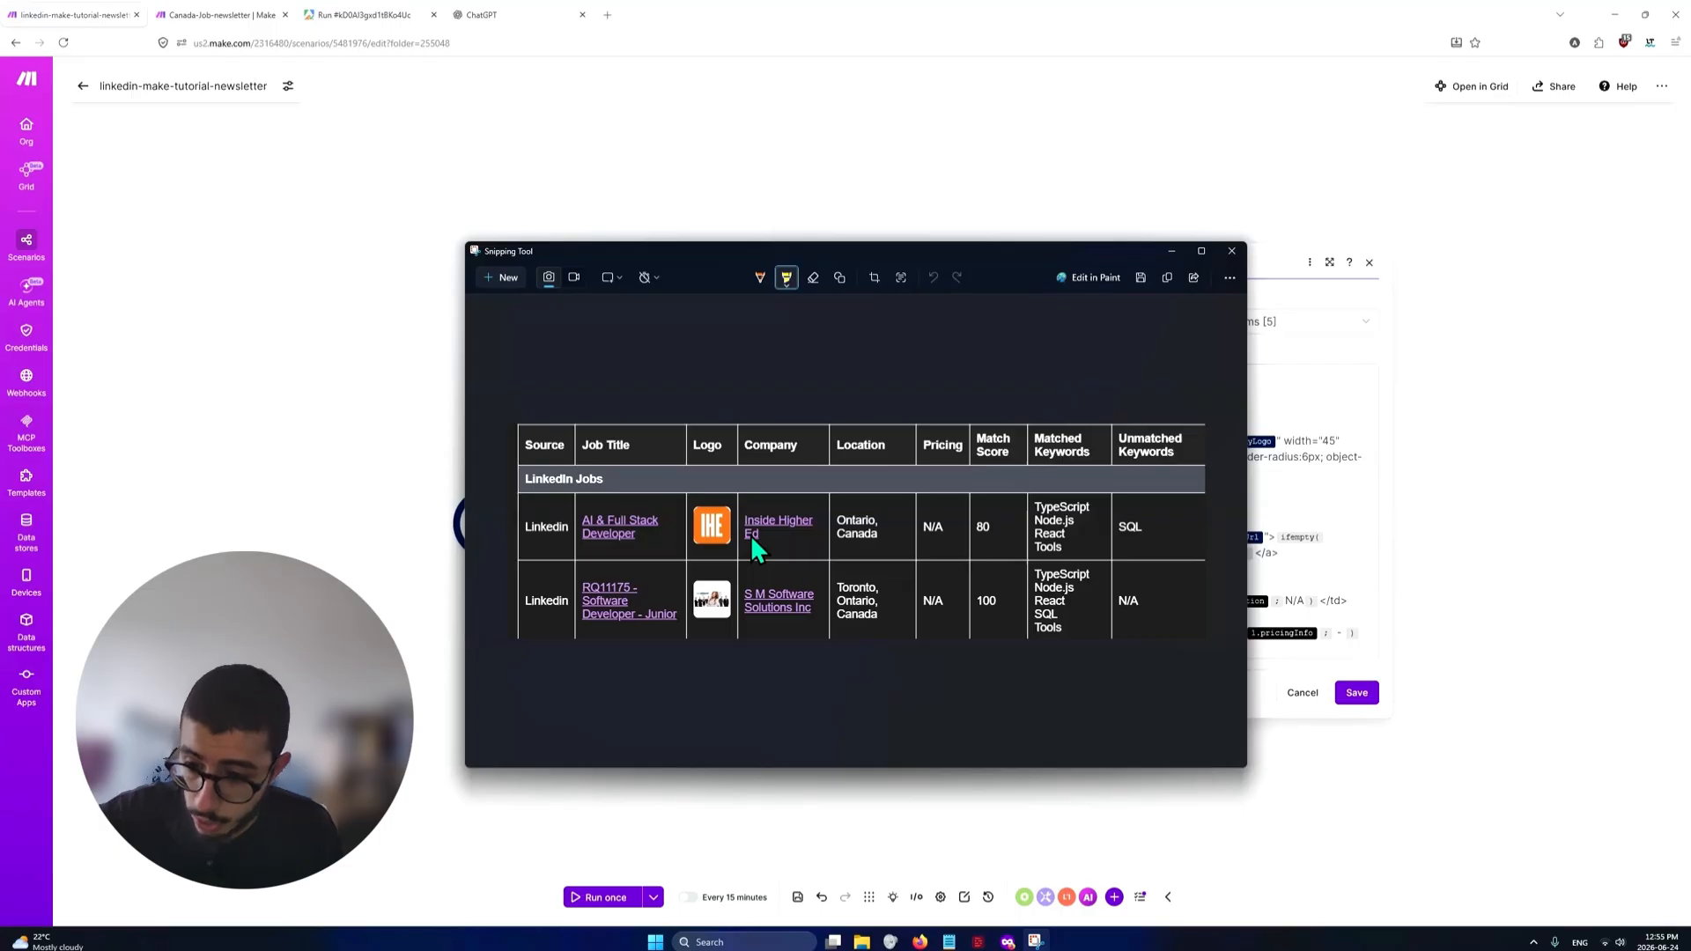
{"action": "key", "text": "alt+Tab"}
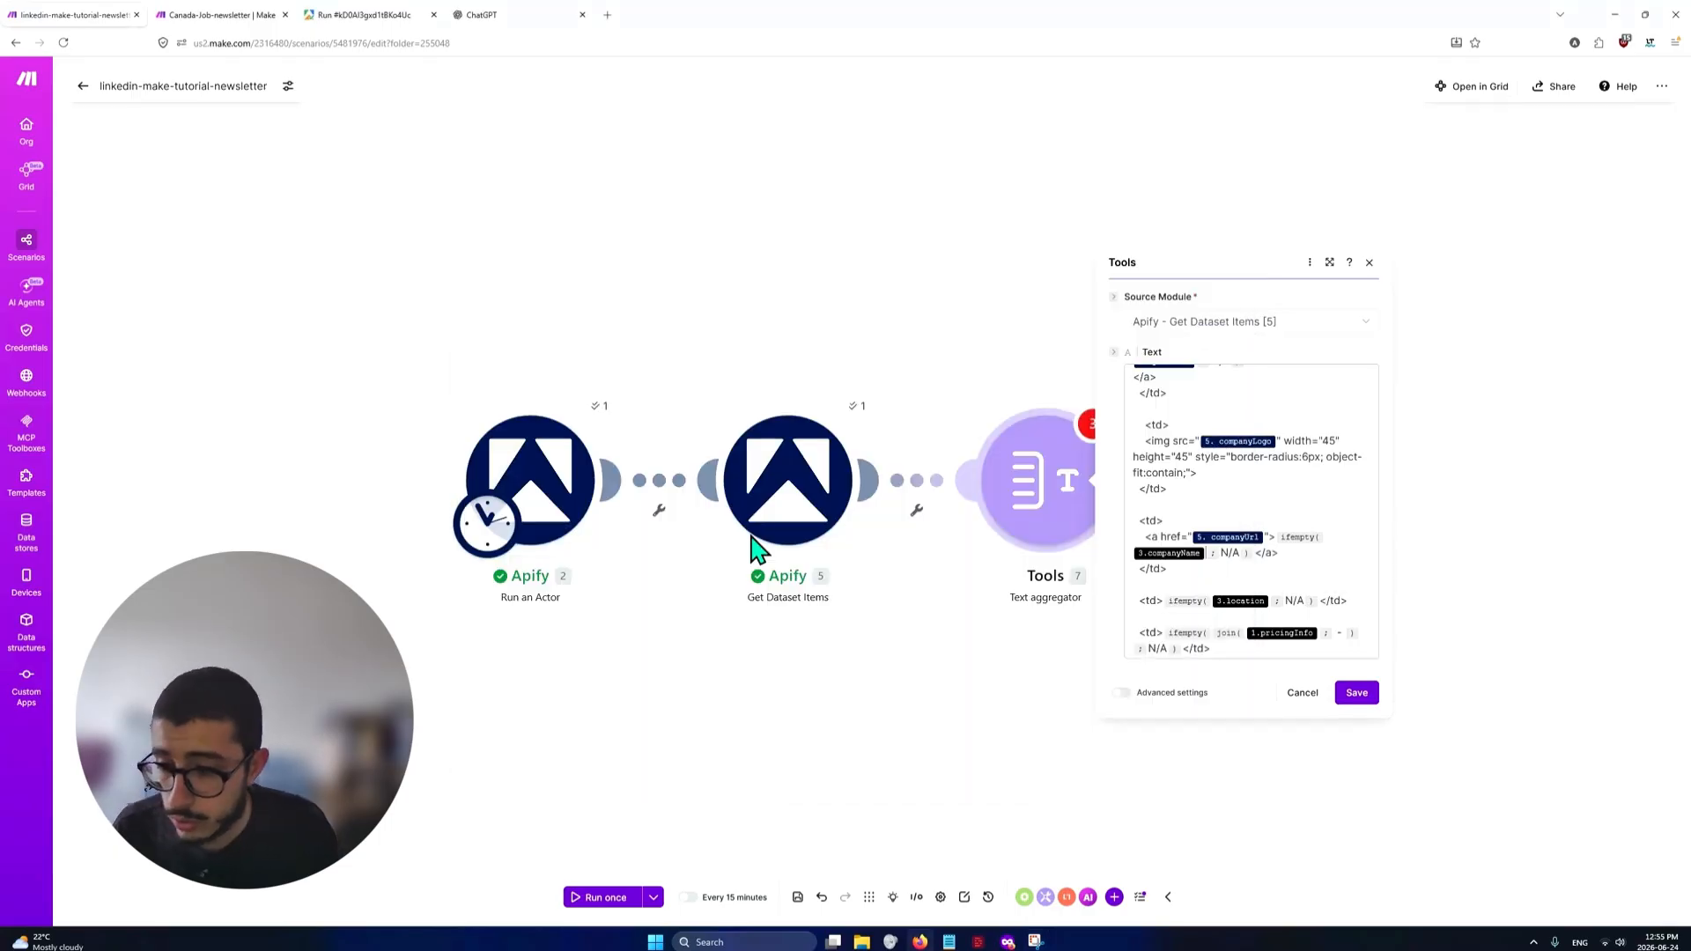
{"action": "left_click", "coordinate": [1218, 555]}
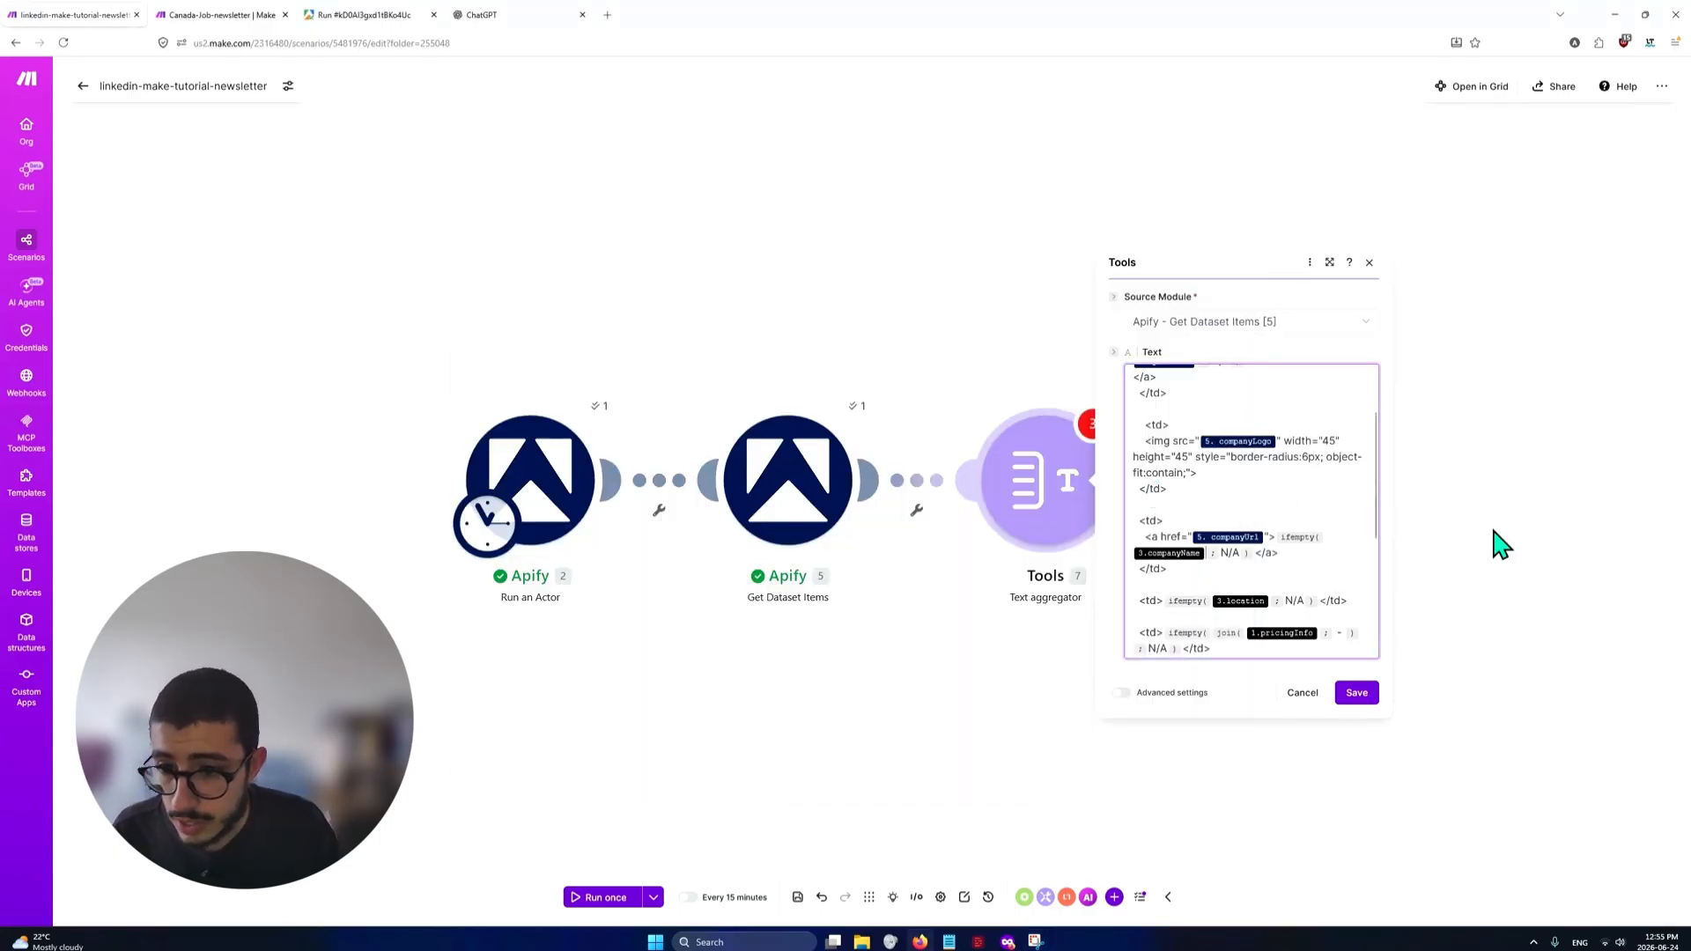
{"action": "key", "text": "BackSpace"}
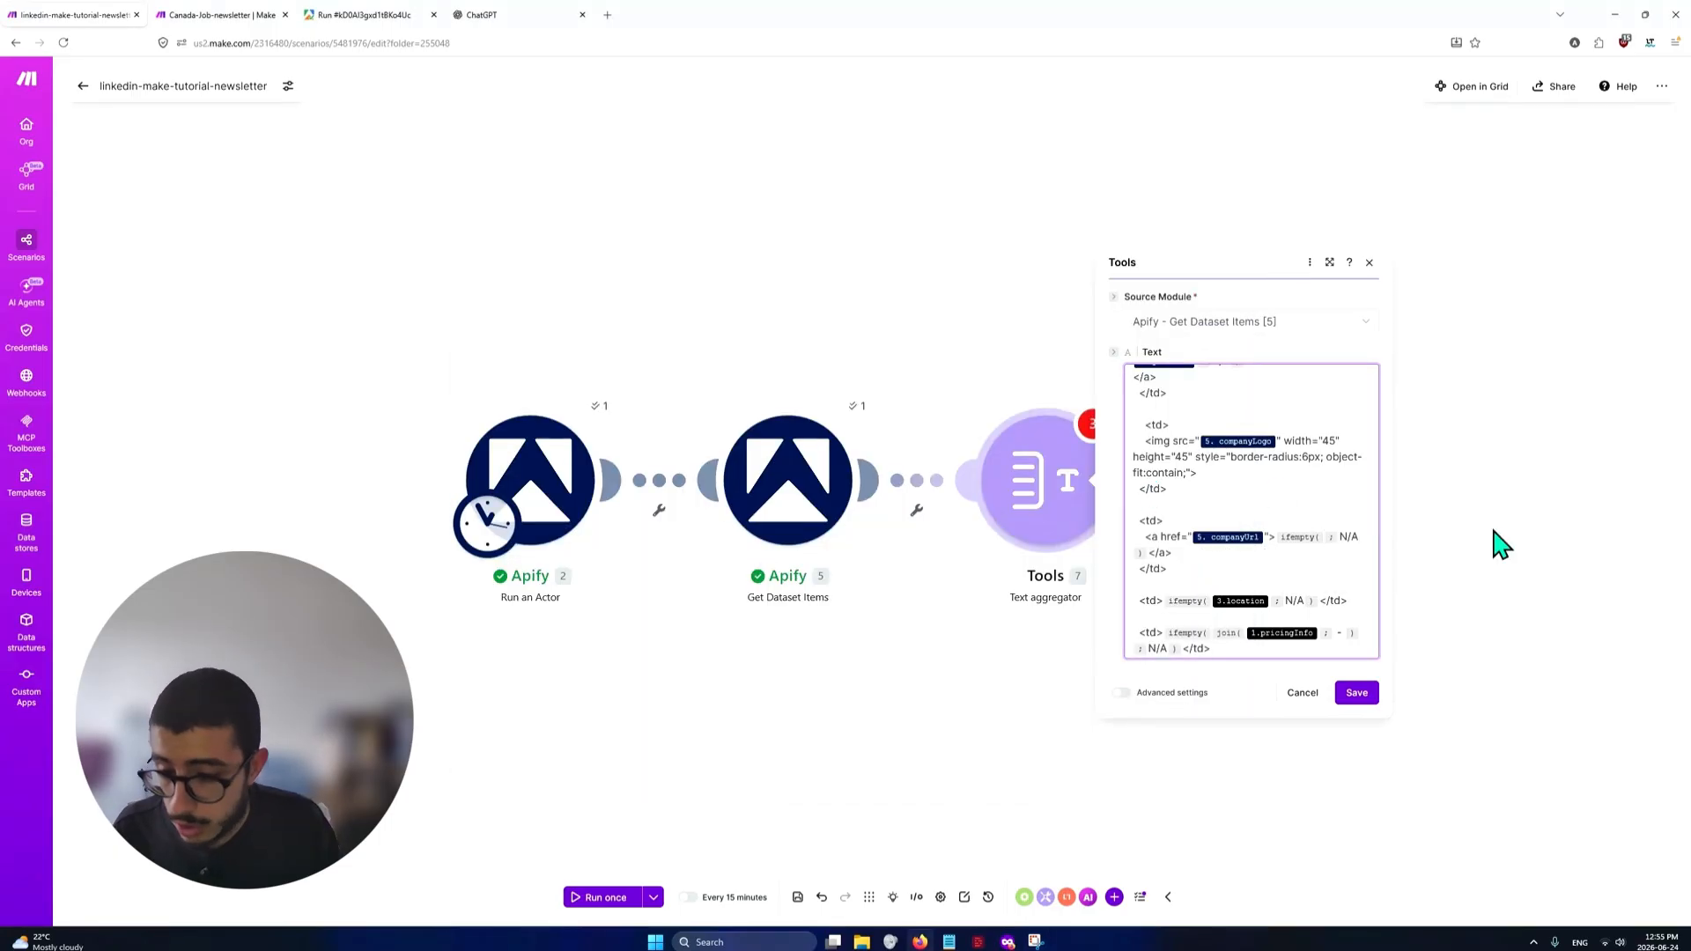
{"action": "type", "text": "/compa"}
{"action": "type", "text": "nyn"}
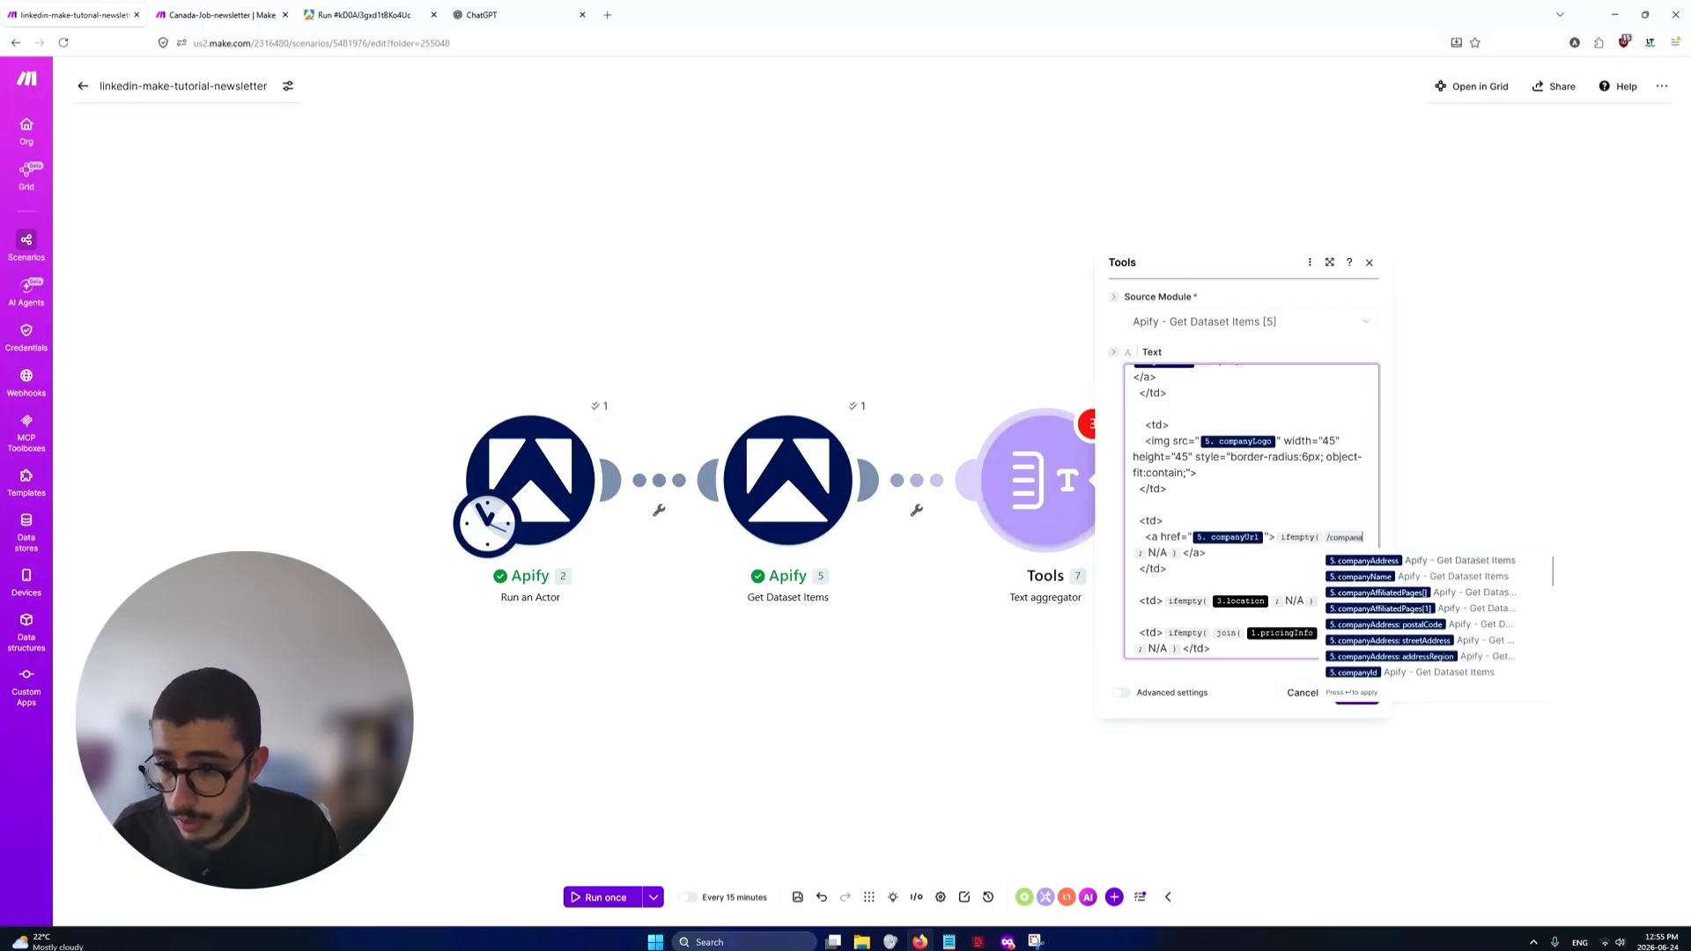
{"action": "key", "text": "Return"}
Replace the unlinked location variable inside the location cell's ifempty function with location from Apify - Get Dataset Items [5]
{"action": "left_click", "coordinate": [1225, 553]}
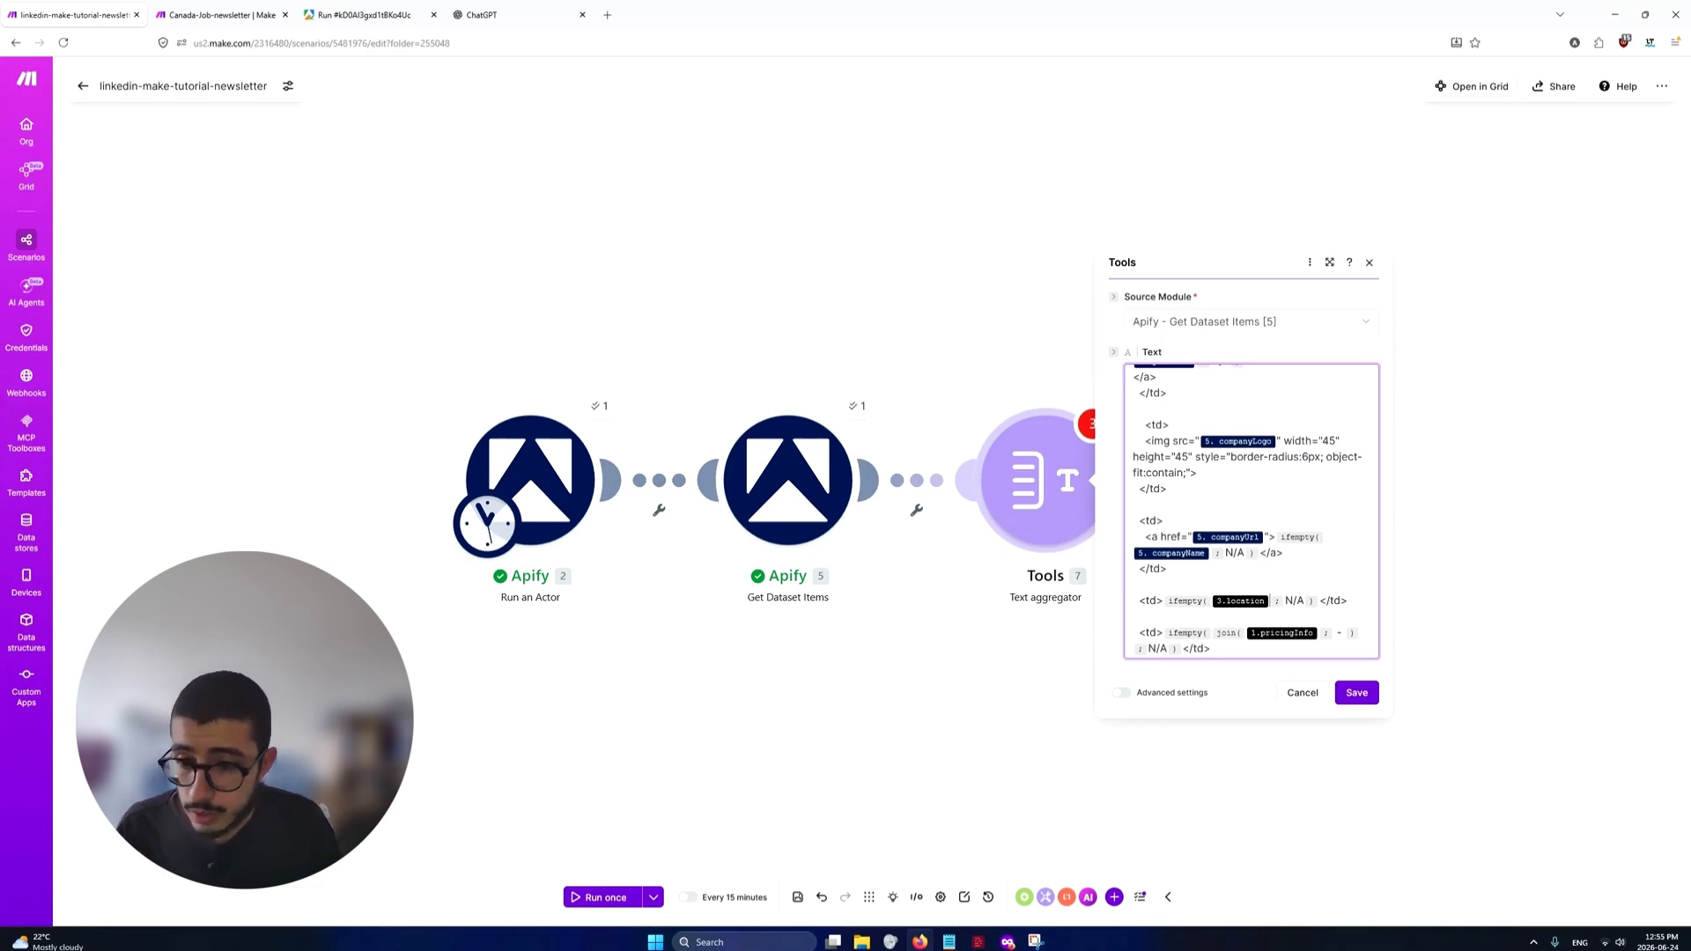
{"action": "key", "text": "BackSpace"}
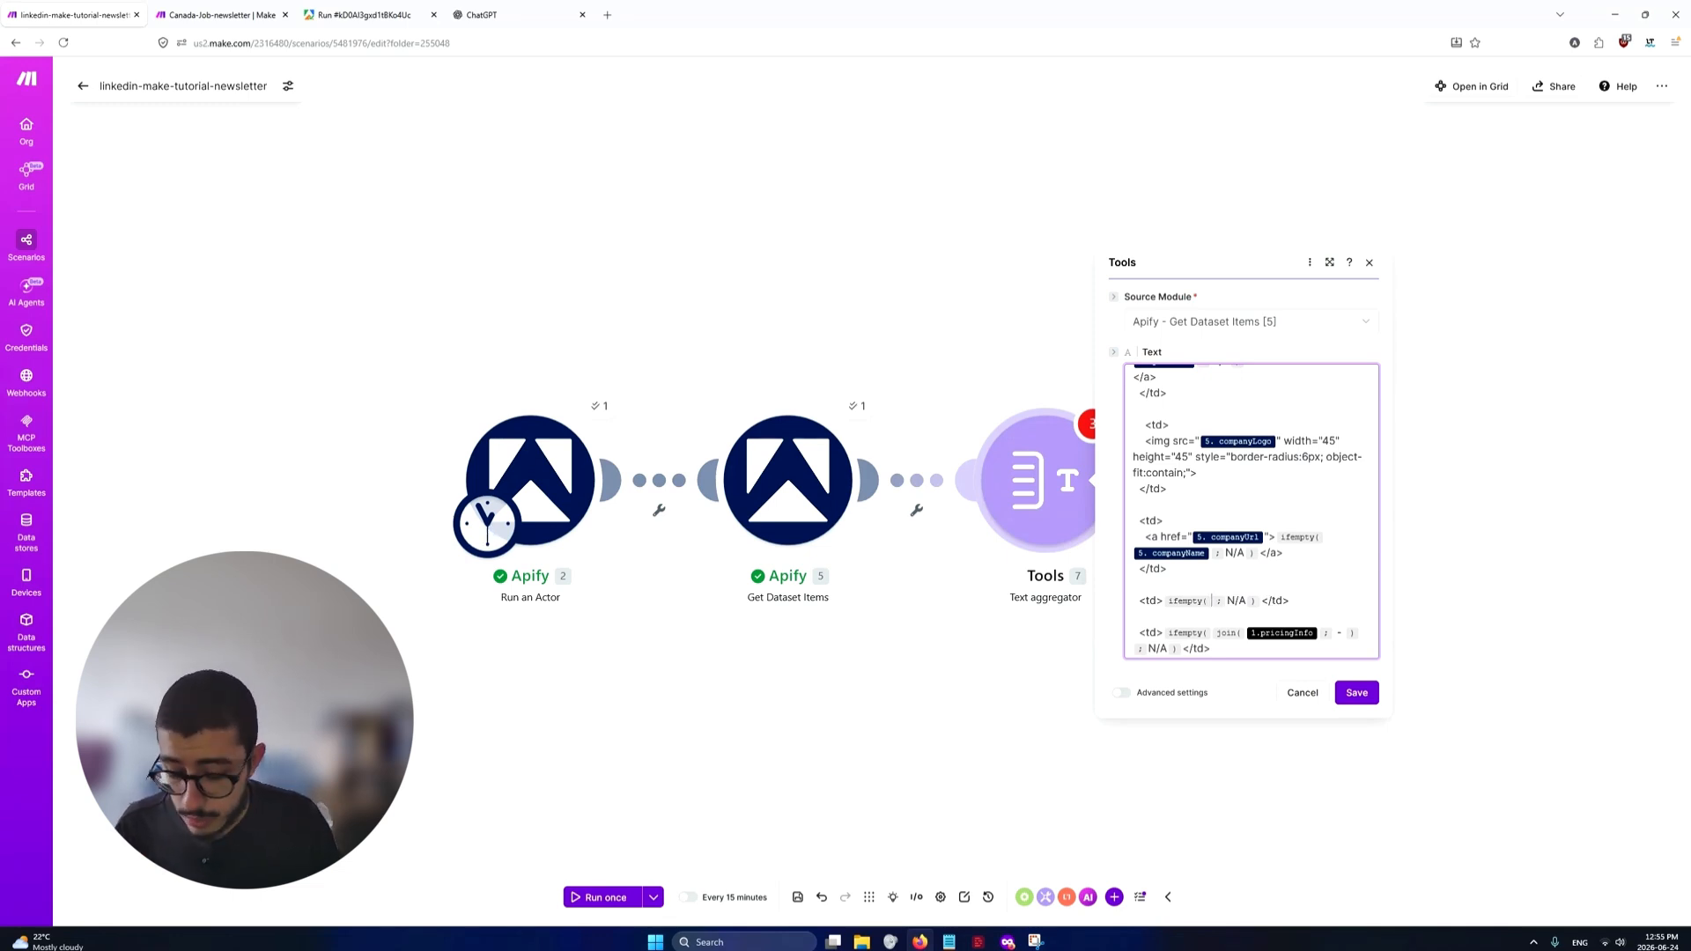
{"action": "type", "text": "/loca"}
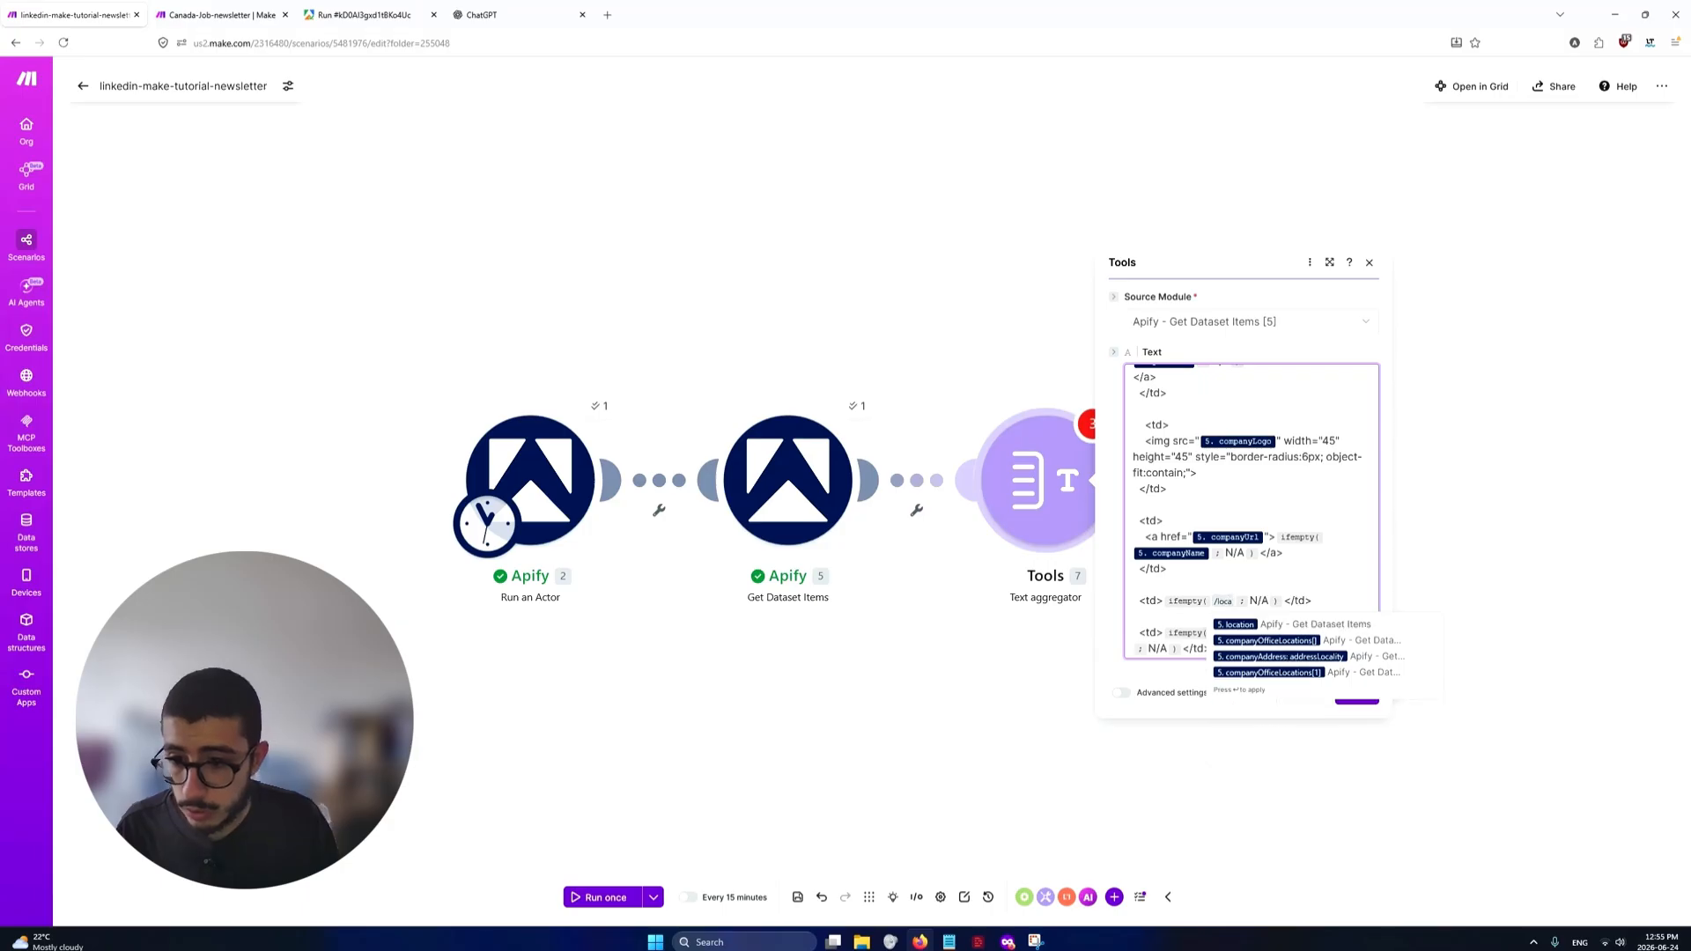
{"action": "key", "text": "Return"}
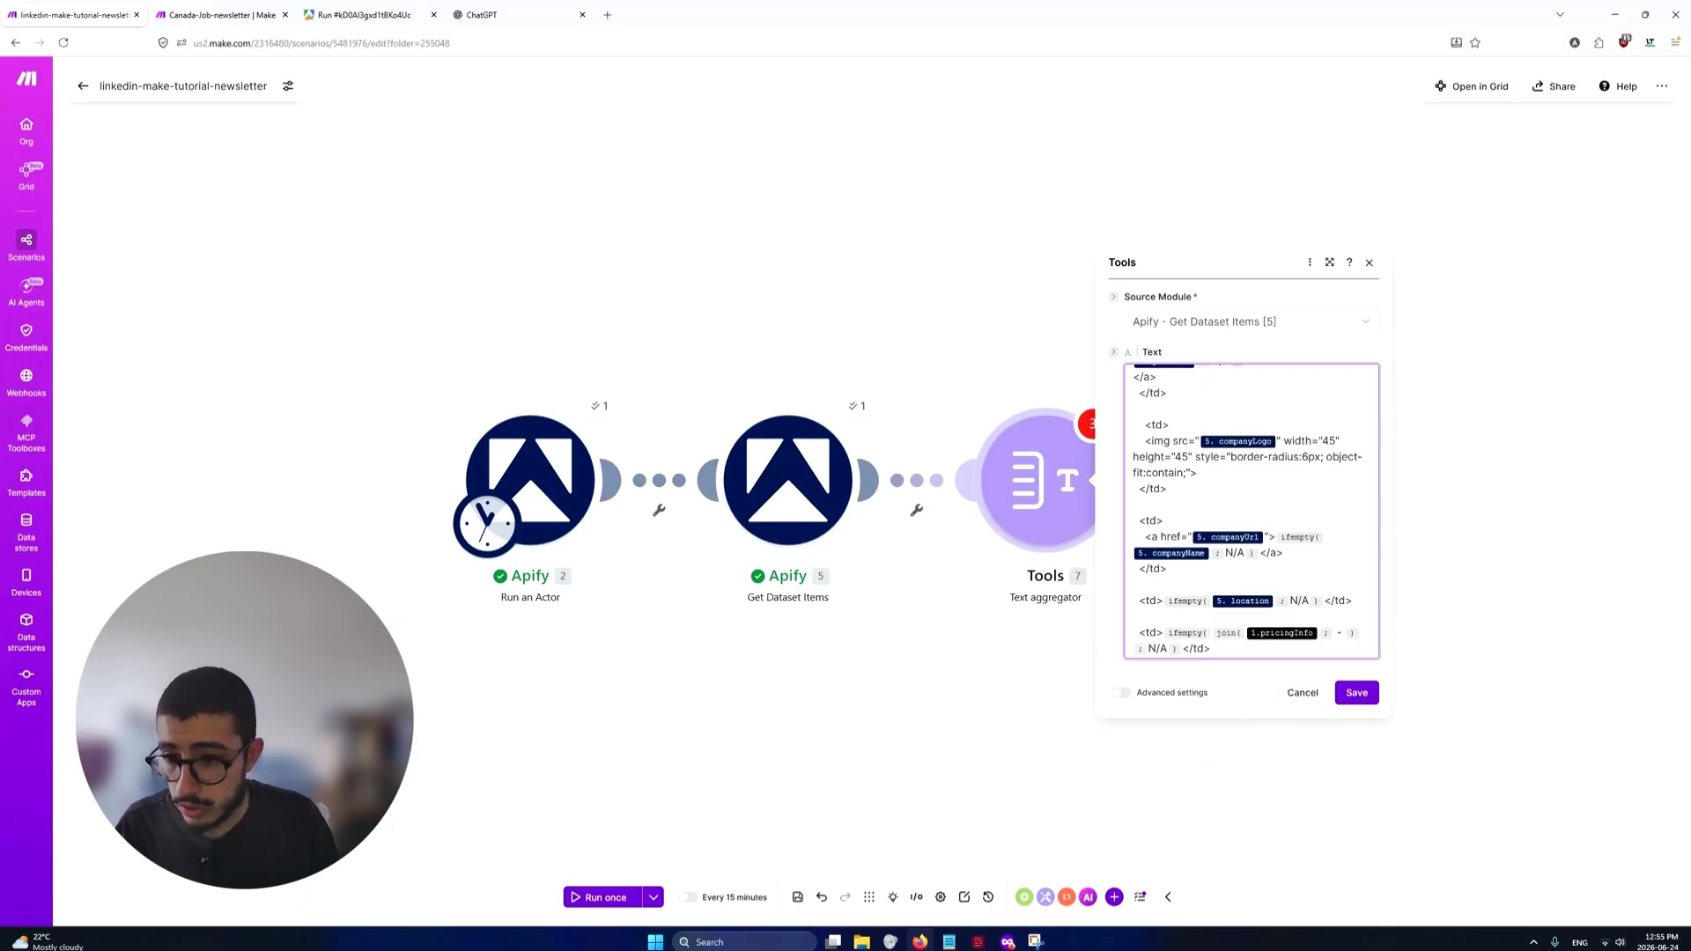
{"action": "left_click", "coordinate": [1298, 600]}
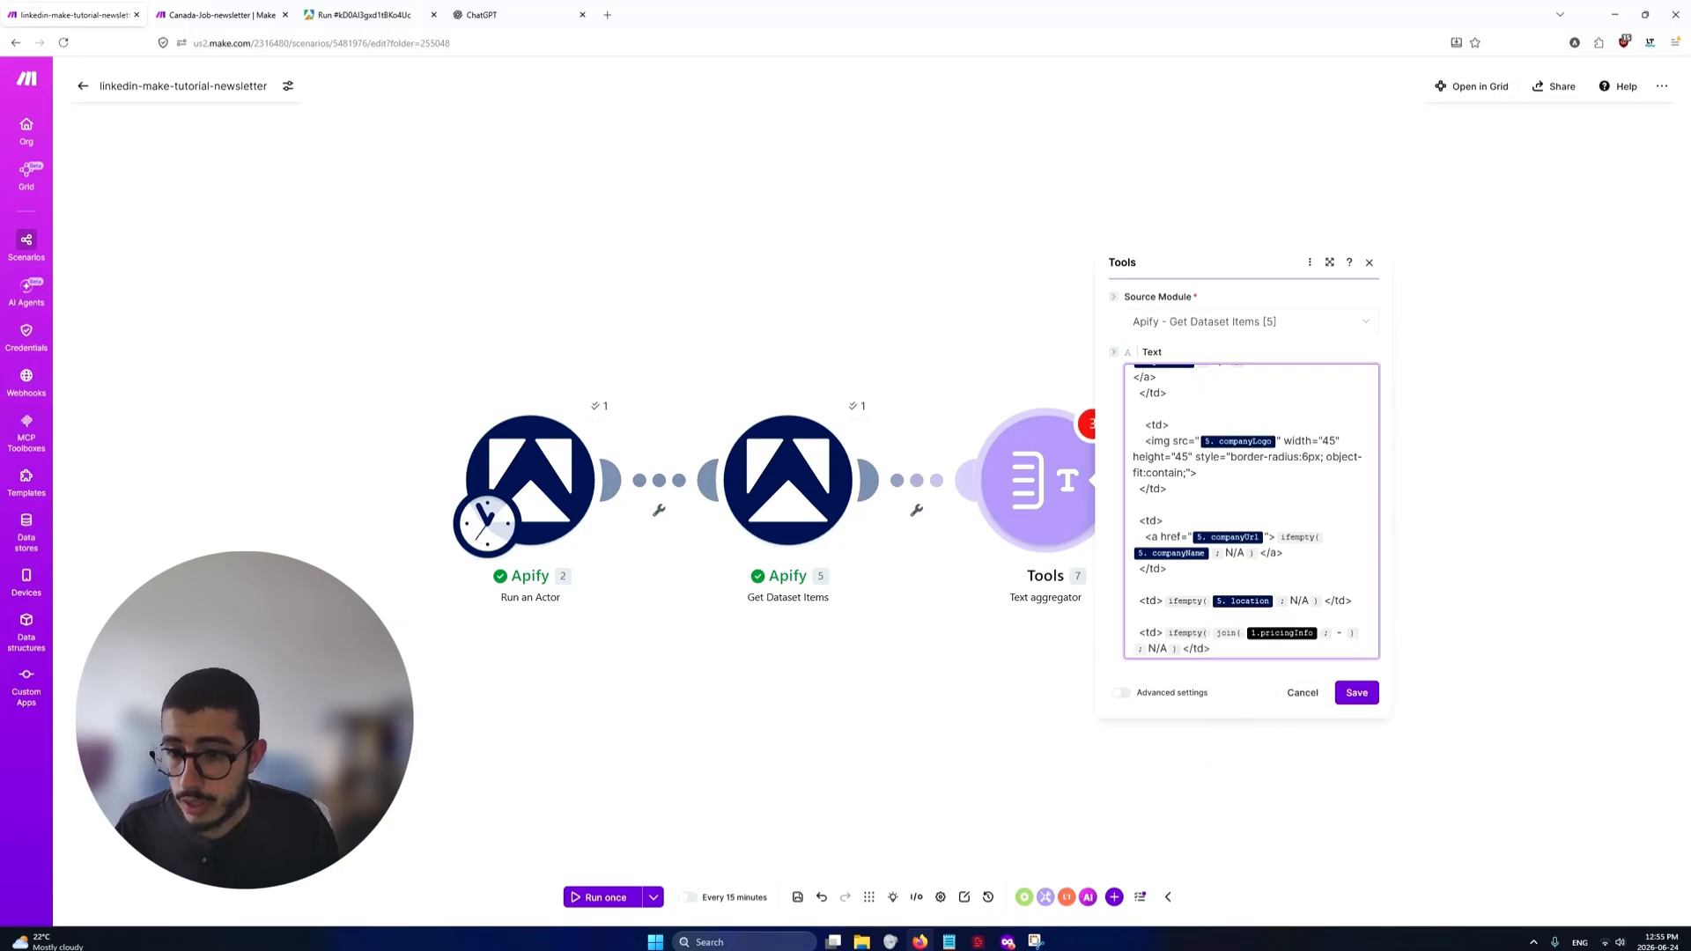
Examine the pricing cell's ifempty and join functions around the unlinked pricingInfo variable and its dash separator
{"action": "scroll", "coordinate": [1192, 521], "scroll_direction": "down", "scroll_amount": 1}
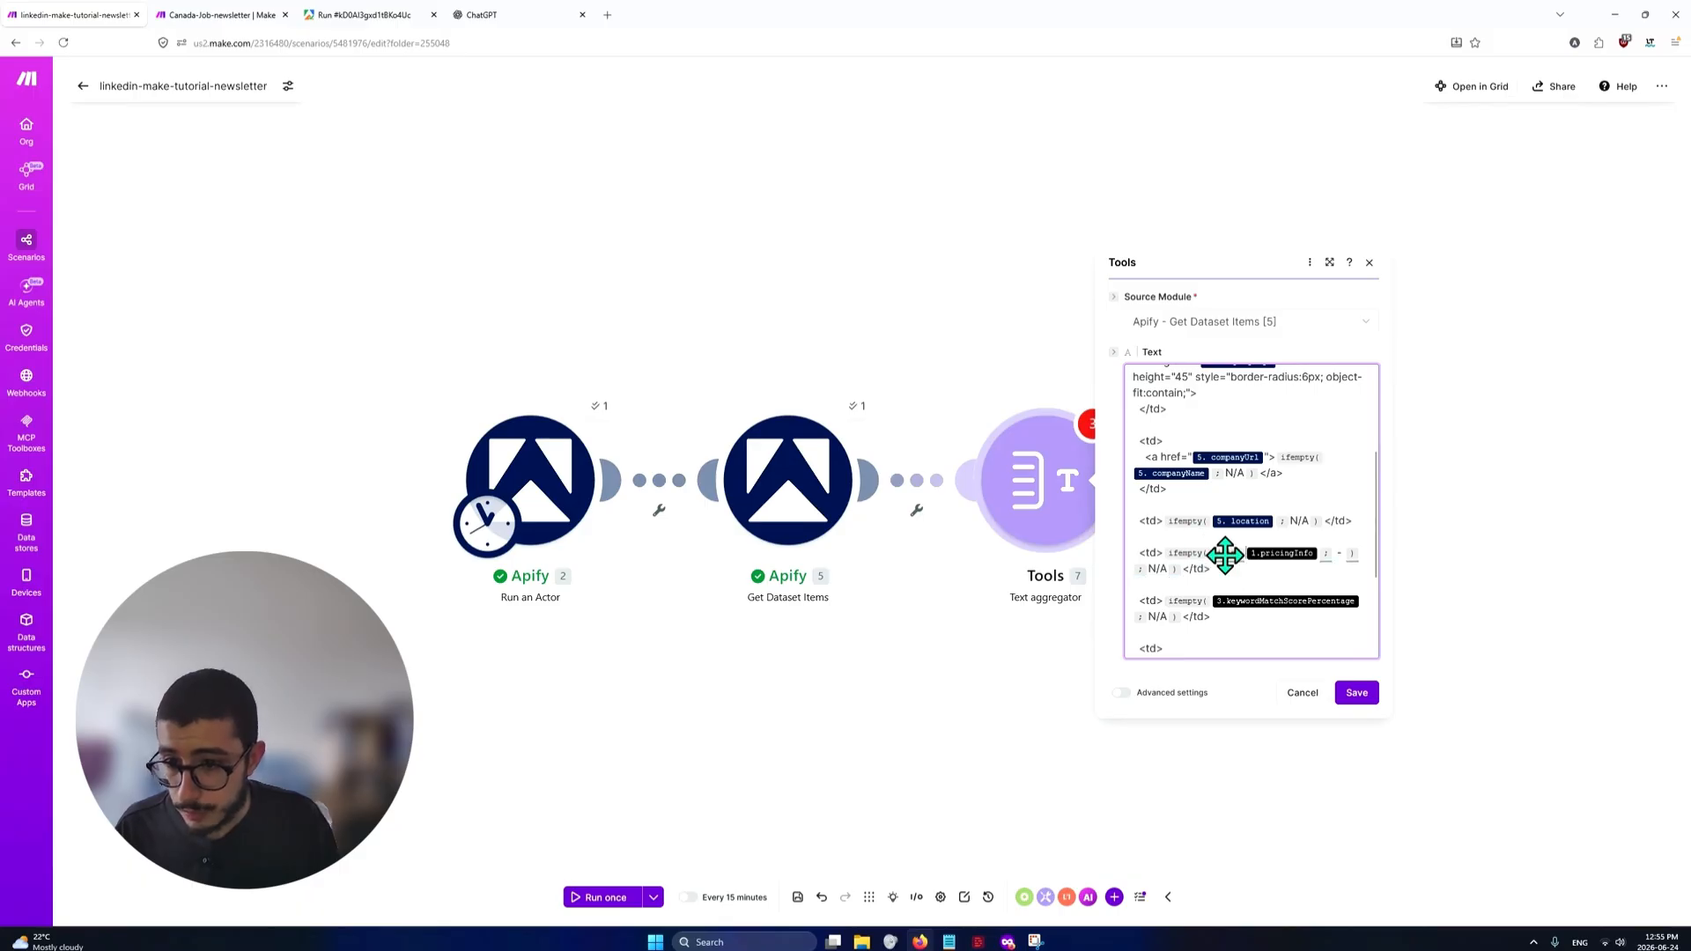
{"action": "left_click", "coordinate": [1337, 555]}
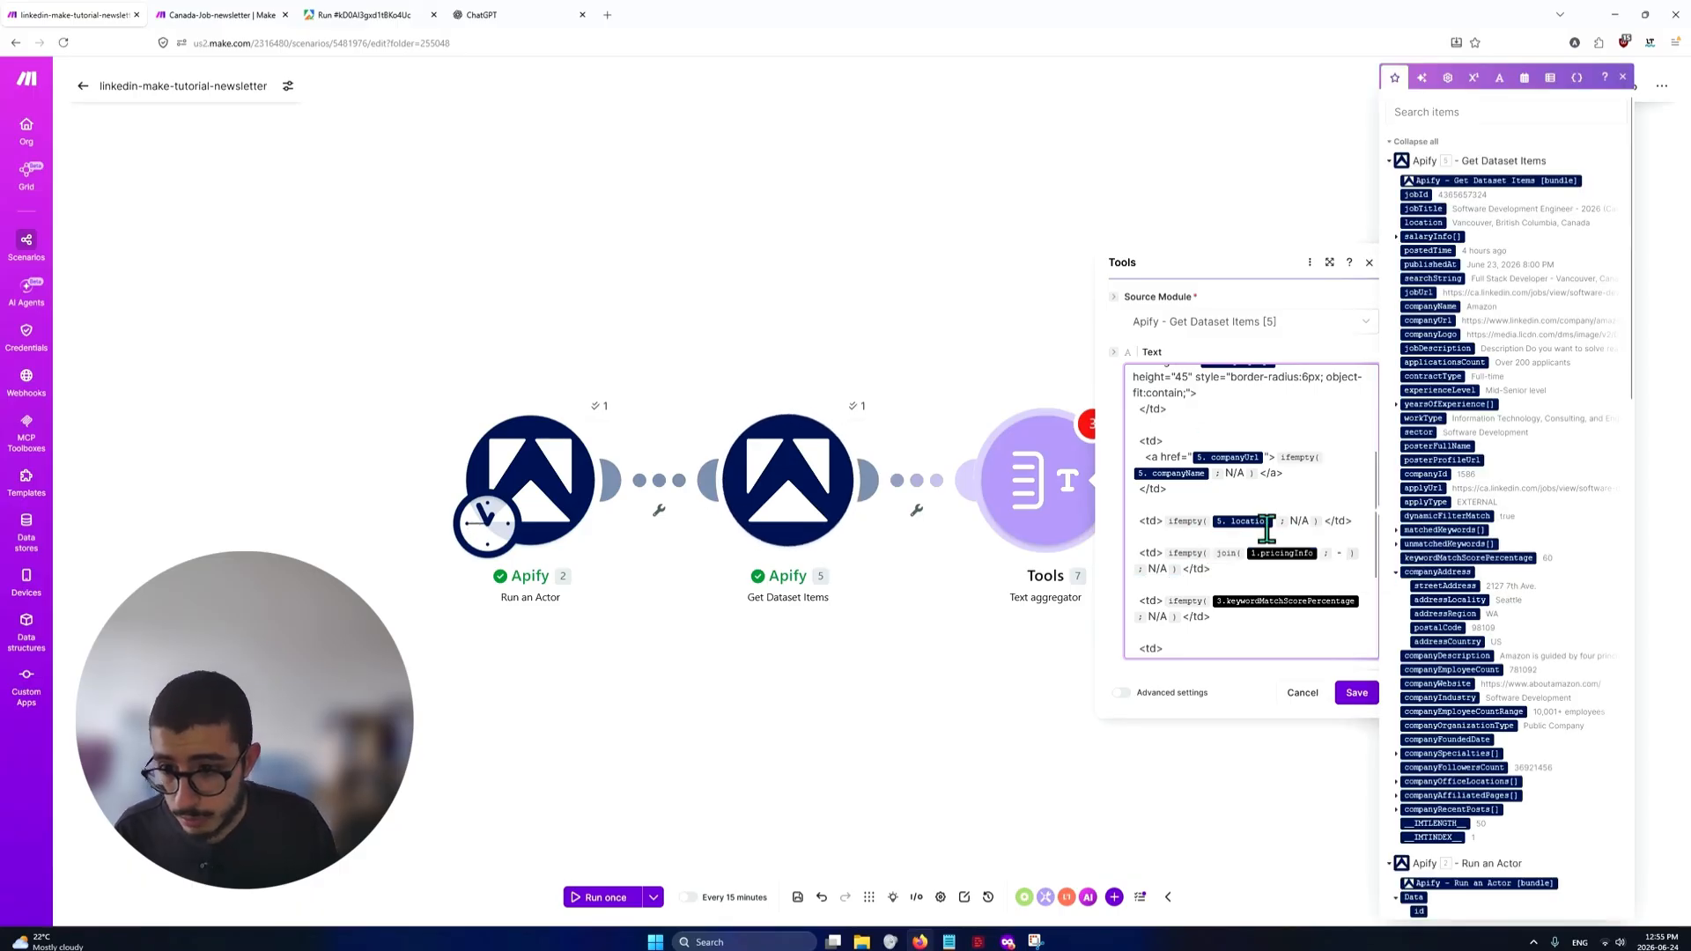
{"action": "left_click", "coordinate": [1307, 566]}
{"action": "left_click", "coordinate": [1623, 77]}
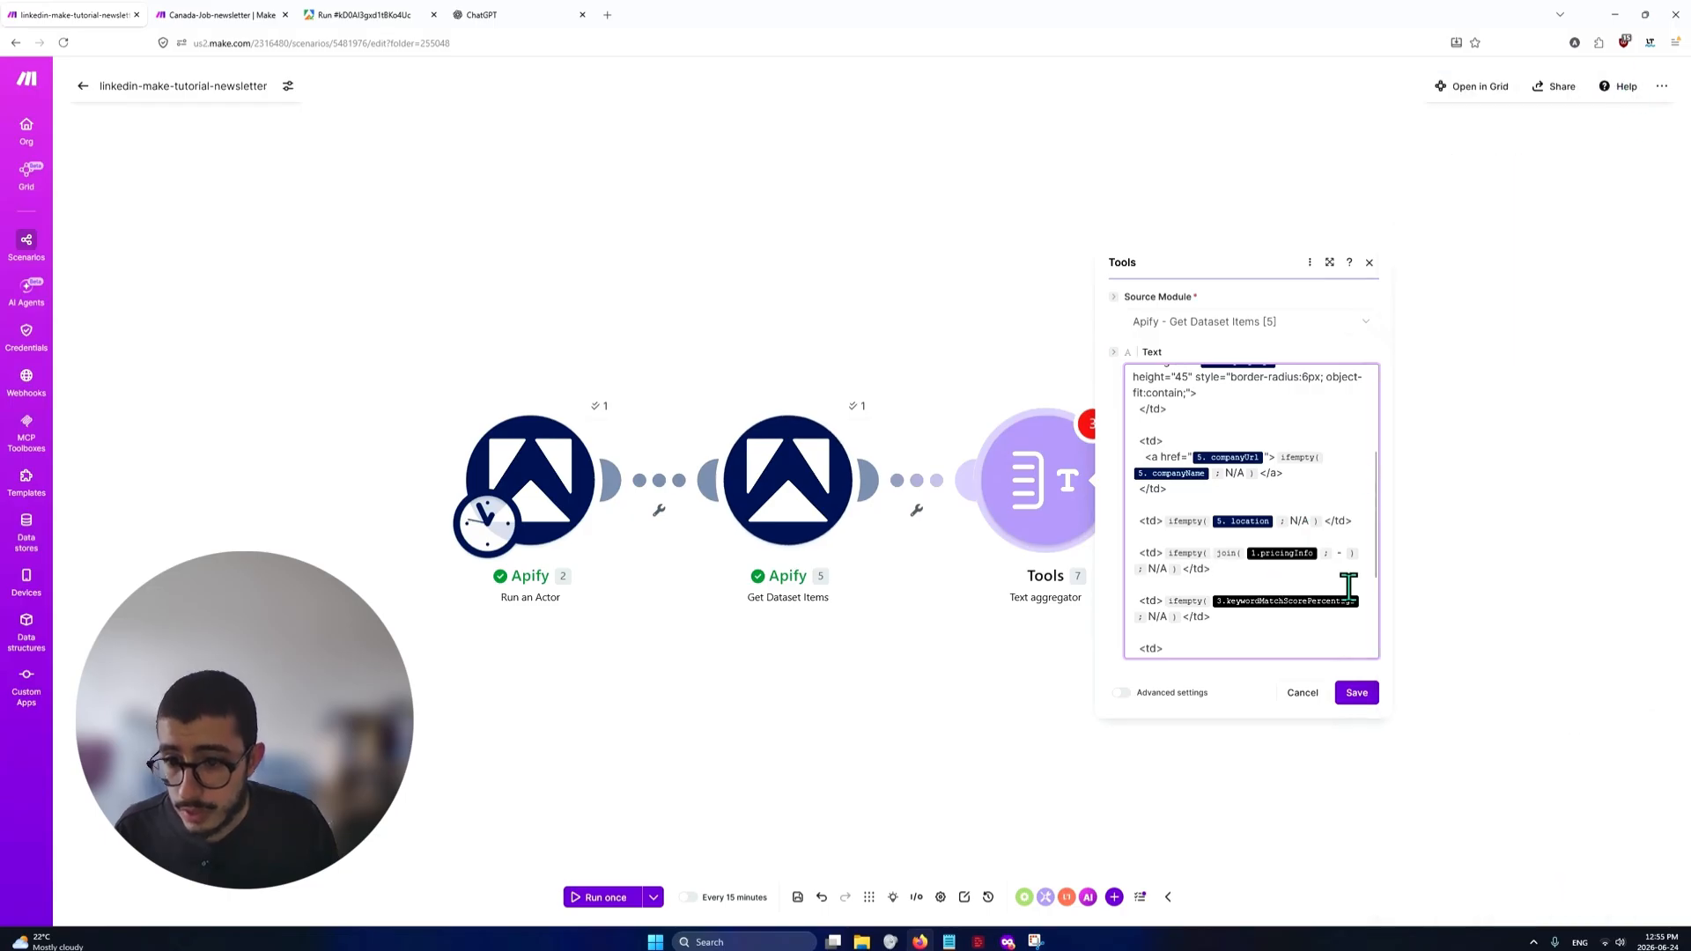
{"action": "key", "text": "Right"}
{"action": "key", "text": "Right"}
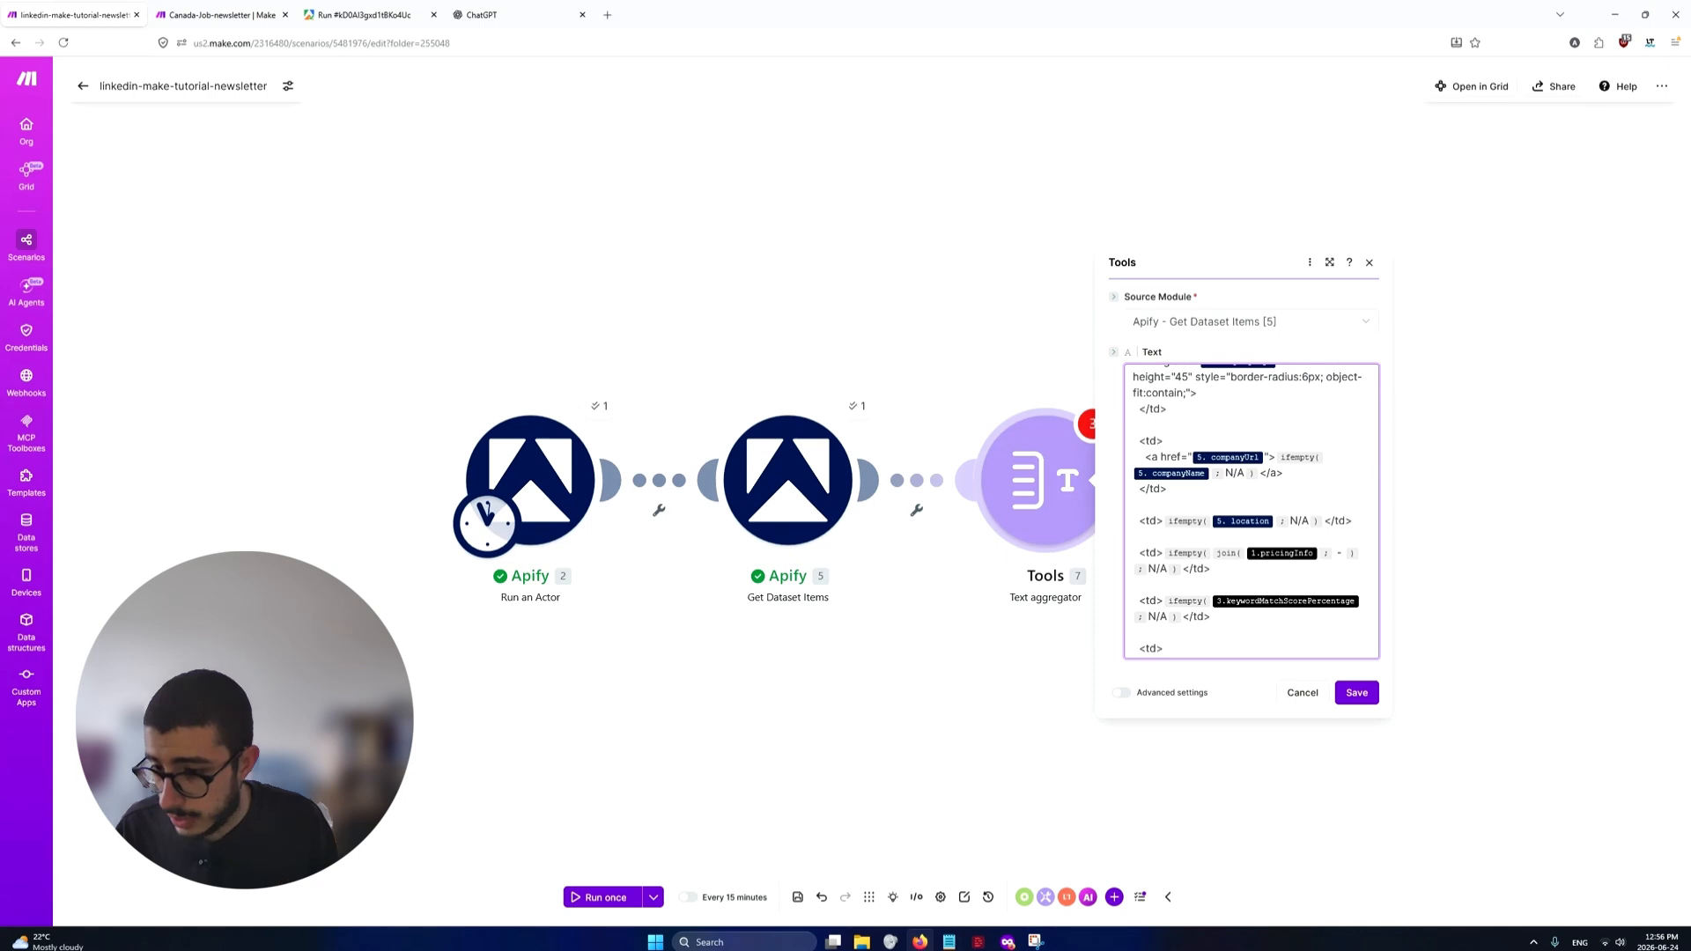
Copy the first job's salary values "$89700.00" and "$149800.00" from the Apify run output into a new Notepad tab
{"action": "left_click", "coordinate": [340, 16]}
{"action": "left_click_drag", "start_coordinate": [219, 560], "coordinate": [230, 611]}
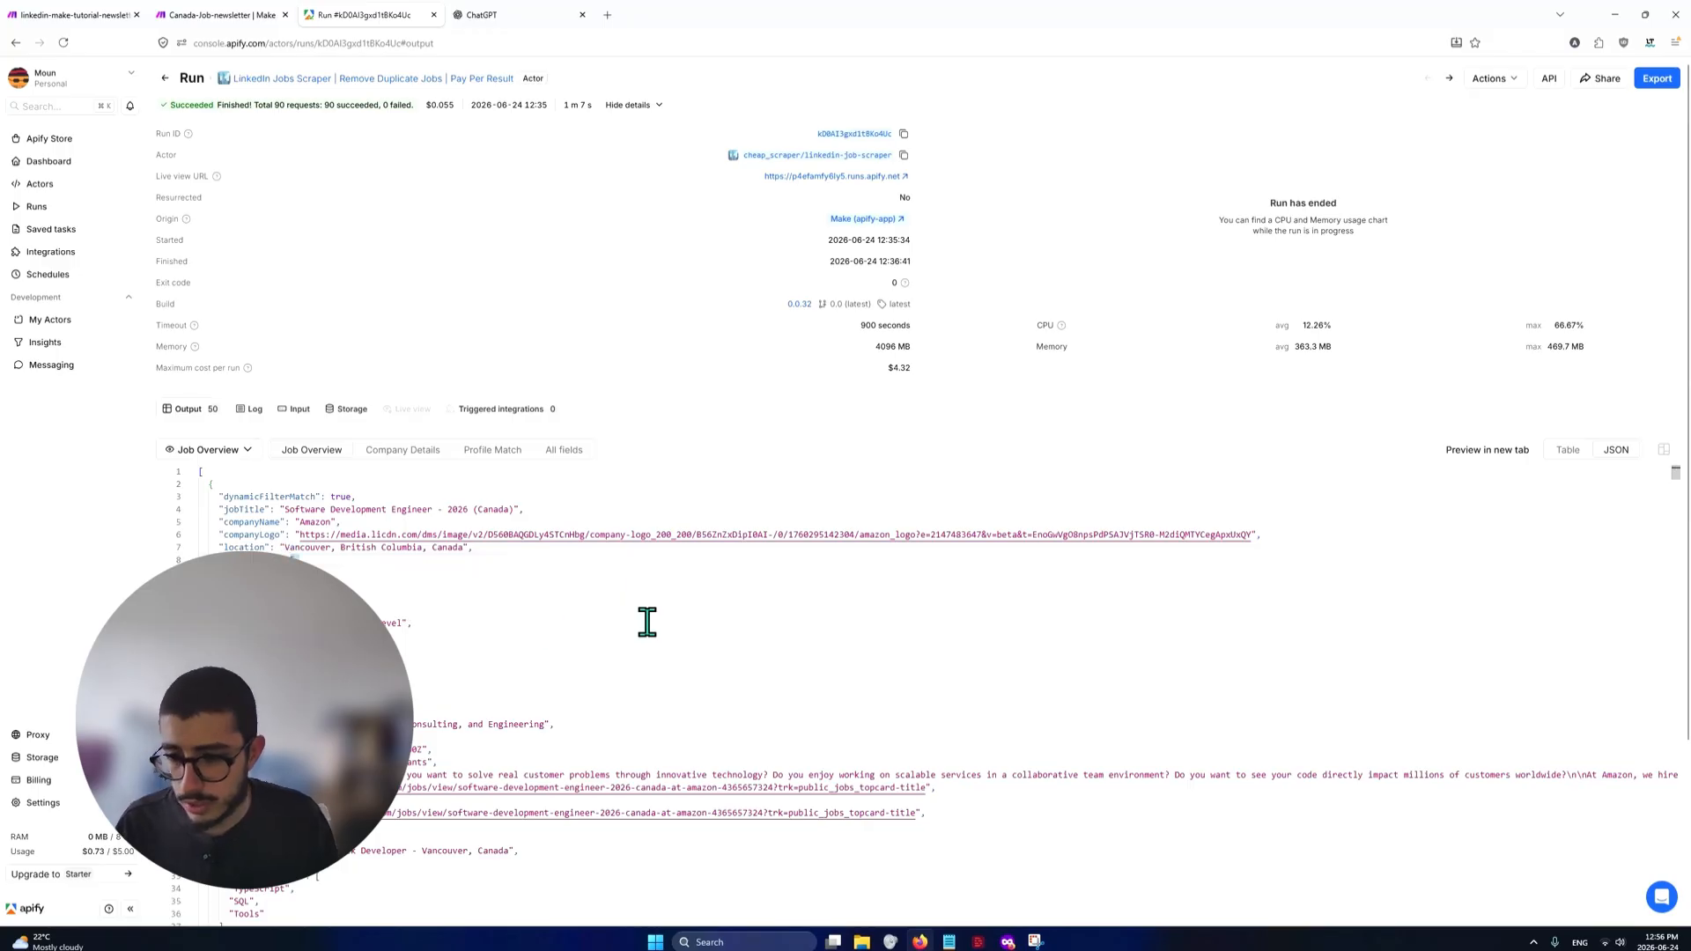
{"action": "left_click", "coordinate": [370, 599]}
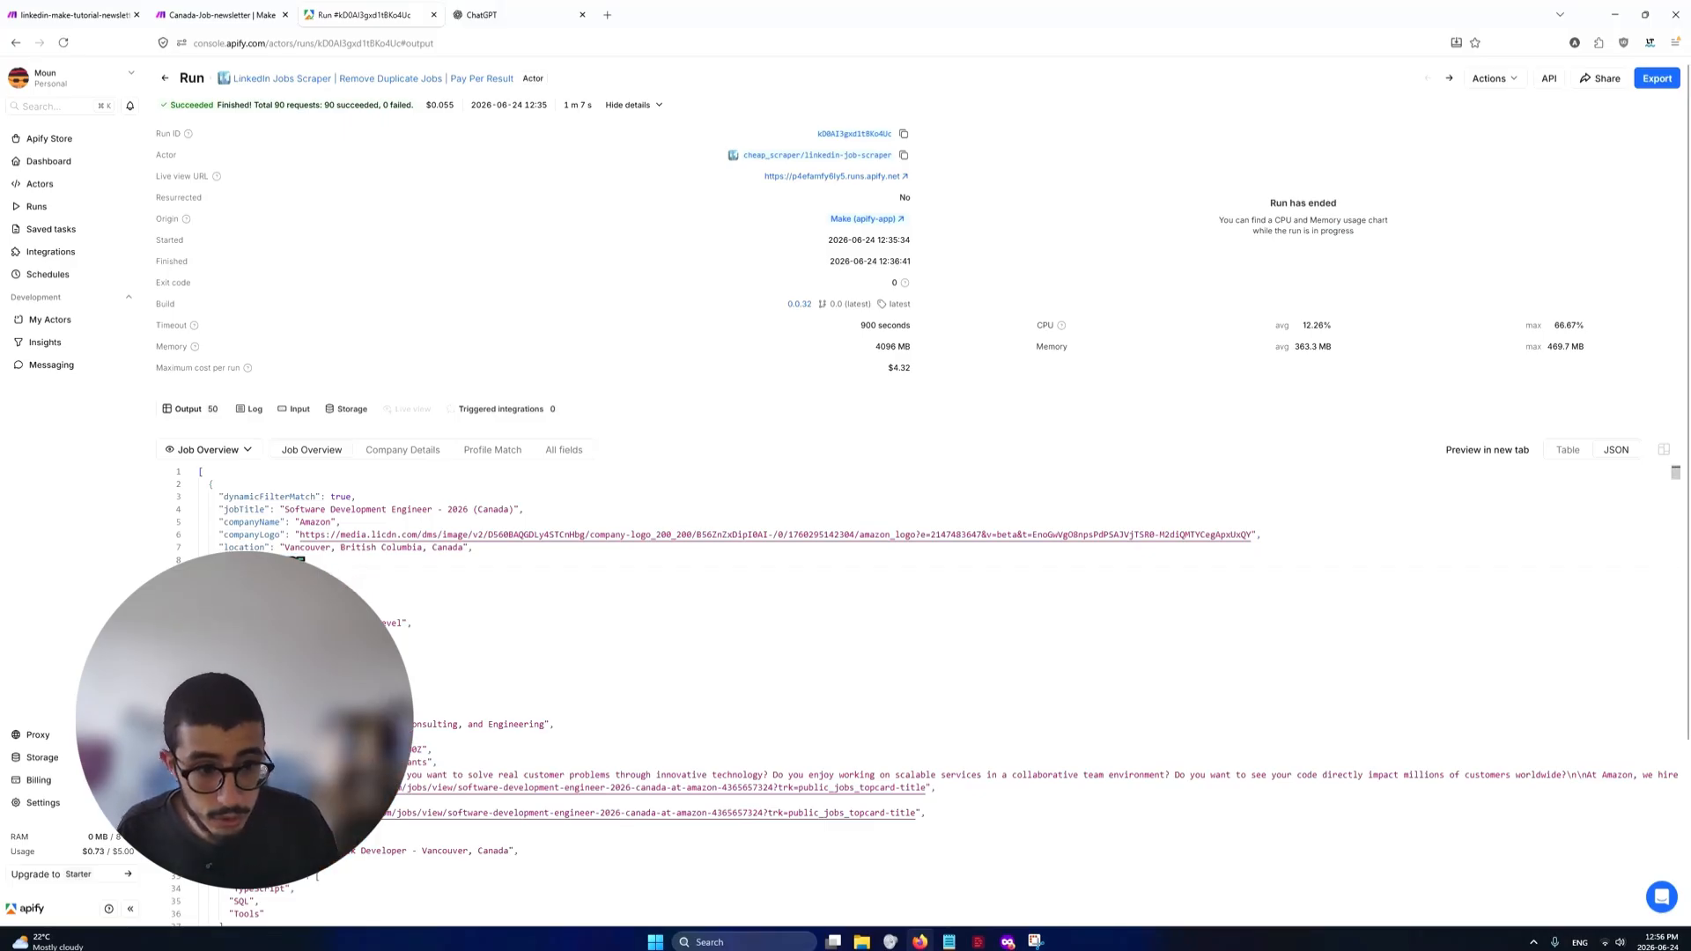
{"action": "key", "text": "alt+Tab"}
{"action": "left_click", "coordinate": [707, 472]}
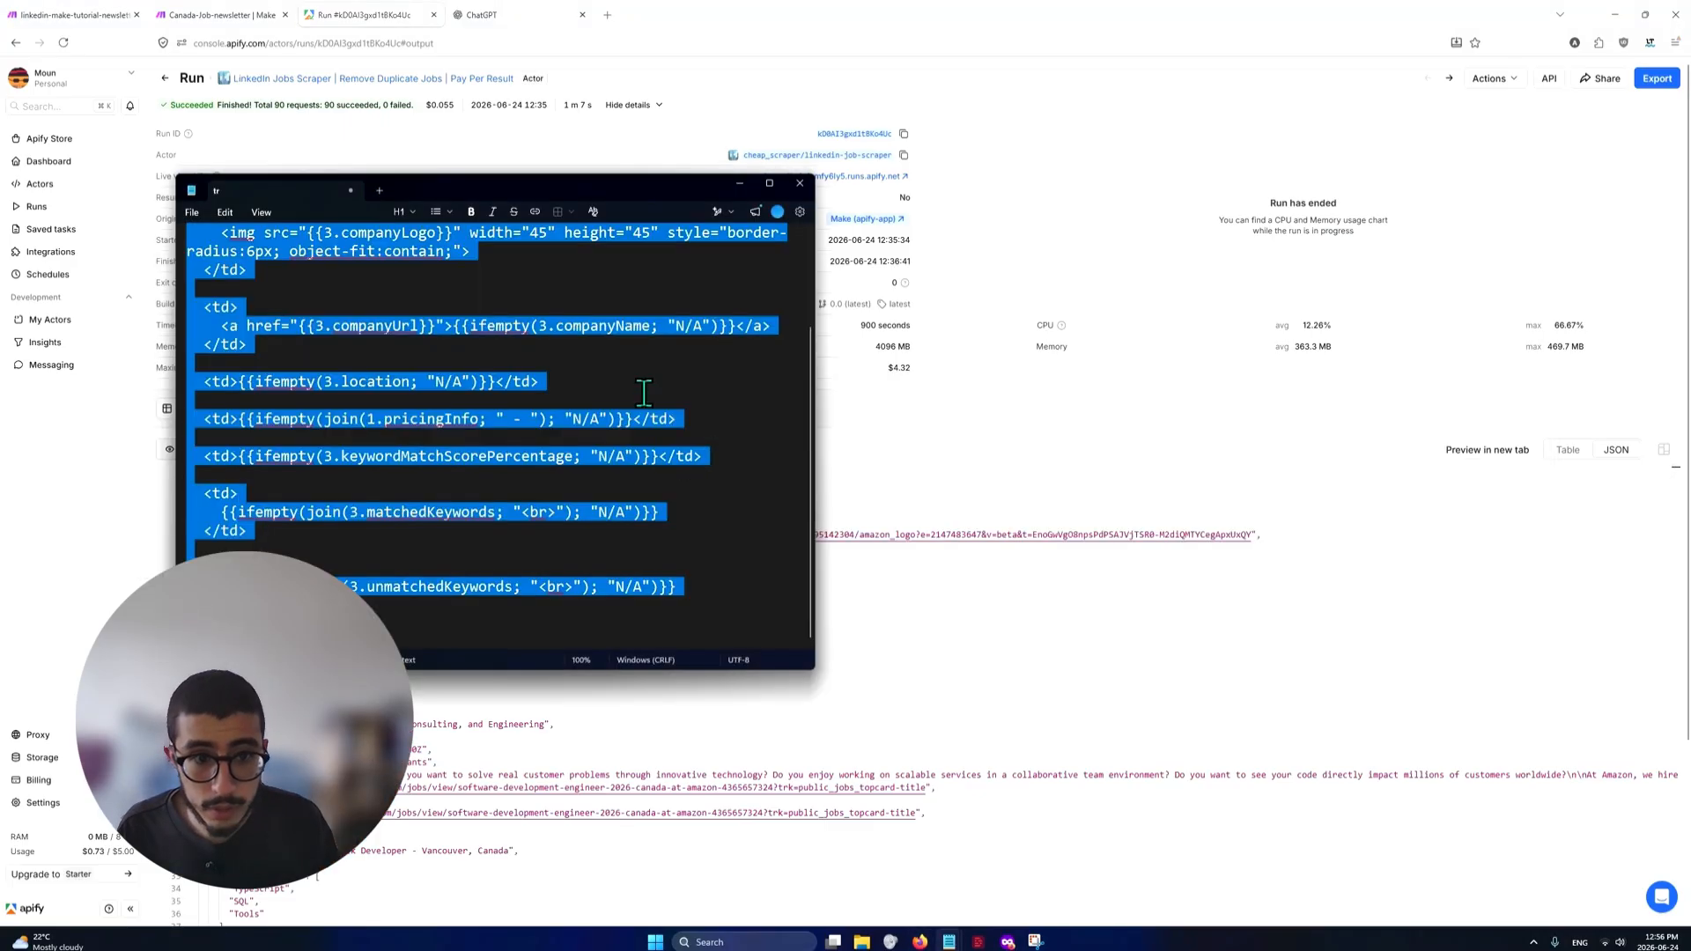
{"action": "left_click", "coordinate": [649, 366]}
{"action": "key", "text": "ctrl+Tab"}
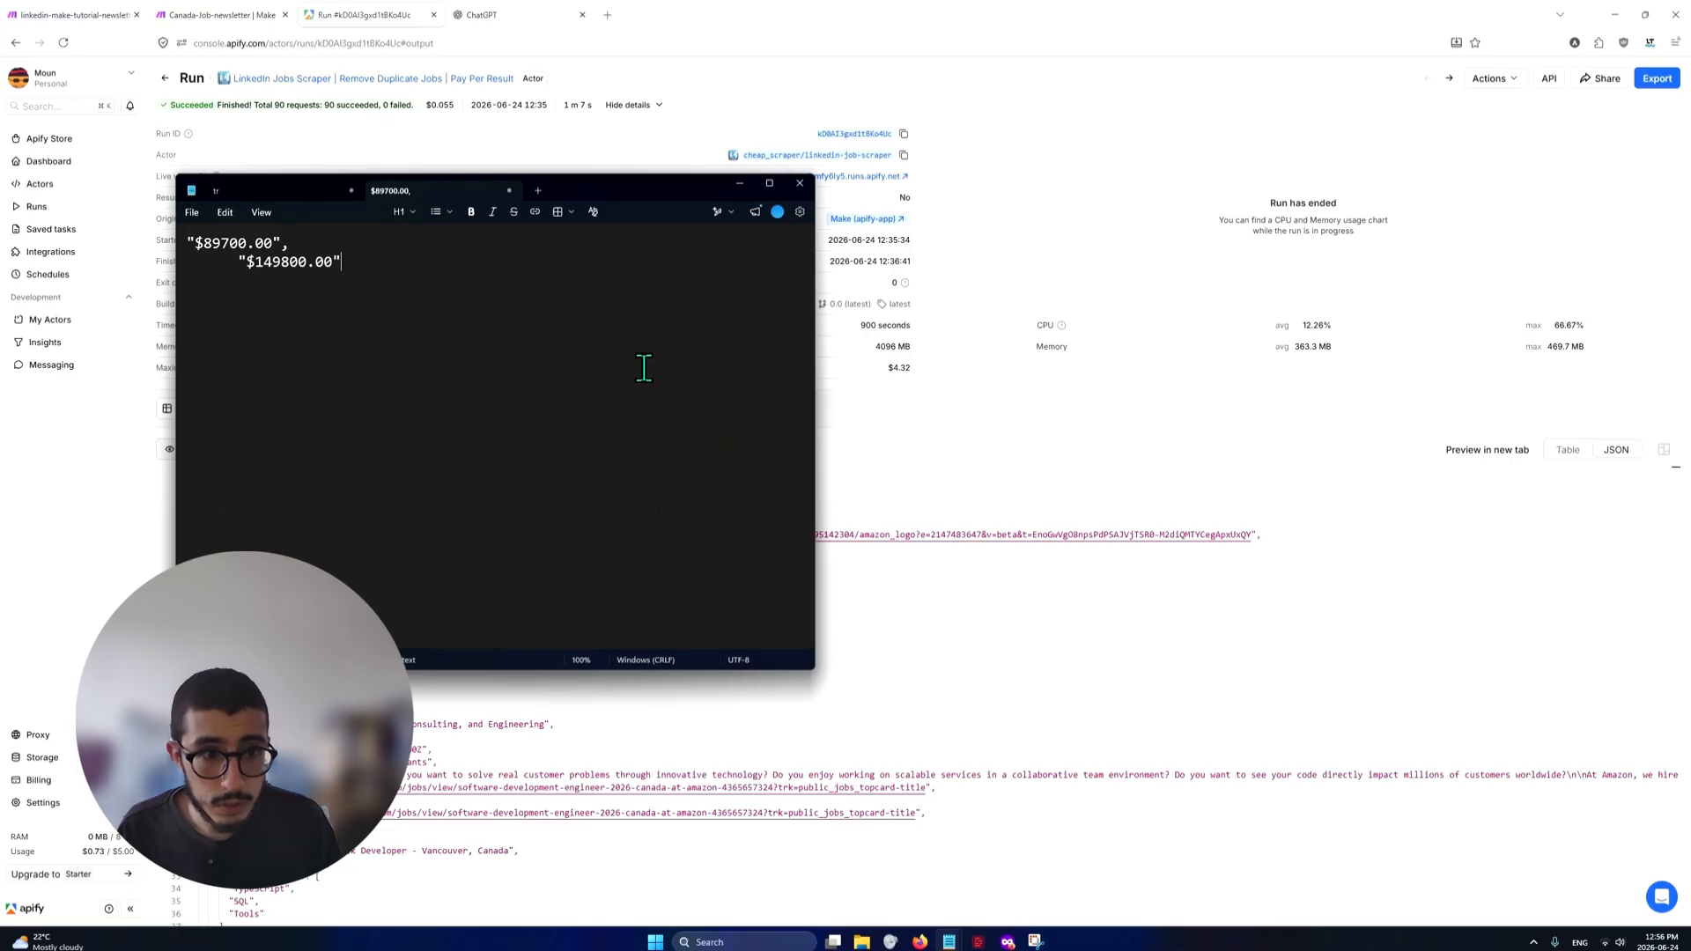
Remove the quotation marks around $149800.00 in the Notepad text
{"action": "key", "text": "ctrl+shift+Left"}
{"action": "key", "text": "ctrl+shift+Left"}
{"action": "key", "text": "ctrl+shift+Left"}
{"action": "key", "text": "ctrl+shift+Left"}
{"action": "key", "text": "ctrl+shift+Left"}
{"action": "key", "text": "Left"}
{"action": "key", "text": "Delete"}
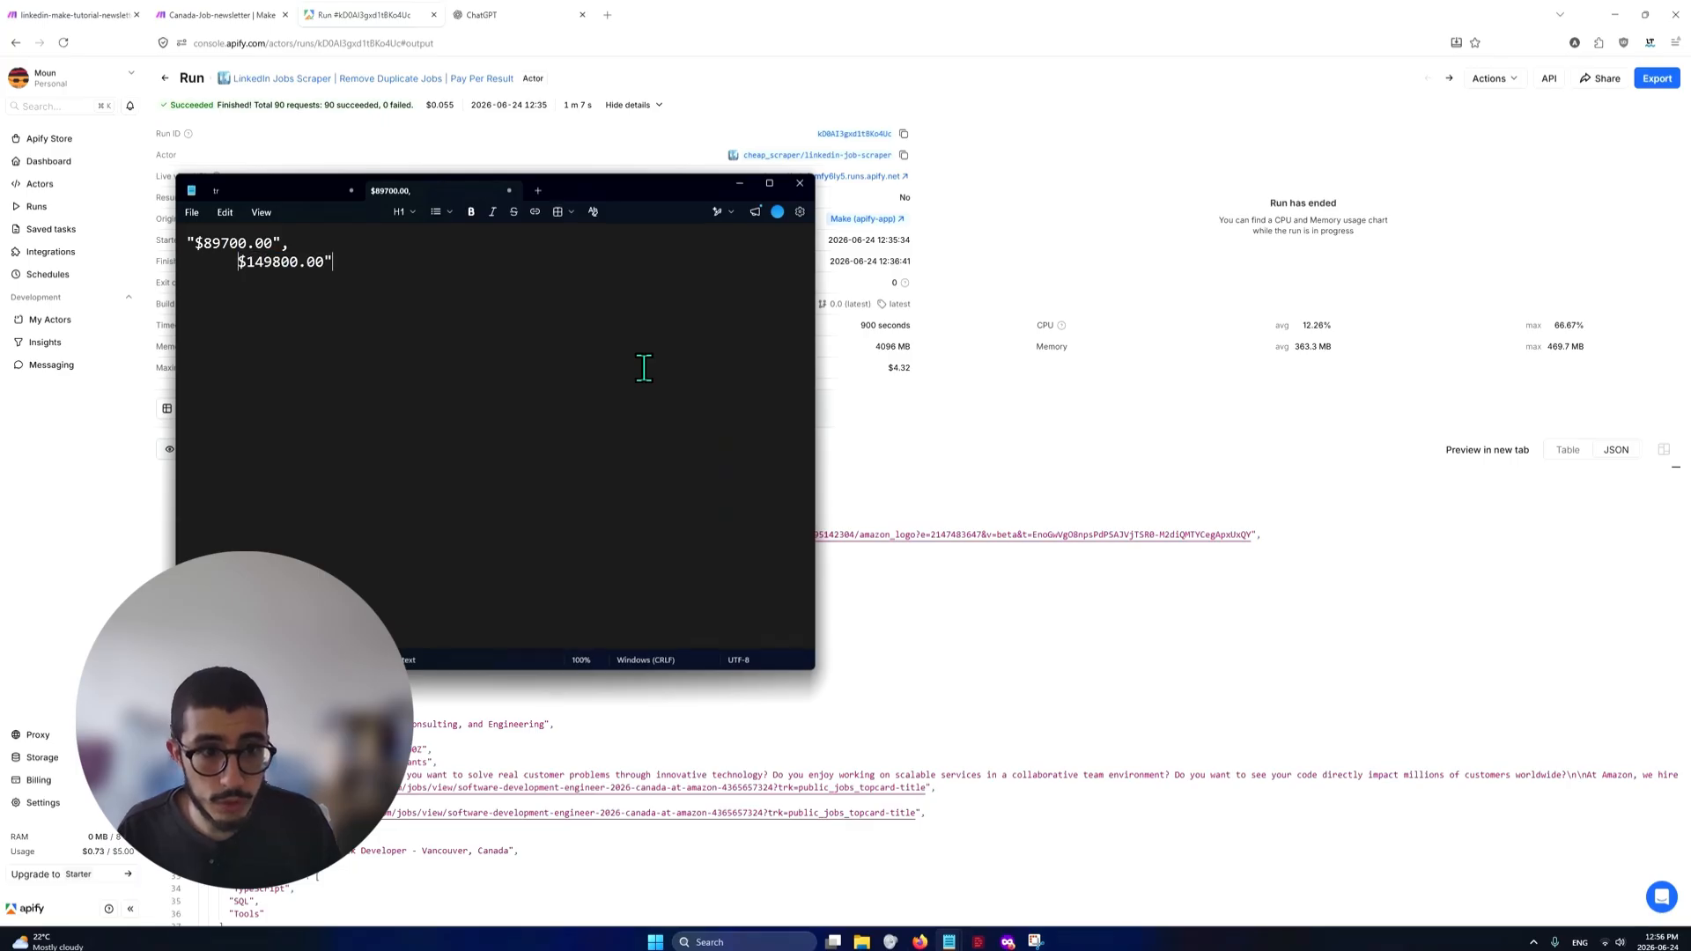
{"action": "key", "text": "End"}
{"action": "key", "text": "BackSpace"}
Combine the two salary values on one line as "$89700.00 - $149800.00", without commas or quotation marks
{"action": "key", "text": "ctrl+shift+Left"}
{"action": "key", "text": "ctrl+shift+Left"}
{"action": "key", "text": "ctrl+shift+Left"}
{"action": "key", "text": "ctrl+shift+Left"}
{"action": "key", "text": "ctrl+shift+Left"}
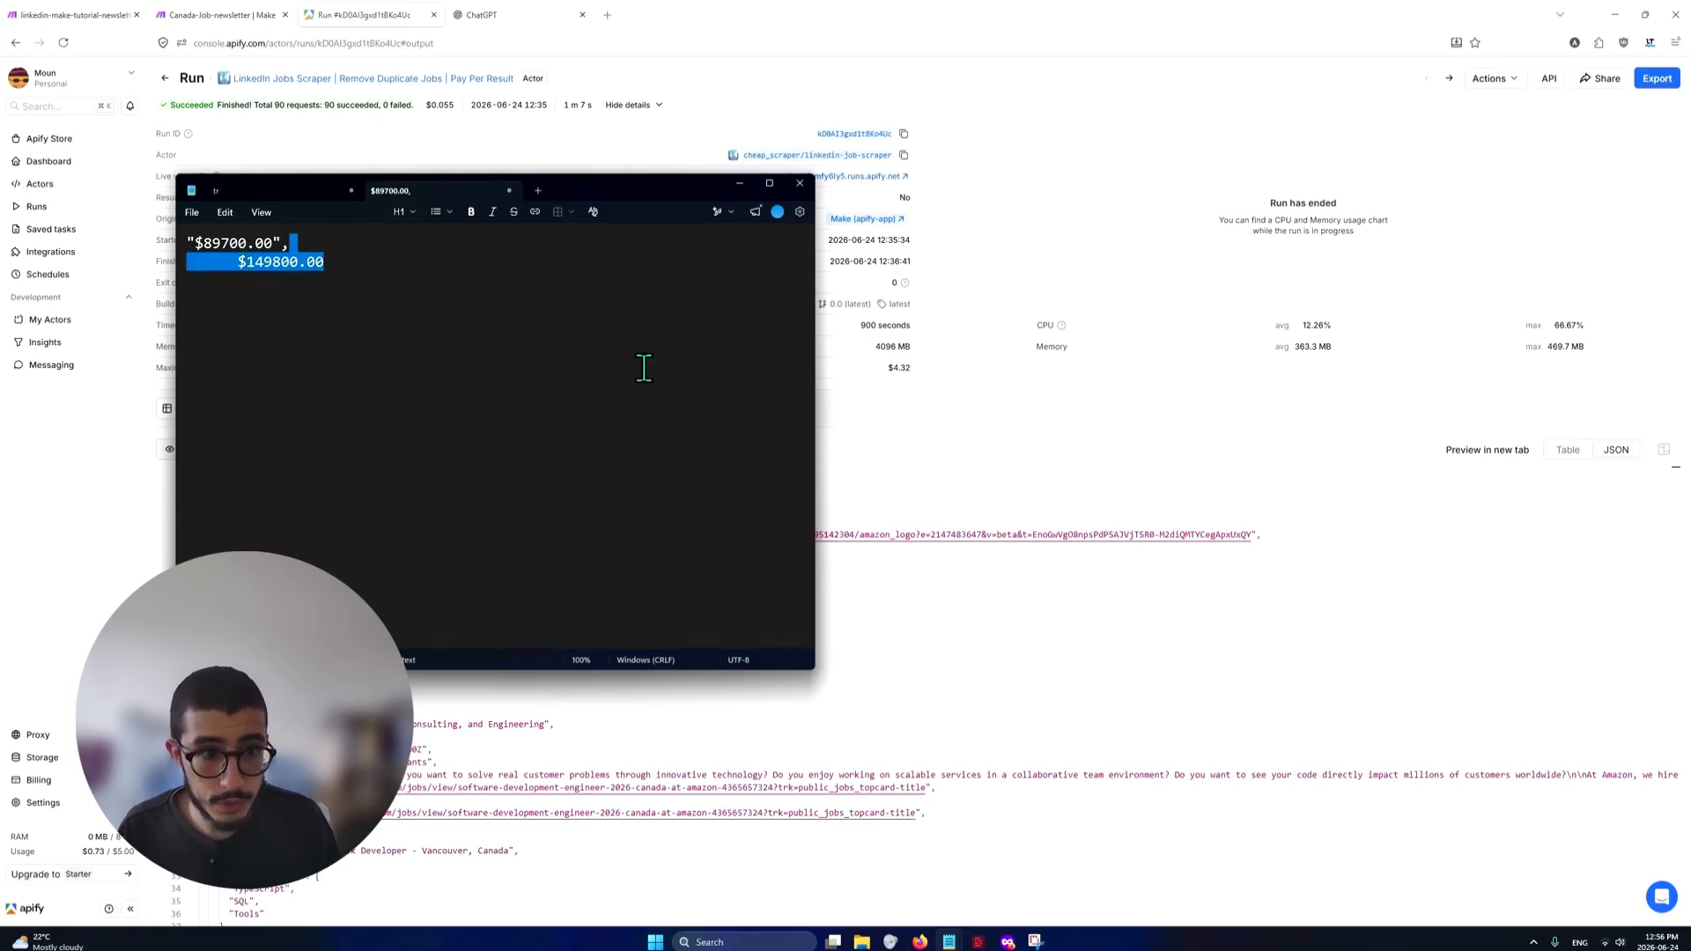
{"action": "key", "text": "shift+Right"}
{"action": "key", "text": "shift+Right"}
{"action": "key", "text": "shift+Right"}
{"action": "key", "text": "shift+Right"}
{"action": "key", "text": "shift+Right"}
{"action": "key", "text": "shift+Right"}
{"action": "key", "text": "shift+Right"}
{"action": "key", "text": "ctrl+c"}
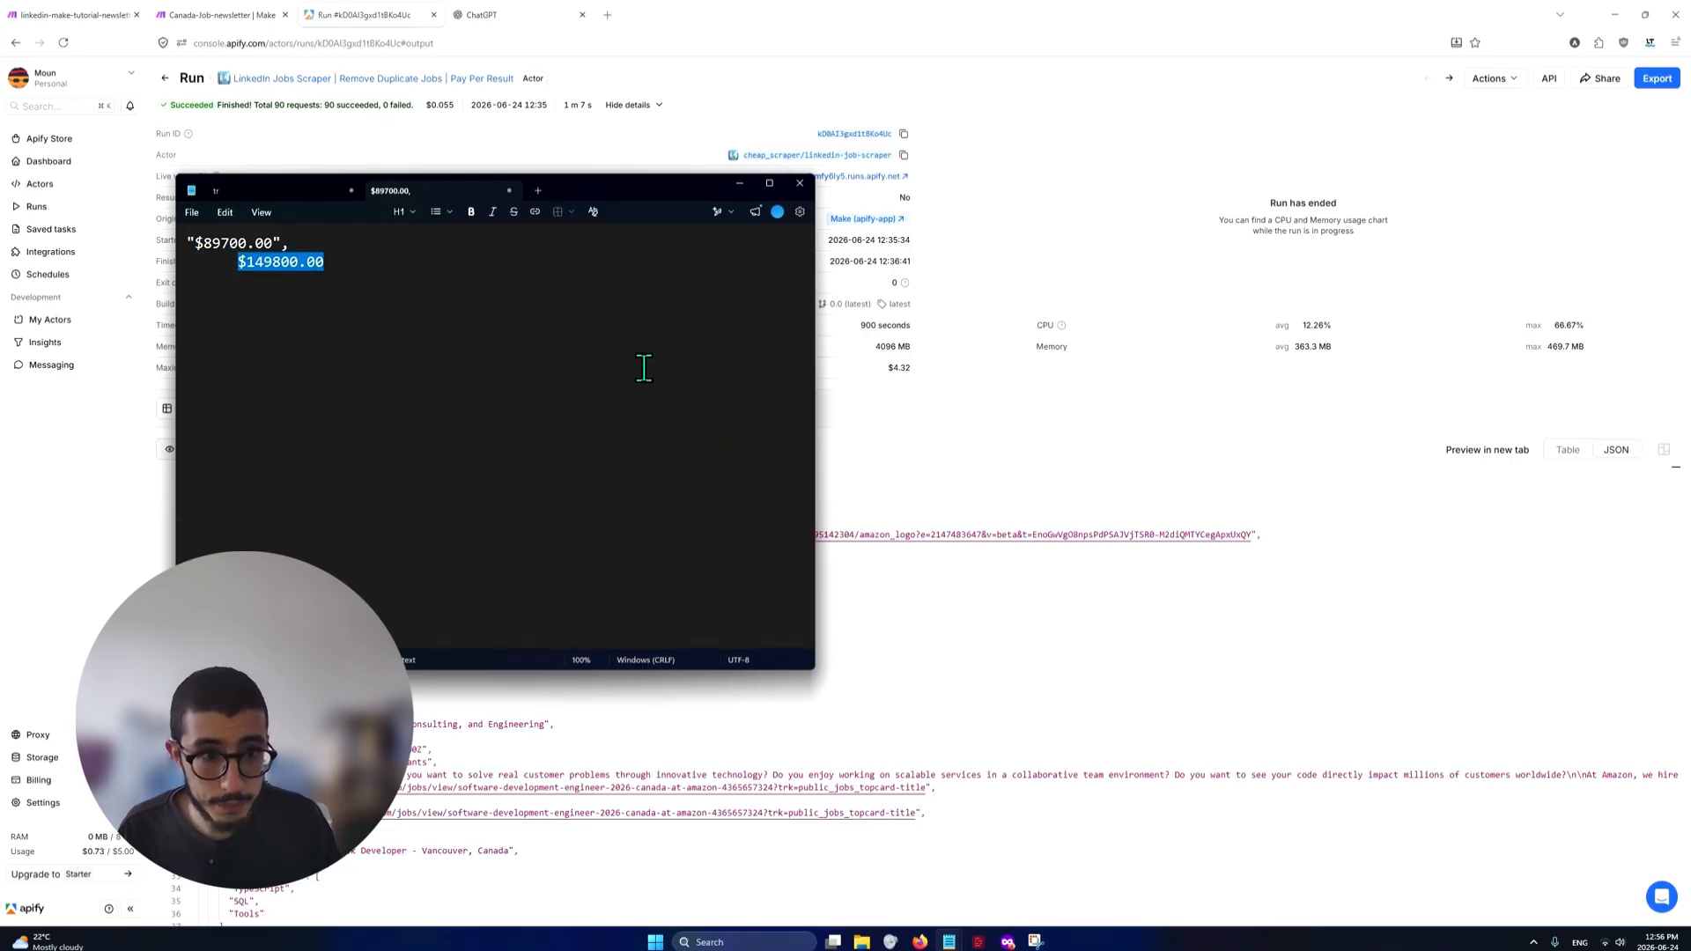
{"action": "key", "text": "BackSpace"}
{"action": "key", "text": "BackSpace"}
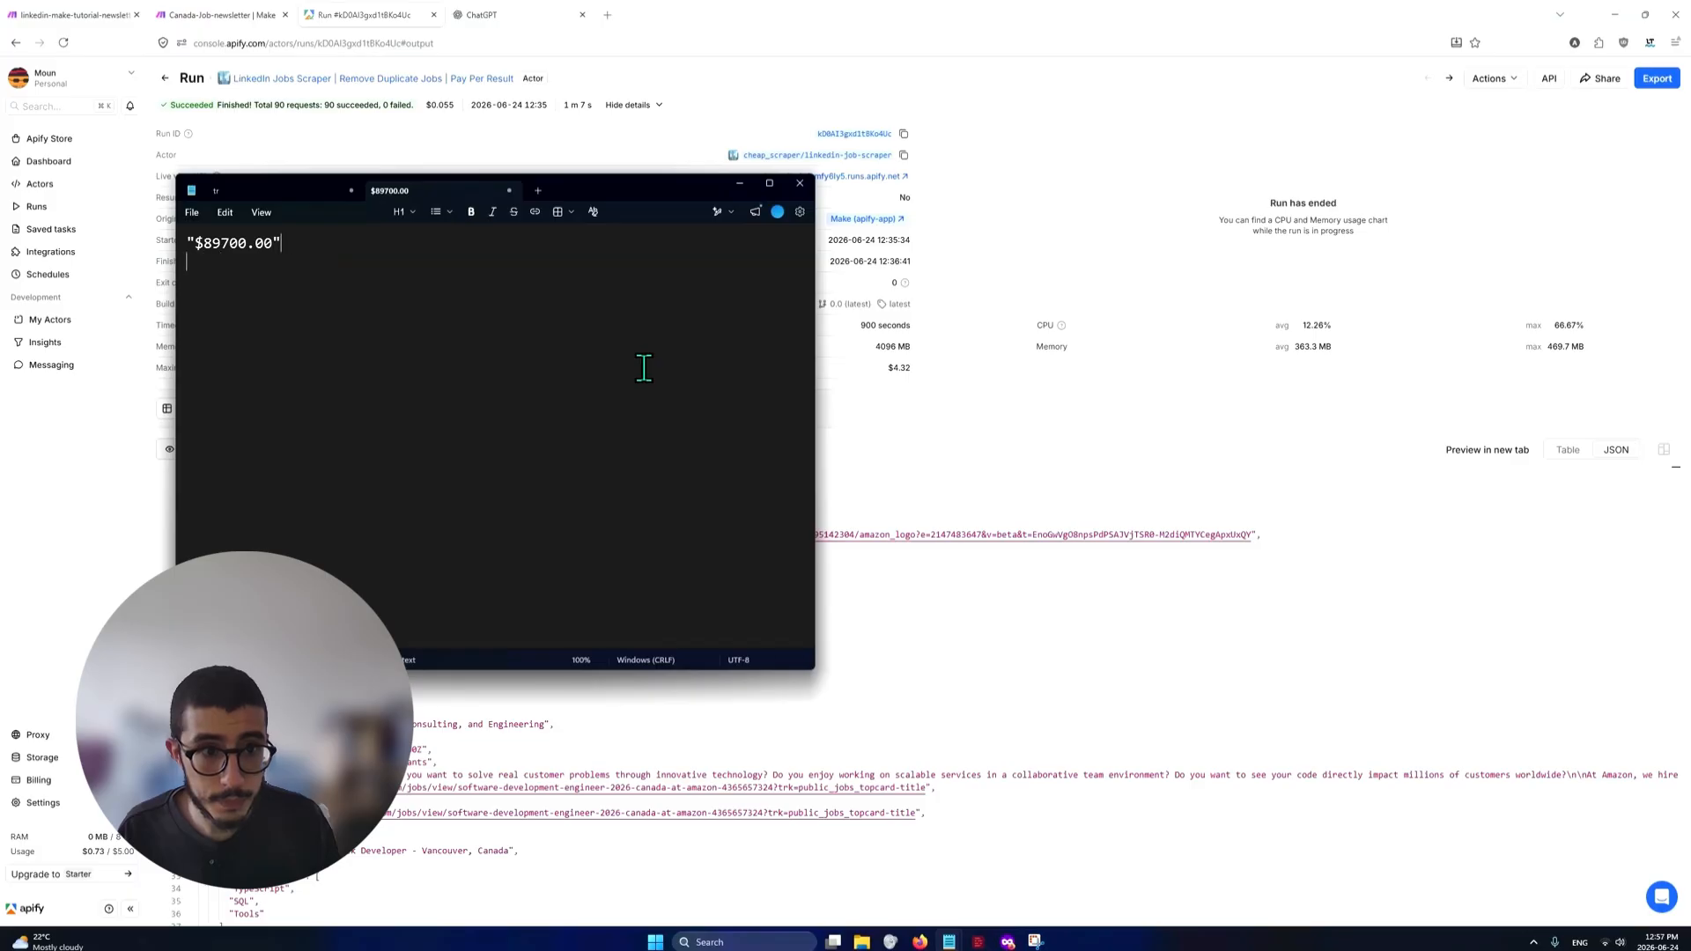
{"action": "key", "text": "BackSpace"}
{"action": "type", "text": "-"}
{"action": "key", "text": "ctrl+v"}
{"action": "key", "text": "Home"}
{"action": "key", "text": "Delete"}
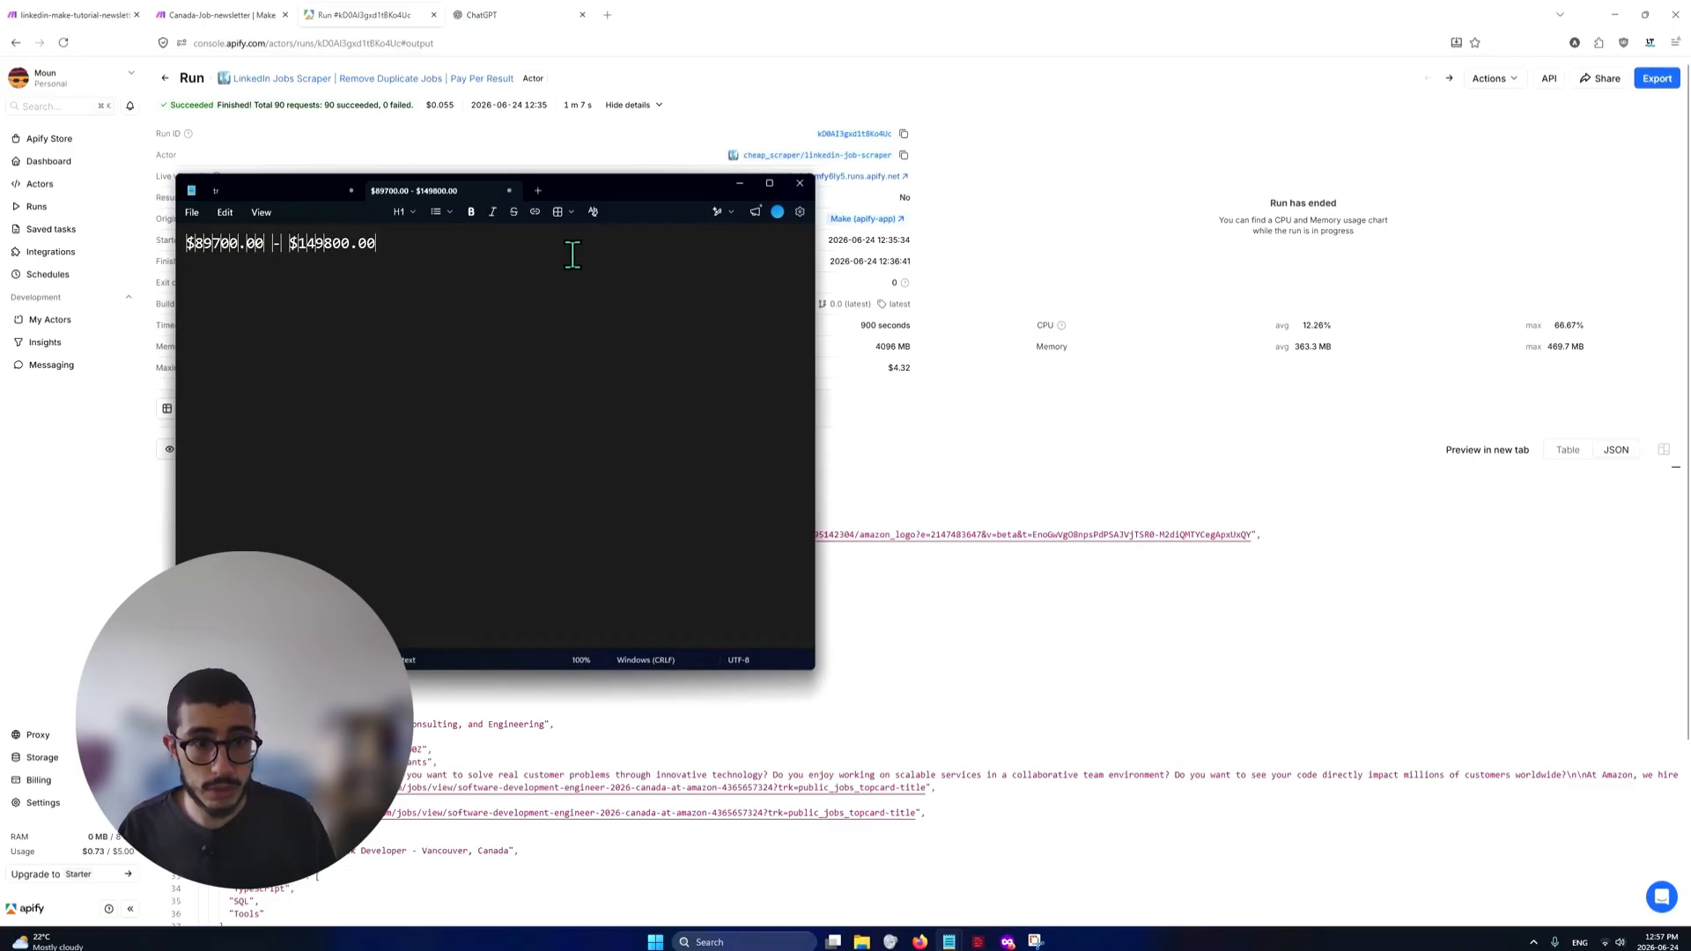
{"action": "left_click_drag", "start_coordinate": [377, 244], "coordinate": [196, 240]}
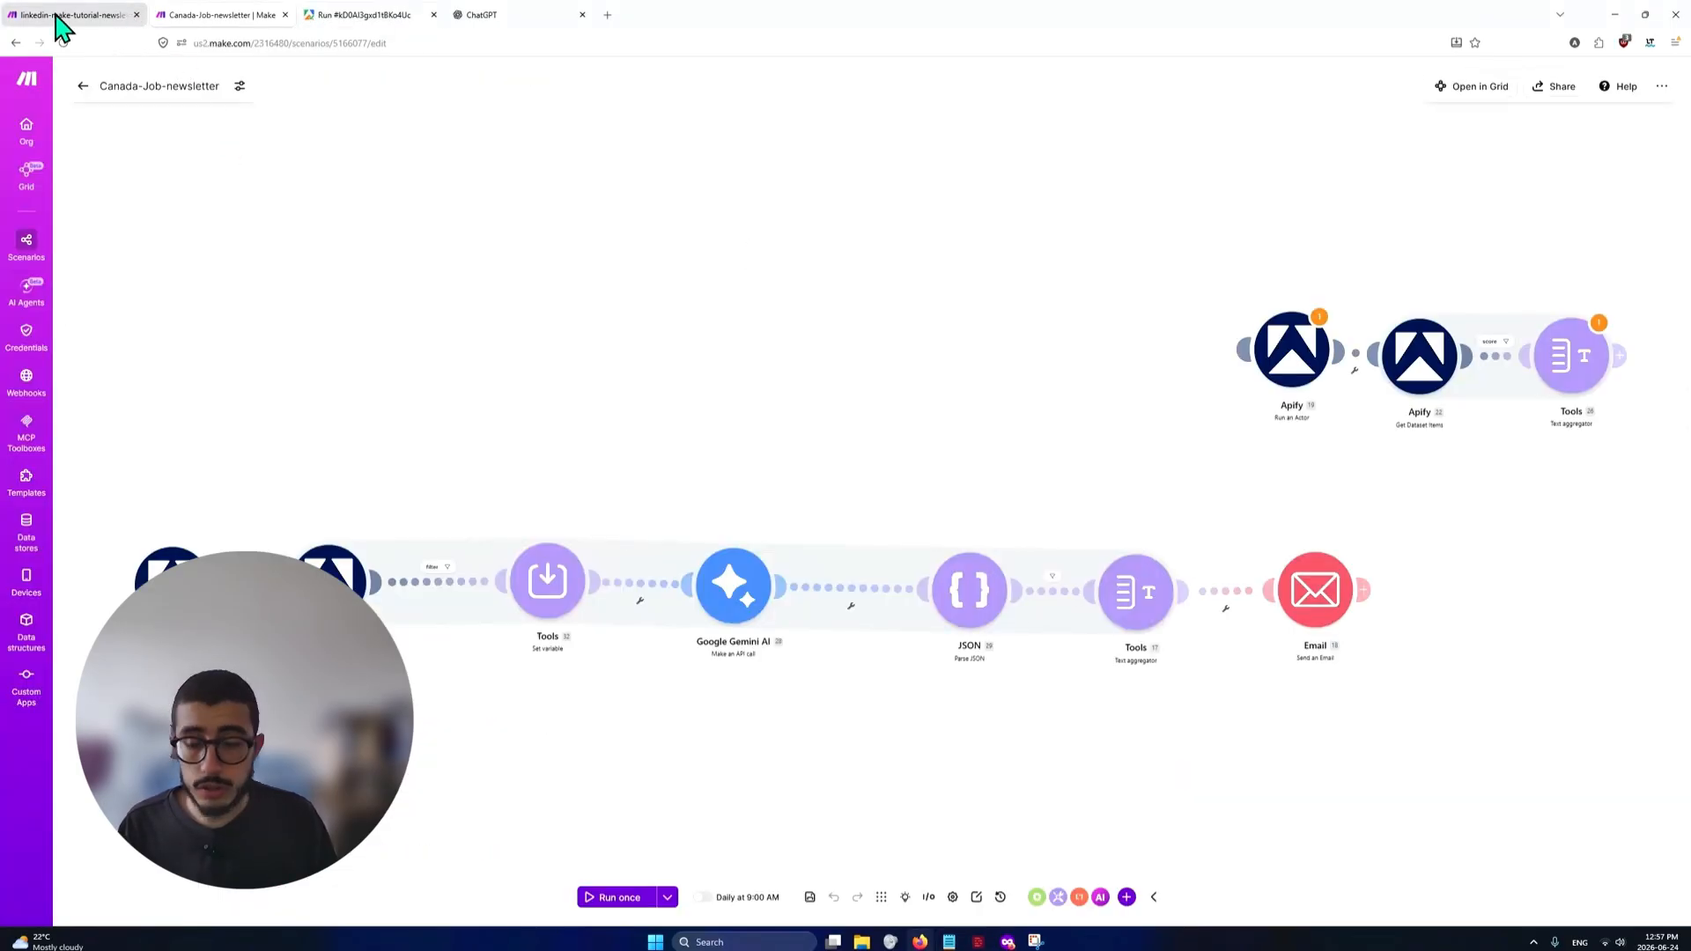
Switch to the linkedin-make-tutorial-newsletter scenario in Make and remove the unlinked pricingInfo variable from the pricing cell's join function
{"action": "left_click", "coordinate": [60, 17]}
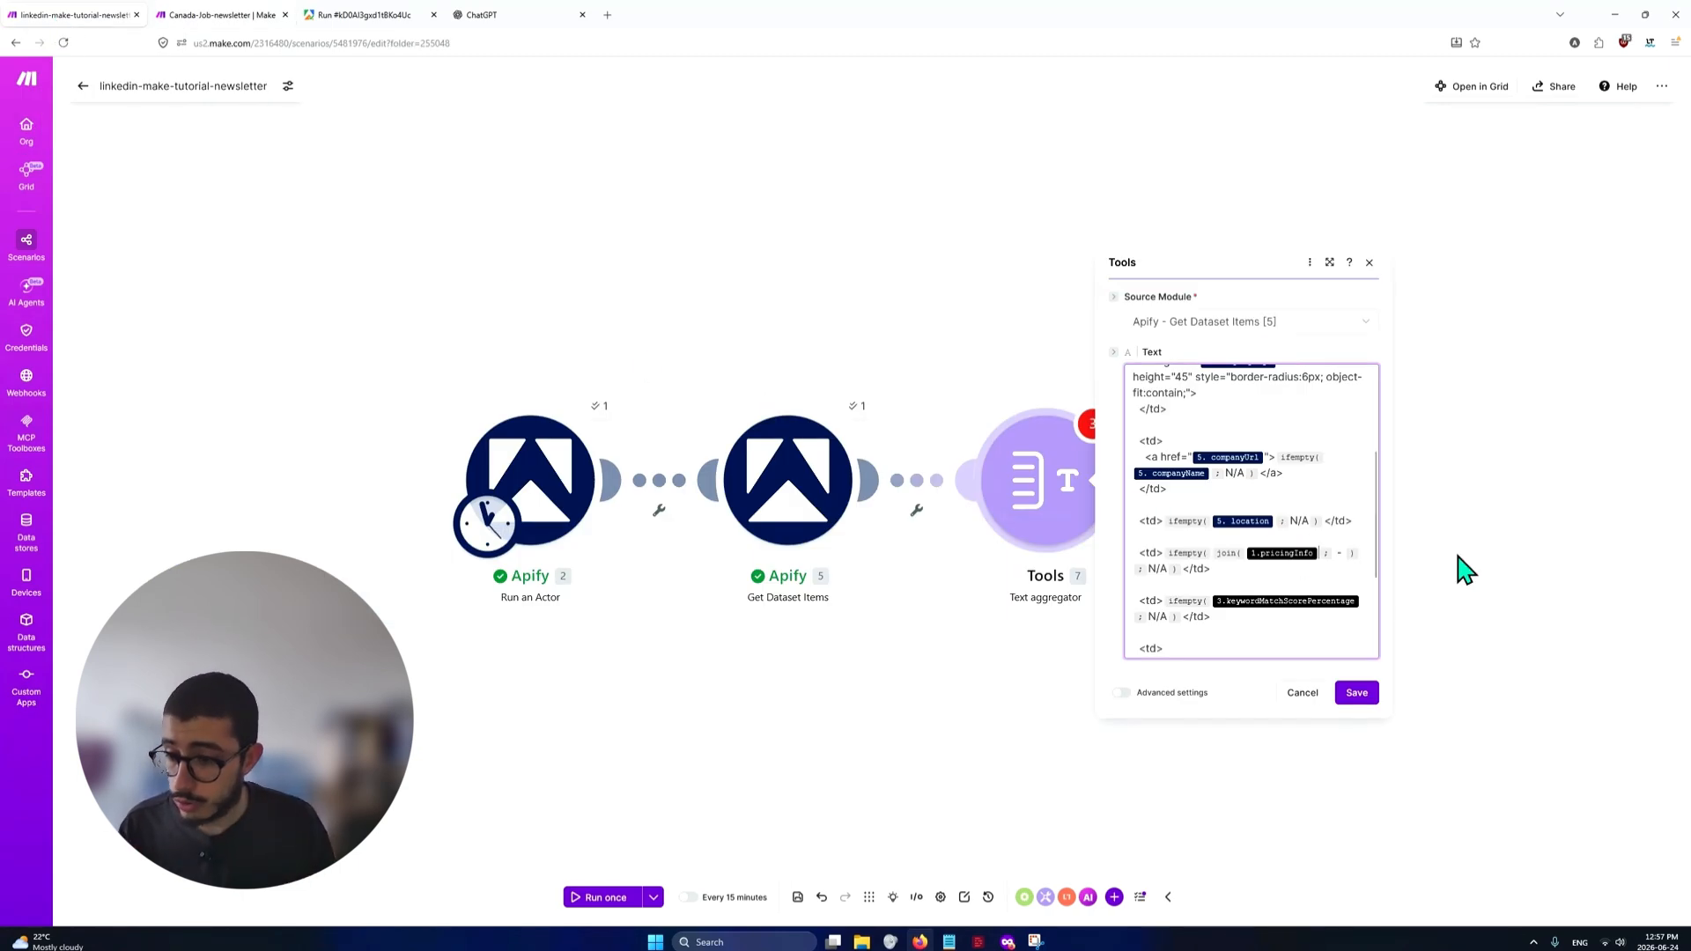
{"action": "key", "text": "BackSpace"}
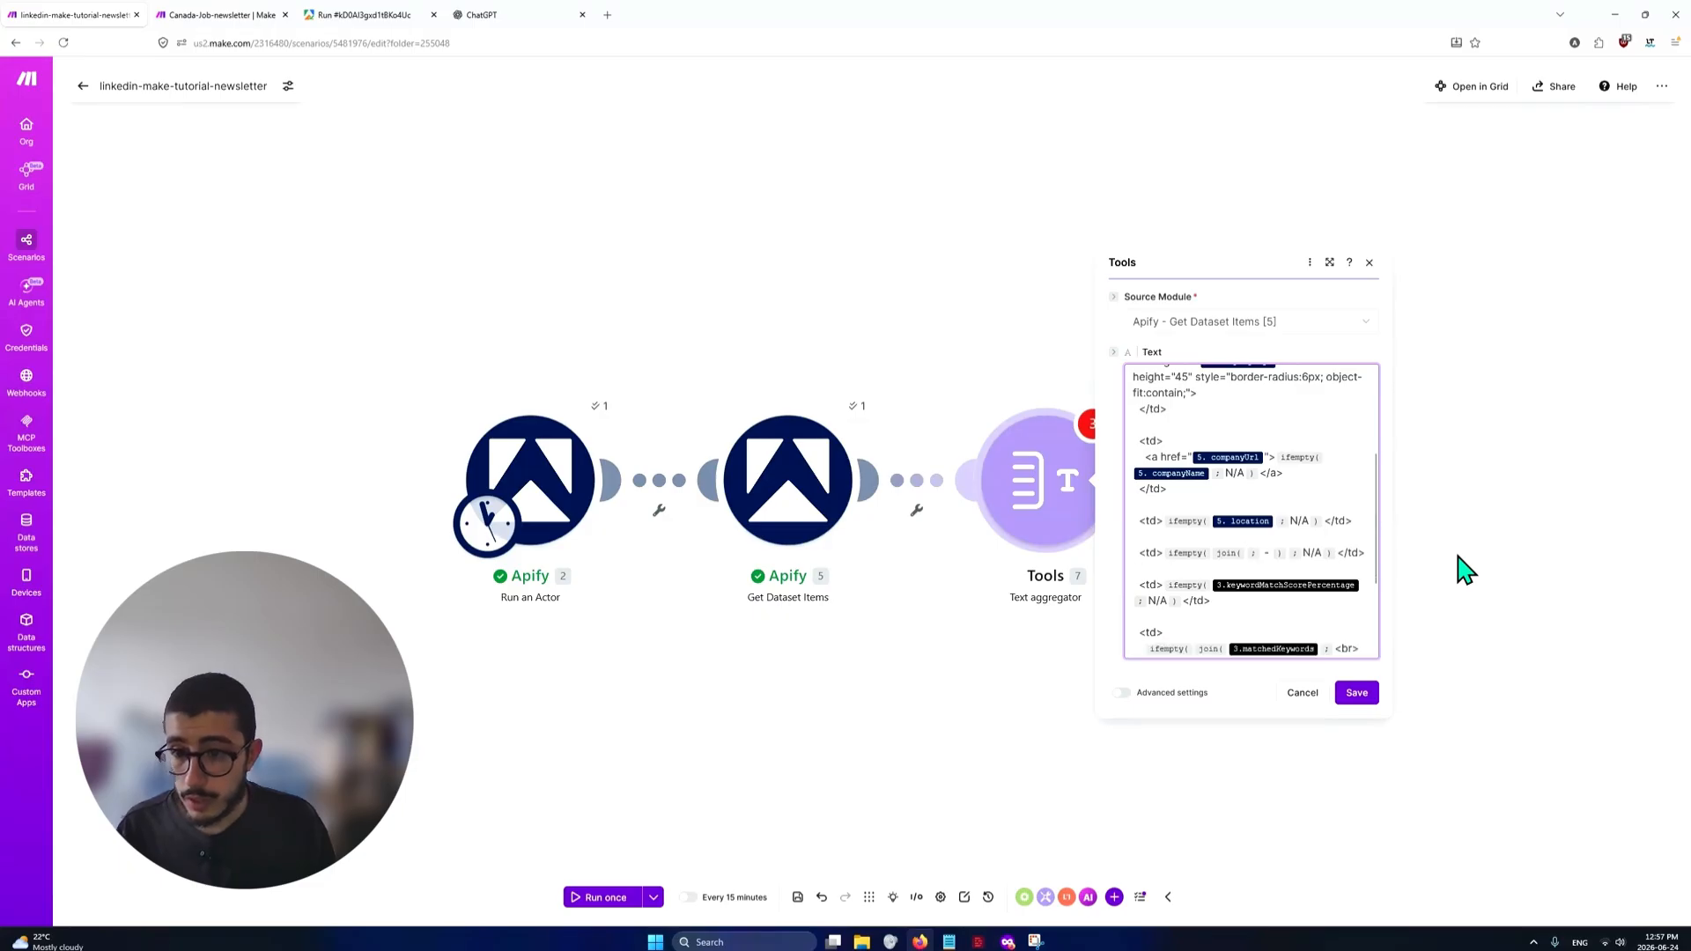
{"action": "type", "text": "/prc"}
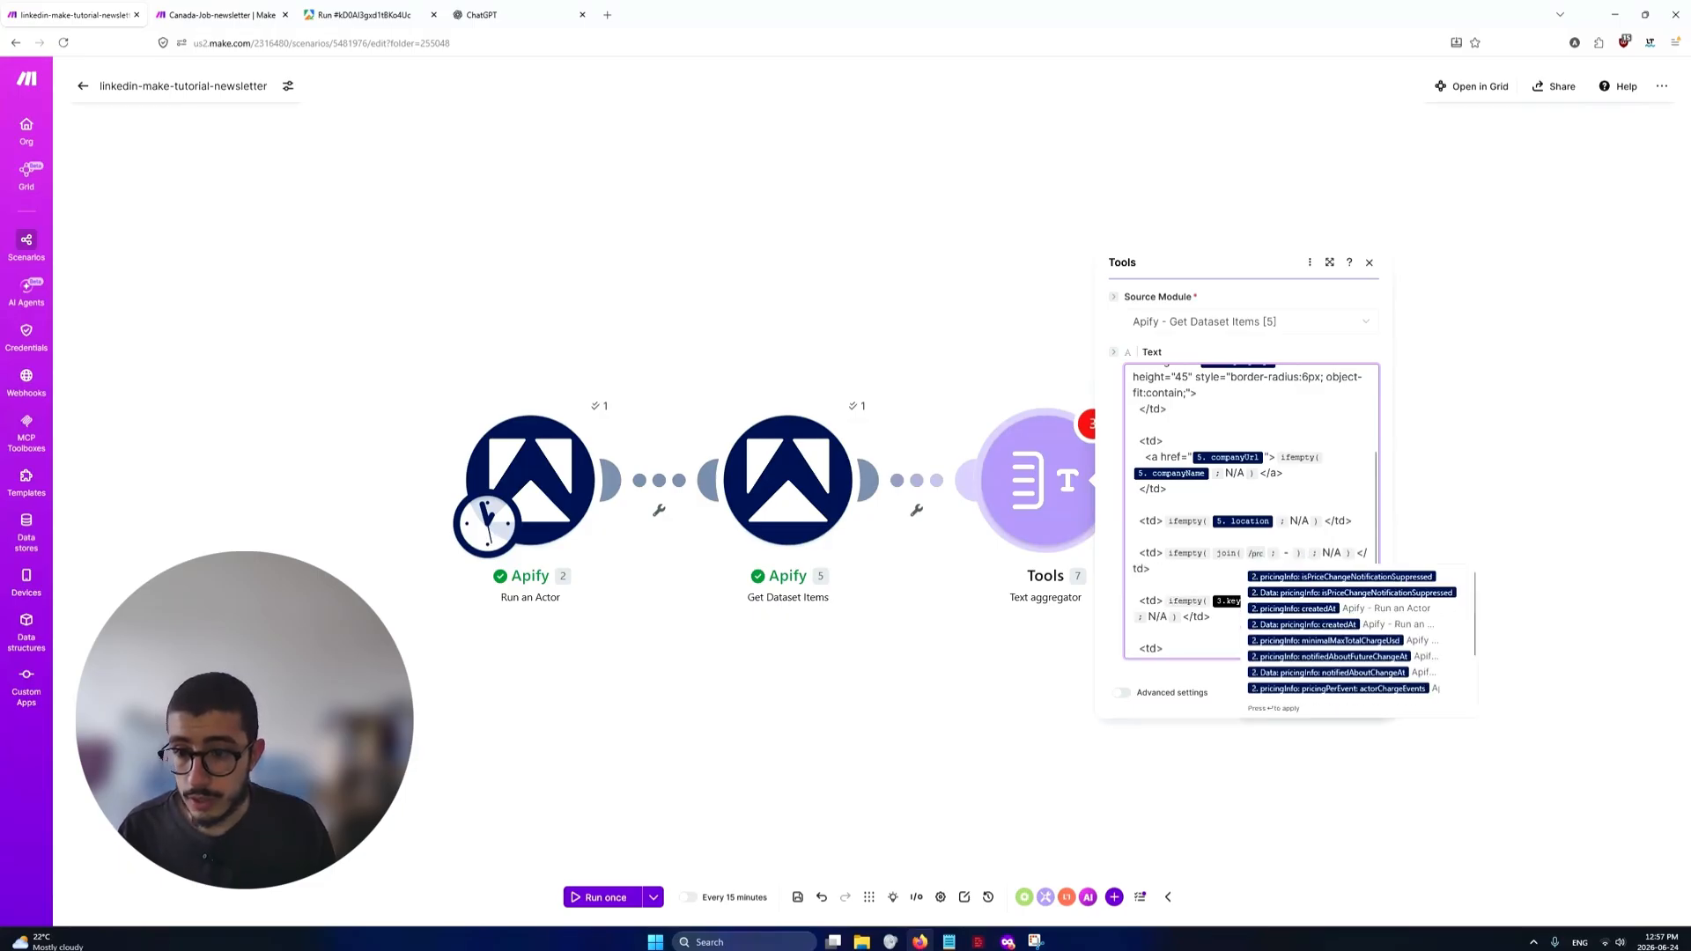
{"action": "key", "text": "BackSpace"}
{"action": "type", "text": "icing"}
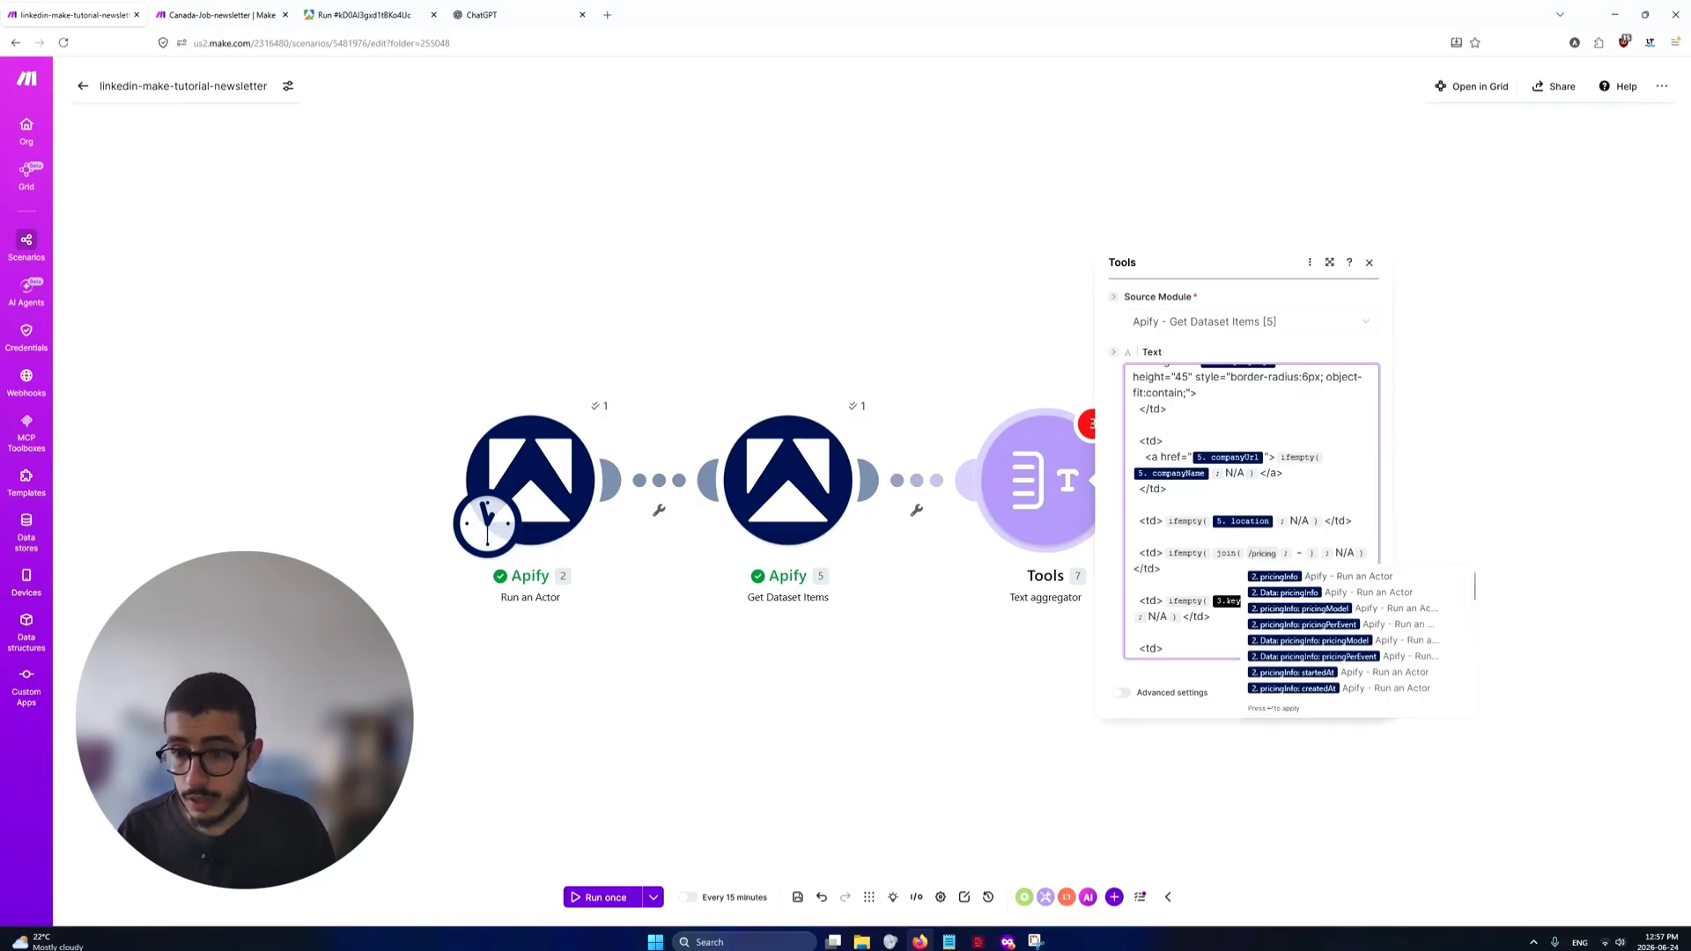
{"action": "type", "text": "in"}
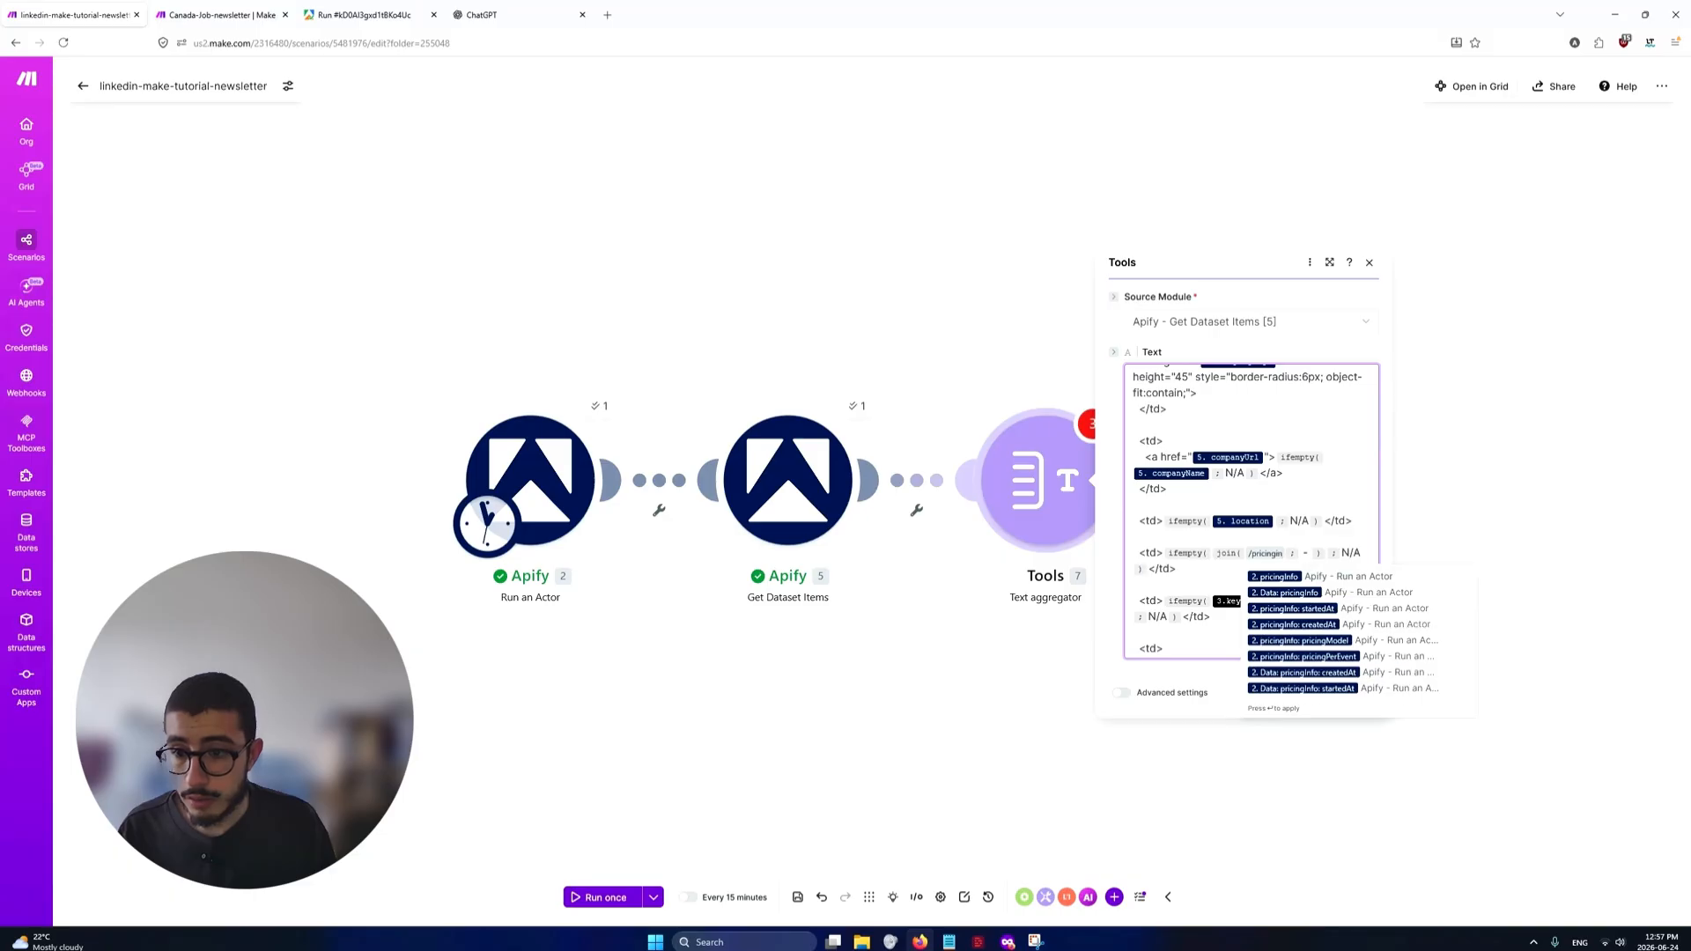
{"action": "key", "text": "BackSpace"}
{"action": "key", "text": "BackSpace"}
{"action": "key", "text": "BackSpace"}
{"action": "key", "text": "BackSpace"}
{"action": "key", "text": "BackSpace"}
{"action": "key", "text": "BackSpace"}
{"action": "key", "text": "BackSpace"}
{"action": "key", "text": "BackSpace"}
{"action": "key", "text": "BackSpace"}
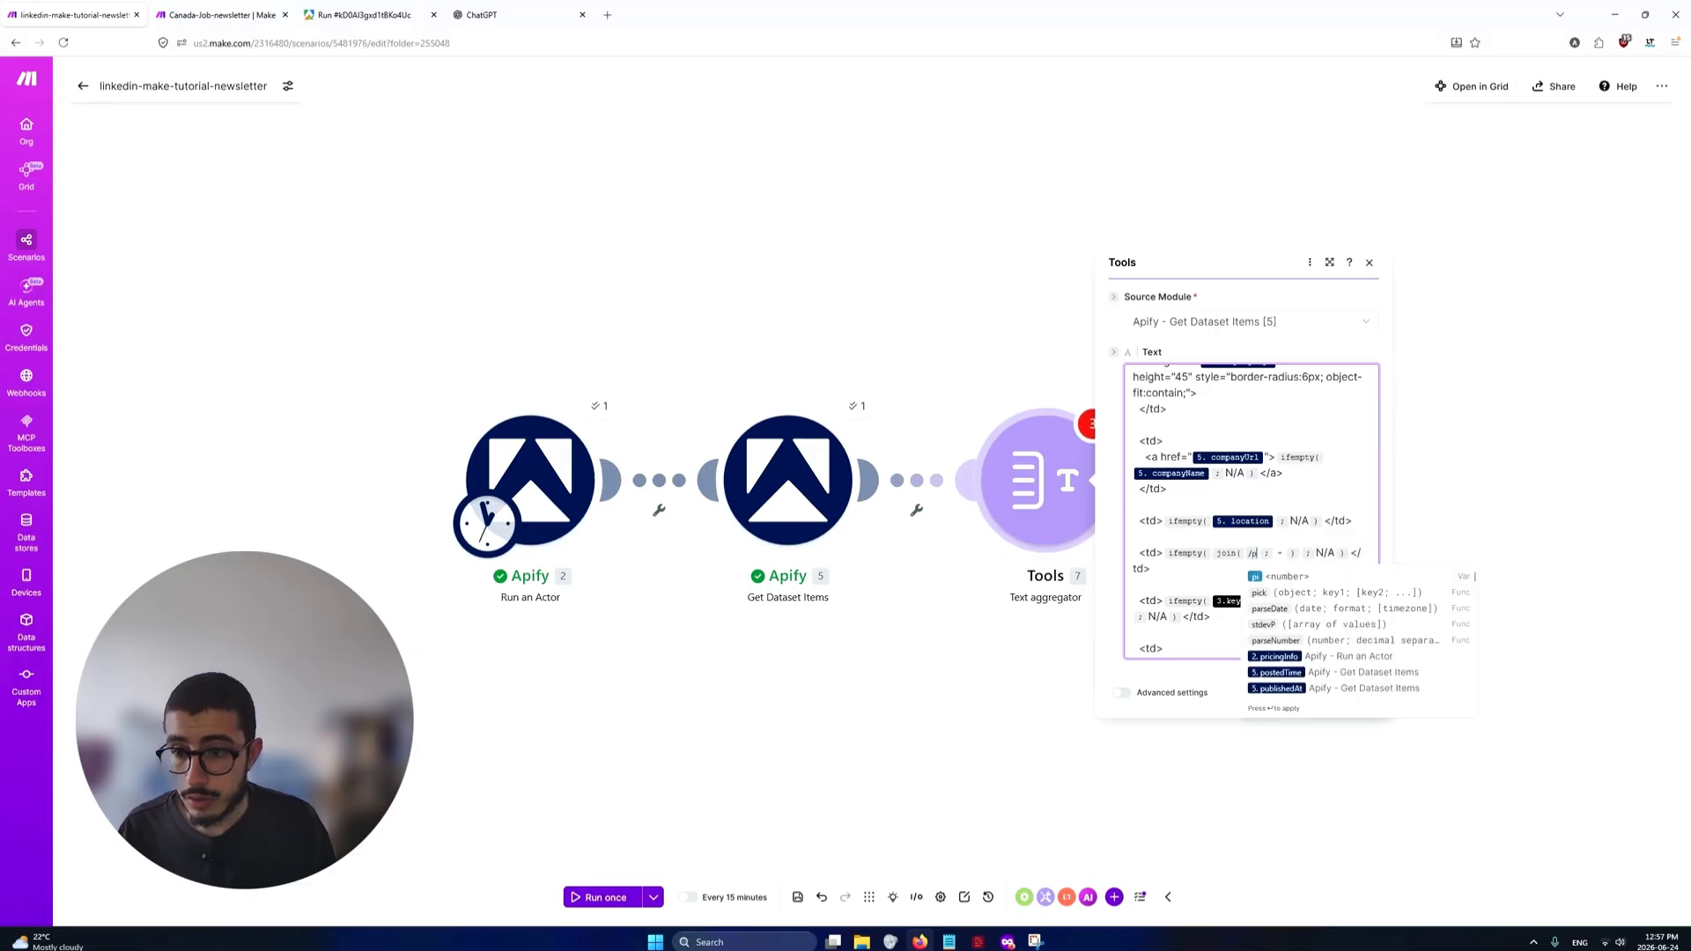
Check the salary field in the Apify run output, then insert salaryInfo[] from Apify - Get Dataset Items [5] into the pricing cell's join function
{"action": "key", "text": "ctrl+Tab"}
{"action": "key", "text": "ctrl+Tab"}
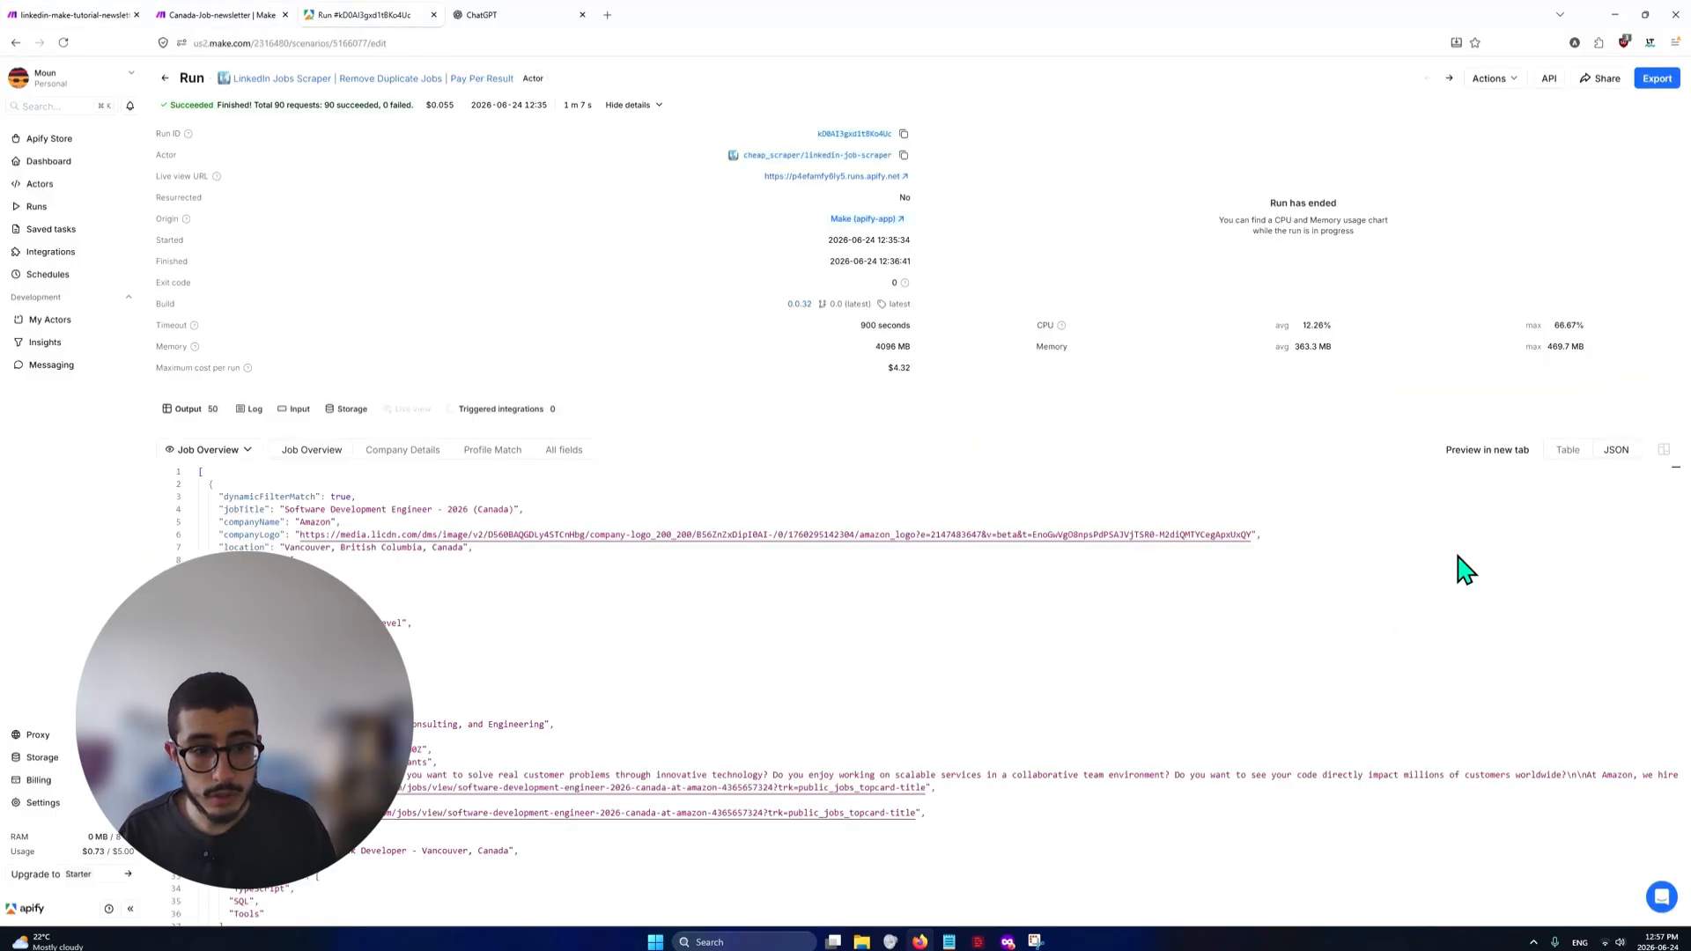
{"action": "key", "text": "ctrl+shift+Tab"}
{"action": "key", "text": "ctrl+shift+Tab"}
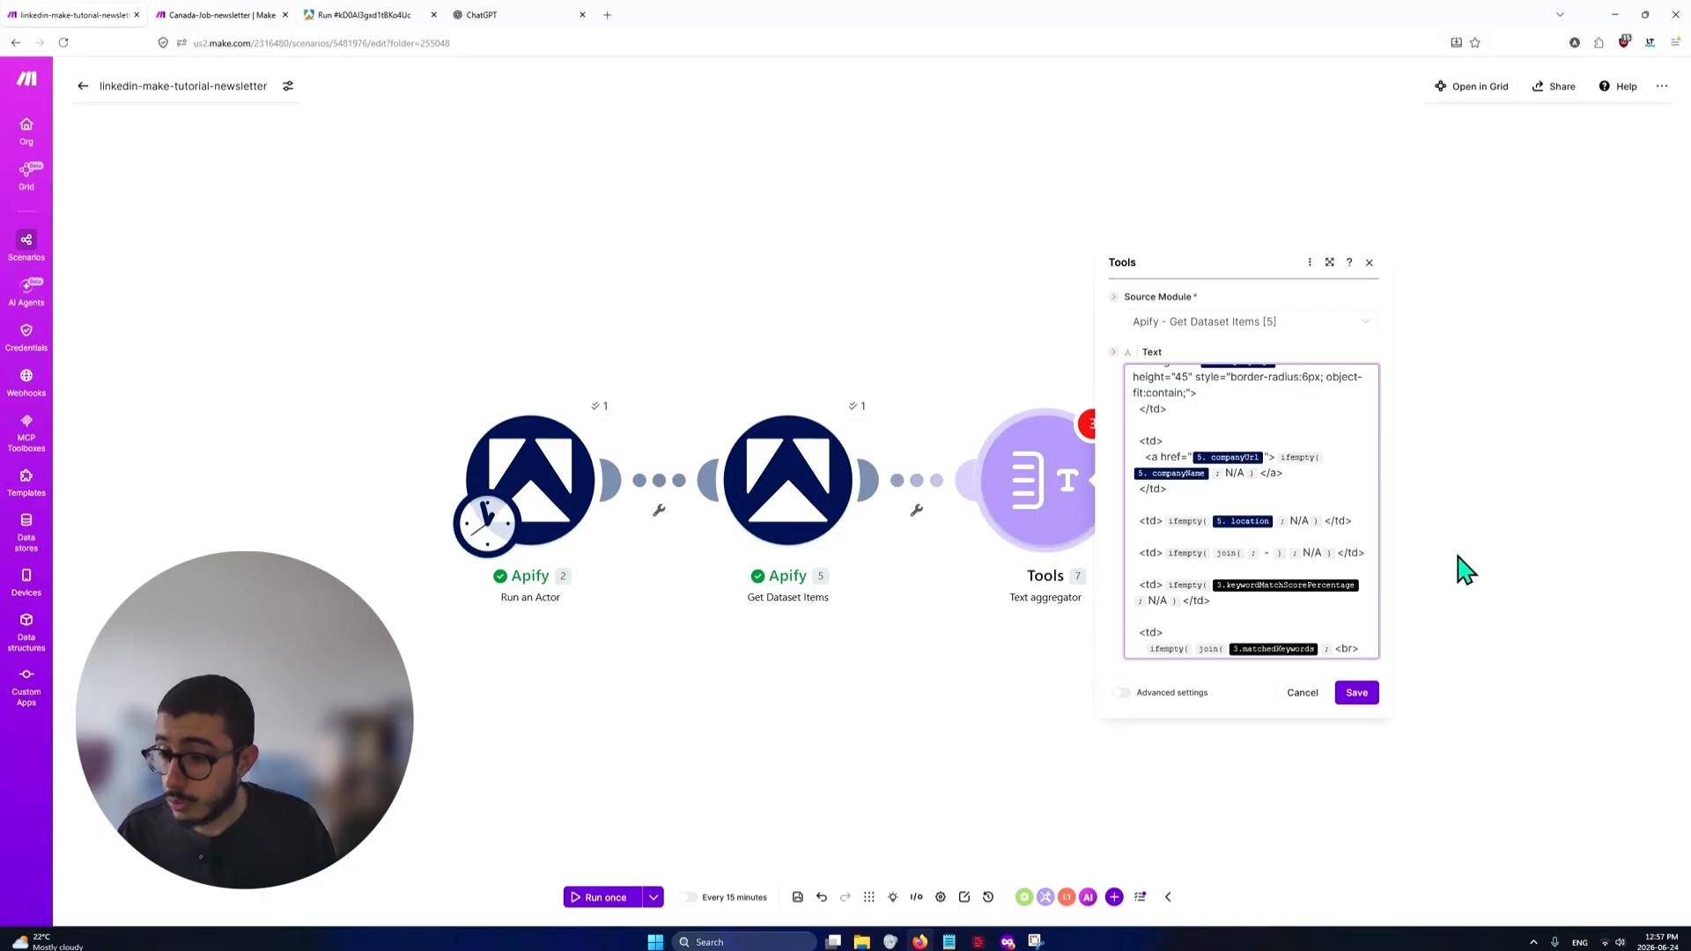
{"action": "type", "text": "/salar"}
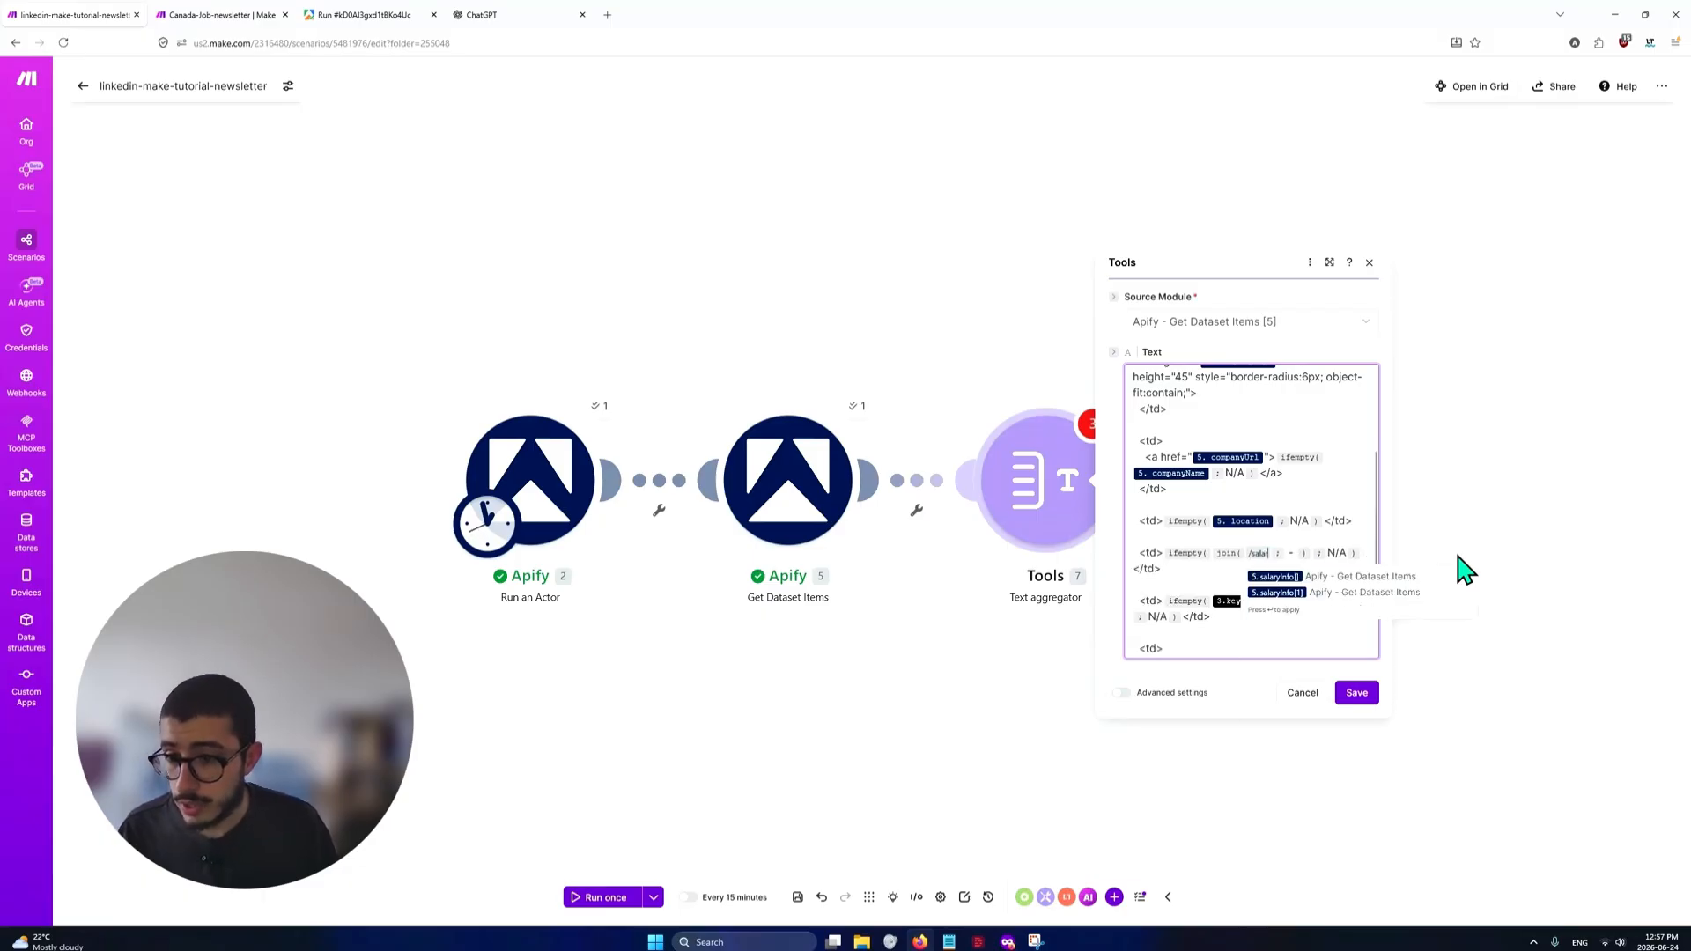
{"action": "key", "text": "Return"}
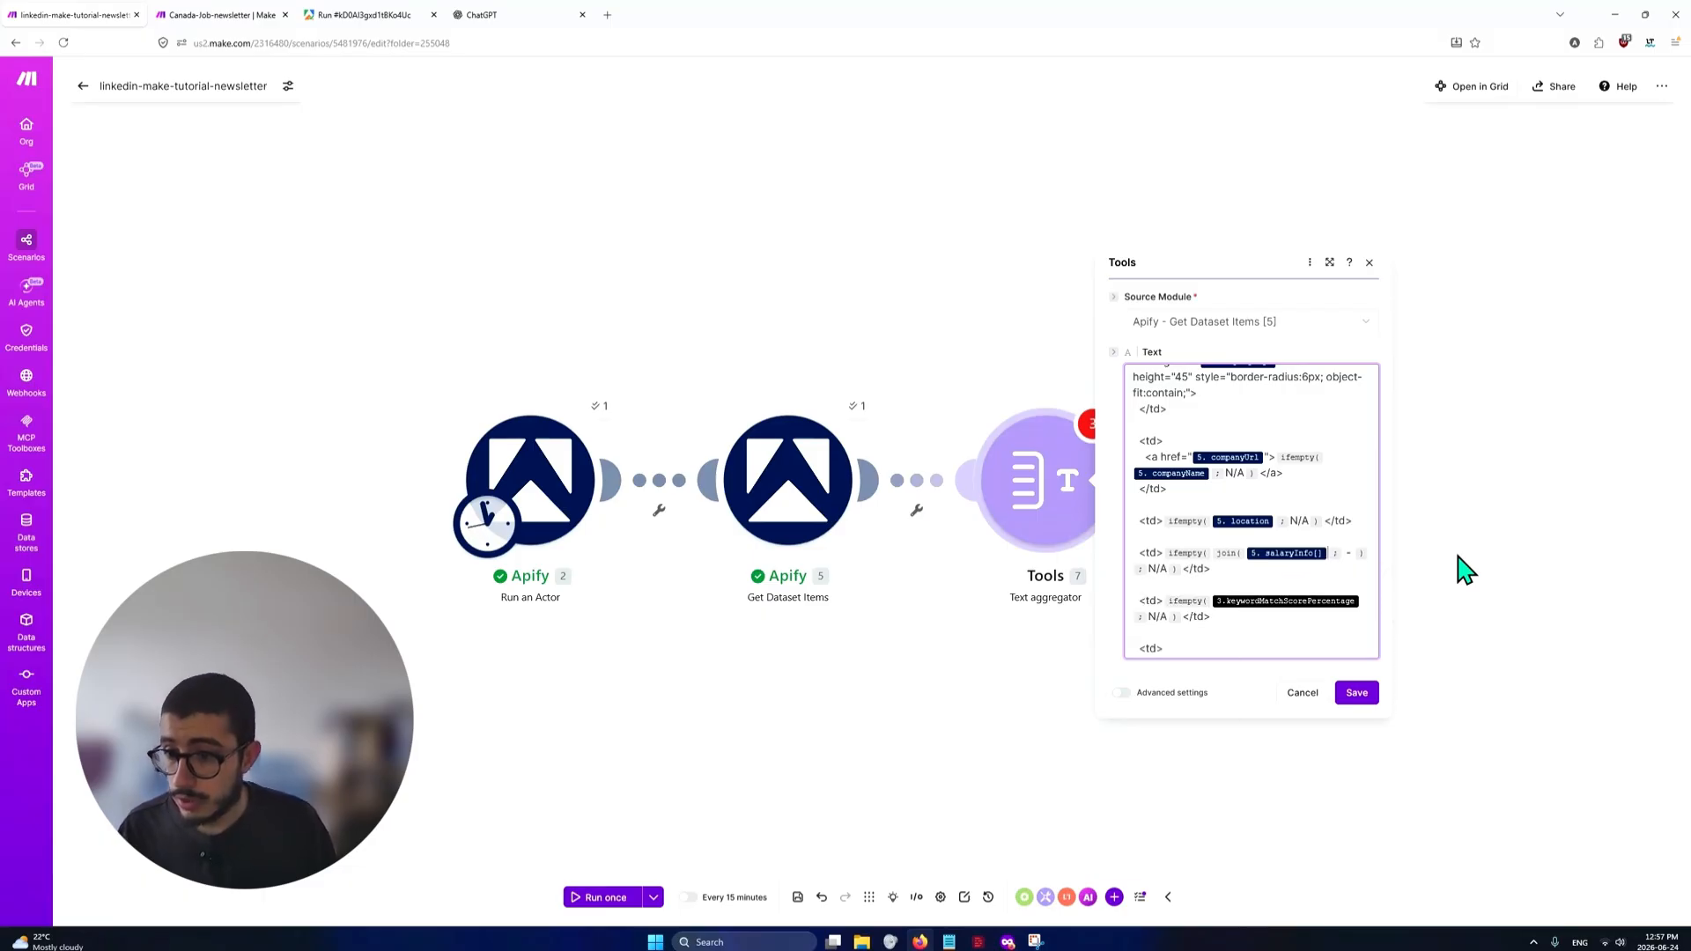
{"action": "left_click", "coordinate": [1250, 578]}
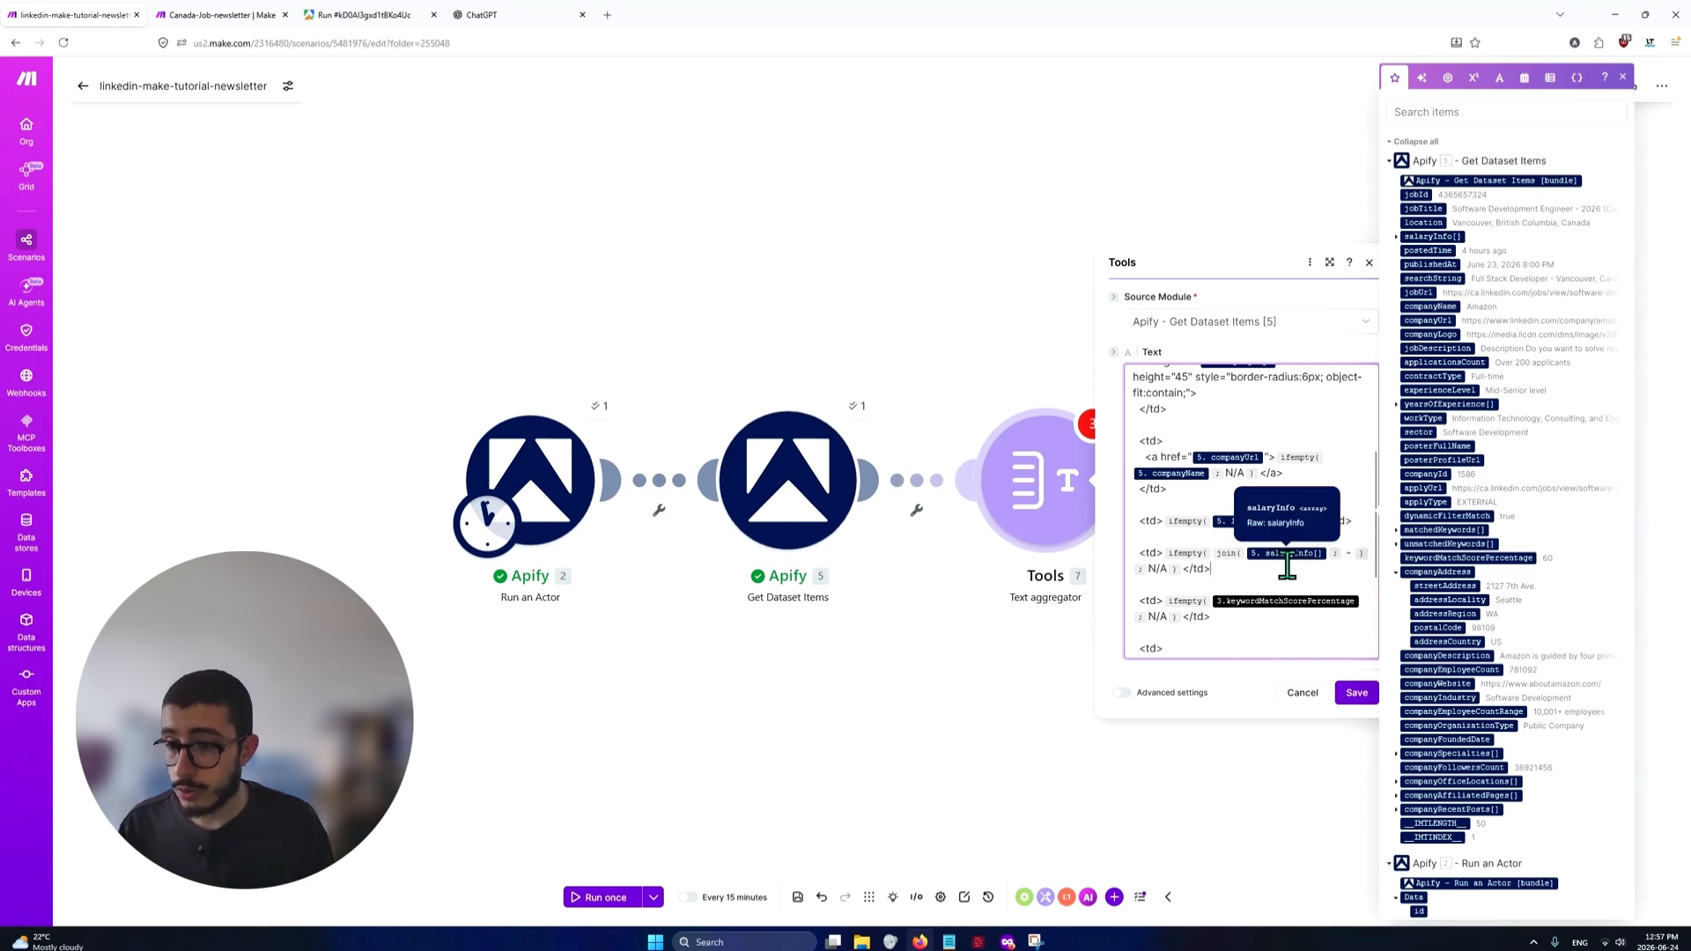
Check the first job's keyword match score percentage in the Apify run output
{"action": "scroll", "coordinate": [1232, 579], "scroll_direction": "down", "scroll_amount": 1}
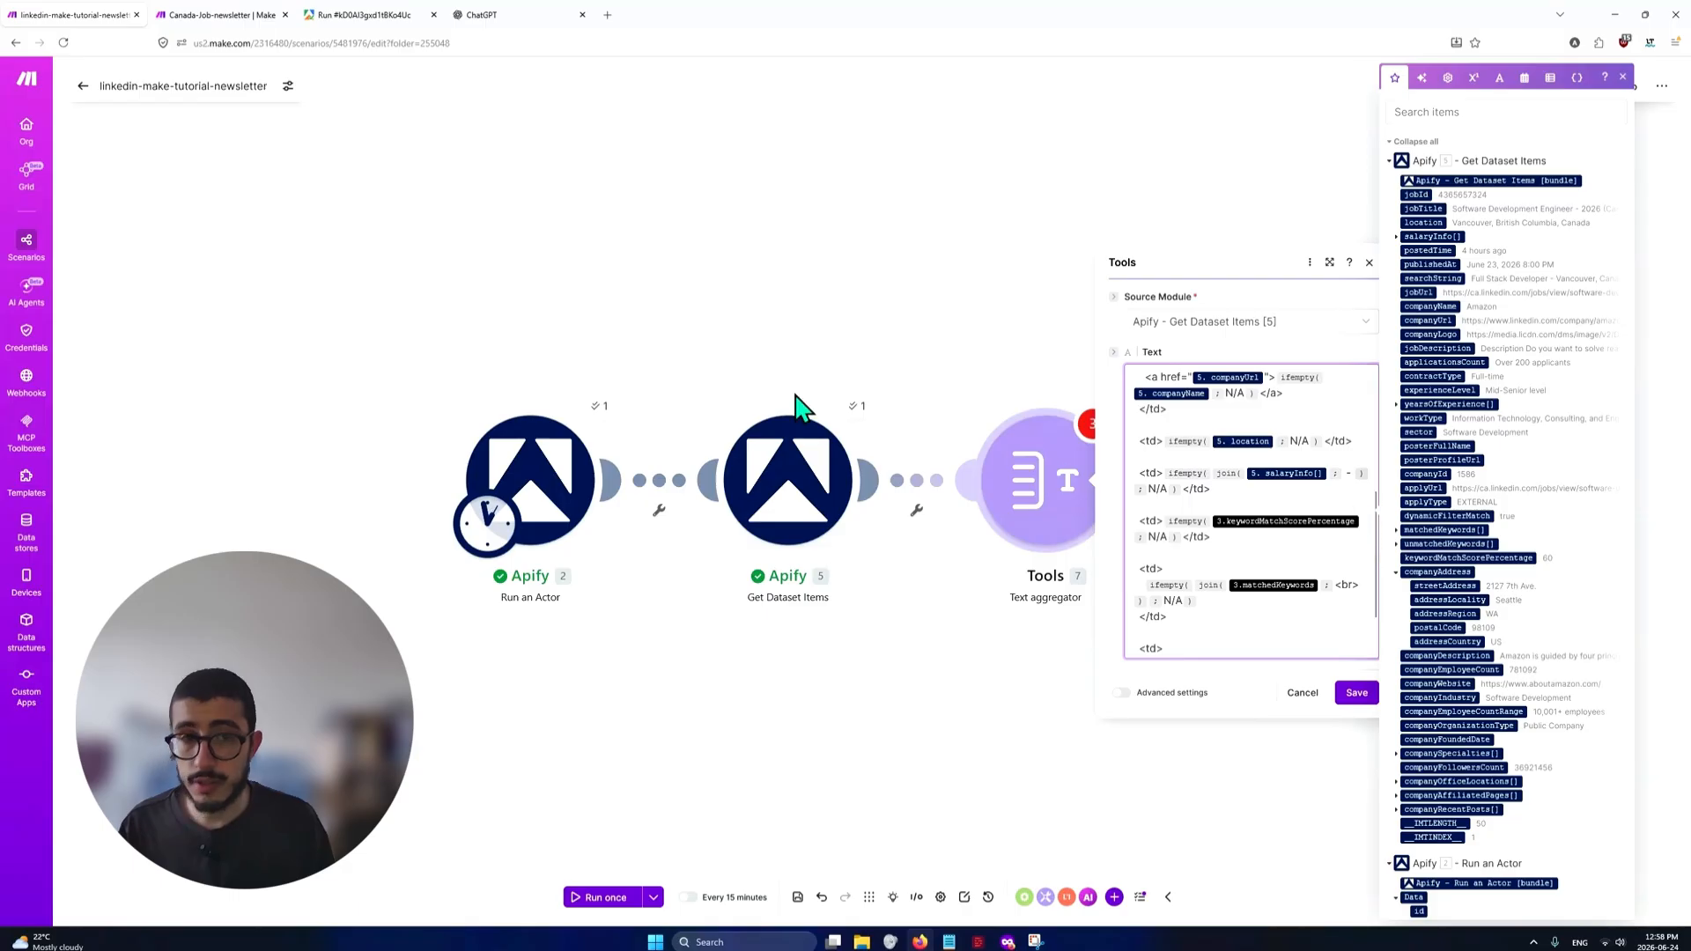
{"action": "left_click", "coordinate": [370, 14]}
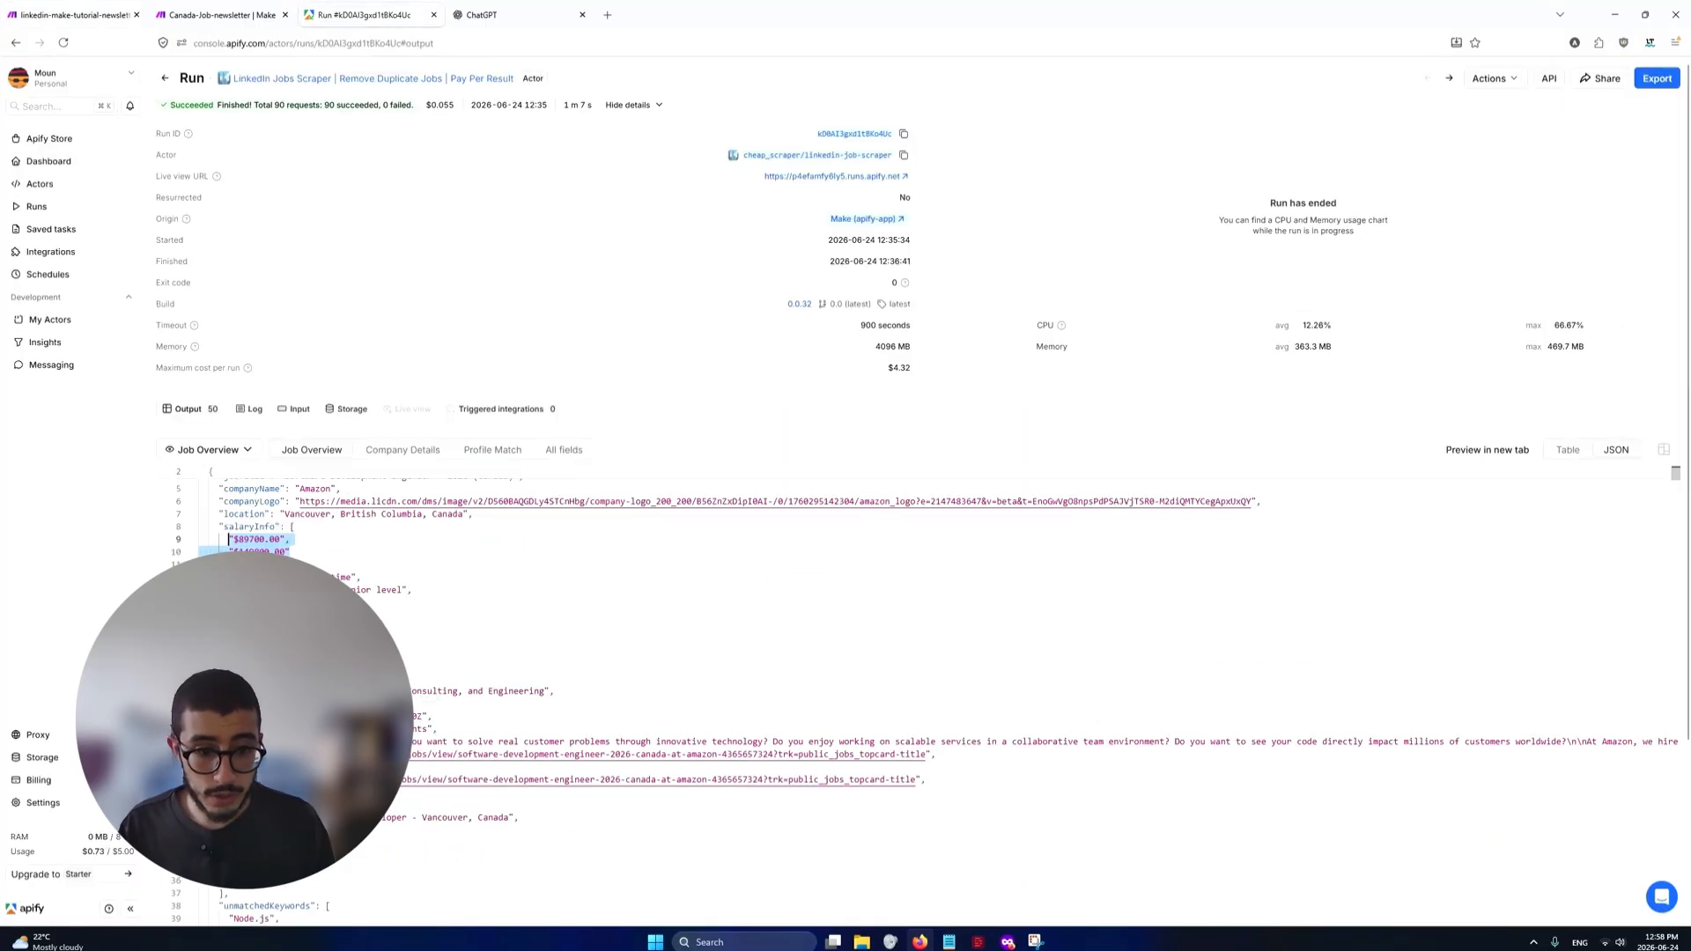
{"action": "scroll", "coordinate": [429, 710], "scroll_direction": "down", "scroll_amount": 3}
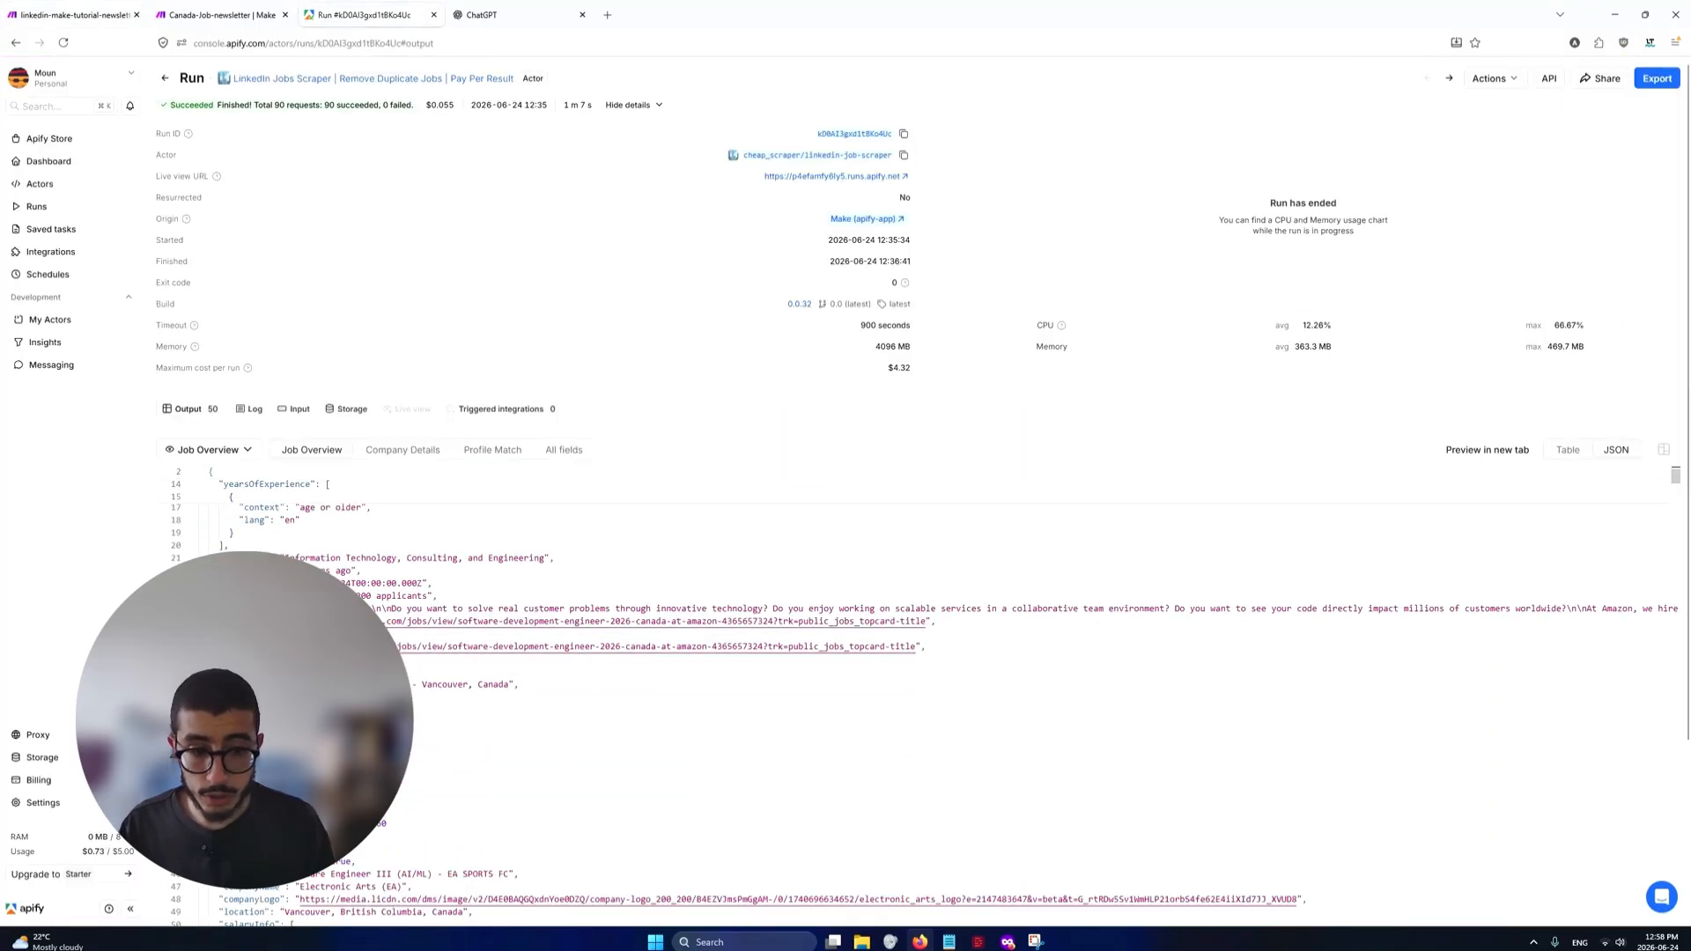
{"action": "left_click_drag", "start_coordinate": [374, 823], "coordinate": [440, 825]}
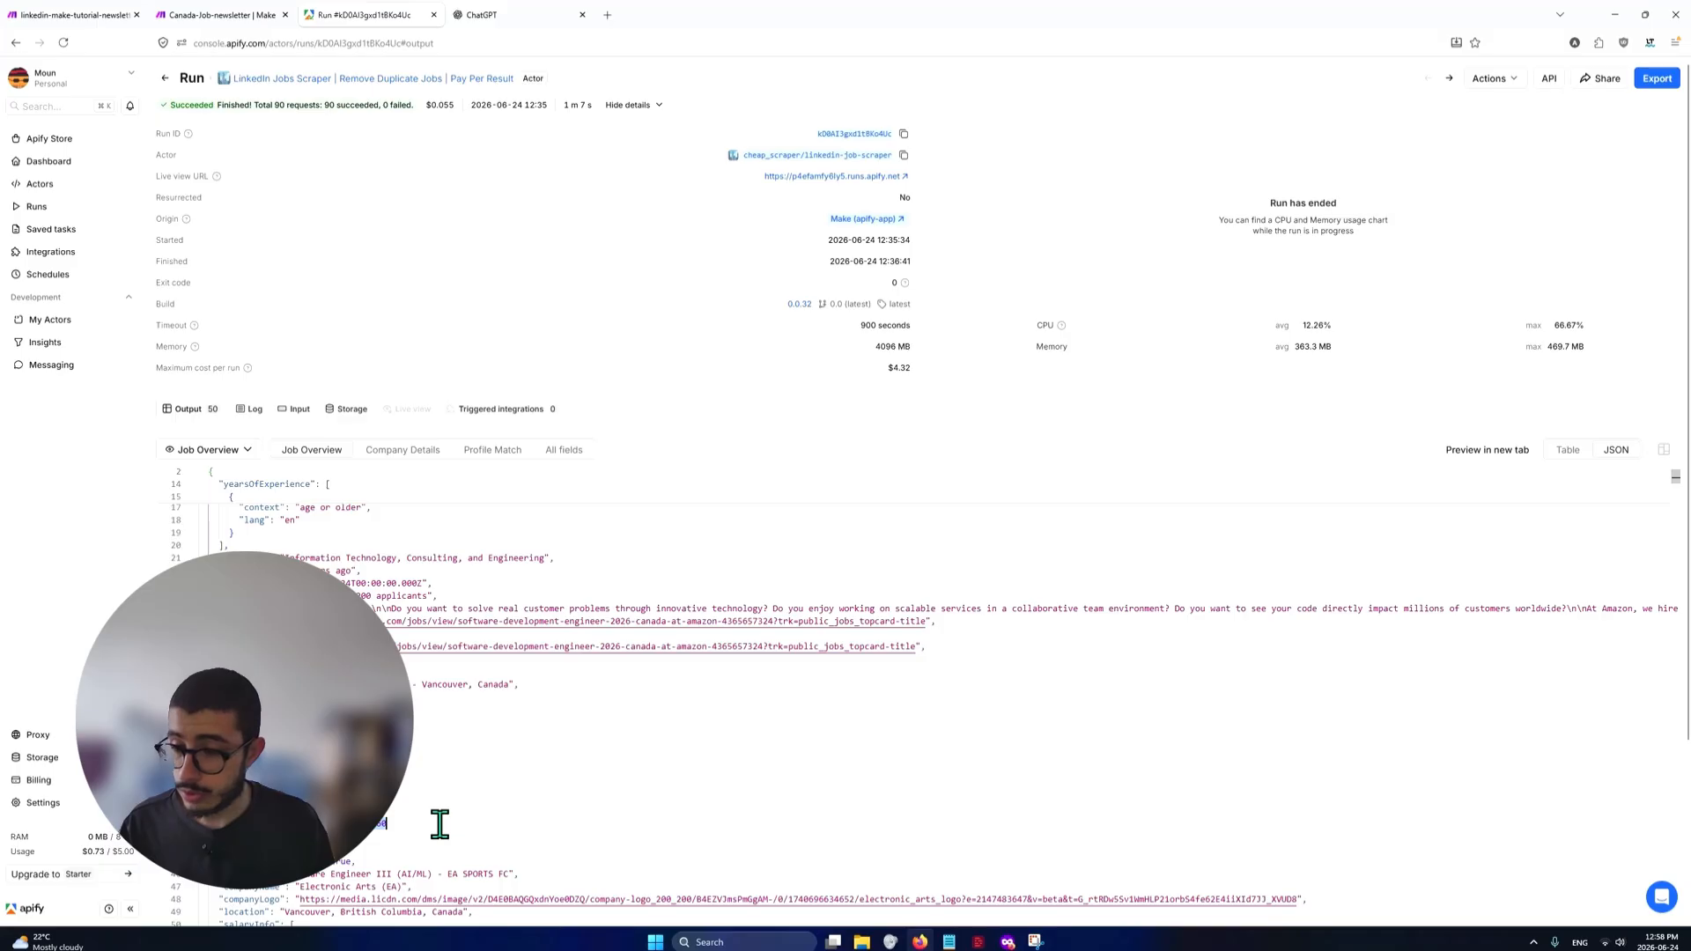
{"action": "left_click", "coordinate": [353, 811]}
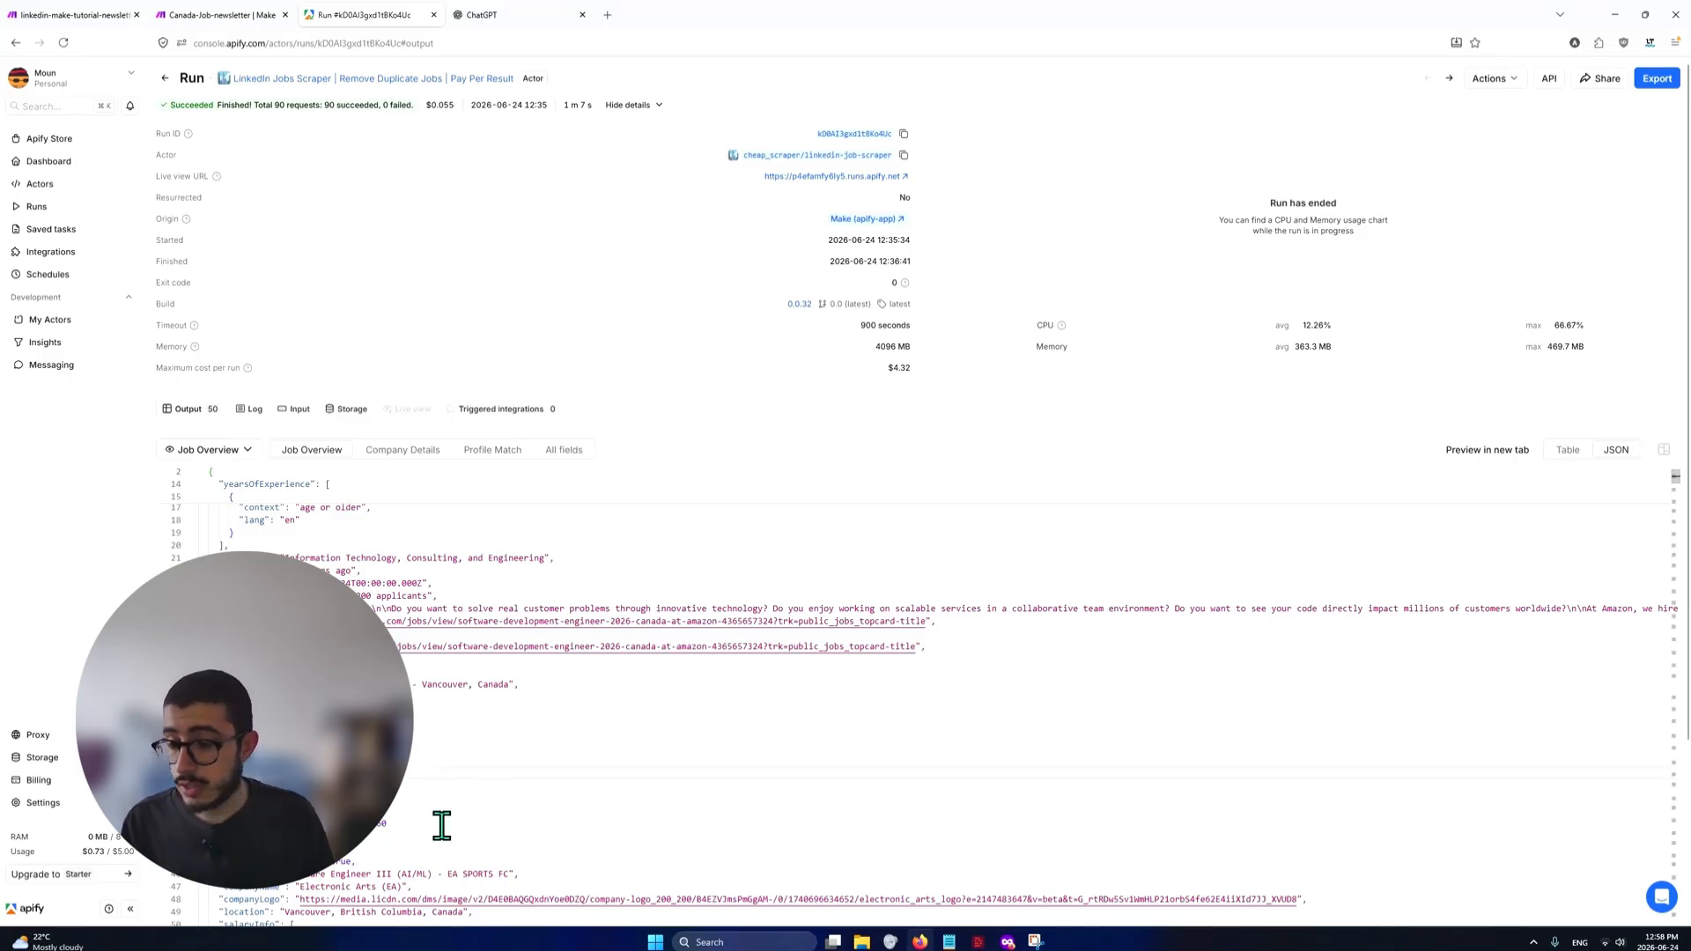
Back in the Make text aggregator, replace the unlinked keywordMatchScorePercentage variable with keywordMatchScorePercentage from Apify - Get Dataset Items [5]
{"action": "left_click", "coordinate": [8, 15]}
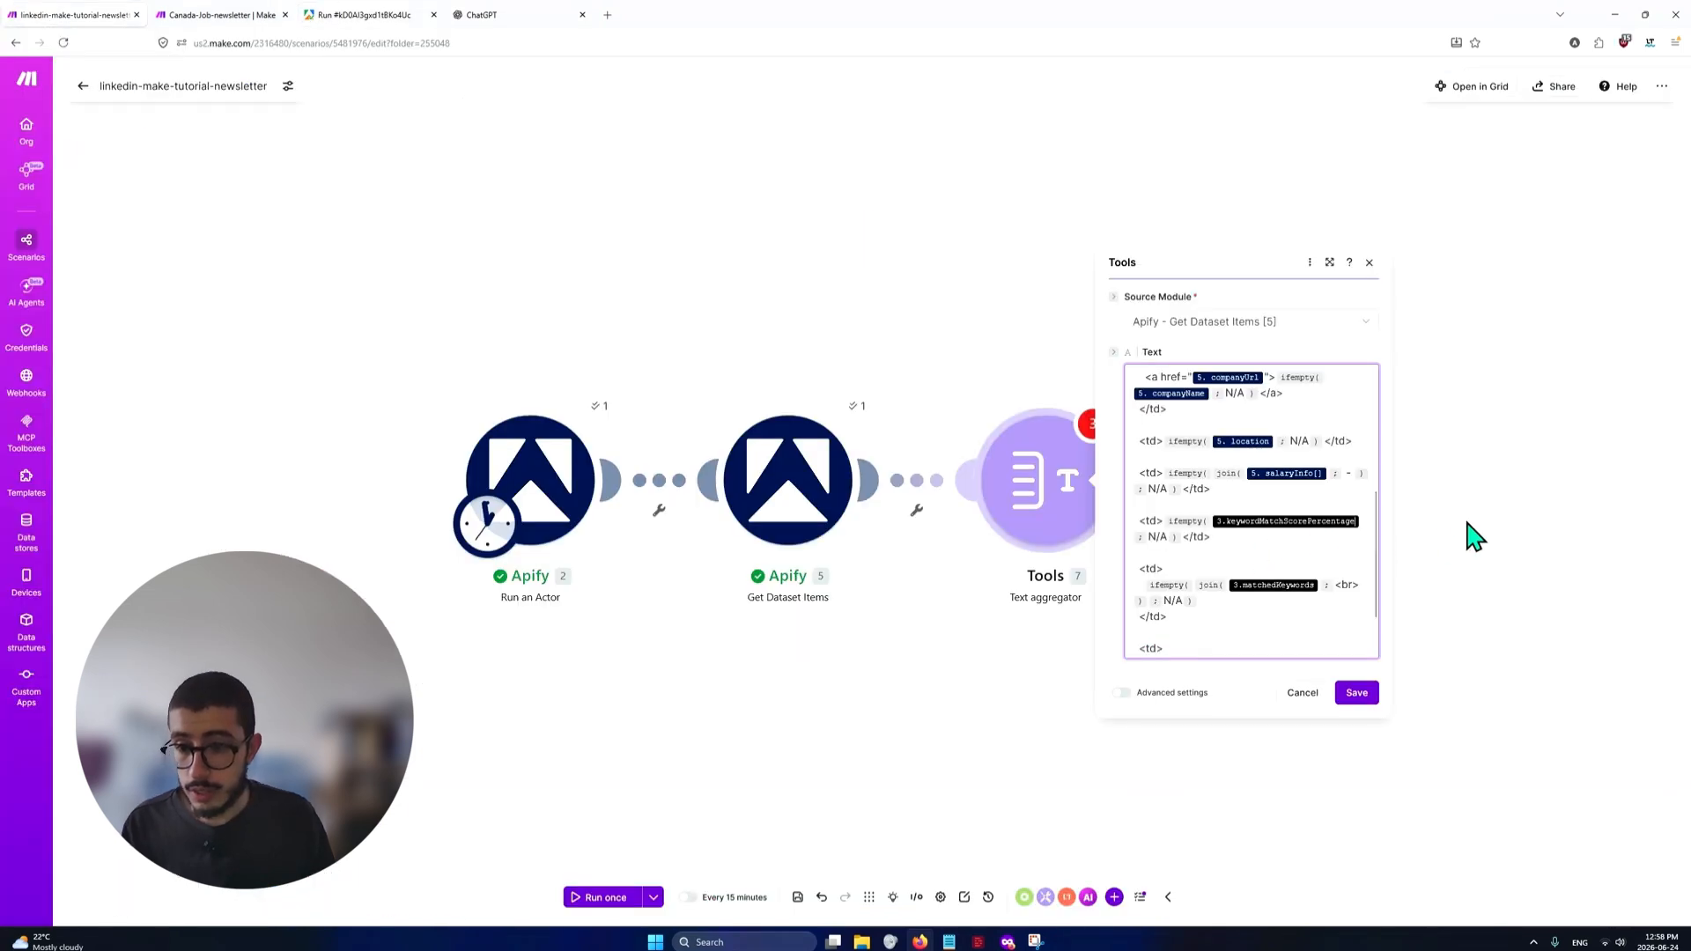
{"action": "left_click", "coordinate": [1365, 521]}
{"action": "key", "text": "BackSpace"}
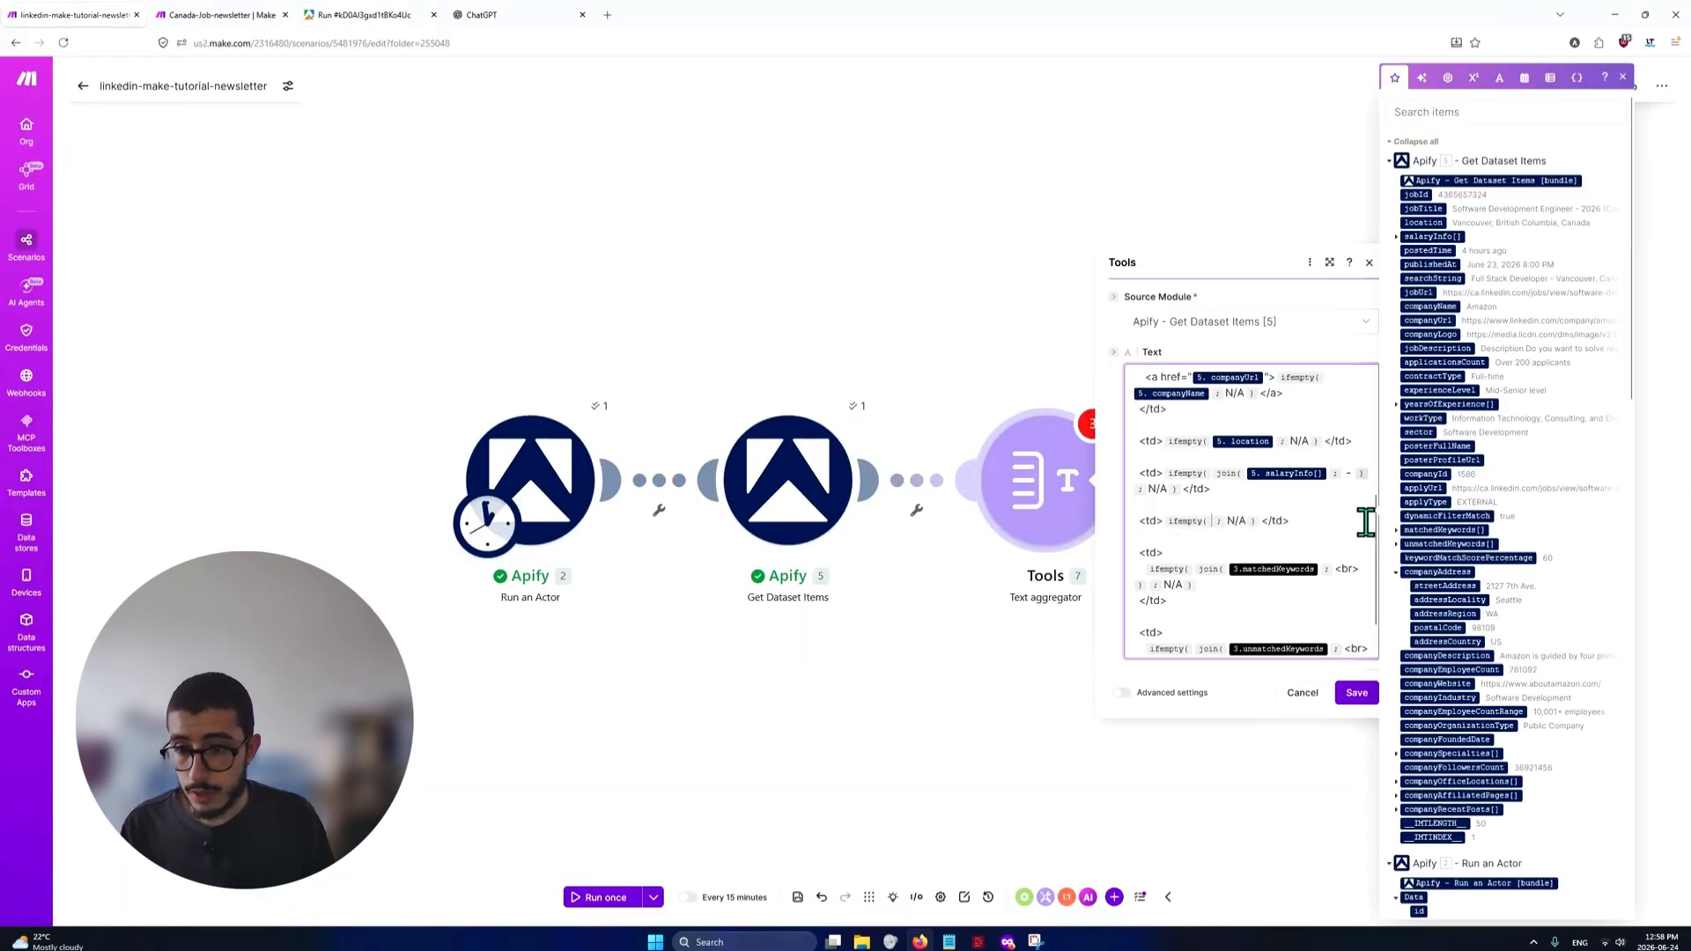
{"action": "type", "text": "/keywor"}
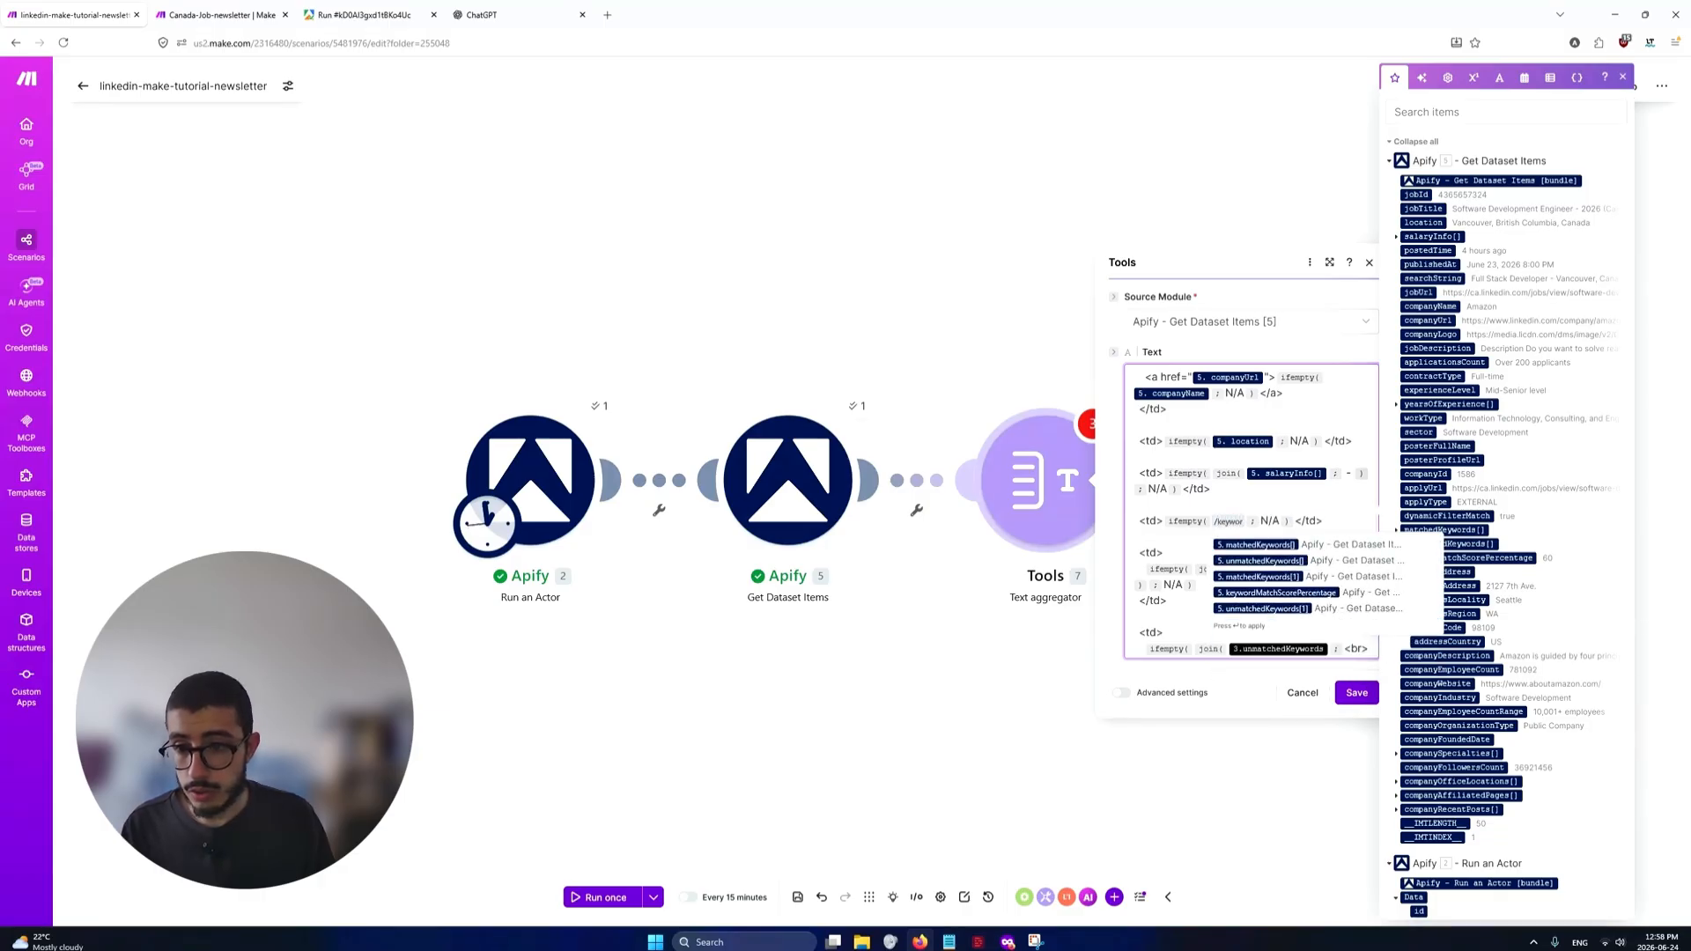
{"action": "key", "text": "Down"}
{"action": "key", "text": "Down"}
{"action": "key", "text": "Down"}
{"action": "key", "text": "Return"}
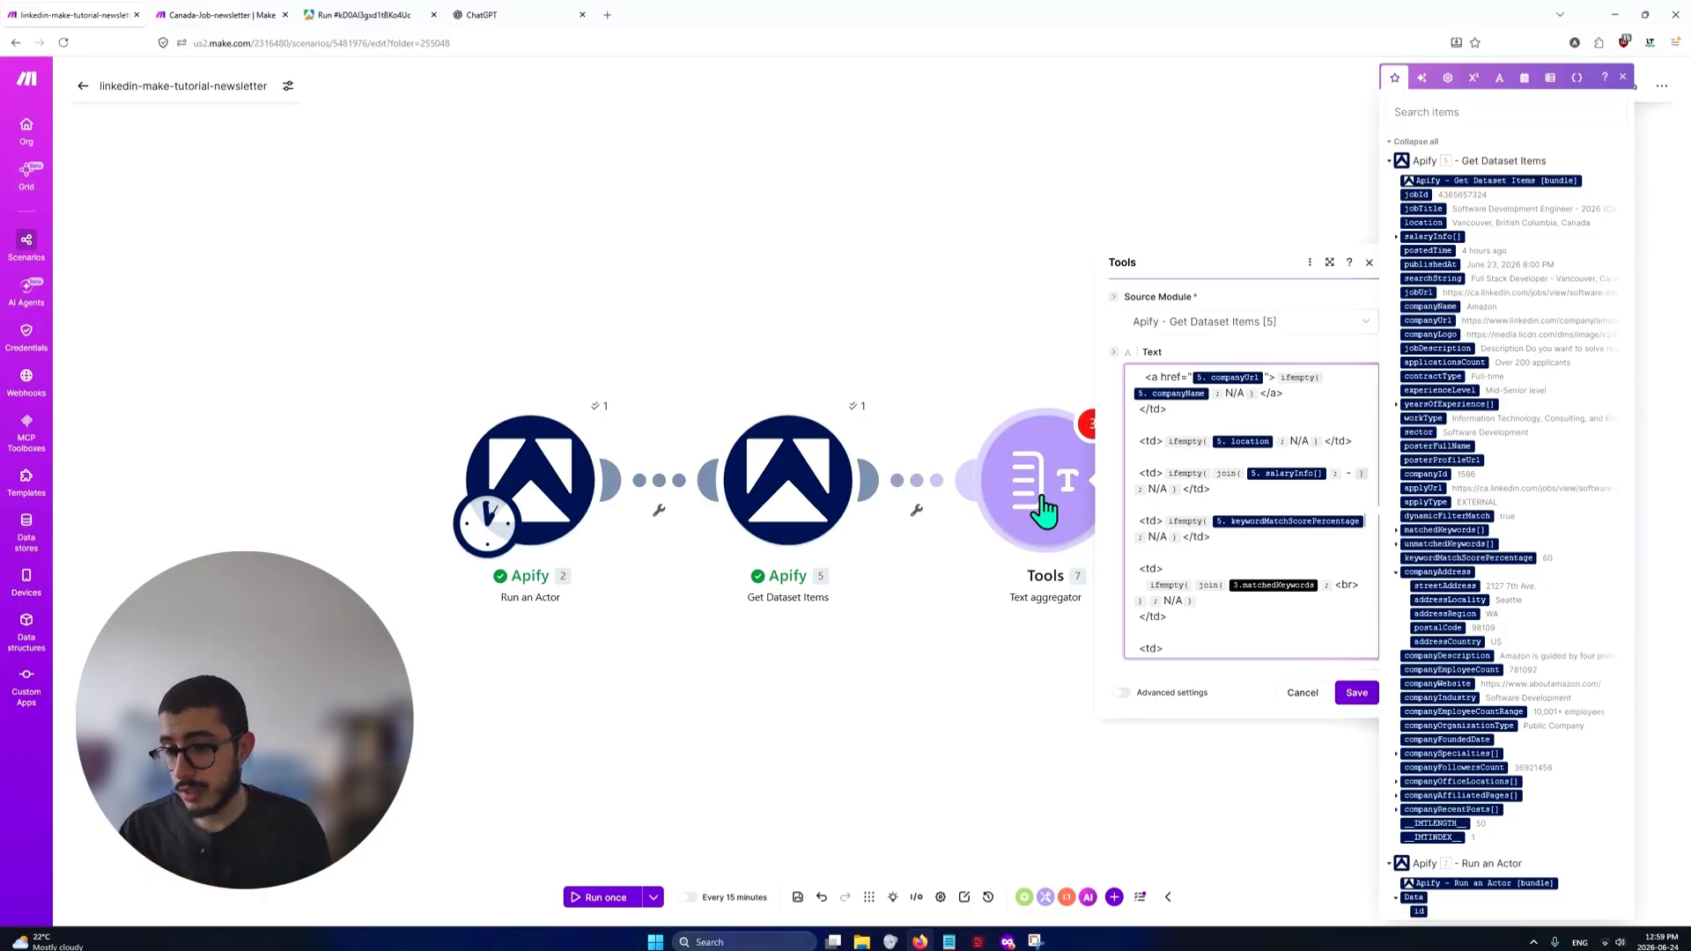
Replace the unlinked matchedKeywords variable inside the join function with matchedKeywords[] from Apify - Get Dataset Items [5]
{"action": "scroll", "coordinate": [1245, 588], "scroll_direction": "down", "scroll_amount": 1}
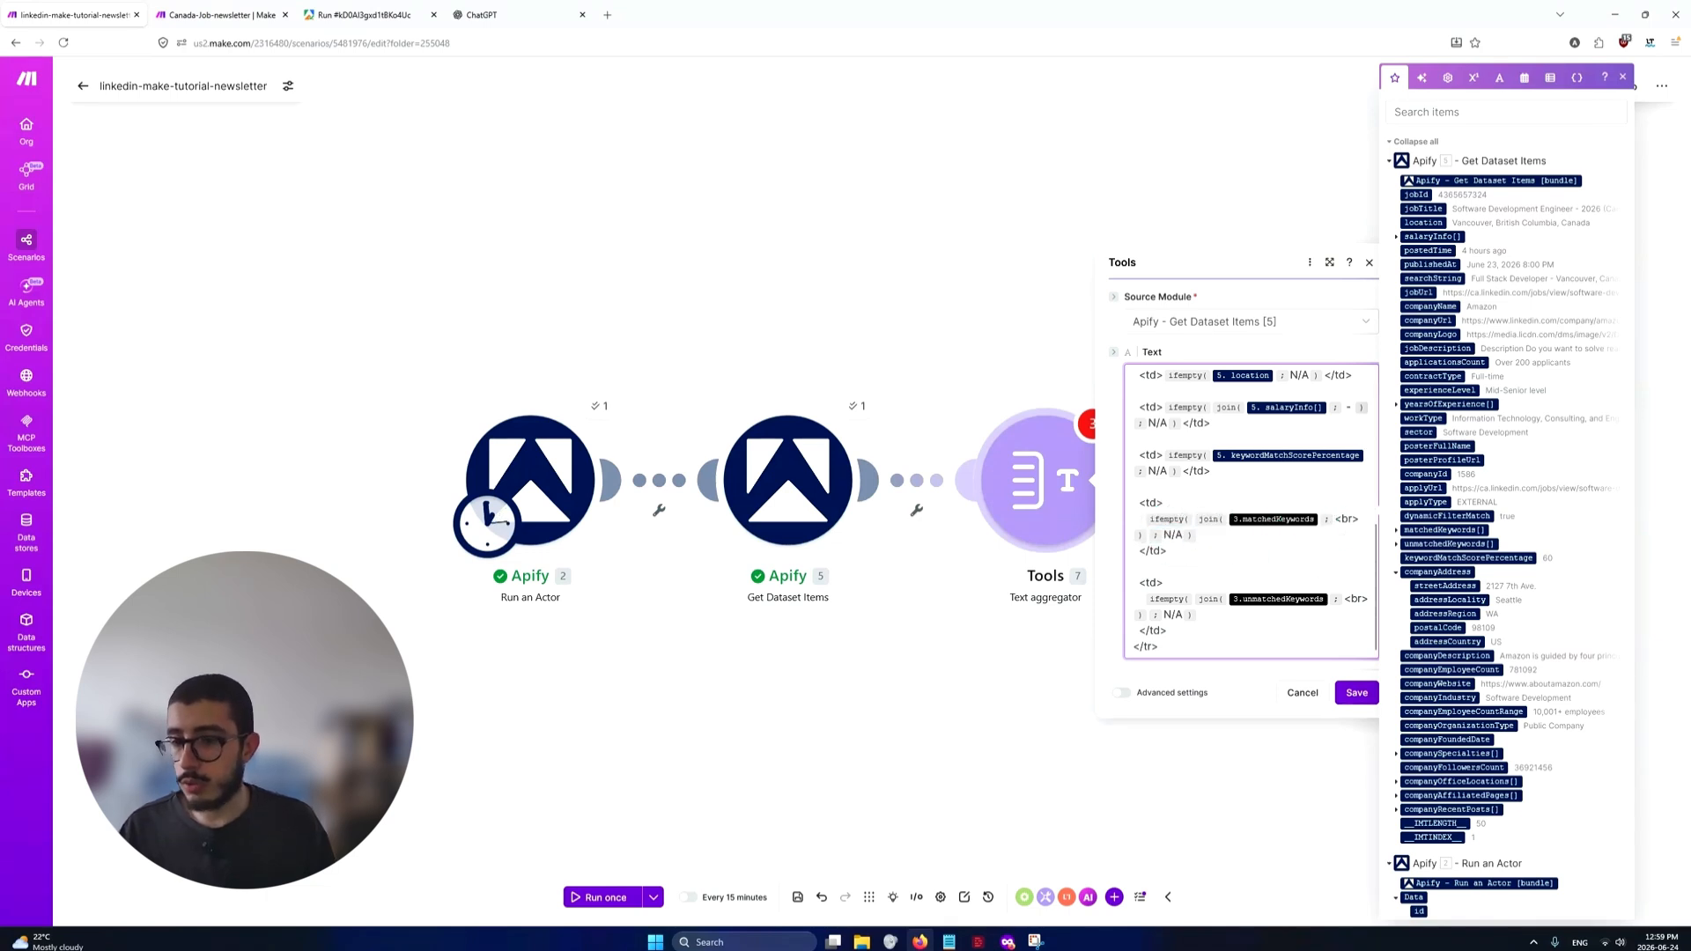
{"action": "key", "text": "BackSpace"}
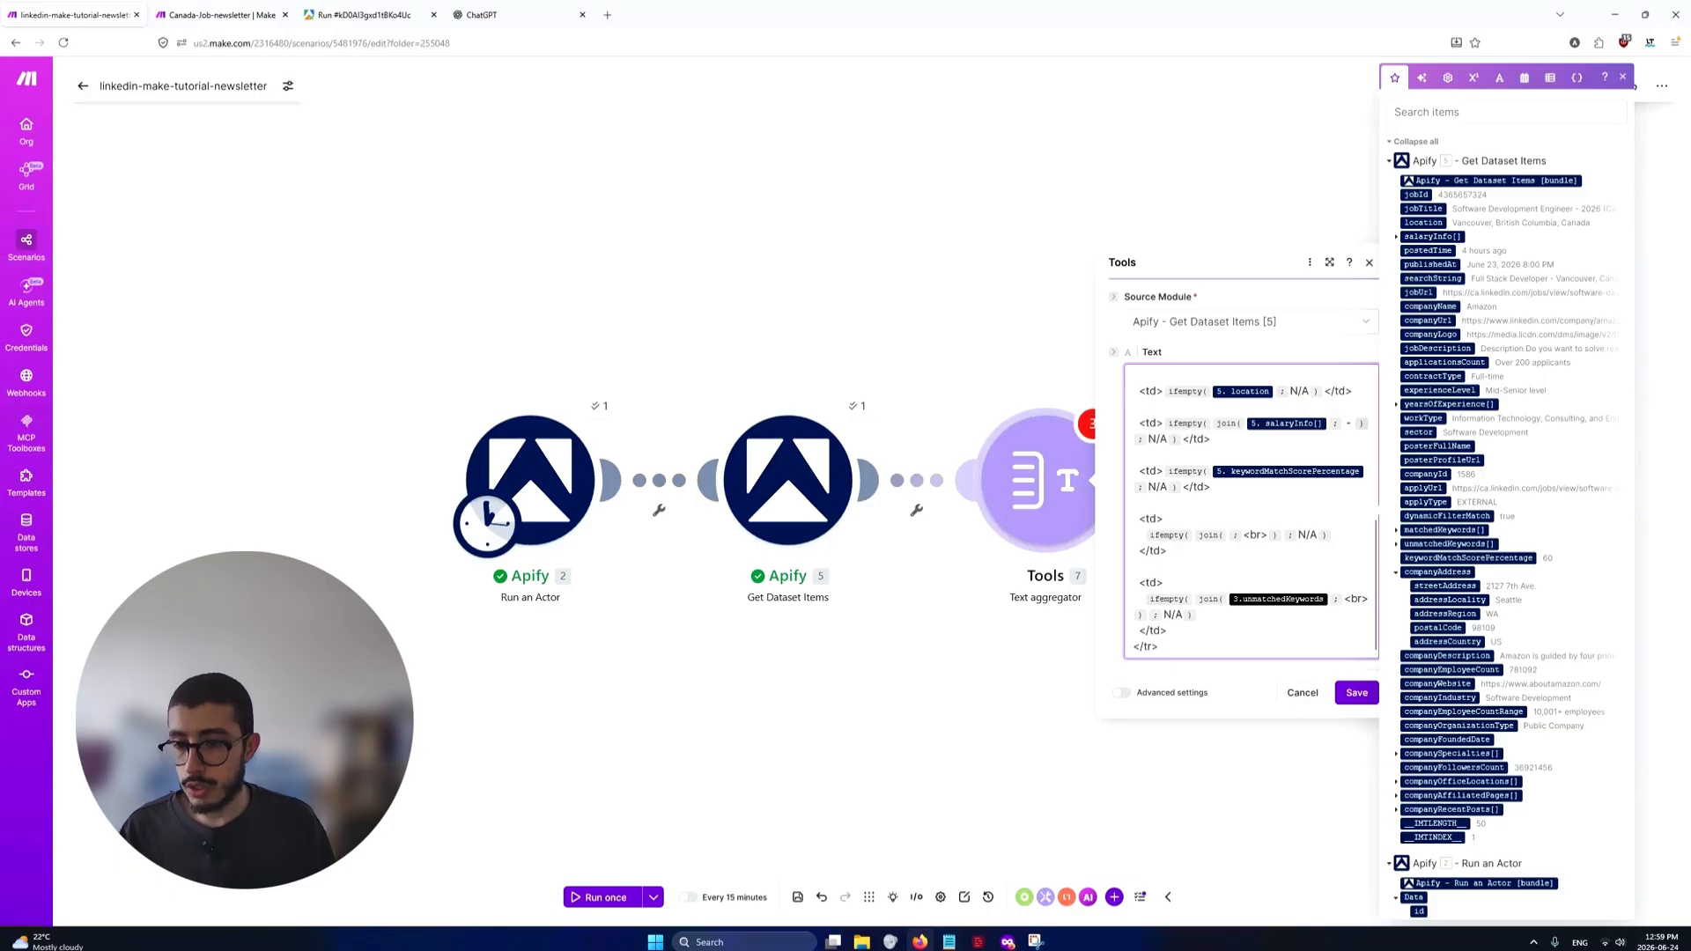
{"action": "type", "text": "/matched"}
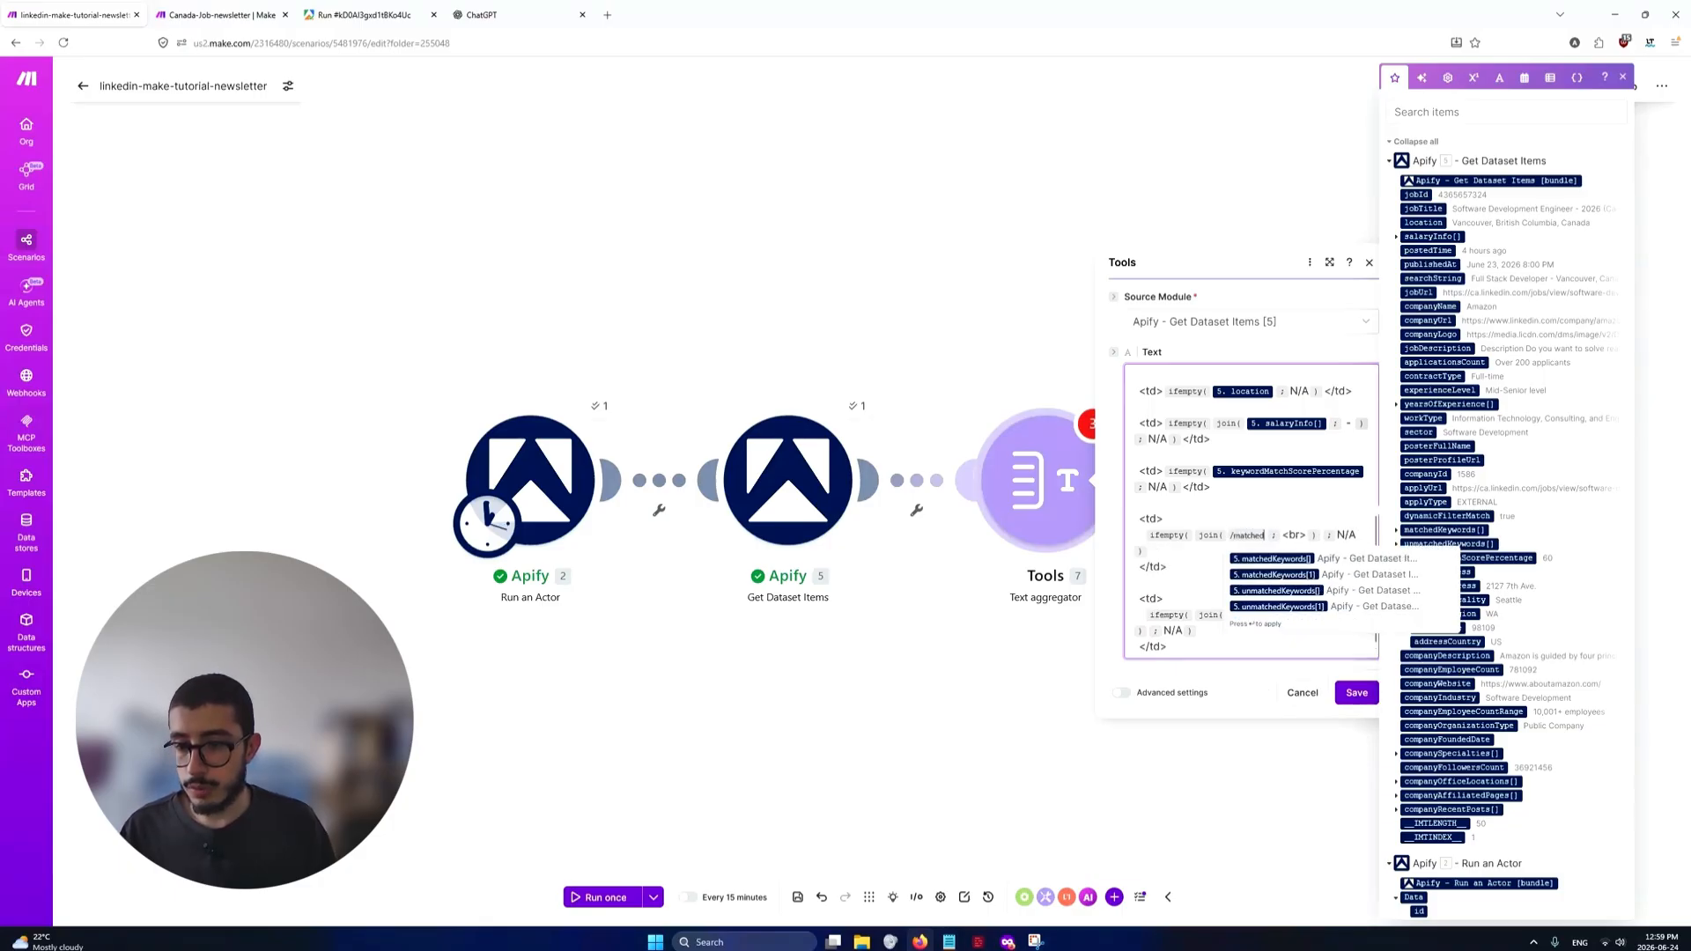
{"action": "key", "text": "Return"}
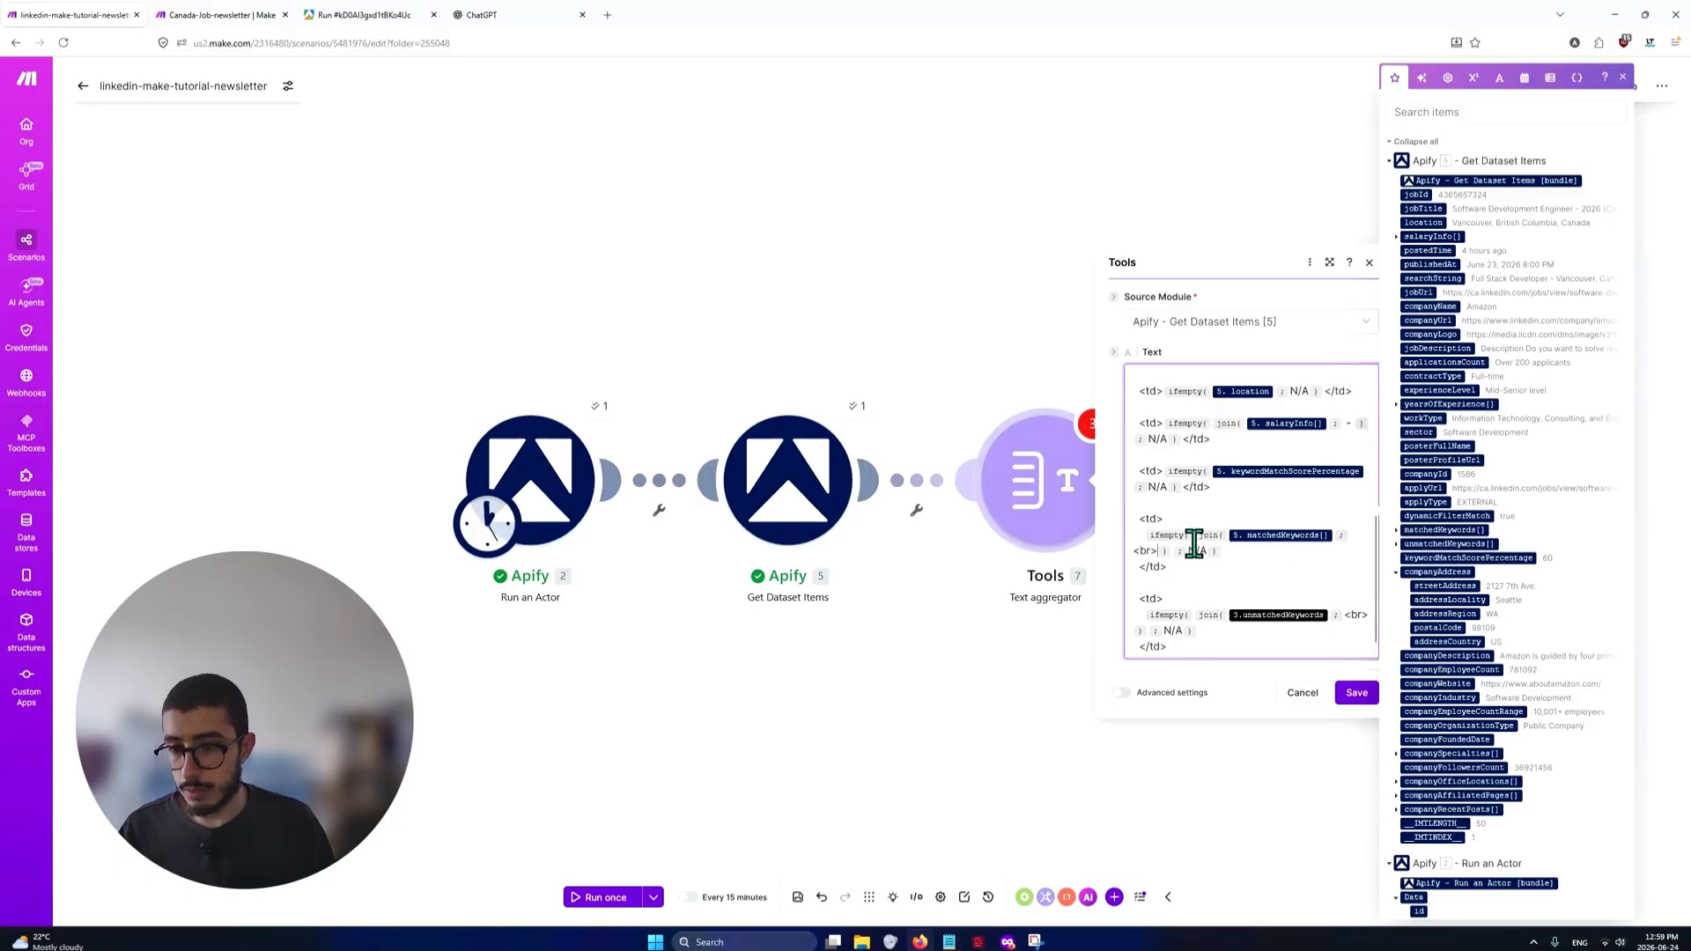
Compare the matched keywords cell's join function and <br> separator with the sample table's Matched Keywords column and the Apify run output
{"action": "scroll", "coordinate": [1193, 547], "scroll_direction": "up", "scroll_amount": 2}
{"action": "scroll", "coordinate": [1229, 552], "scroll_direction": "down", "scroll_amount": 2}
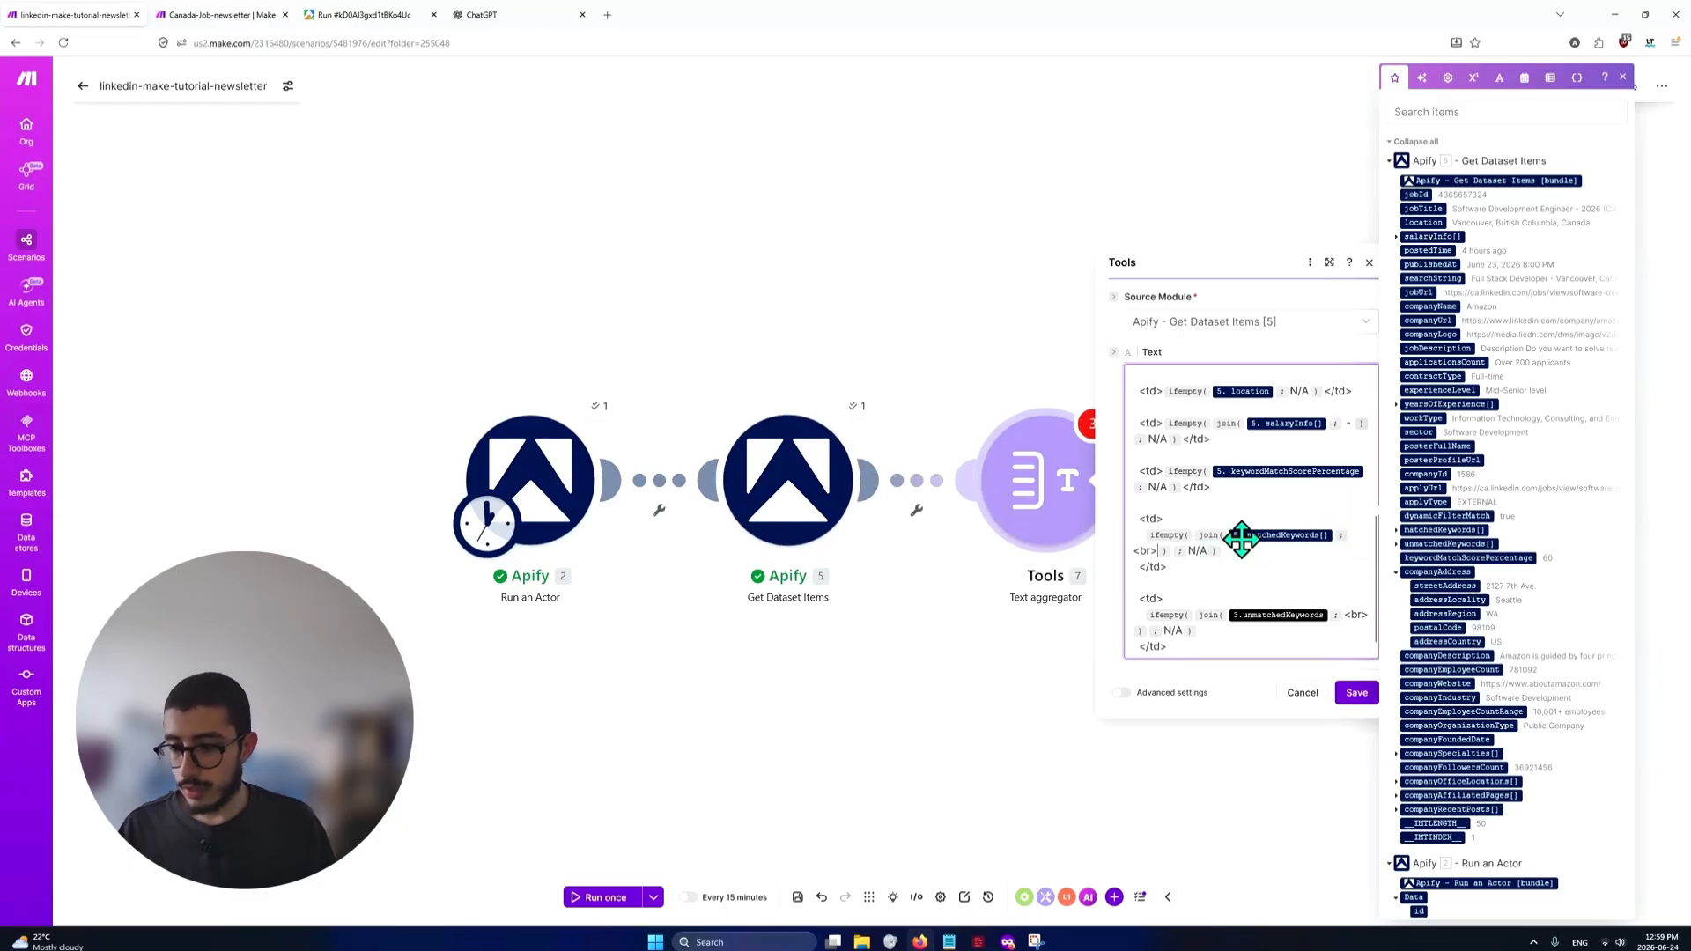
{"action": "key", "text": "alt+Tab"}
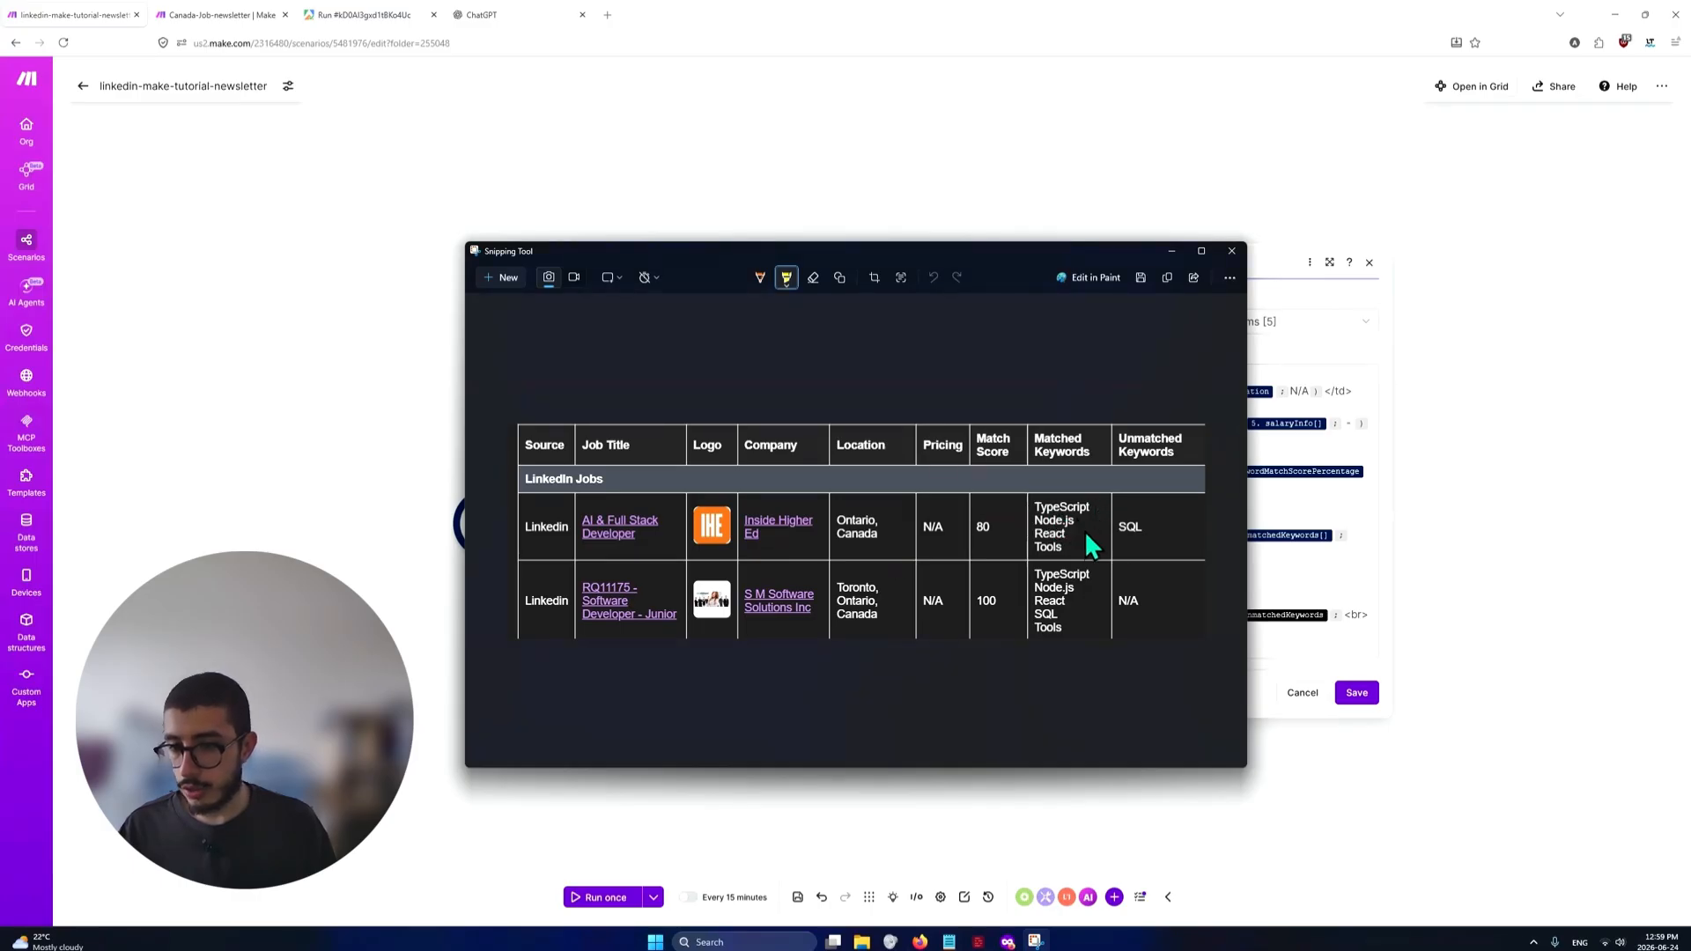
{"action": "key", "text": "alt+Tab"}
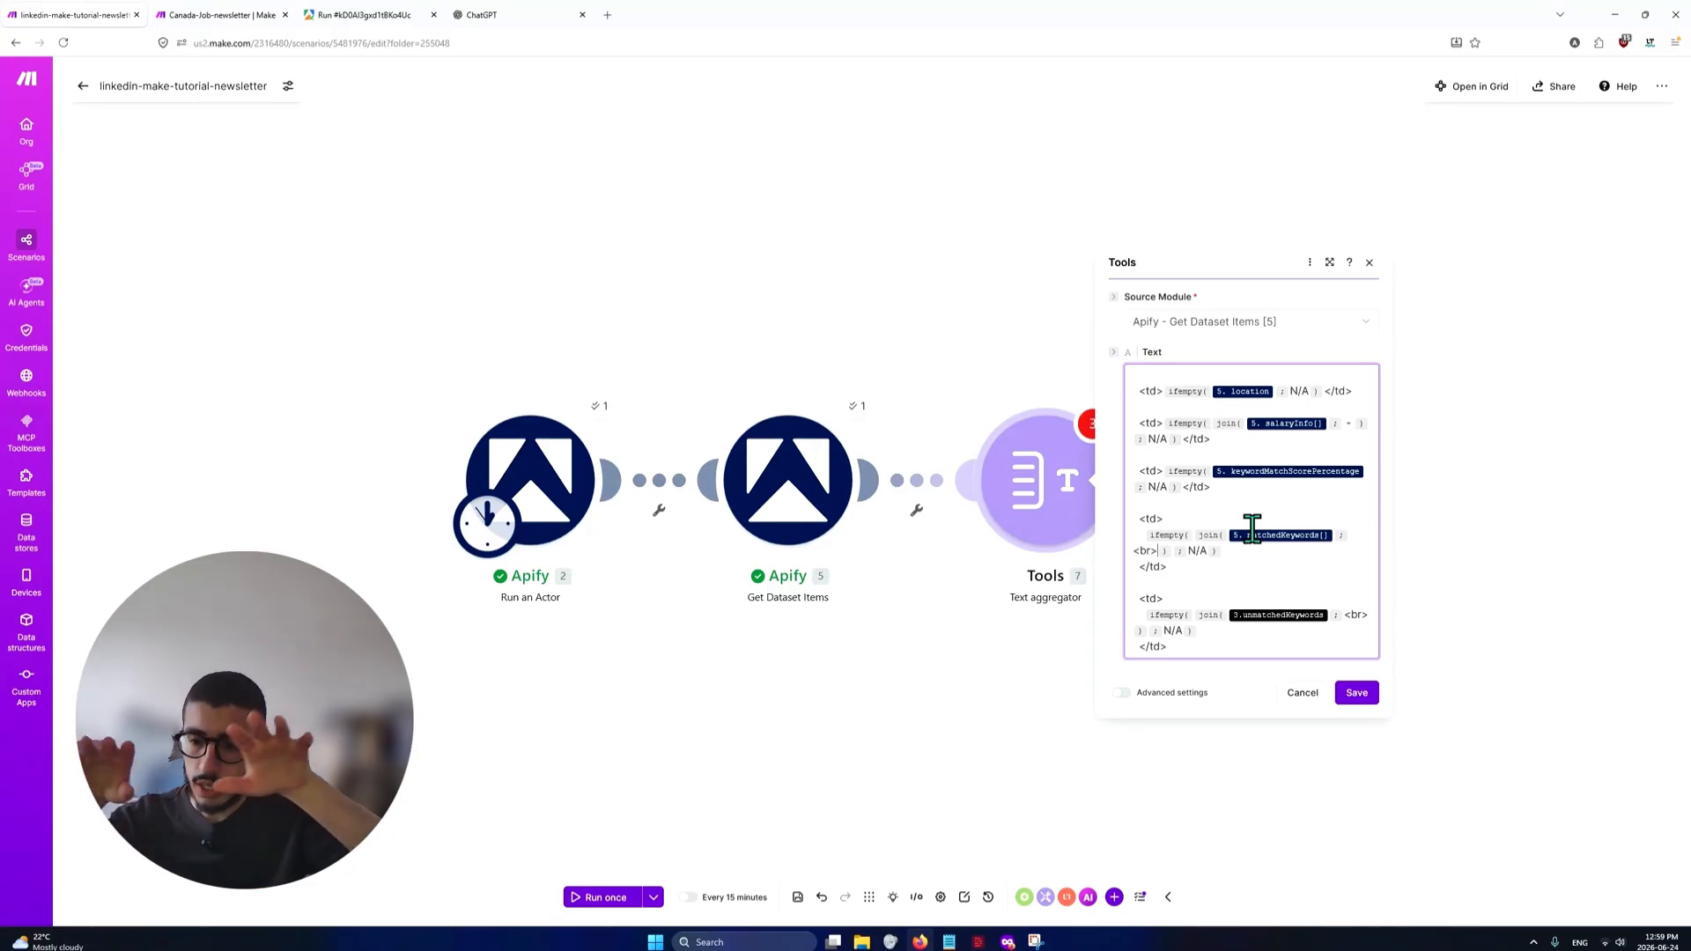
{"action": "left_click", "coordinate": [368, 15]}
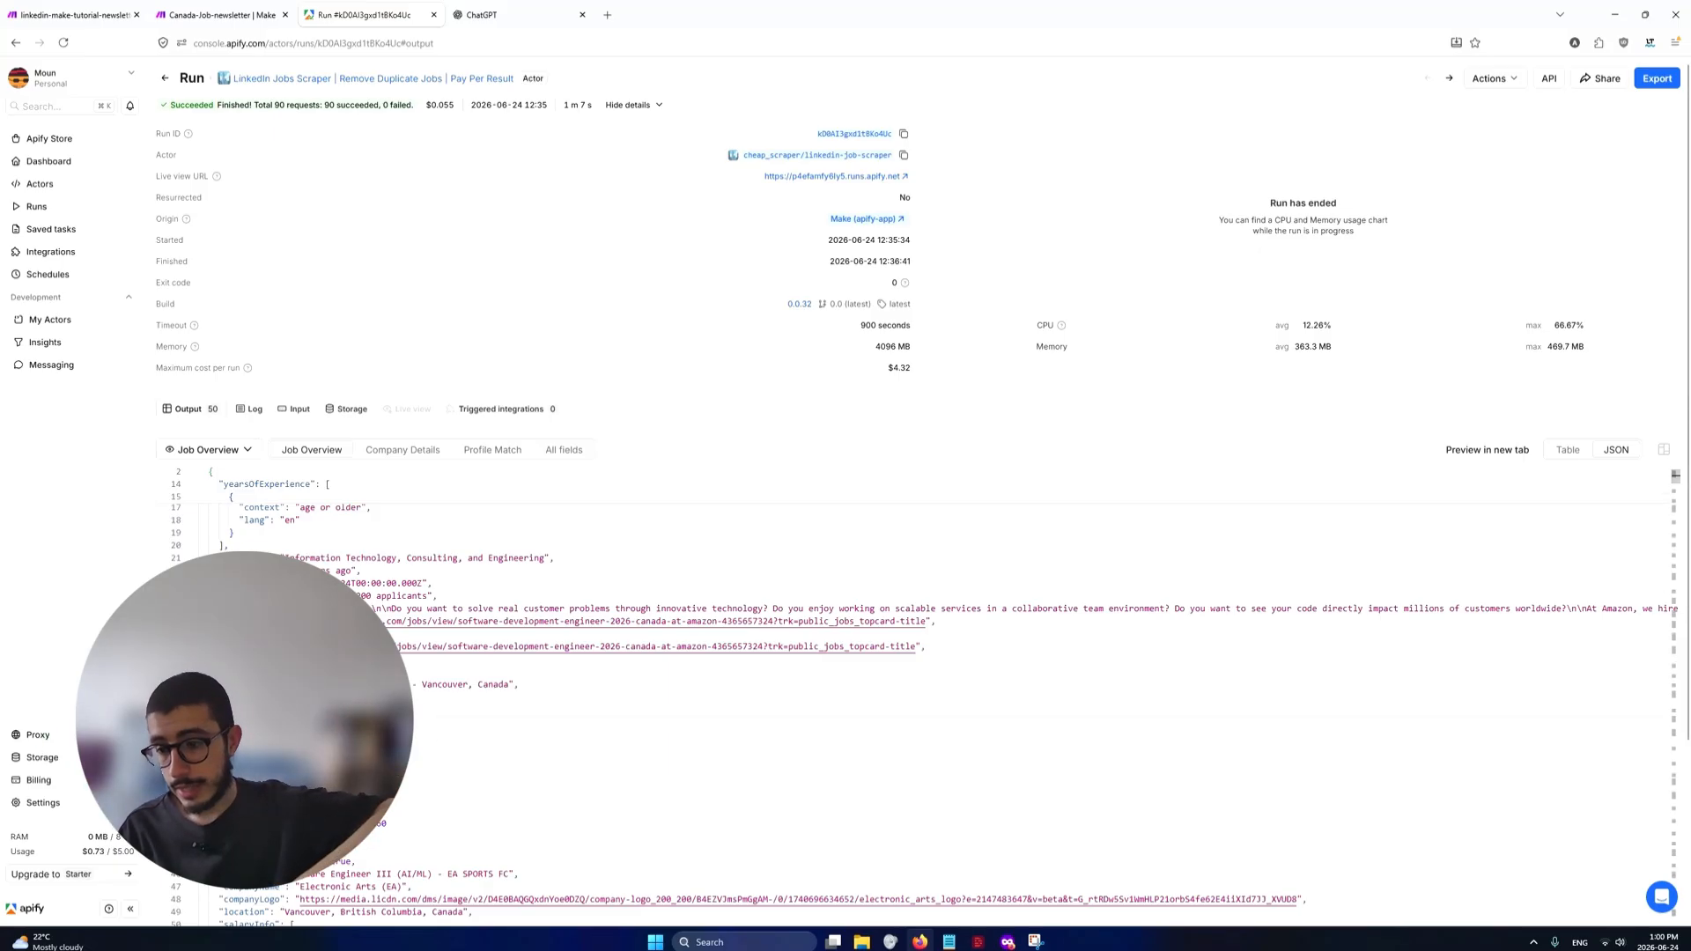
{"action": "left_click", "coordinate": [66, 15]}
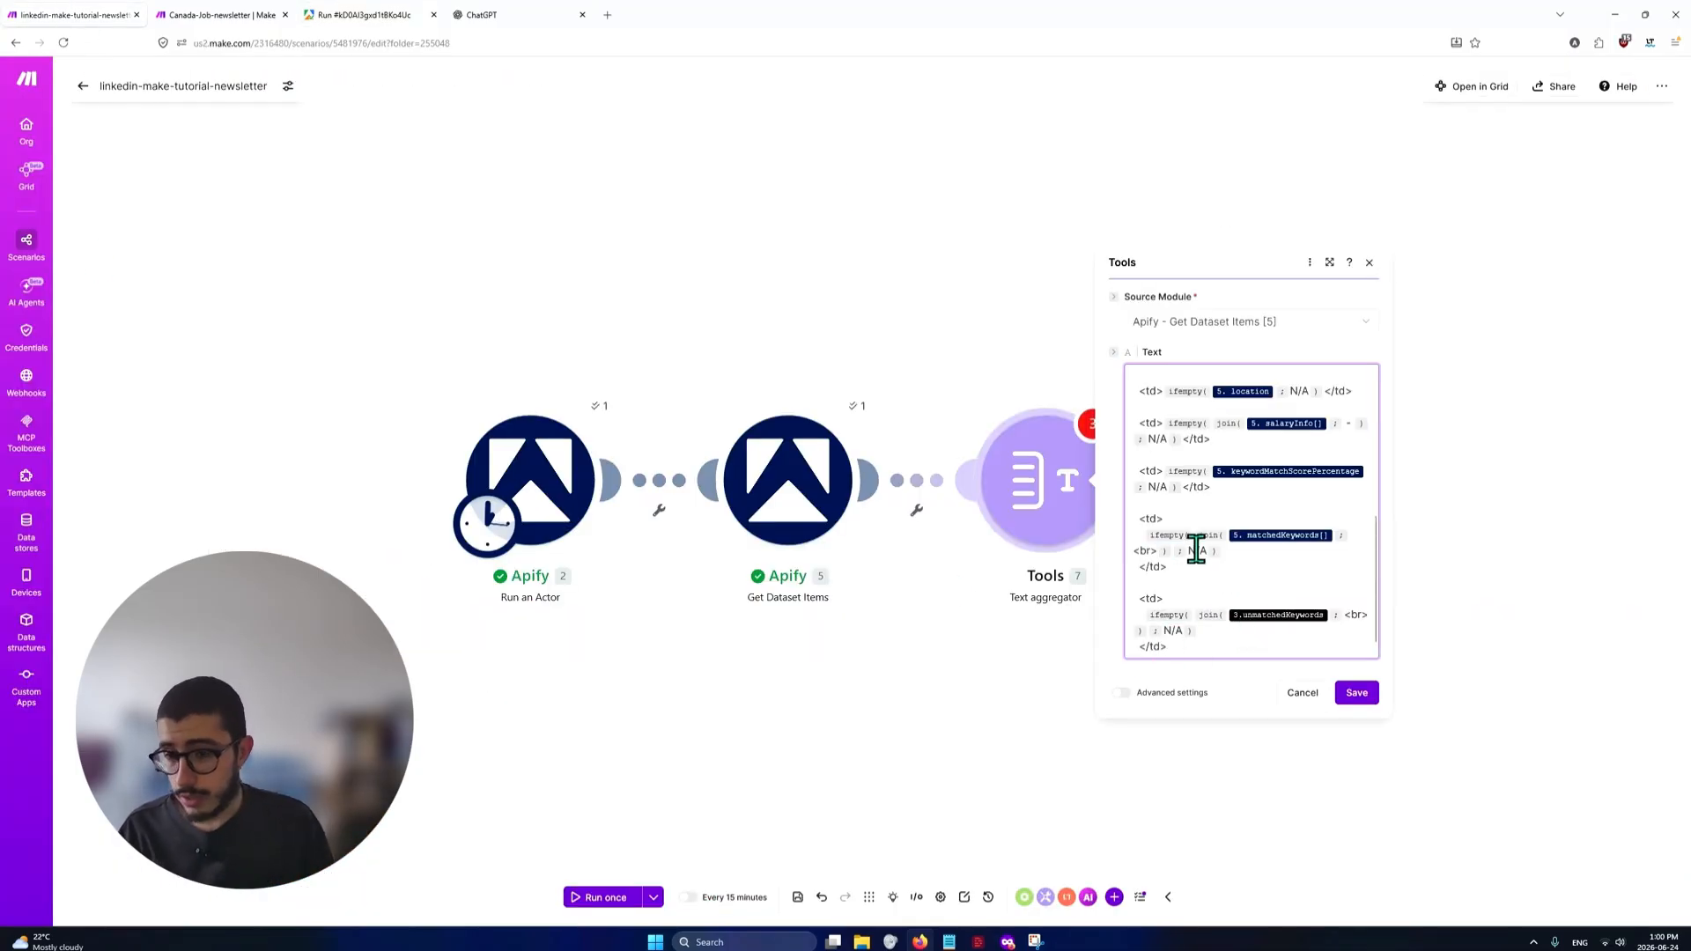
Replace the unlinked unmatchedKeywords variable inside the join function with unmatchedKeywords[] from Apify - Get Dataset Items [5], and save the text aggregator
{"action": "left_click", "coordinate": [1342, 615]}
{"action": "type", "text": "/"}
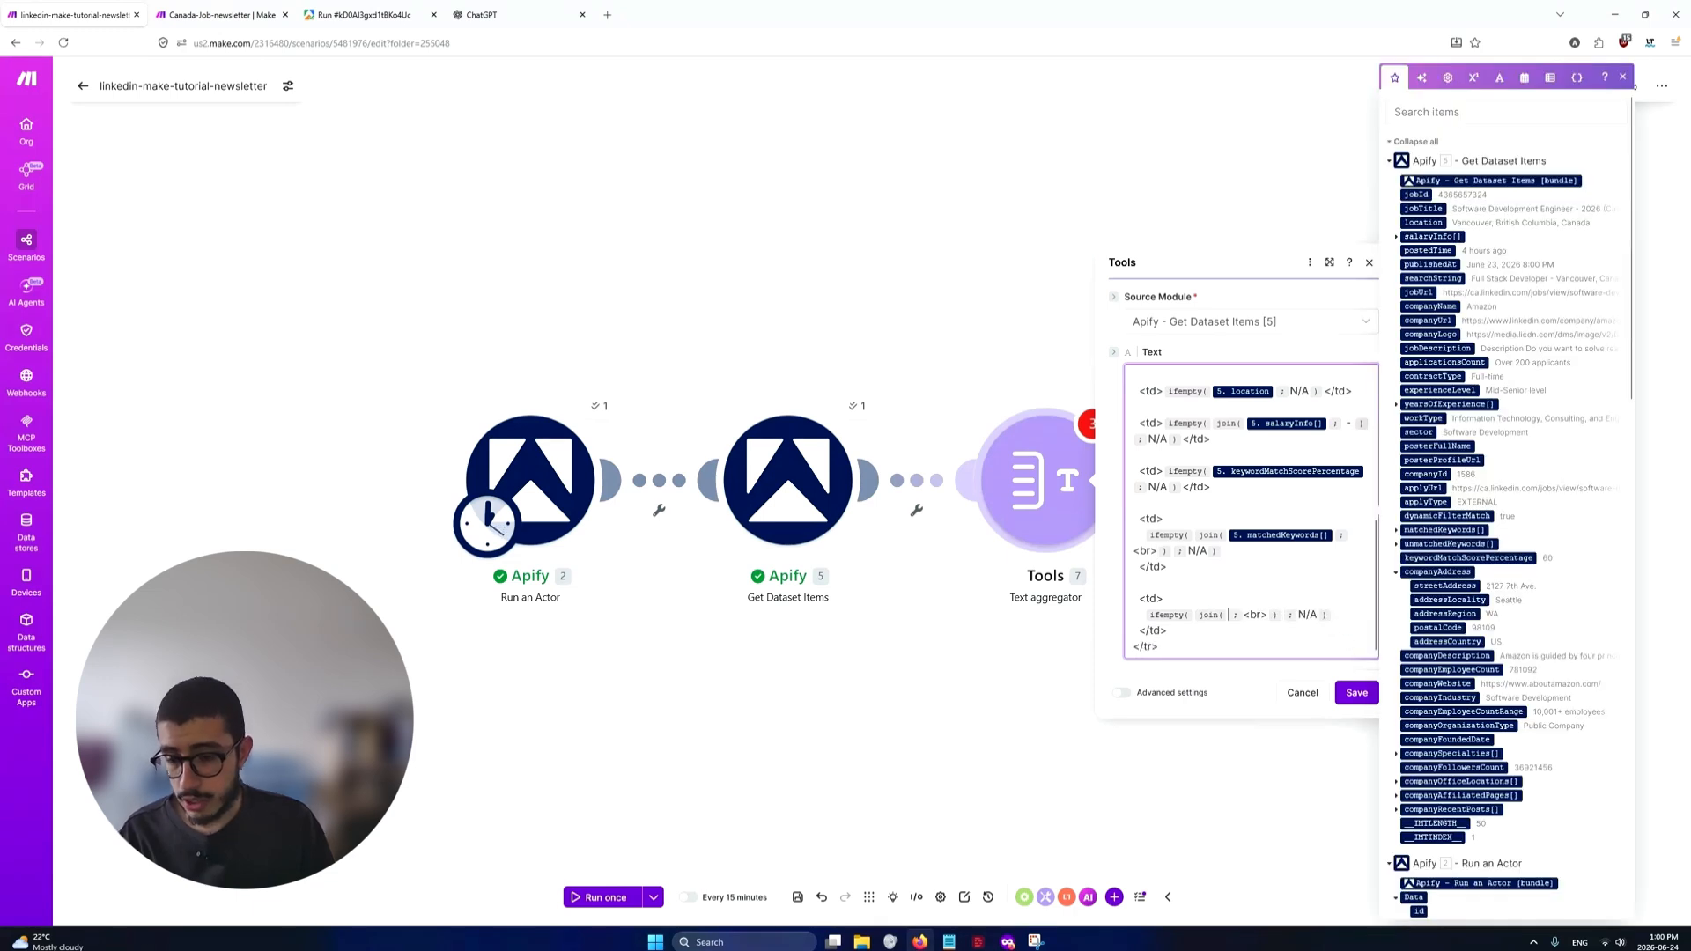
{"action": "type", "text": "unma"}
{"action": "key", "text": "Return"}
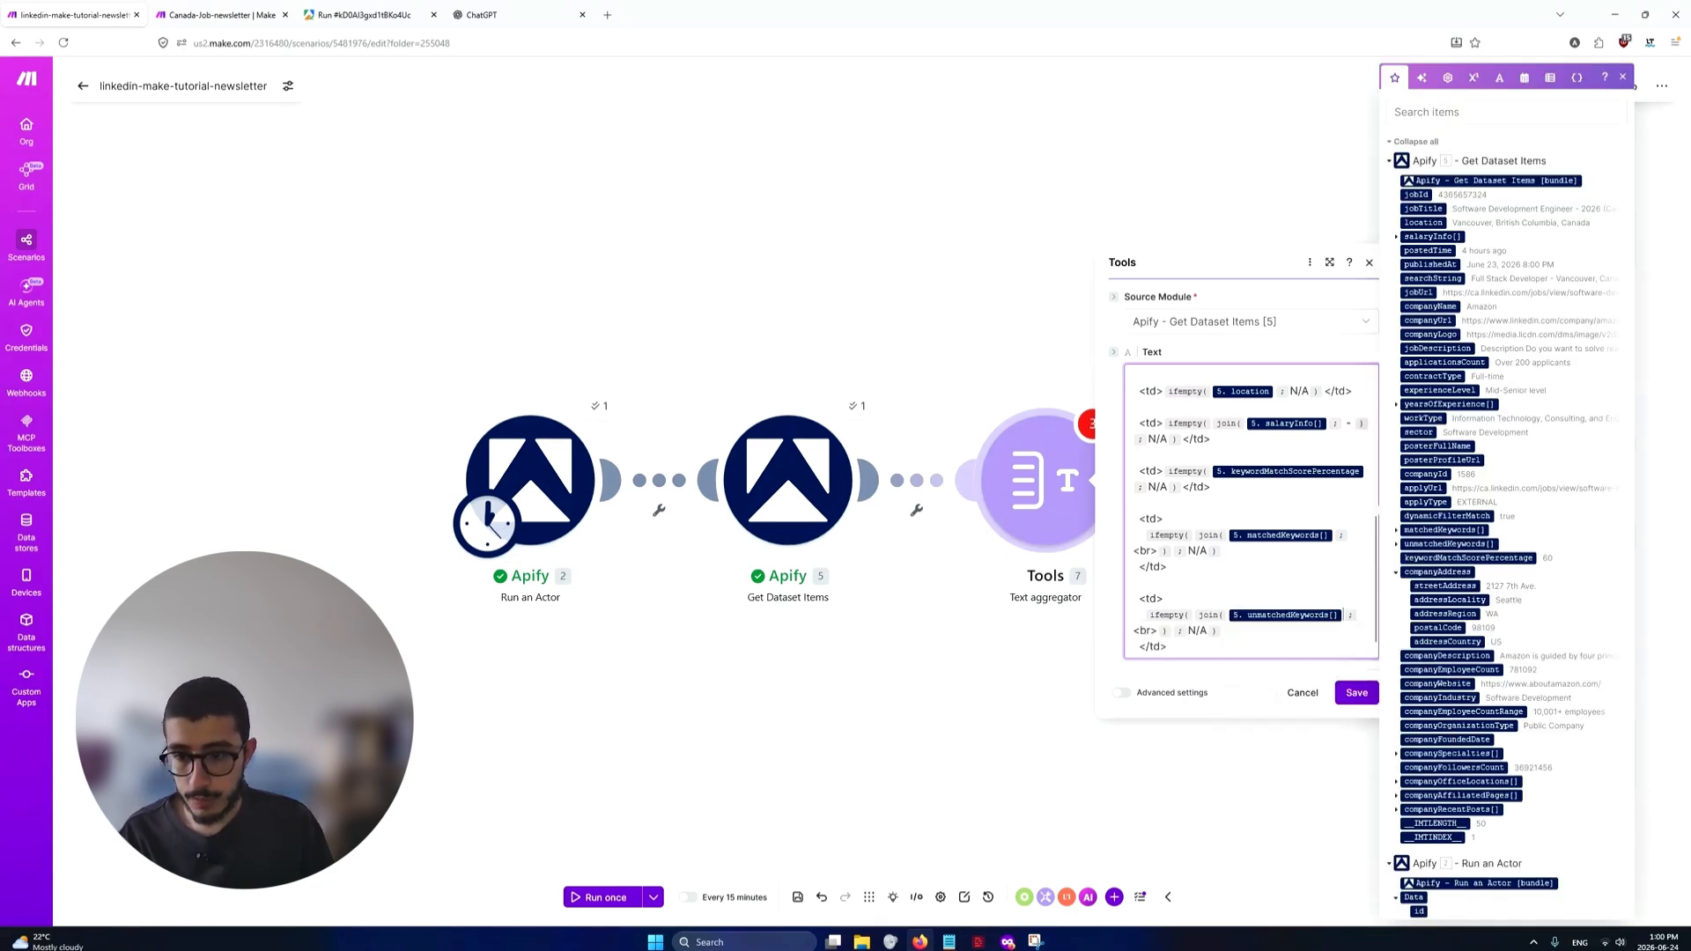
{"action": "scroll", "coordinate": [1242, 528], "scroll_direction": "up", "scroll_amount": 10}
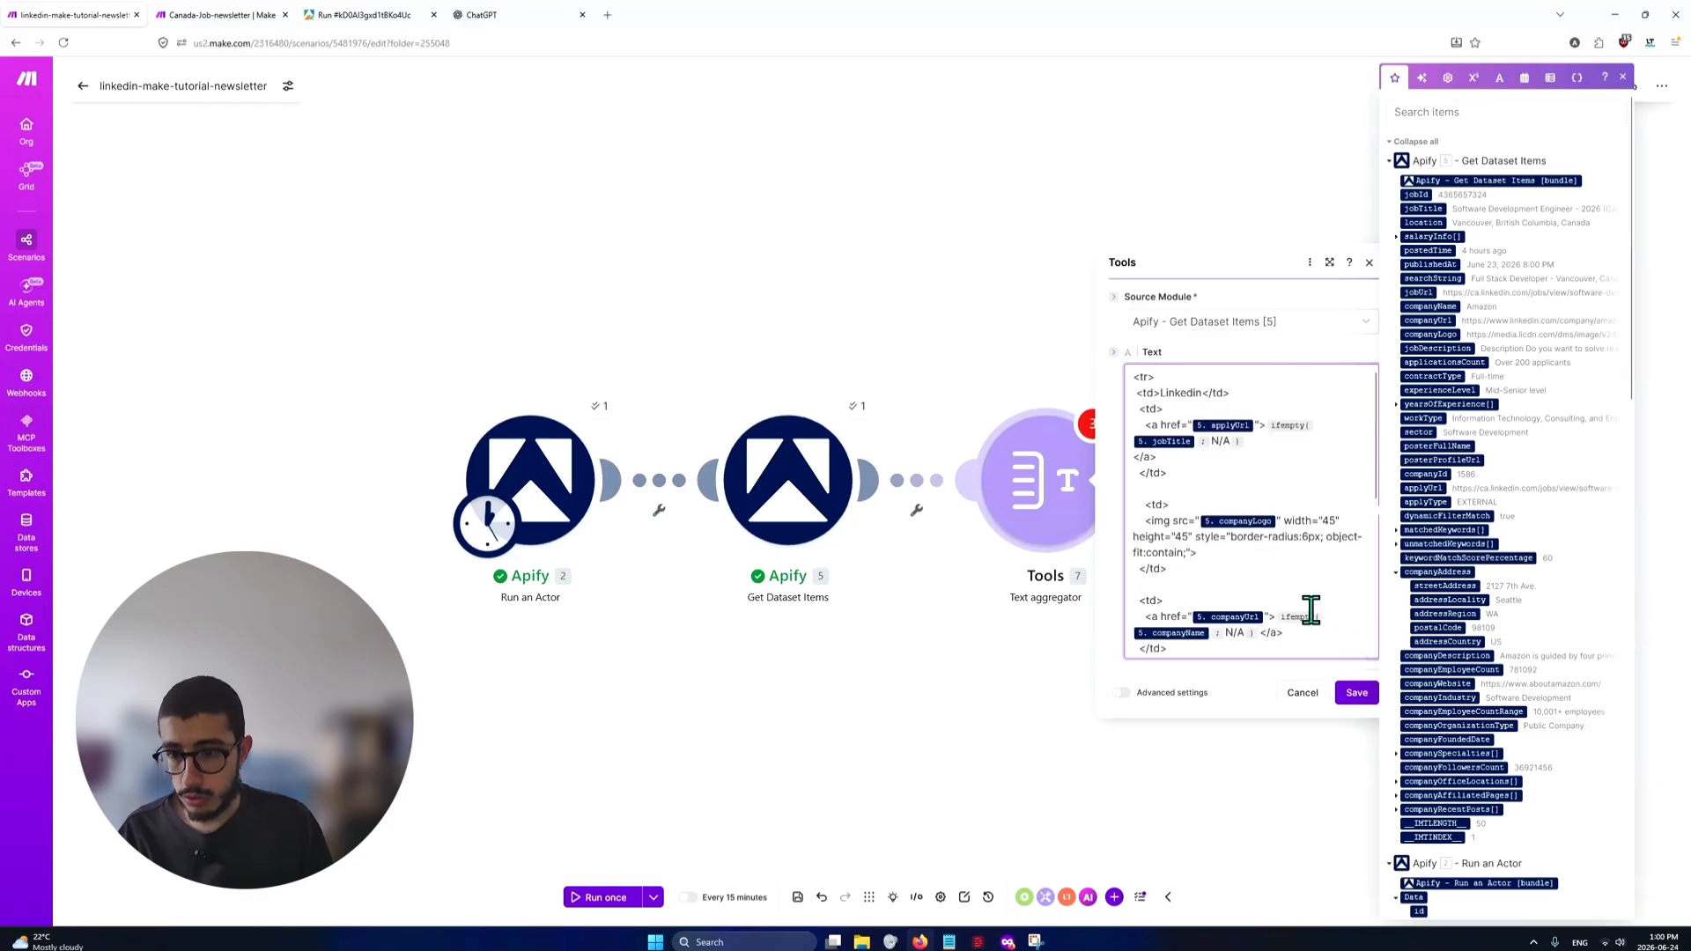
{"action": "scroll", "coordinate": [1255, 460], "scroll_direction": "down", "scroll_amount": 10}
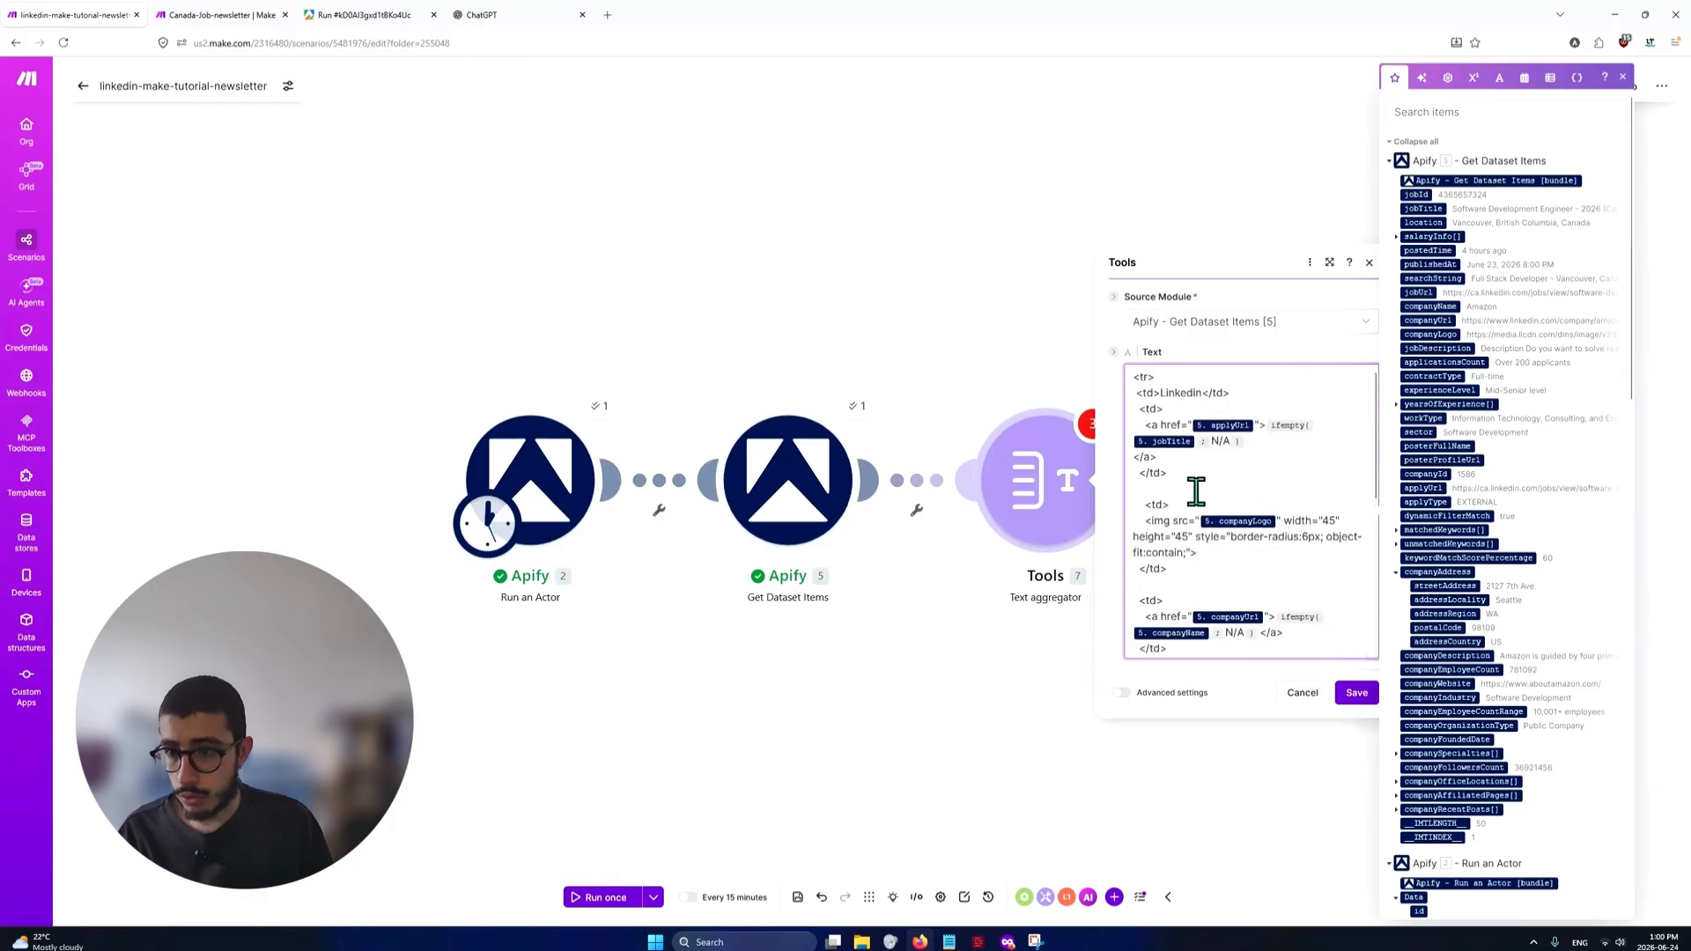
{"action": "left_click", "coordinate": [1356, 694]}
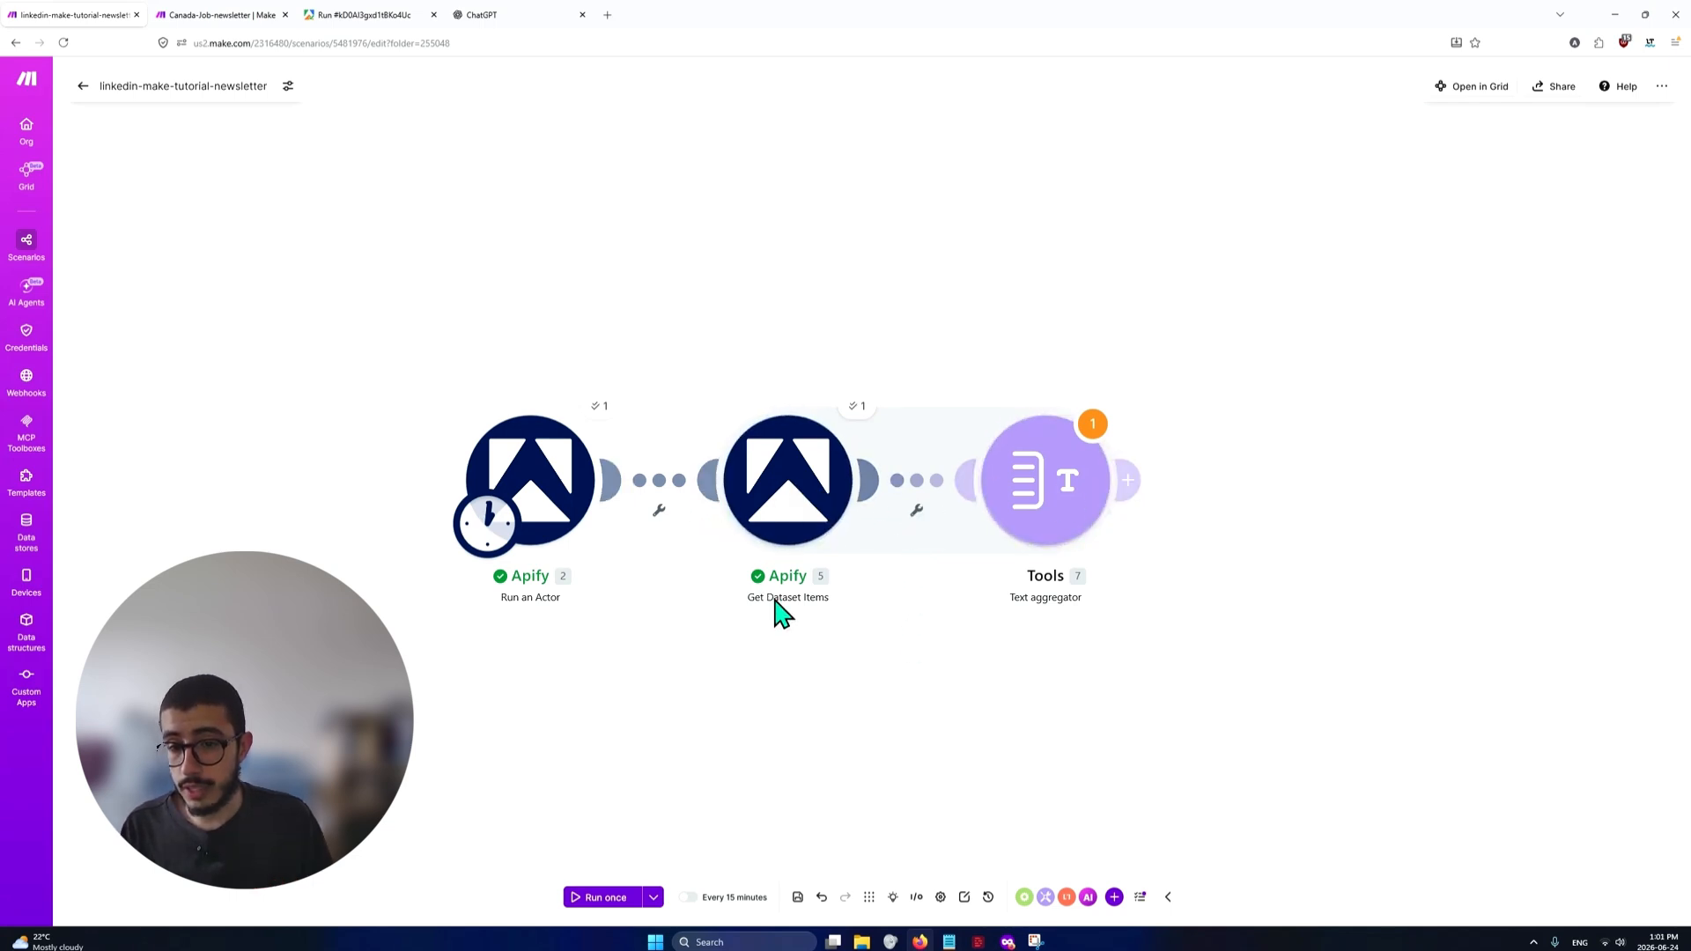
Set up a filter between Get Dataset Items and the Text aggregator, labelled "filter"
{"action": "left_click", "coordinate": [916, 513]}
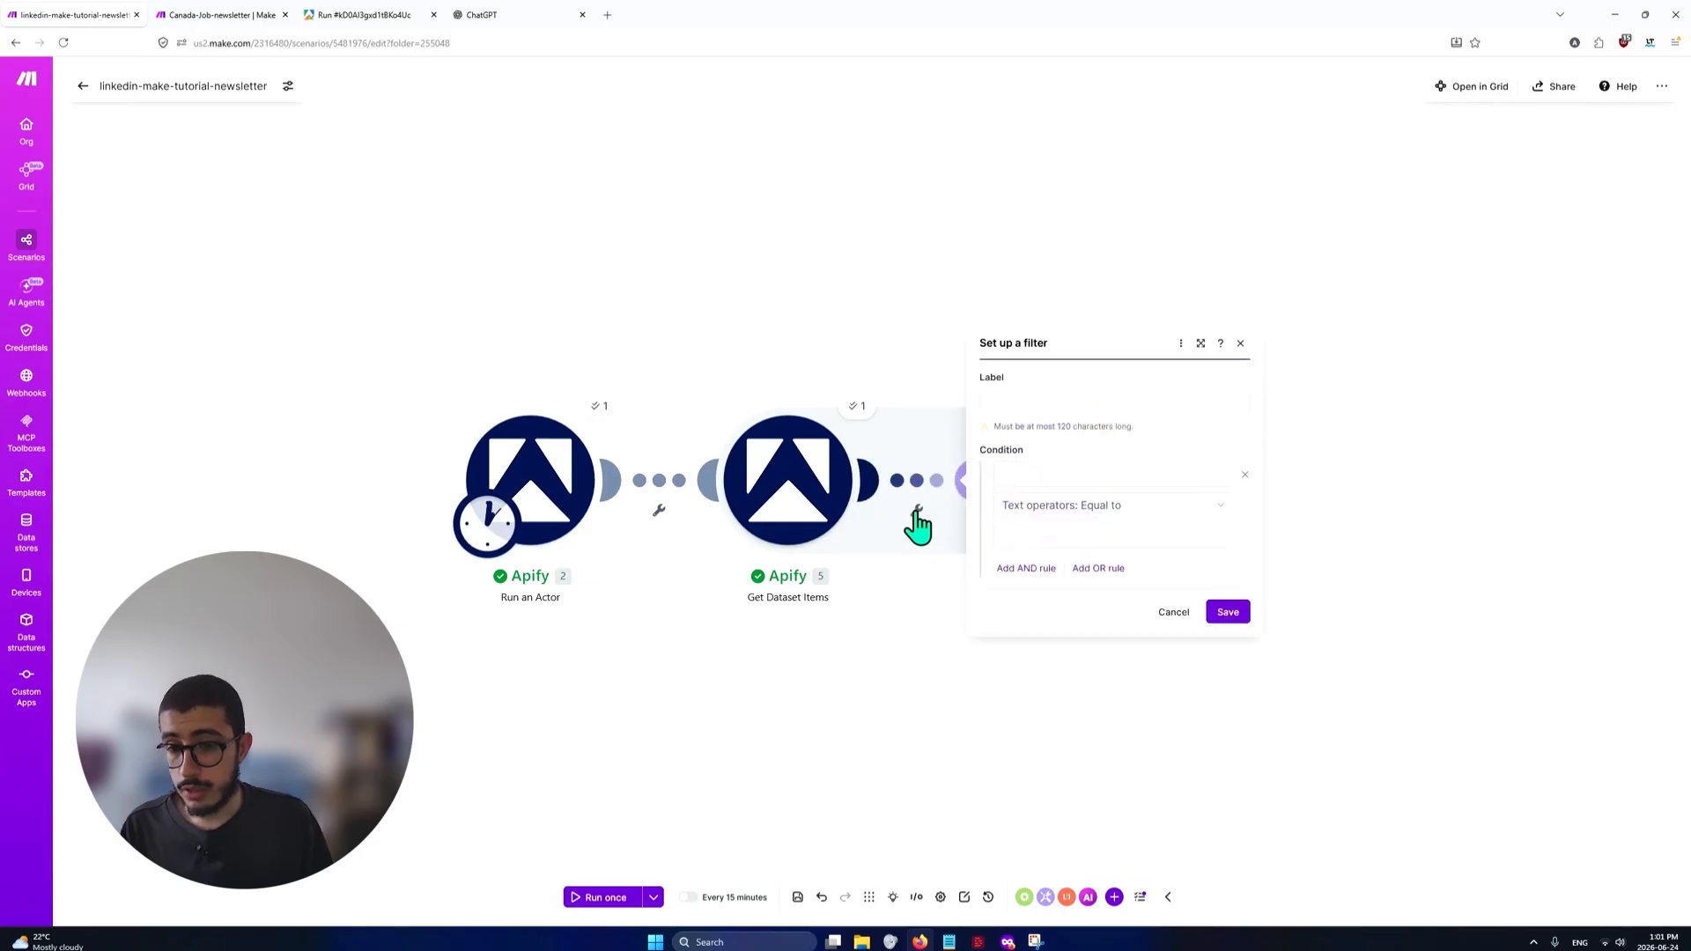
{"action": "left_click", "coordinate": [1109, 395]}
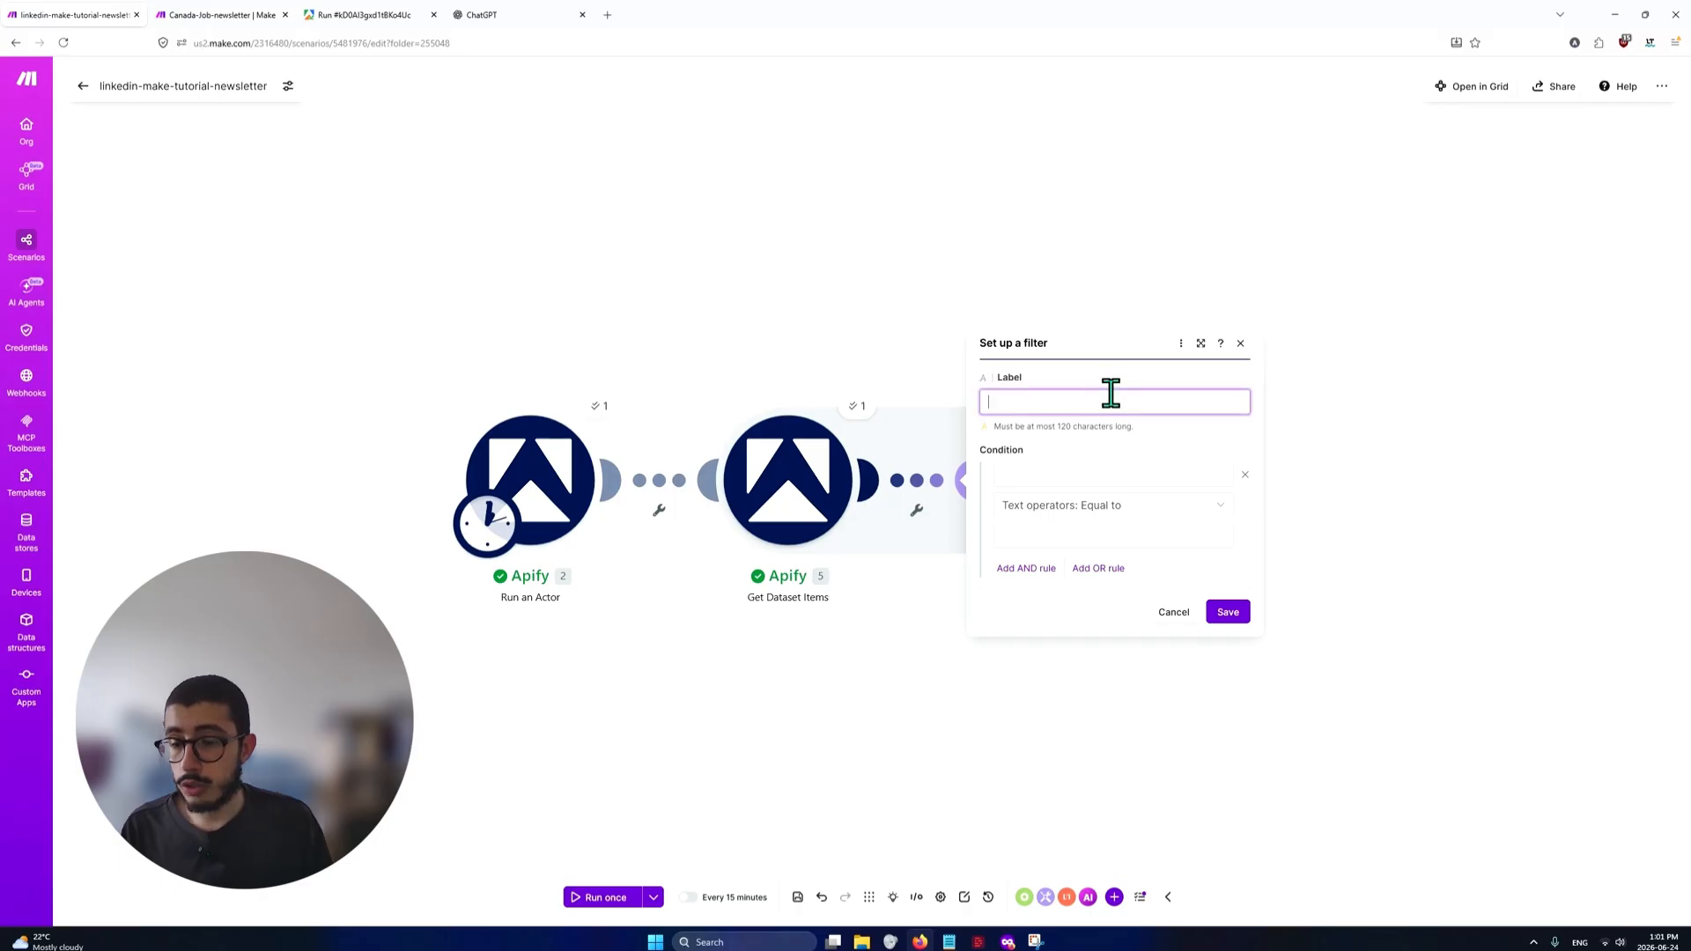
{"action": "type", "text": "score"}
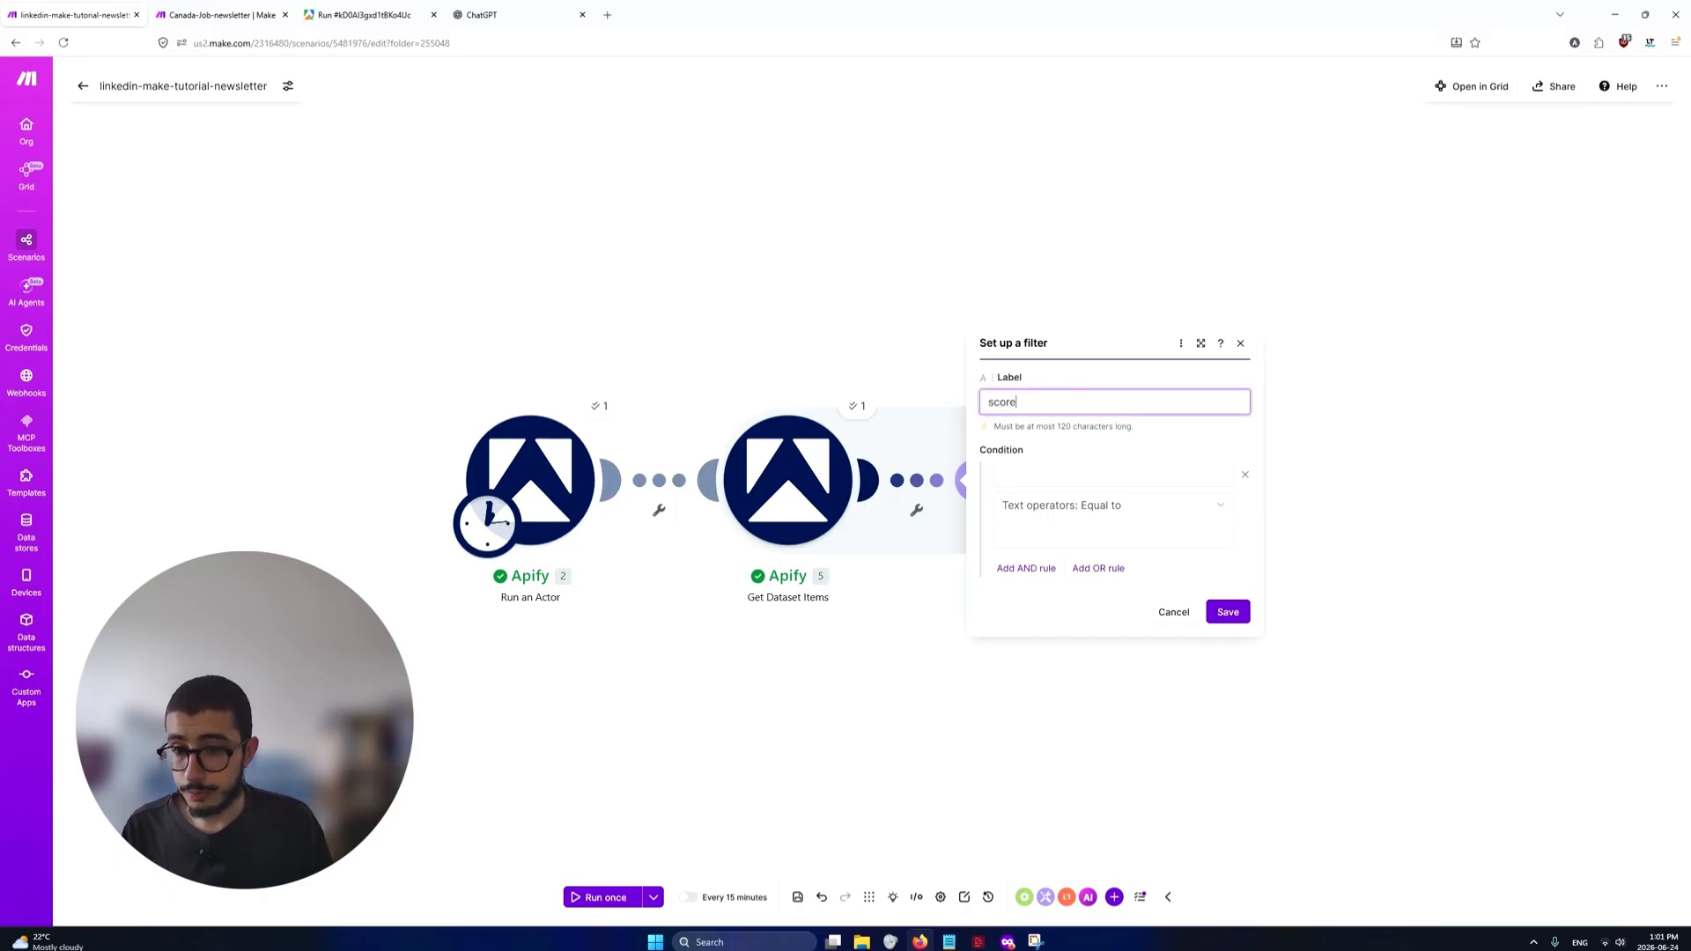
{"action": "key", "text": "ctrl+a"}
{"action": "type", "text": "fil"}
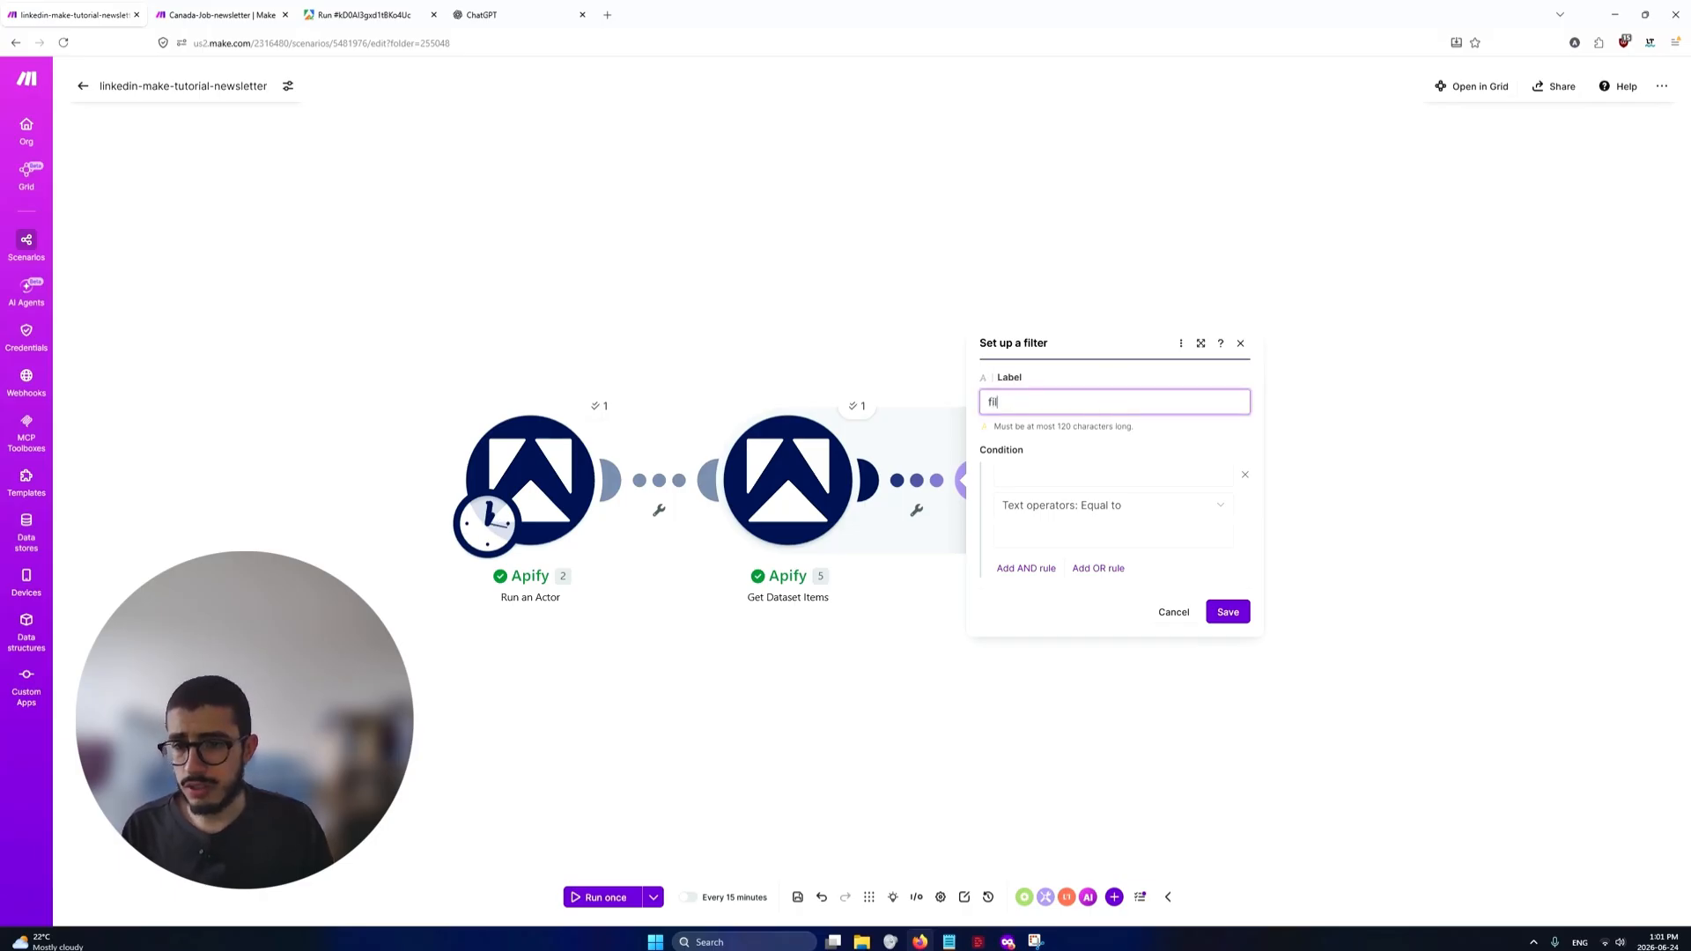
{"action": "type", "text": "ter"}
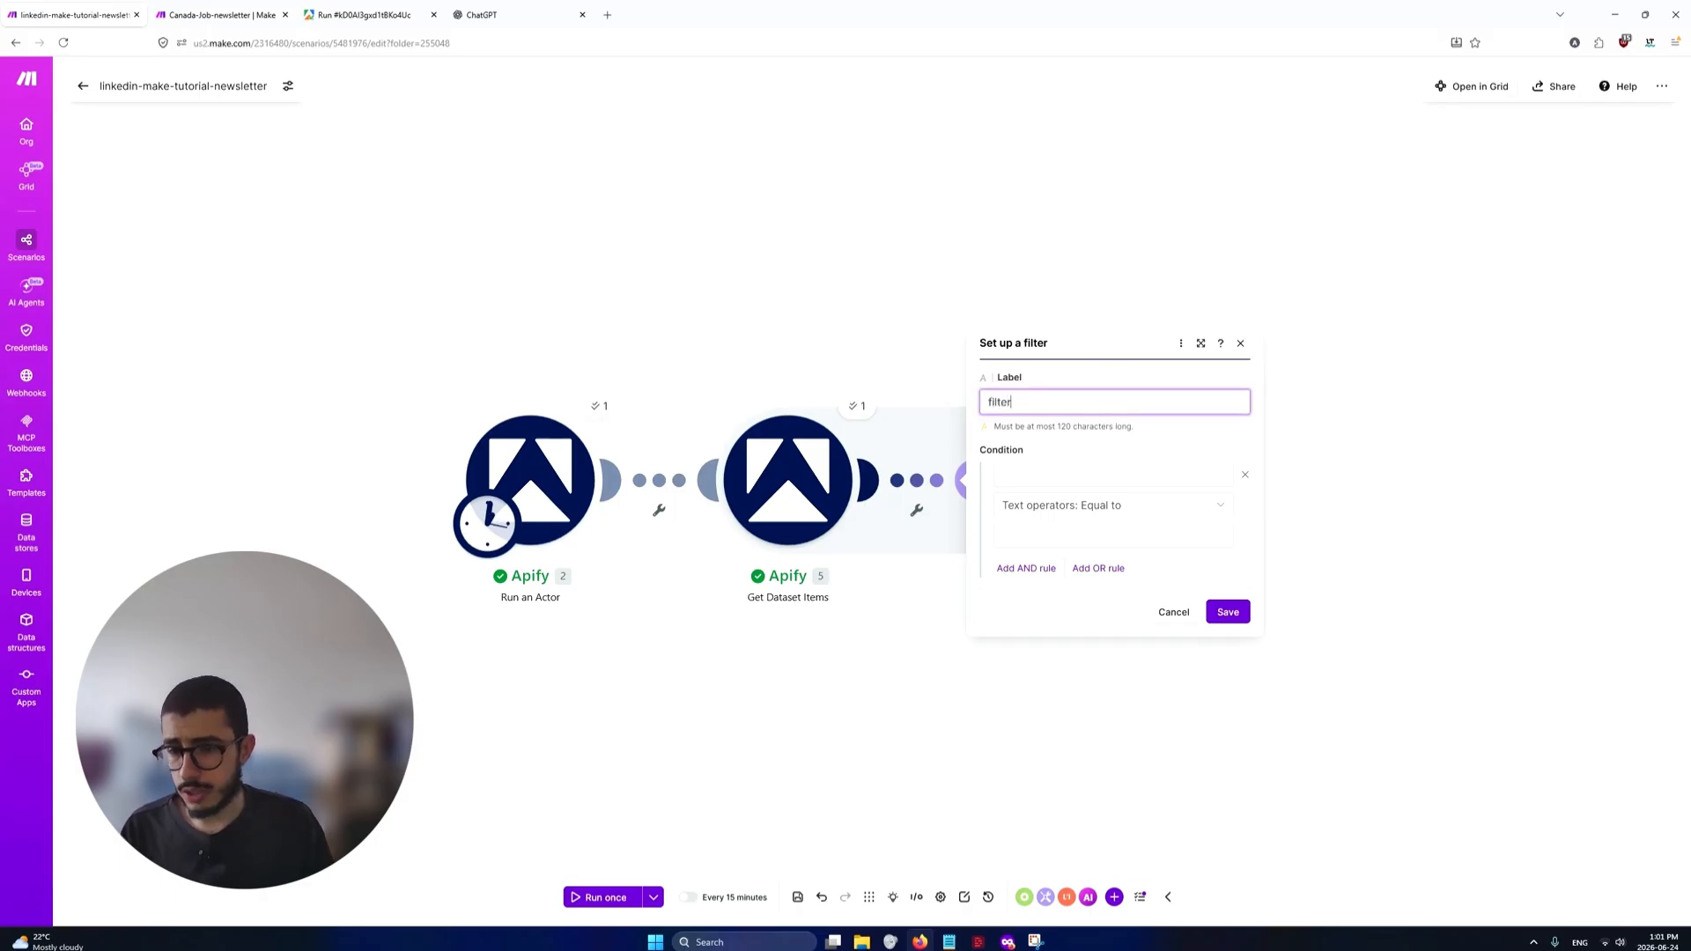
Set the filter condition to keywordMatchScorePercentage from Apify [5] with the numeric operator Greater than or equal to 80
{"action": "left_click", "coordinate": [1165, 474]}
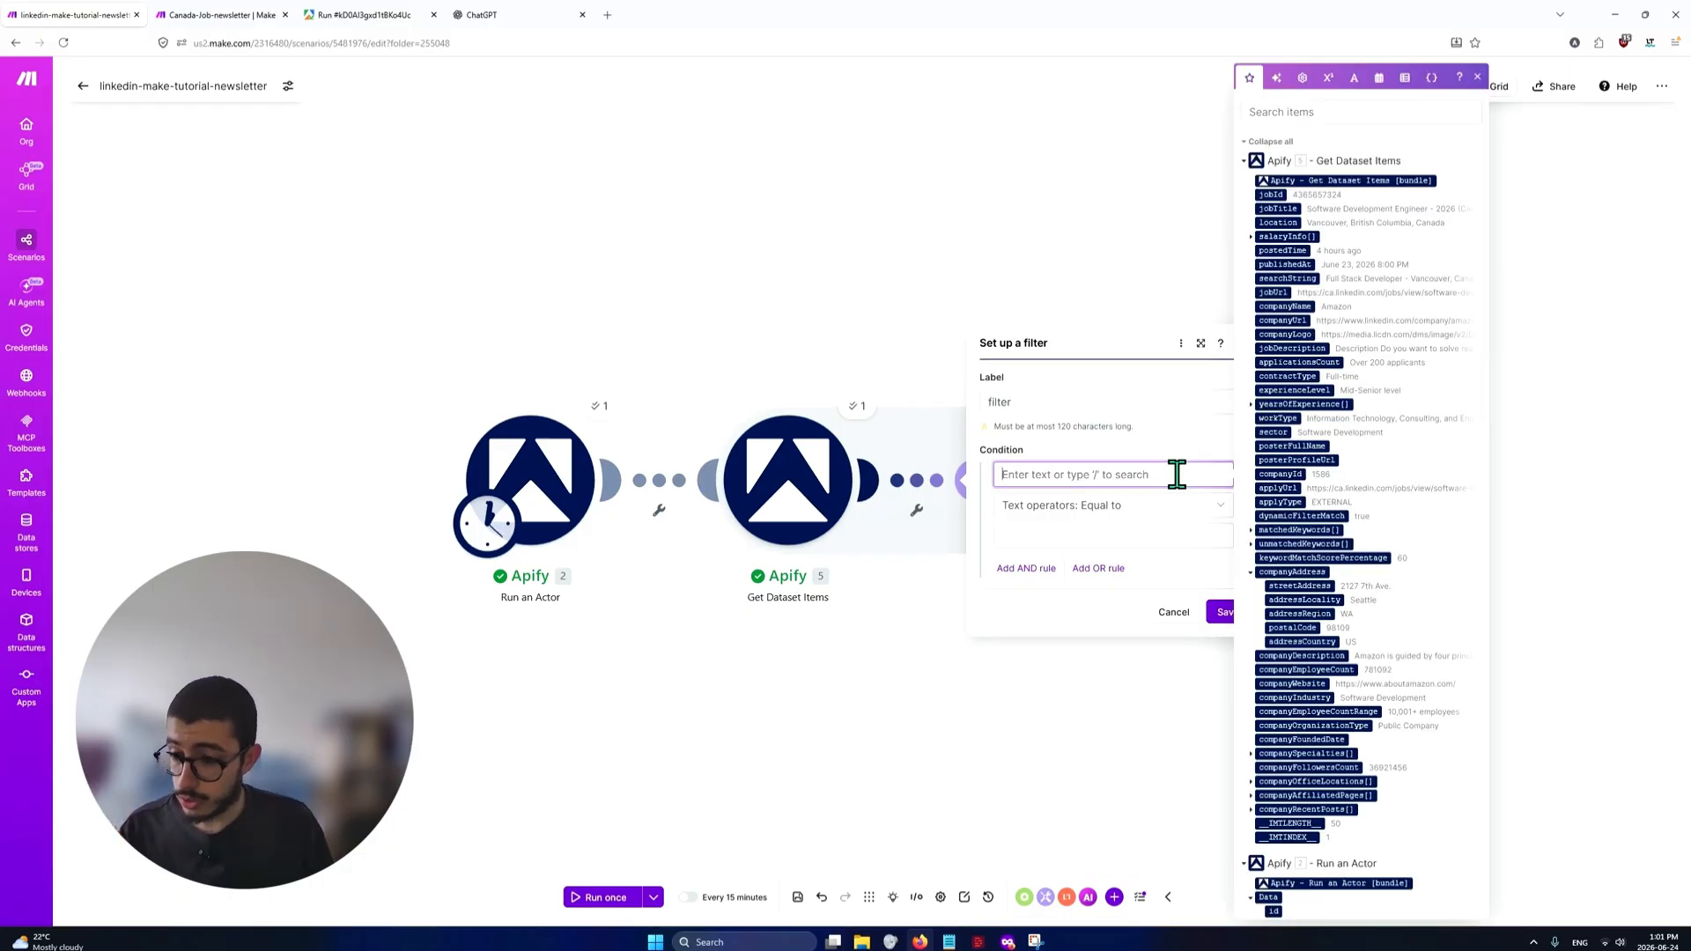
{"action": "key", "text": "slash"}
{"action": "type", "text": "keywo"}
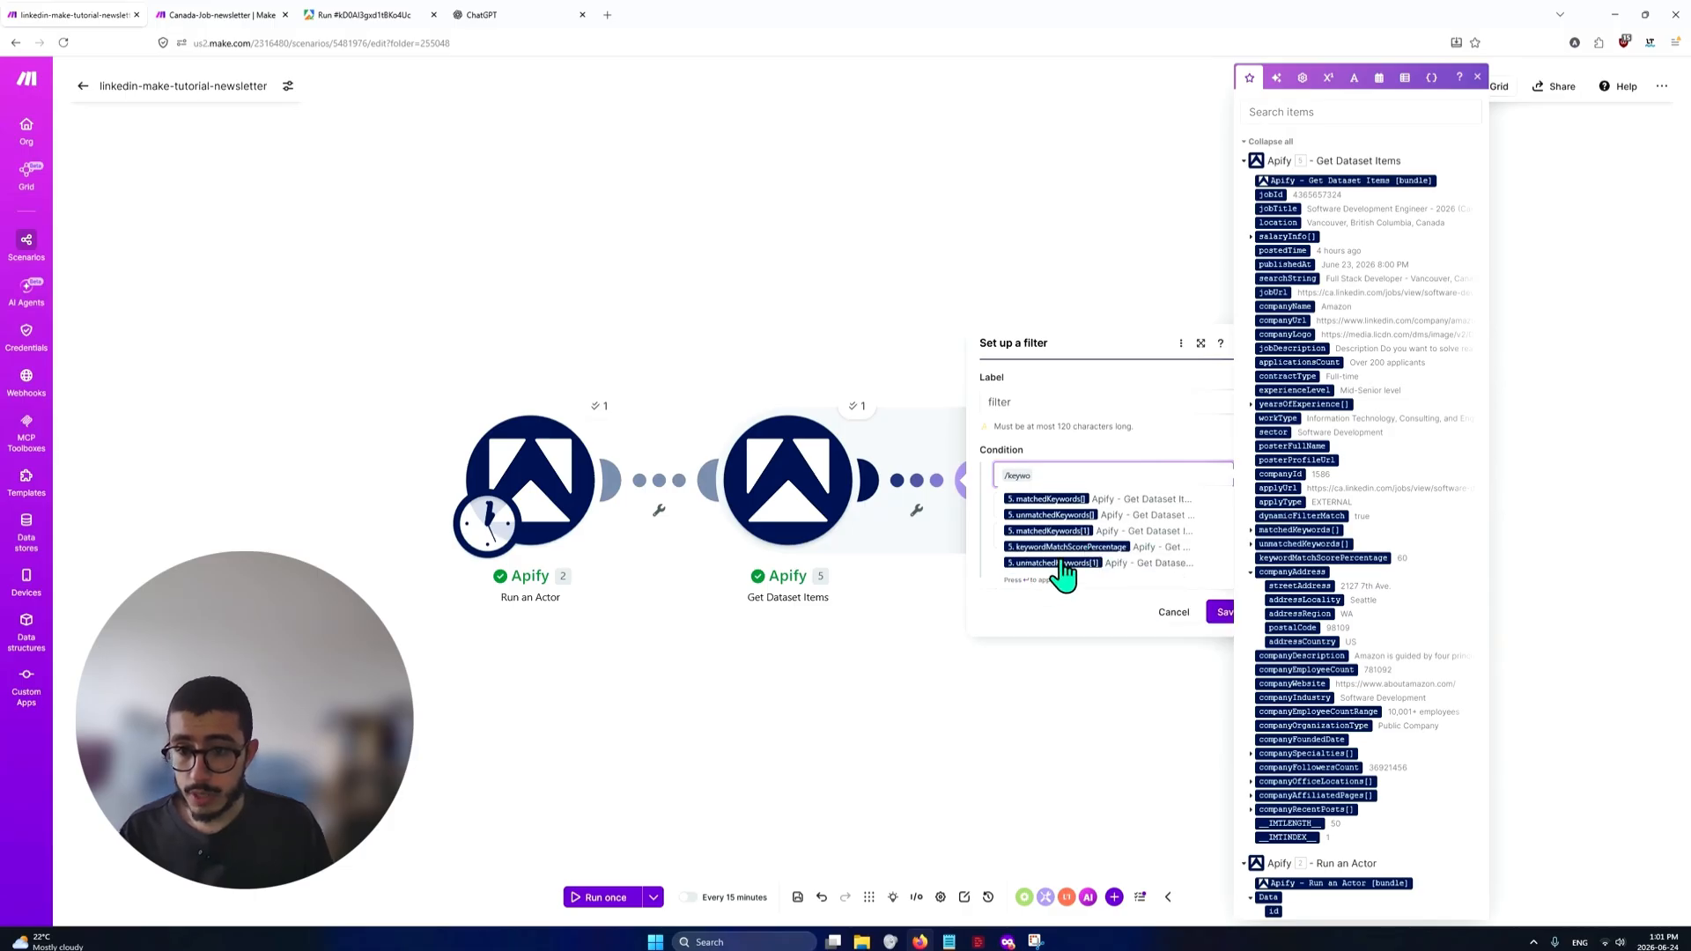
{"action": "left_click", "coordinate": [1073, 547]}
{"action": "left_click", "coordinate": [1106, 512]}
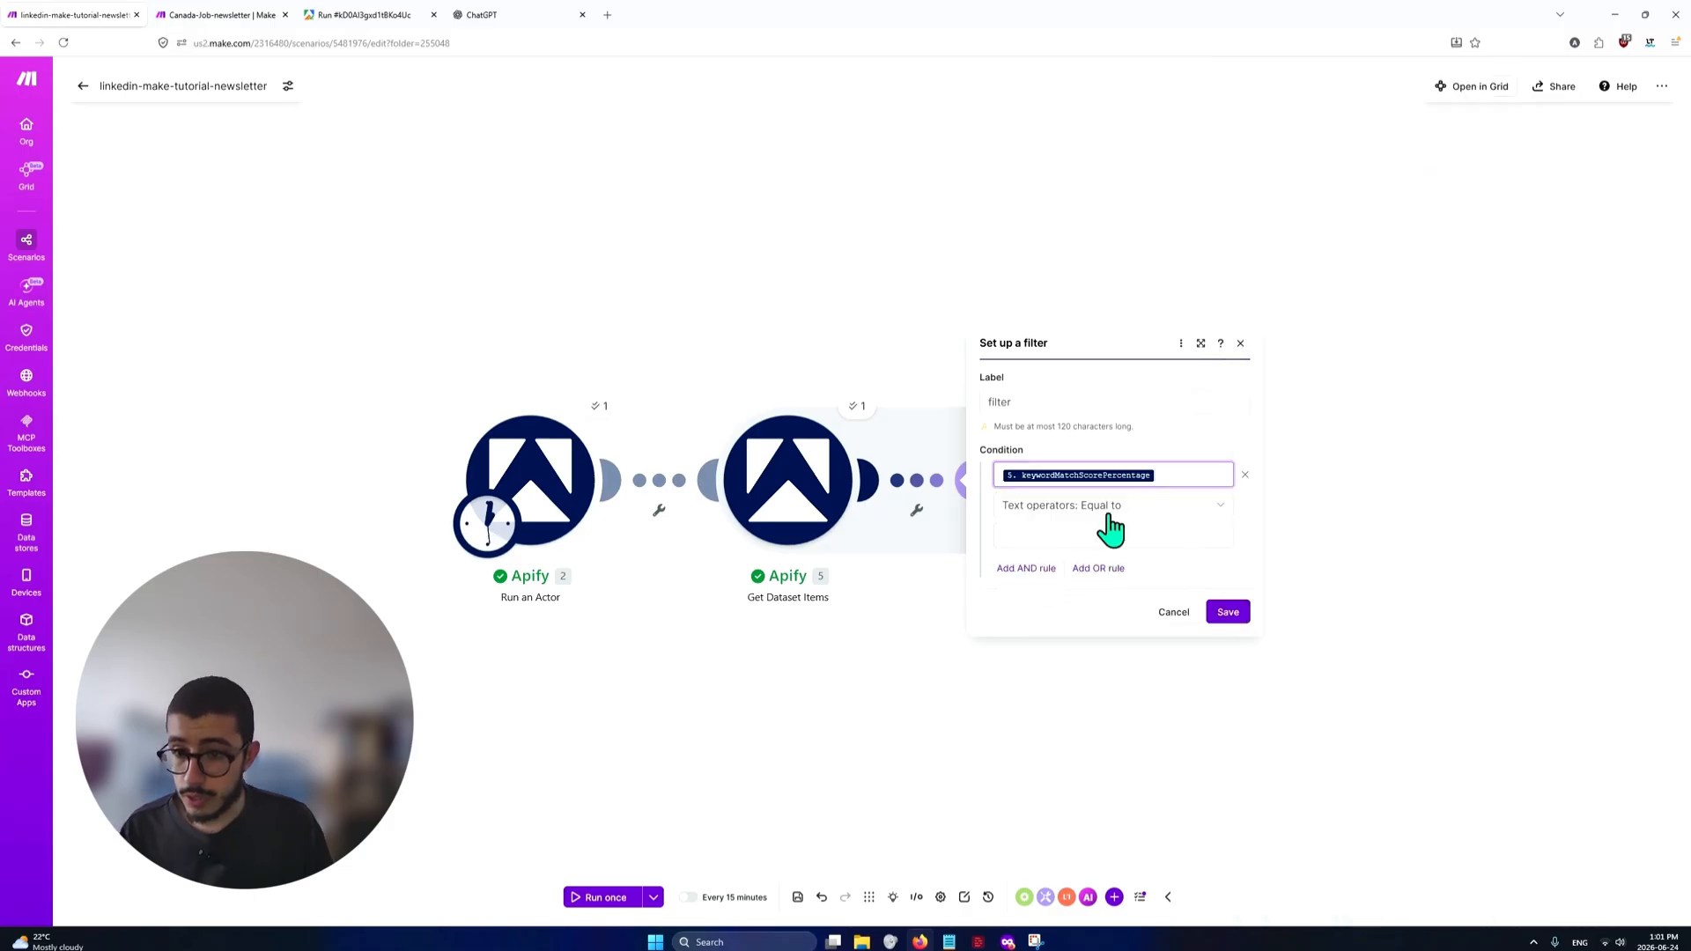
{"action": "type", "text": "abo"}
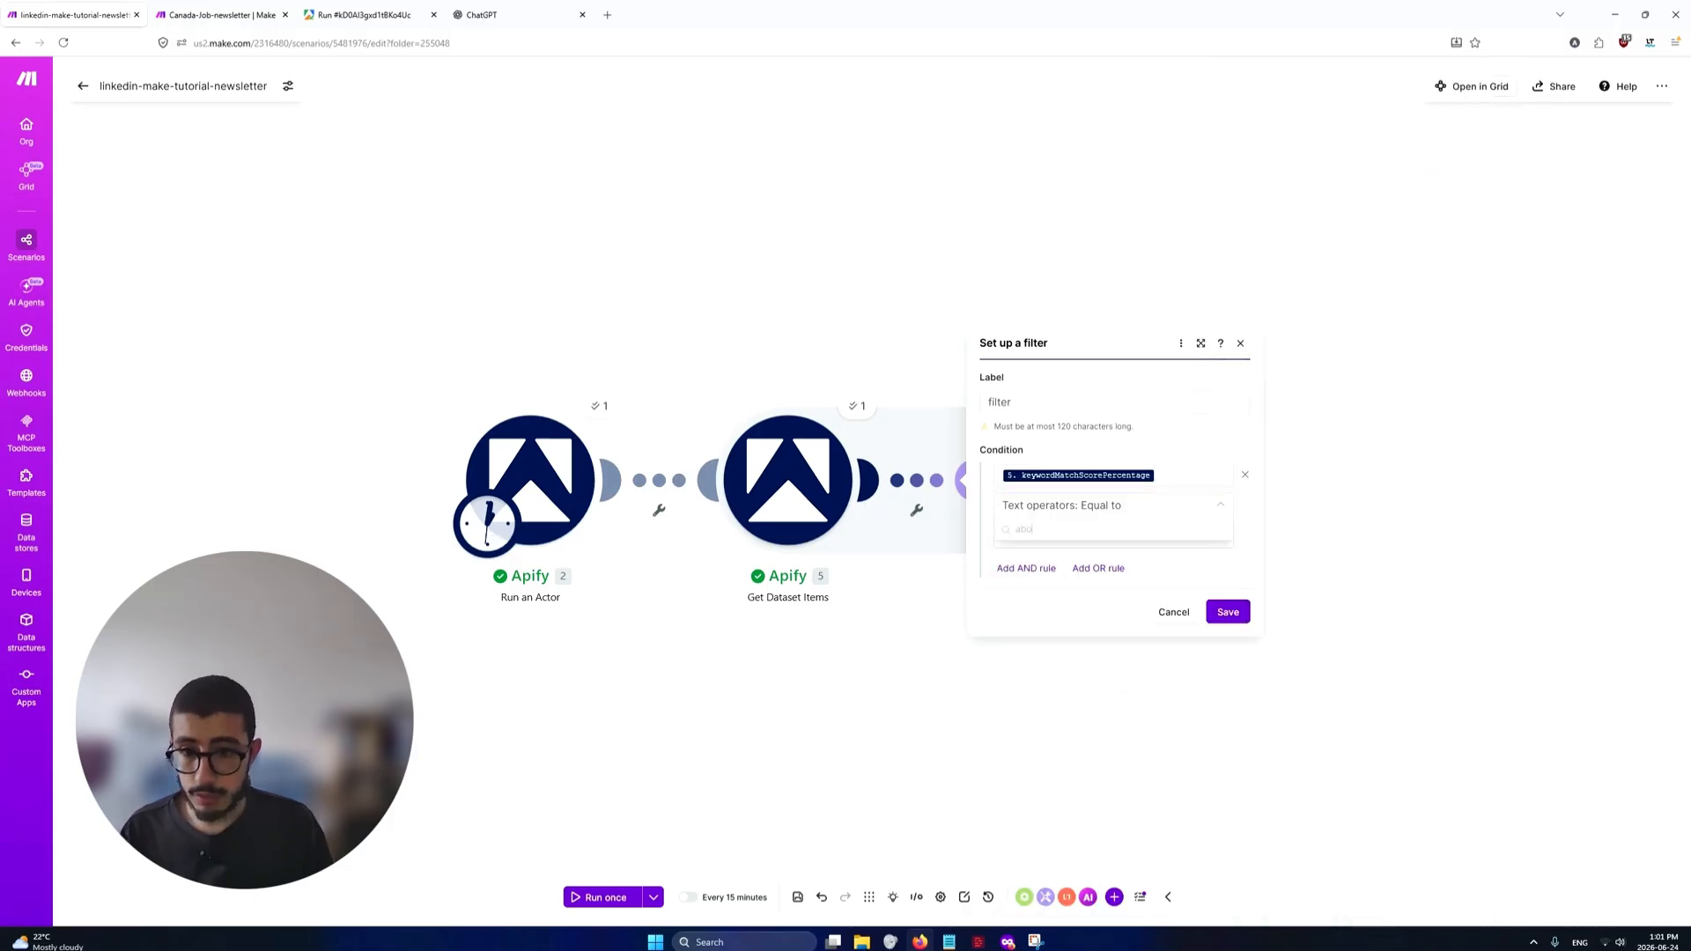
{"action": "key", "text": "BackSpace"}
{"action": "key", "text": "BackSpace"}
{"action": "key", "text": "BackSpace"}
{"action": "type", "text": "greate"}
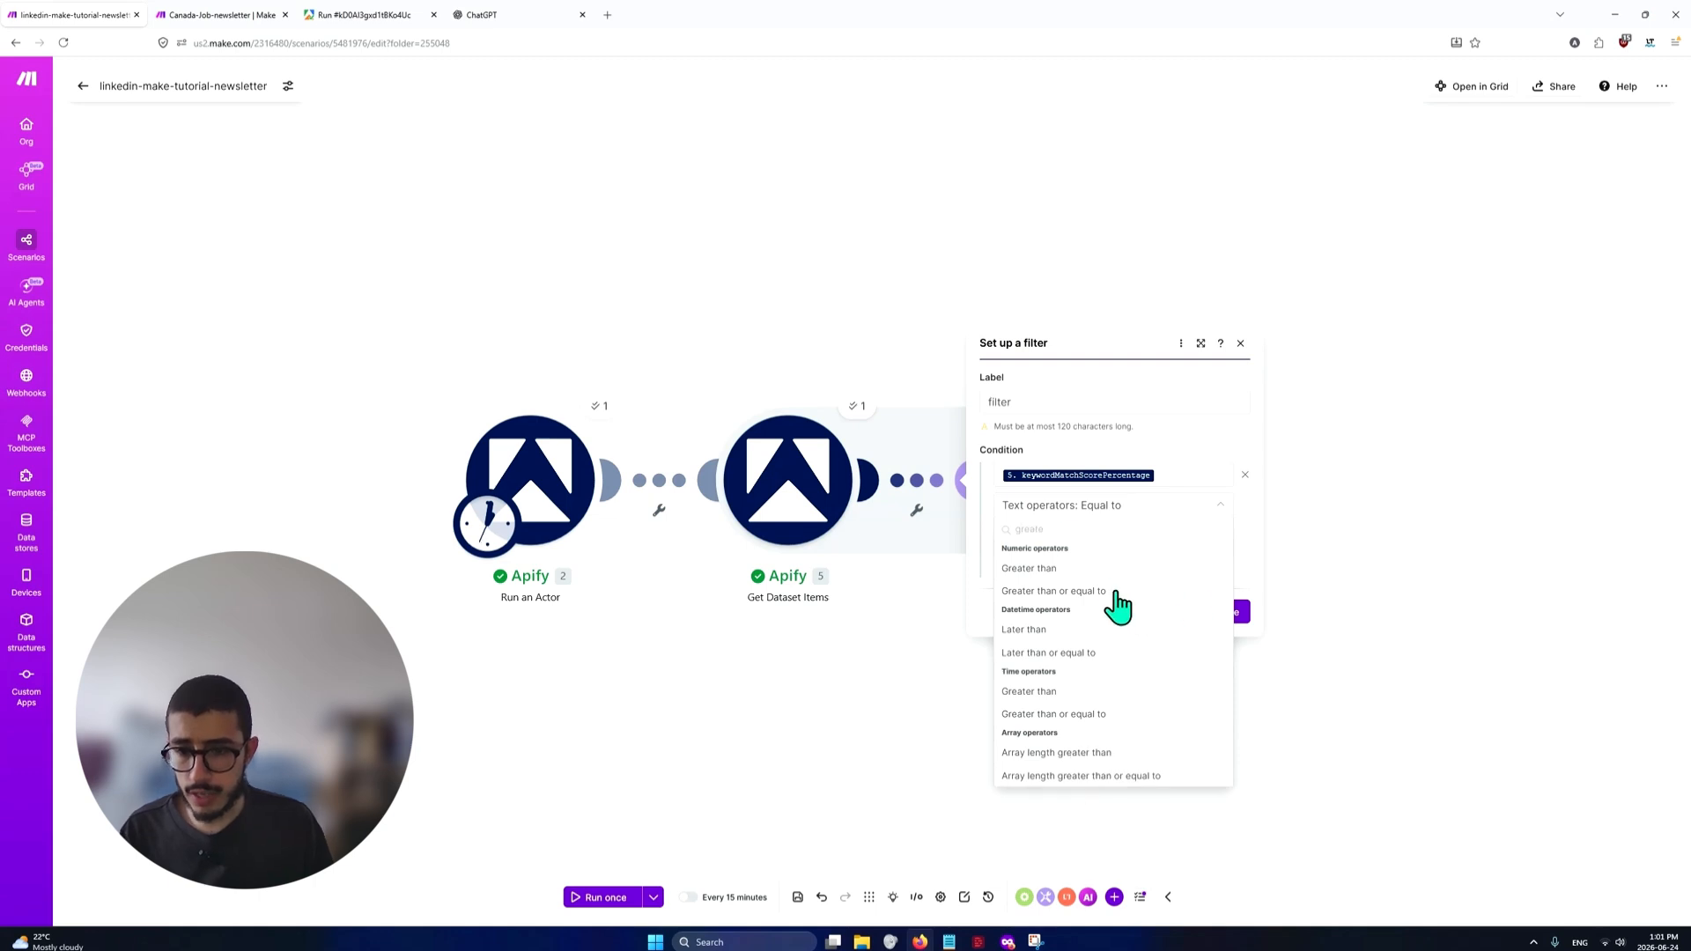
{"action": "left_click", "coordinate": [1114, 592]}
{"action": "left_click", "coordinate": [1112, 536]}
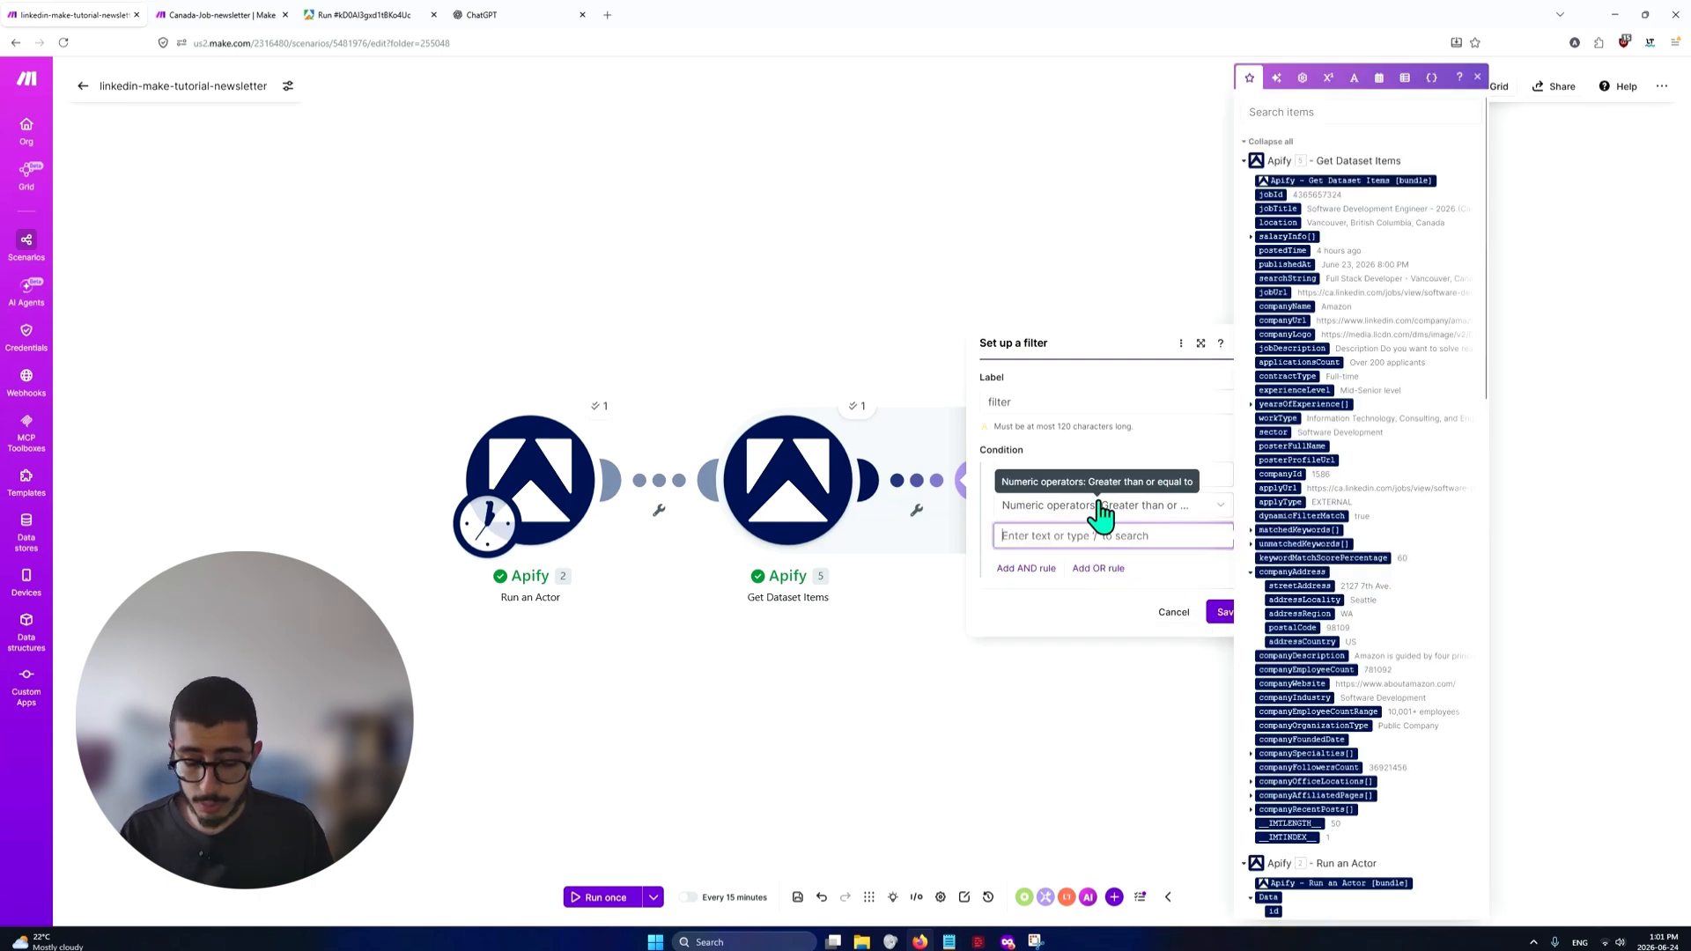
{"action": "type", "text": "80"}
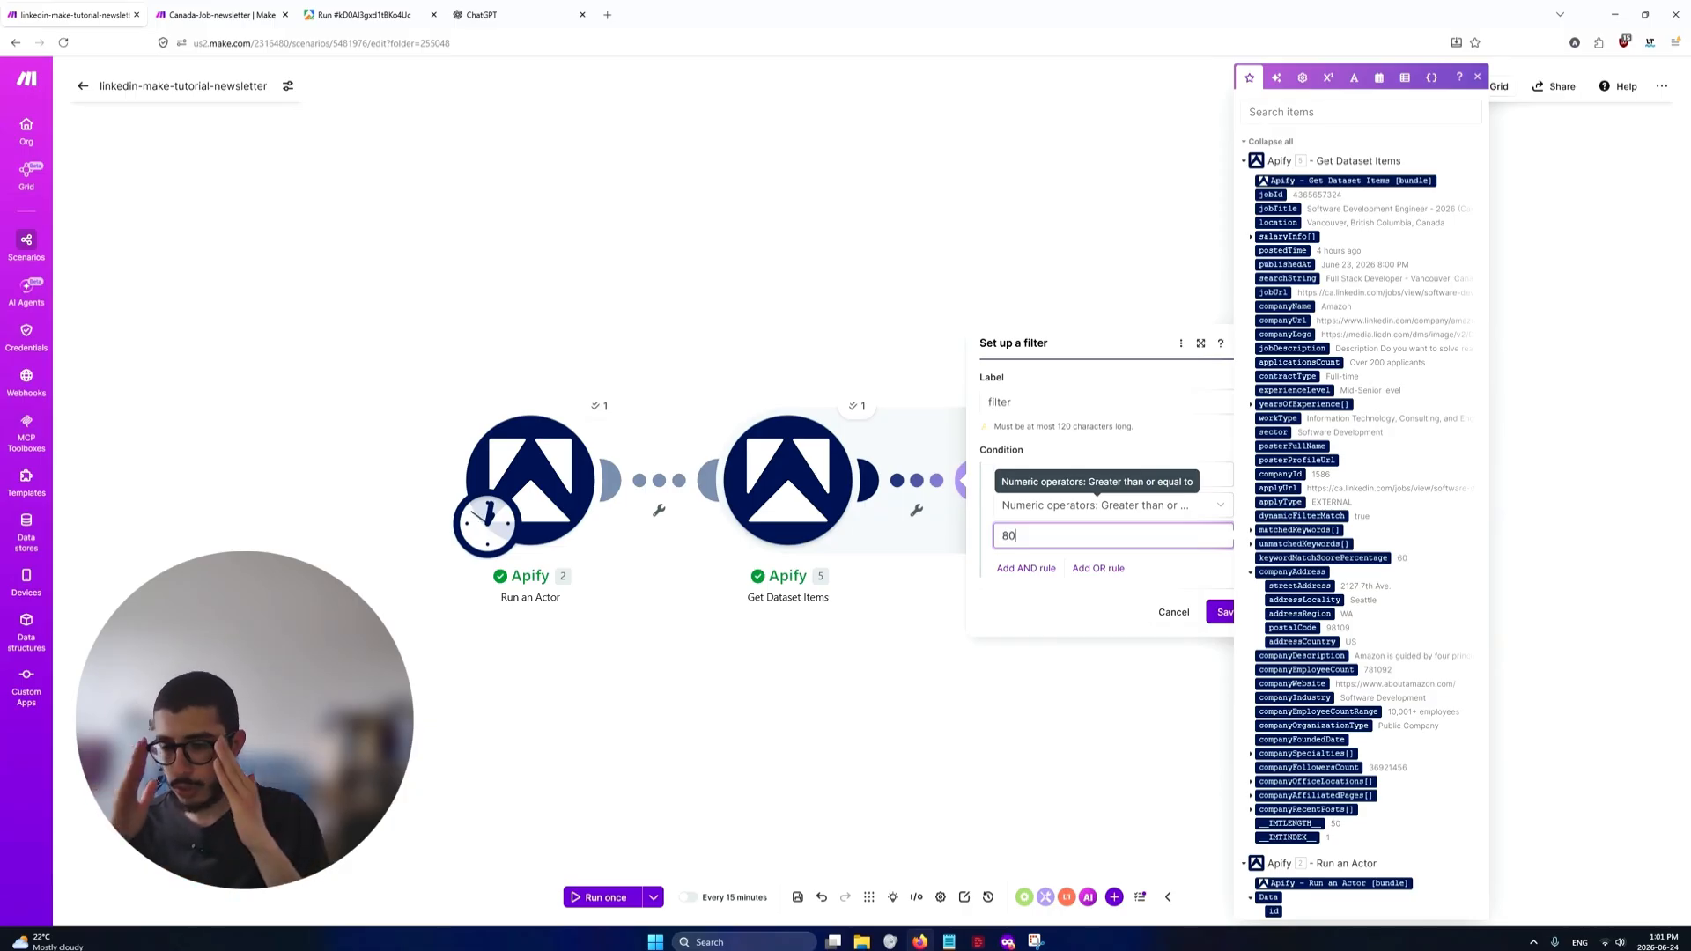
Add an AND rule requiring dynamicFilterMatch from Apify [5] to be text Equal to true, and save the filter
{"action": "left_click", "coordinate": [1030, 568]}
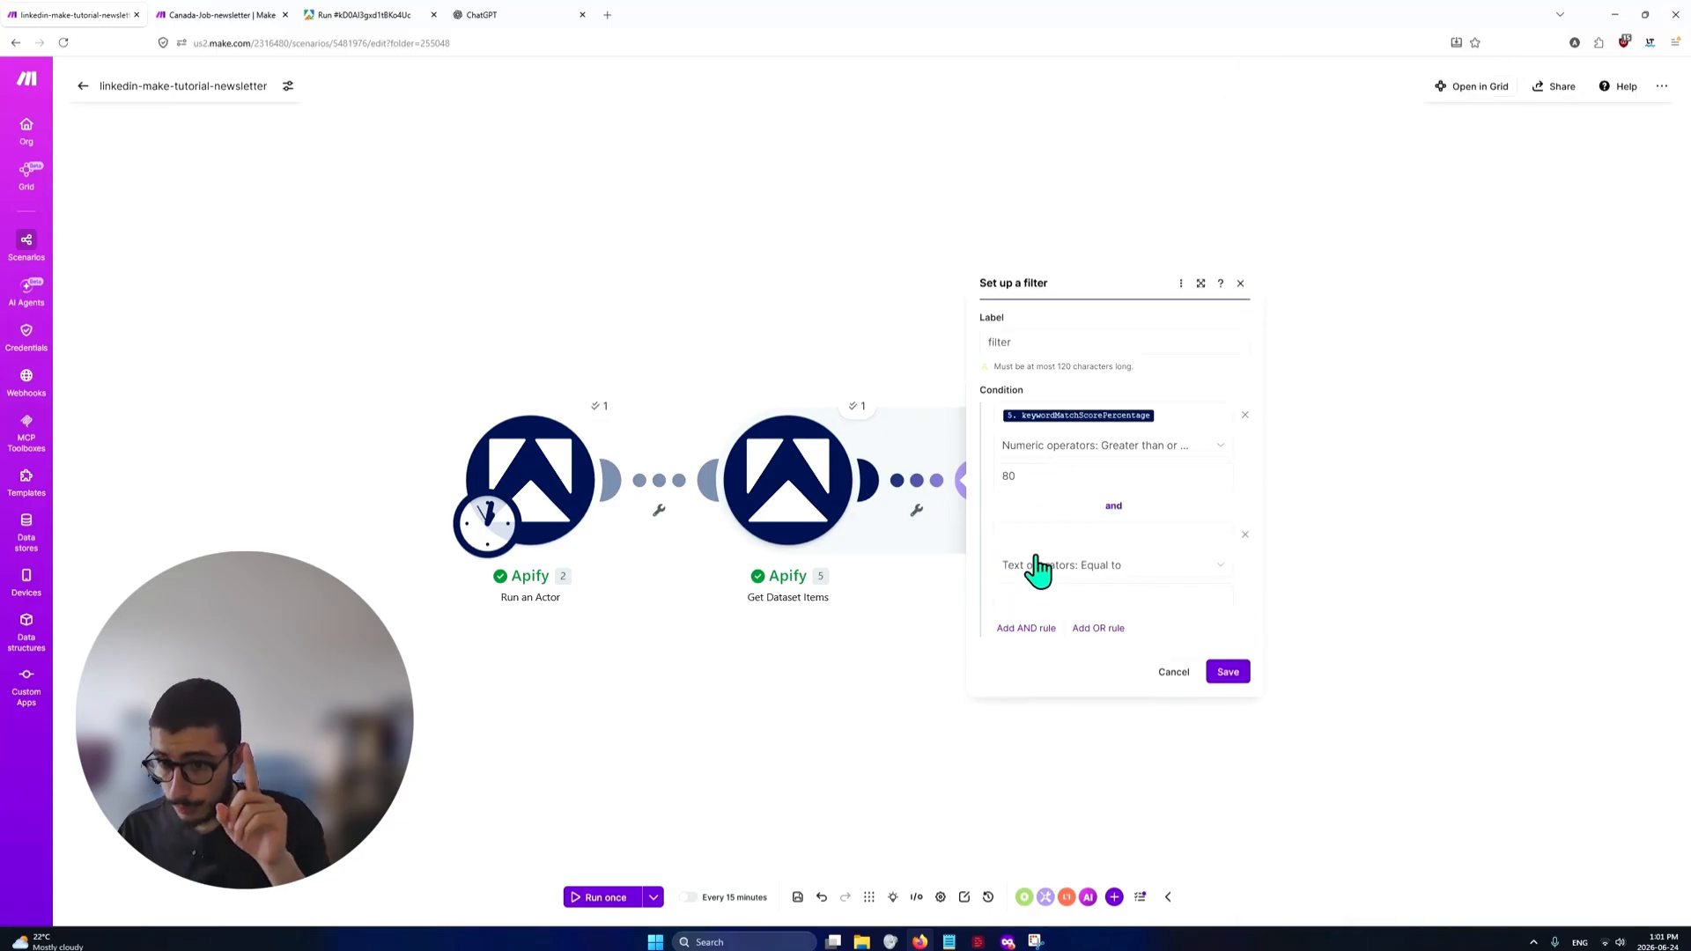
{"action": "left_click", "coordinate": [1071, 536]}
{"action": "type", "text": "/dynami"}
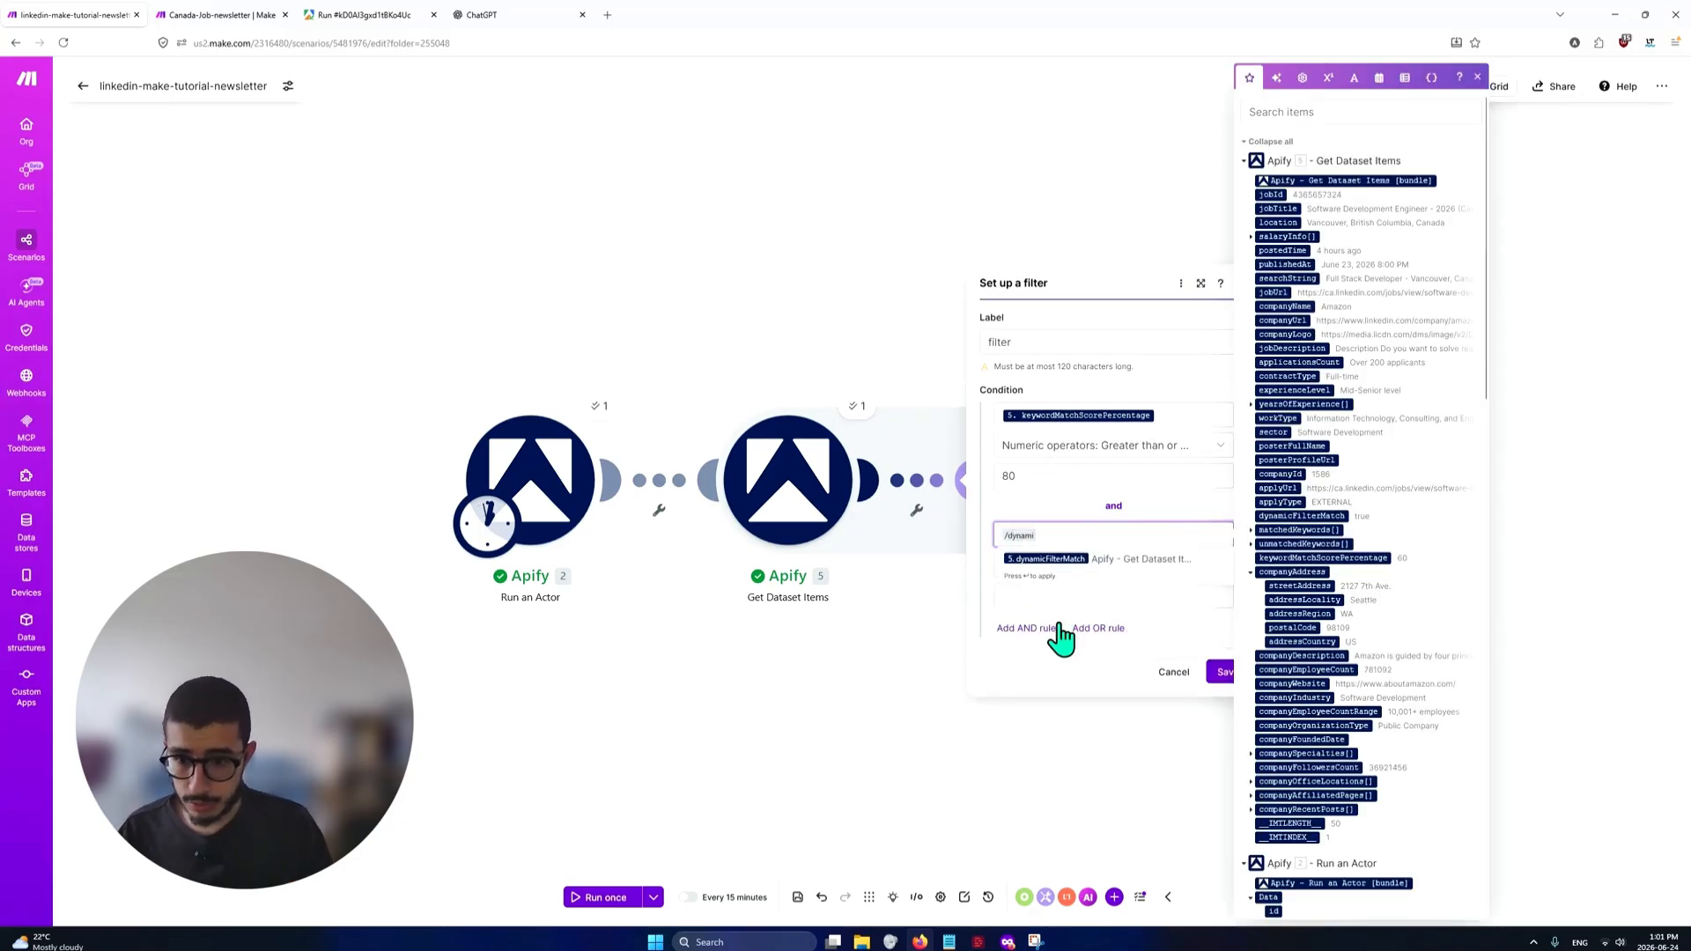
{"action": "left_click", "coordinate": [1087, 559]}
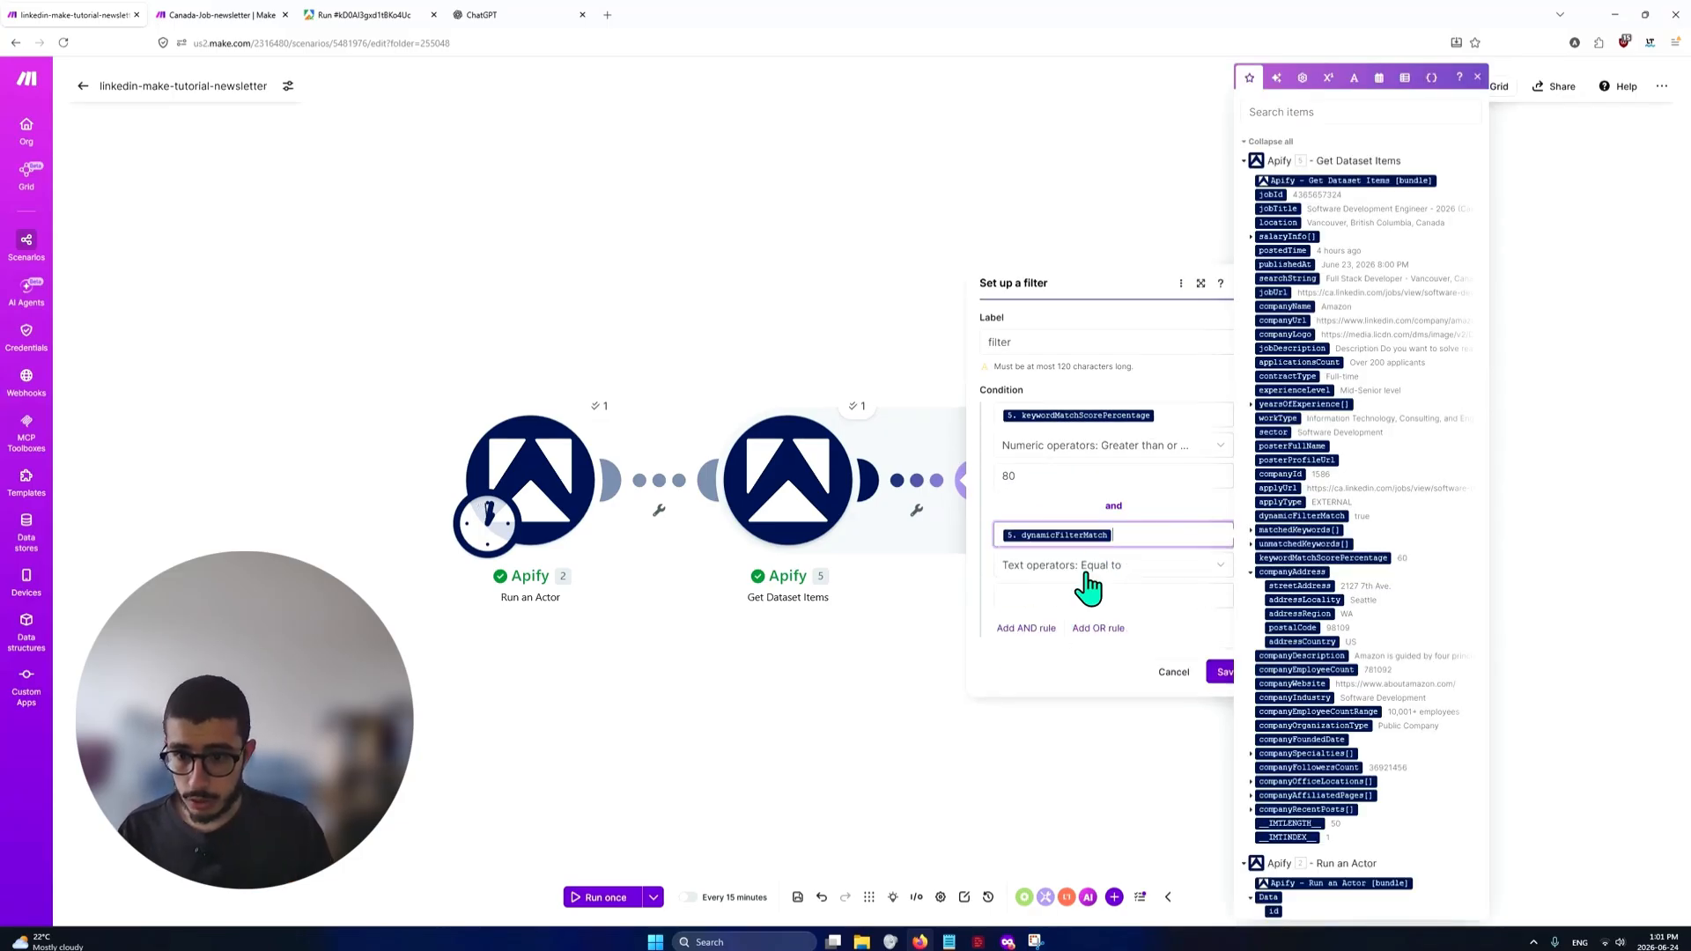
{"action": "left_click", "coordinate": [1088, 572]}
{"action": "left_click", "coordinate": [1086, 571]}
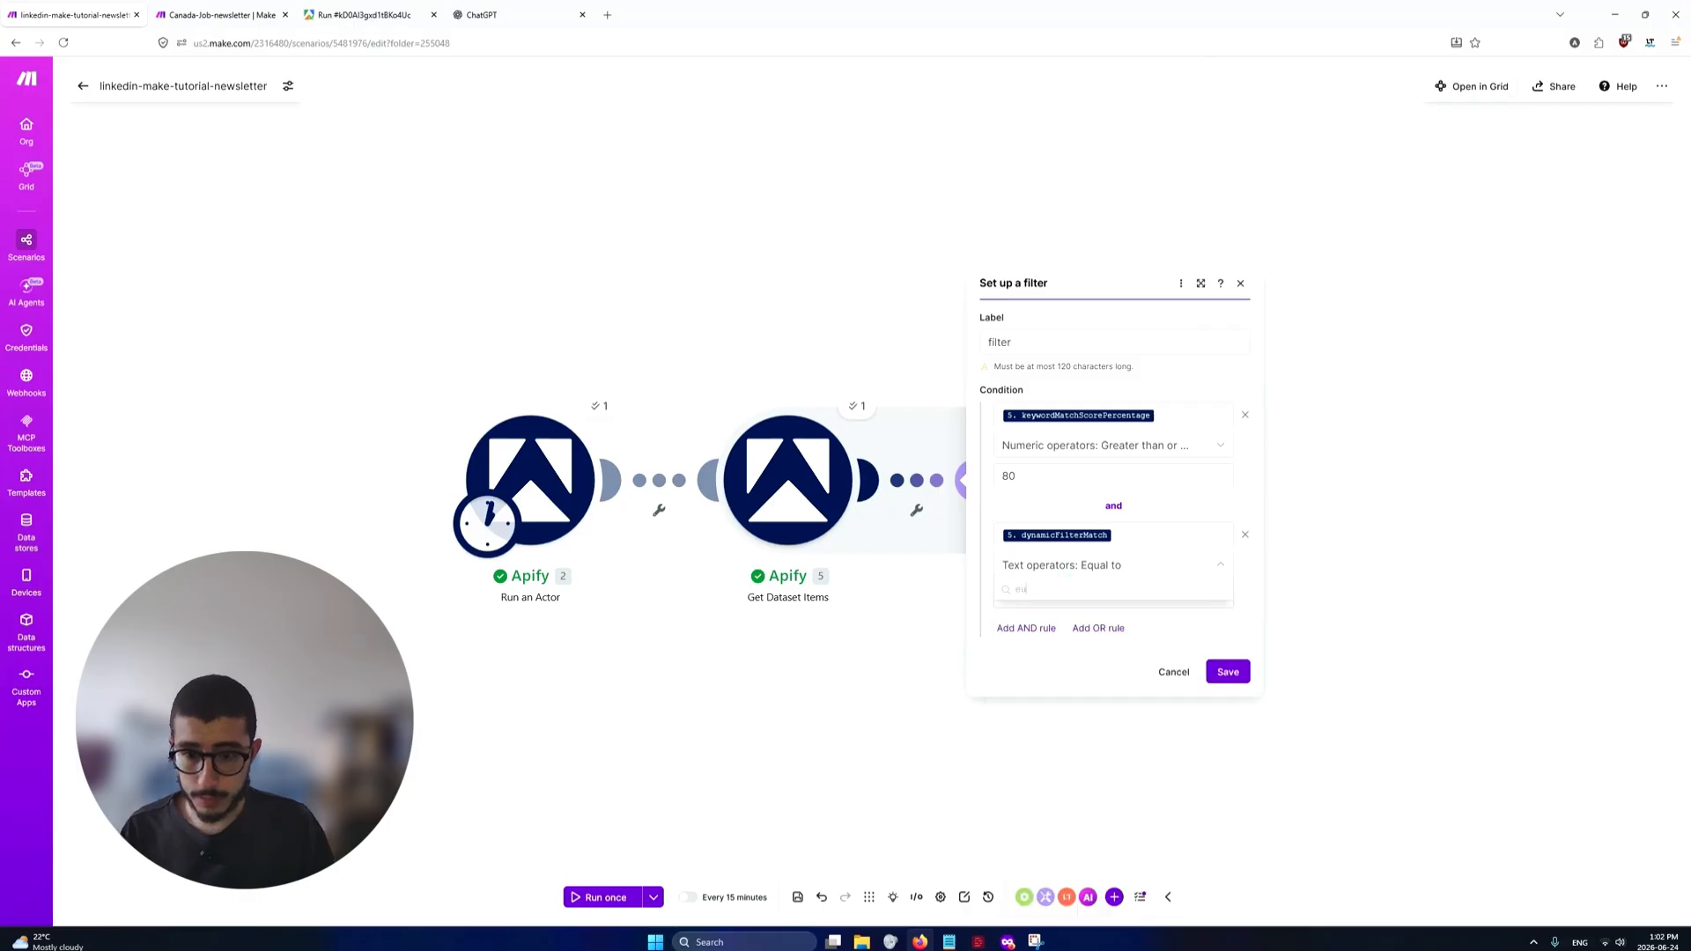
{"action": "left_click", "coordinate": [1086, 571]}
{"action": "type", "text": "eq"}
{"action": "left_click", "coordinate": [1124, 630]}
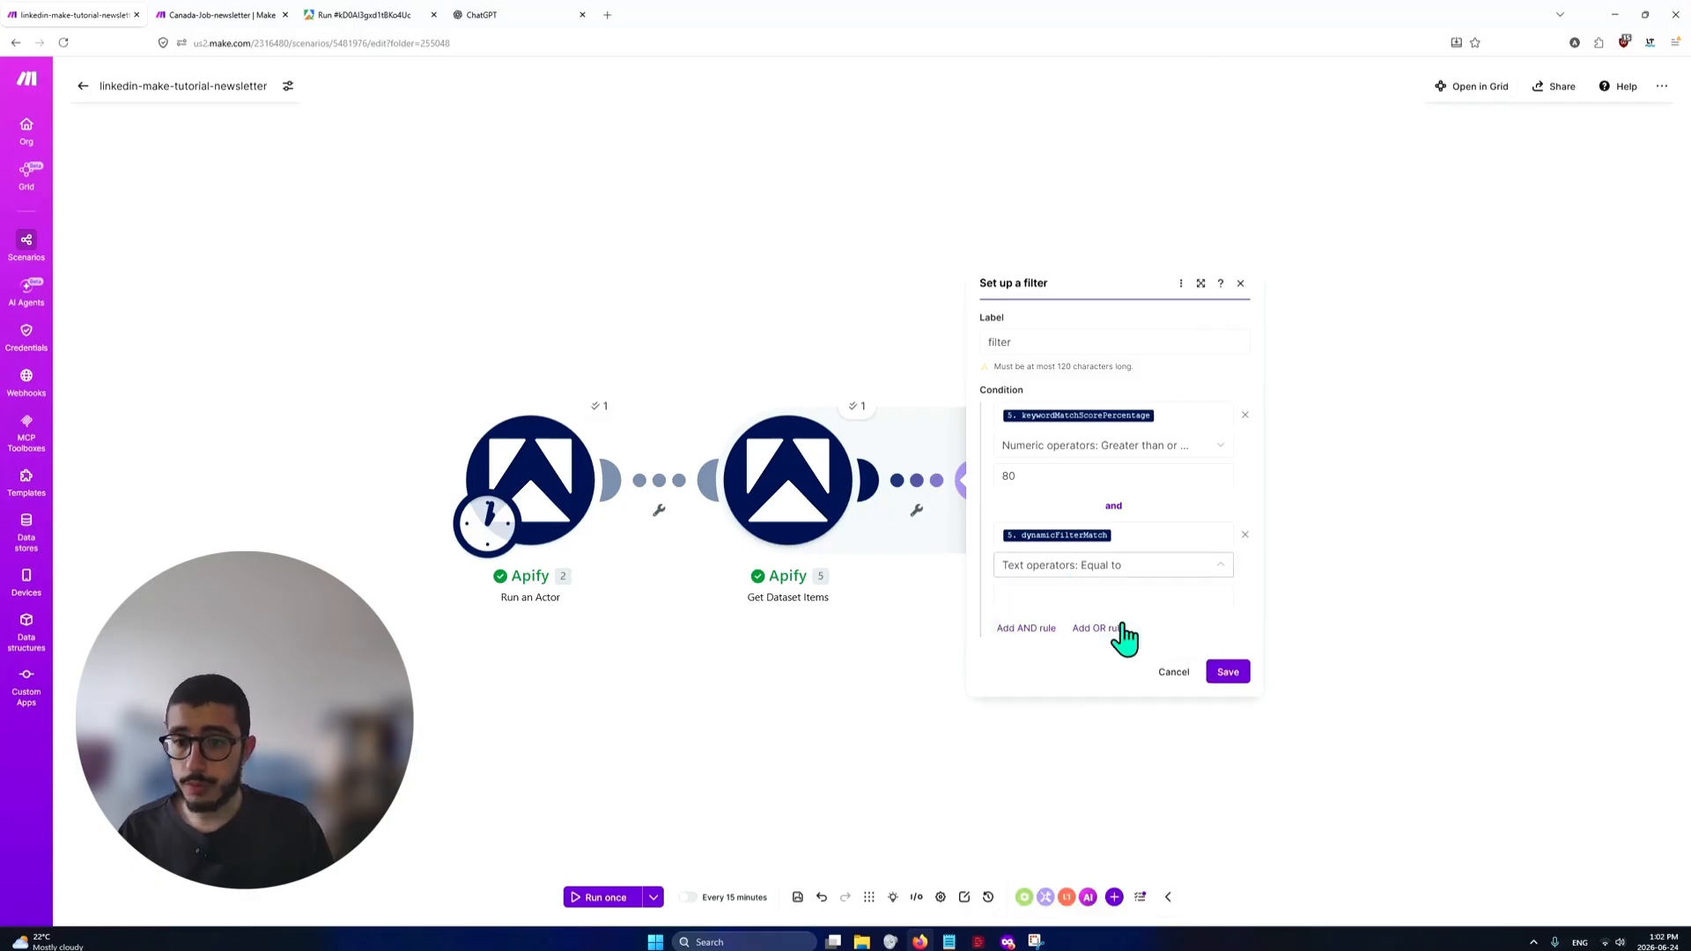
{"action": "left_click", "coordinate": [1118, 597]}
{"action": "type", "text": "true"}
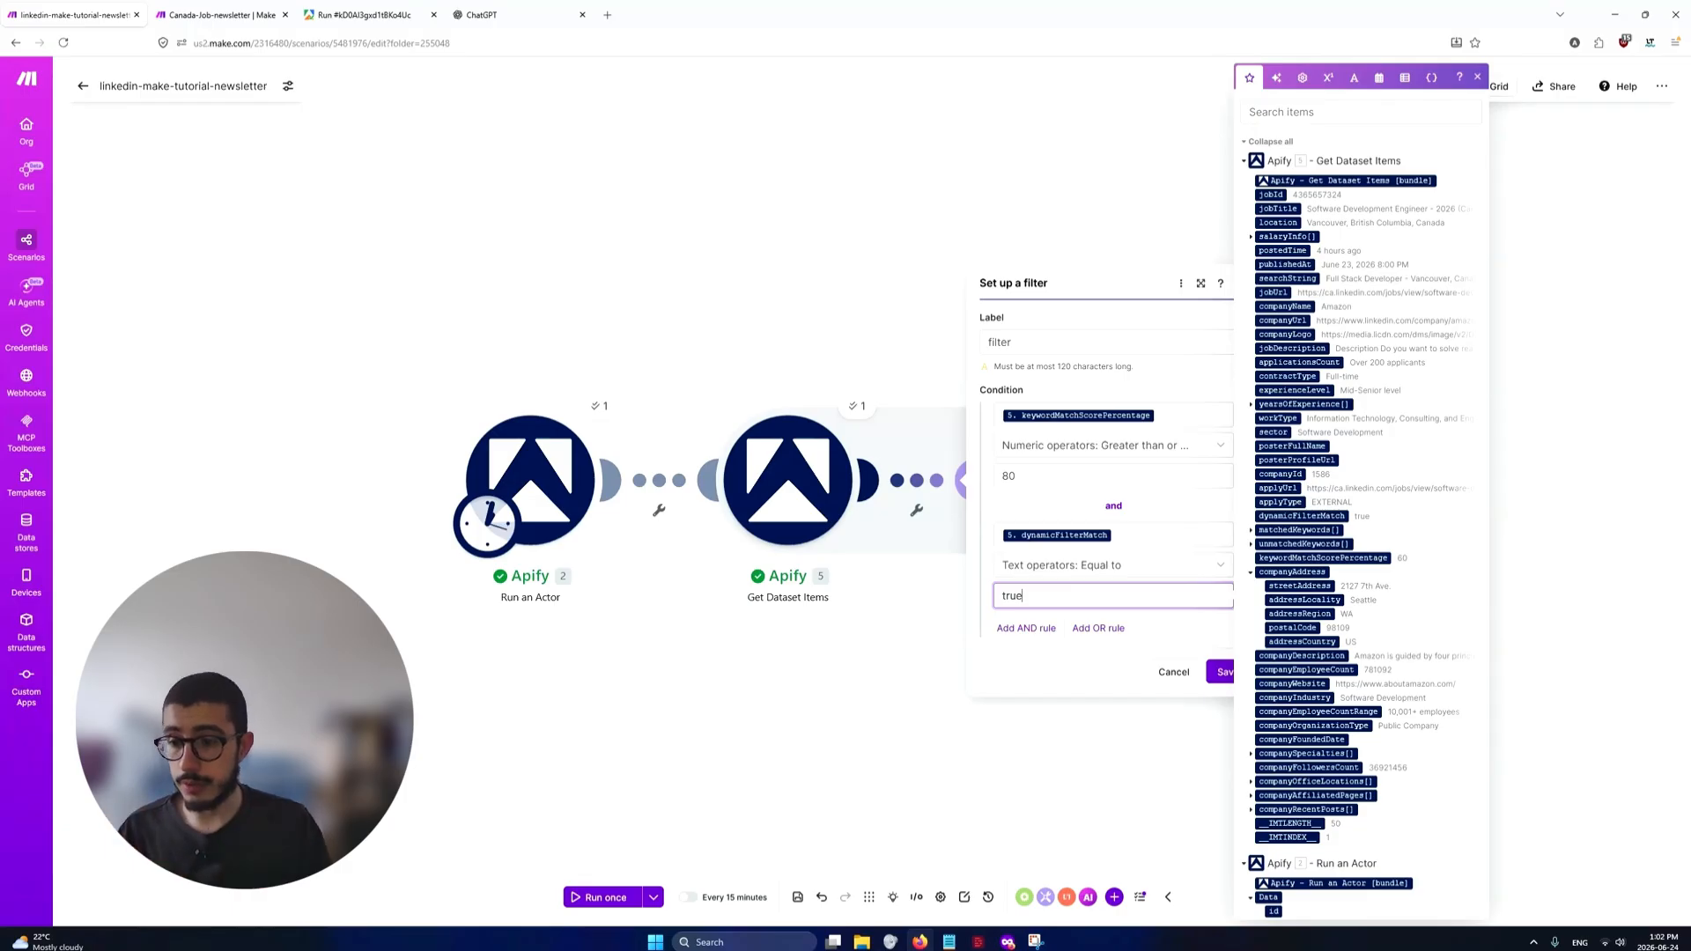
{"action": "left_click", "coordinate": [1221, 679]}
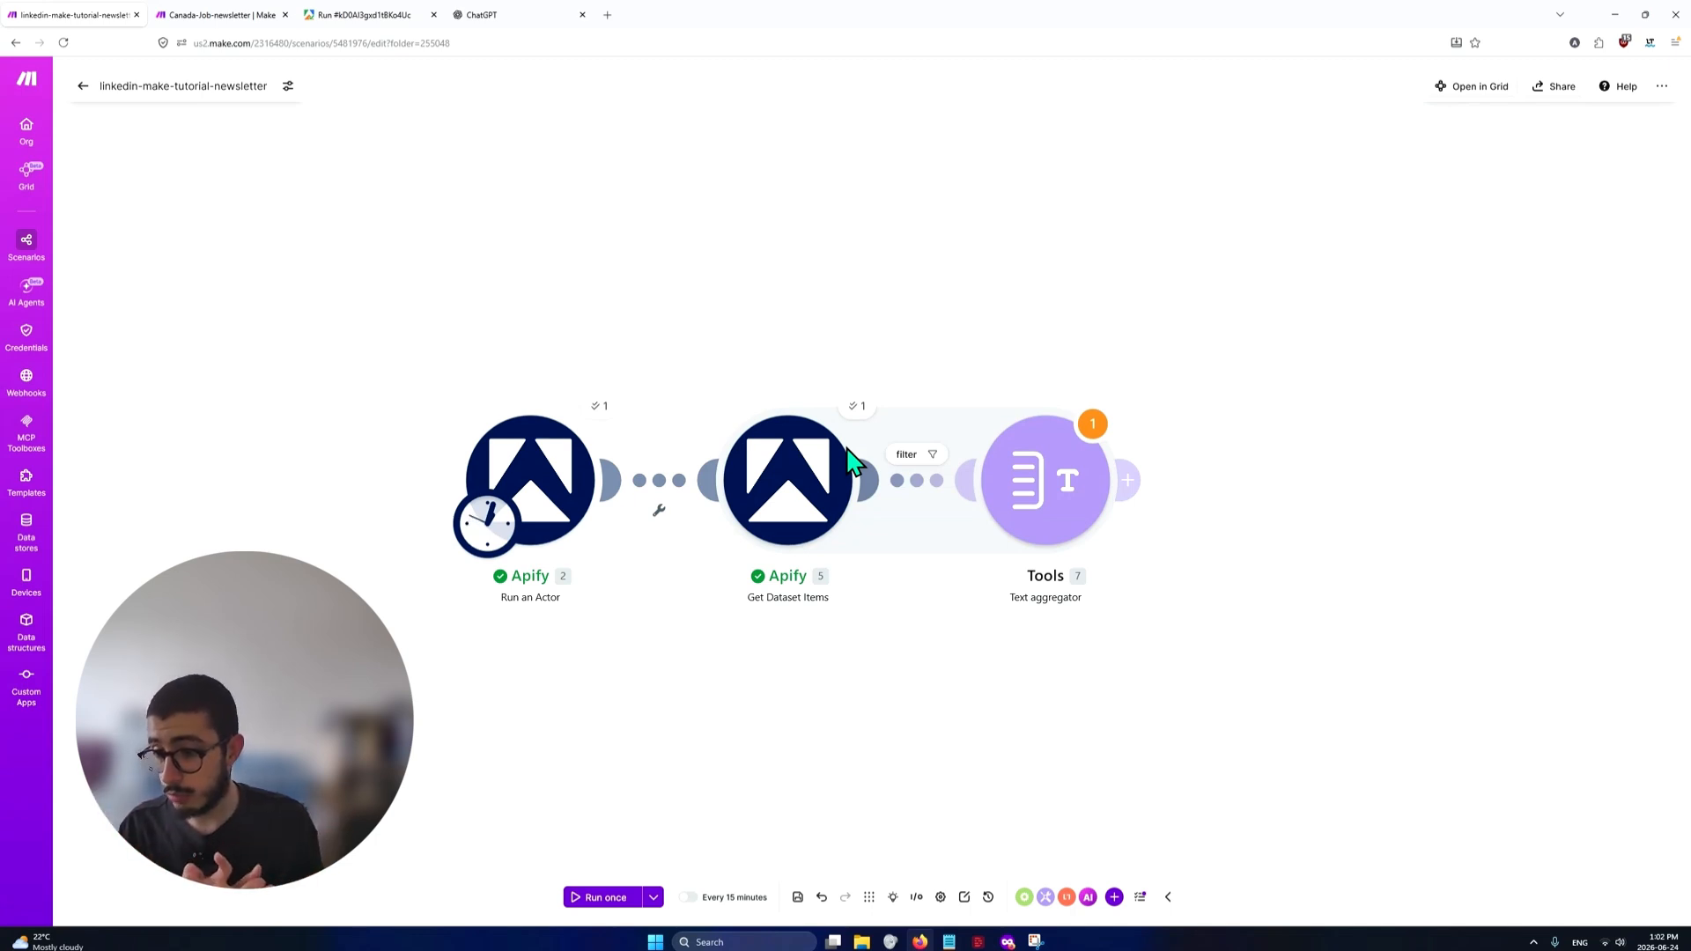
Switch to the Apify run page and review the run's cost and its JSON input
{"action": "left_click", "coordinate": [343, 14]}
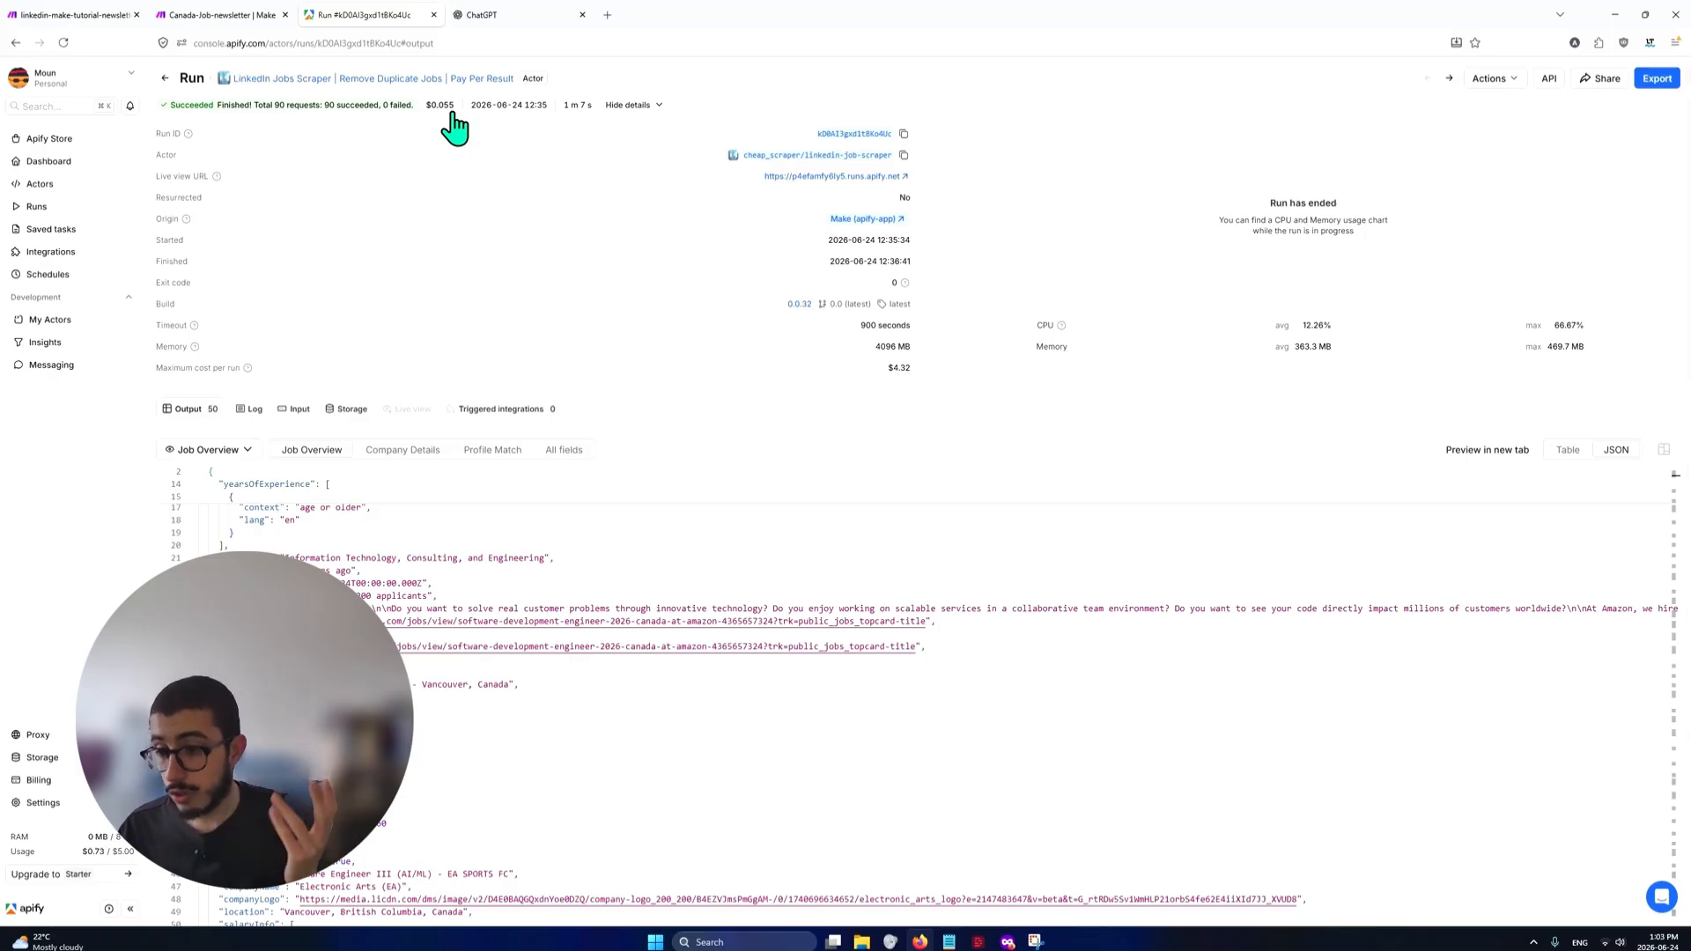
{"action": "left_click", "coordinate": [295, 412]}
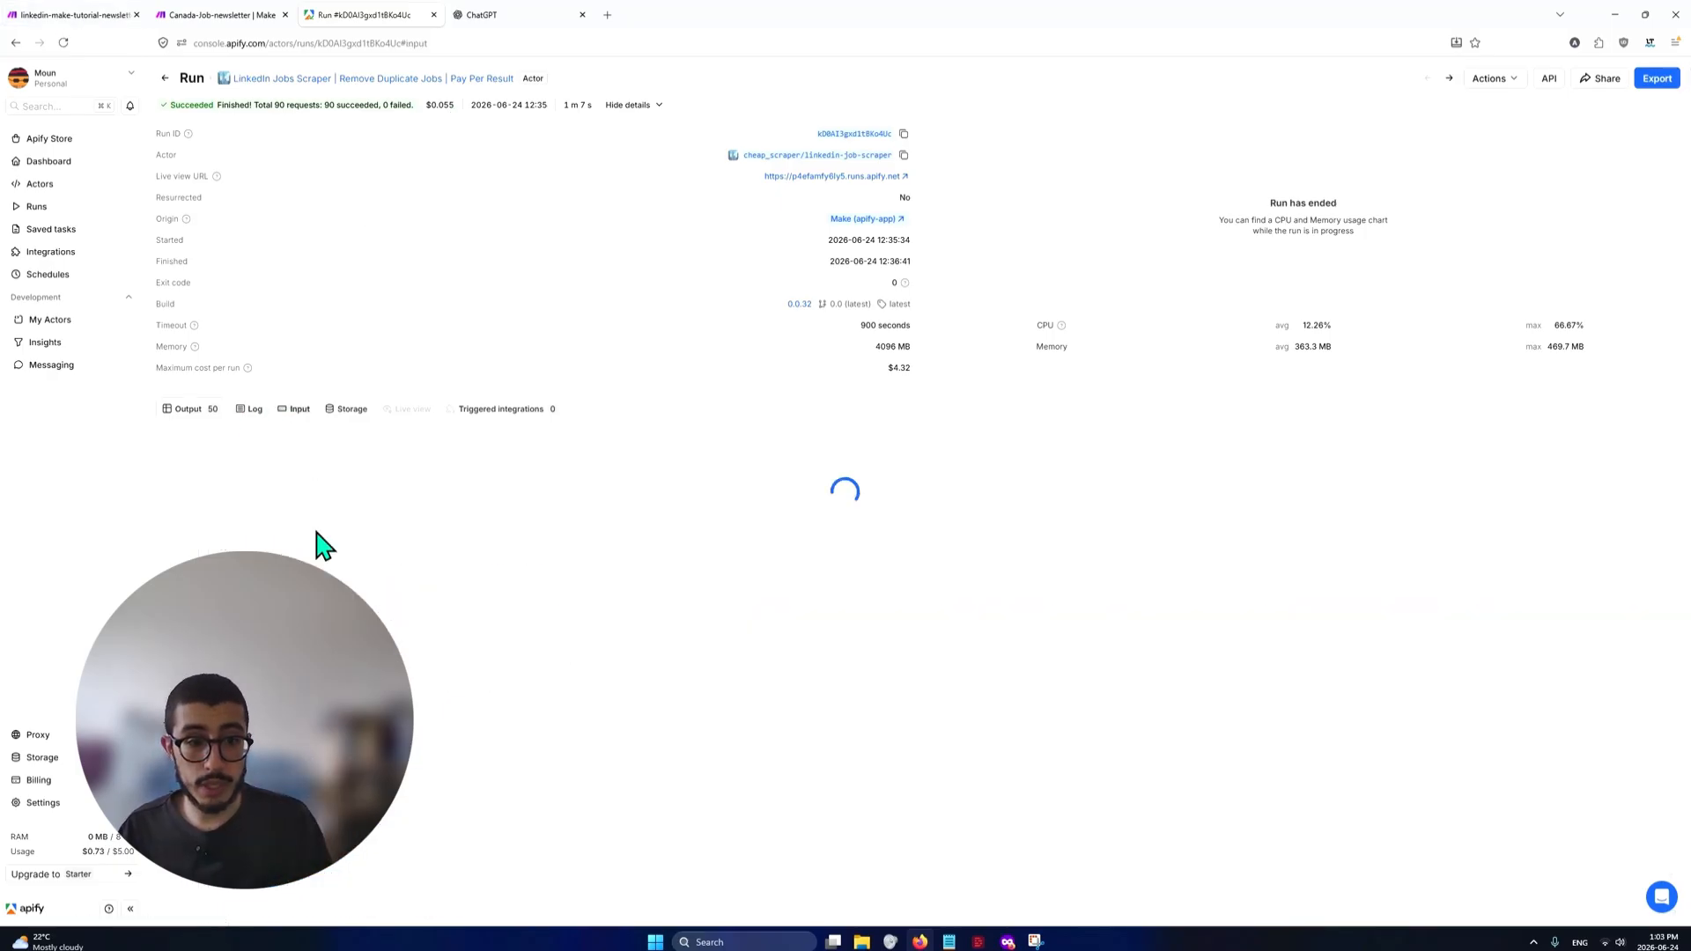
{"action": "scroll", "coordinate": [453, 678], "scroll_direction": "down", "scroll_amount": 6}
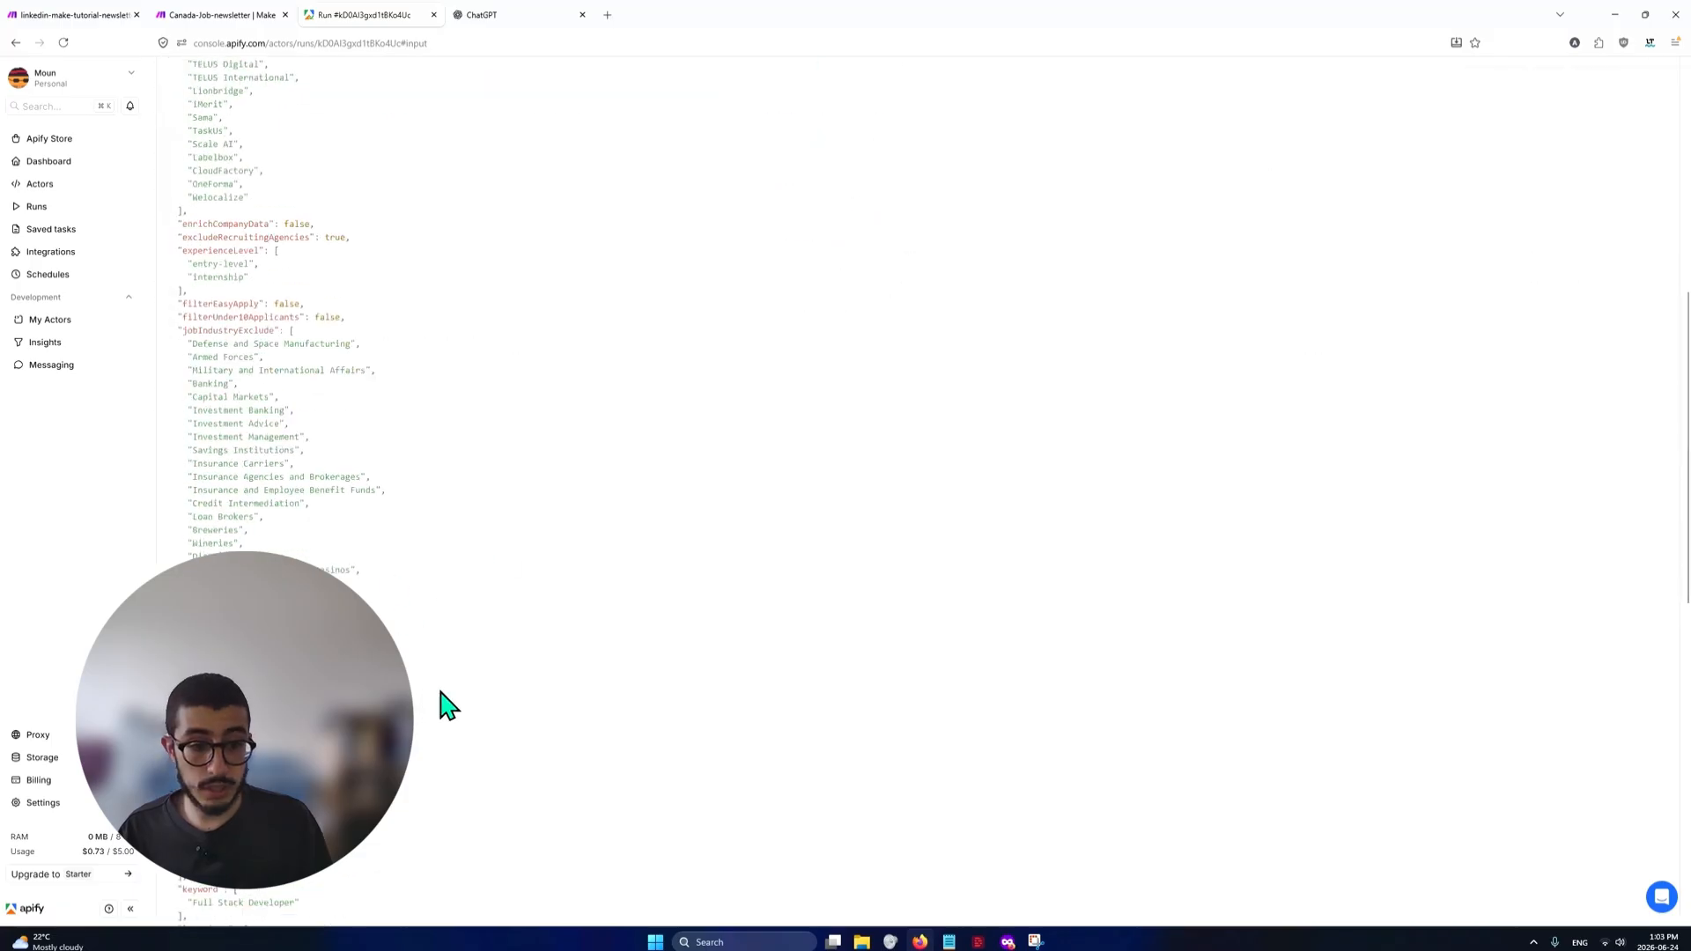
{"action": "scroll", "coordinate": [447, 705], "scroll_direction": "up", "scroll_amount": 6}
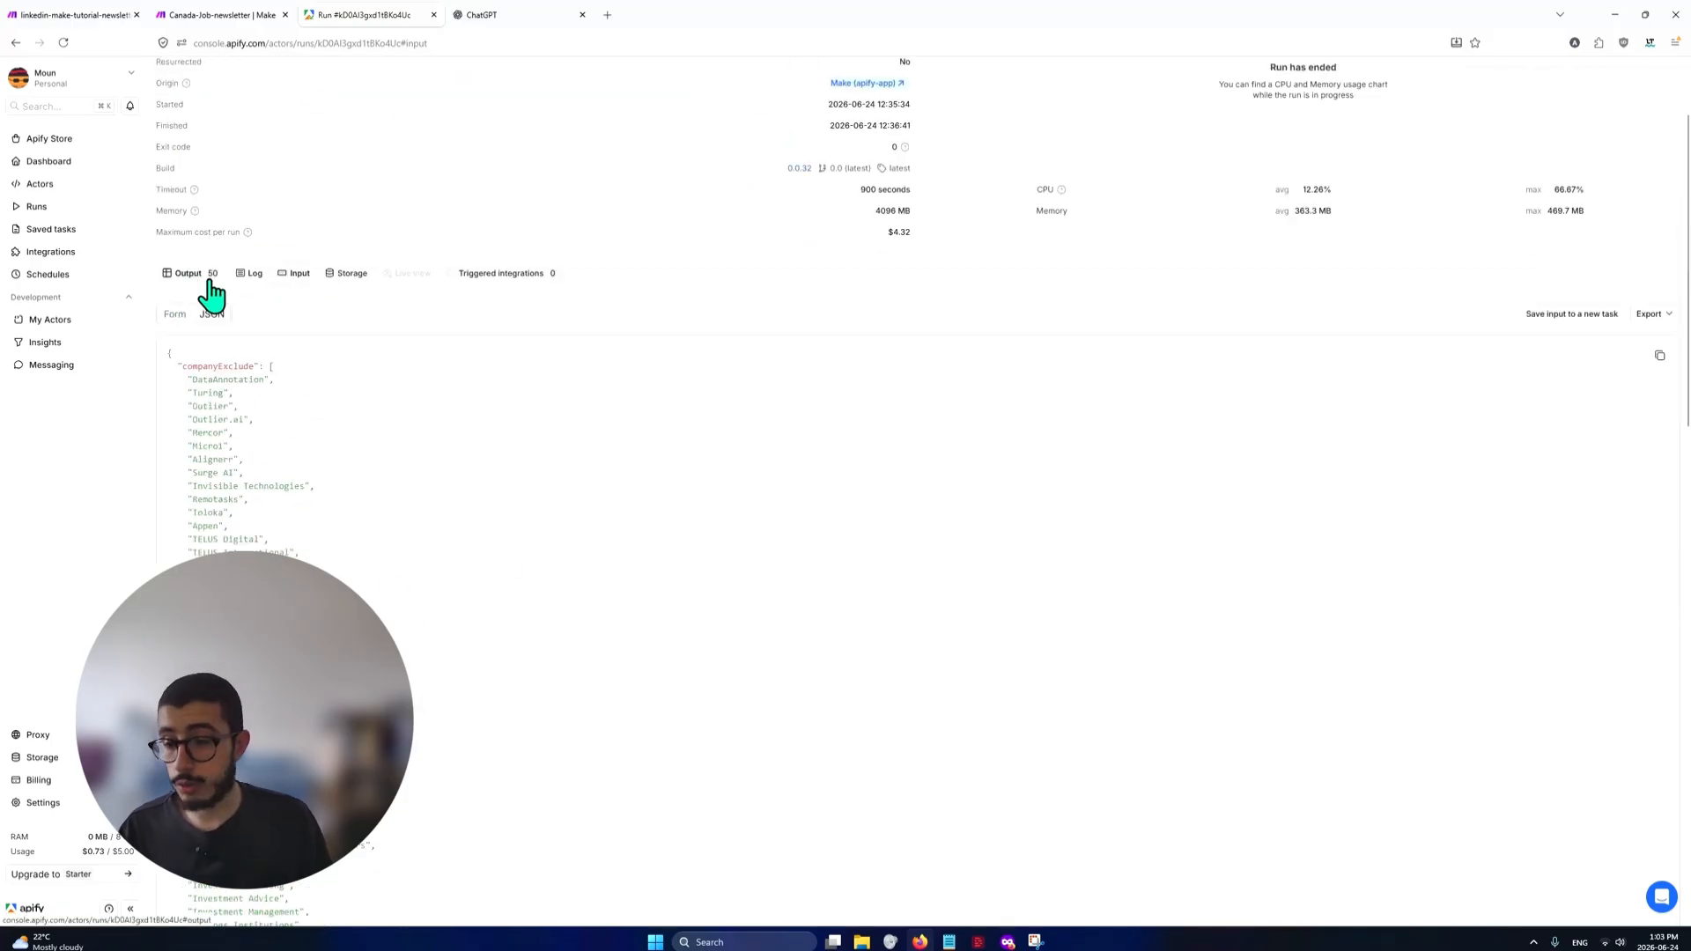
Return to the linkedin-make-tutorial-newsletter scenario and add a module from the Email app after the Text aggregator
{"action": "left_click", "coordinate": [81, 14]}
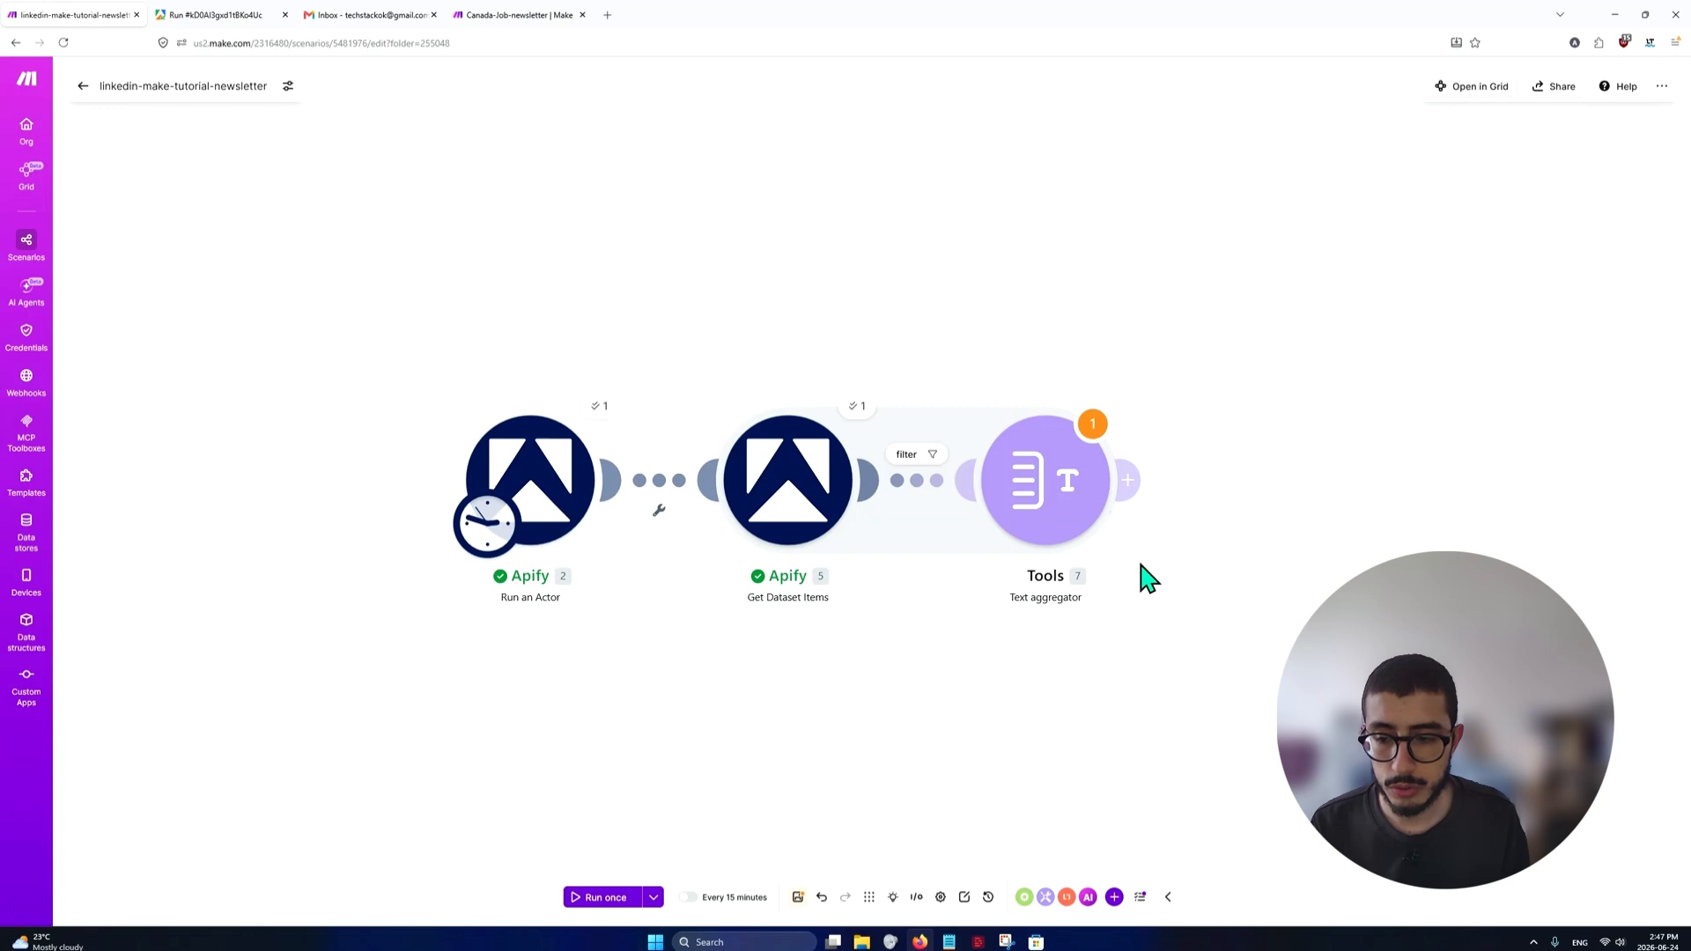
{"action": "left_click", "coordinate": [1129, 482]}
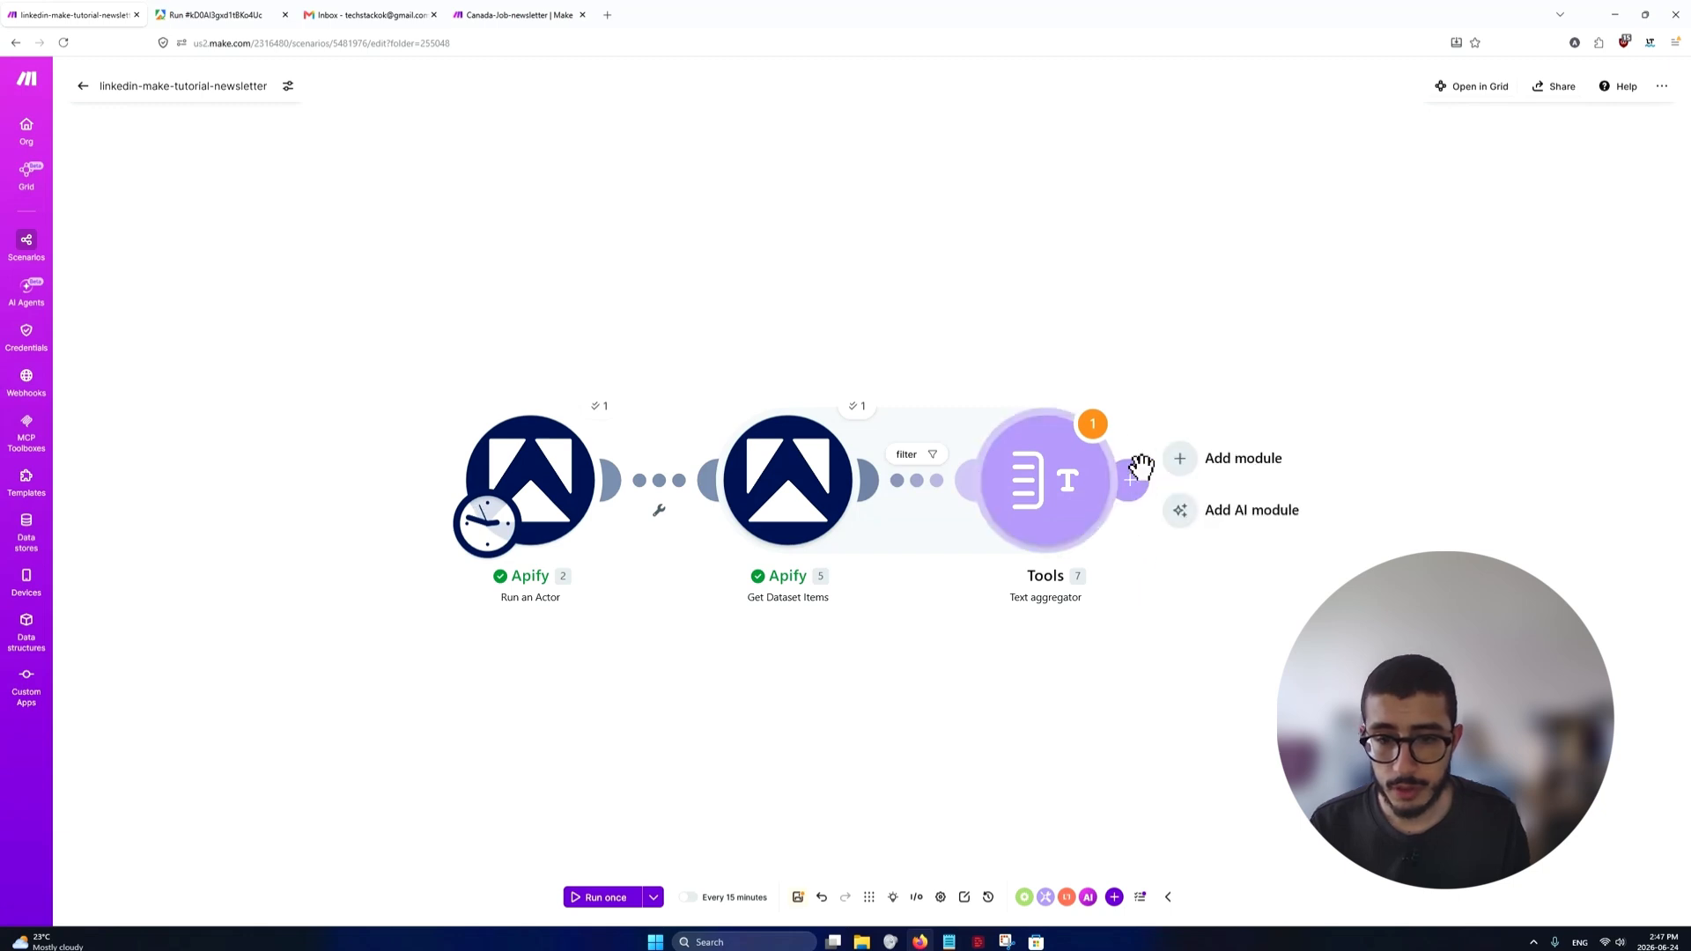
{"action": "mouse_move", "coordinate": [1129, 484]}
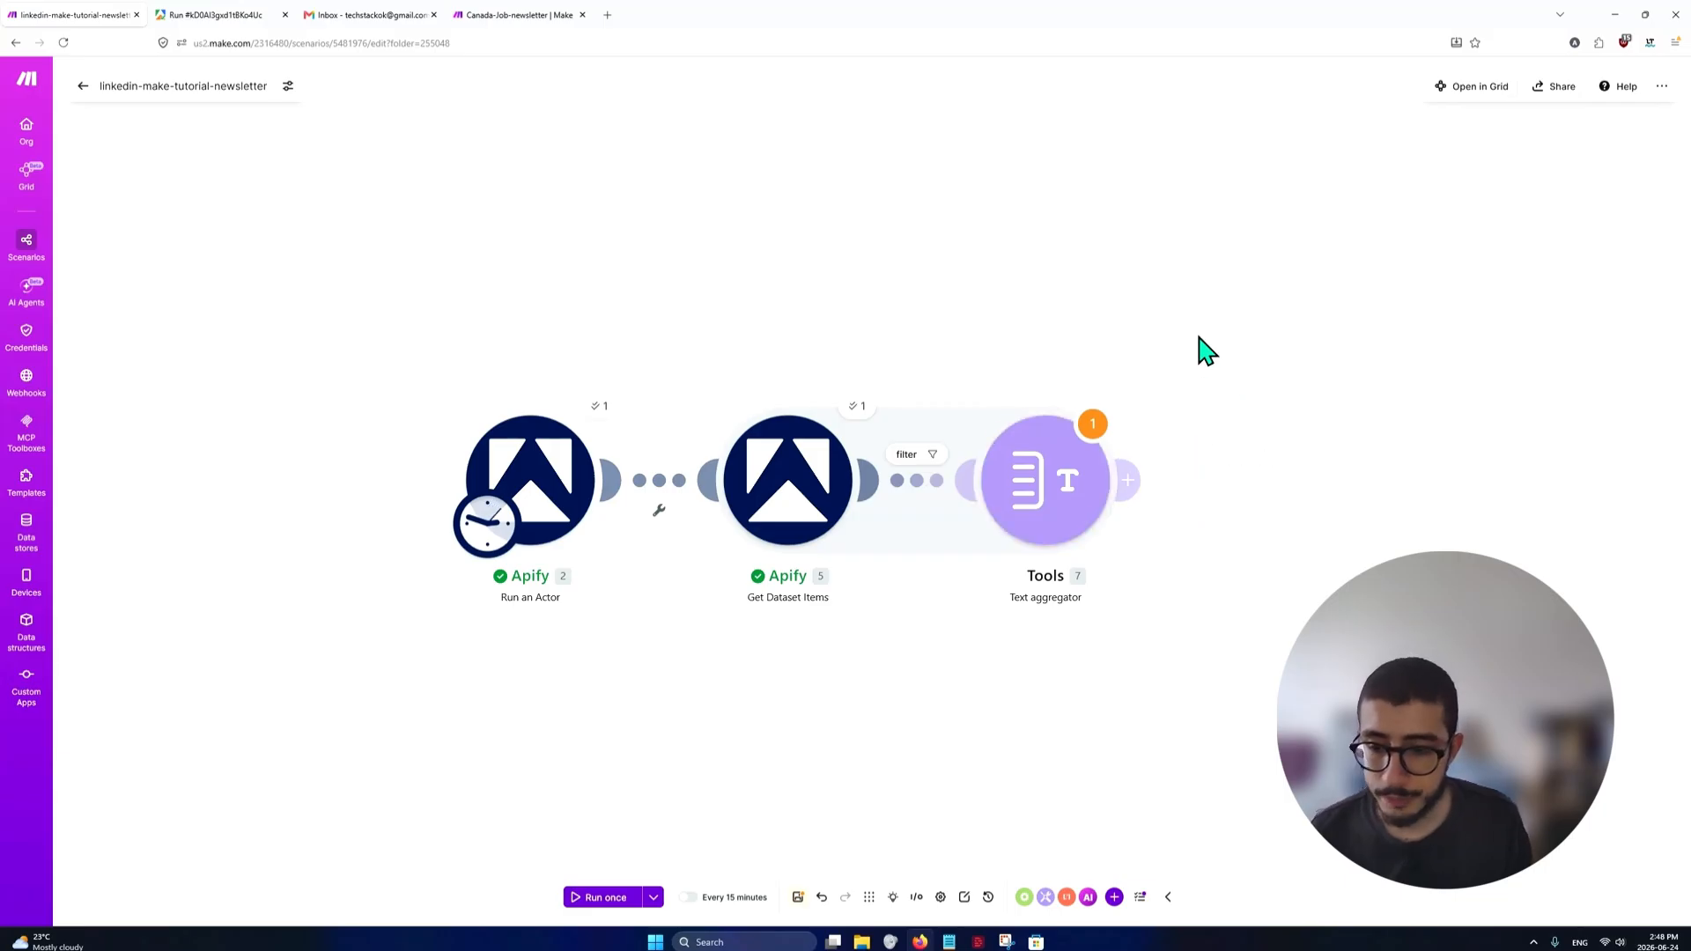
{"action": "left_click", "coordinate": [1251, 487]}
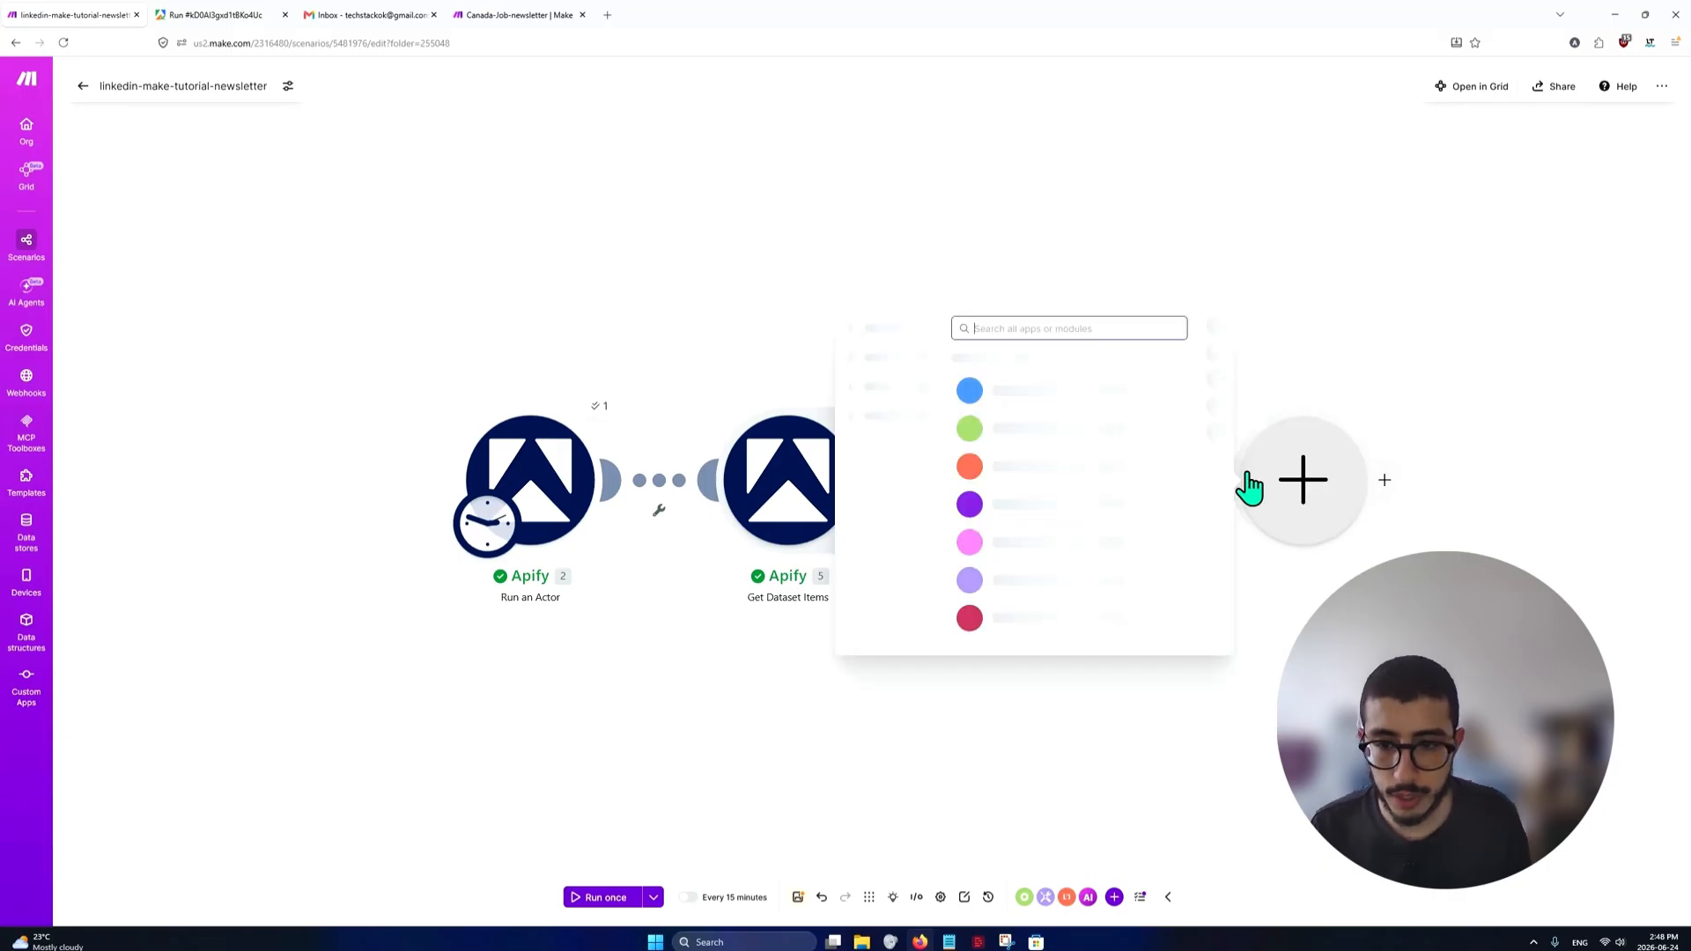
{"action": "type", "text": "mail"}
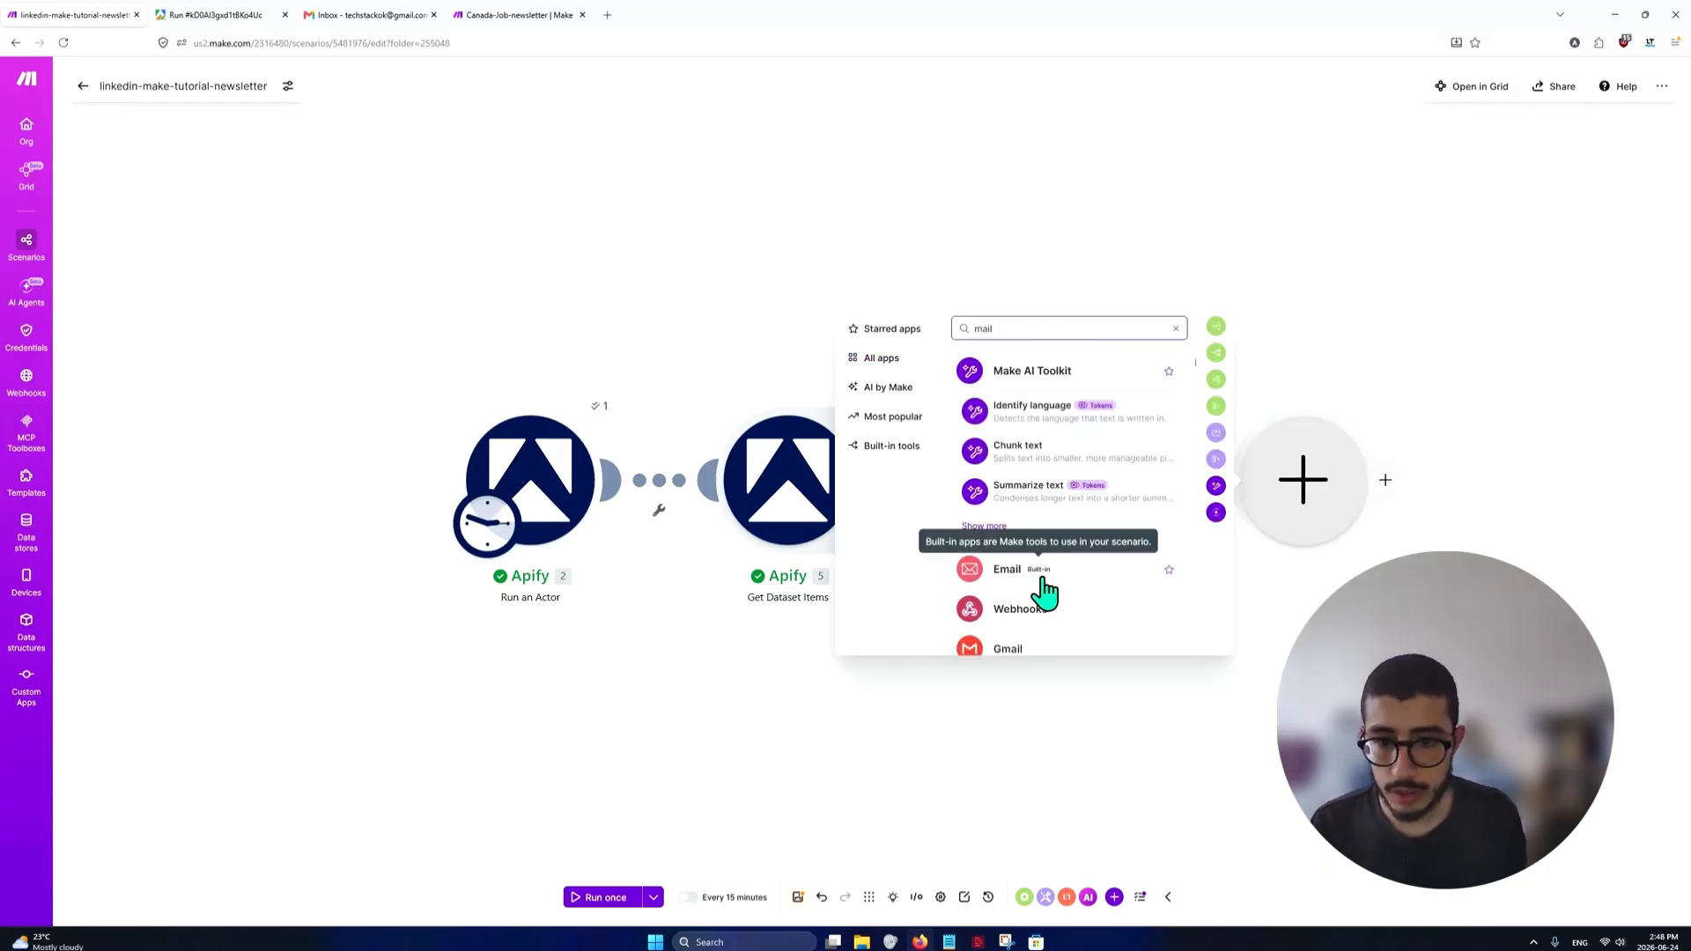
{"action": "scroll", "coordinate": [1048, 590], "scroll_direction": "down", "scroll_amount": 2}
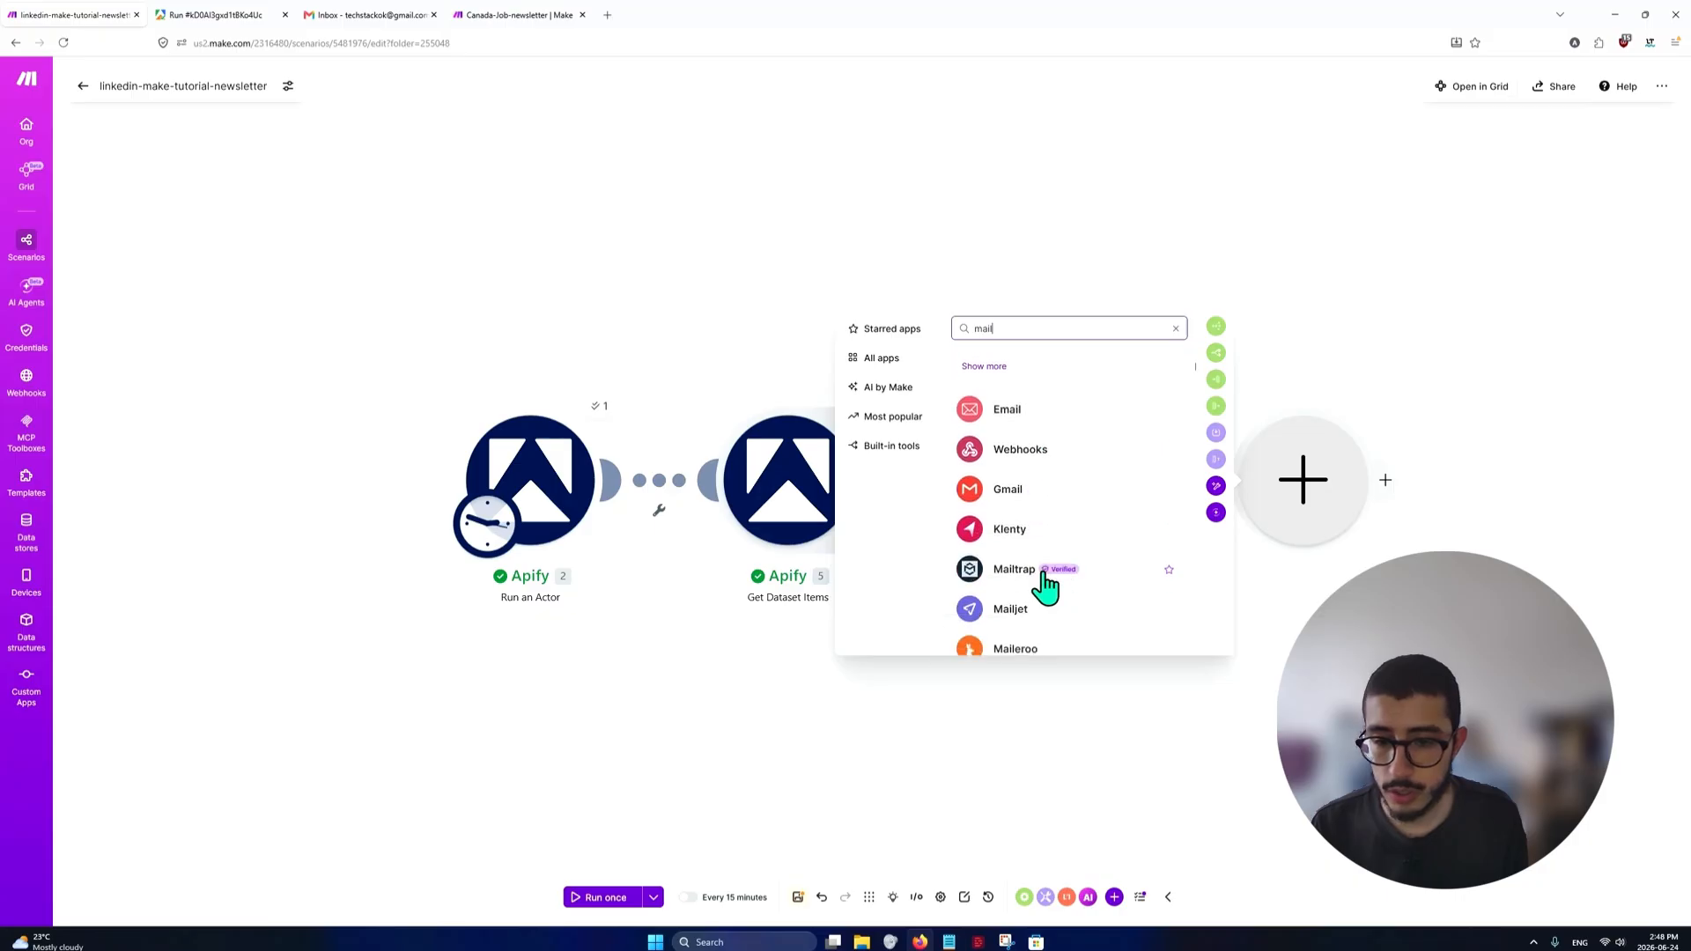
{"action": "scroll", "coordinate": [1041, 433], "scroll_direction": "up", "scroll_amount": 1}
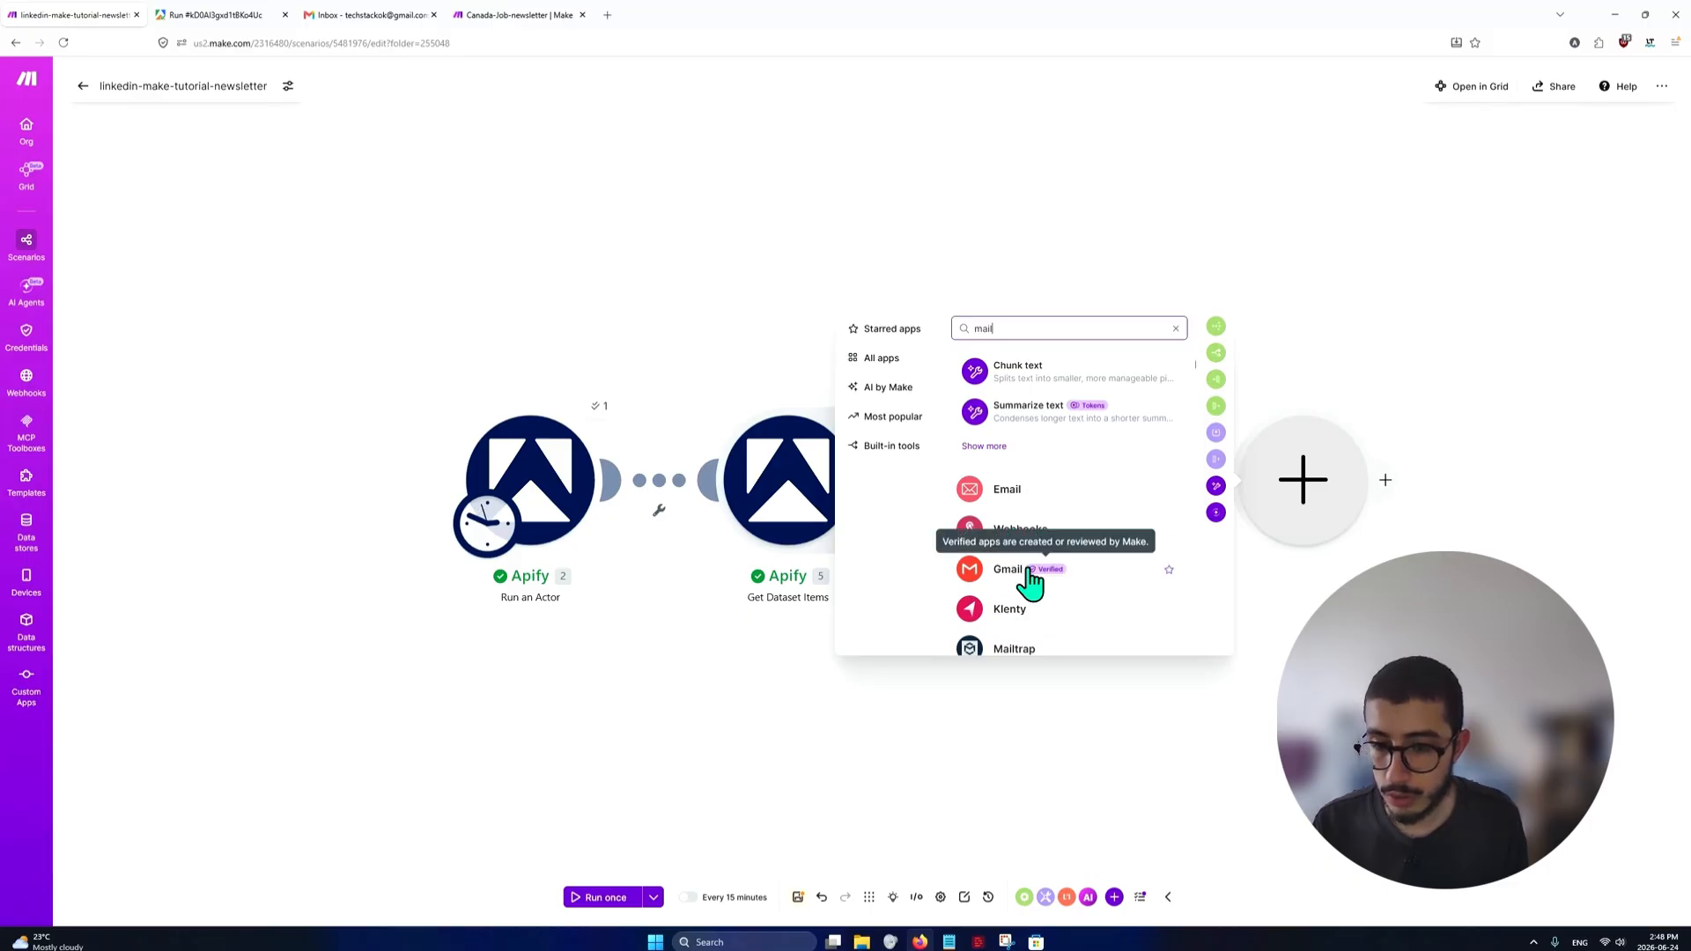
{"action": "left_click", "coordinate": [1027, 495]}
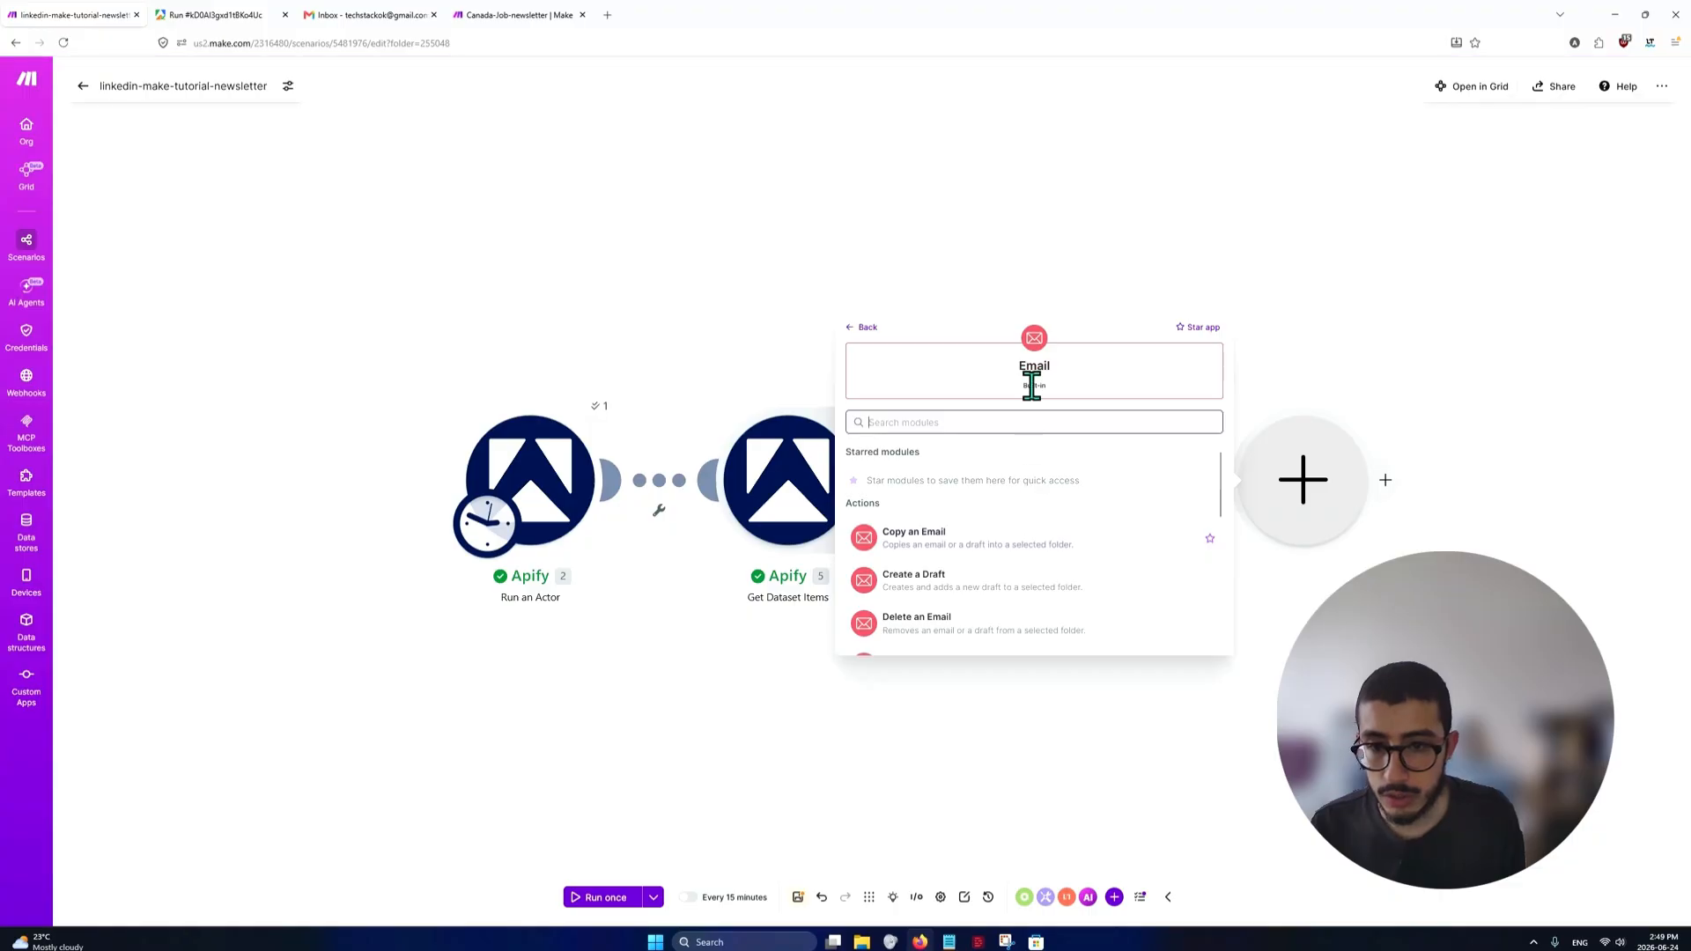
Find the Send an Email action among the Email modules and add it to the scenario
{"action": "scroll", "coordinate": [989, 564], "scroll_direction": "down", "scroll_amount": 3}
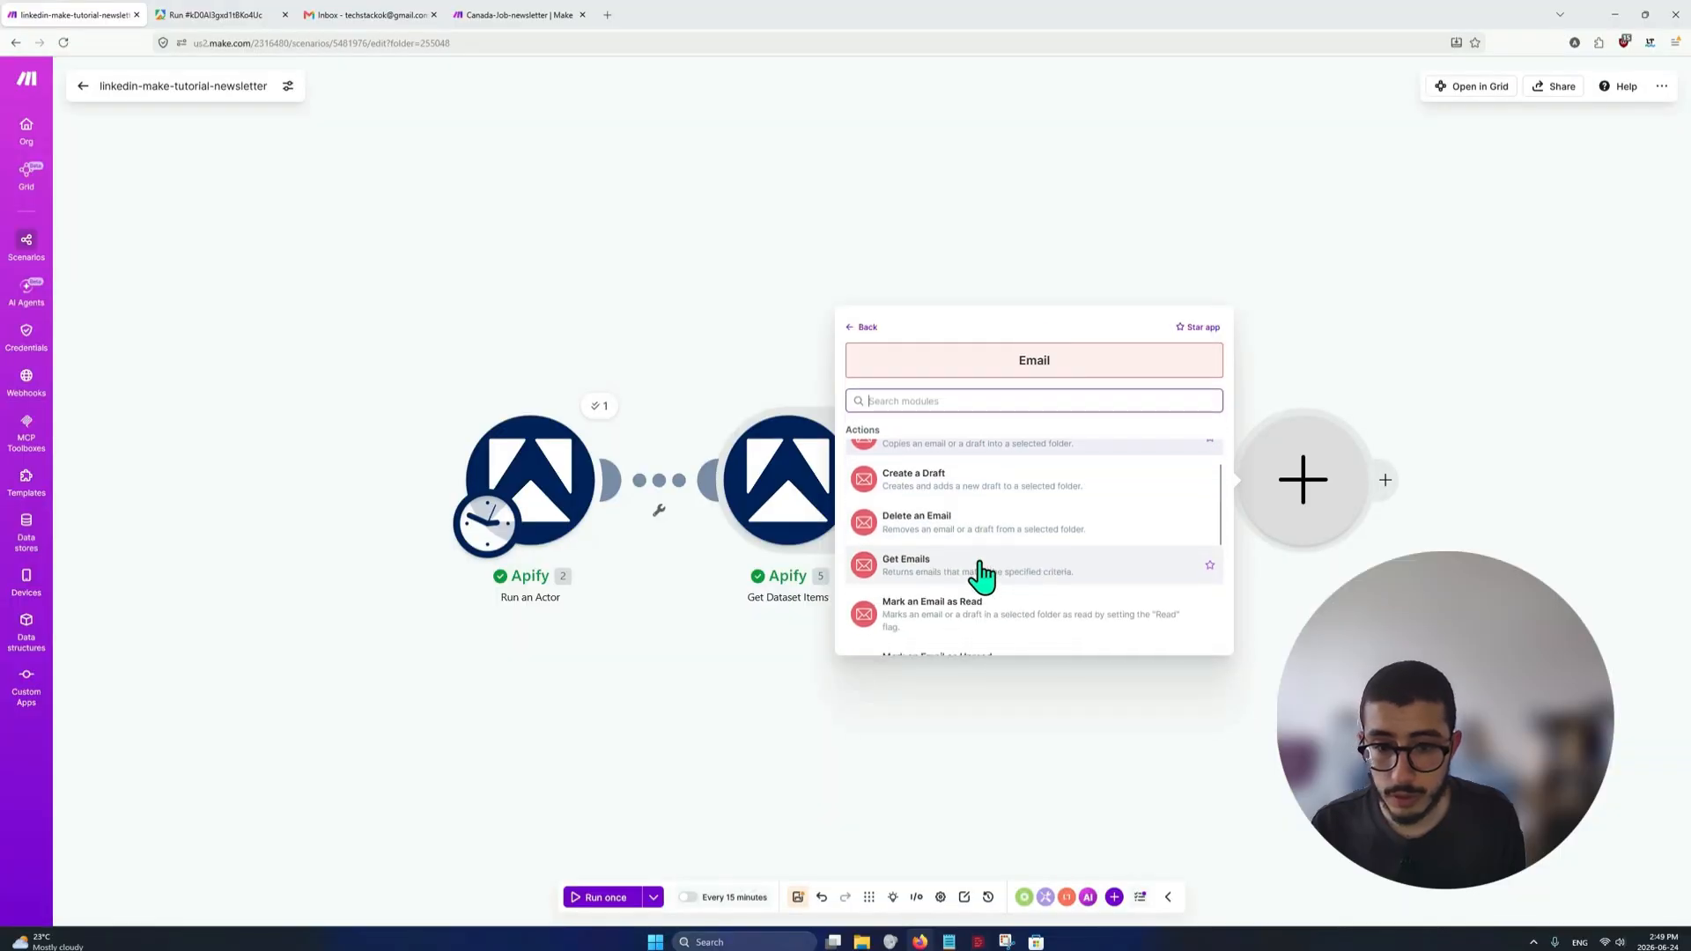
{"action": "scroll", "coordinate": [969, 529], "scroll_direction": "up", "scroll_amount": 3}
{"action": "left_click", "coordinate": [956, 421]}
{"action": "type", "text": "create"}
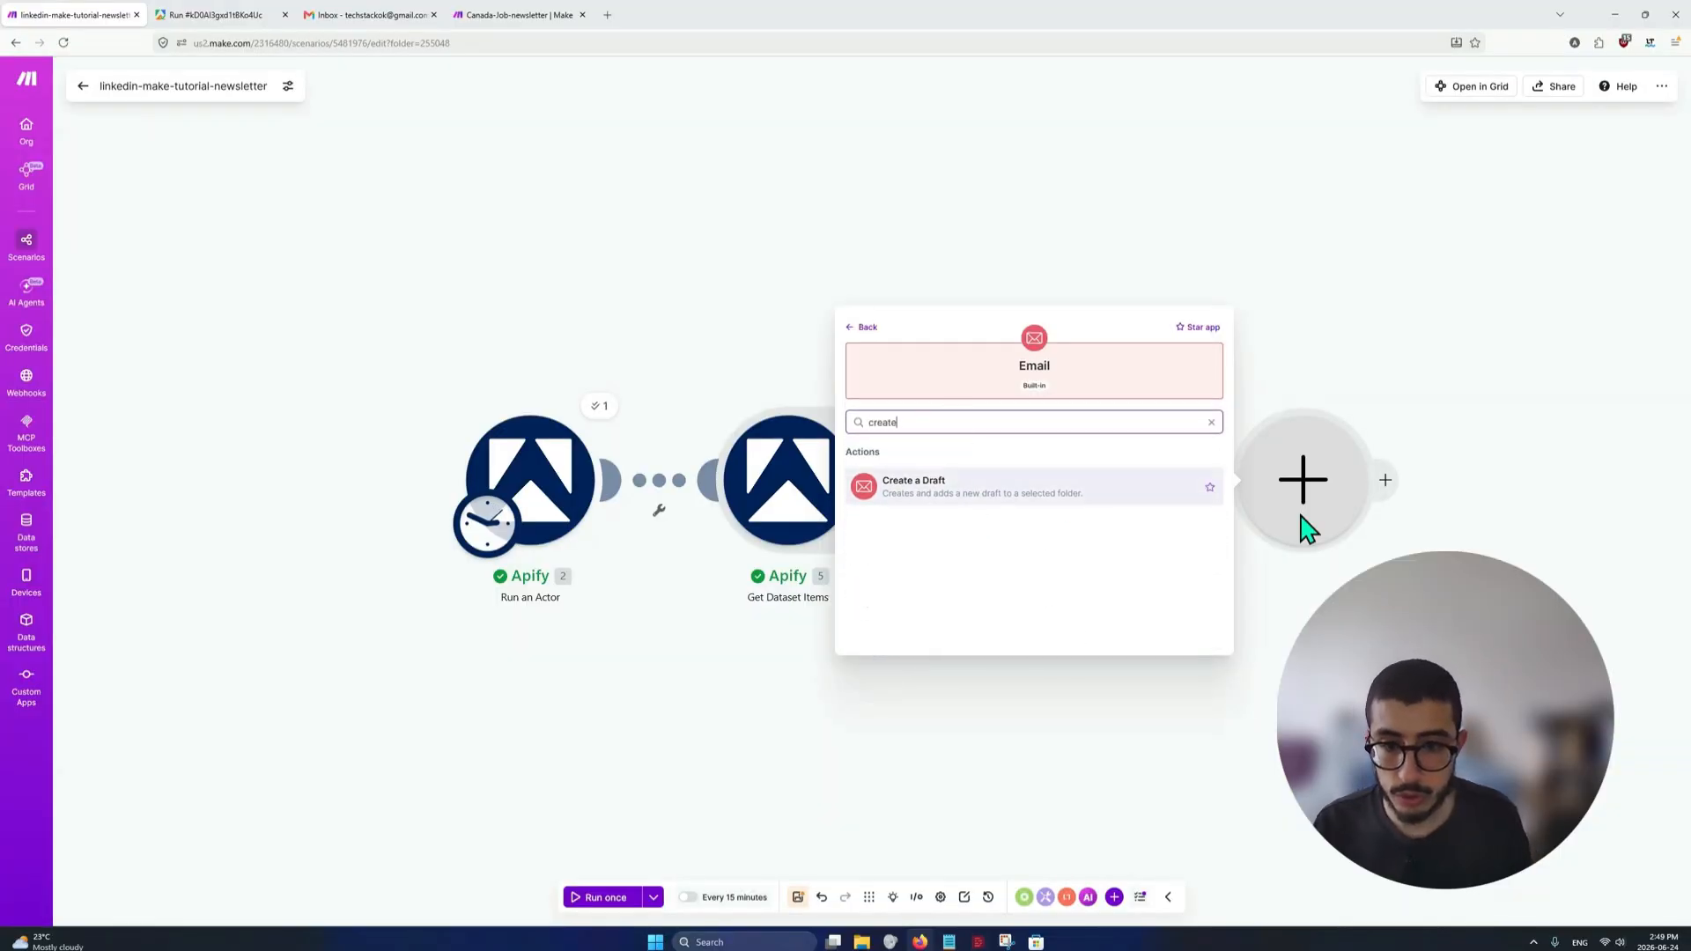
{"action": "key", "text": "ctrl+a"}
{"action": "type", "text": "send"}
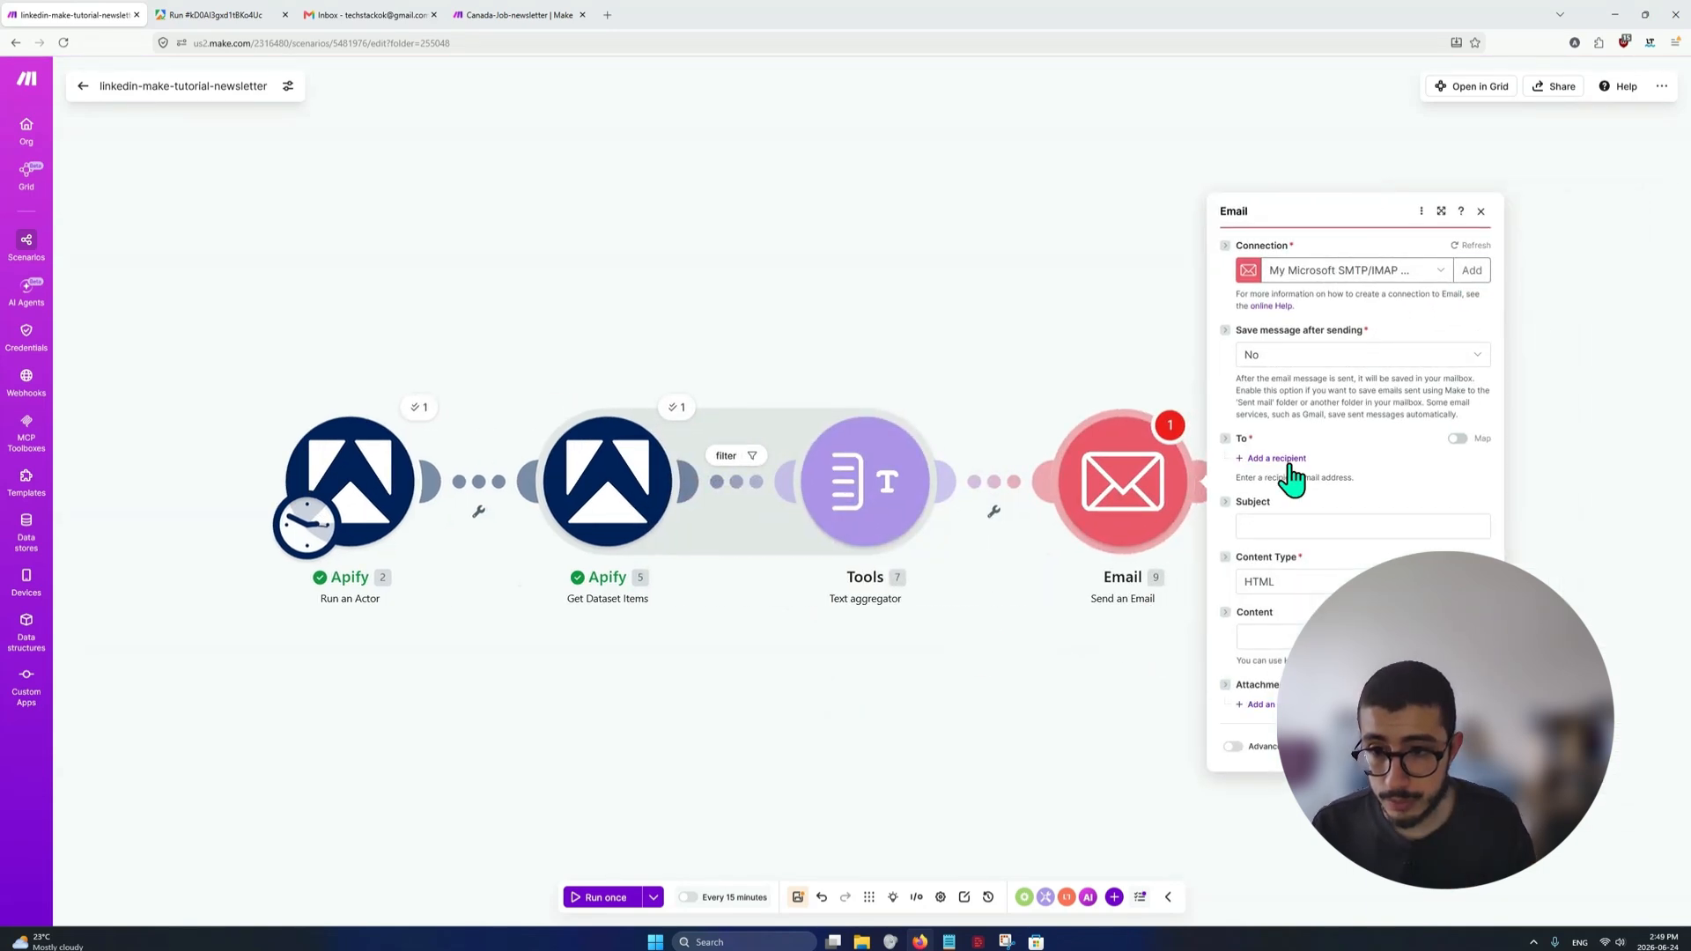
Try to create a Microsoft SMTP/IMAP OAuth connection for the Email module
{"action": "left_click", "coordinate": [1488, 282]}
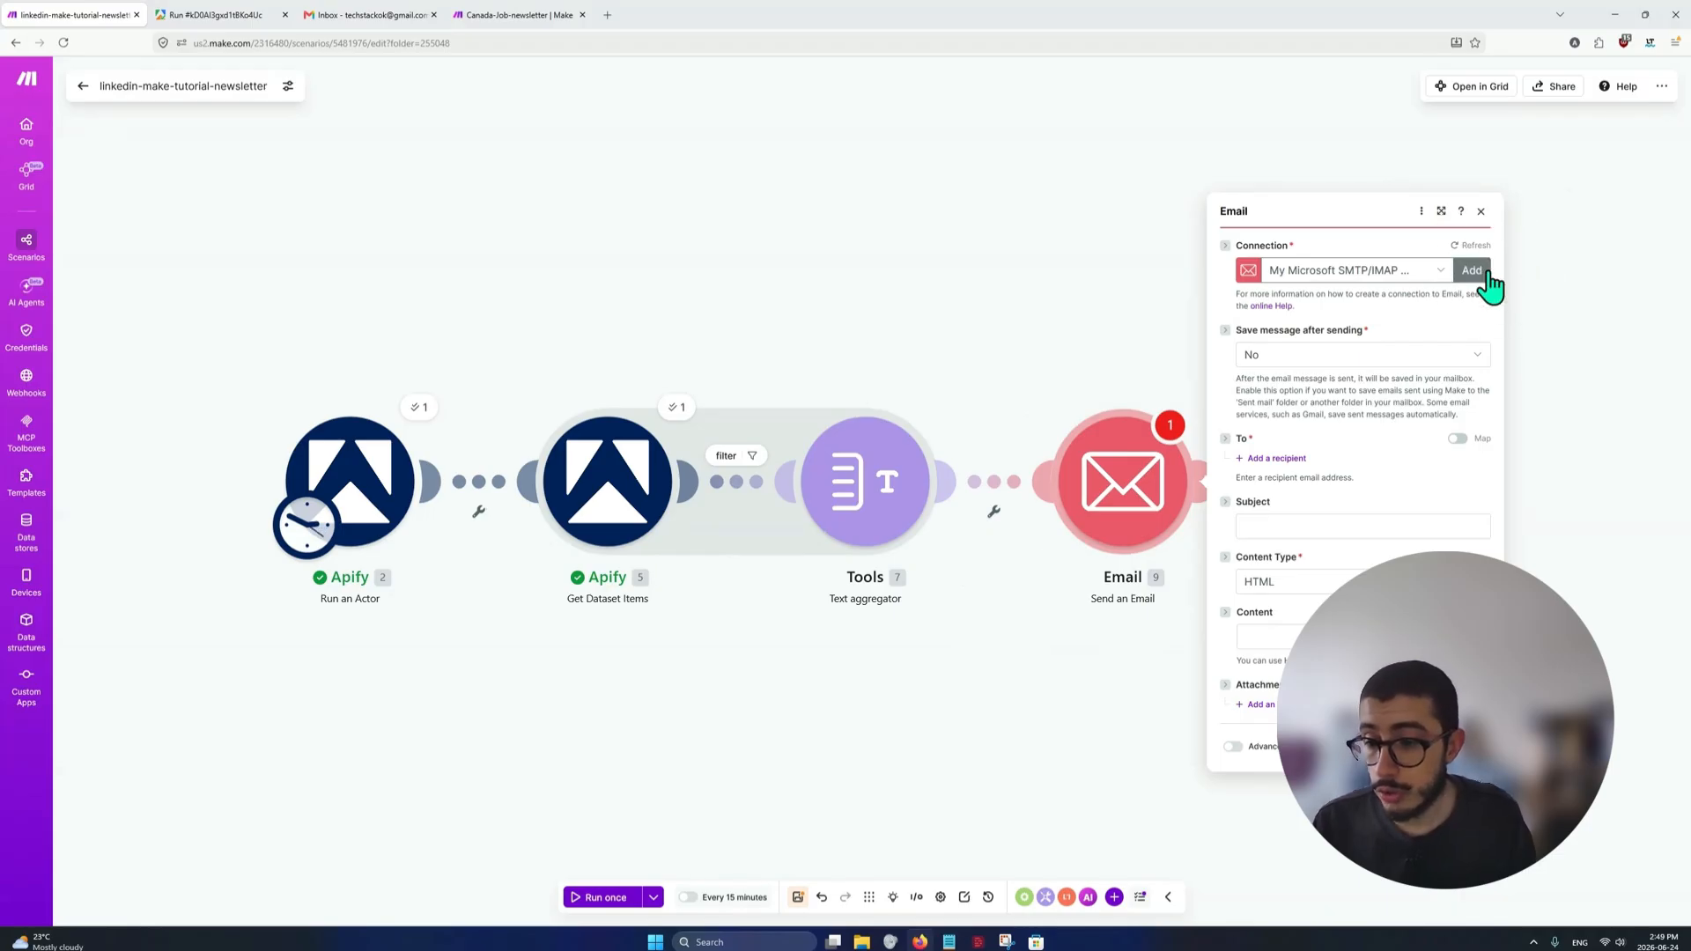
{"action": "left_click", "coordinate": [1488, 281]}
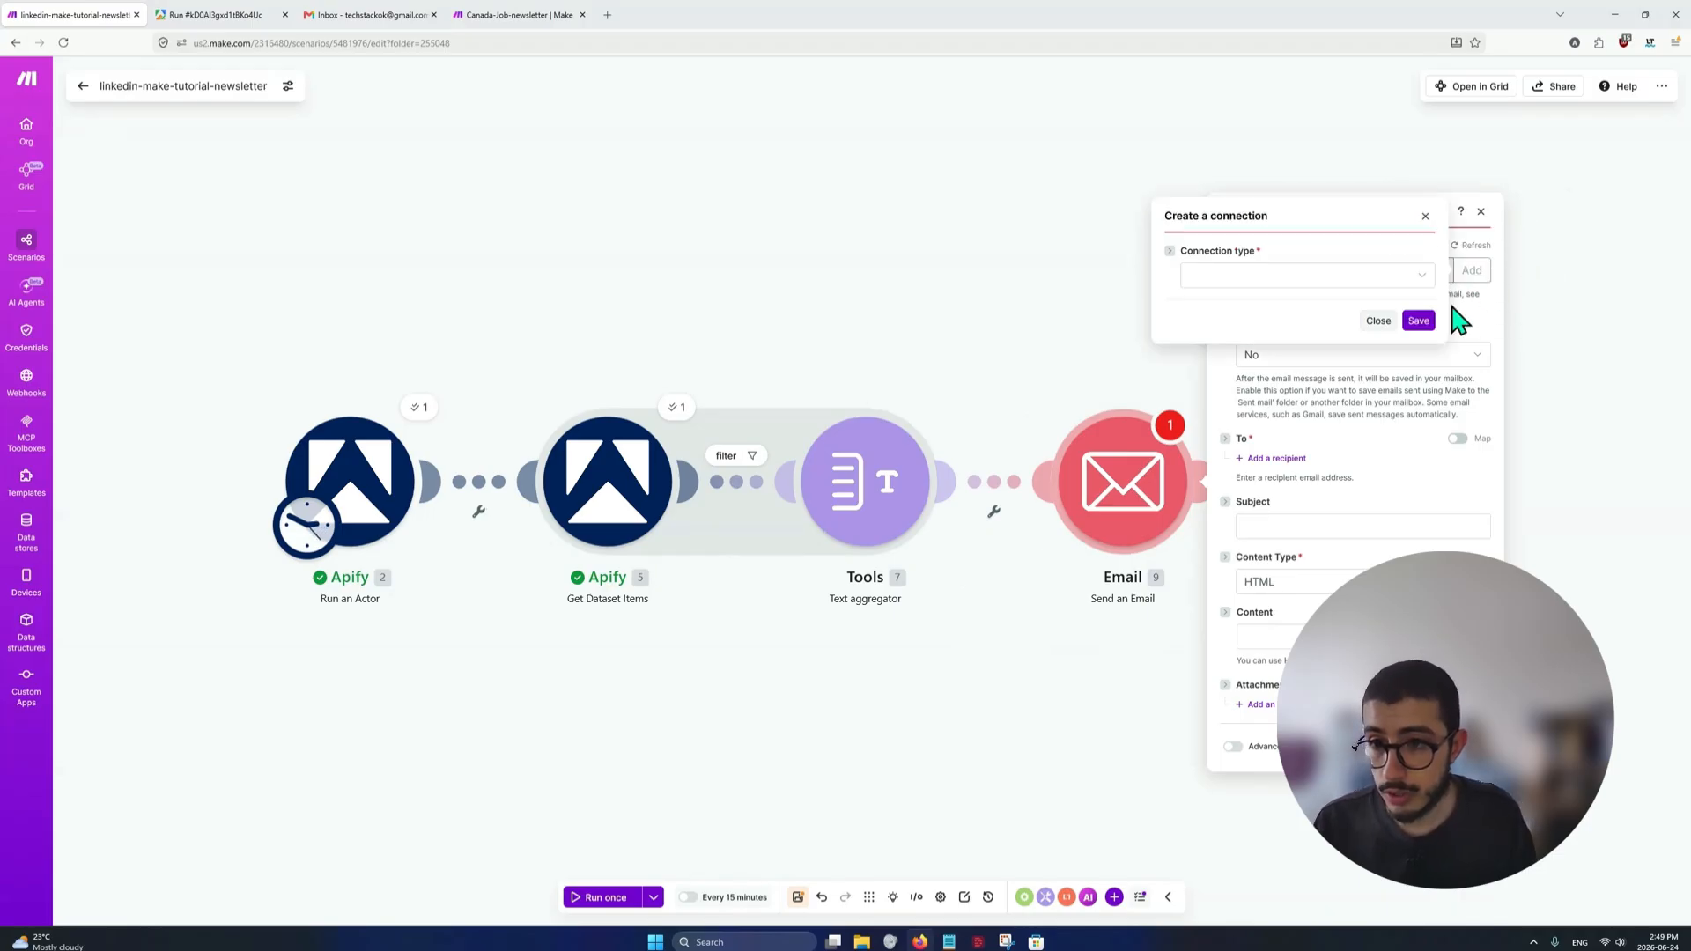
{"action": "left_click", "coordinate": [1349, 278]}
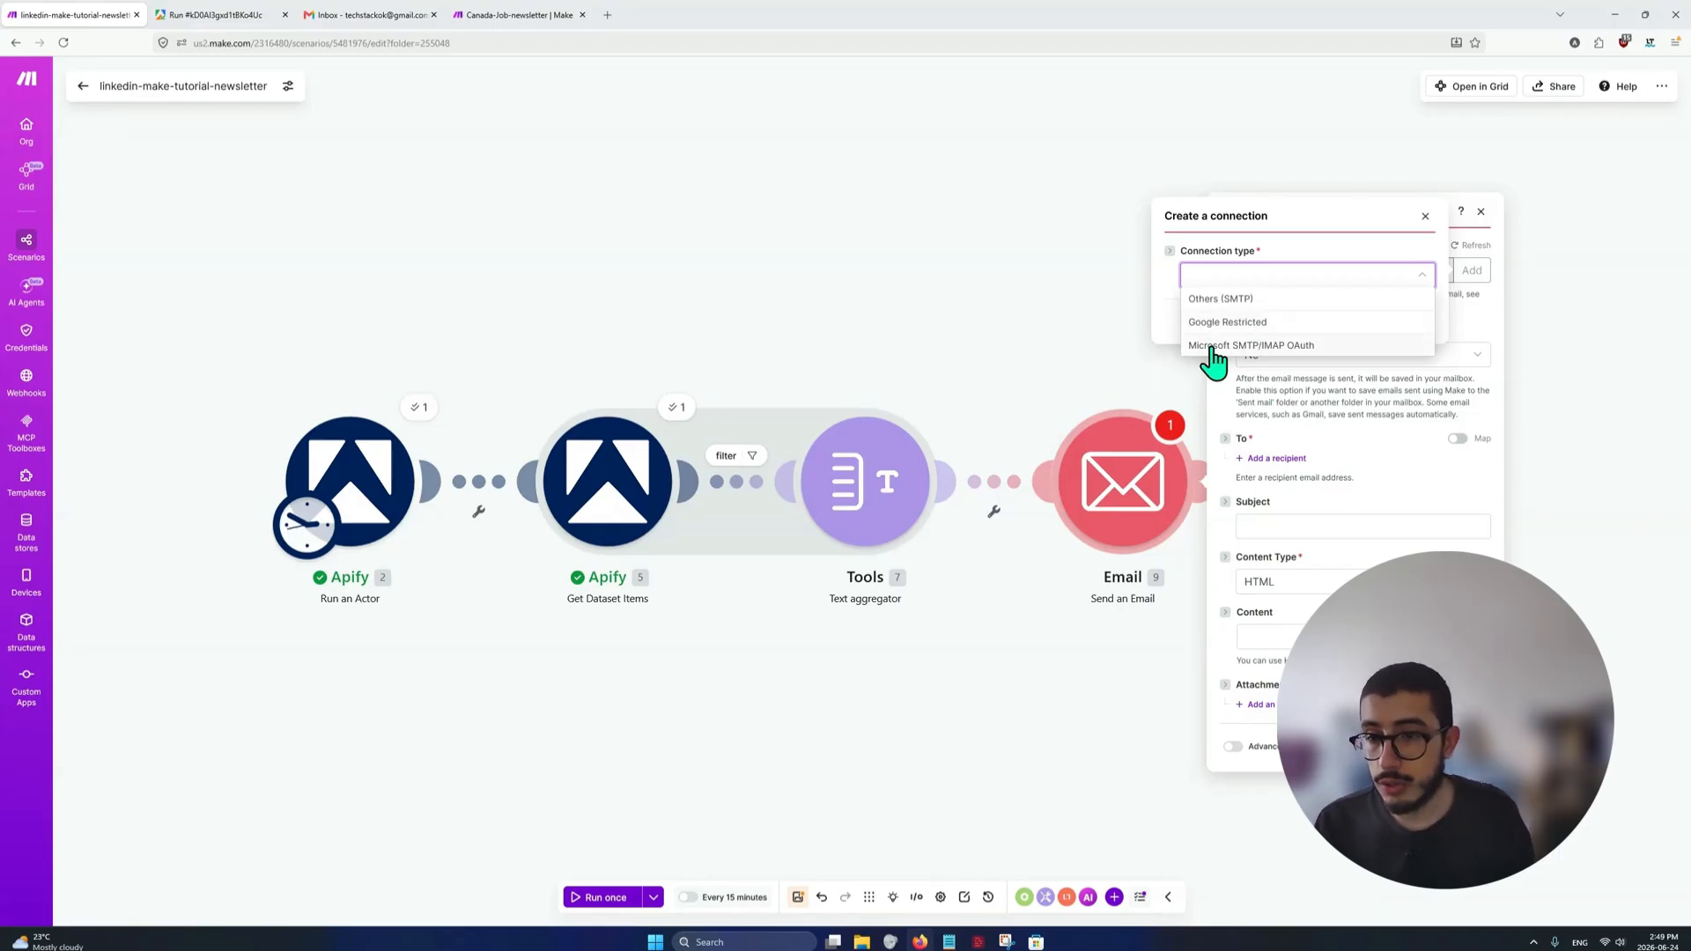
{"action": "left_click", "coordinate": [1215, 346]}
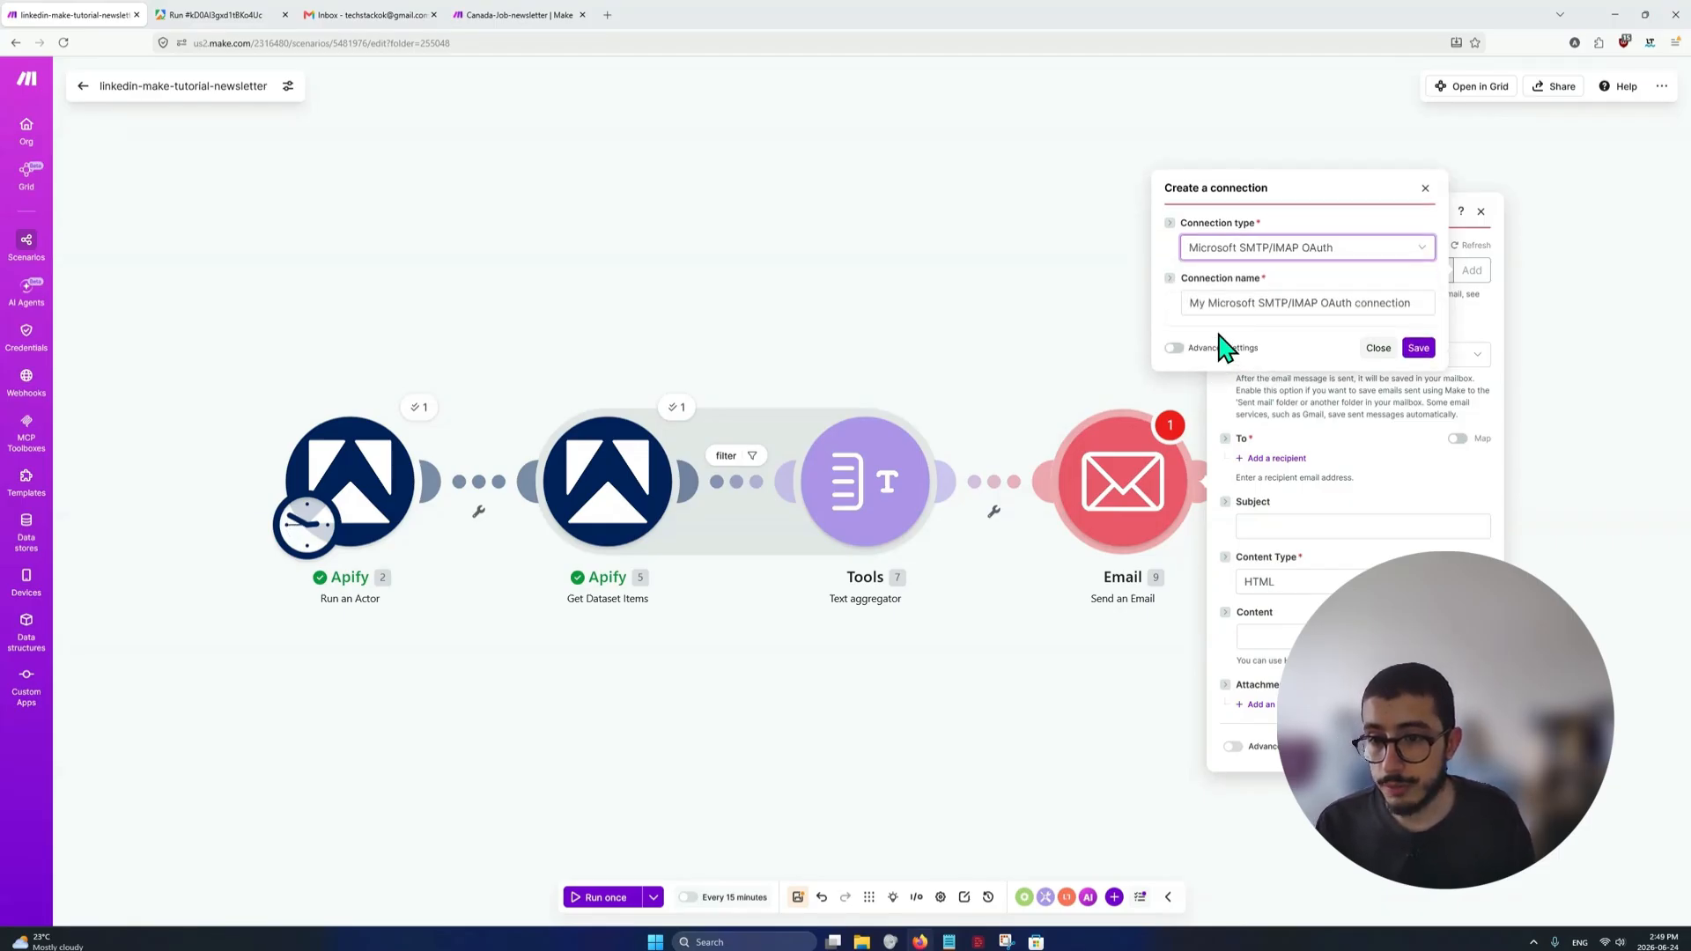
{"action": "triple_click", "coordinate": [1344, 302]}
{"action": "type", "text": "tutorial"}
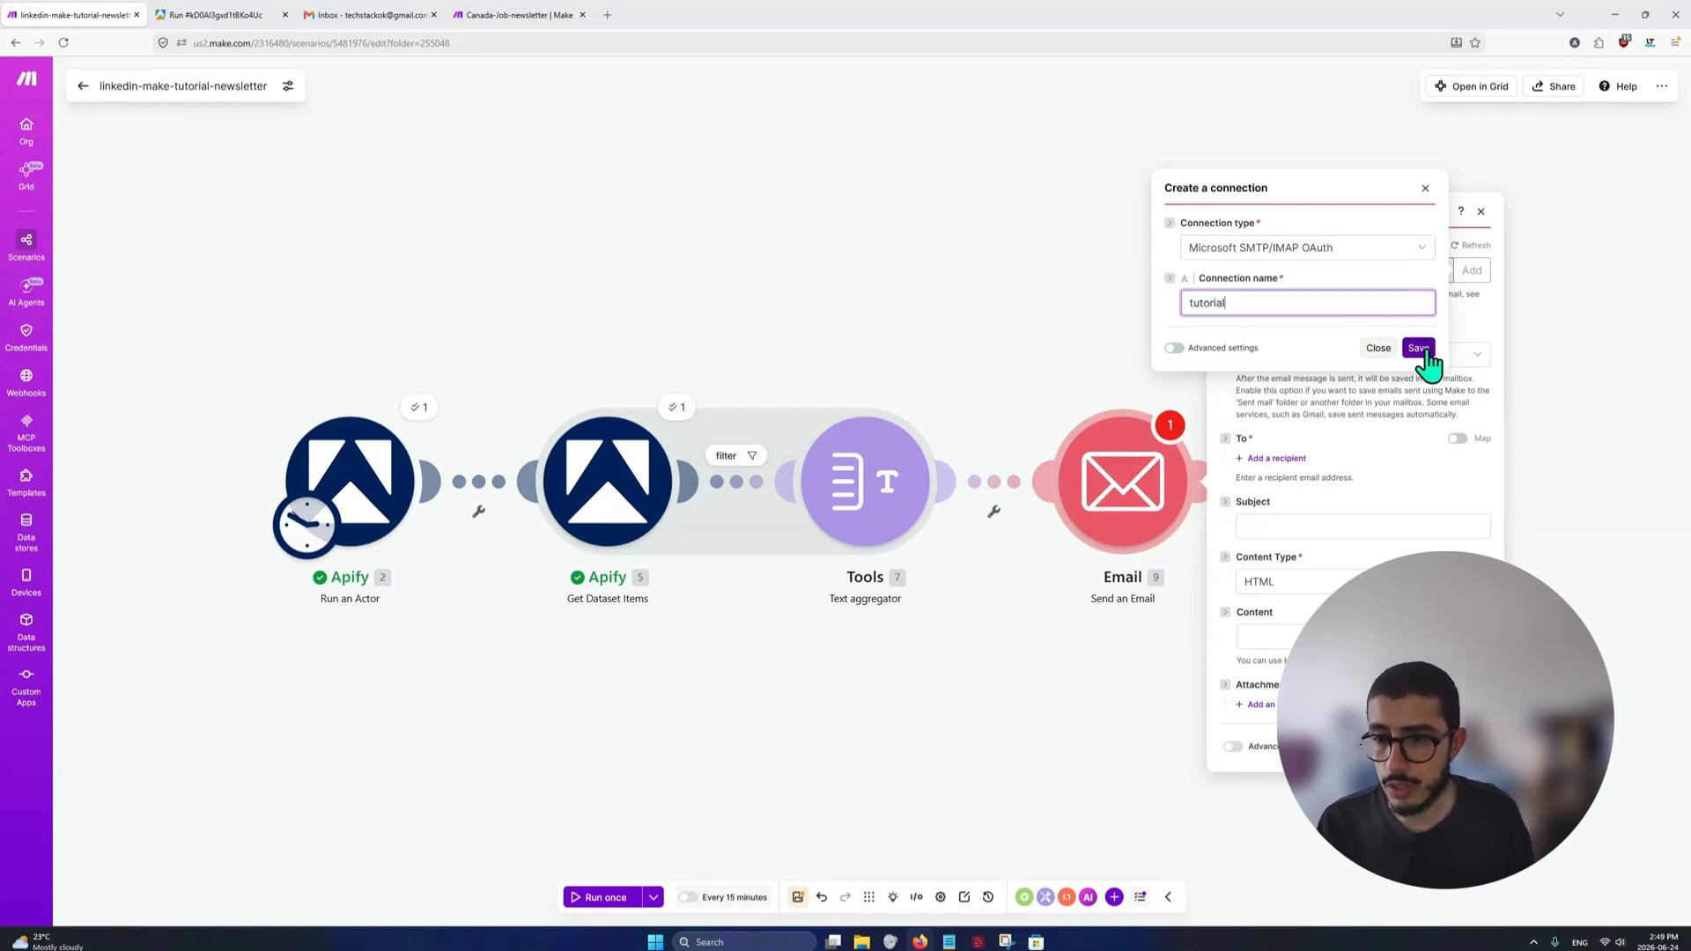
{"action": "left_click", "coordinate": [1418, 349]}
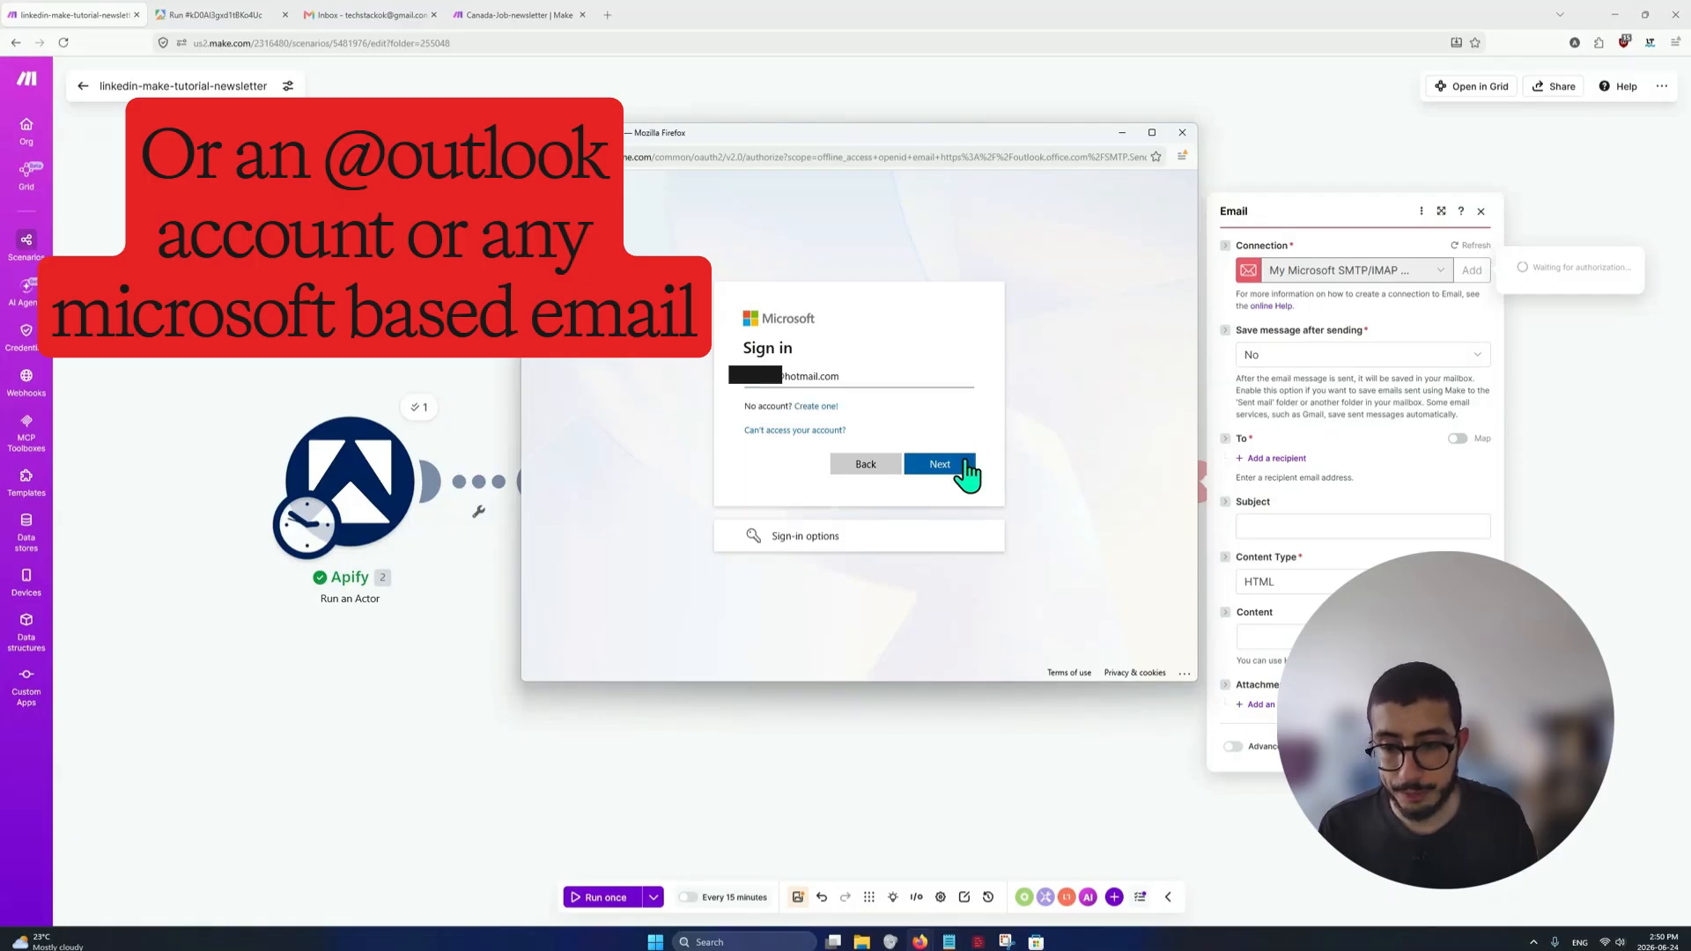
Try to authorize the connection with the Microsoft account, and close the authorization window and the module settings
{"action": "left_click", "coordinate": [967, 467]}
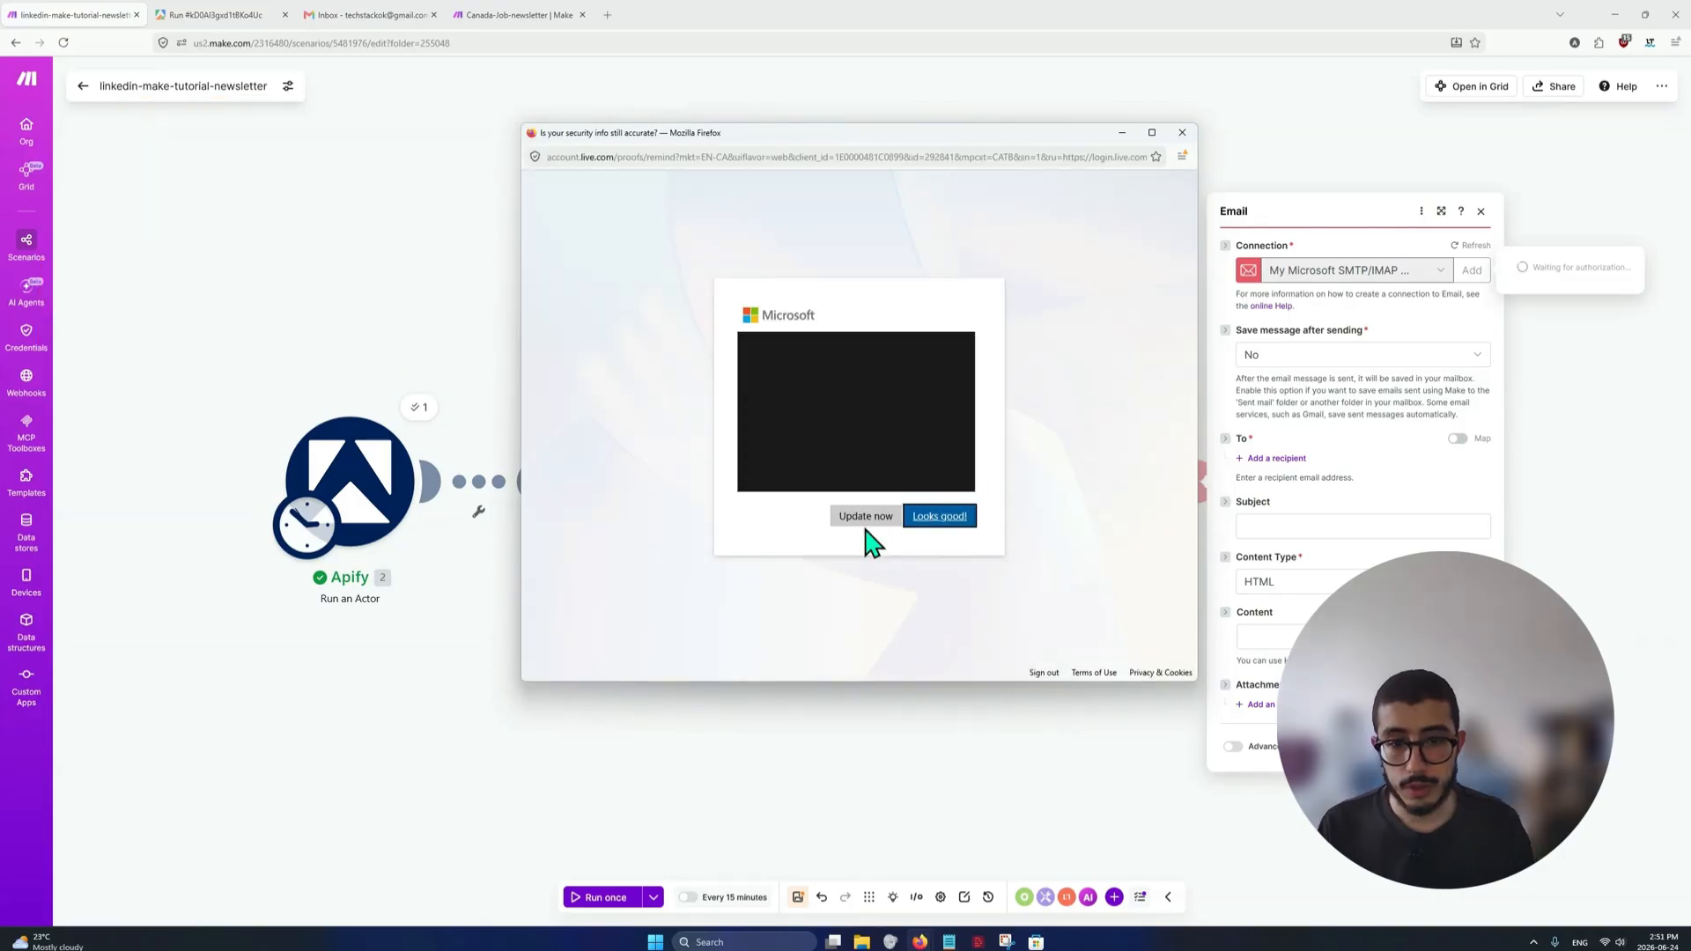
{"action": "left_click", "coordinate": [918, 519]}
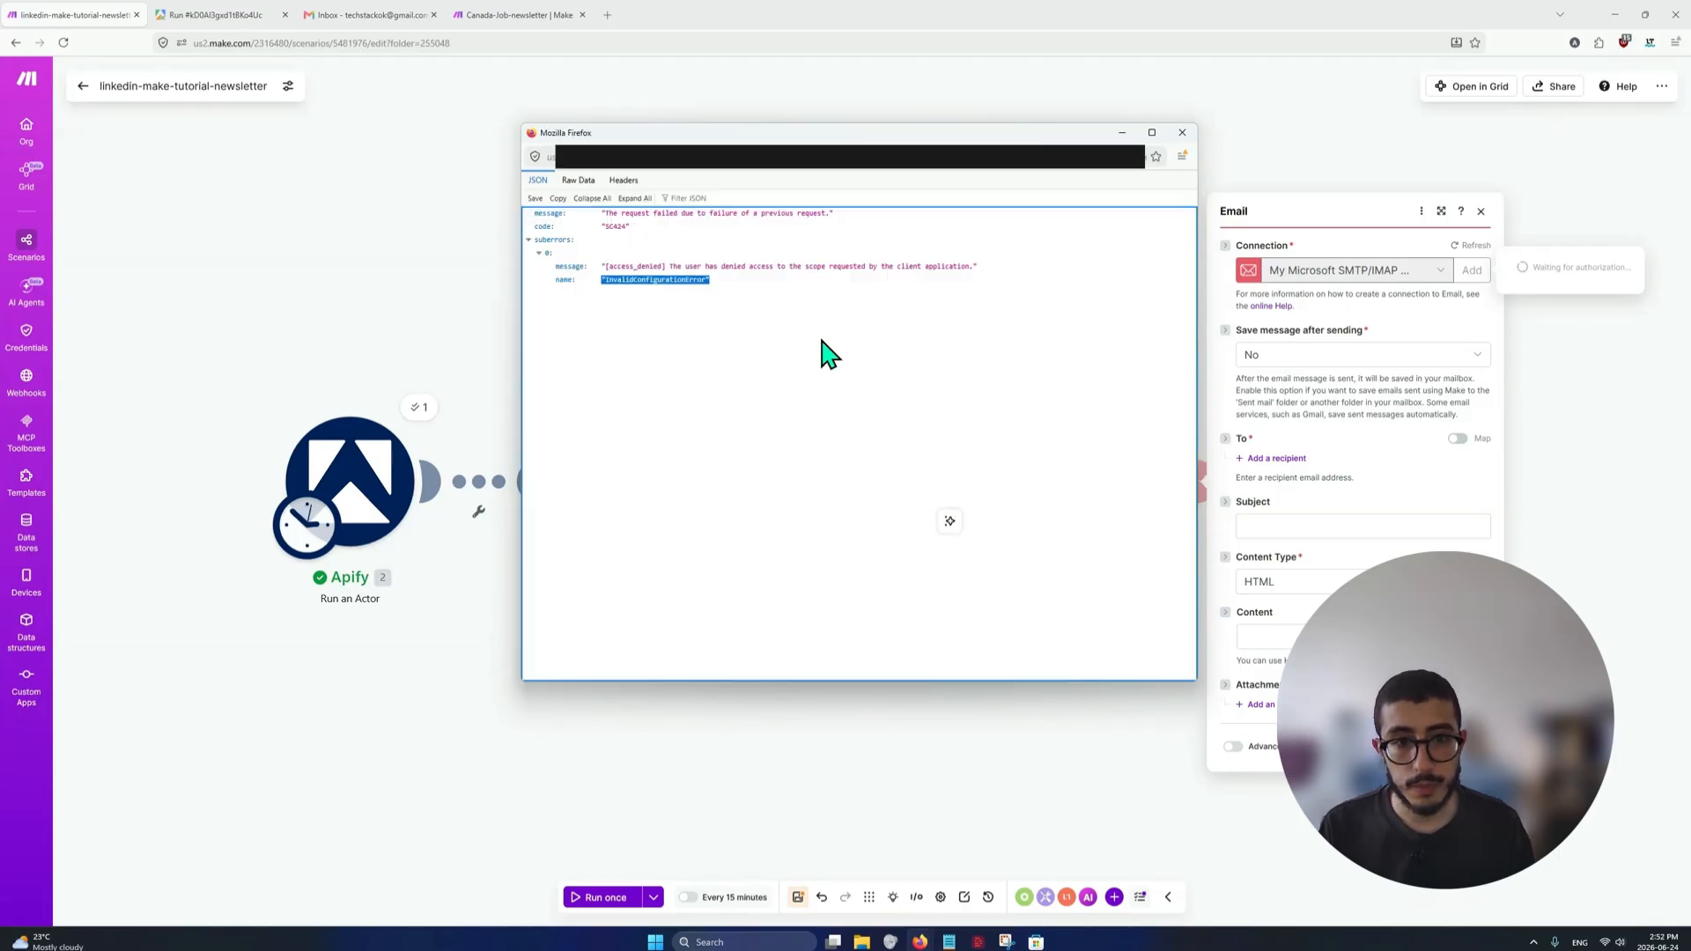
{"action": "left_click", "coordinate": [821, 332]}
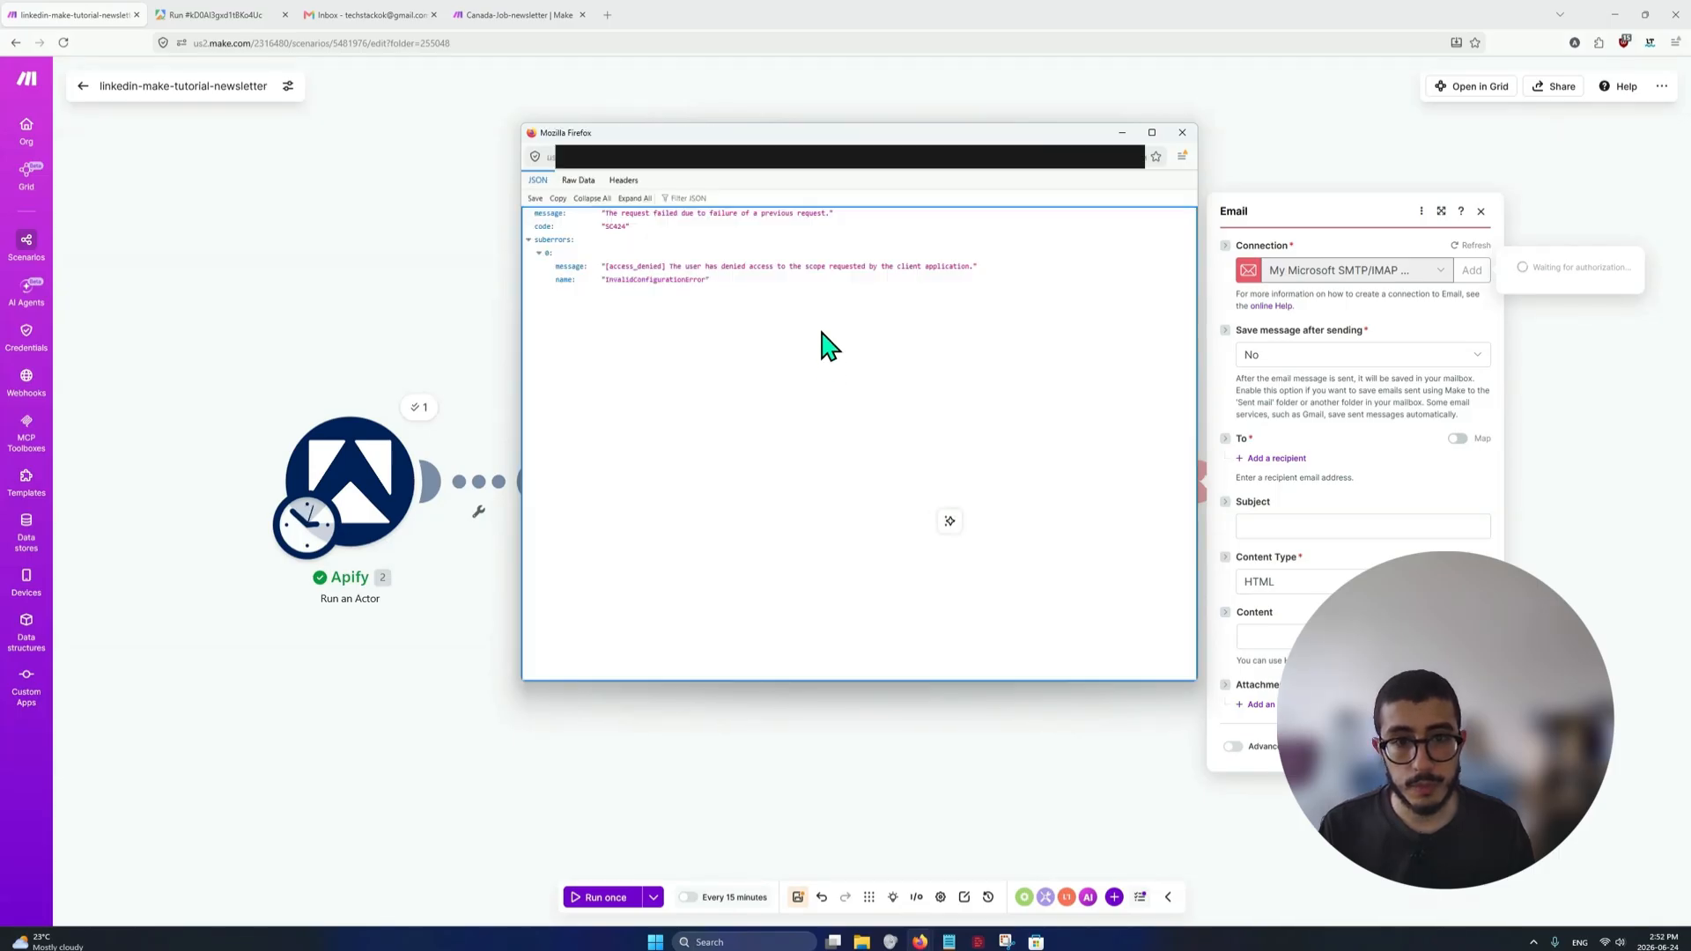
{"action": "left_click", "coordinate": [1181, 133]}
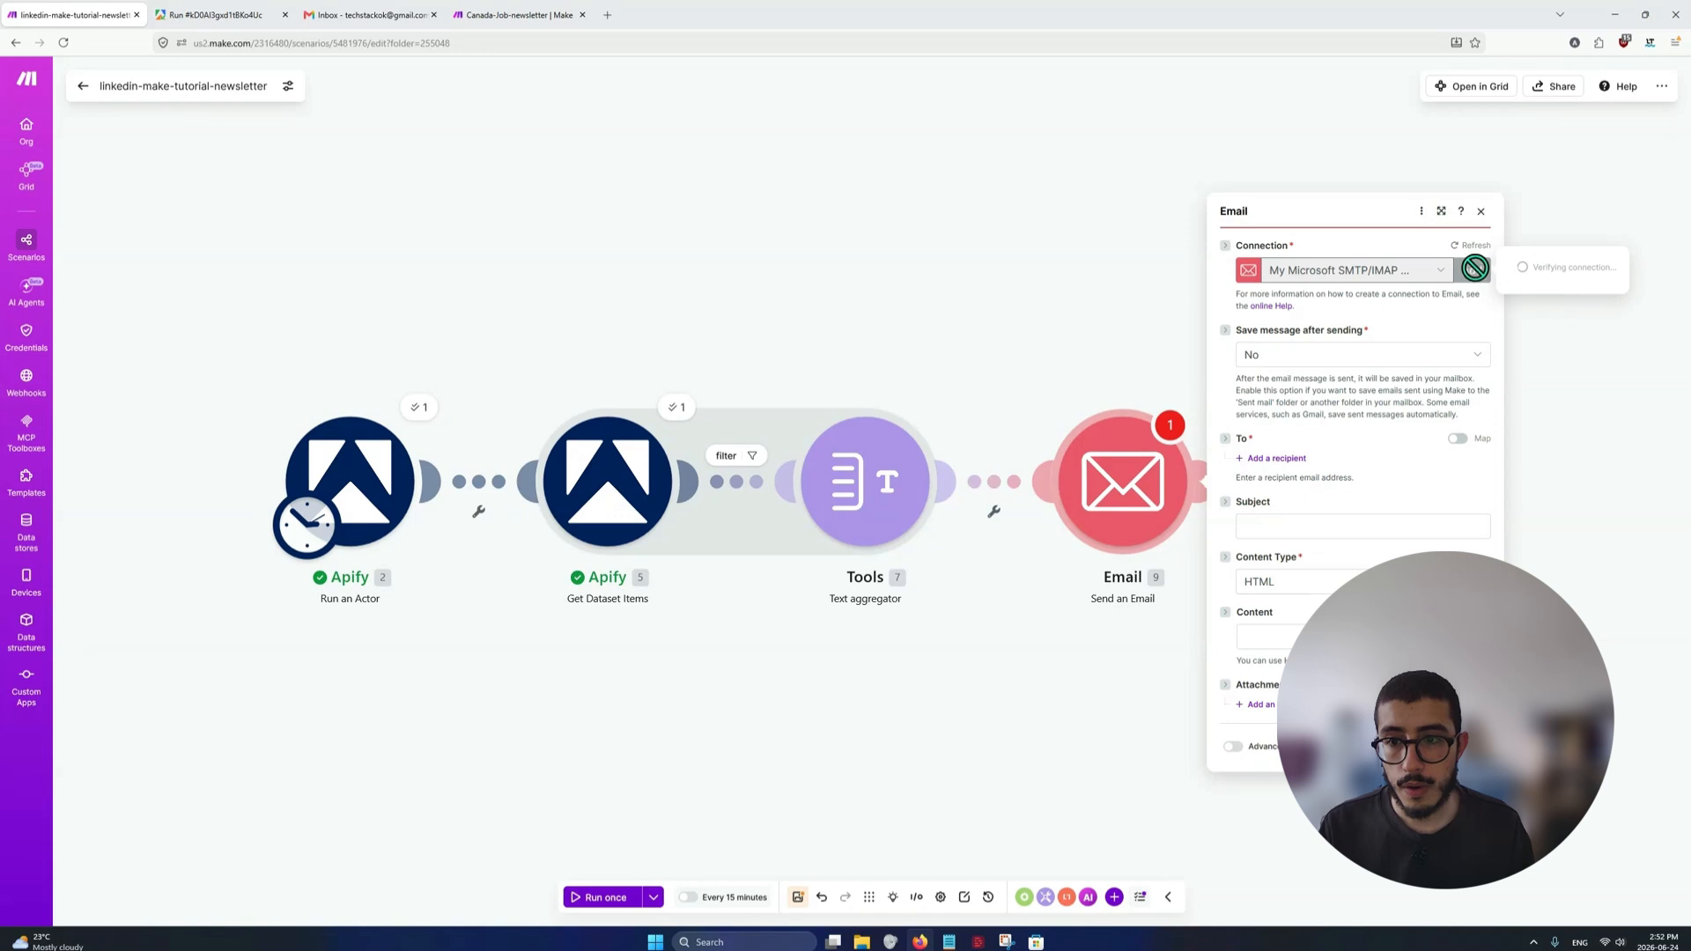
{"action": "left_click", "coordinate": [1480, 211]}
{"action": "left_click", "coordinate": [1161, 487]}
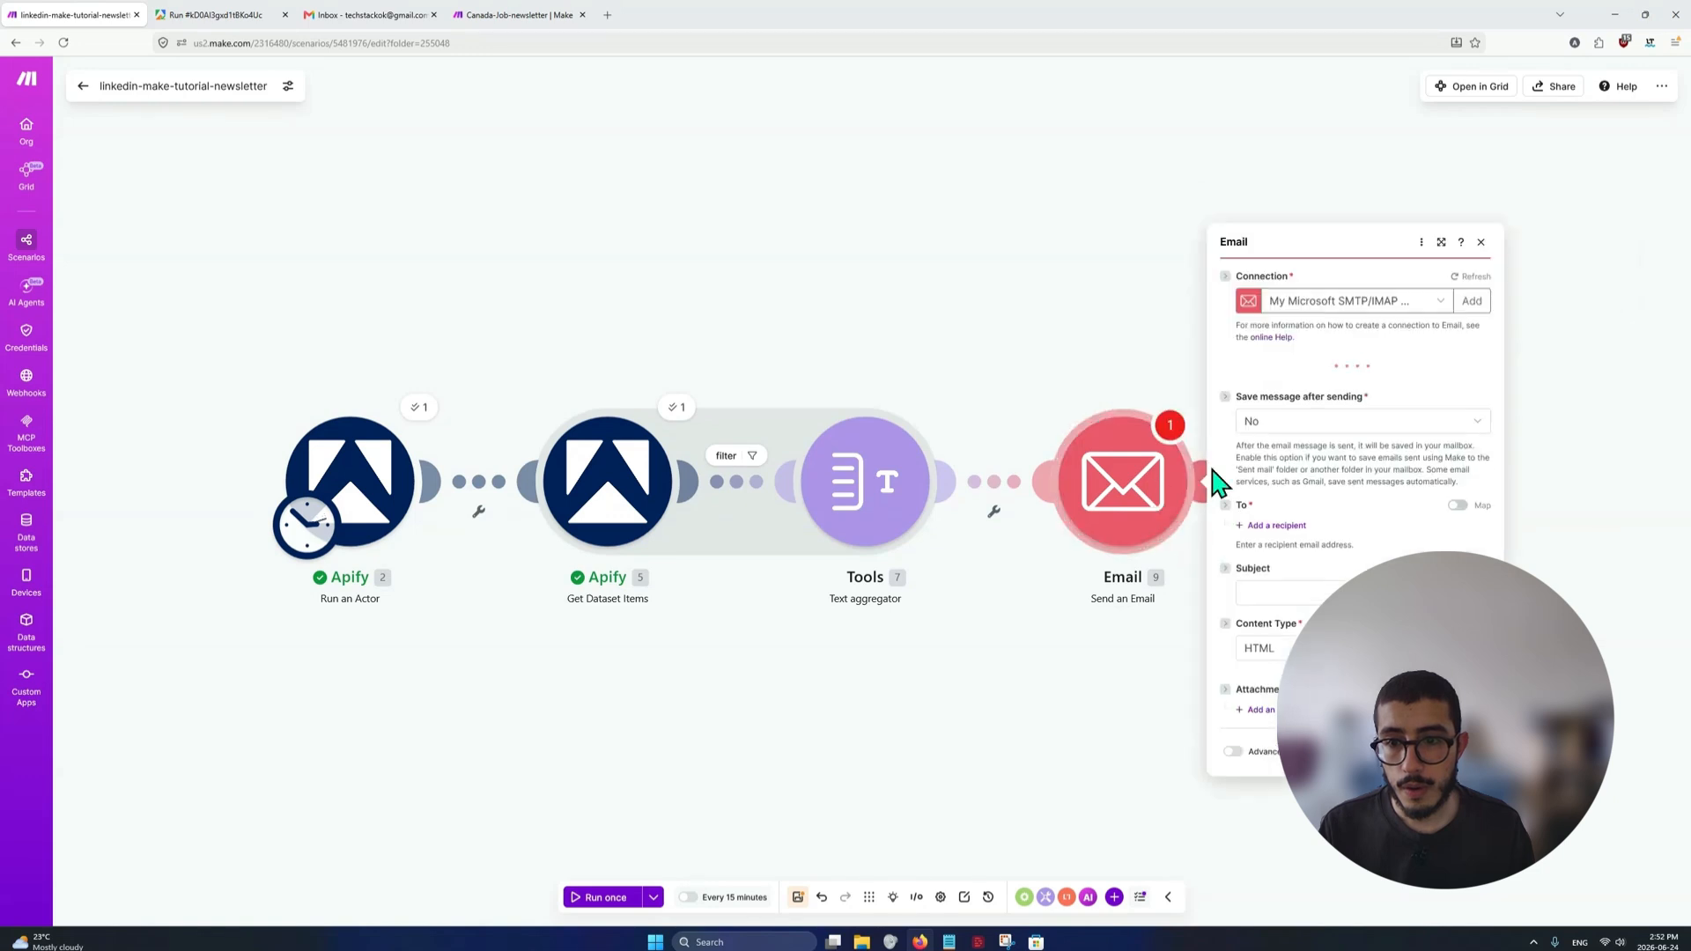
{"action": "left_click", "coordinate": [1462, 255]}
{"action": "key", "text": "Escape"}
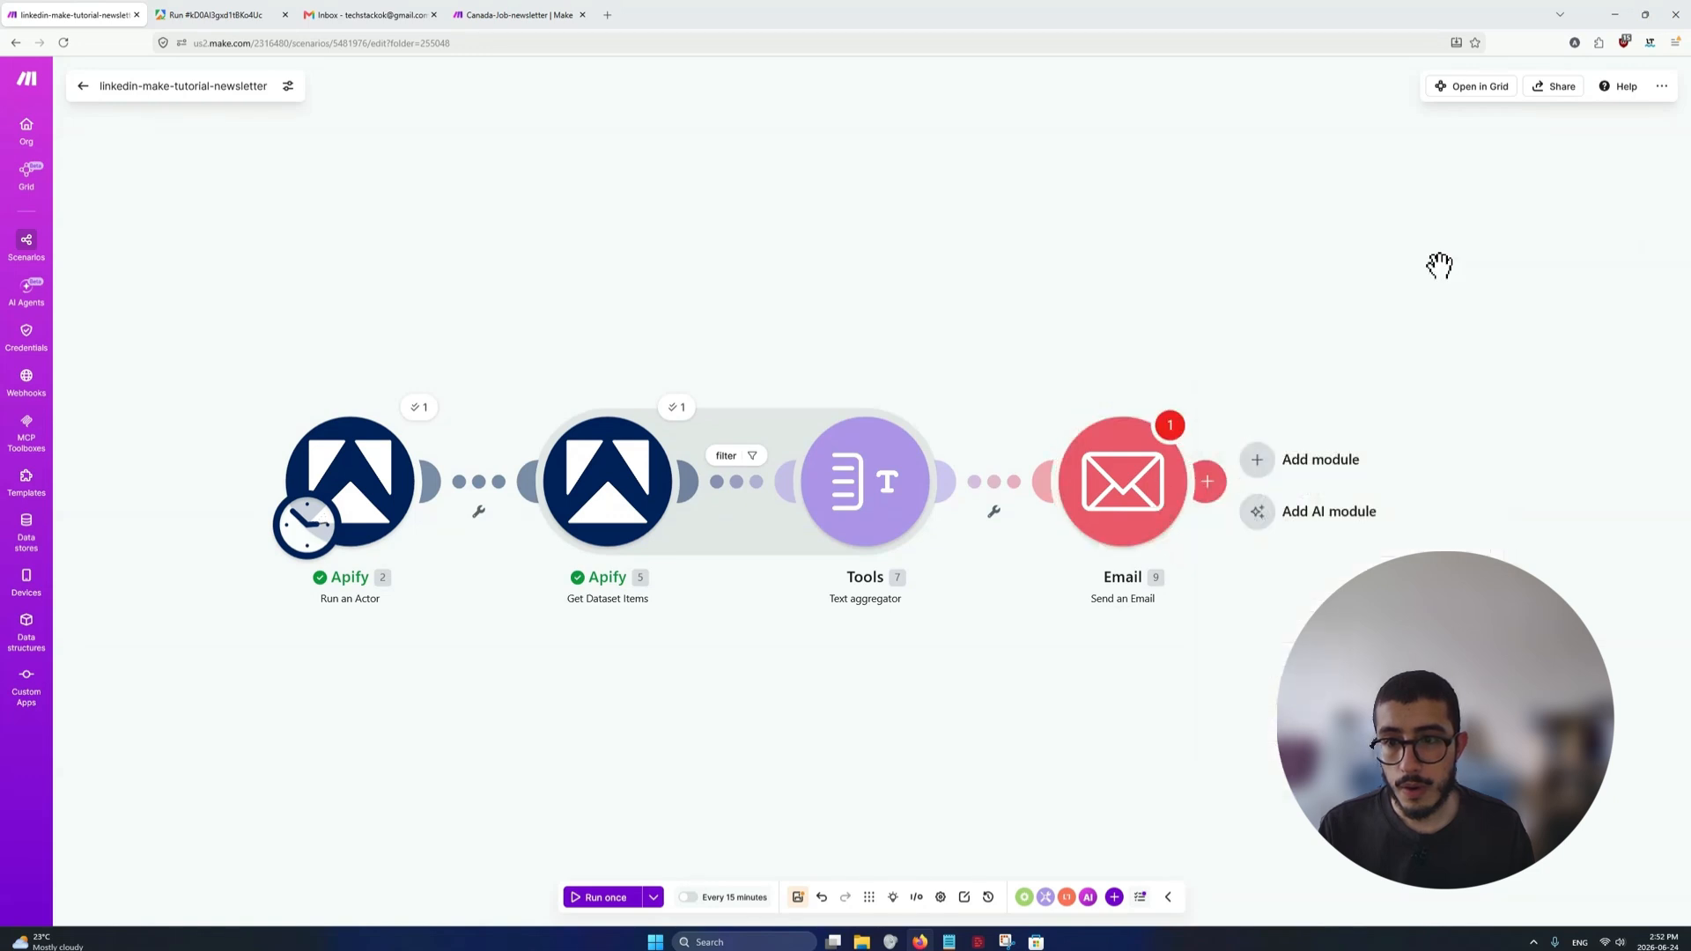
Create a Microsoft SMTP/IMAP OAuth connection named "tutorial" in the Send an Email module and save it
{"action": "left_click", "coordinate": [1145, 493]}
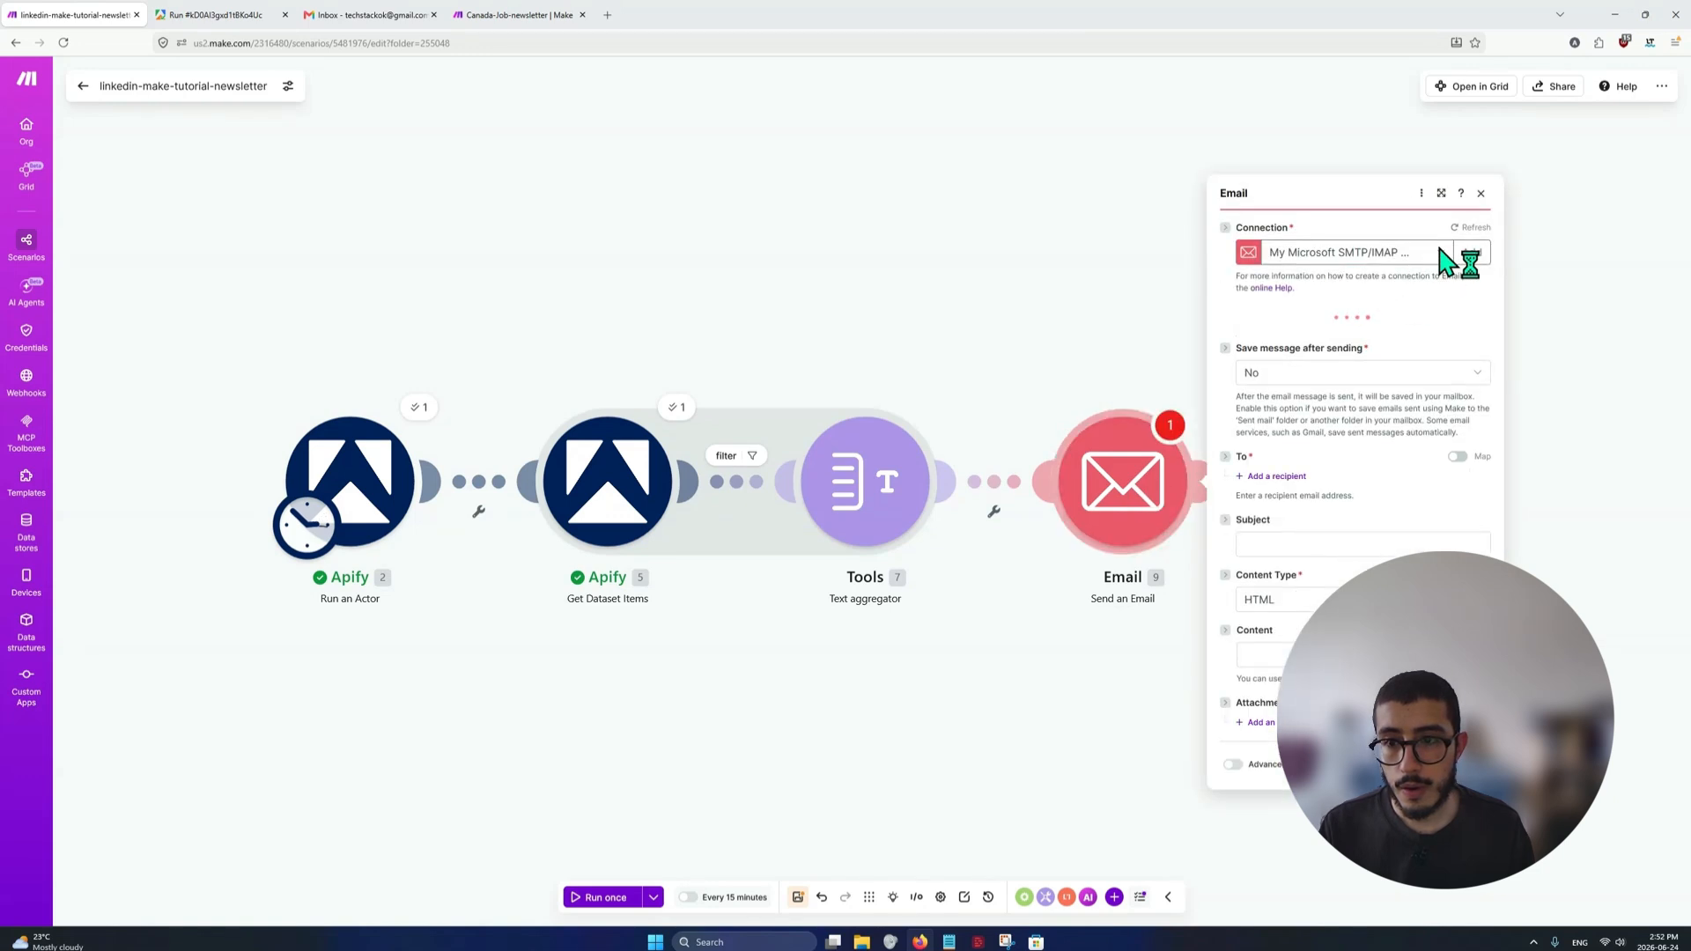
{"action": "left_click", "coordinate": [1458, 273]}
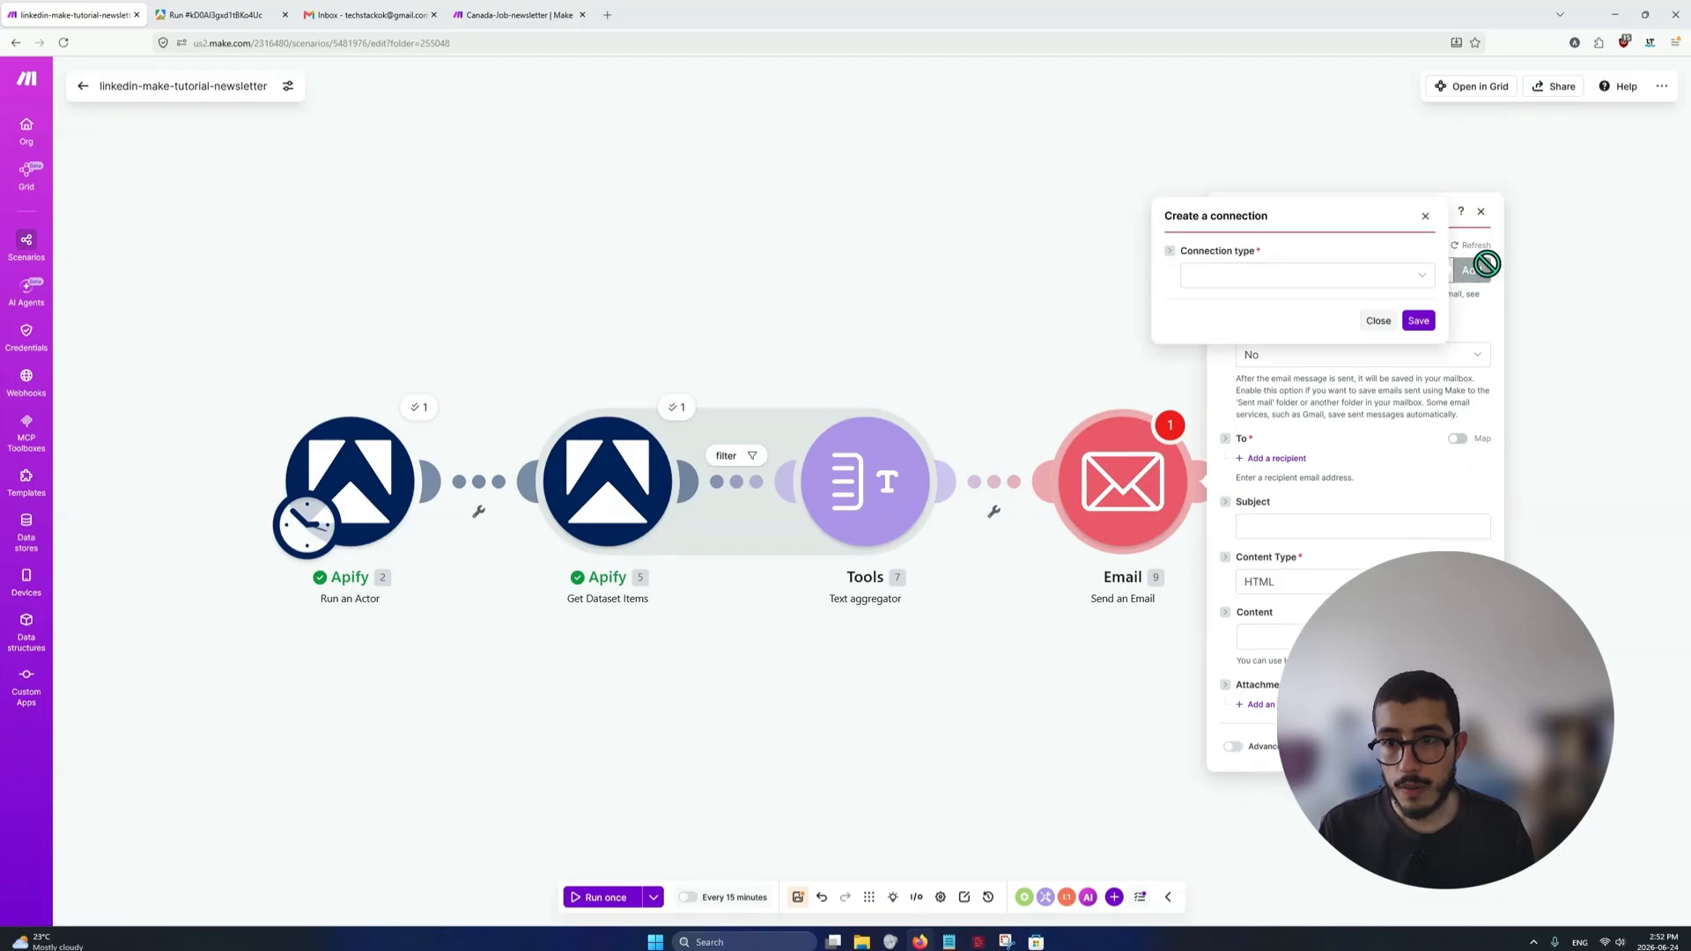
{"action": "left_click", "coordinate": [1340, 276]}
{"action": "left_click", "coordinate": [1298, 352]}
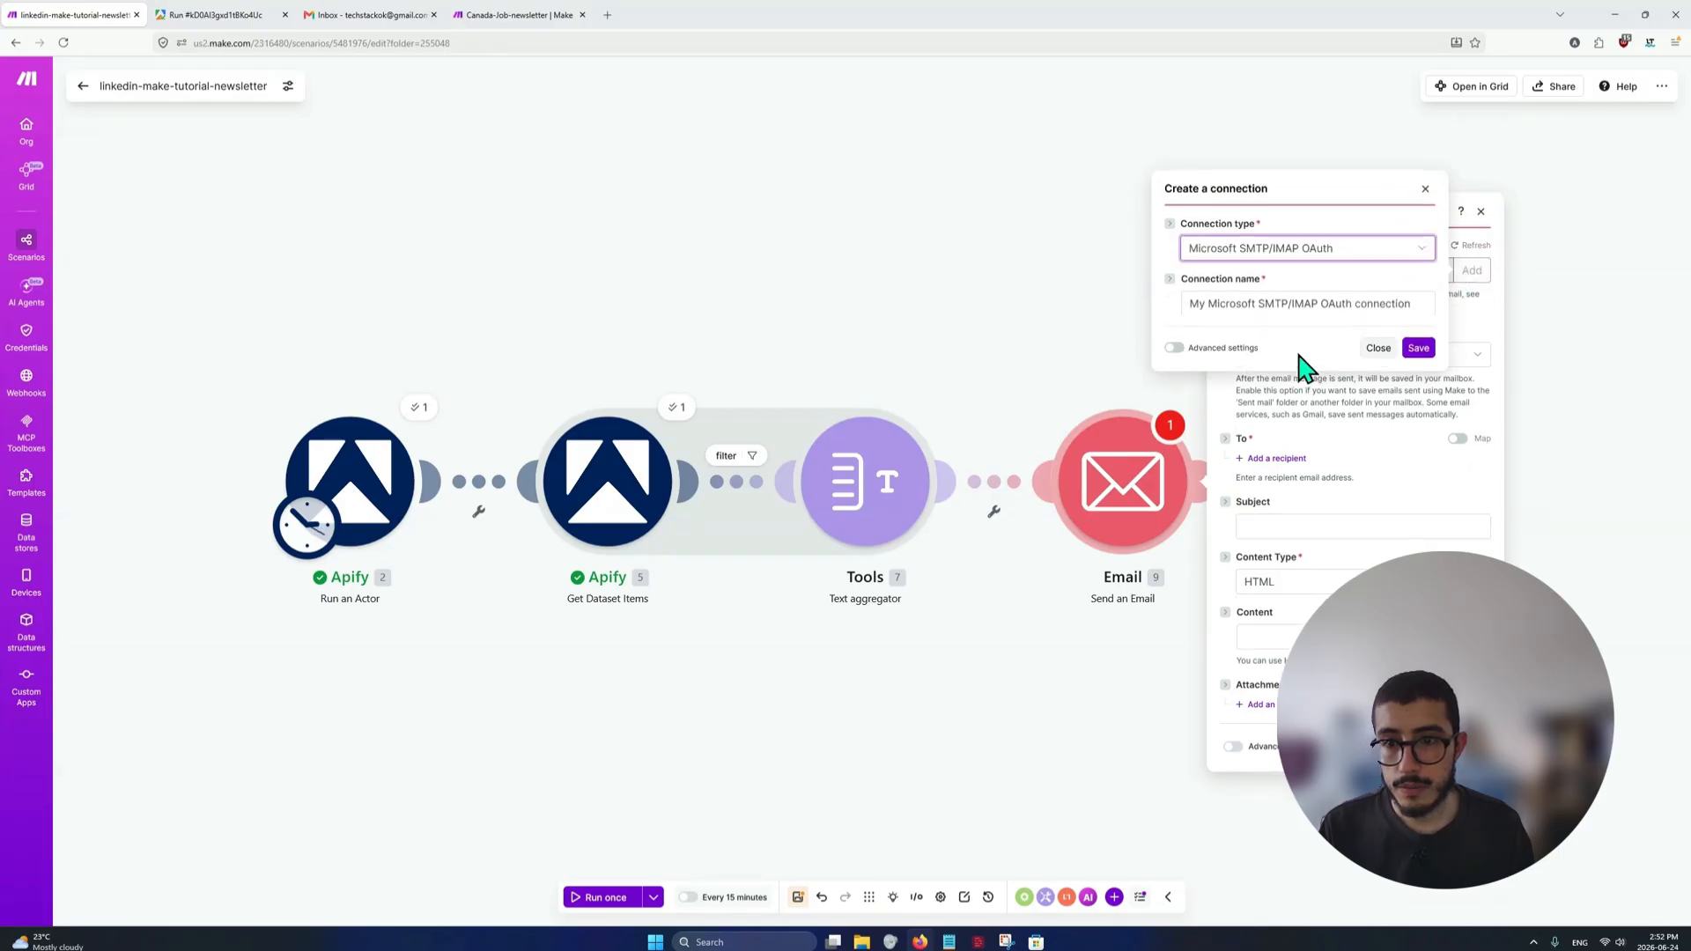
{"action": "double_click", "coordinate": [1374, 302]}
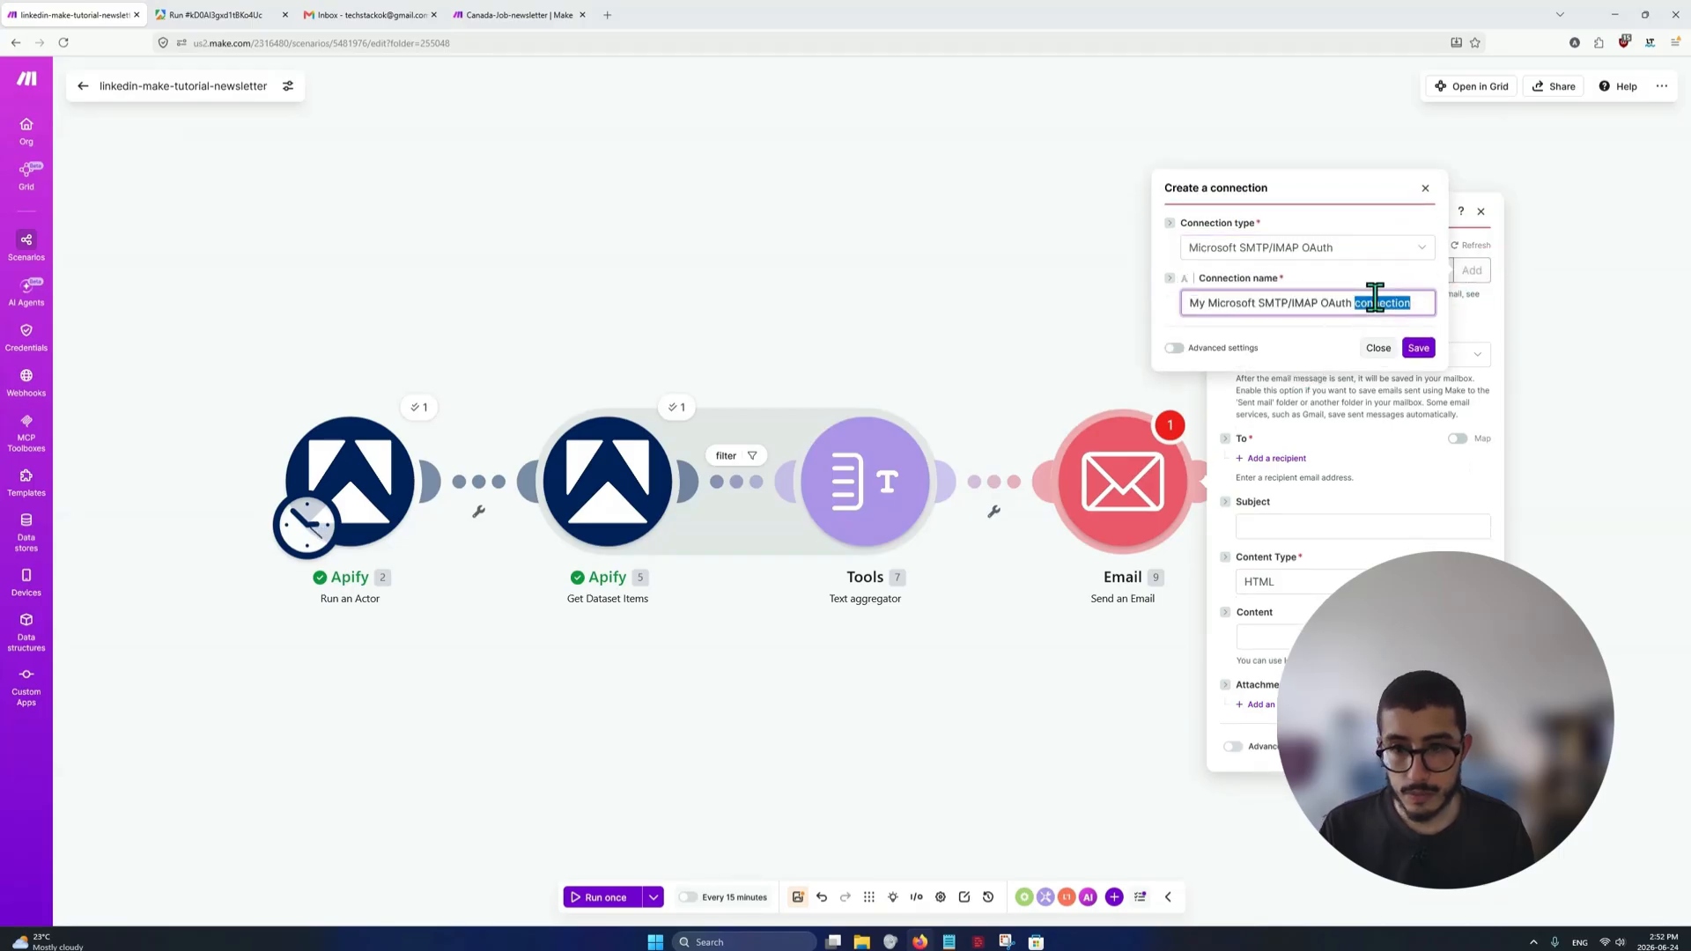
{"action": "key", "text": "ctrl+a"}
{"action": "type", "text": "tut"}
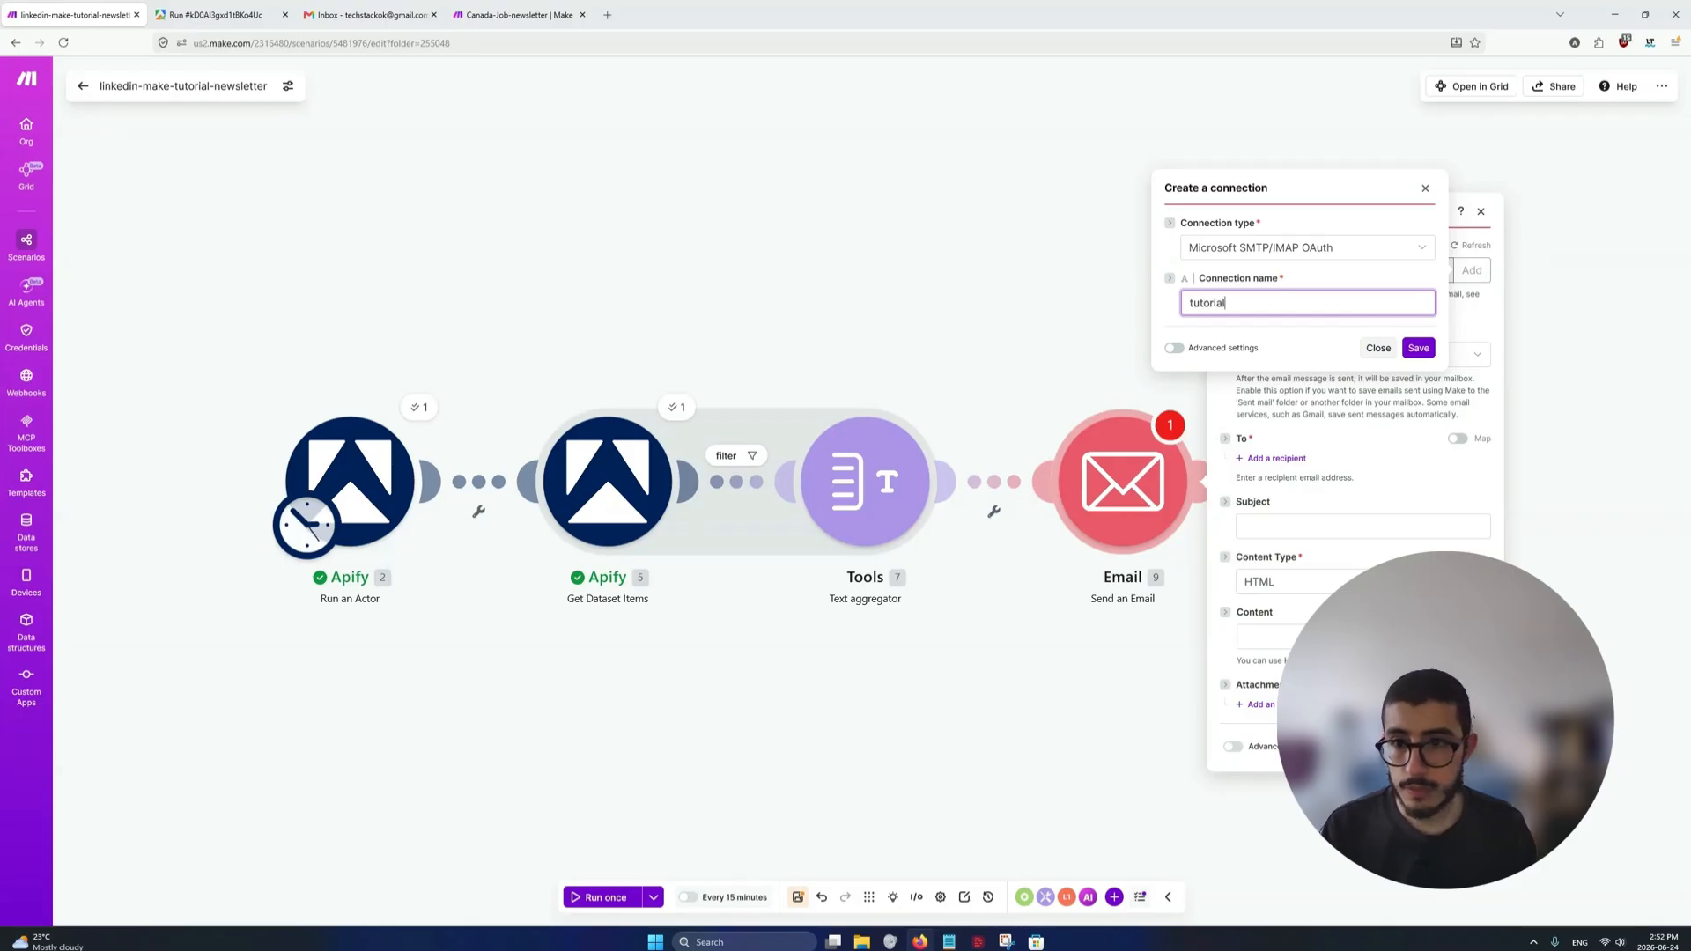
{"action": "type", "text": "orial"}
{"action": "left_click", "coordinate": [1414, 349]}
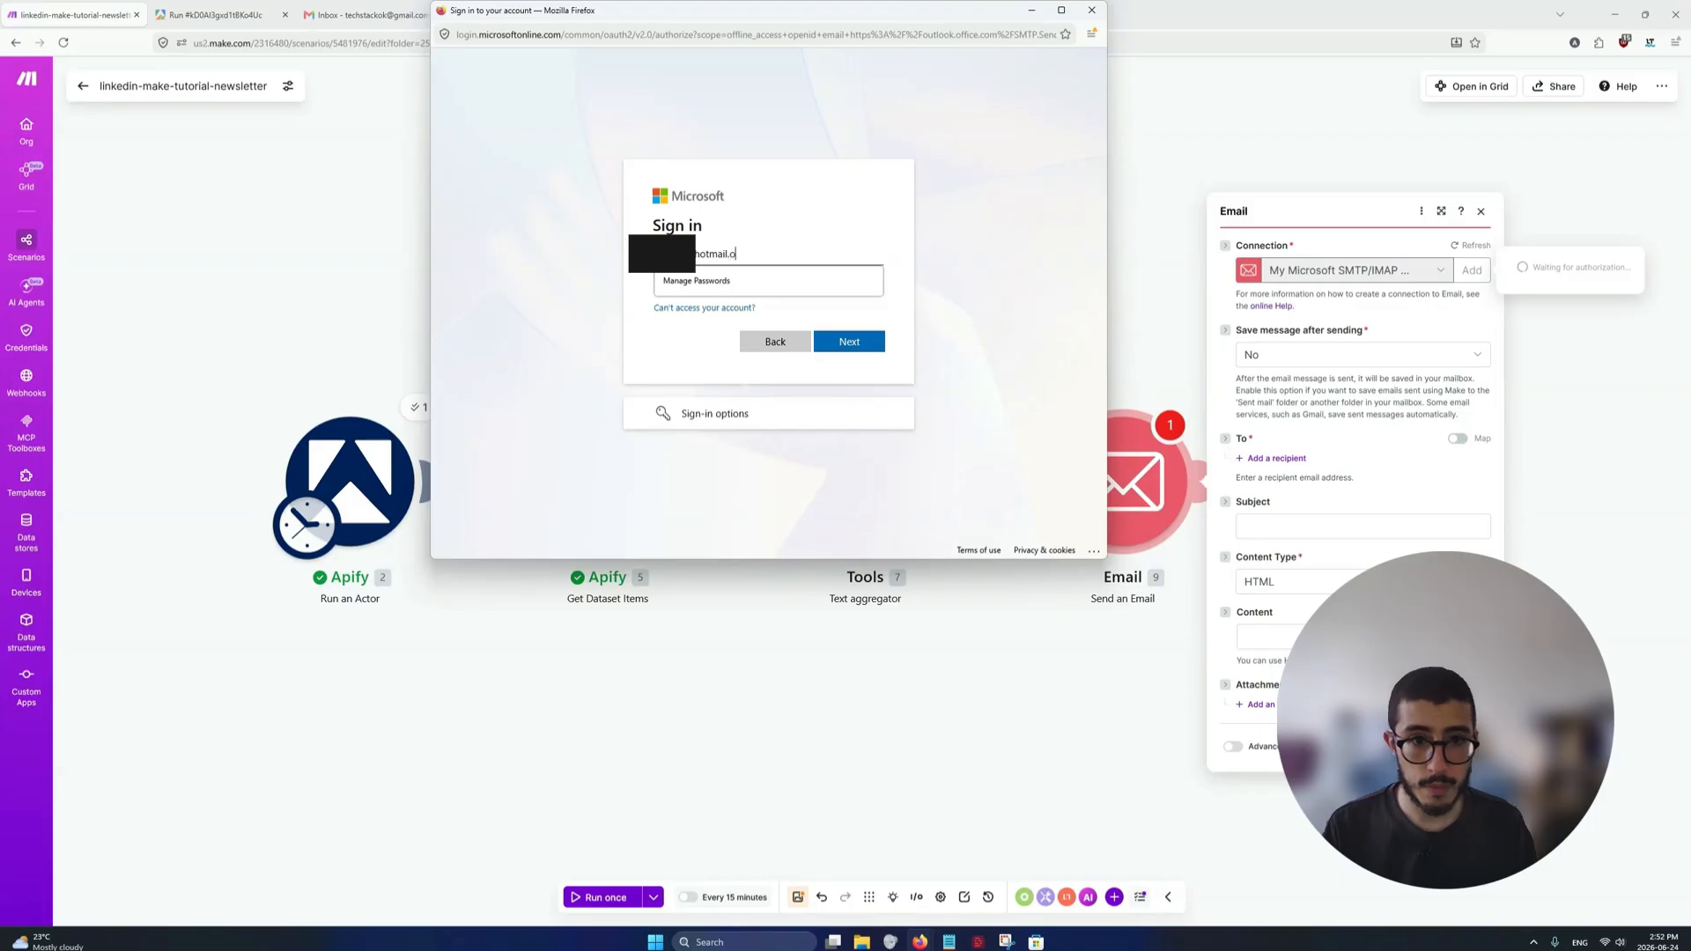
Sign in with the Microsoft account's e-mail, agree to stay signed in, and accept Make's requested permissions
{"action": "key", "text": "Return"}
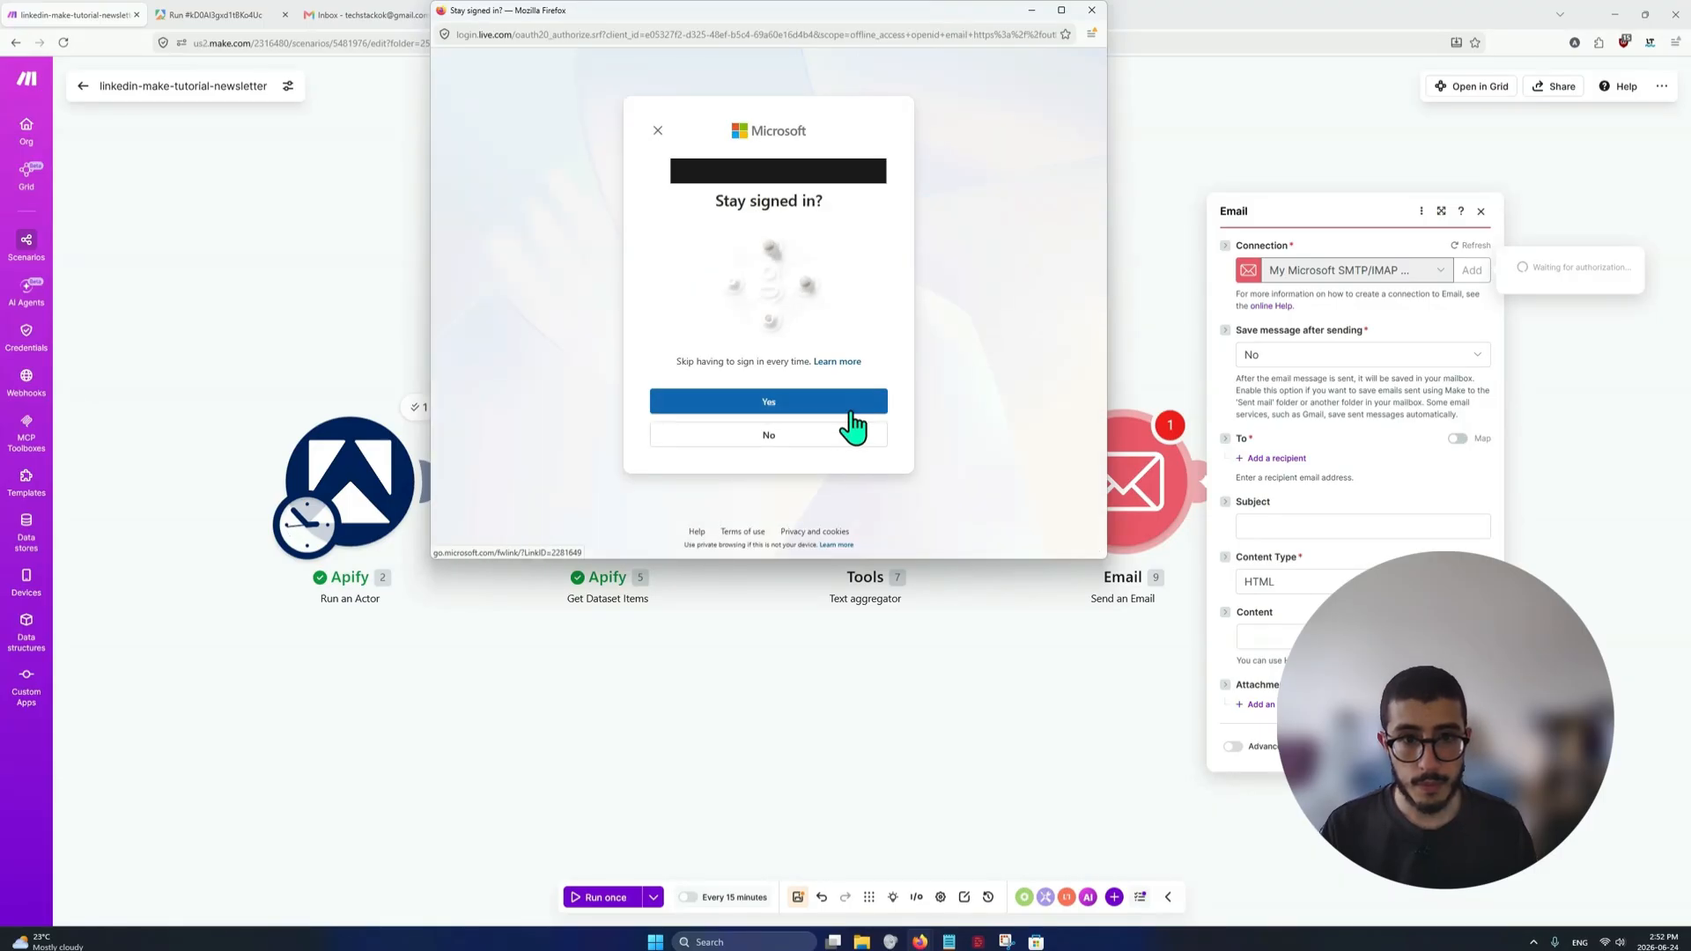
{"action": "left_click", "coordinate": [799, 398]}
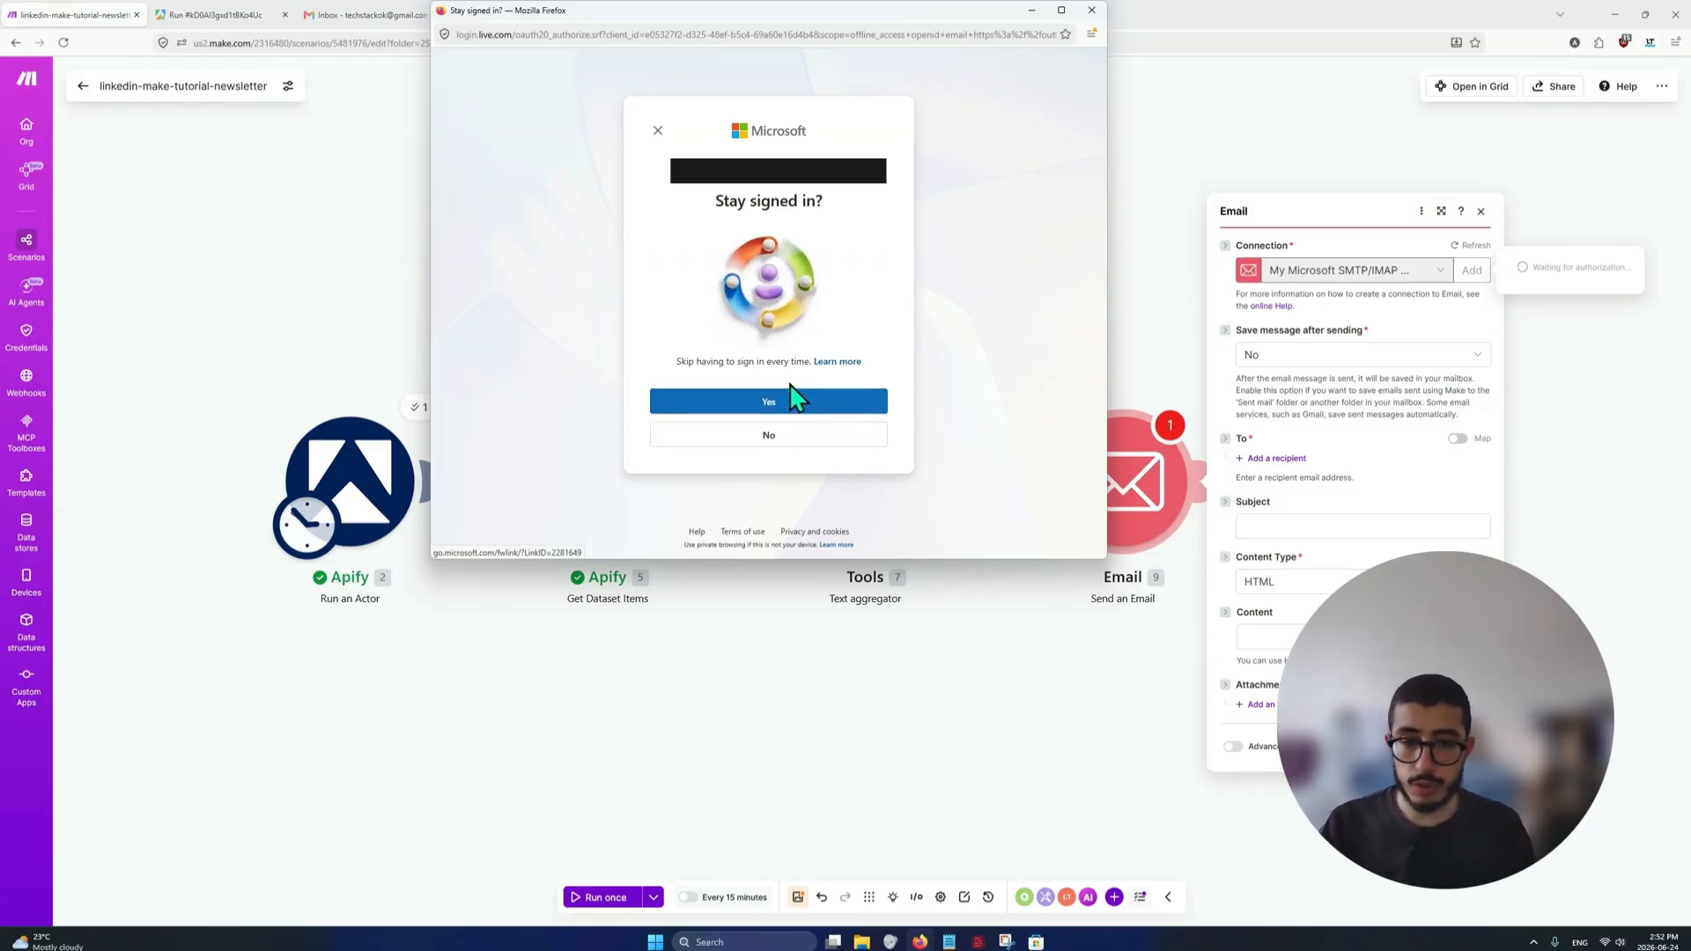
{"action": "left_click", "coordinate": [745, 406]}
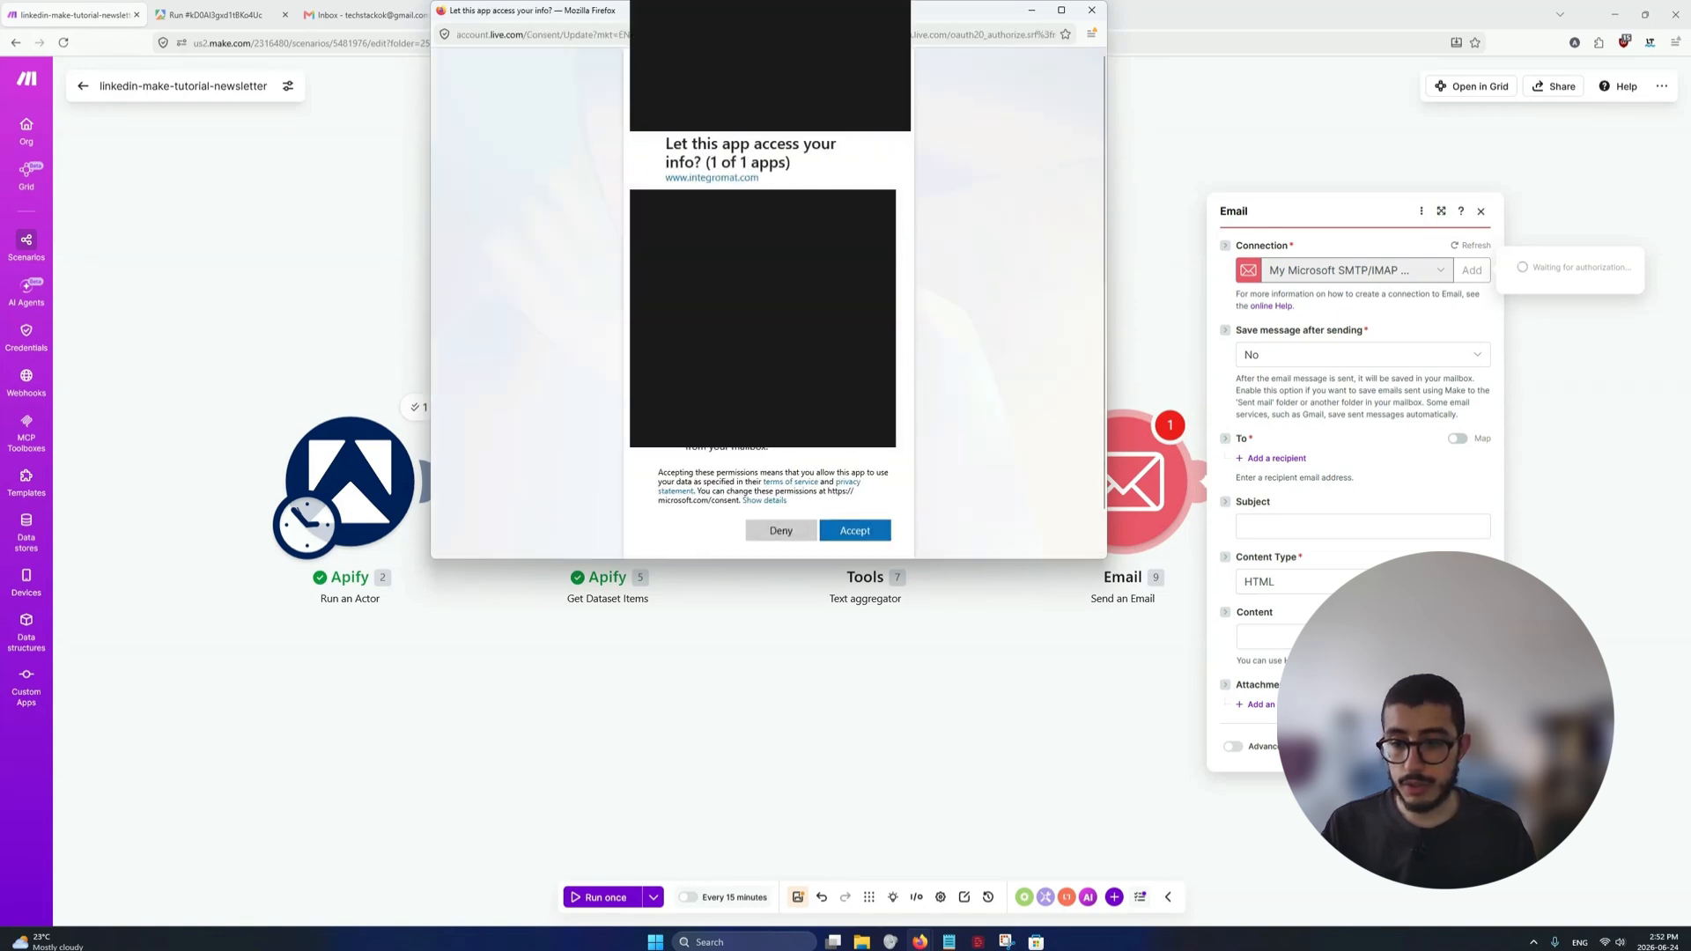
{"action": "scroll", "coordinate": [784, 485], "scroll_direction": "up", "scroll_amount": 1}
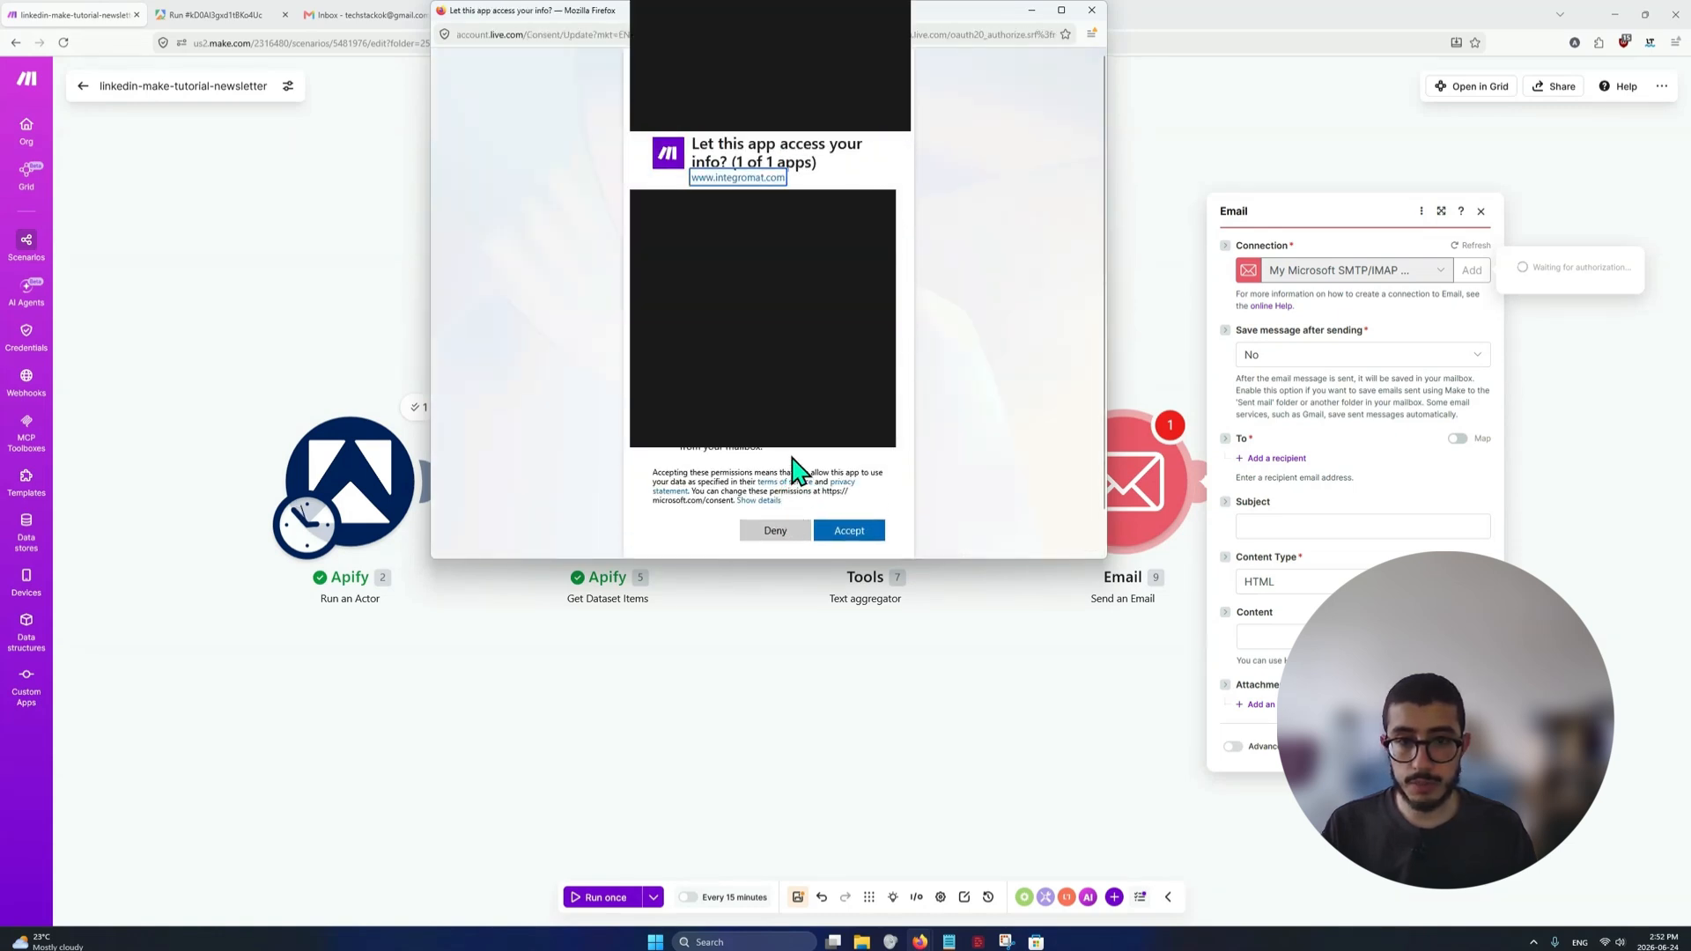
{"action": "scroll", "coordinate": [793, 465], "scroll_direction": "down", "scroll_amount": 1}
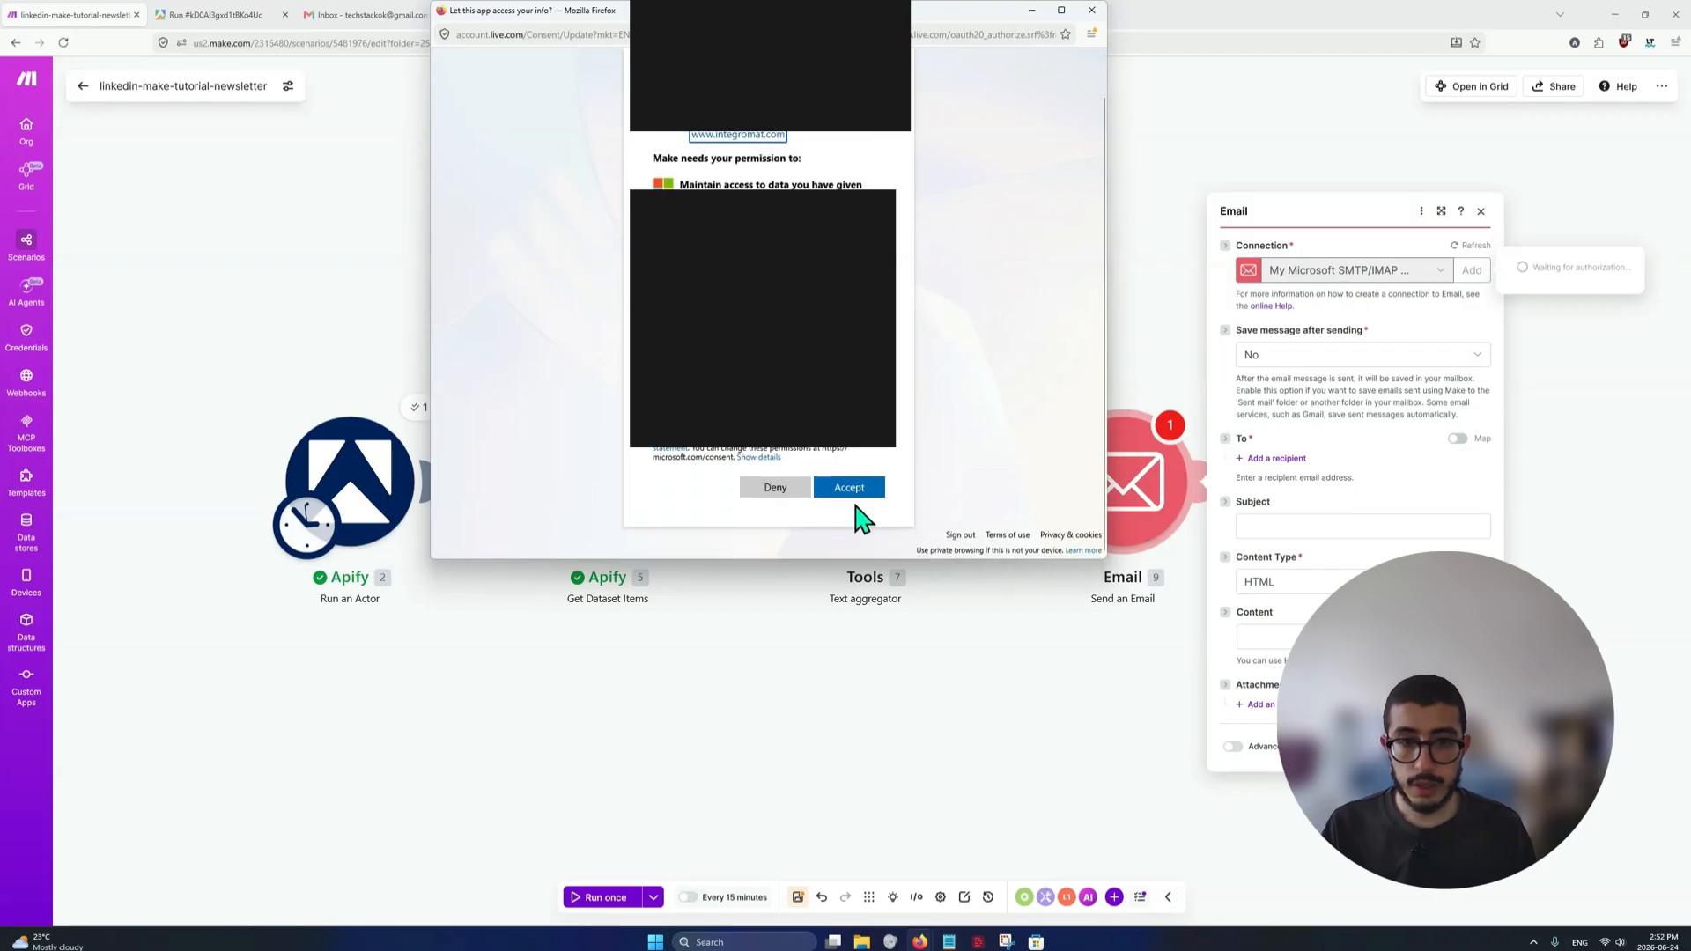
{"action": "left_click", "coordinate": [851, 488]}
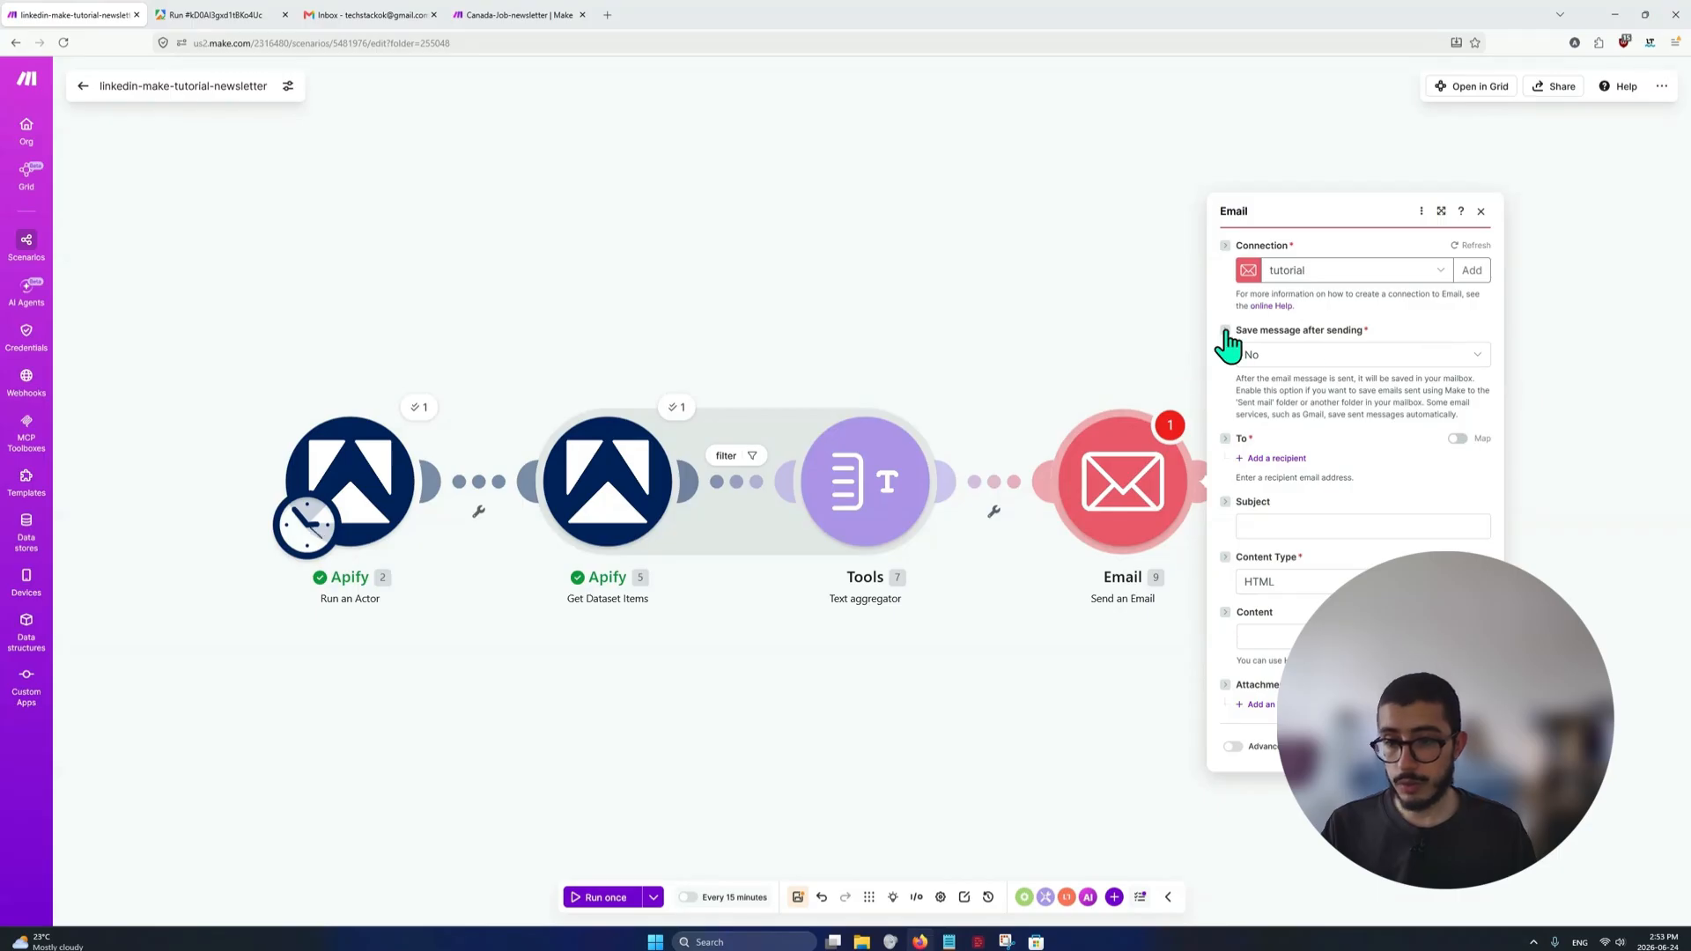
Leave saving the message after sending at No, and add one recipient with the recipient's e-mail address
{"action": "left_click", "coordinate": [1372, 357]}
{"action": "left_click", "coordinate": [1400, 357]}
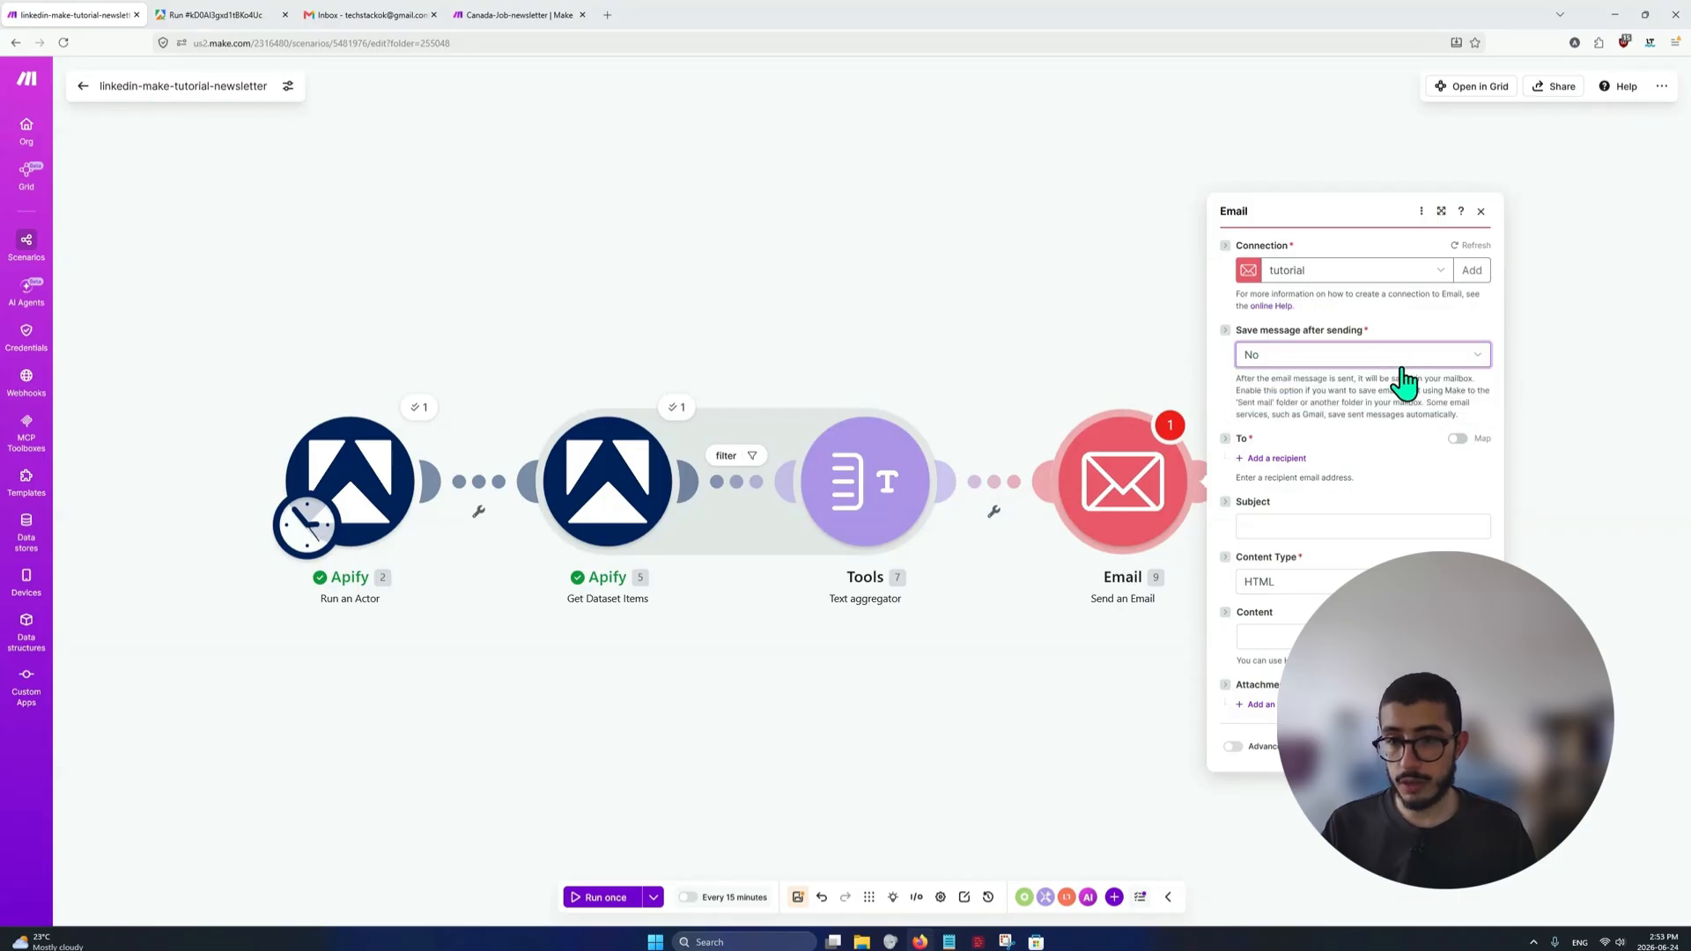
{"action": "left_click", "coordinate": [1279, 459]}
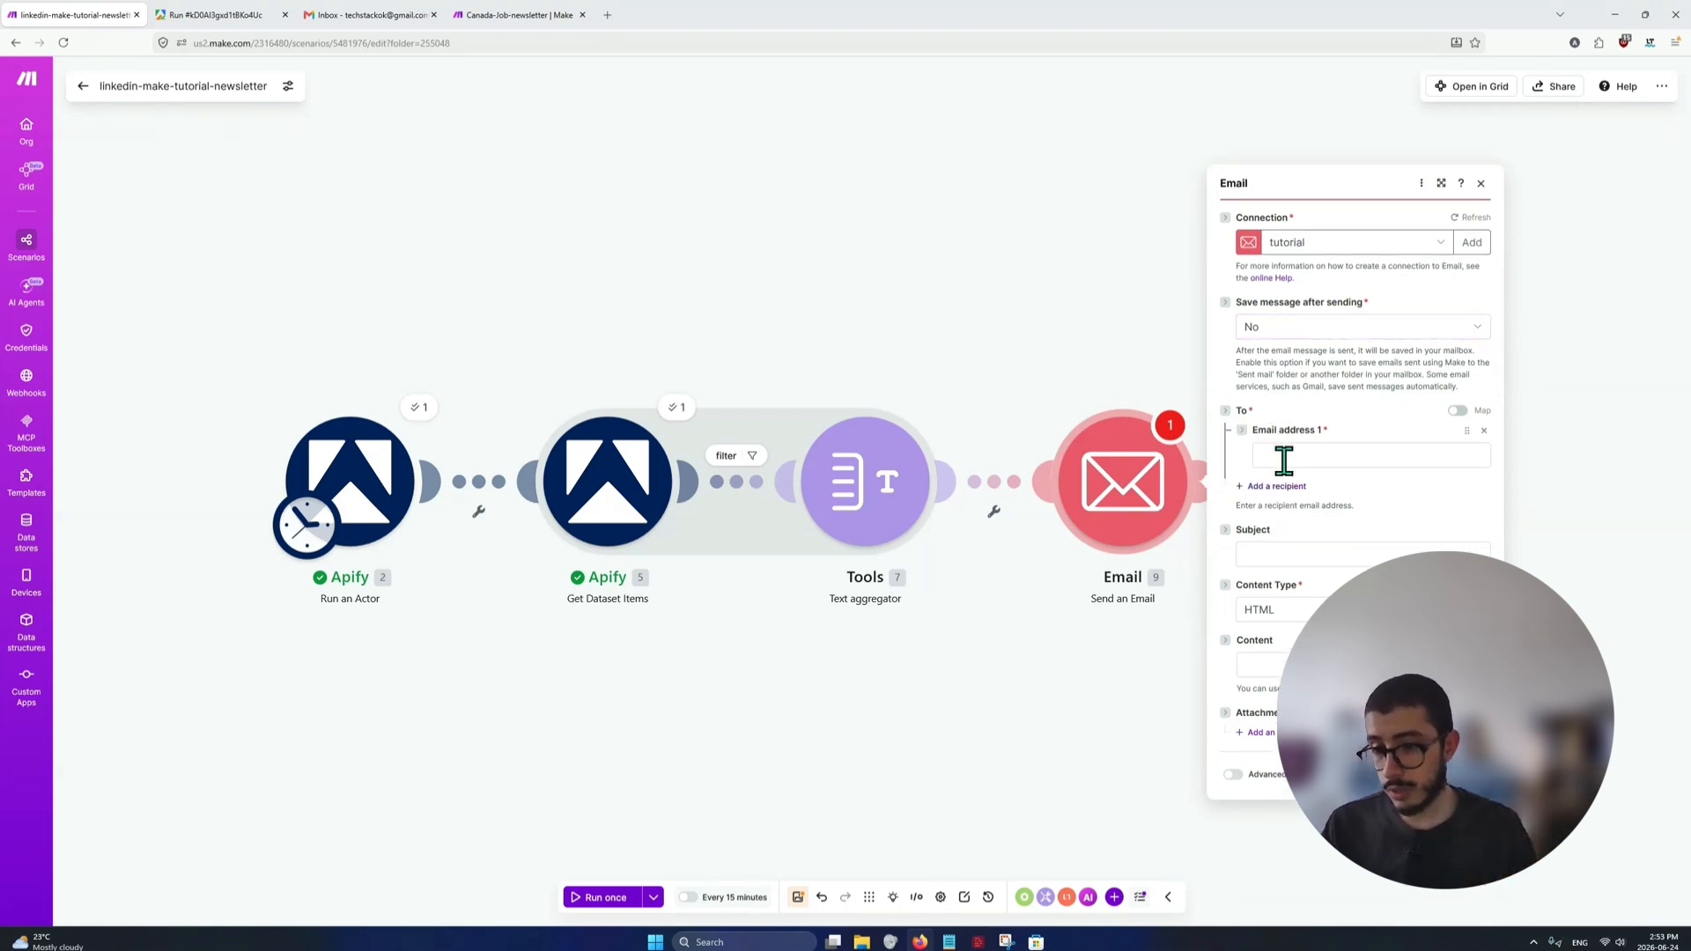
{"action": "left_click", "coordinate": [1284, 458]}
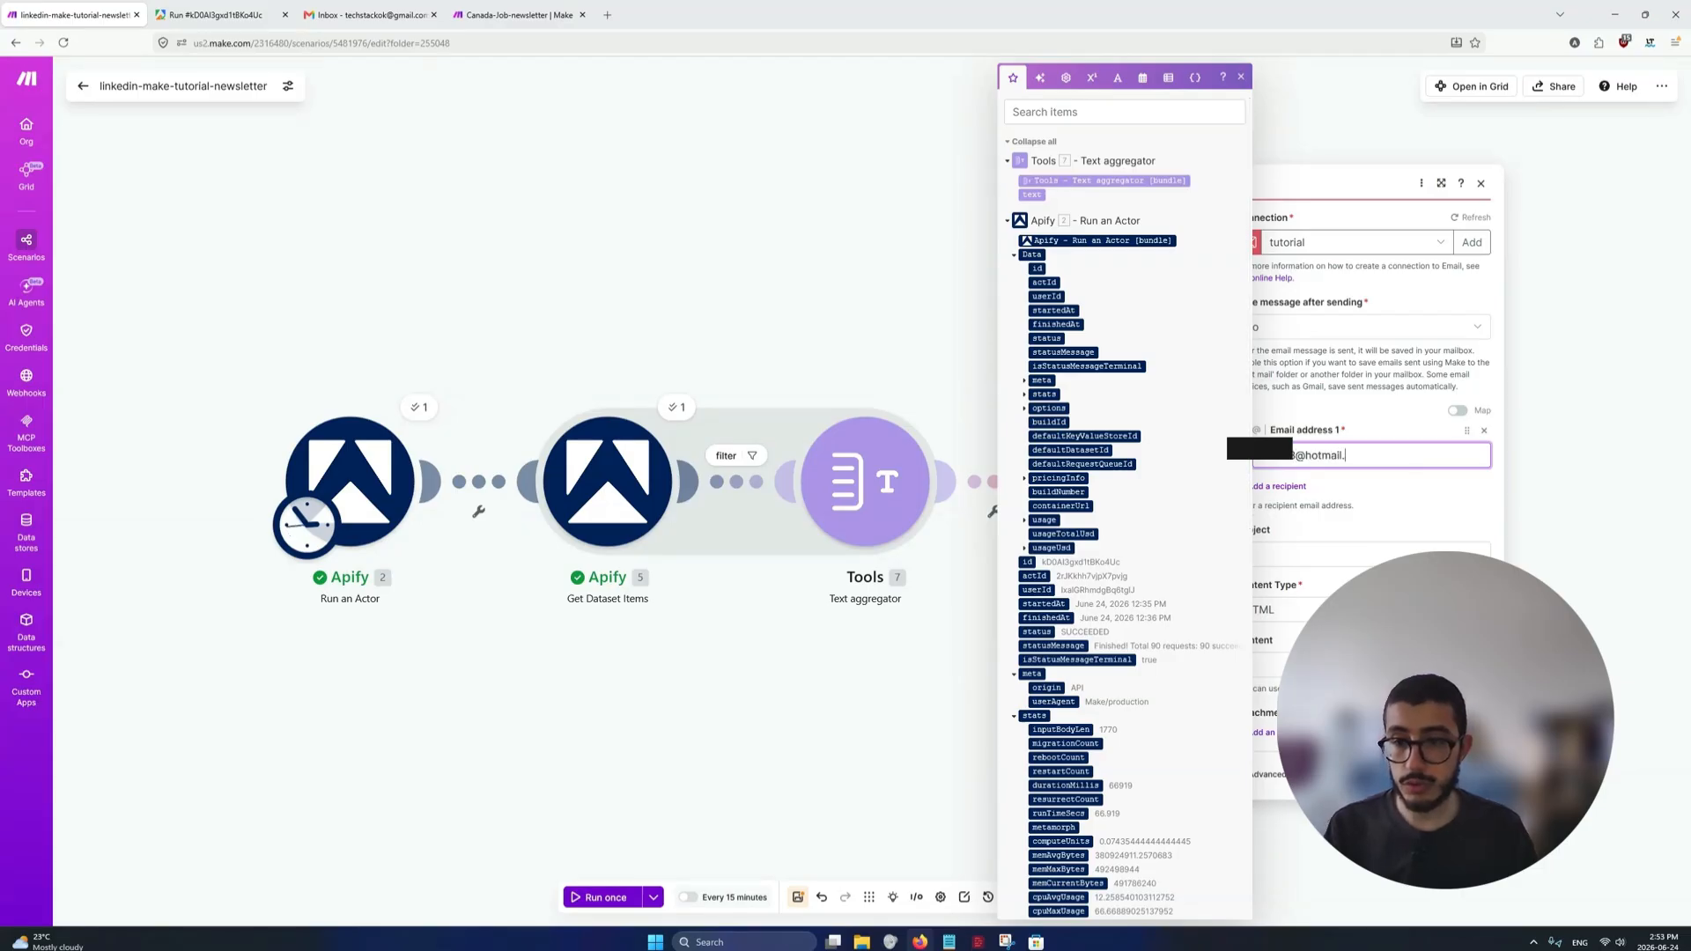
{"action": "left_click", "coordinate": [1435, 502]}
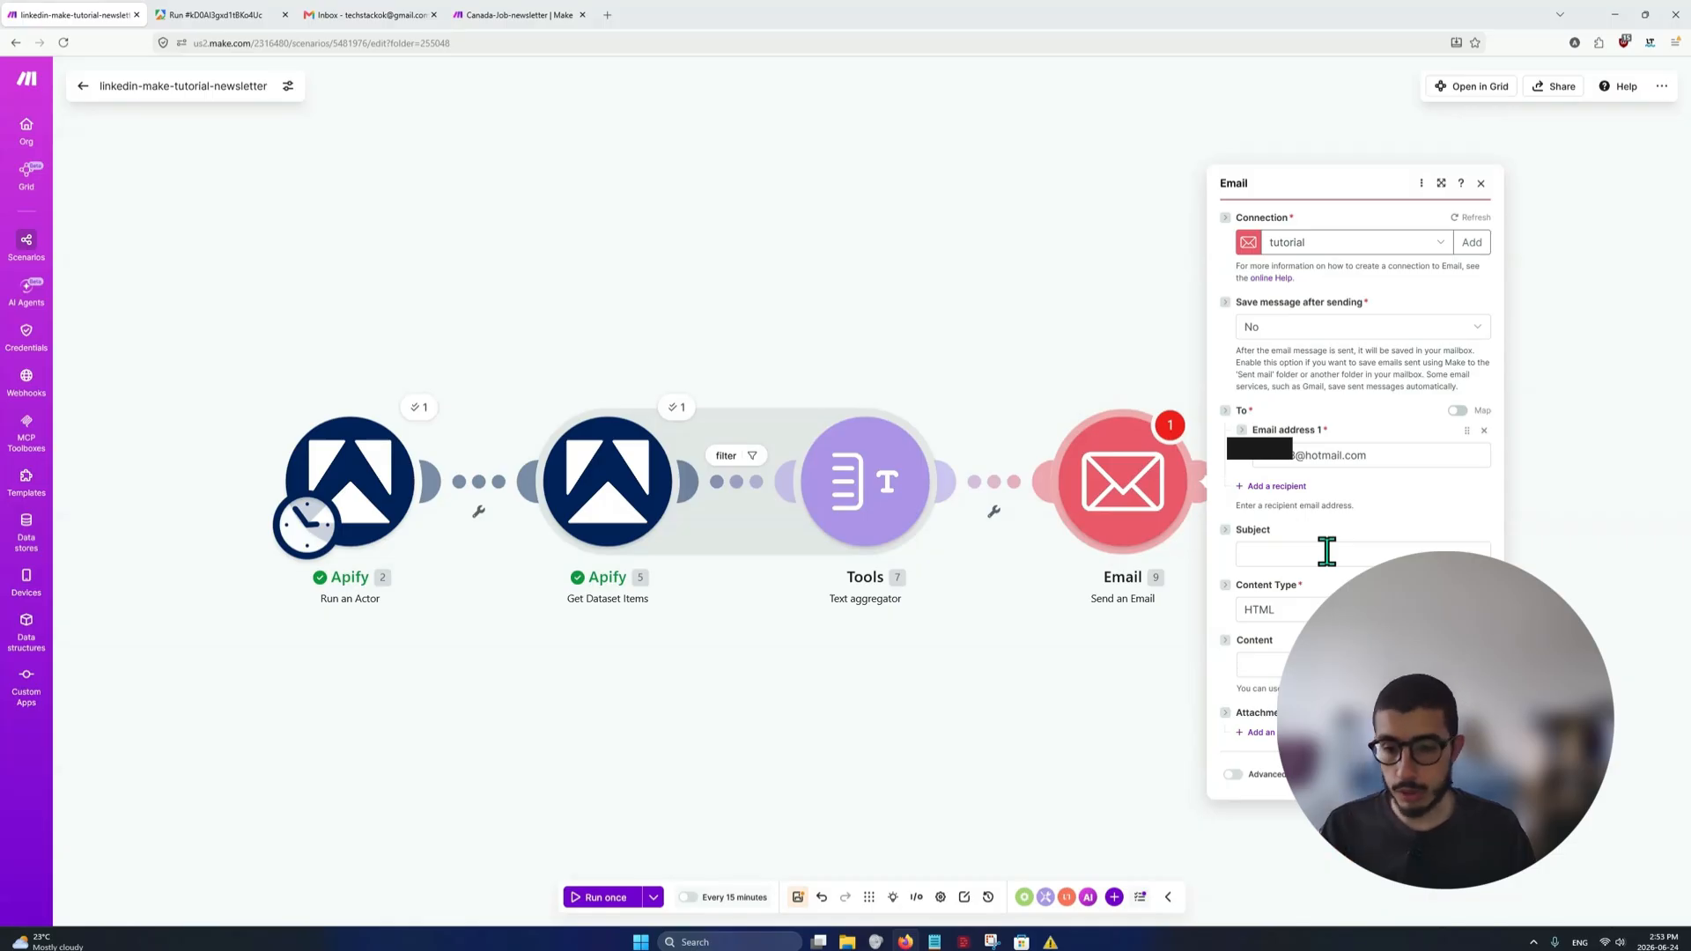
Set the e-mail subject to "Linkedin Jobs - " followed by the formatDate expression of now with the format MMMM D, YYYY
{"action": "left_click", "coordinate": [1327, 552]}
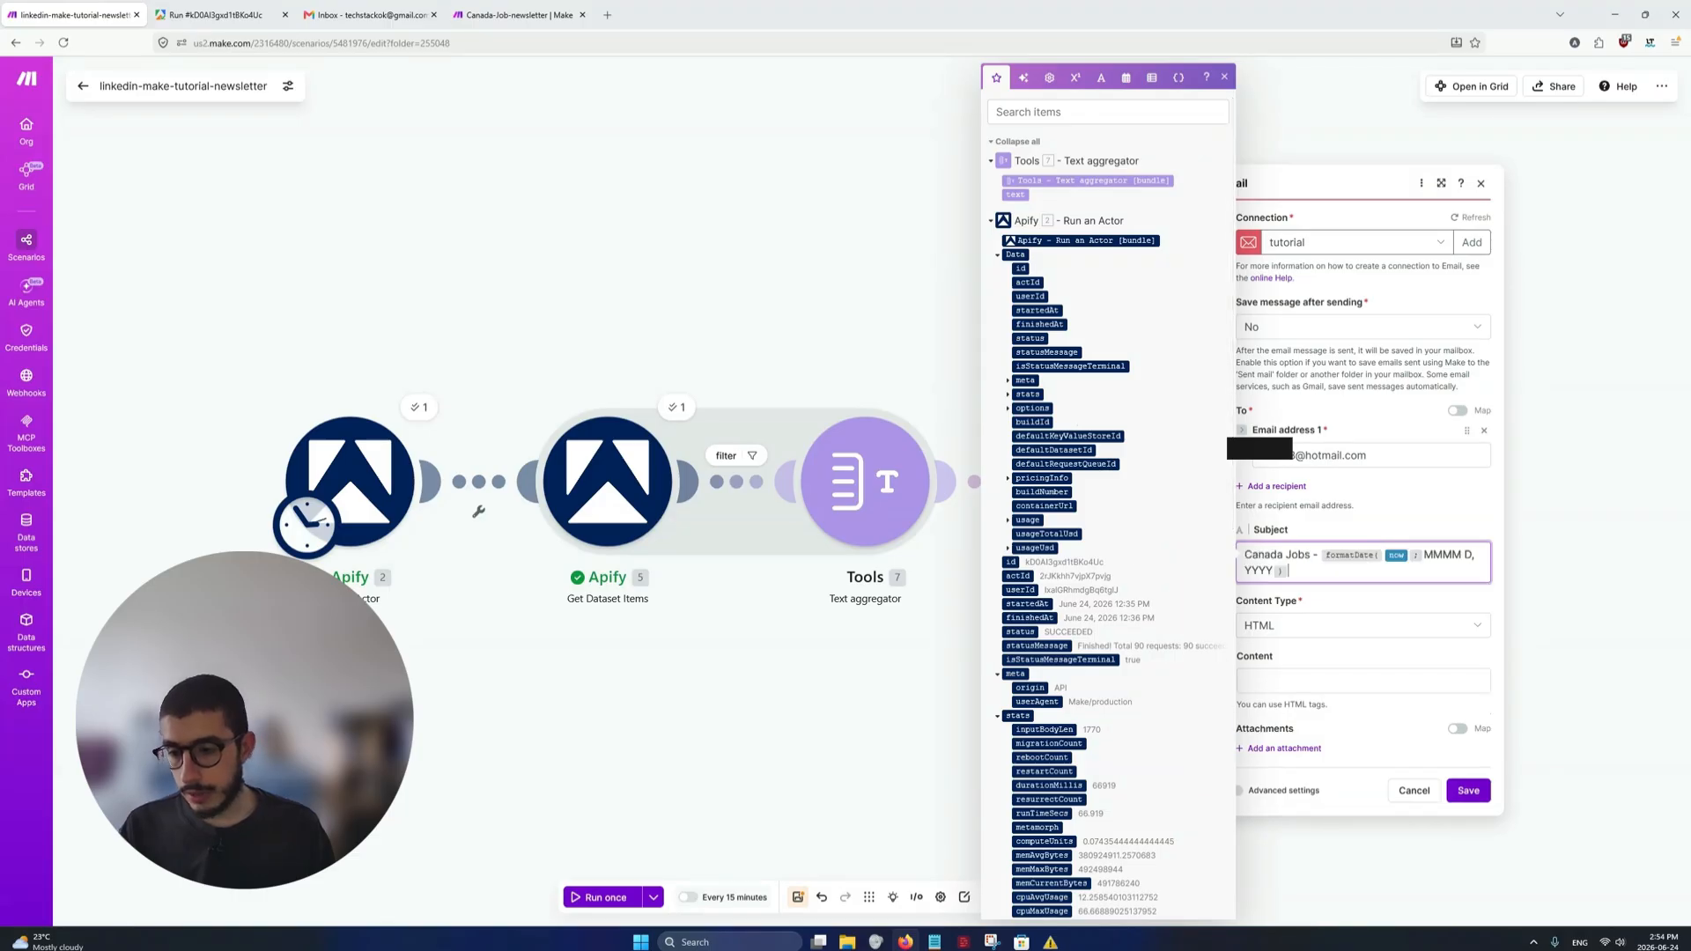
{"action": "type", "text": "Canada Jobs - formatDate(now; MMMM D, YYYY)"}
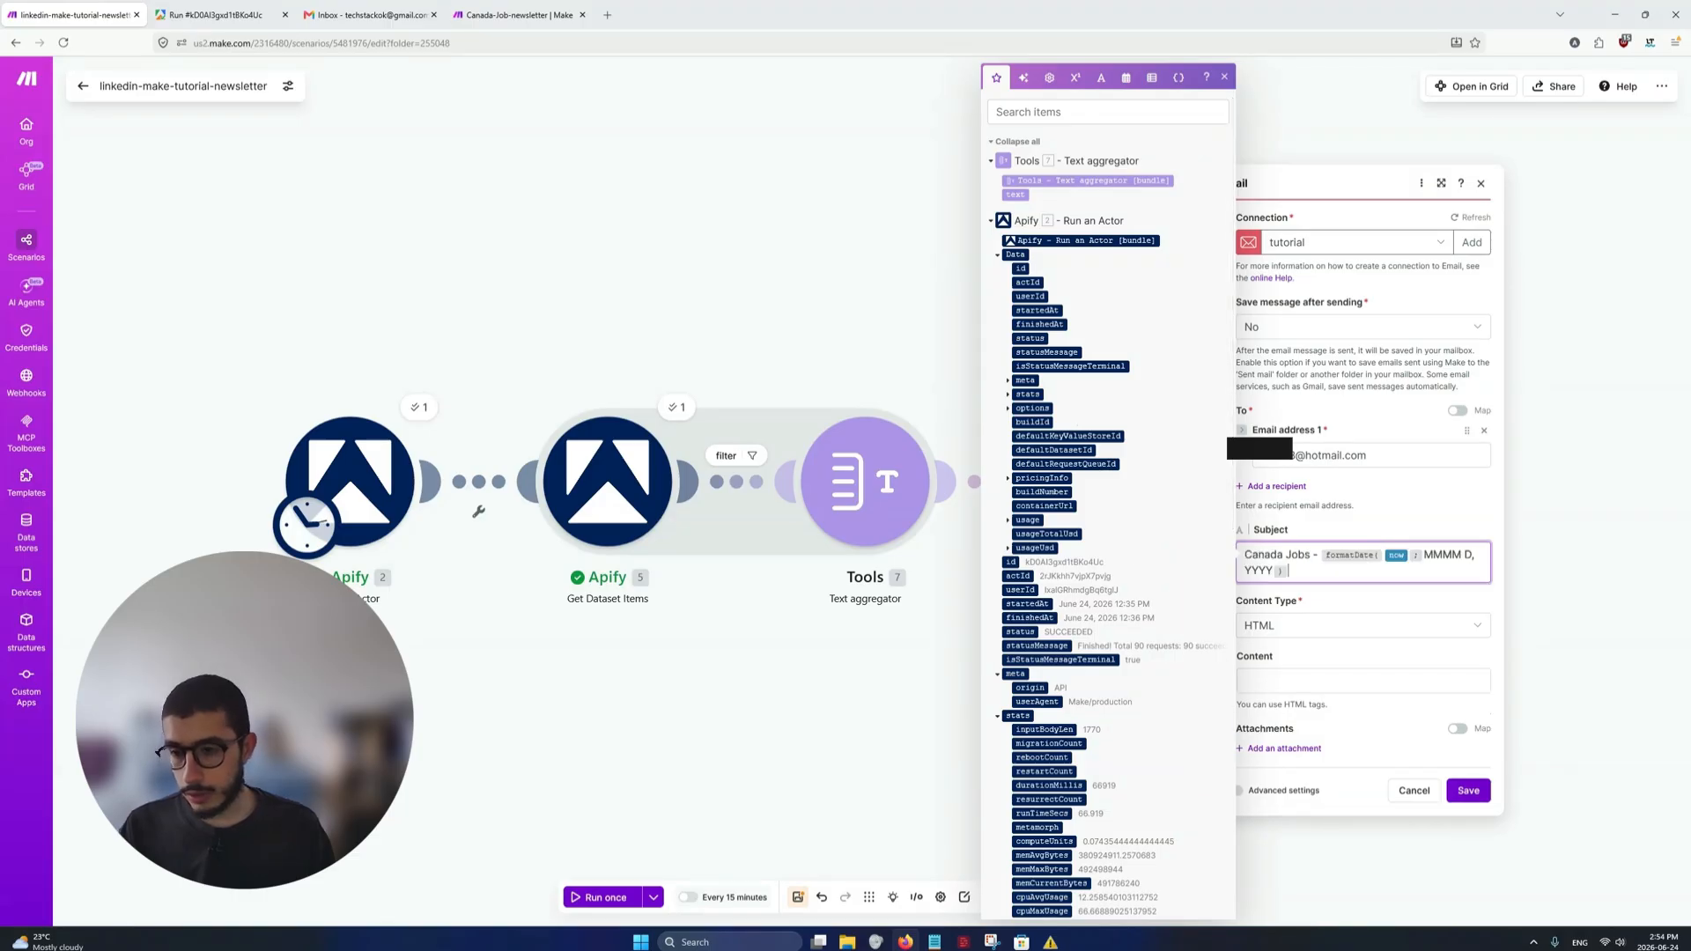
{"action": "left_click", "coordinate": [1389, 562]}
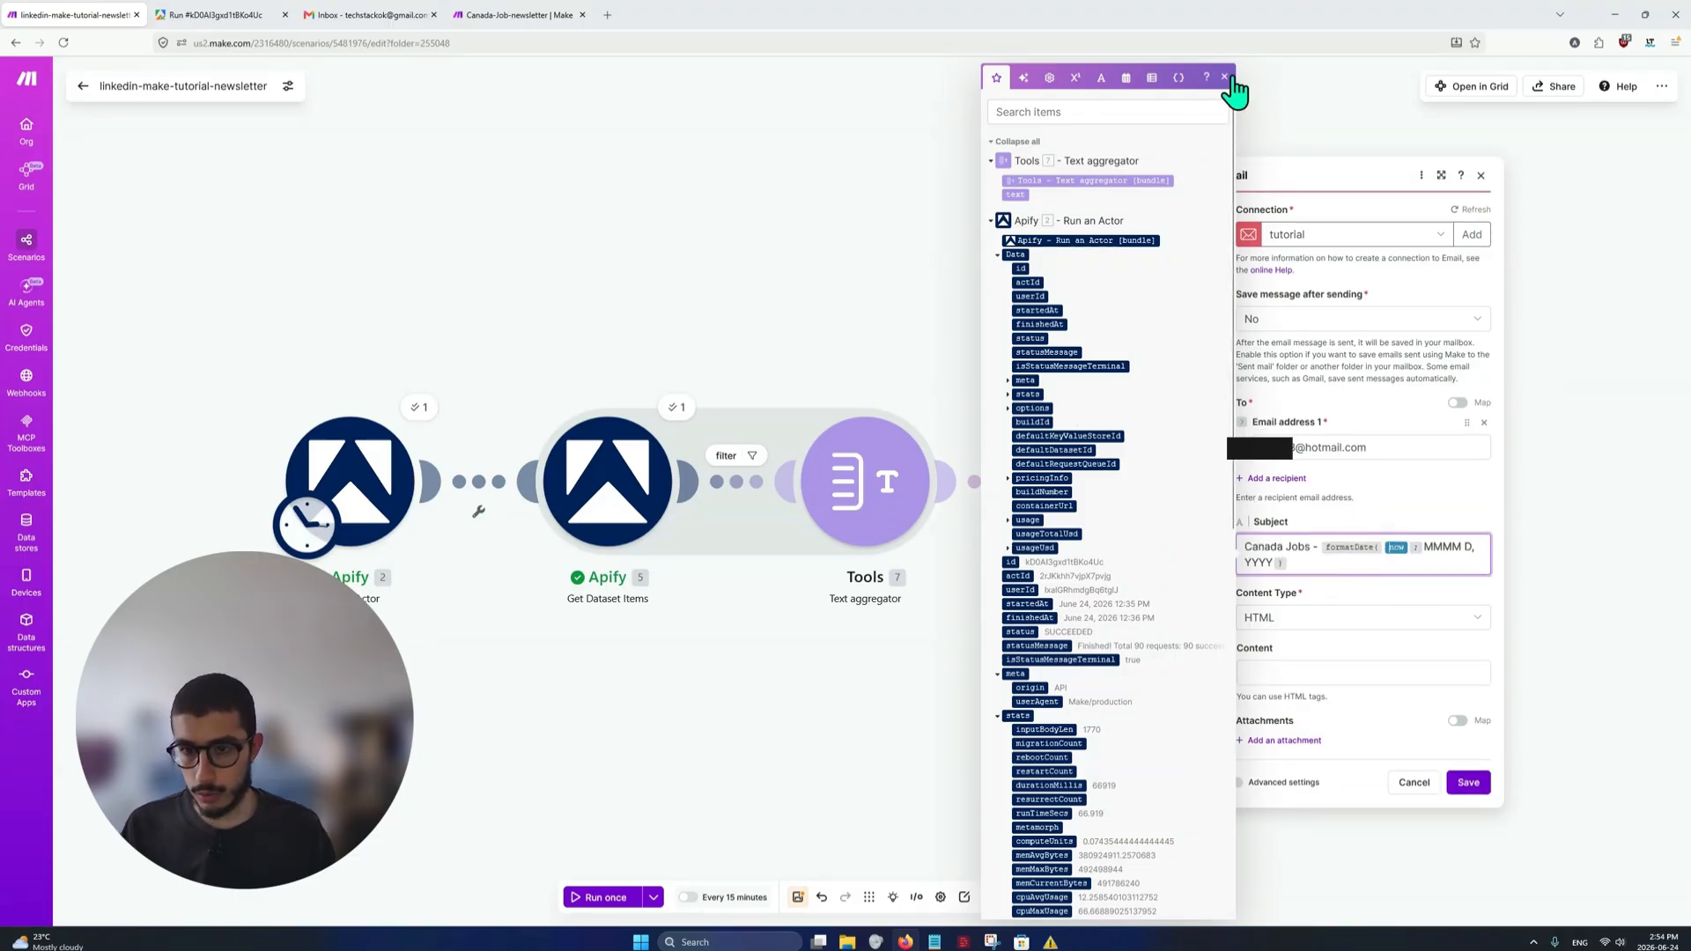
{"action": "left_click", "coordinate": [1225, 77]}
{"action": "double_click", "coordinate": [1280, 546]}
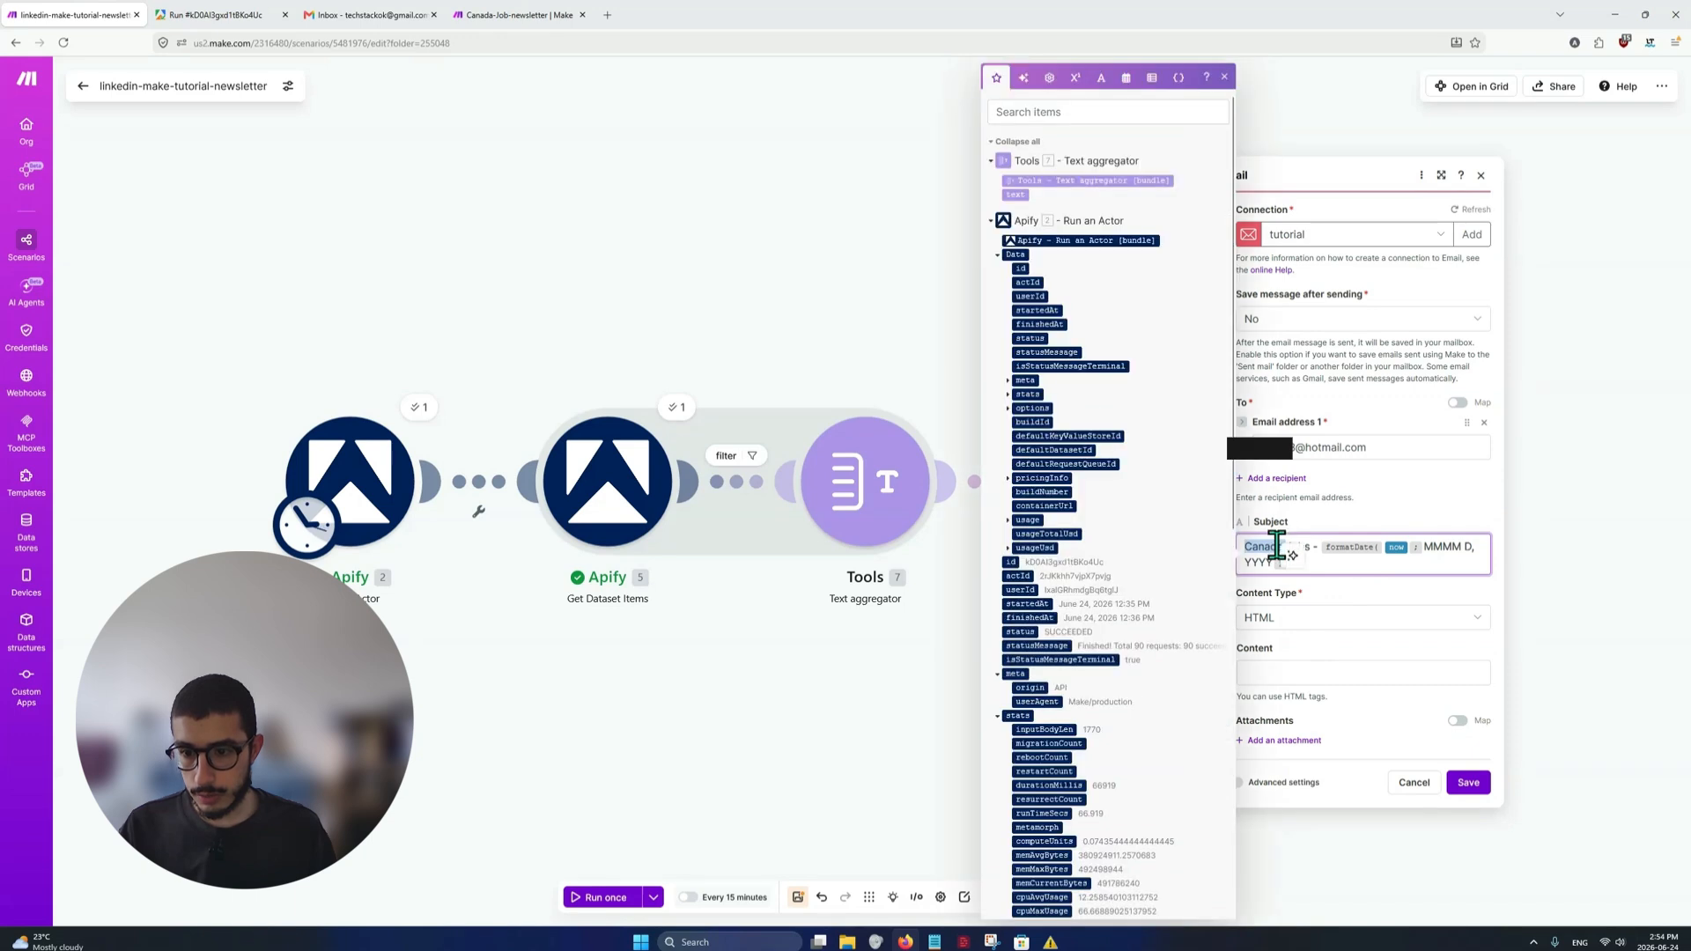
{"action": "type", "text": "Linkedin"}
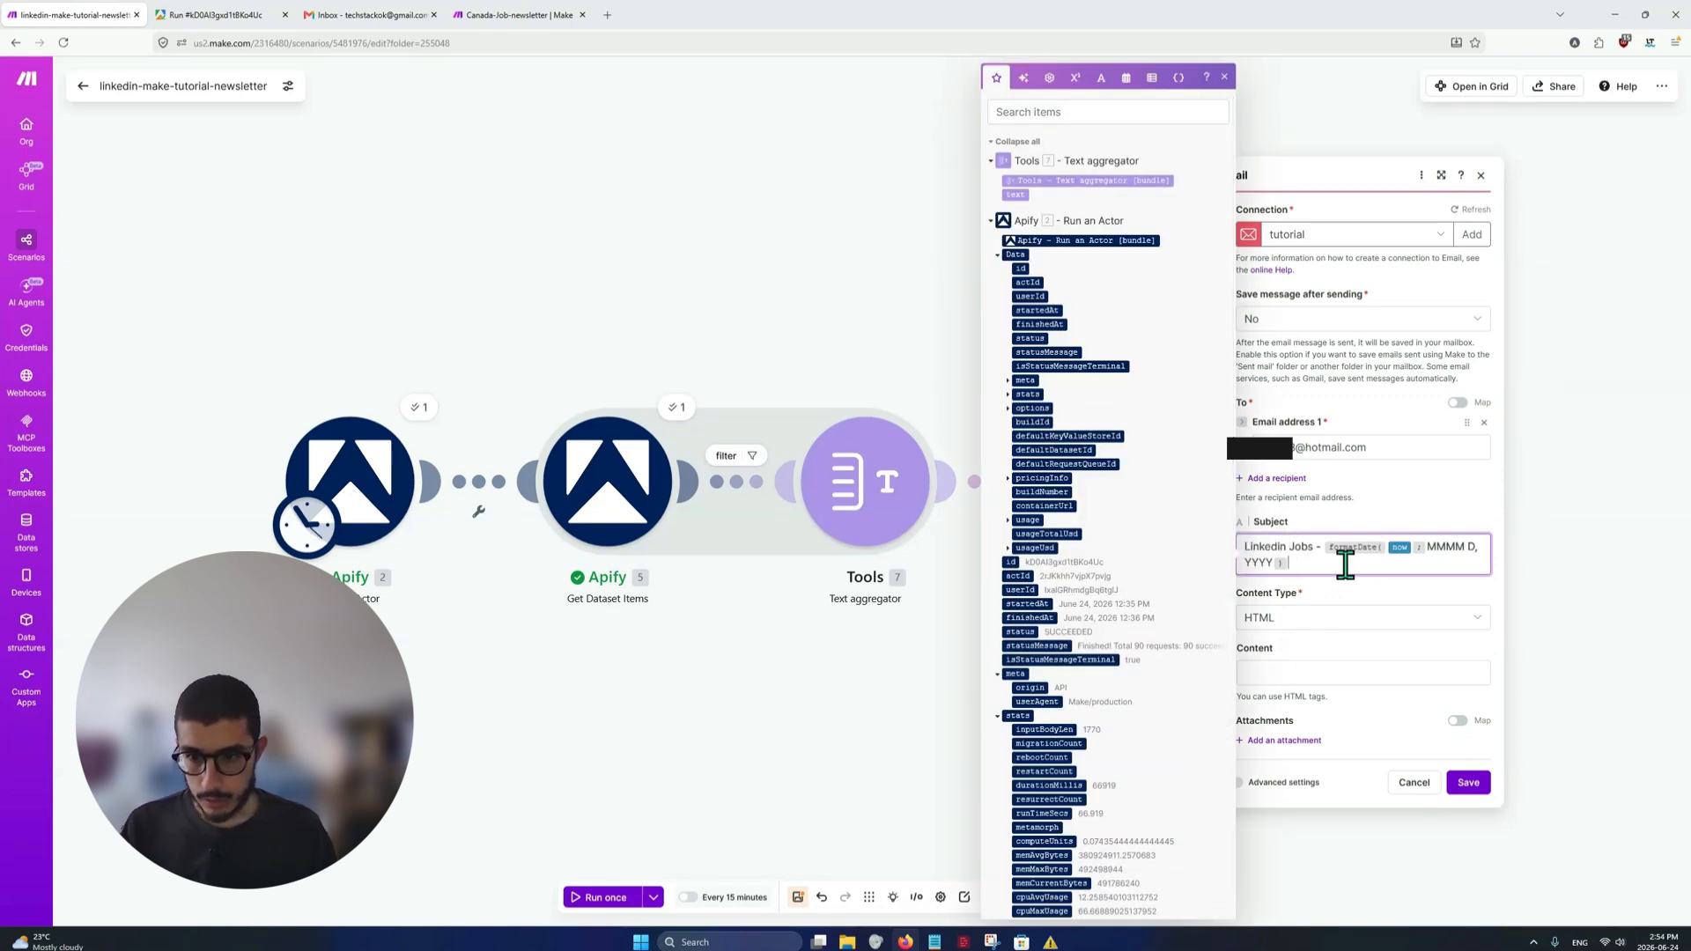
{"action": "left_click", "coordinate": [1359, 594]}
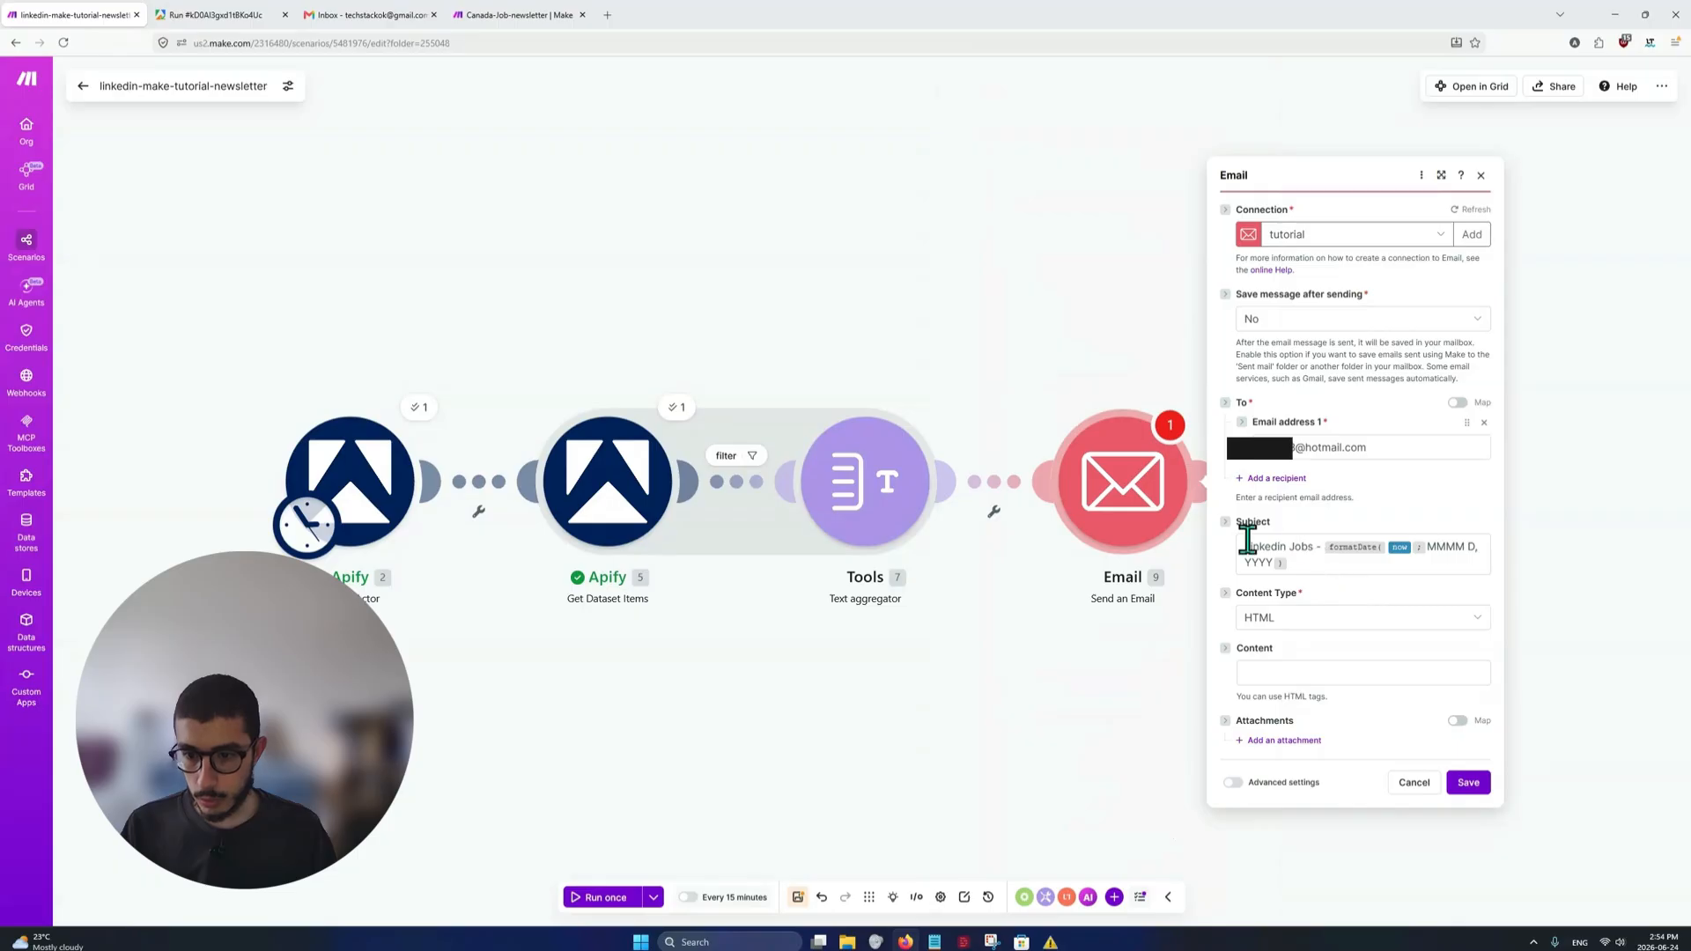
{"action": "left_click_drag", "start_coordinate": [1245, 547], "coordinate": [1321, 546]}
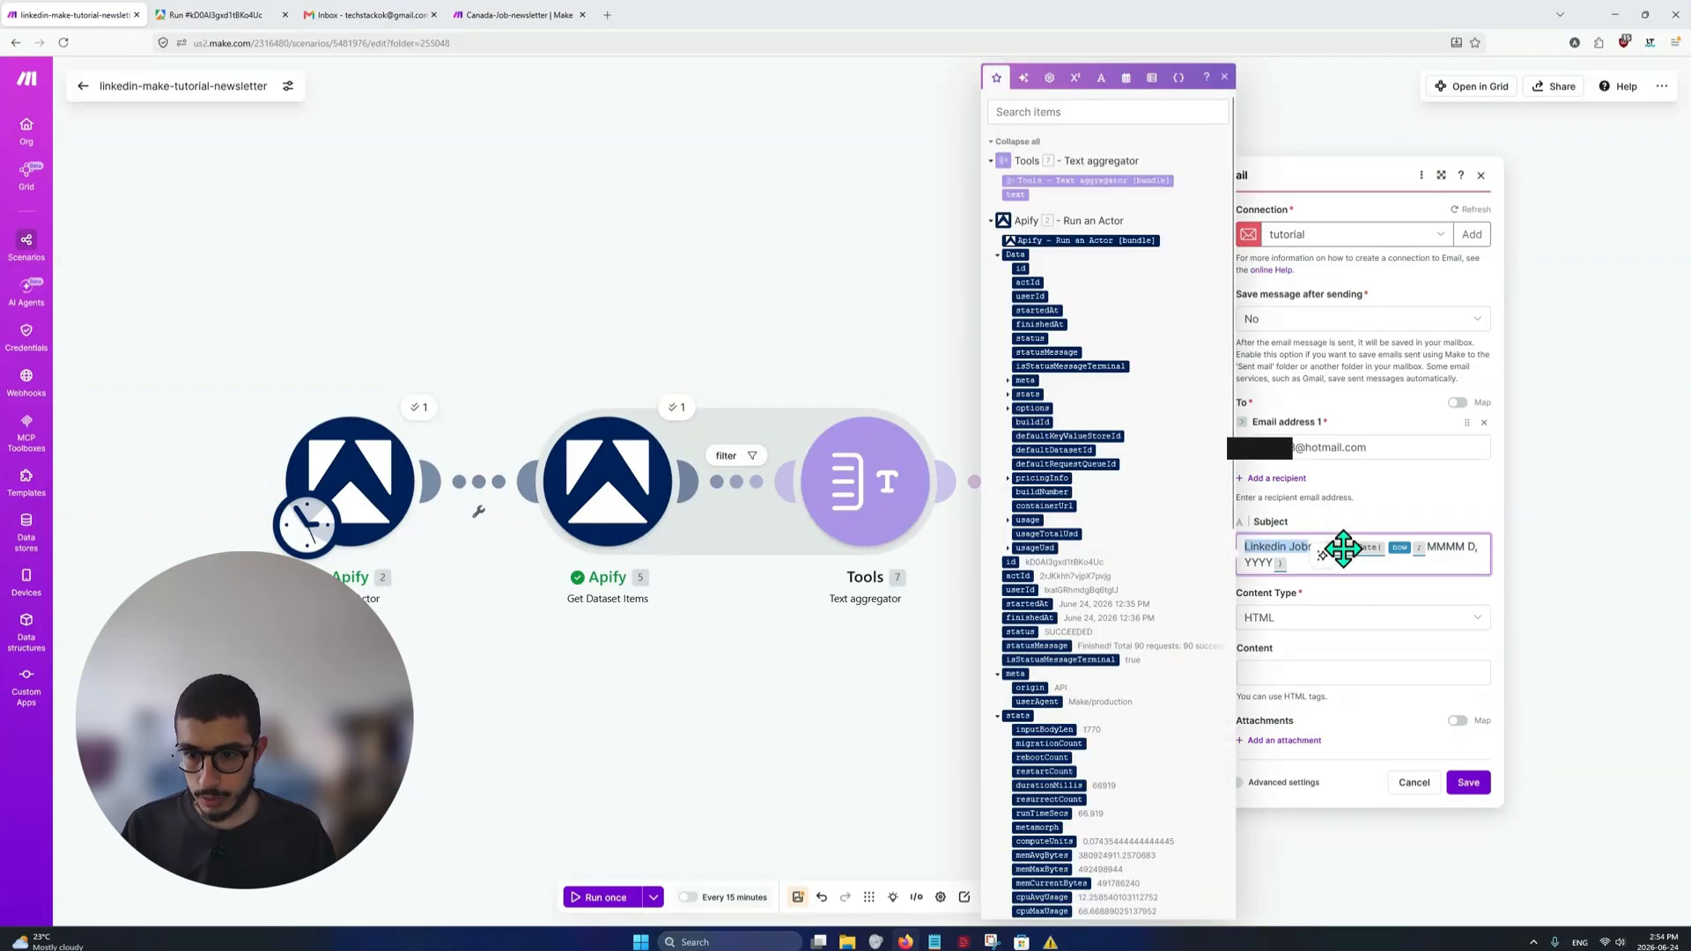
{"action": "left_click", "coordinate": [1348, 565]}
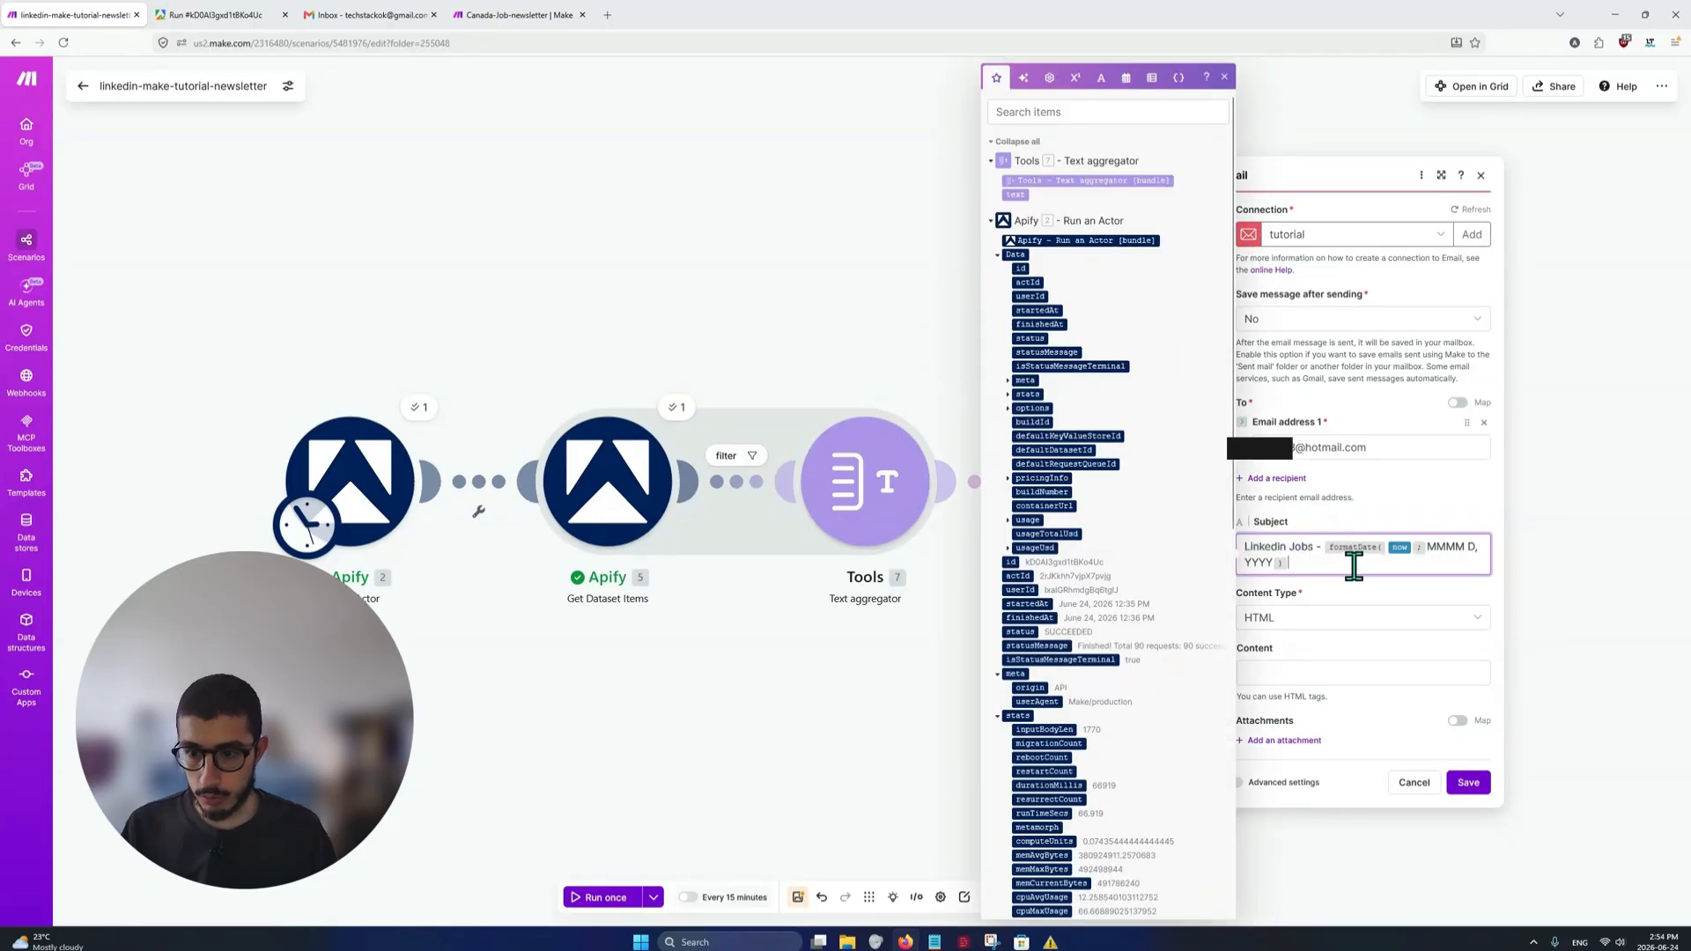
{"action": "left_click", "coordinate": [1231, 88]}
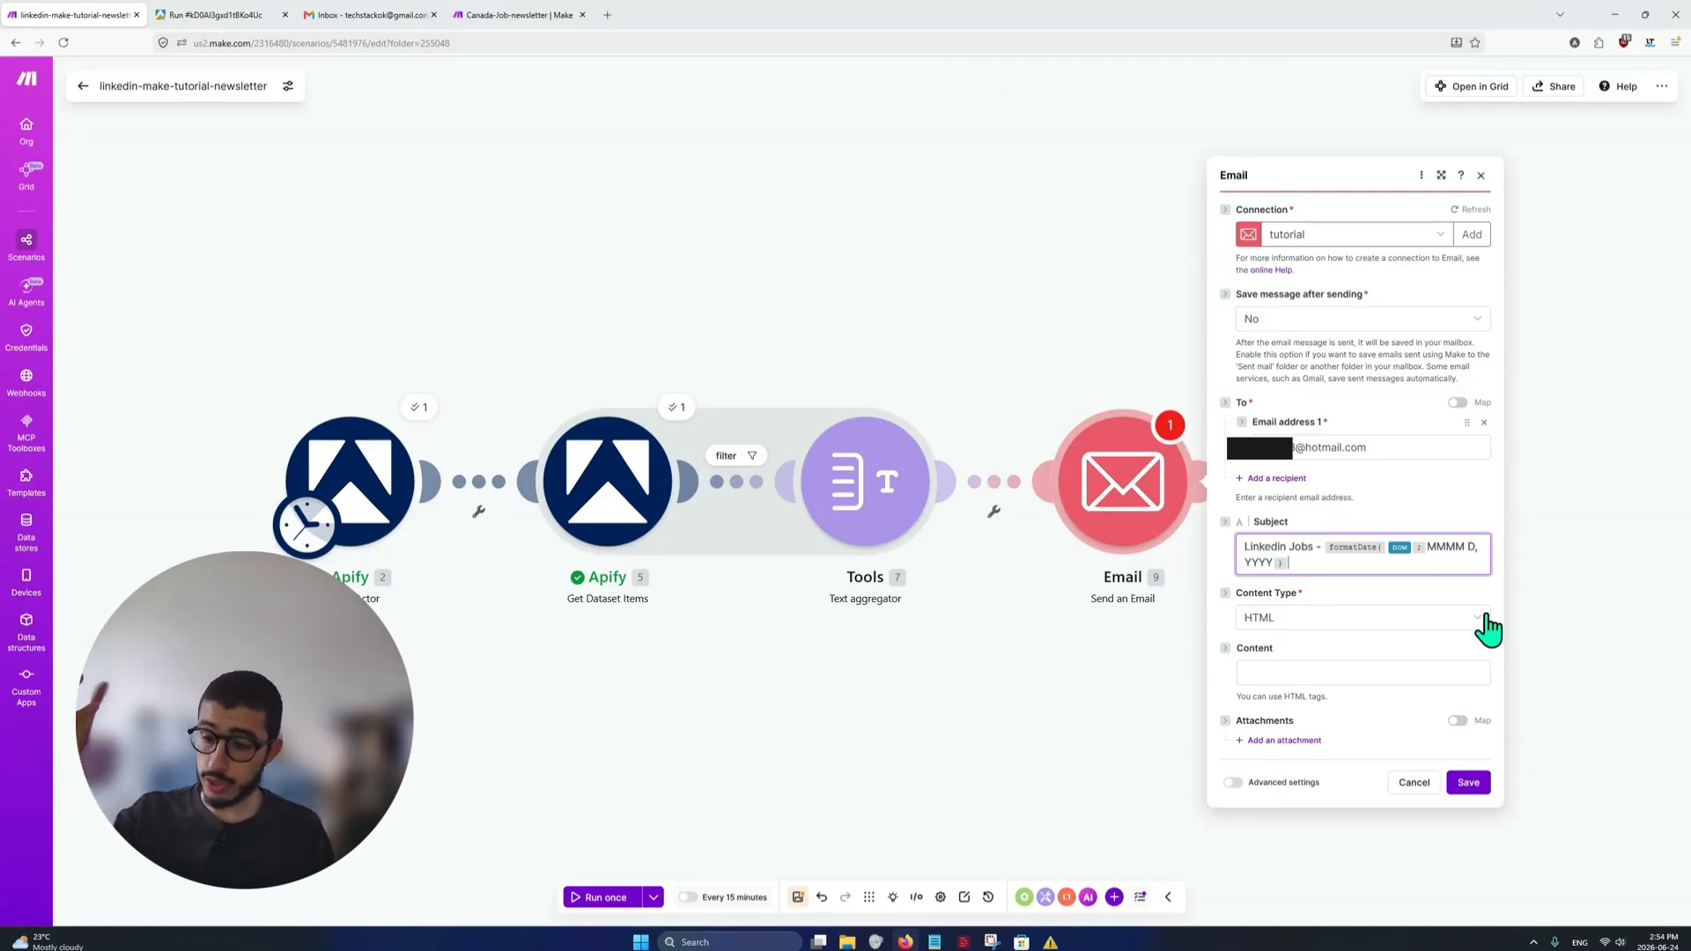
{"action": "left_click", "coordinate": [1335, 553]}
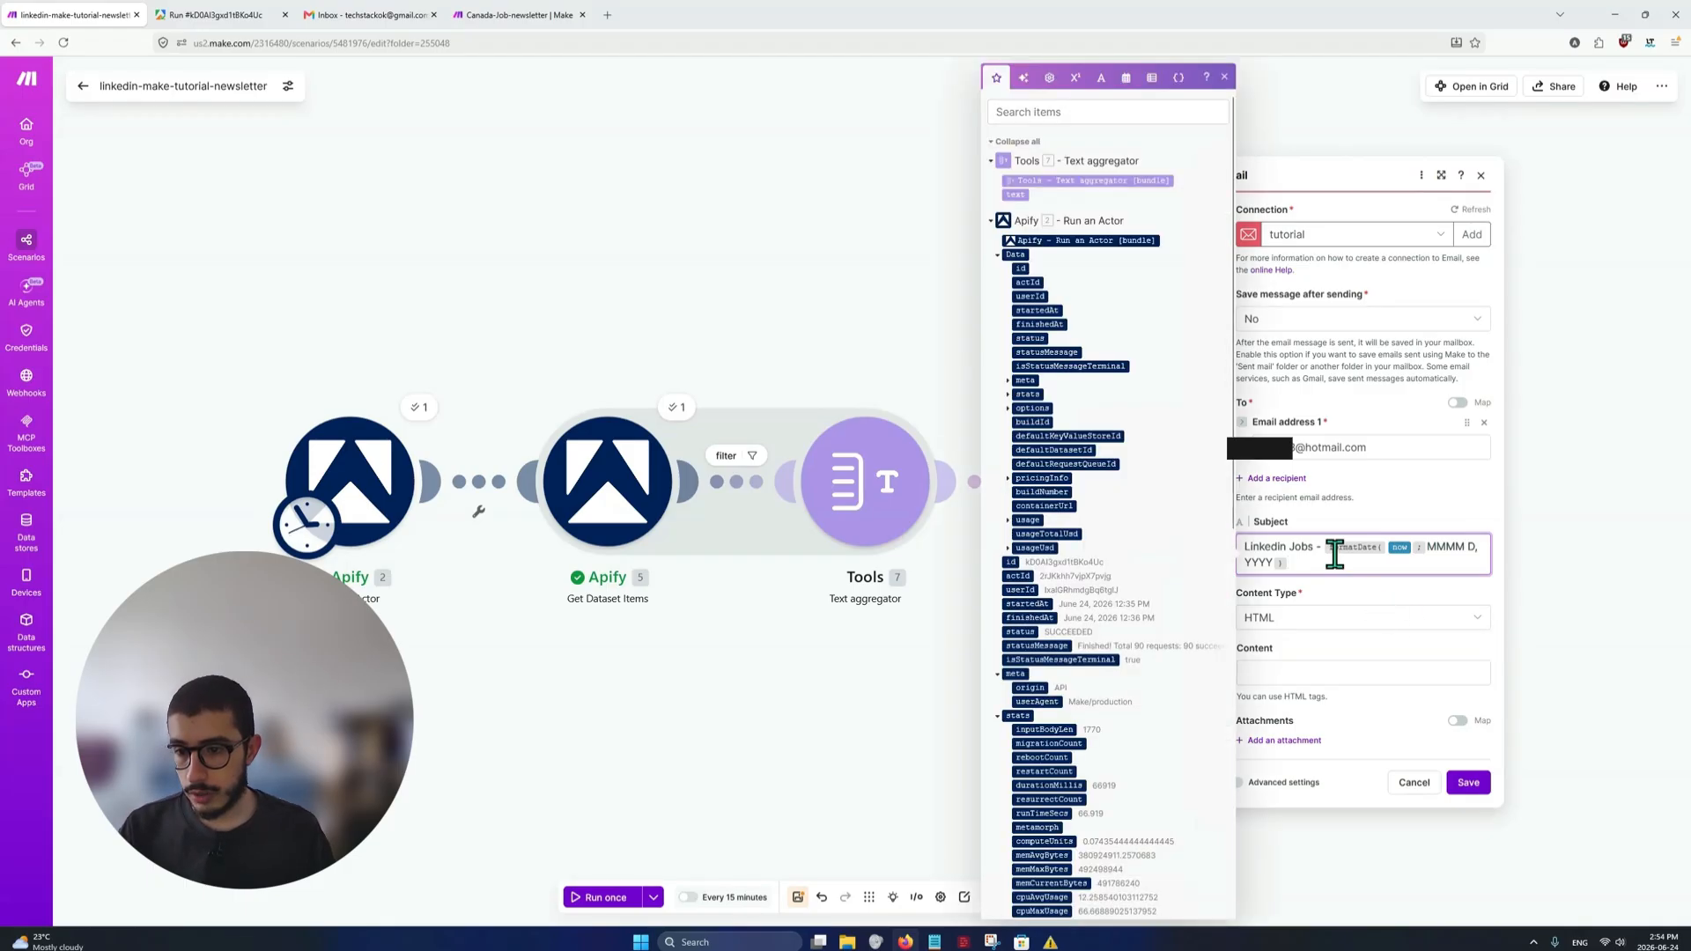
{"action": "left_click", "coordinate": [1223, 77]}
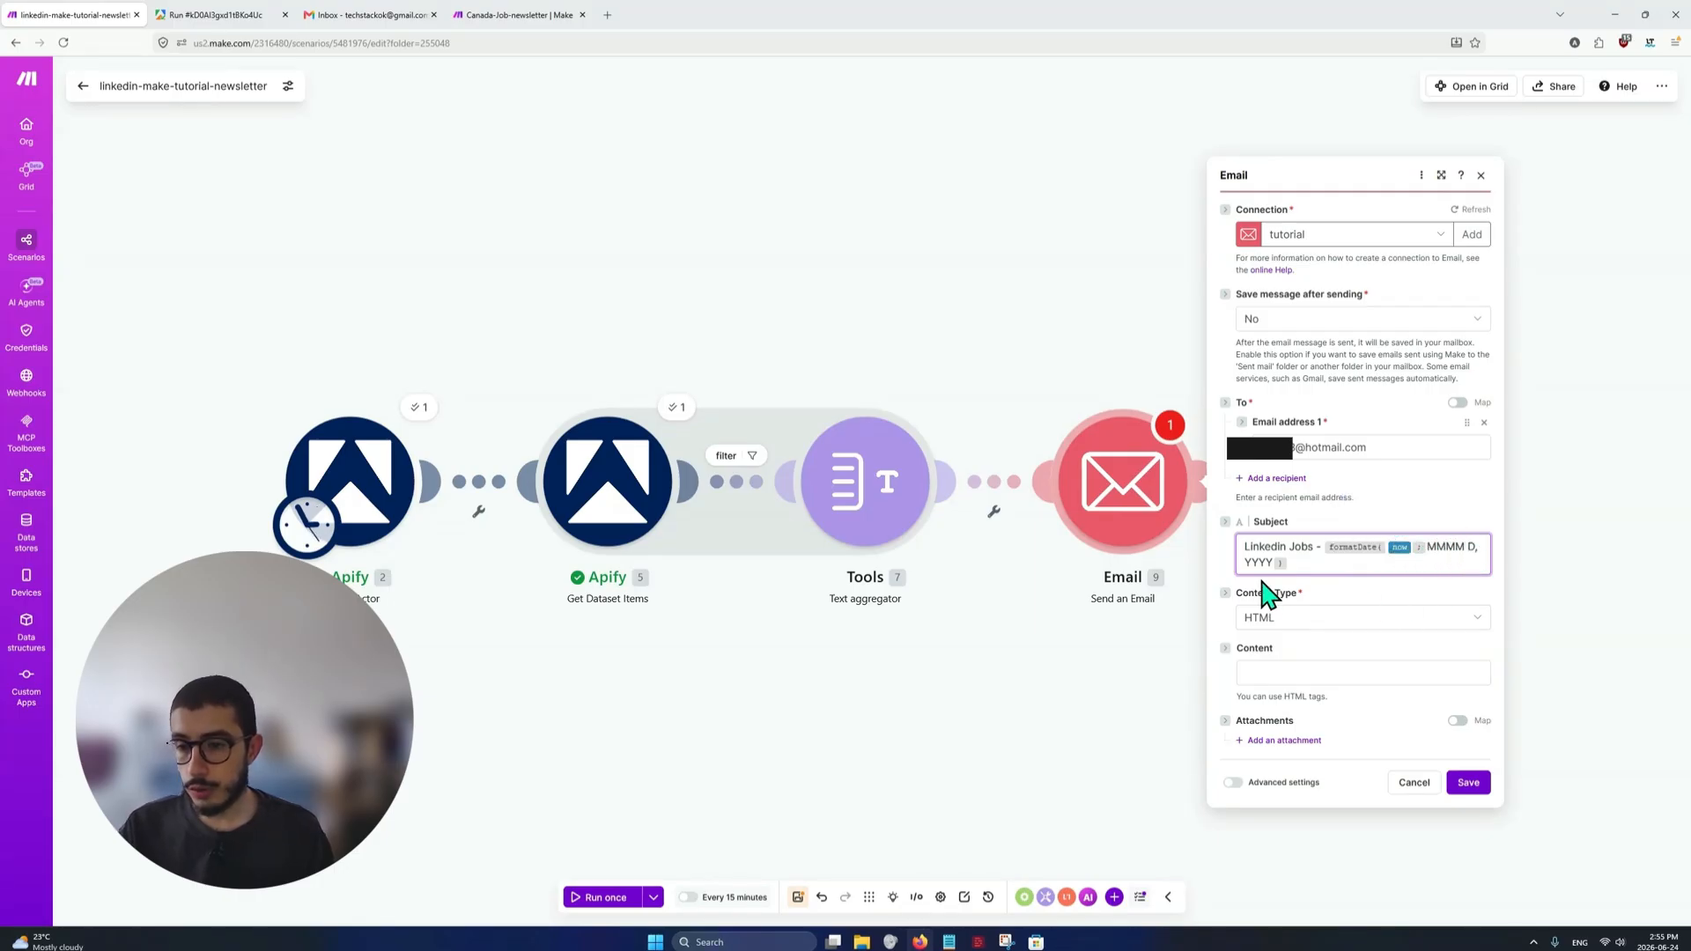
Check the HTML content type, and view the sample job table screenshot in Snipping Tool
{"action": "left_click", "coordinate": [1368, 630]}
{"action": "left_click", "coordinate": [1367, 632]}
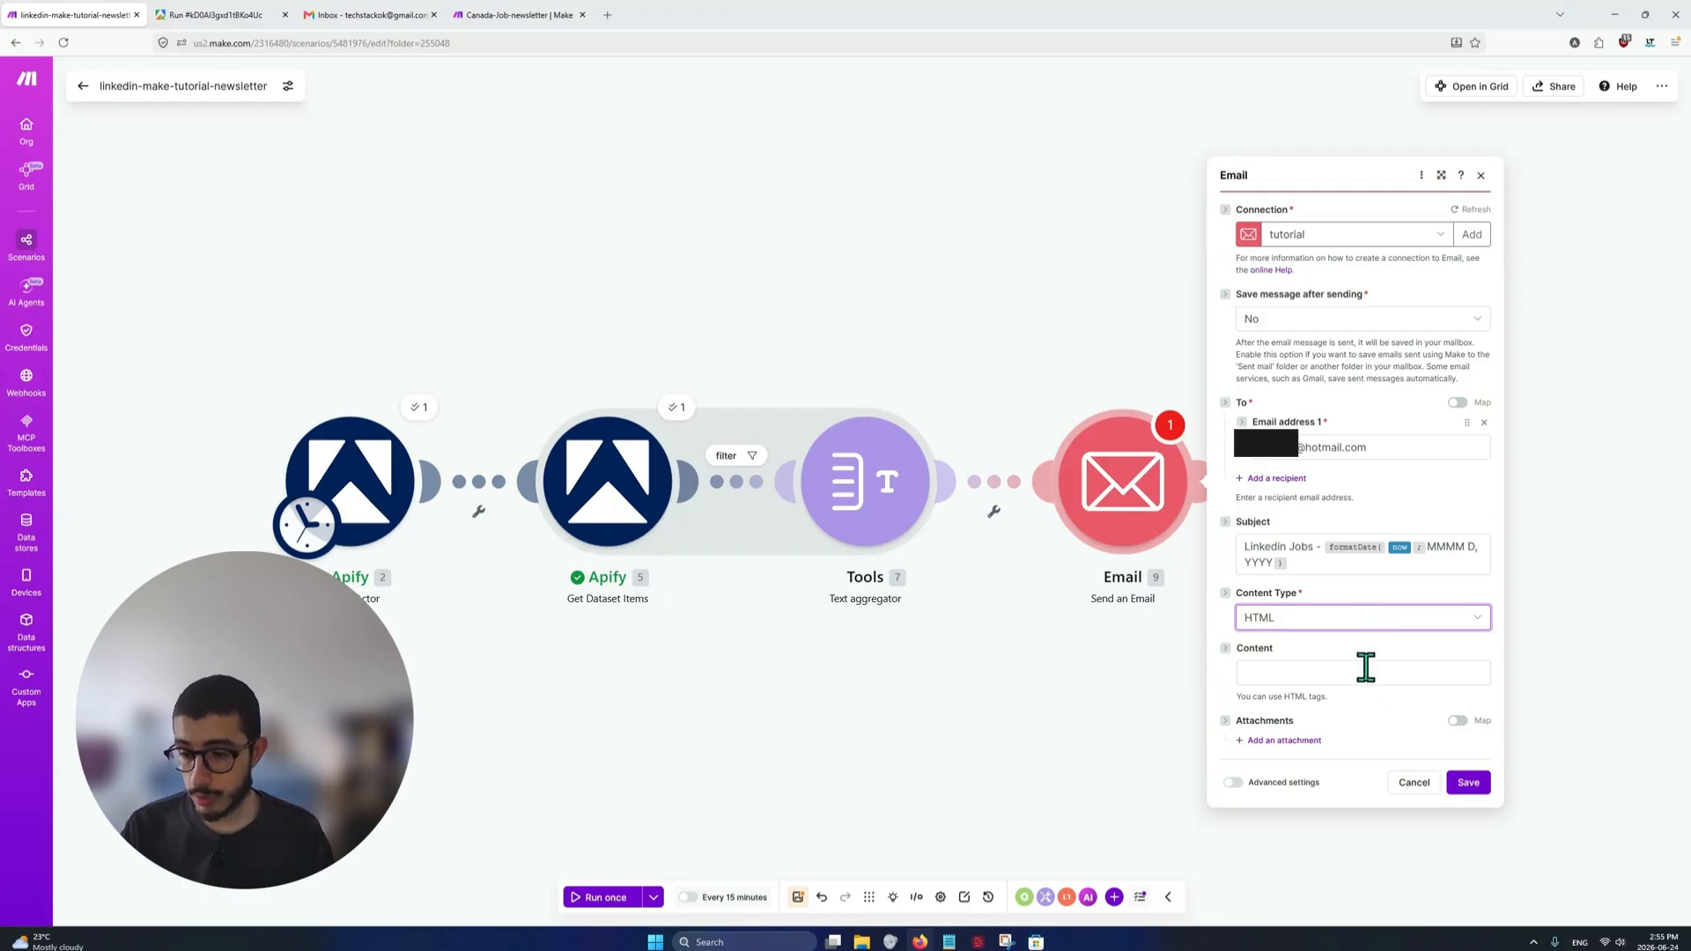
{"action": "mouse_move", "coordinate": [1006, 936]}
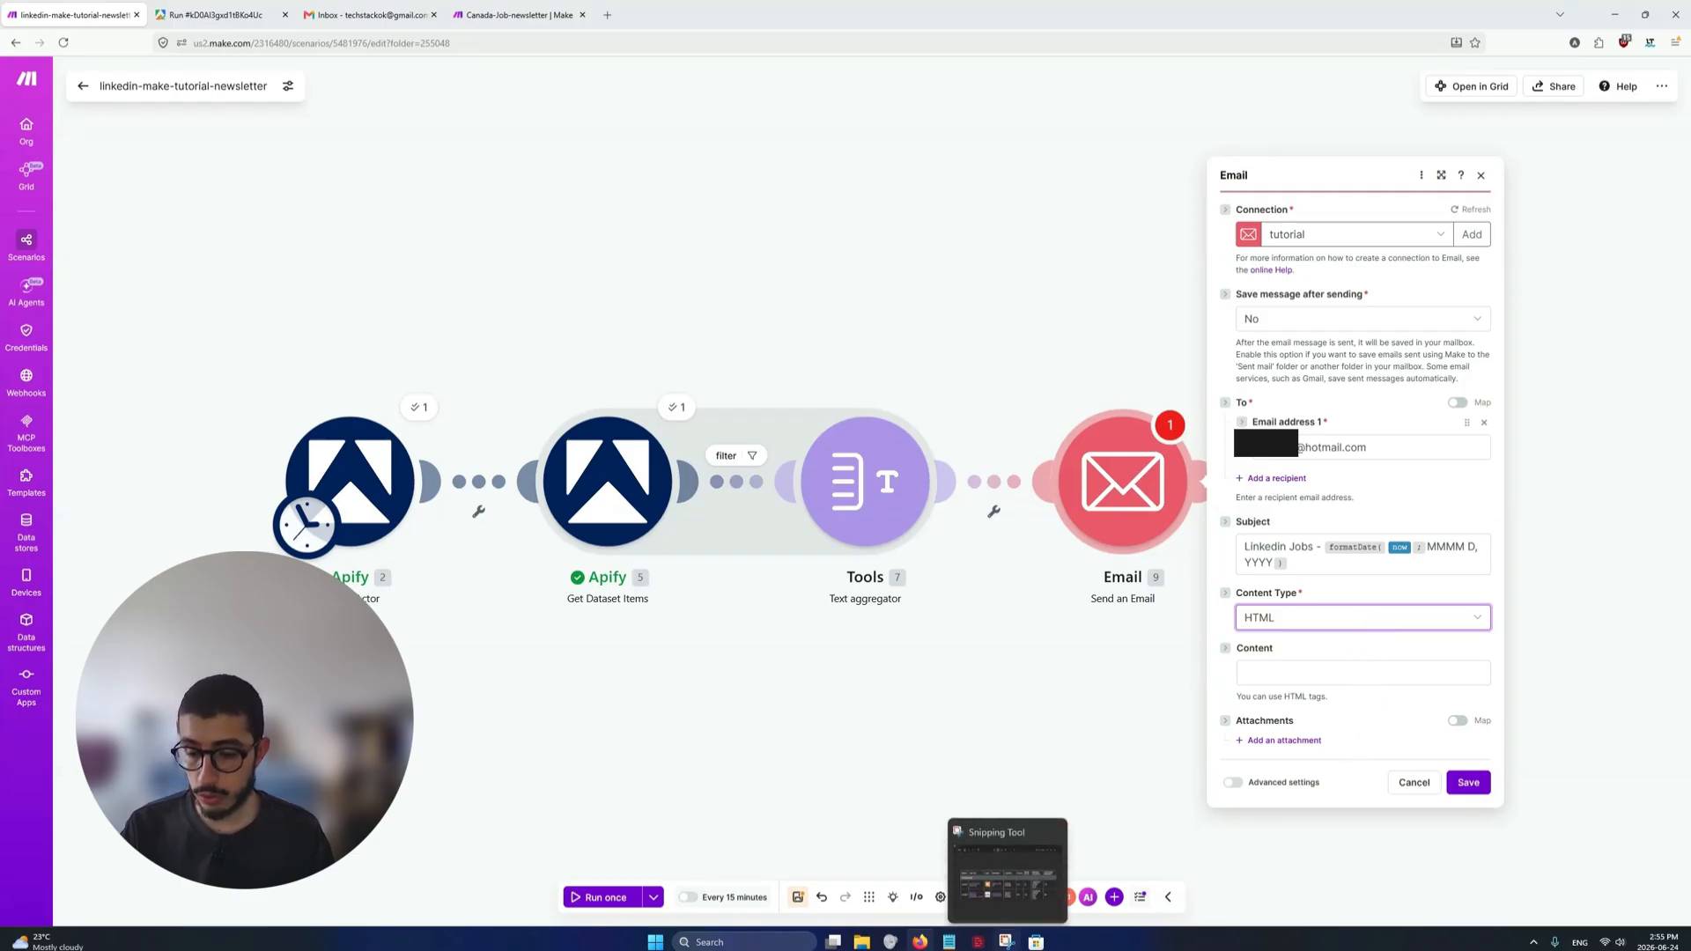
{"action": "left_click", "coordinate": [1013, 862]}
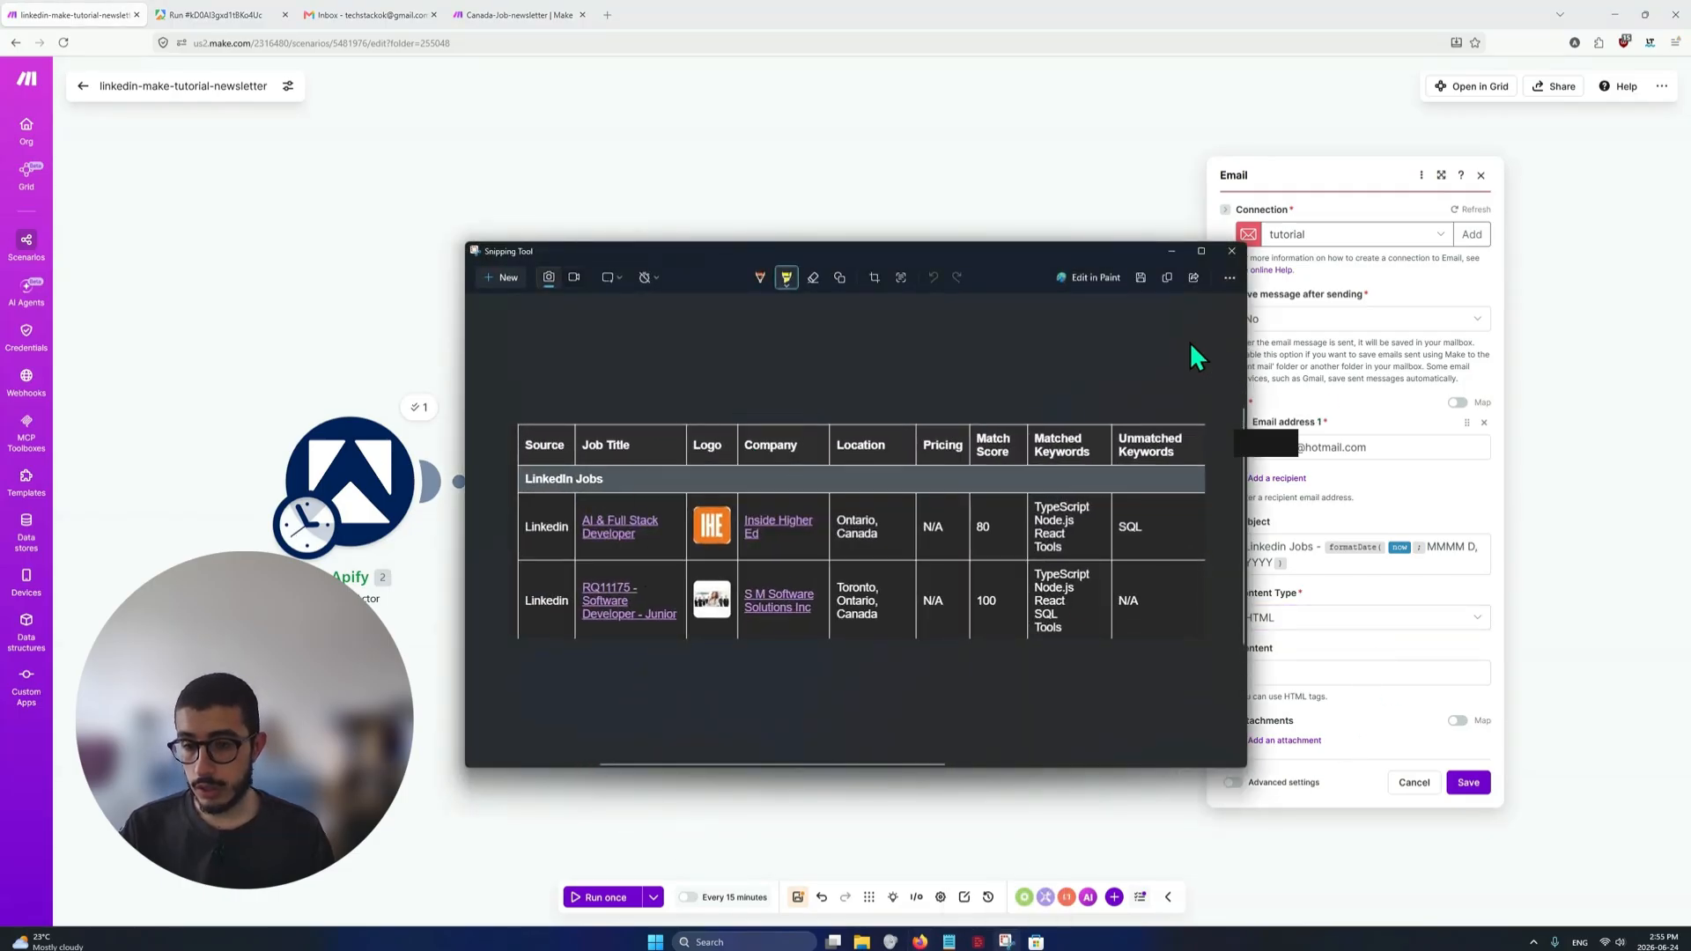
{"action": "left_click", "coordinate": [1172, 252]}
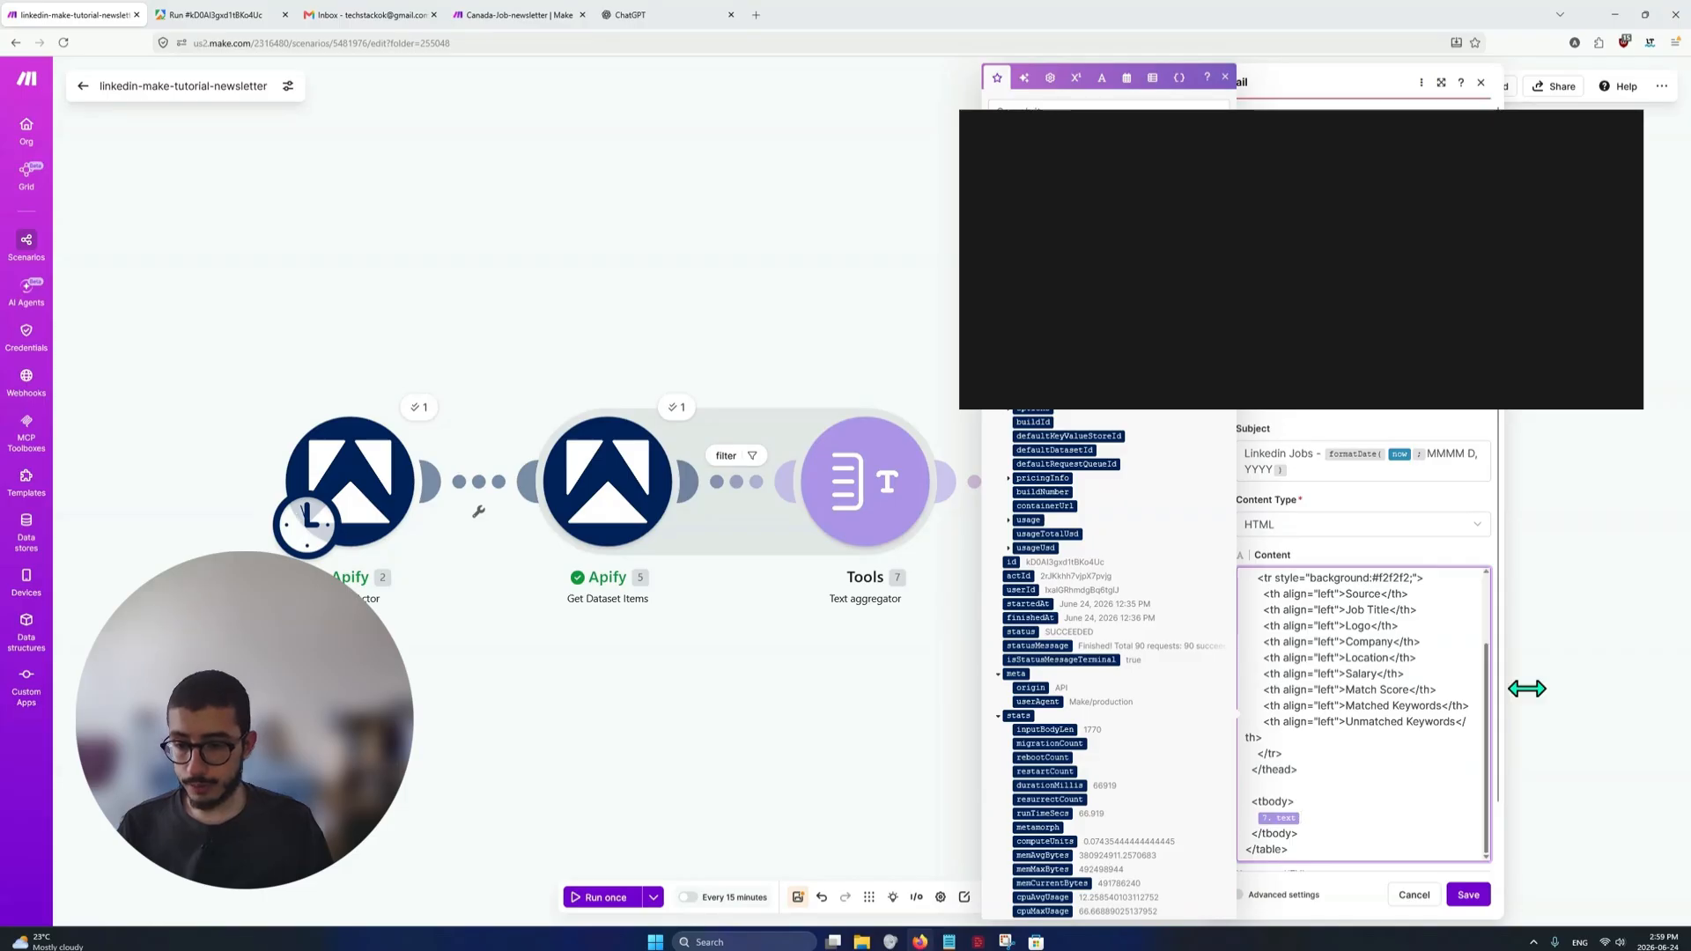
Examine the e-mail content's HTML, from the table's opening tag with its styling to the header row and its column cells
{"action": "left_click_drag", "start_coordinate": [1572, 675], "coordinate": [1363, 566]}
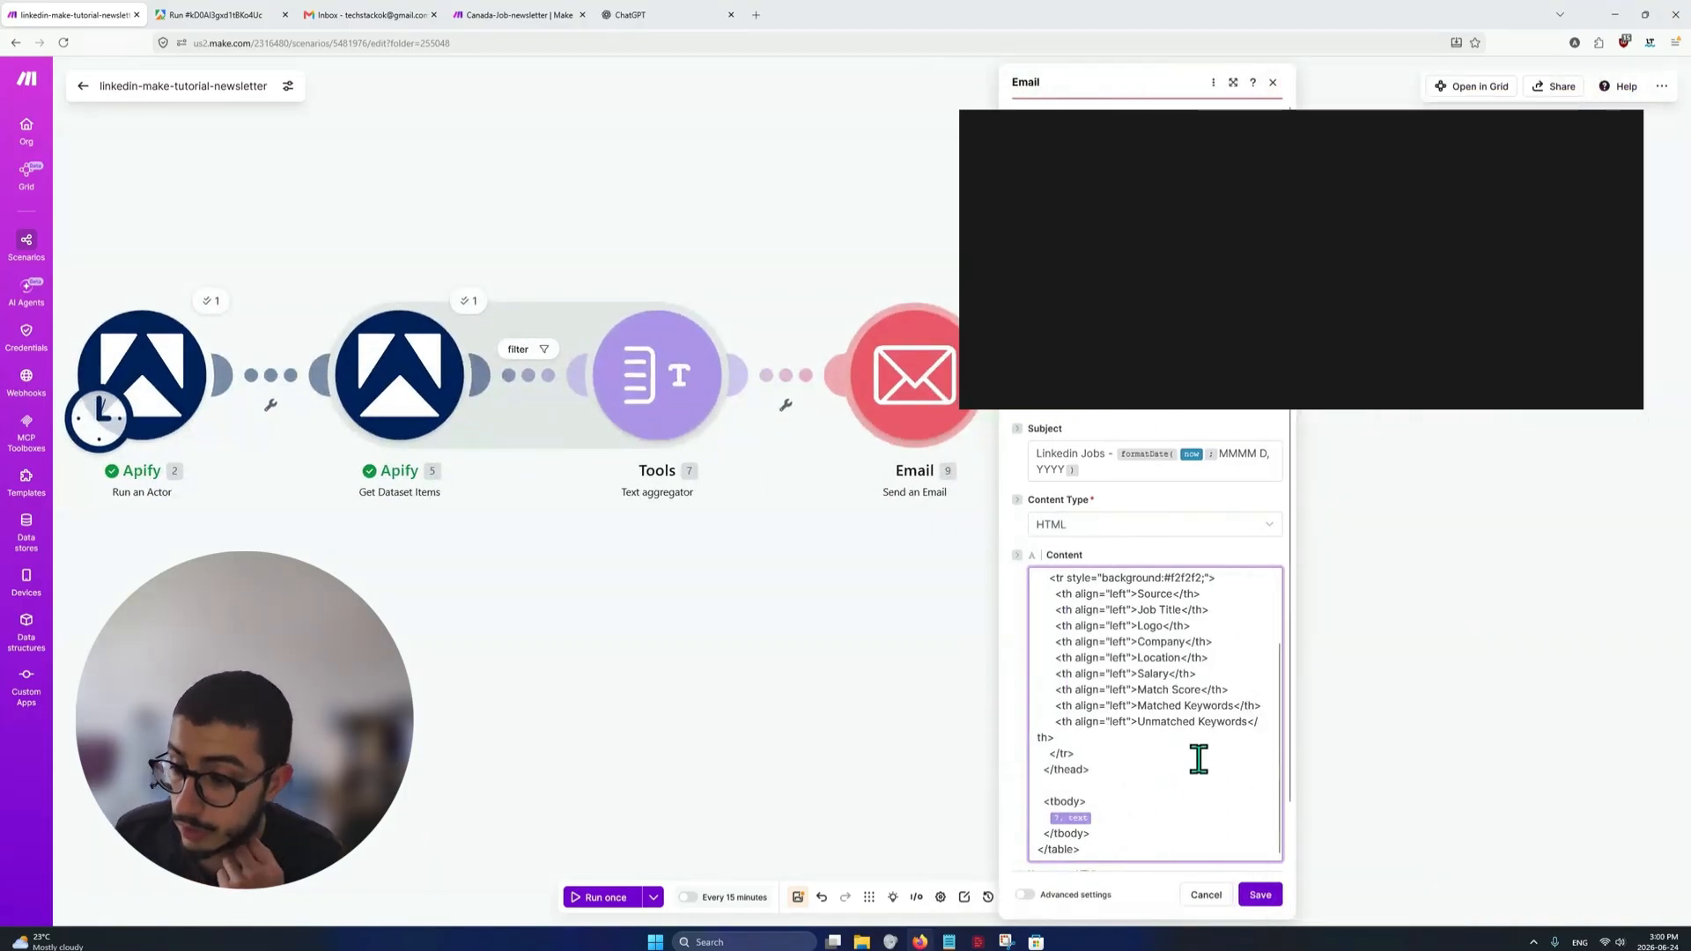
{"action": "scroll", "coordinate": [1170, 715], "scroll_direction": "up", "scroll_amount": 2}
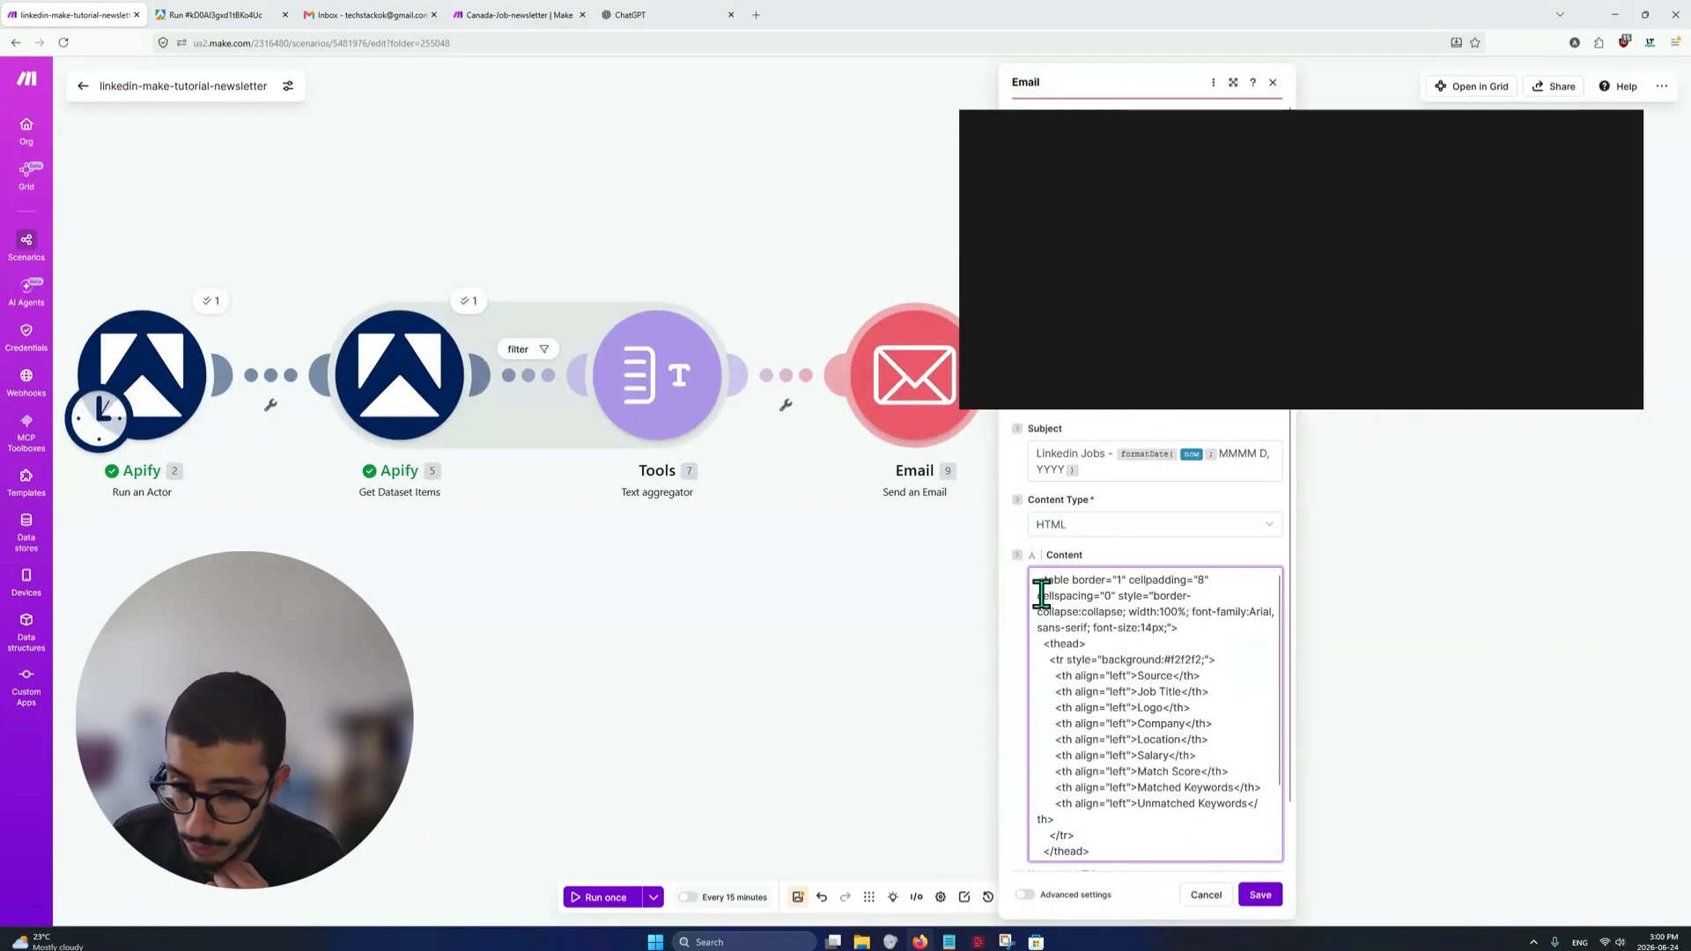
{"action": "left_click_drag", "start_coordinate": [1039, 581], "coordinate": [1204, 621]}
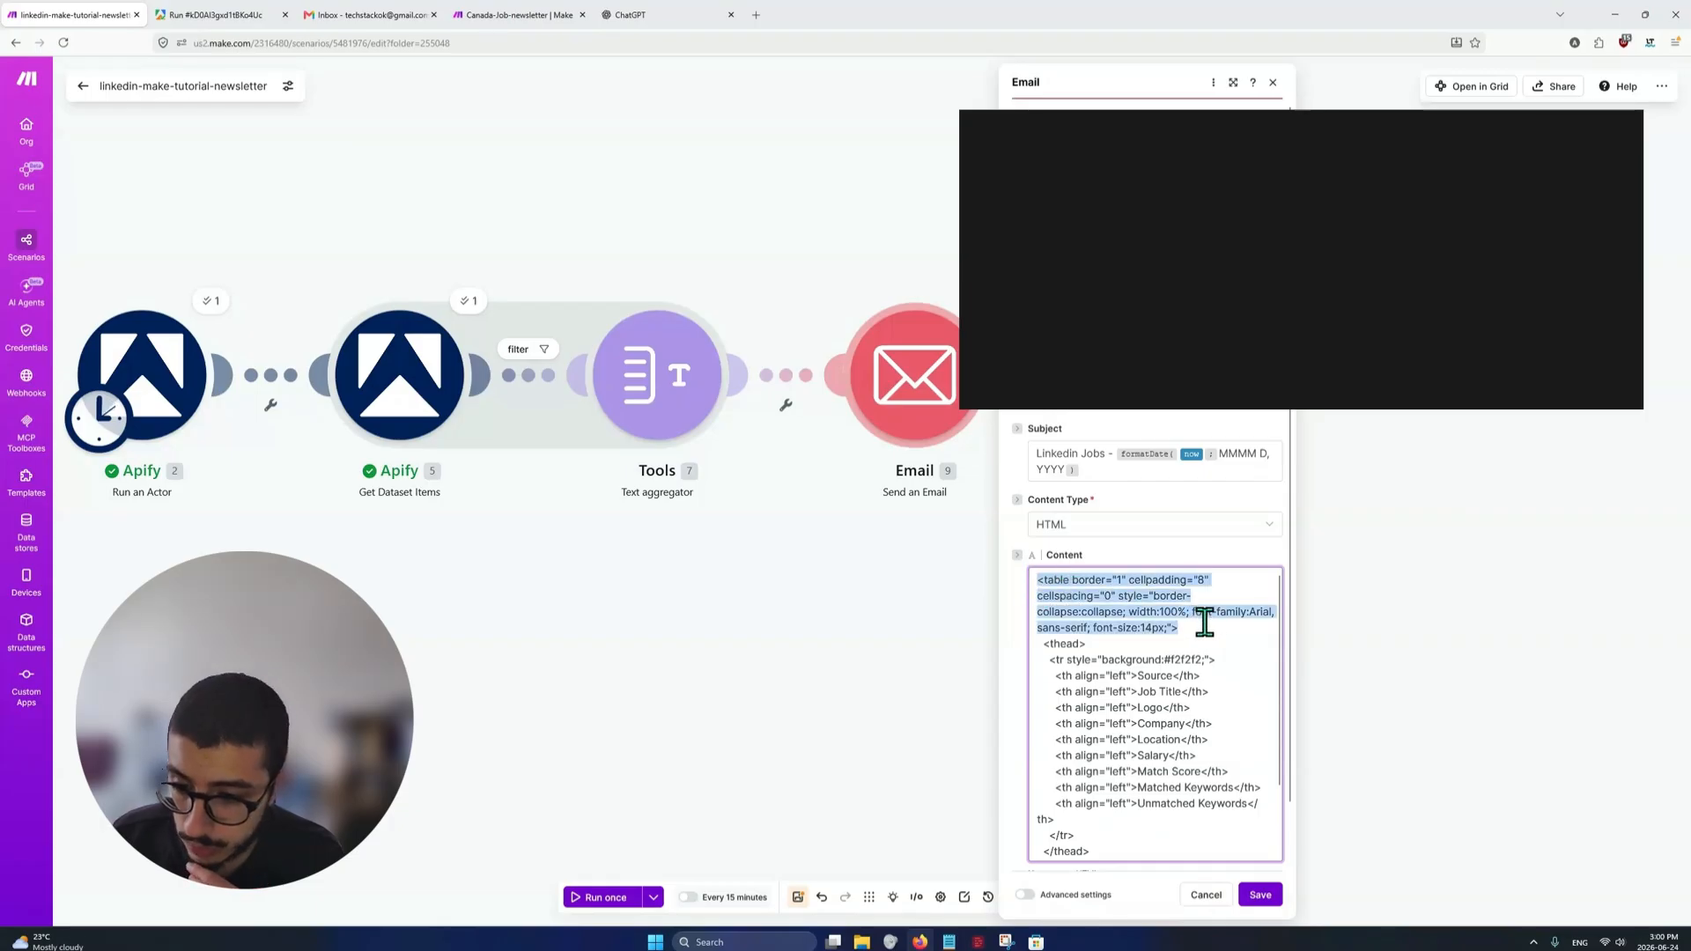
{"action": "scroll", "coordinate": [1189, 630], "scroll_direction": "down", "scroll_amount": 3}
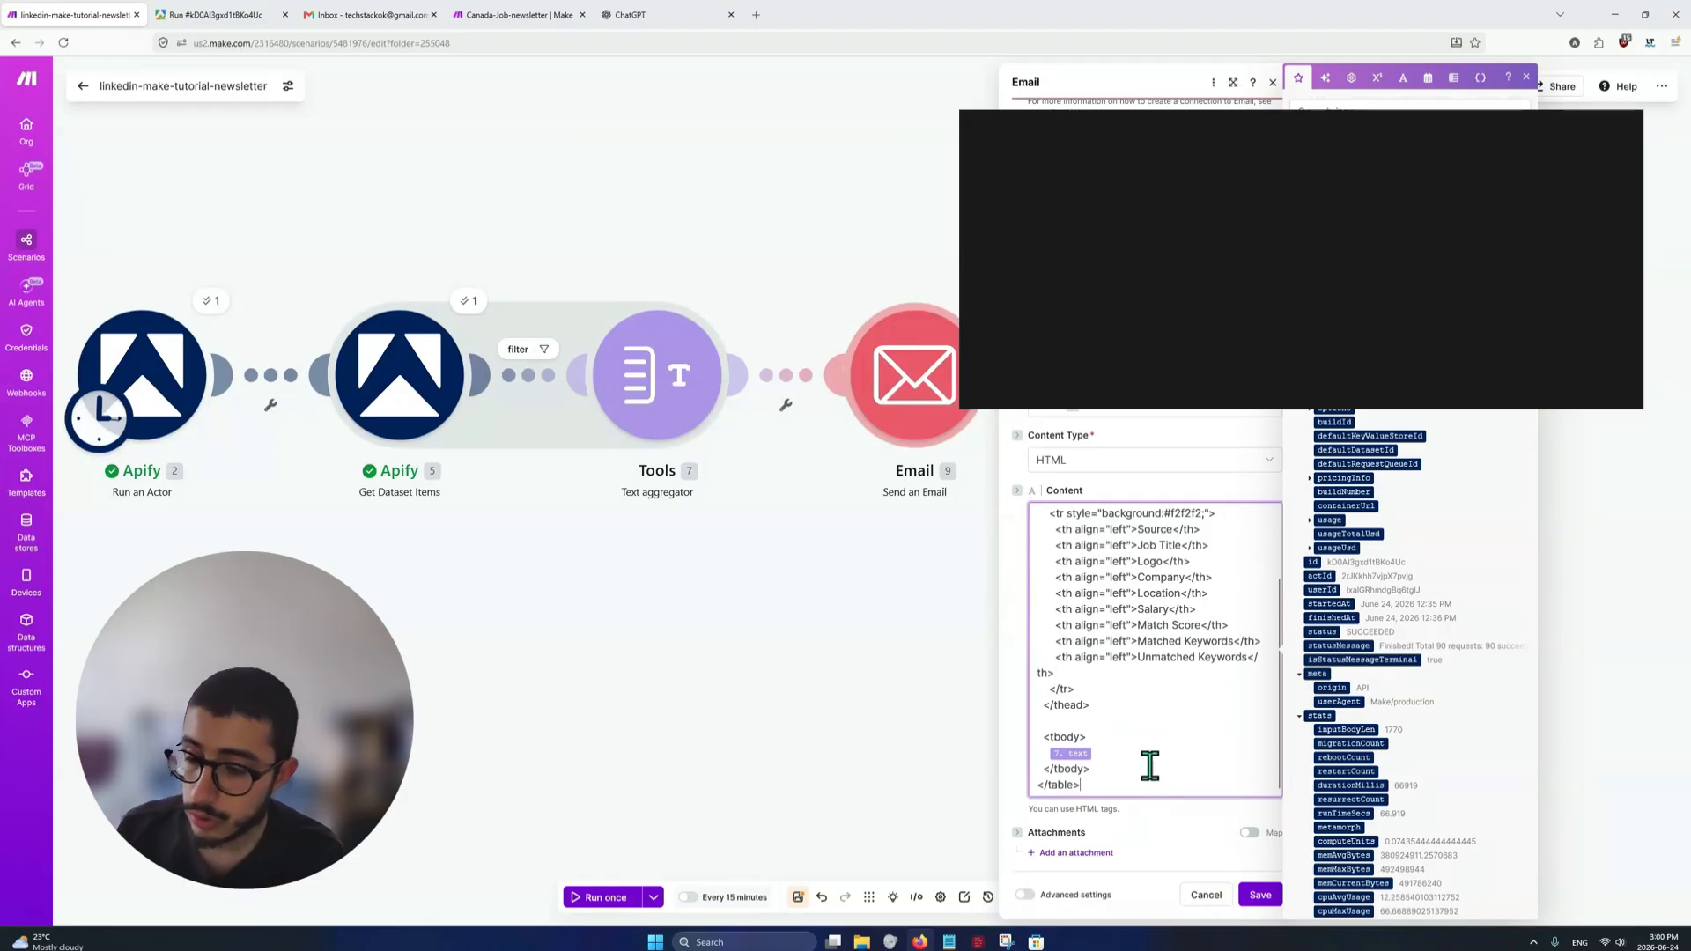
{"action": "scroll", "coordinate": [1149, 765], "scroll_direction": "up", "scroll_amount": 2}
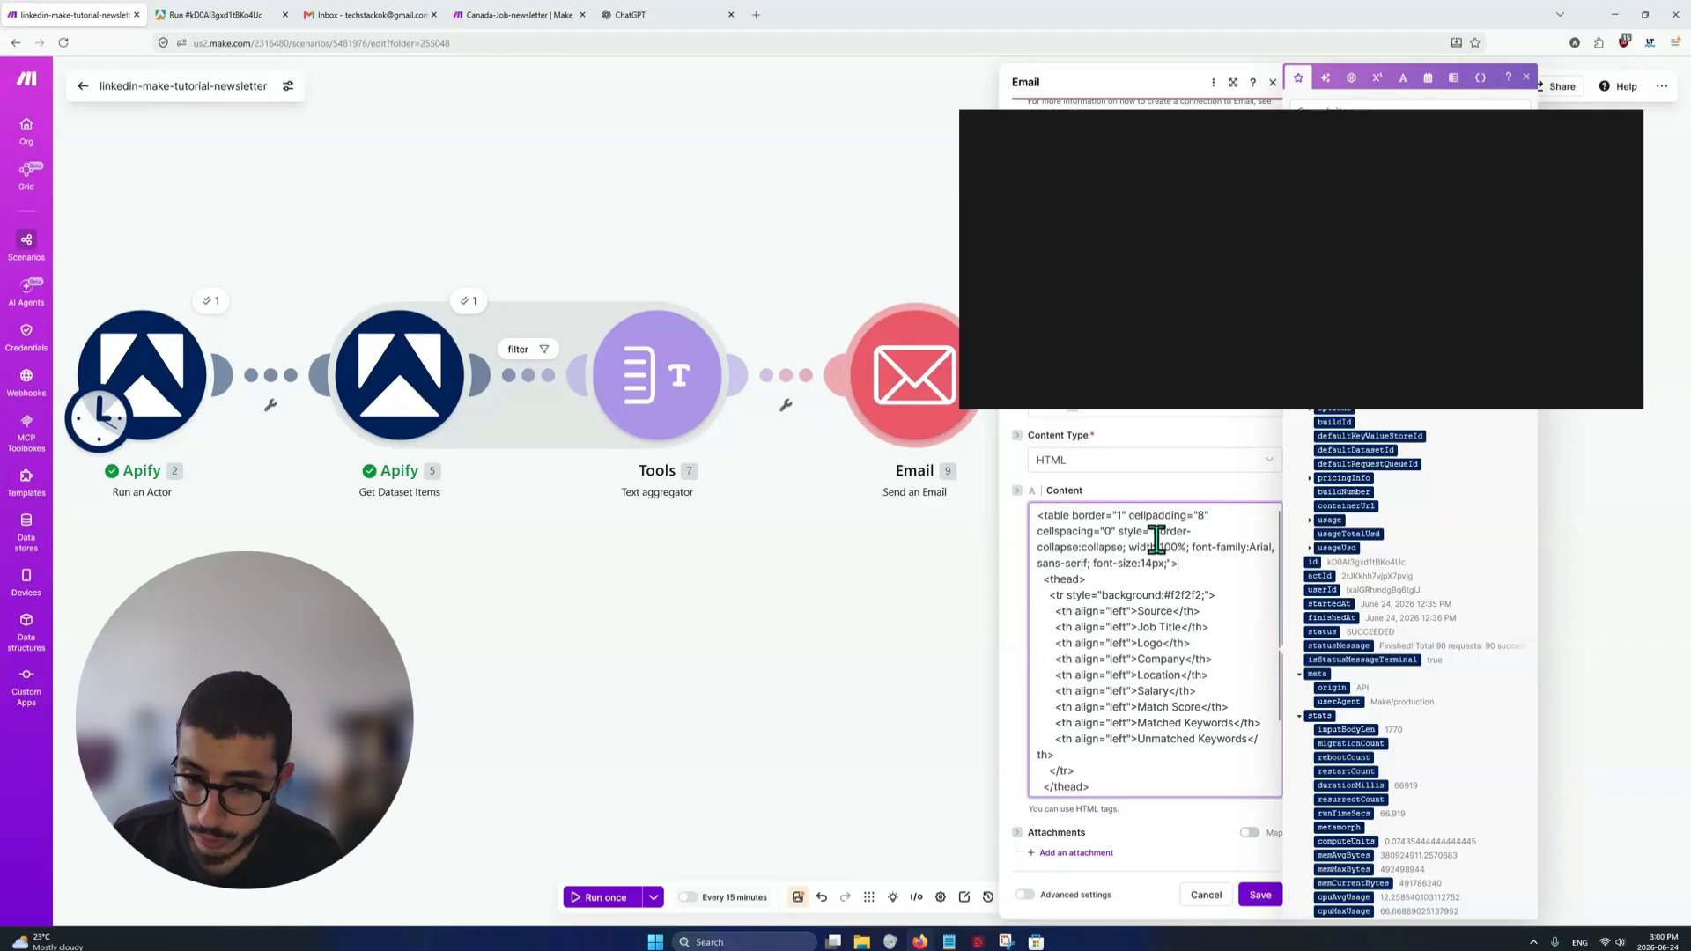
{"action": "left_click_drag", "start_coordinate": [1042, 579], "coordinate": [1106, 781]}
{"action": "left_click", "coordinate": [1100, 779]}
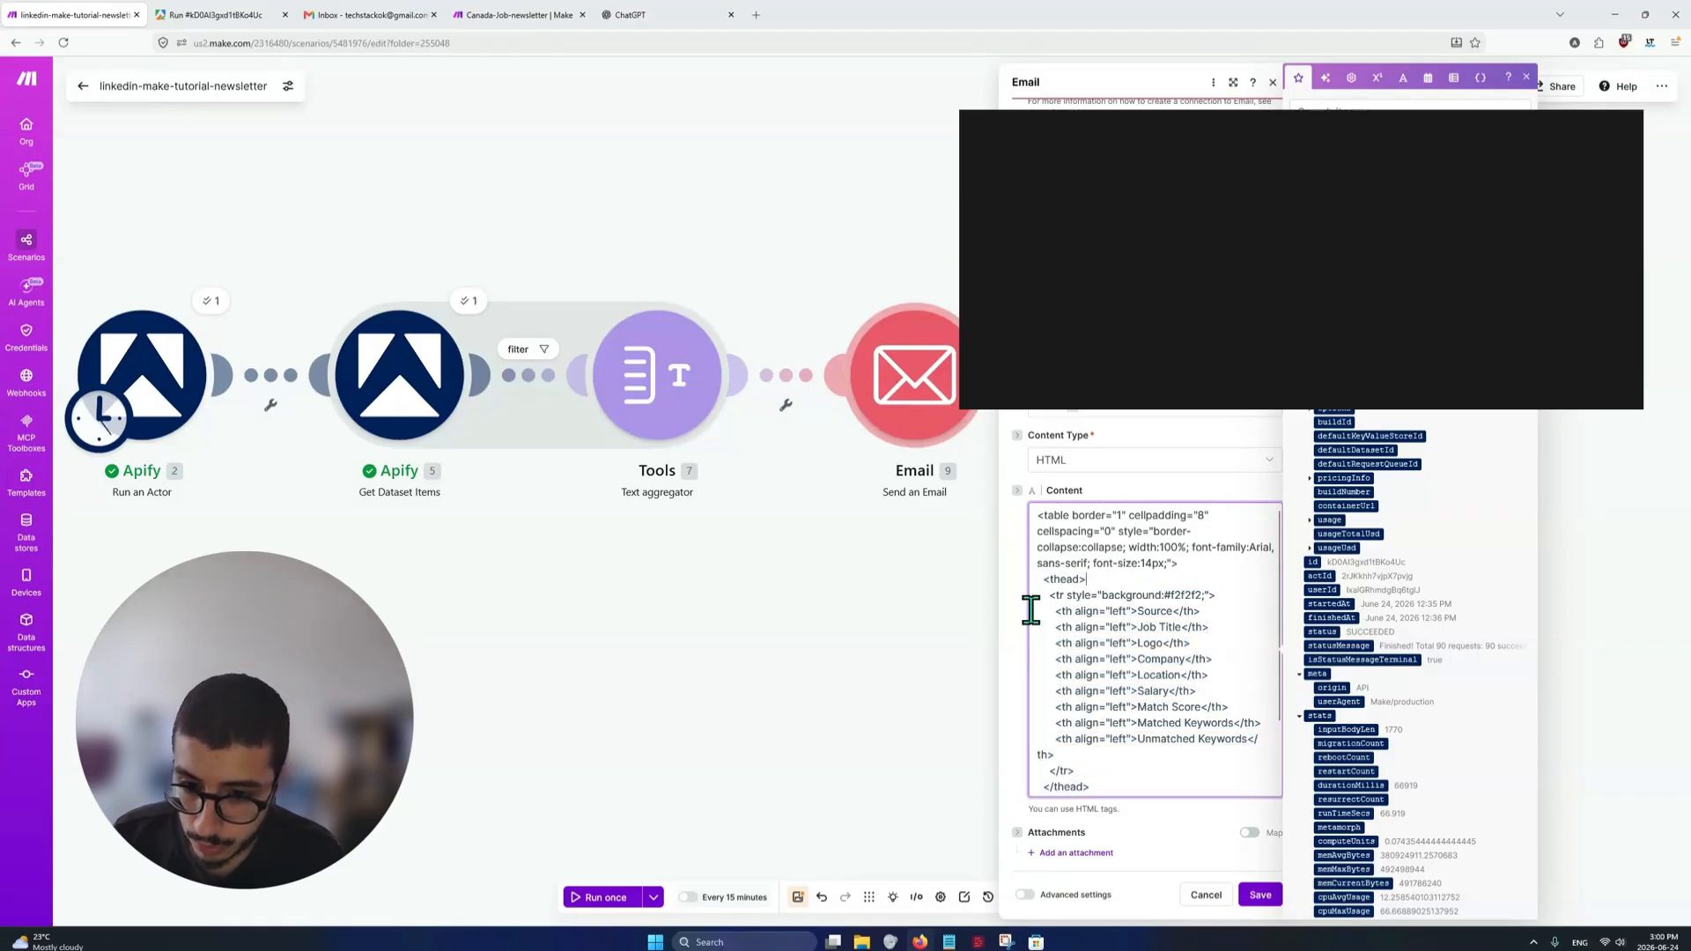
{"action": "left_click_drag", "start_coordinate": [1041, 595], "coordinate": [1177, 769]}
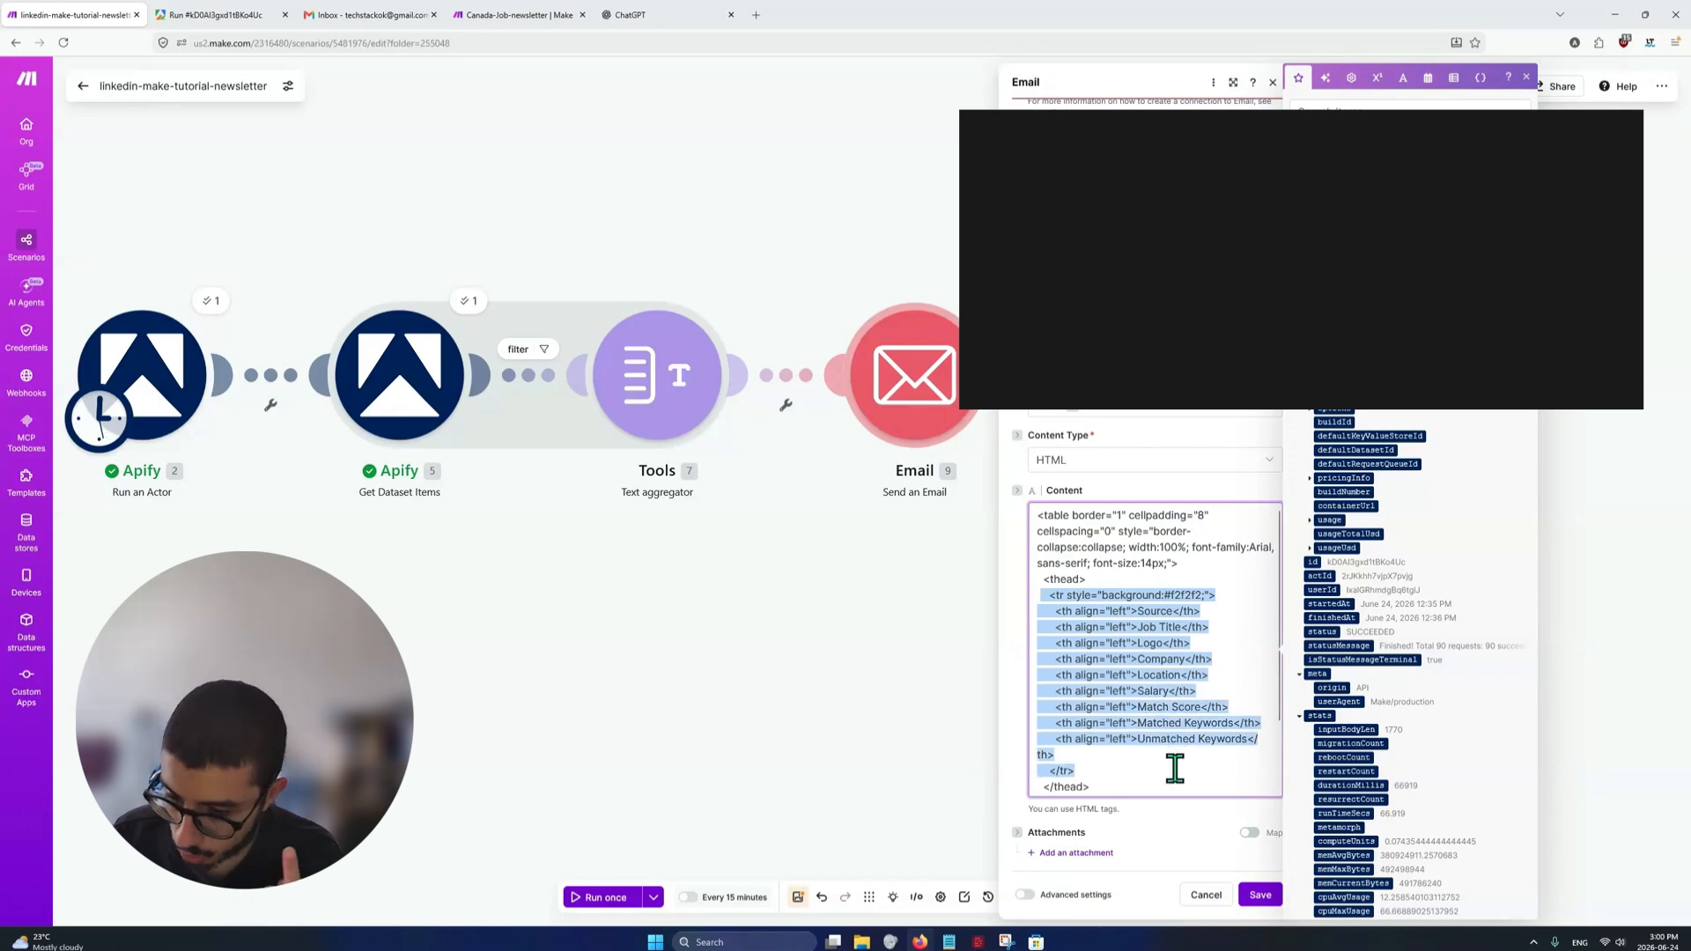
{"action": "left_click_drag", "start_coordinate": [1054, 608], "coordinate": [1207, 612]}
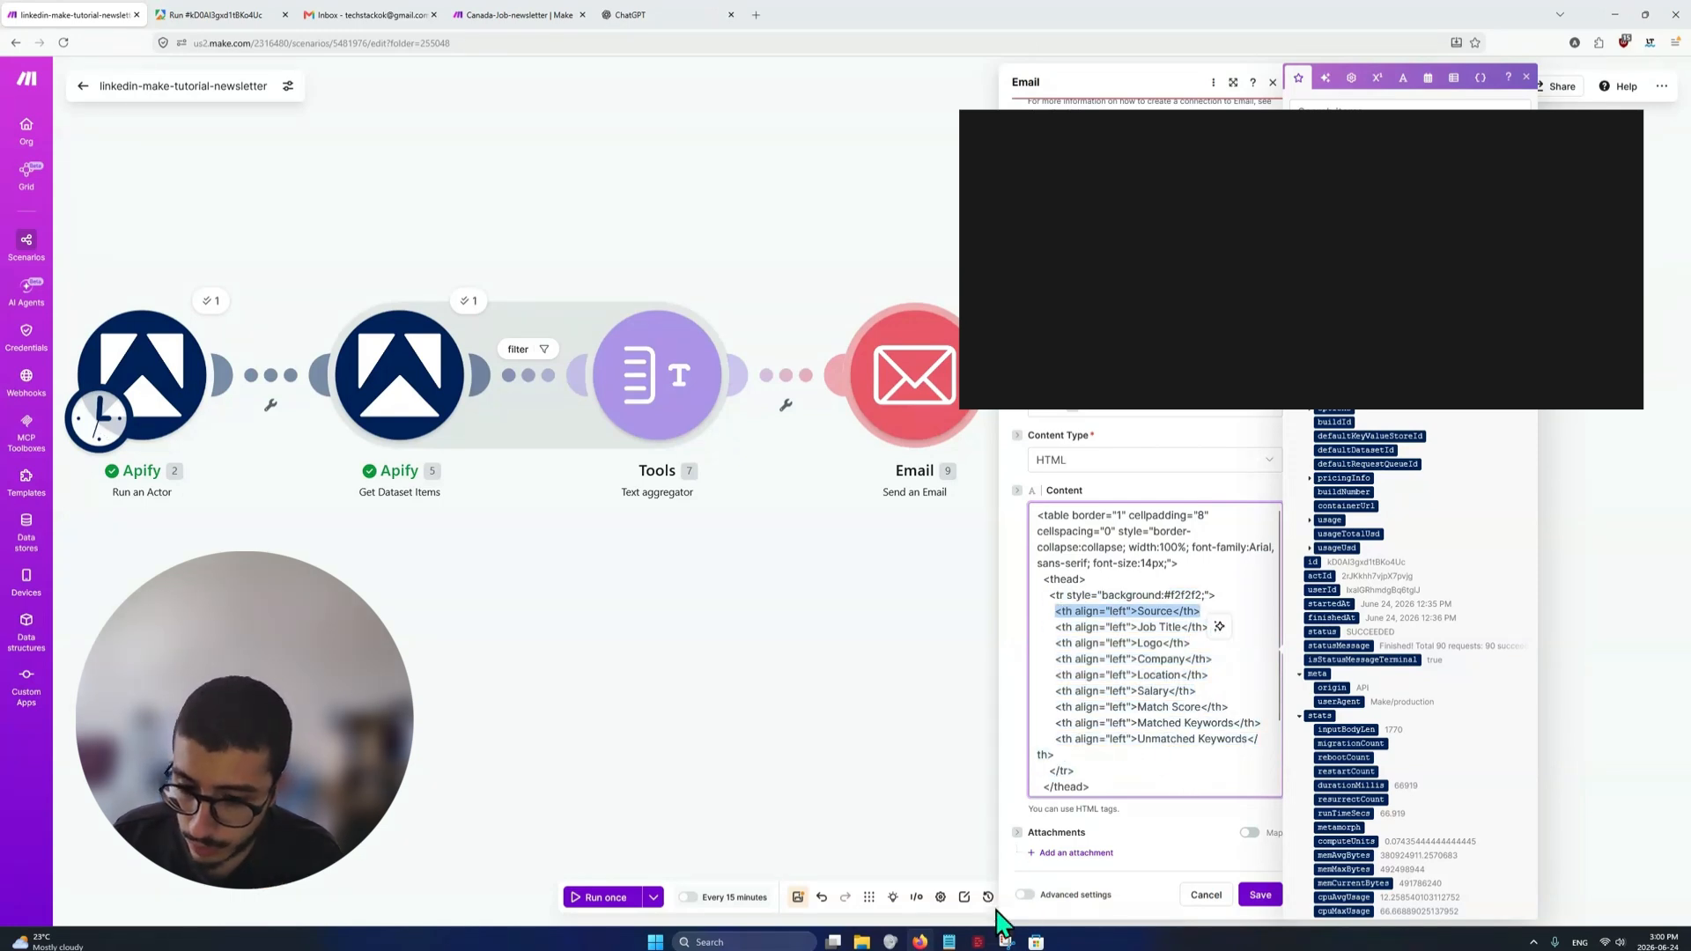
Compare the HTML header columns with the sample table in Snipping Tool, and inspect the table body holding the aggregator's text
{"action": "left_click", "coordinate": [1007, 942]}
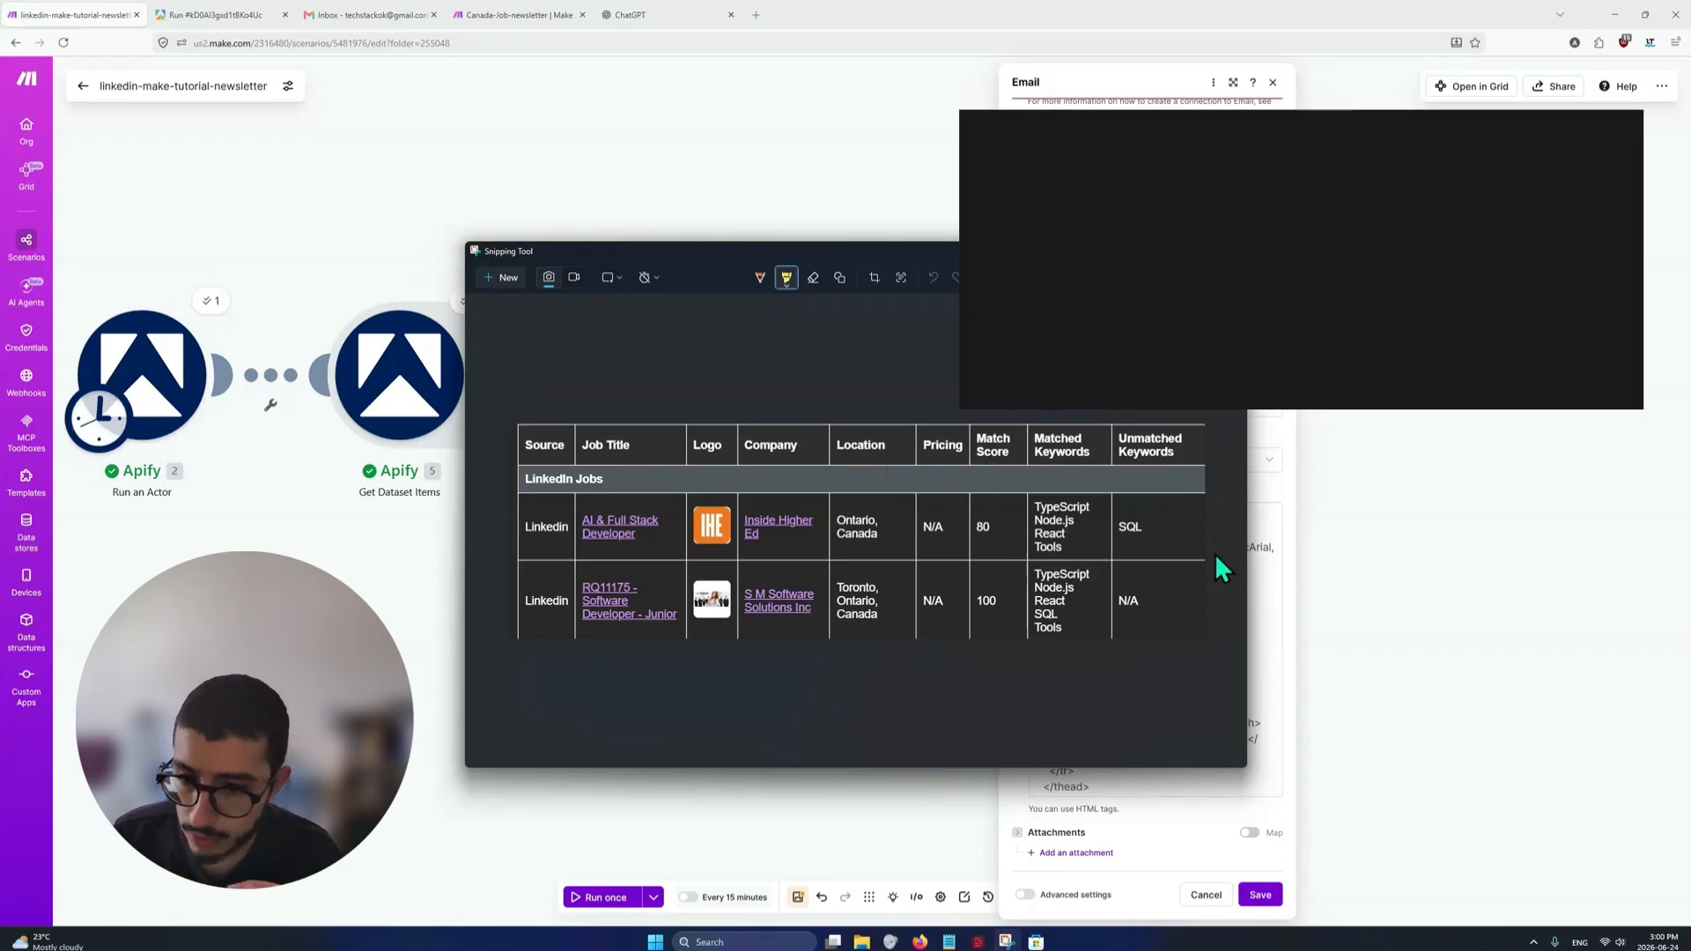
{"action": "left_click", "coordinate": [1269, 599]}
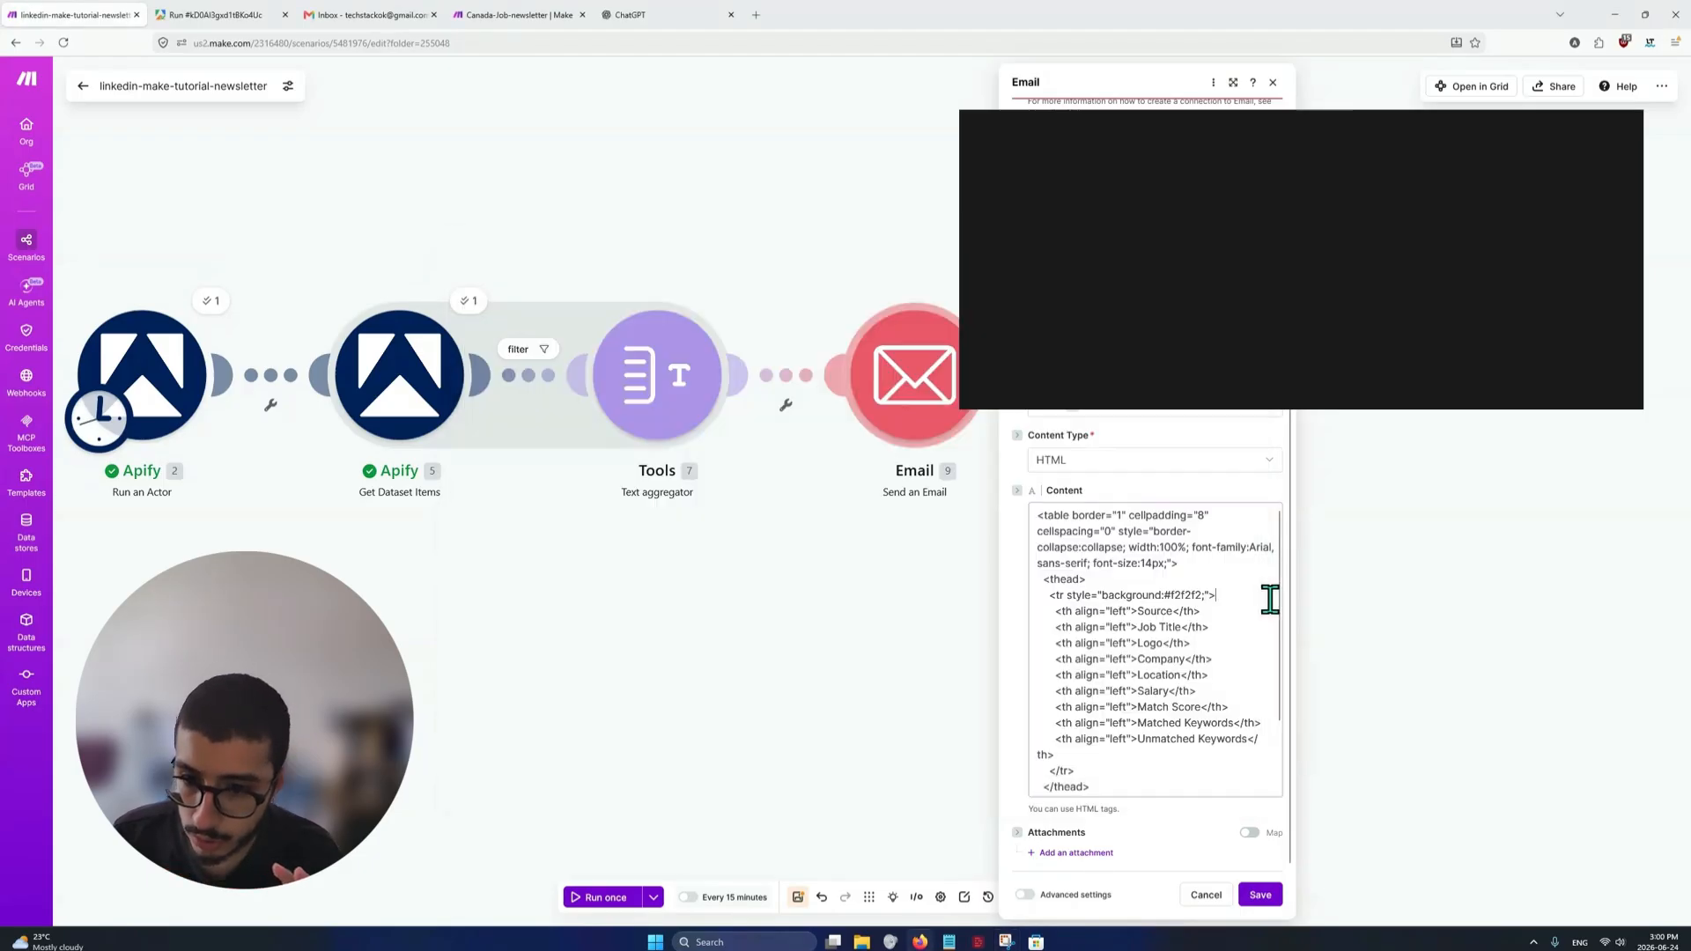
{"action": "double_click", "coordinate": [1153, 693]}
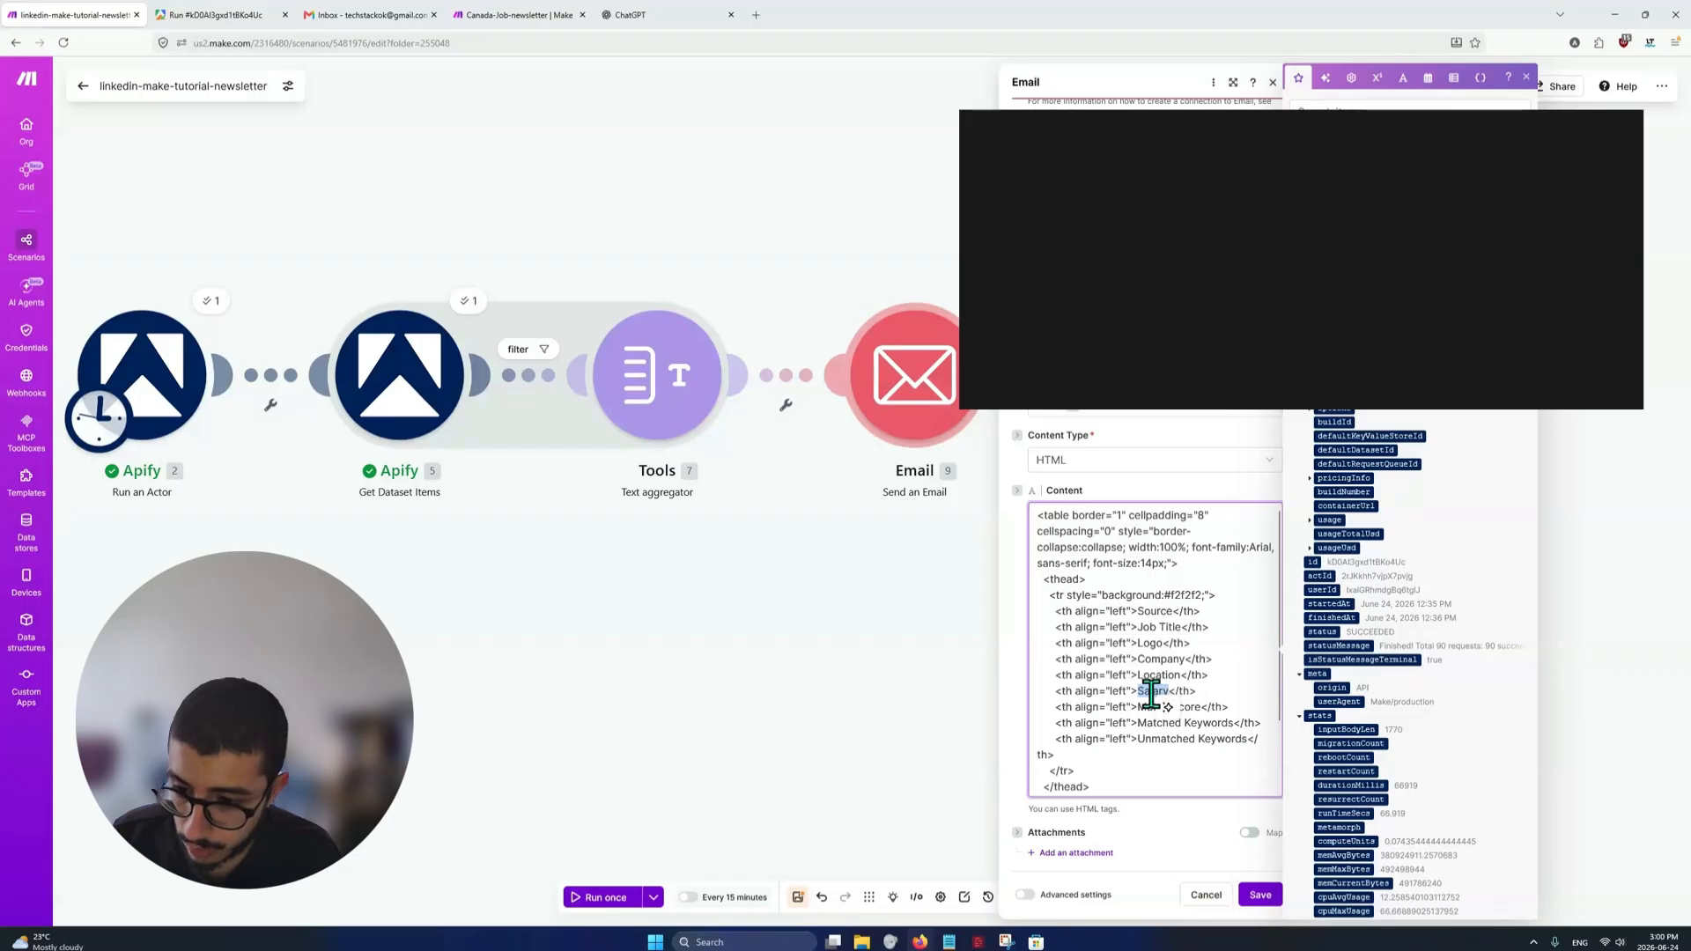
{"action": "scroll", "coordinate": [1151, 692], "scroll_direction": "down", "scroll_amount": 2}
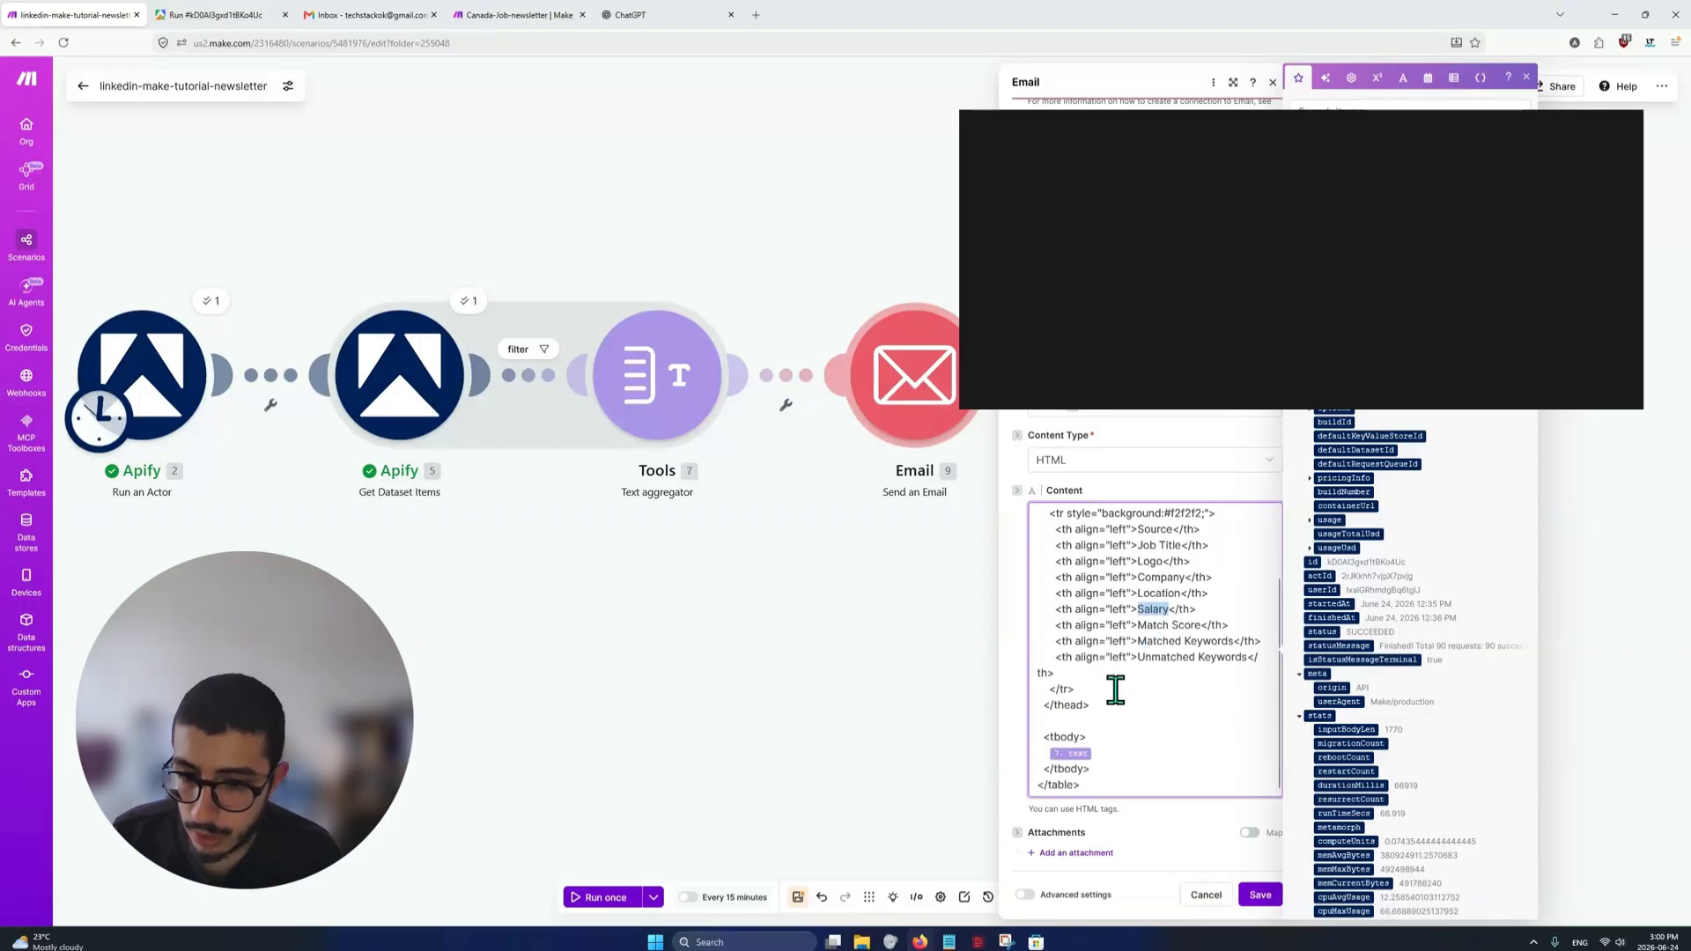
{"action": "left_click", "coordinate": [1120, 705]}
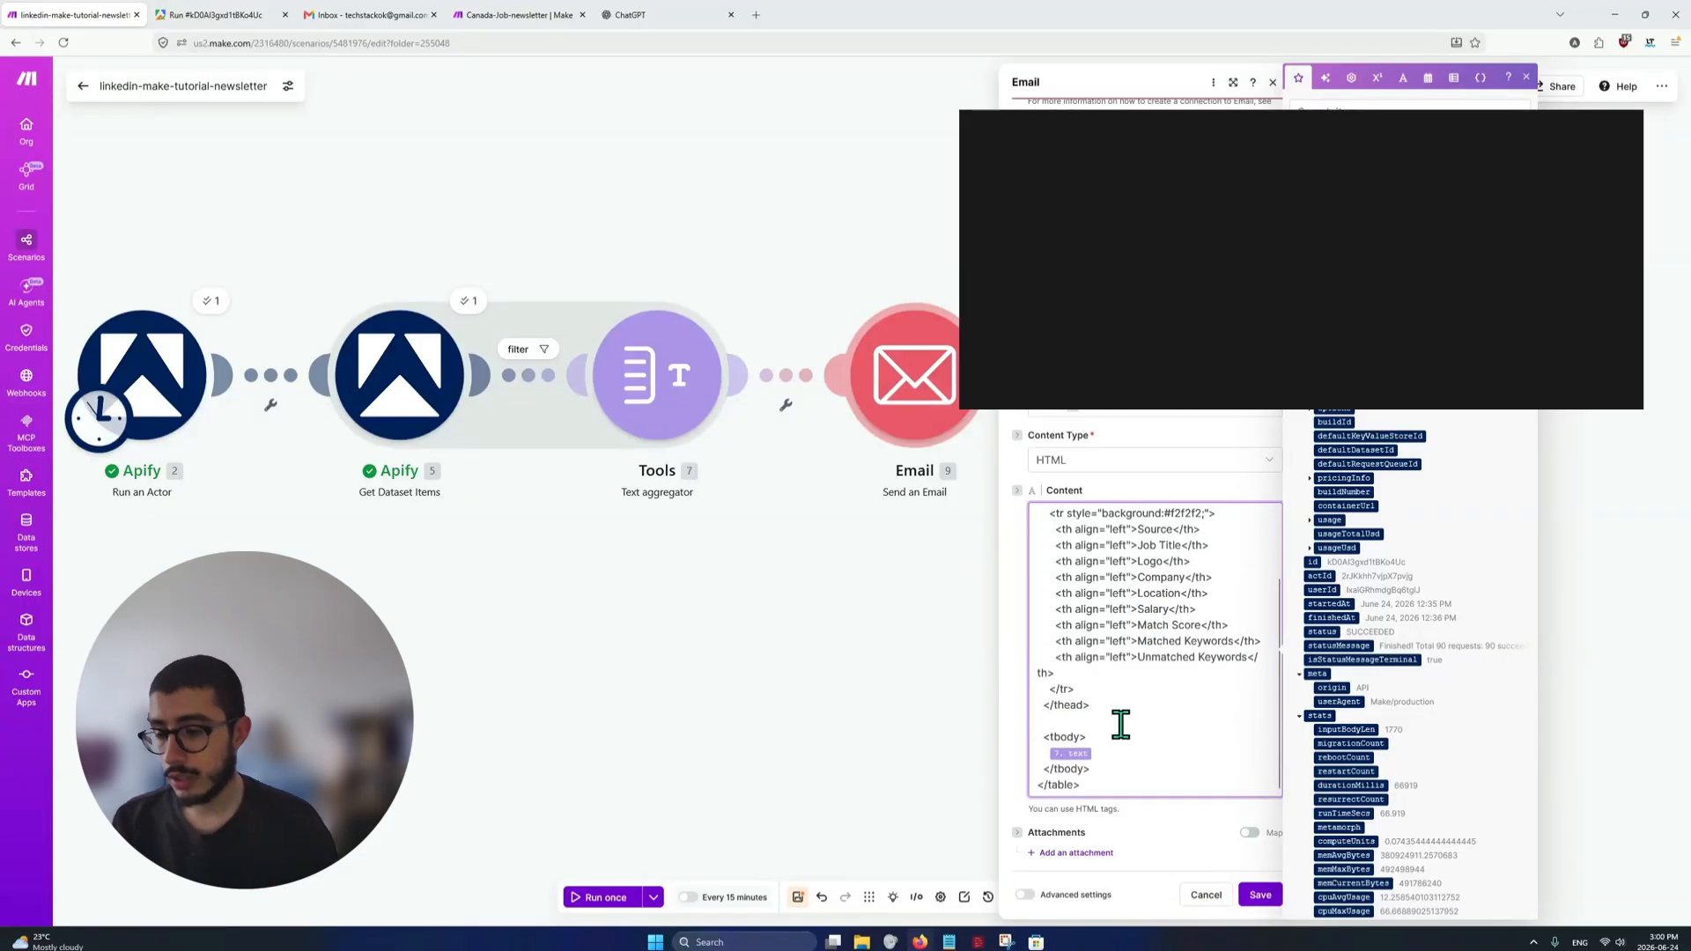
{"action": "key", "text": "alt+Tab"}
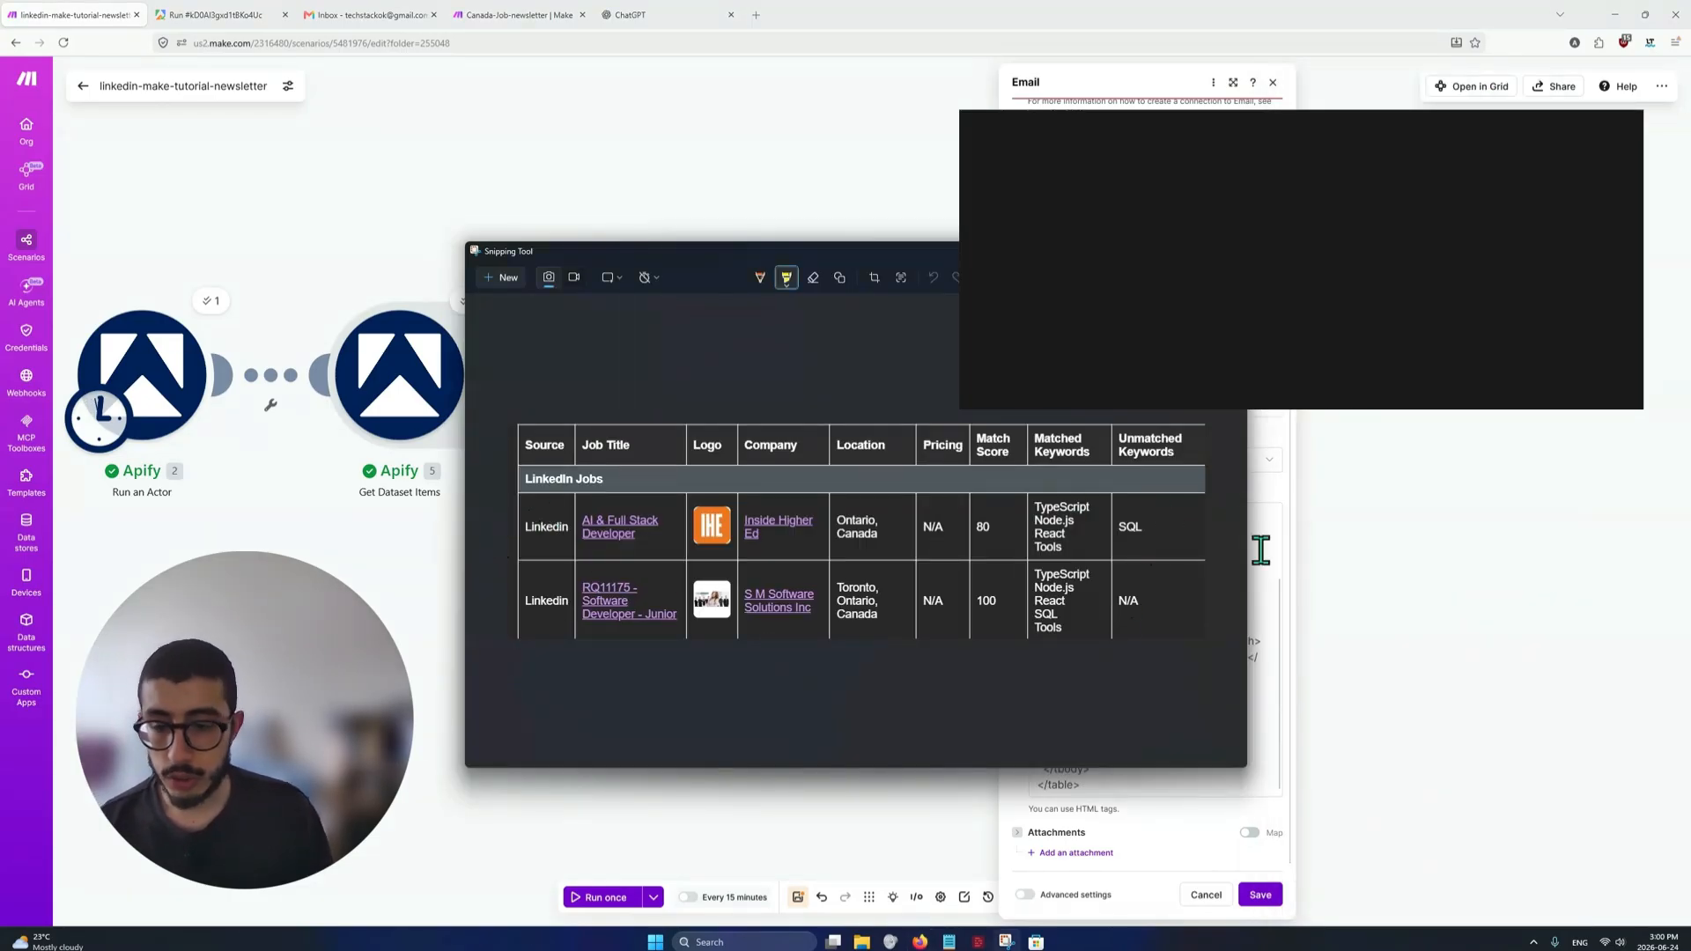
{"action": "key", "text": "alt+Tab"}
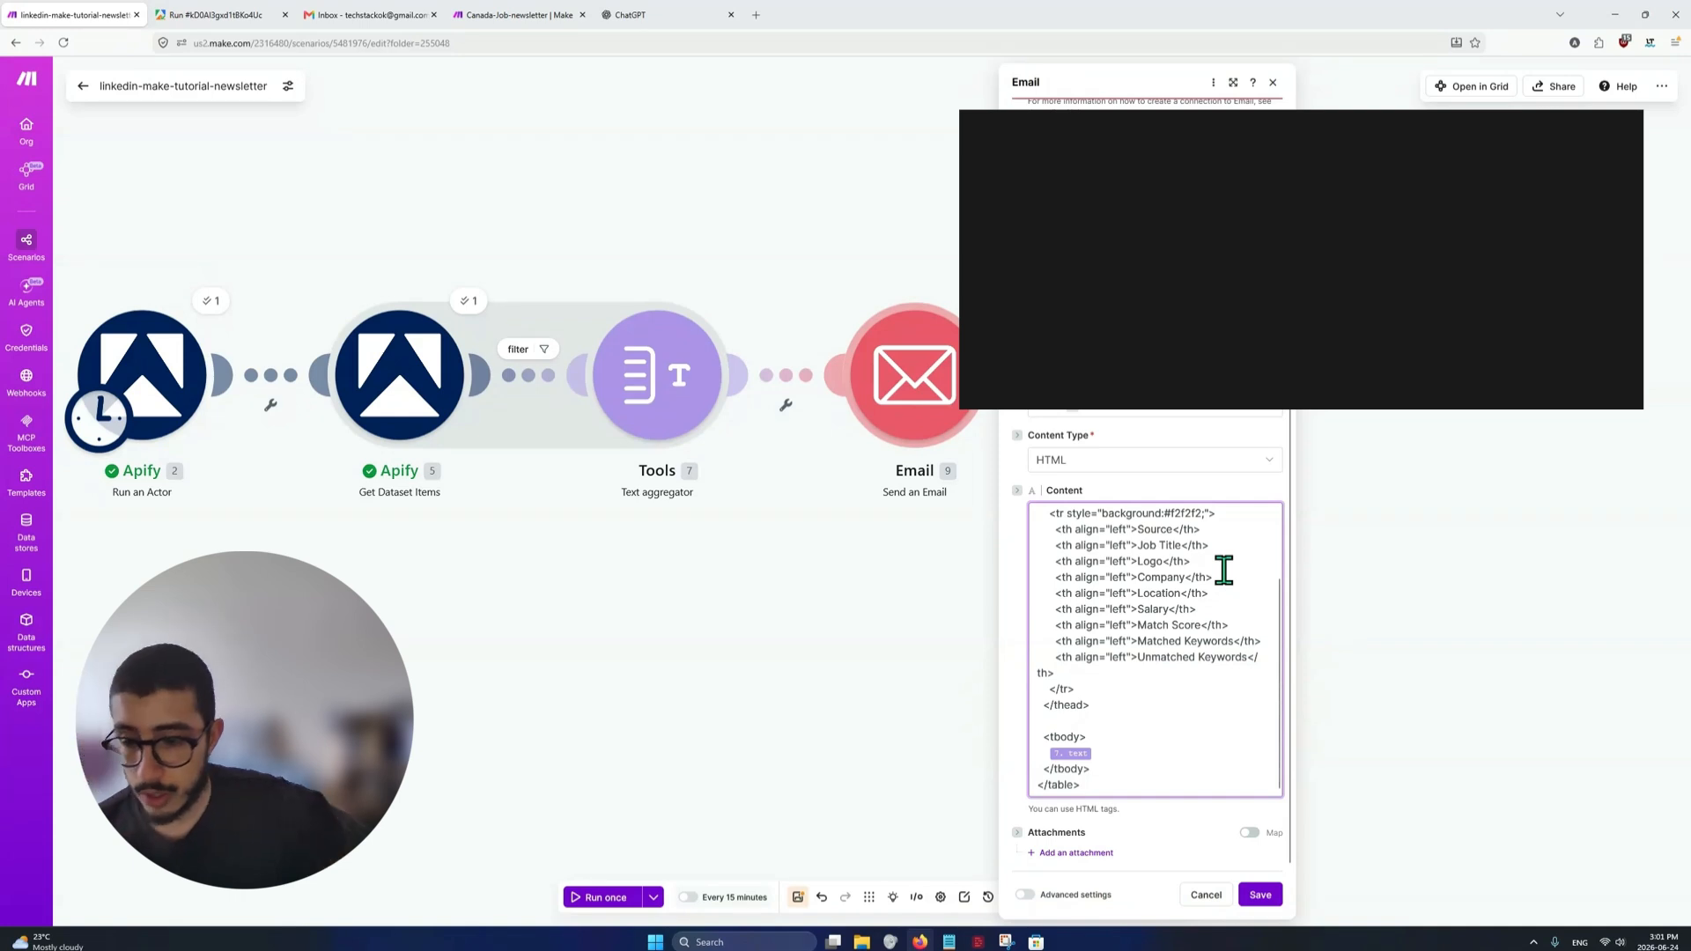
{"action": "left_click", "coordinate": [1101, 738]}
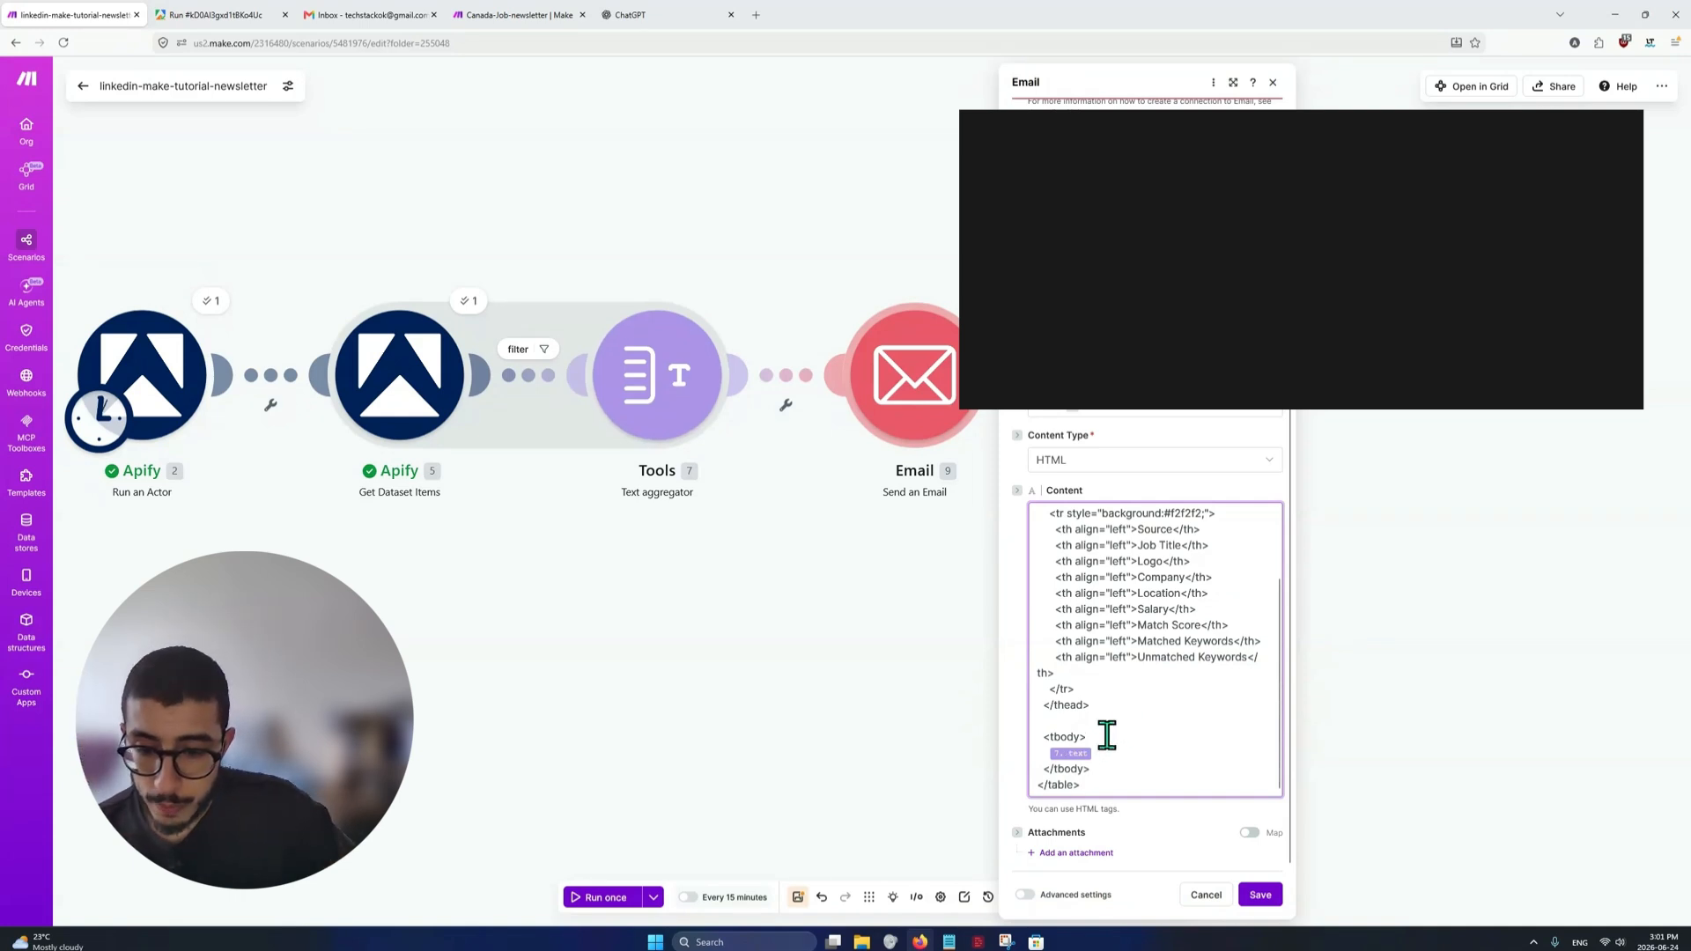
Open the Text aggregator module and review its HTML row markup that feeds the e-mail's table body
{"action": "left_click", "coordinate": [1102, 746]}
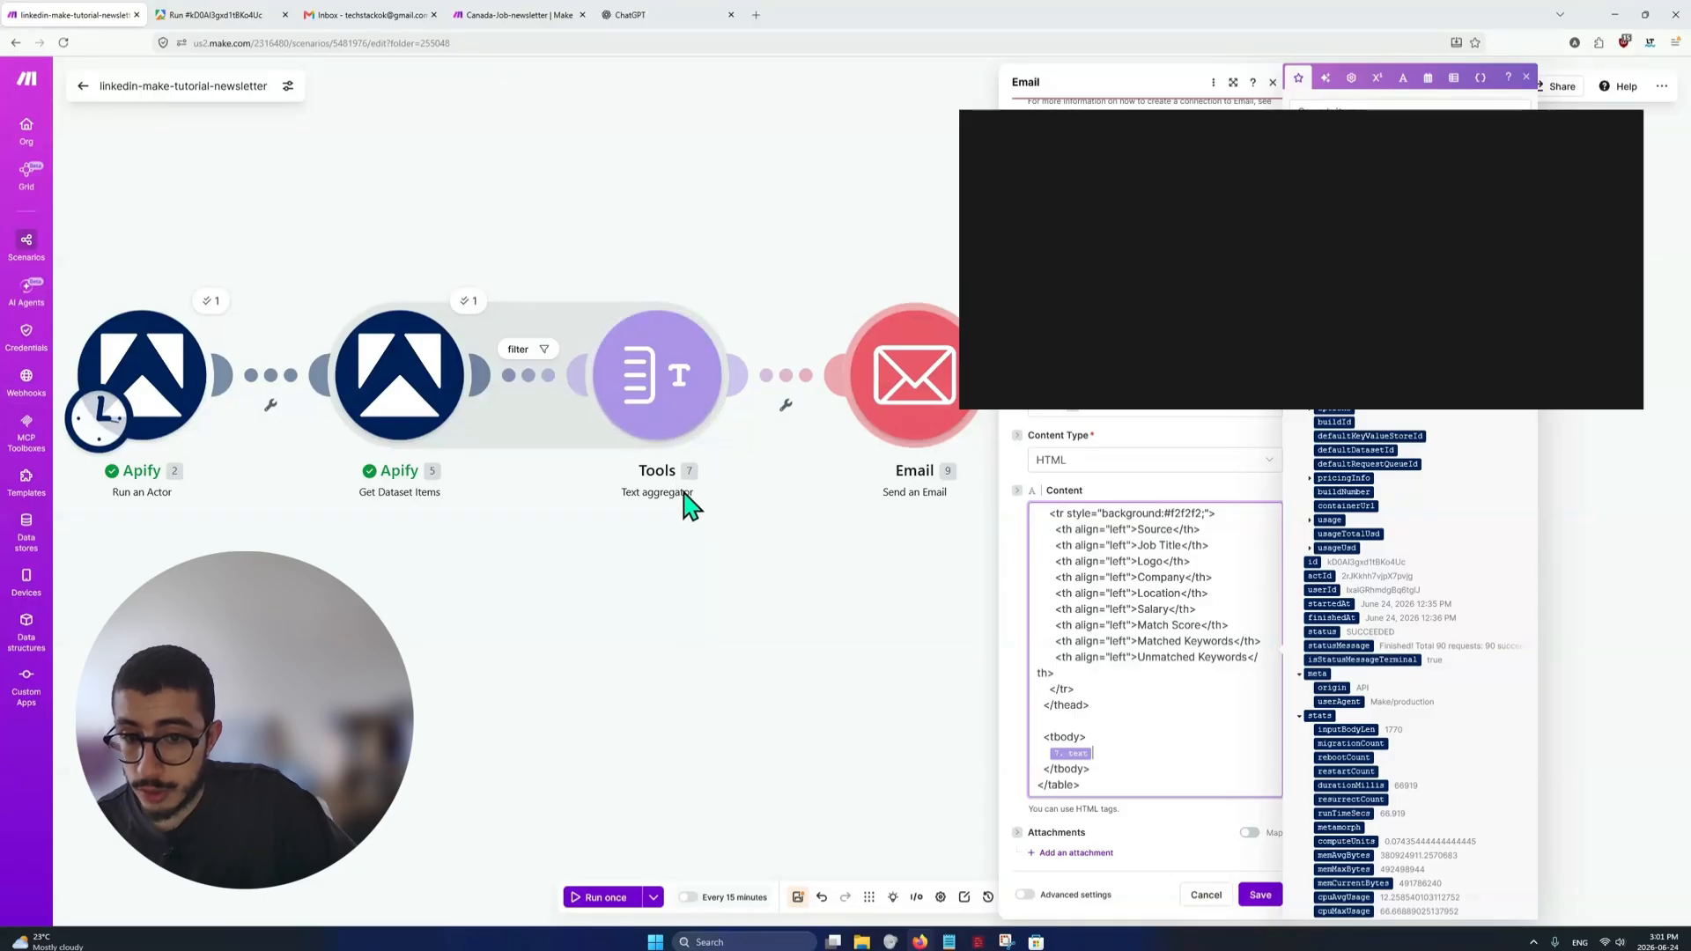
{"action": "left_click", "coordinate": [695, 440]}
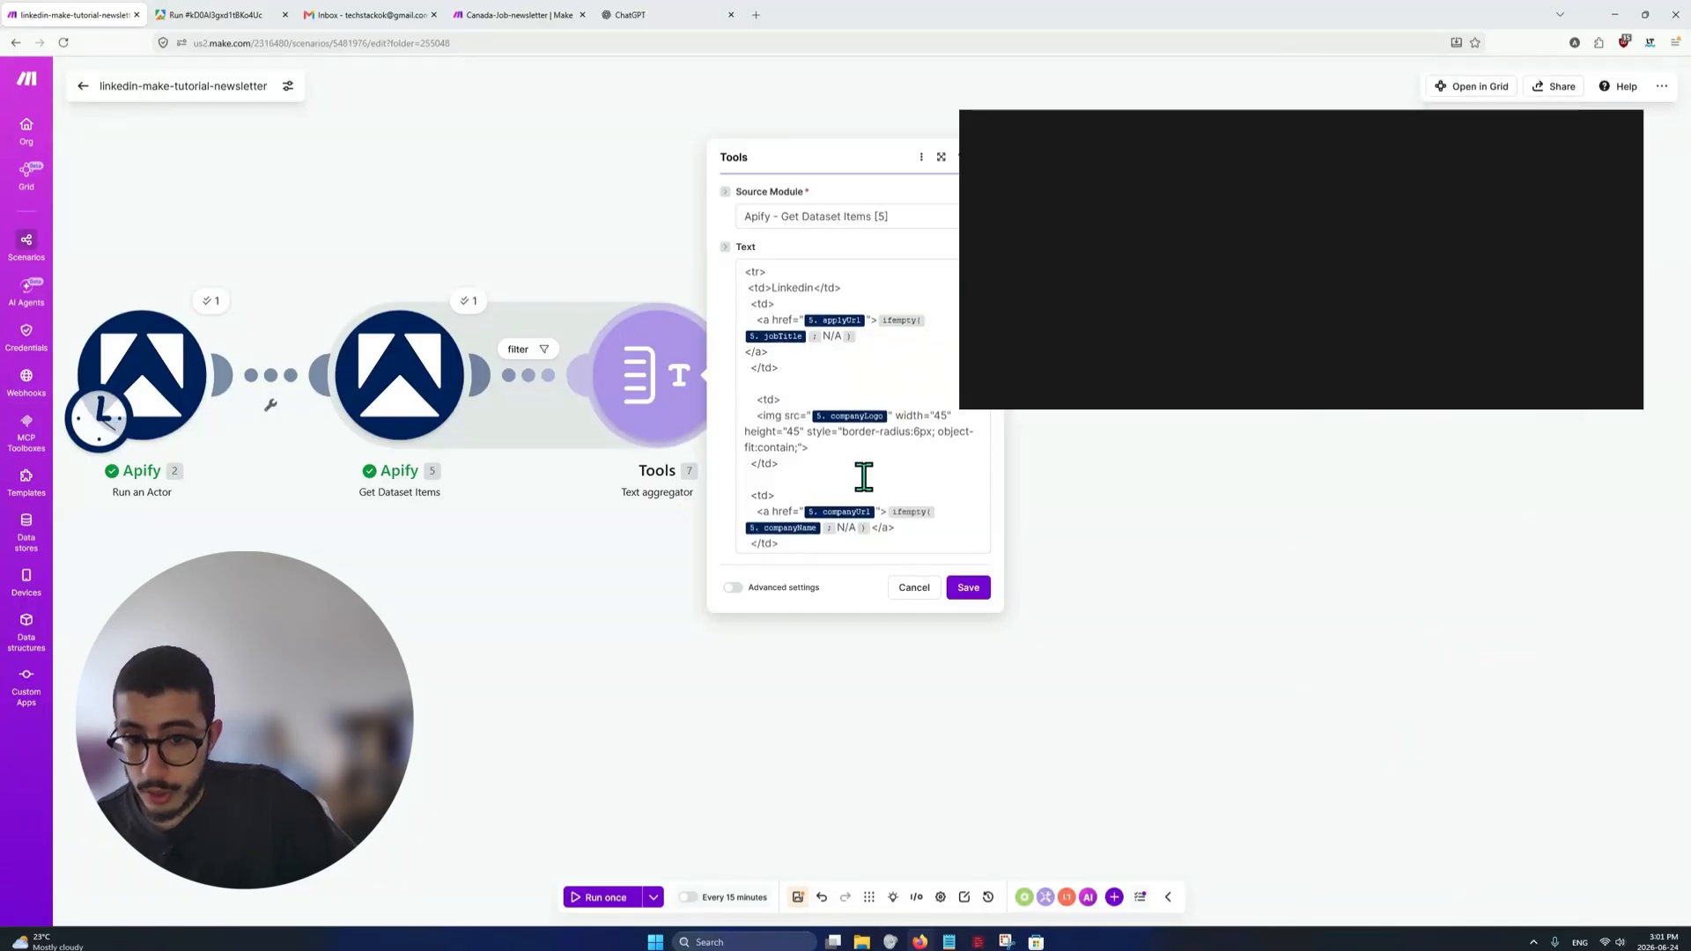
{"action": "scroll", "coordinate": [943, 445], "scroll_direction": "down", "scroll_amount": 3}
{"action": "scroll", "coordinate": [936, 484], "scroll_direction": "up", "scroll_amount": 3}
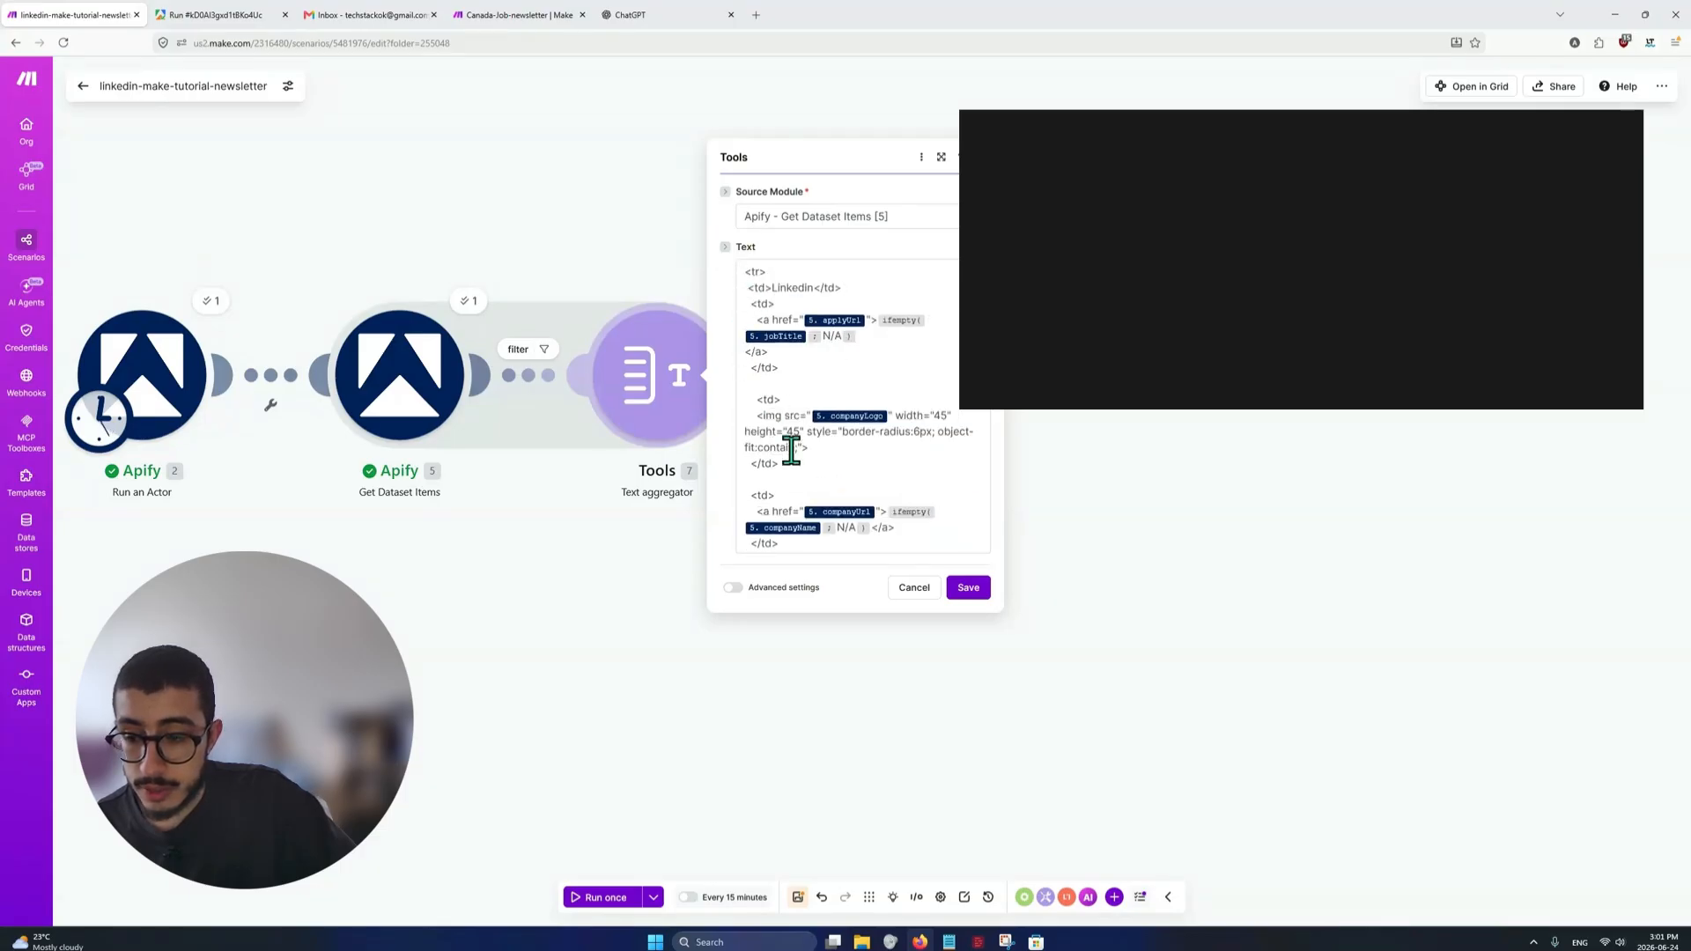
{"action": "scroll", "coordinate": [845, 443], "scroll_direction": "down", "scroll_amount": 5}
{"action": "scroll", "coordinate": [850, 506], "scroll_direction": "up", "scroll_amount": 5}
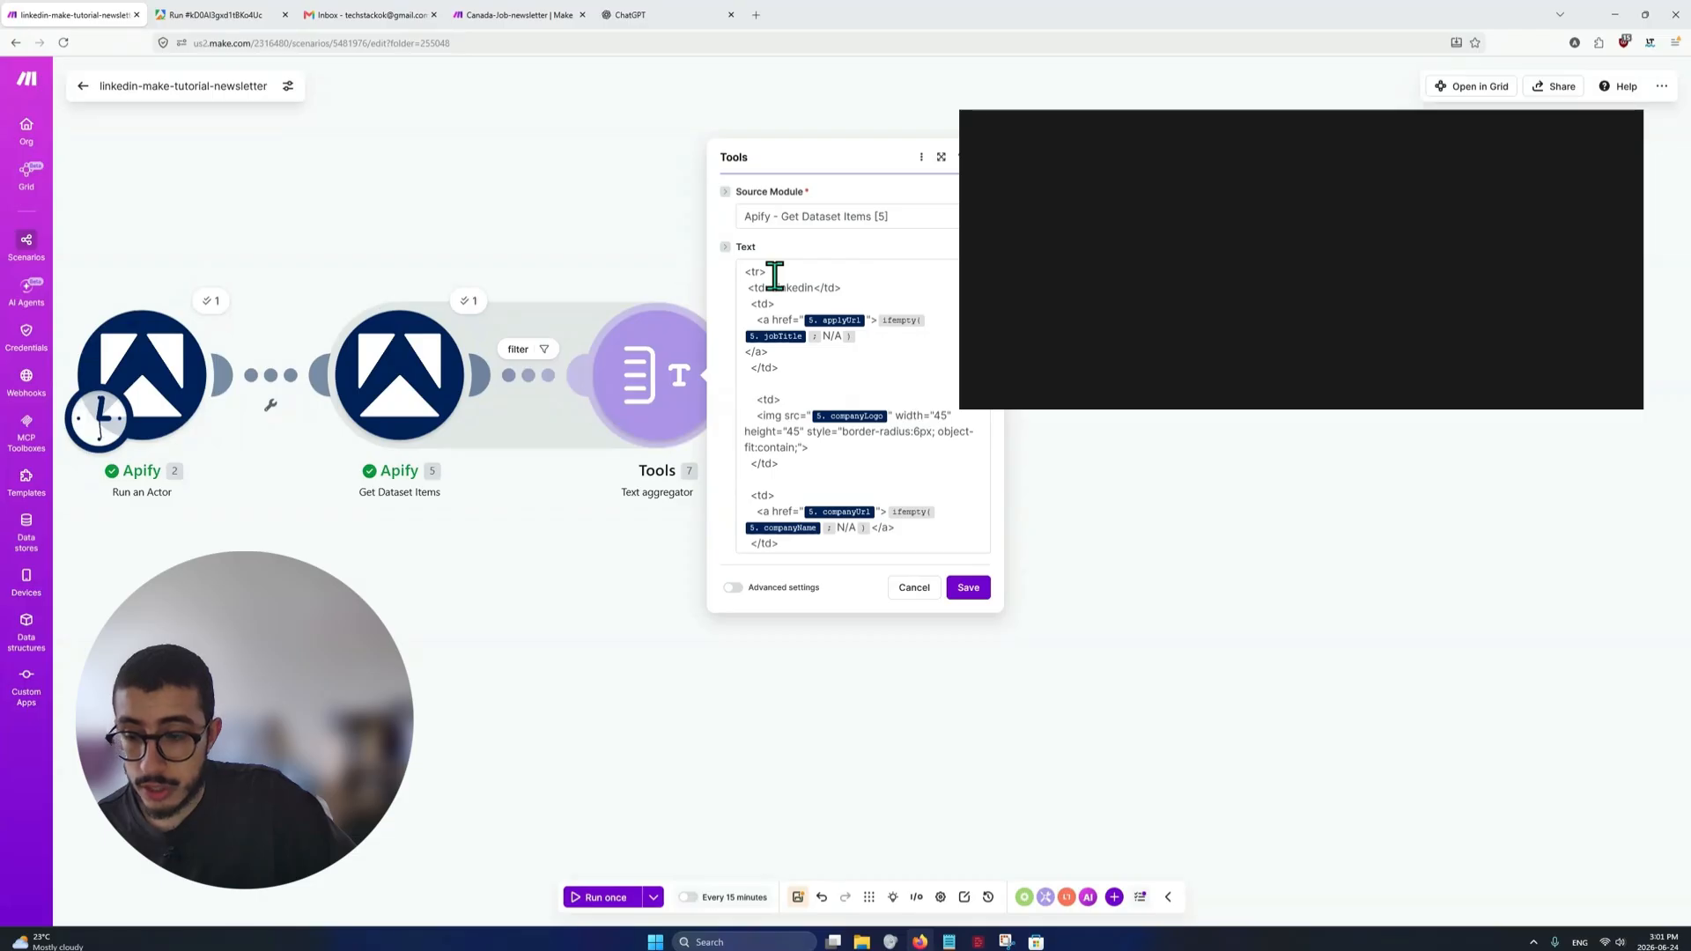
{"action": "left_click", "coordinate": [1182, 424]}
Delete the variable inside the e-mail content's tbody and insert the Text aggregator's text output there again
{"action": "left_click", "coordinate": [885, 408]}
{"action": "scroll", "coordinate": [1145, 731], "scroll_direction": "down", "scroll_amount": 1}
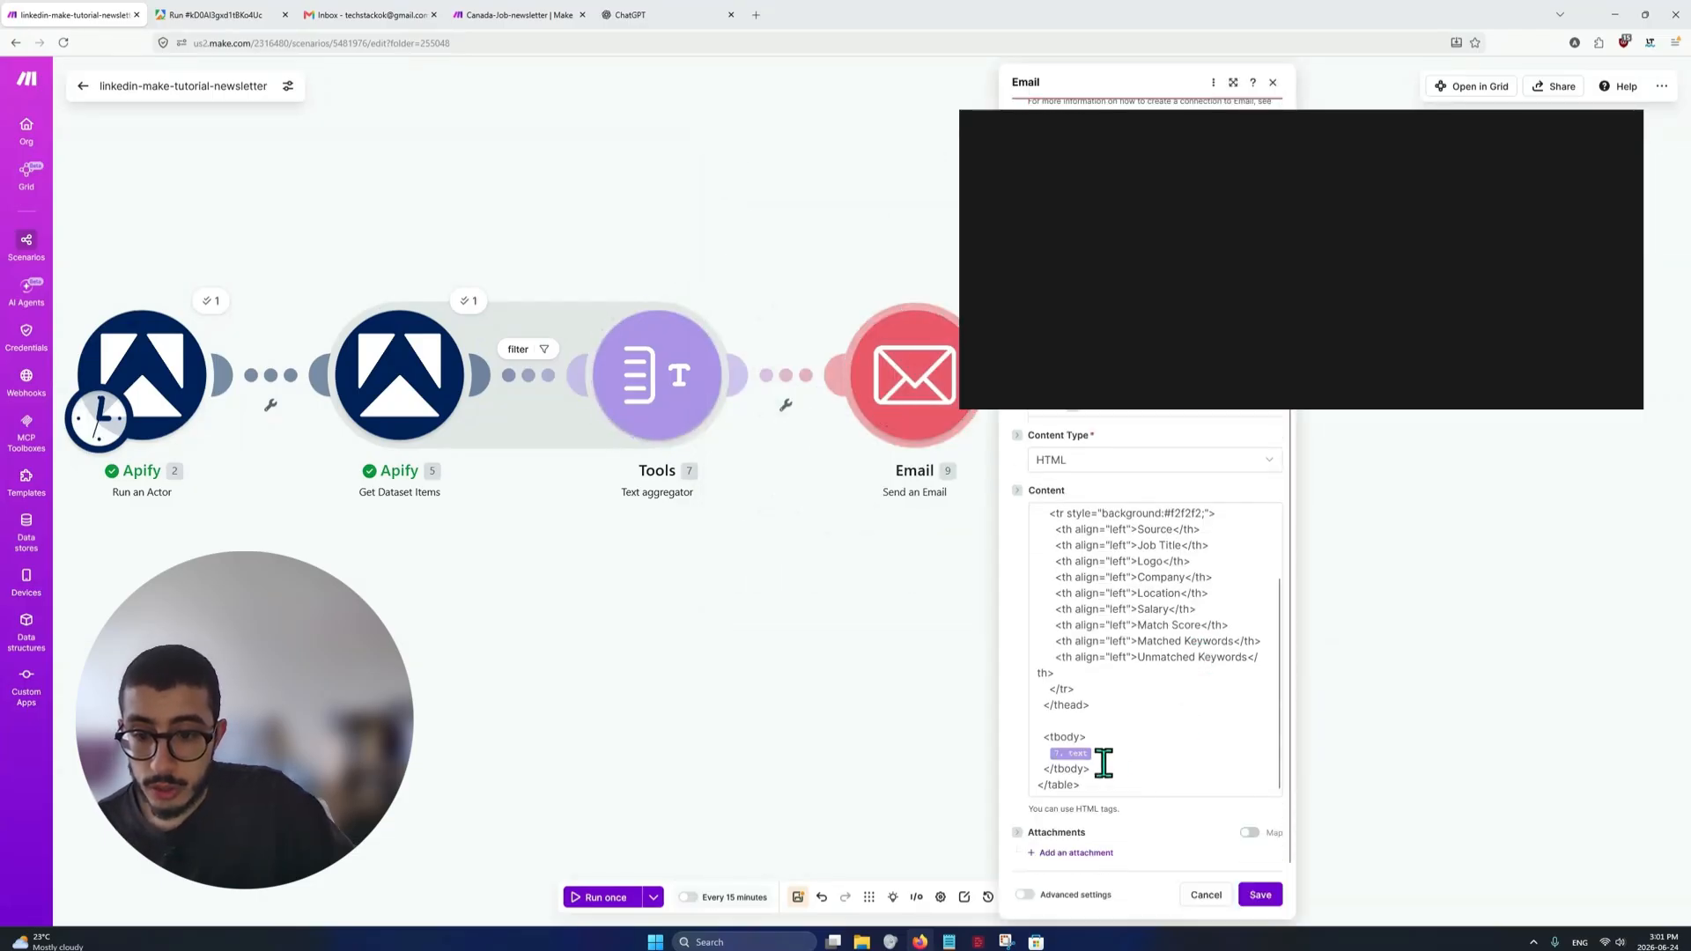
{"action": "left_click", "coordinate": [1097, 757]}
{"action": "key", "text": "BackSpace"}
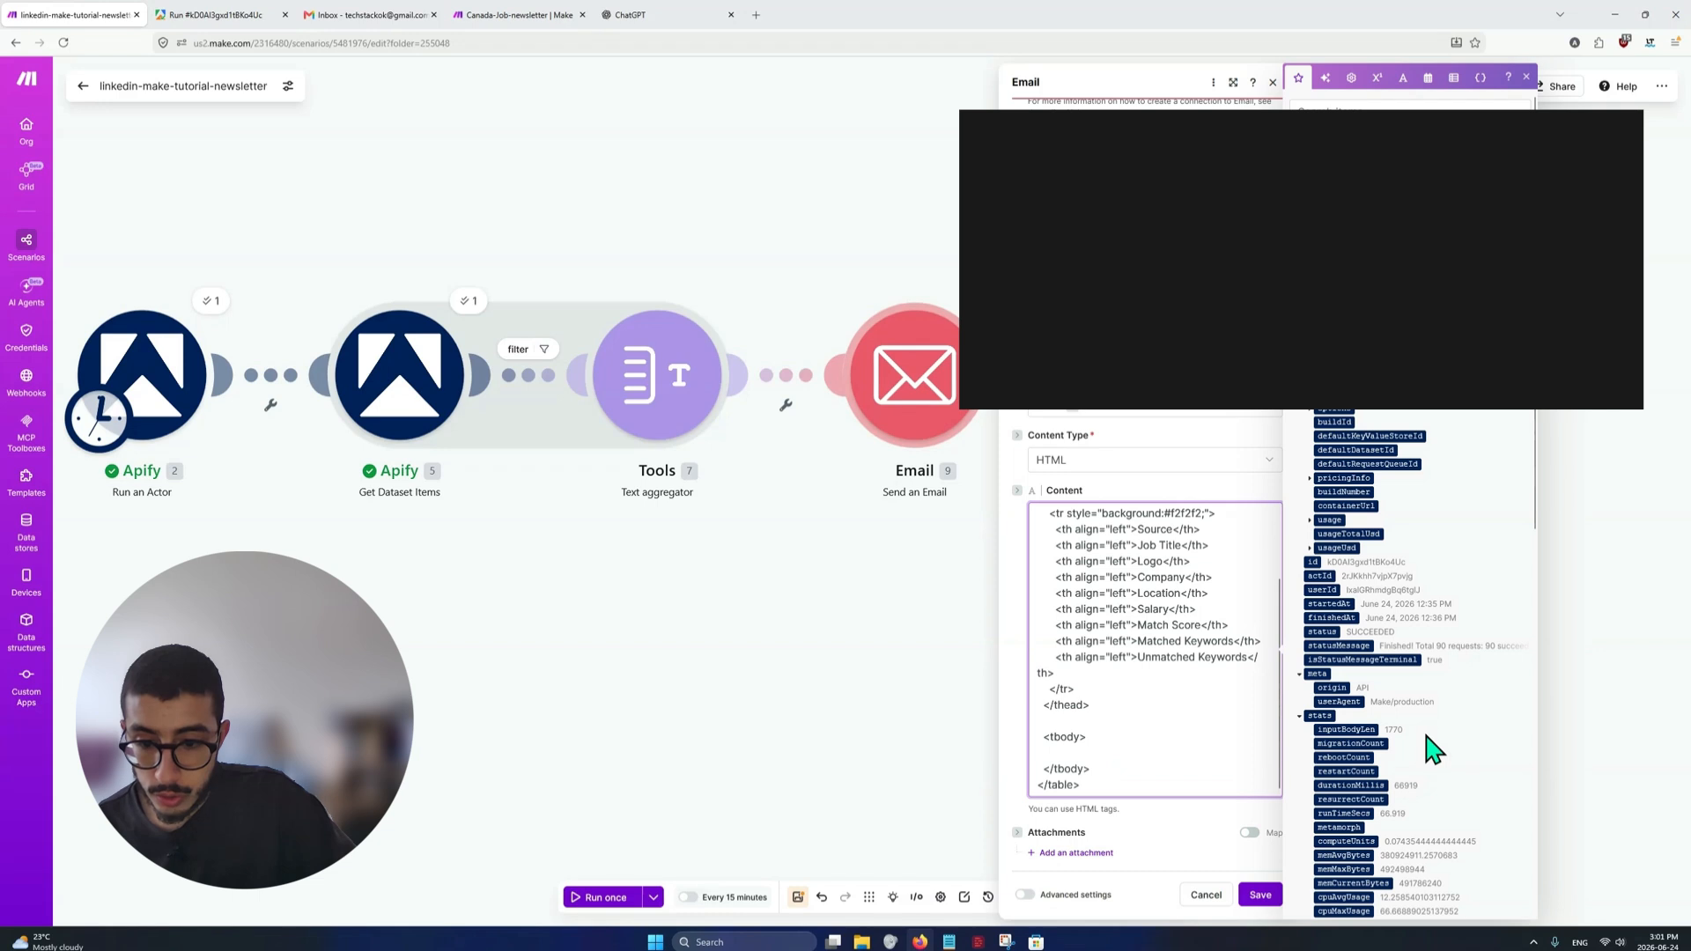
{"action": "type", "text": "/"}
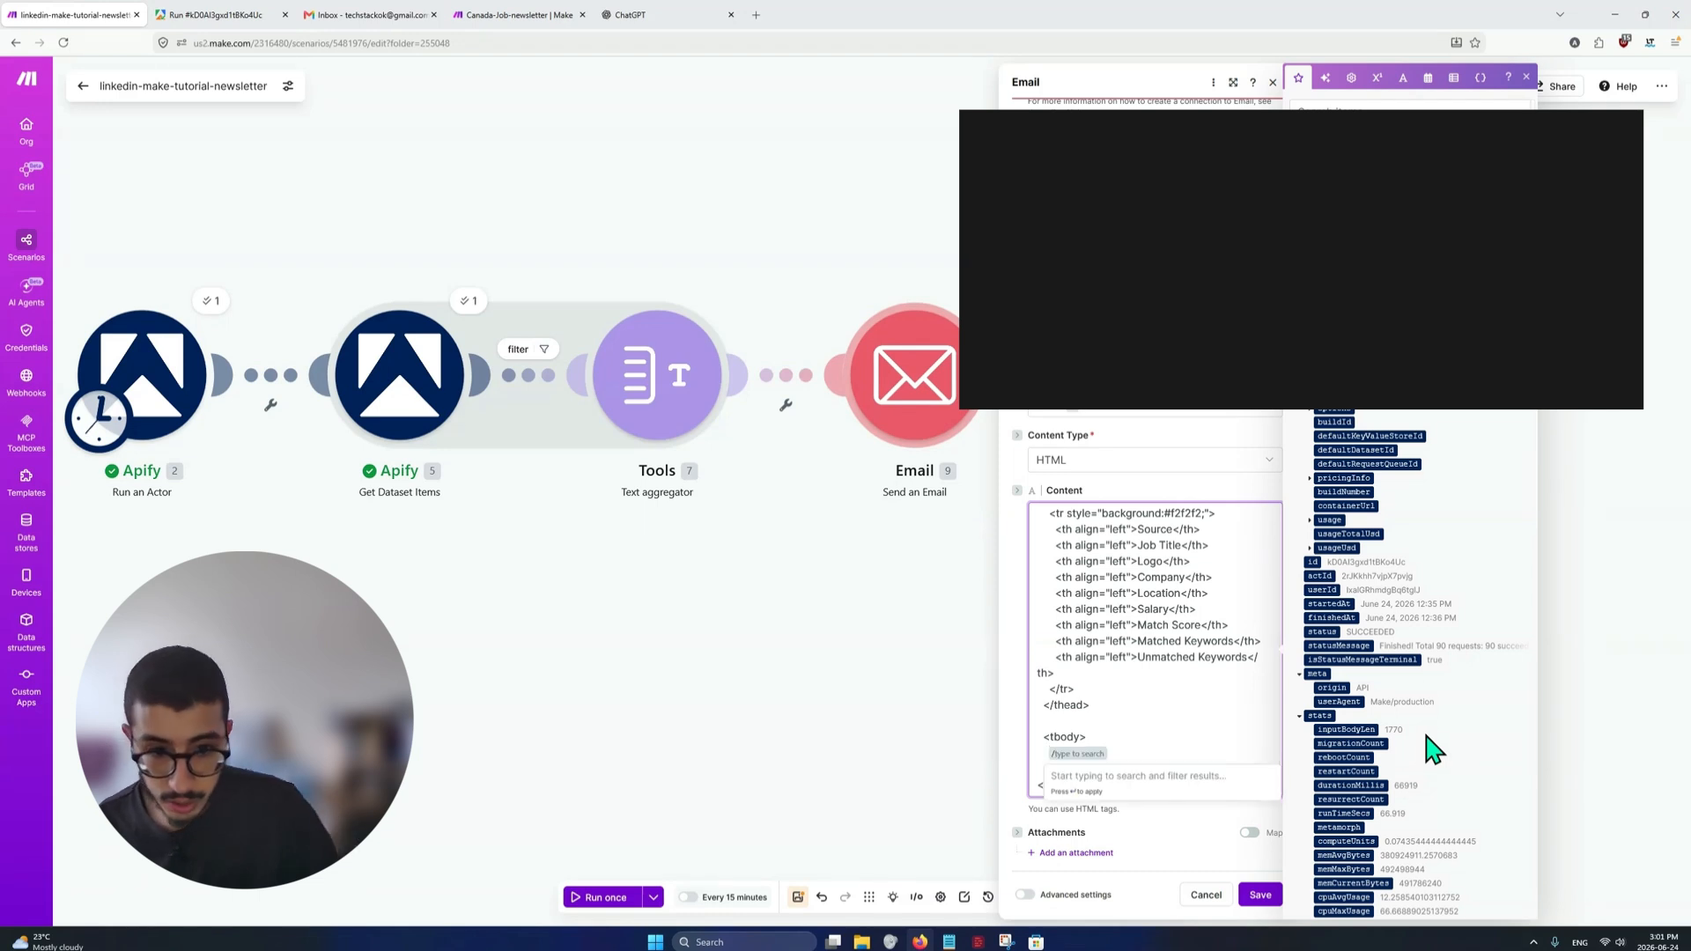
{"action": "type", "text": "tex"}
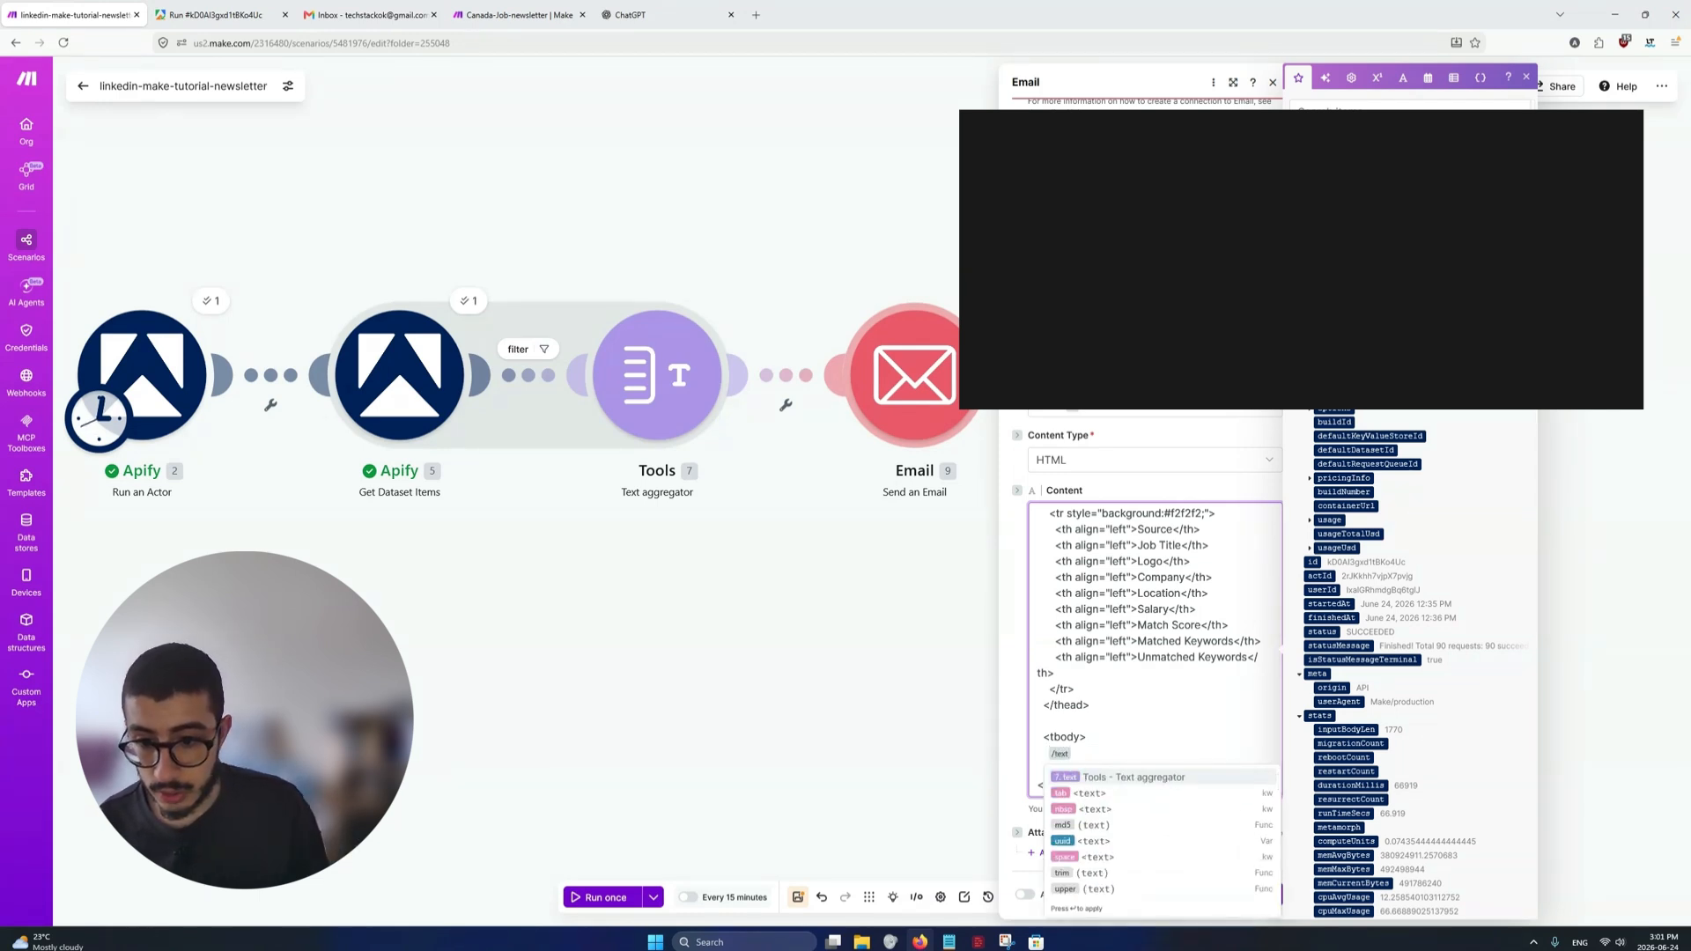
{"action": "type", "text": "t"}
{"action": "key", "text": "Return"}
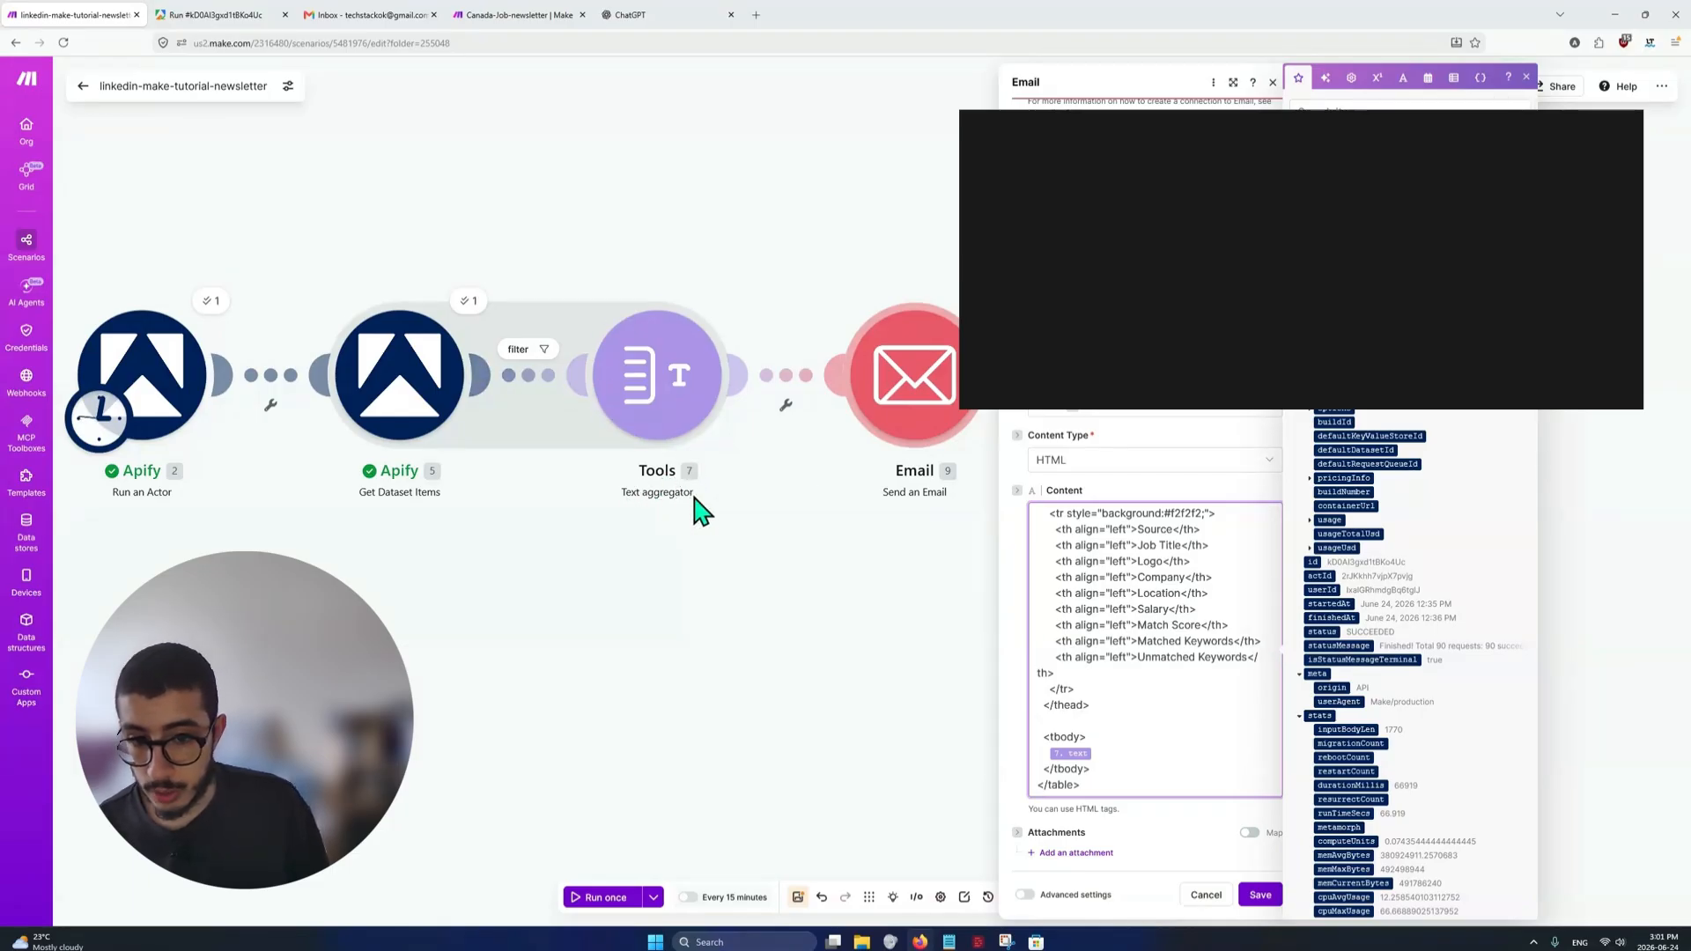
{"action": "left_click", "coordinate": [1057, 766]}
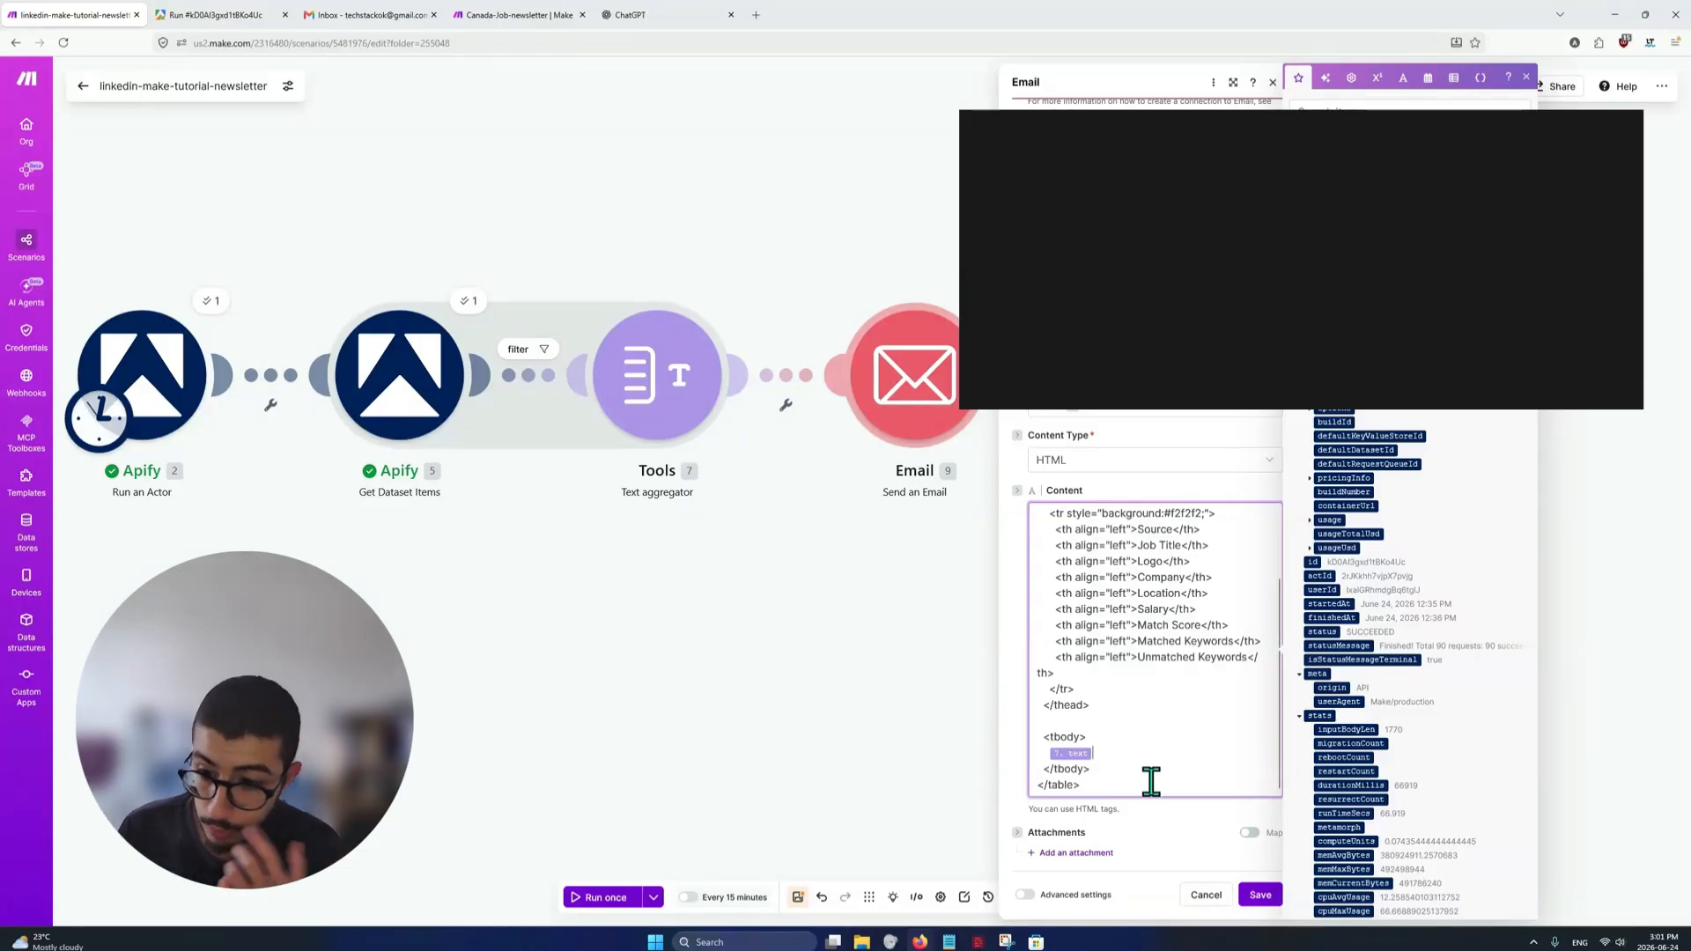
Save the Email module settings and the scenario, and glance at the Apify run's input page
{"action": "left_click", "coordinate": [1249, 895]}
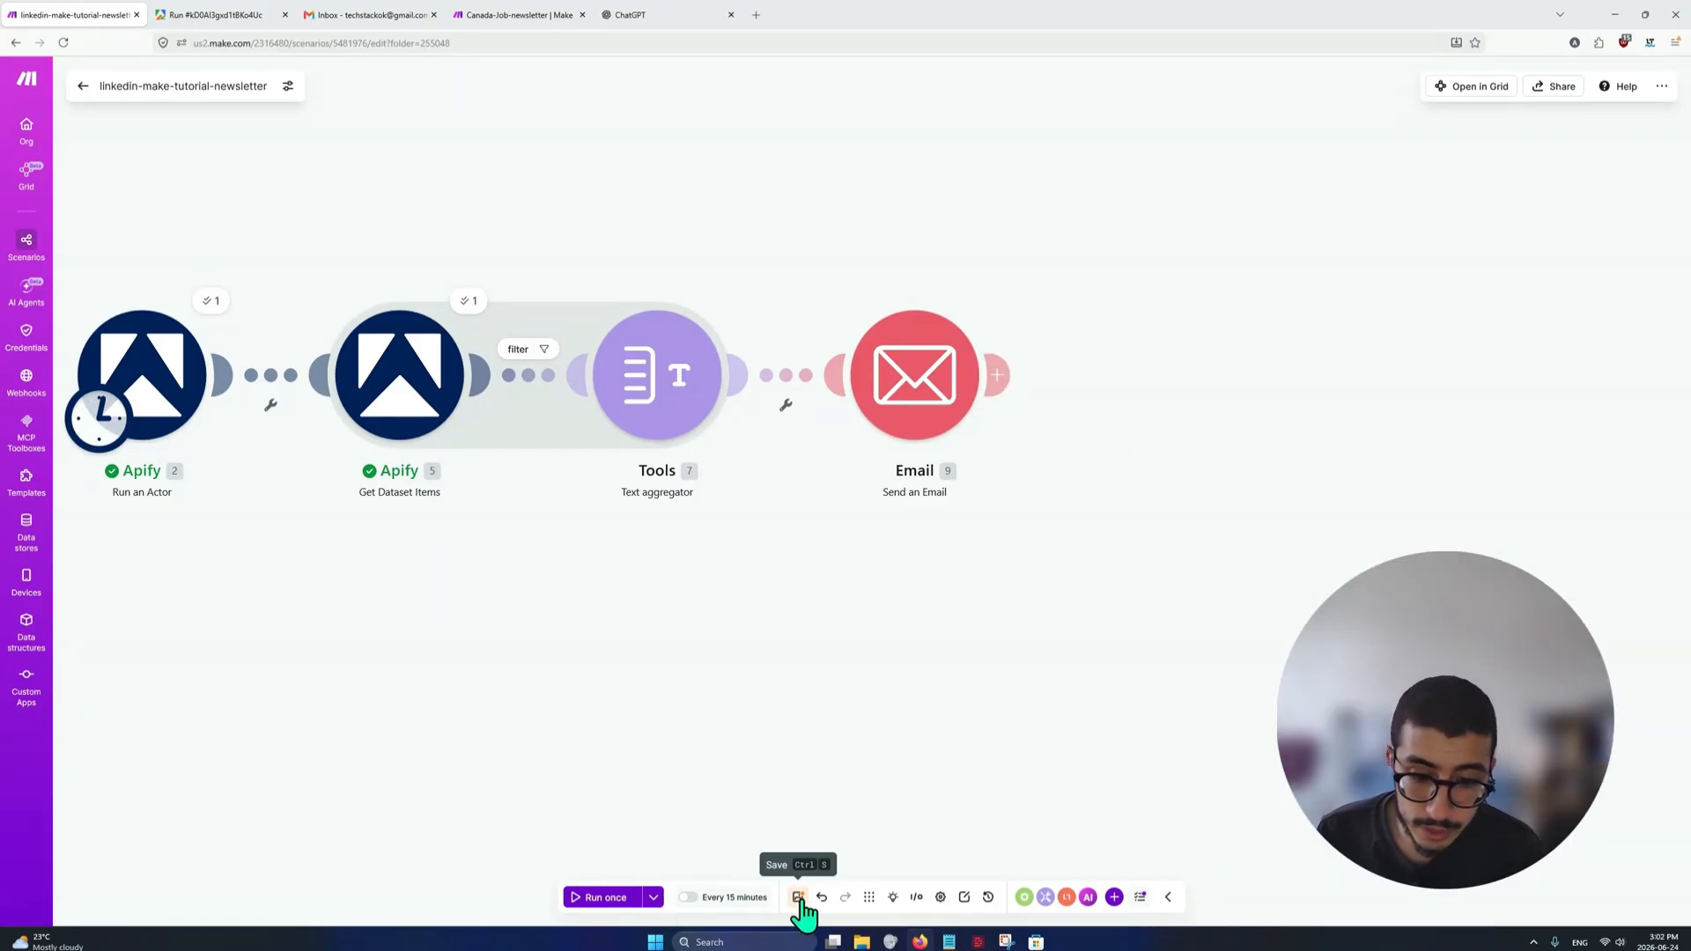
{"action": "left_click_drag", "start_coordinate": [664, 721], "coordinate": [880, 728]}
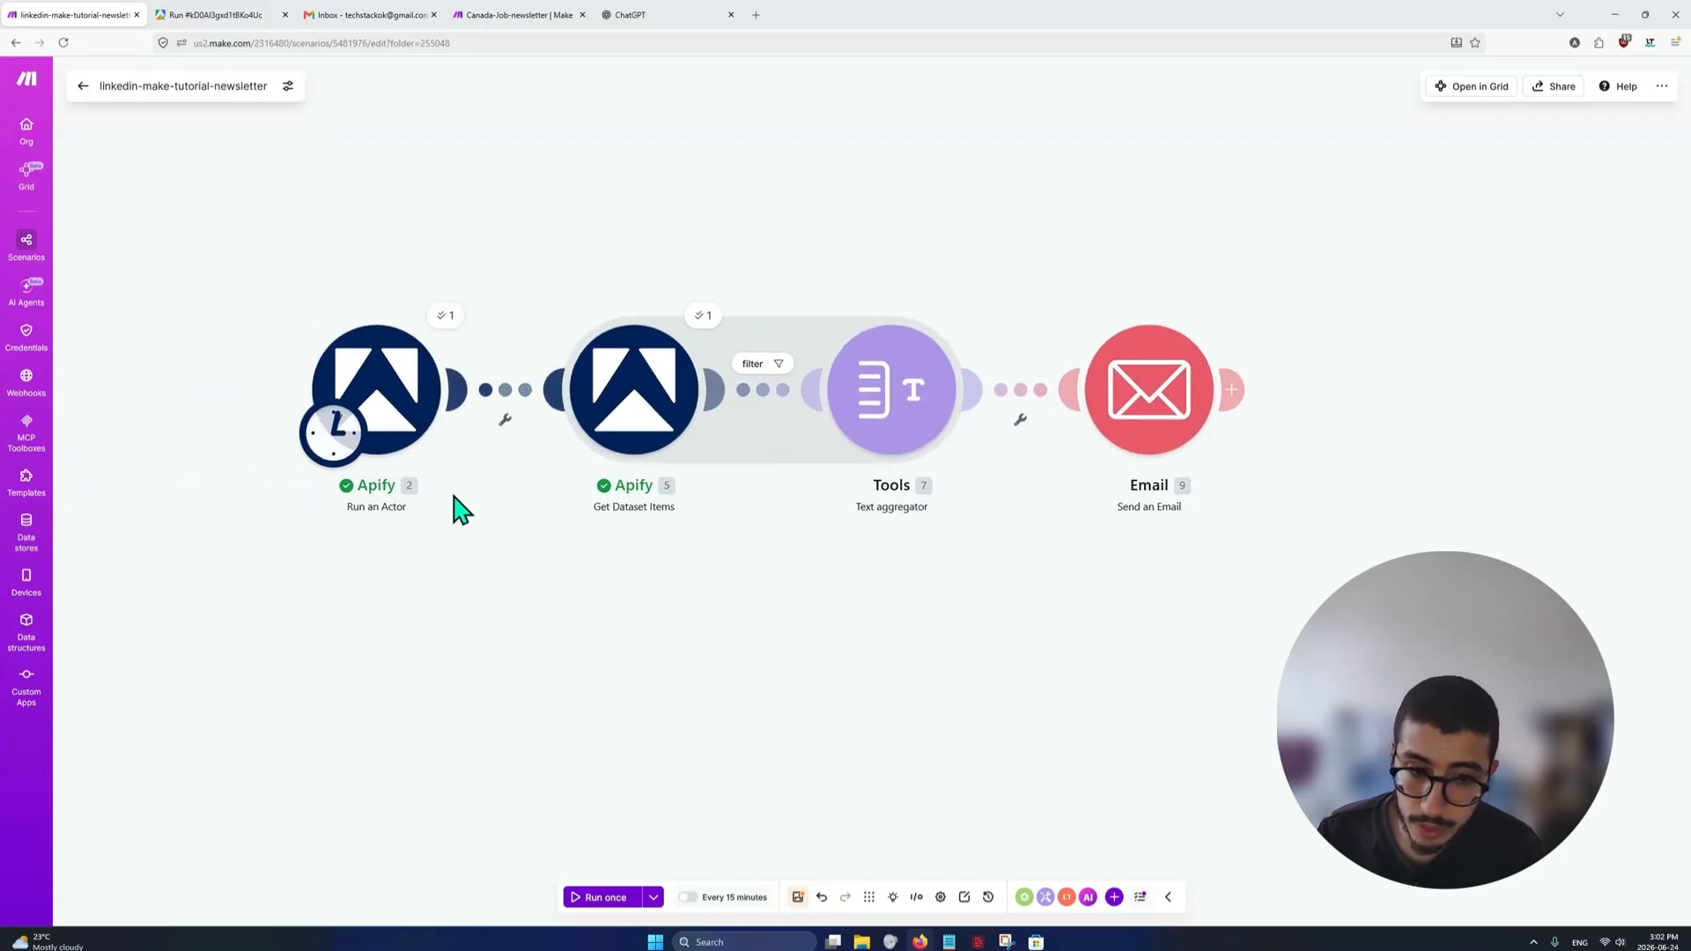
{"action": "key", "text": "ctrl+s"}
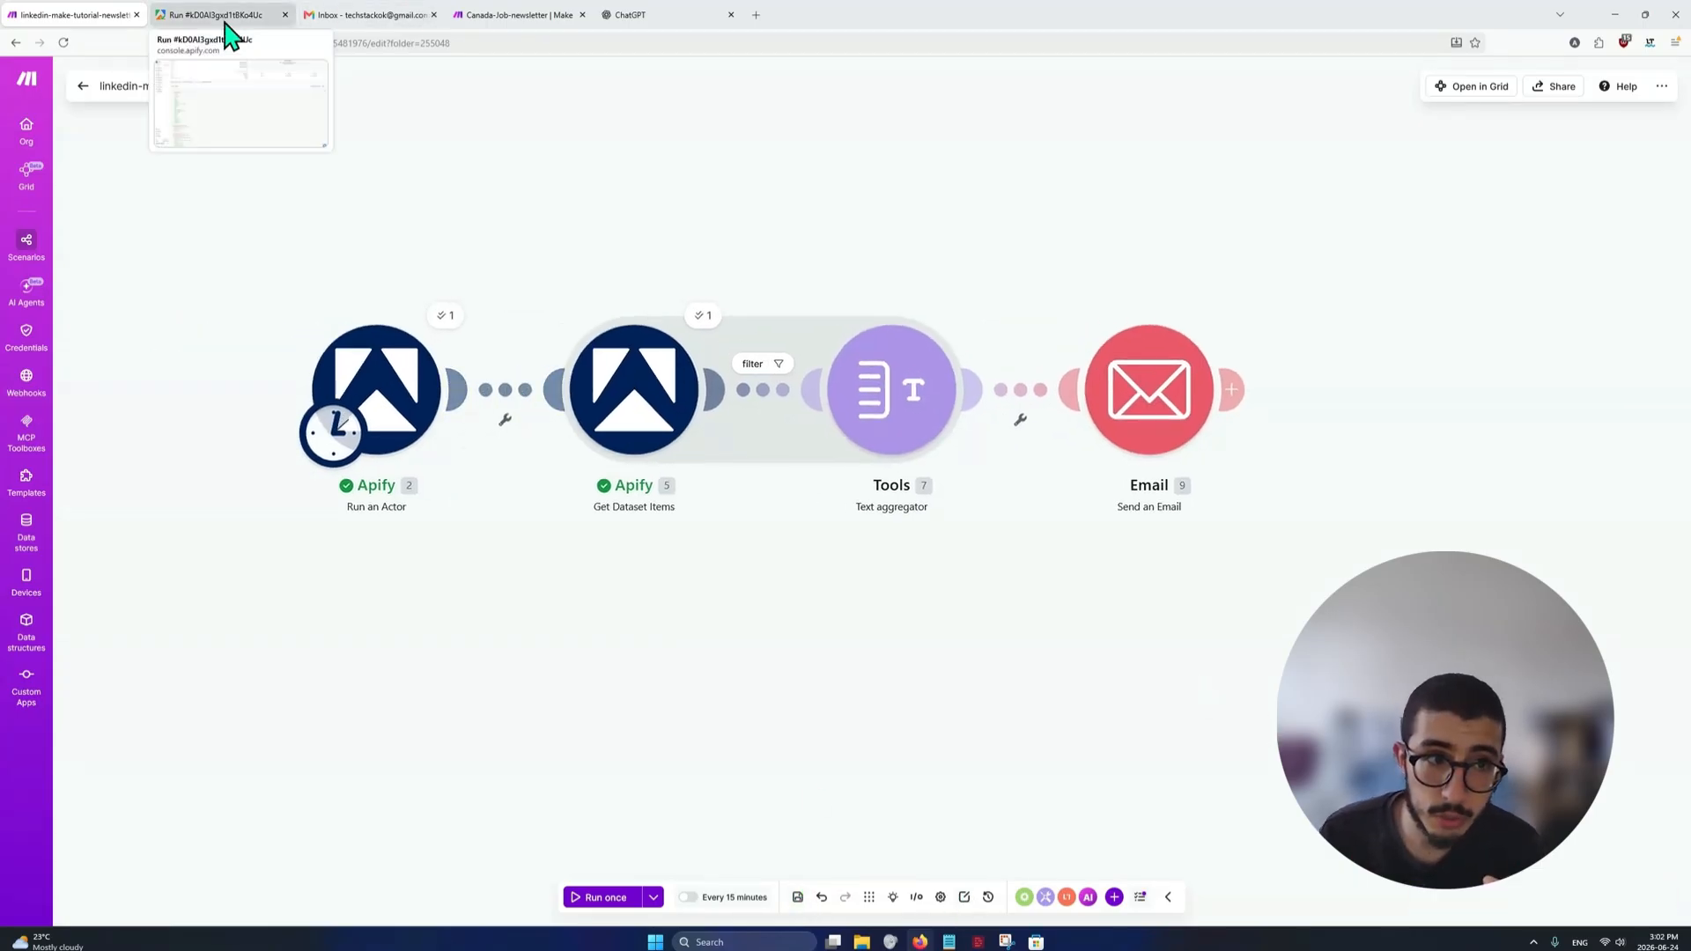
{"action": "left_click", "coordinate": [222, 19]}
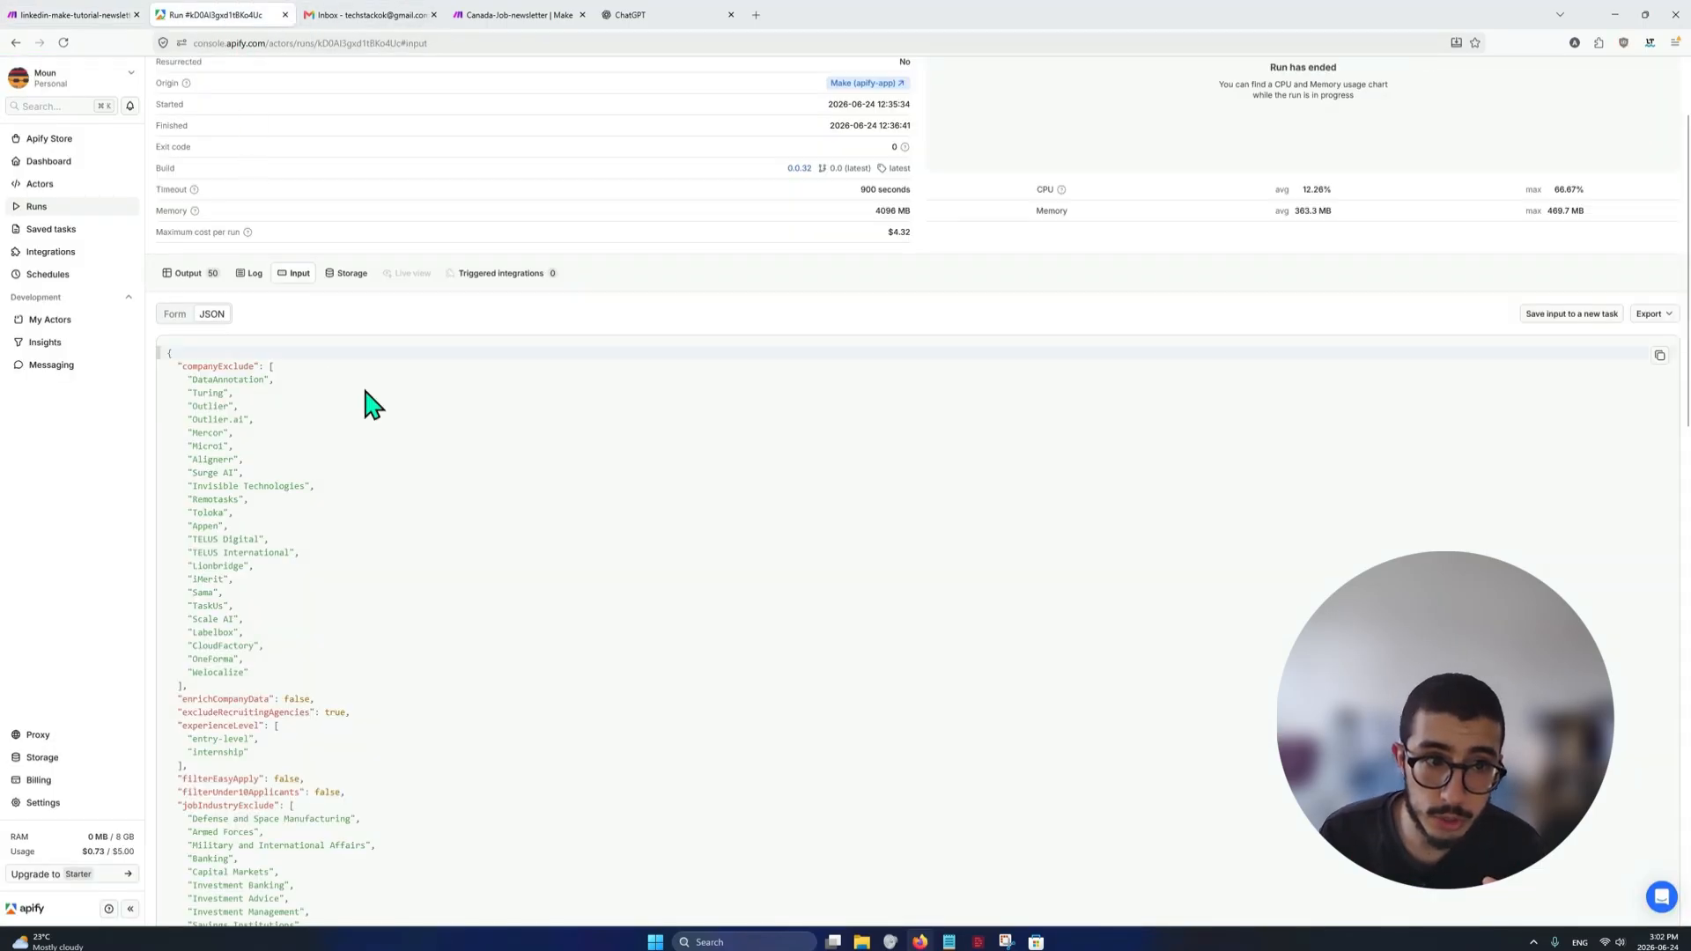
{"action": "left_click", "coordinate": [66, 15]}
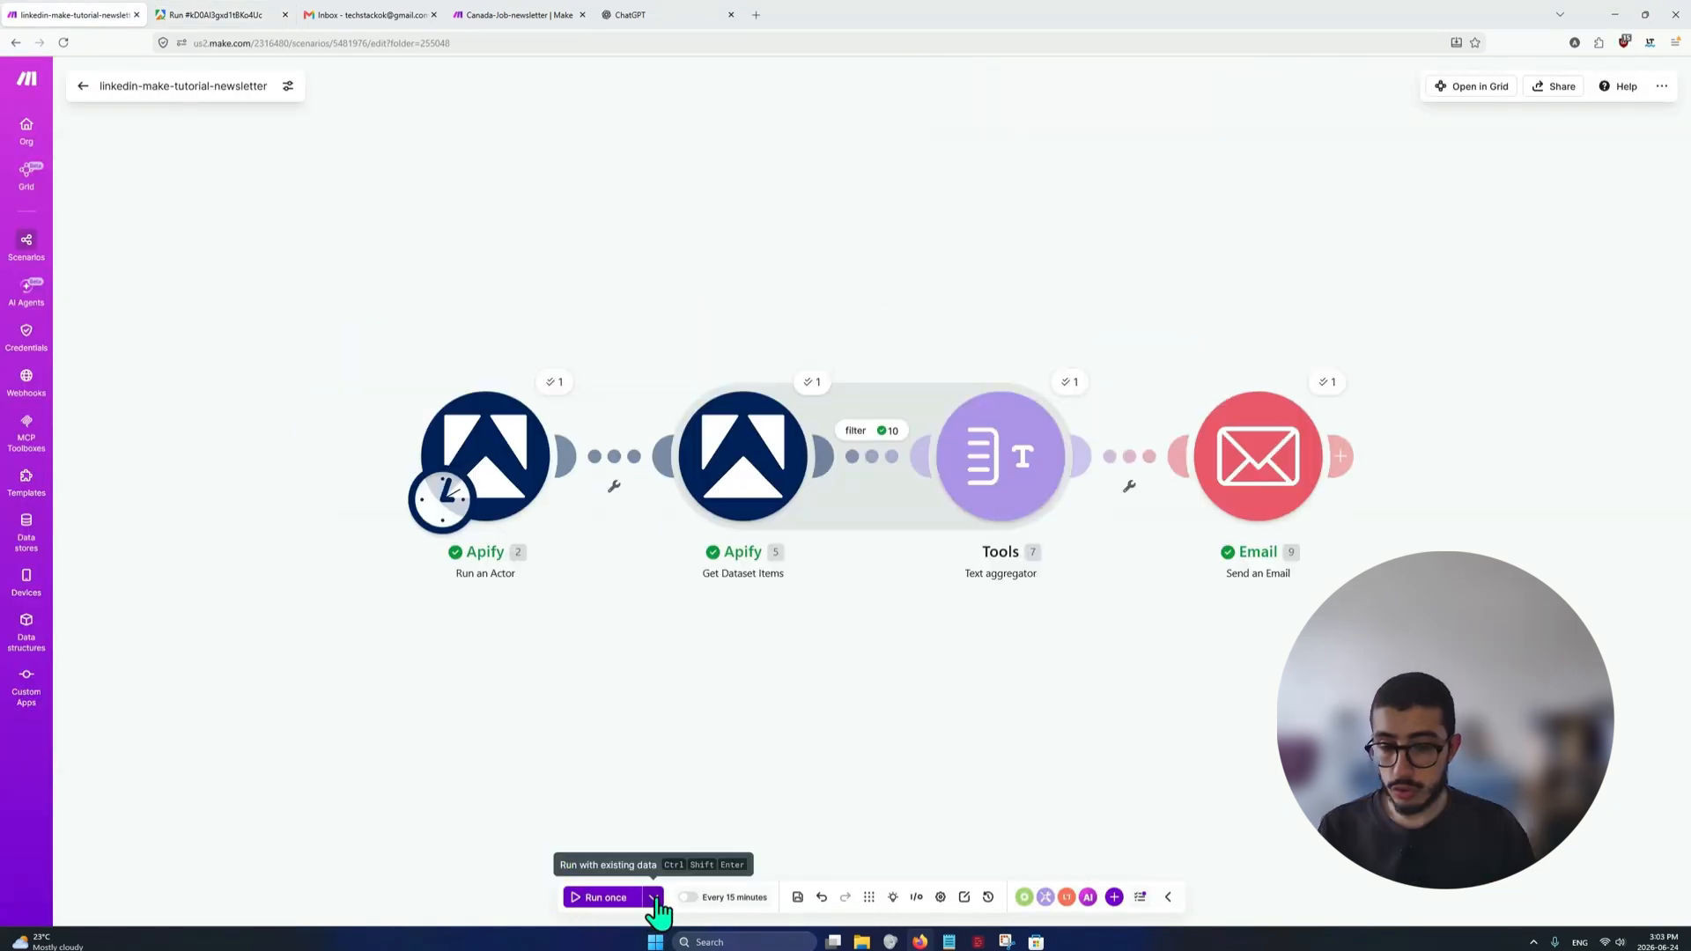
Run the scenario once with existing data from the manual run of 2026-6-24 12:35:34 PM
{"action": "left_click", "coordinate": [654, 897]}
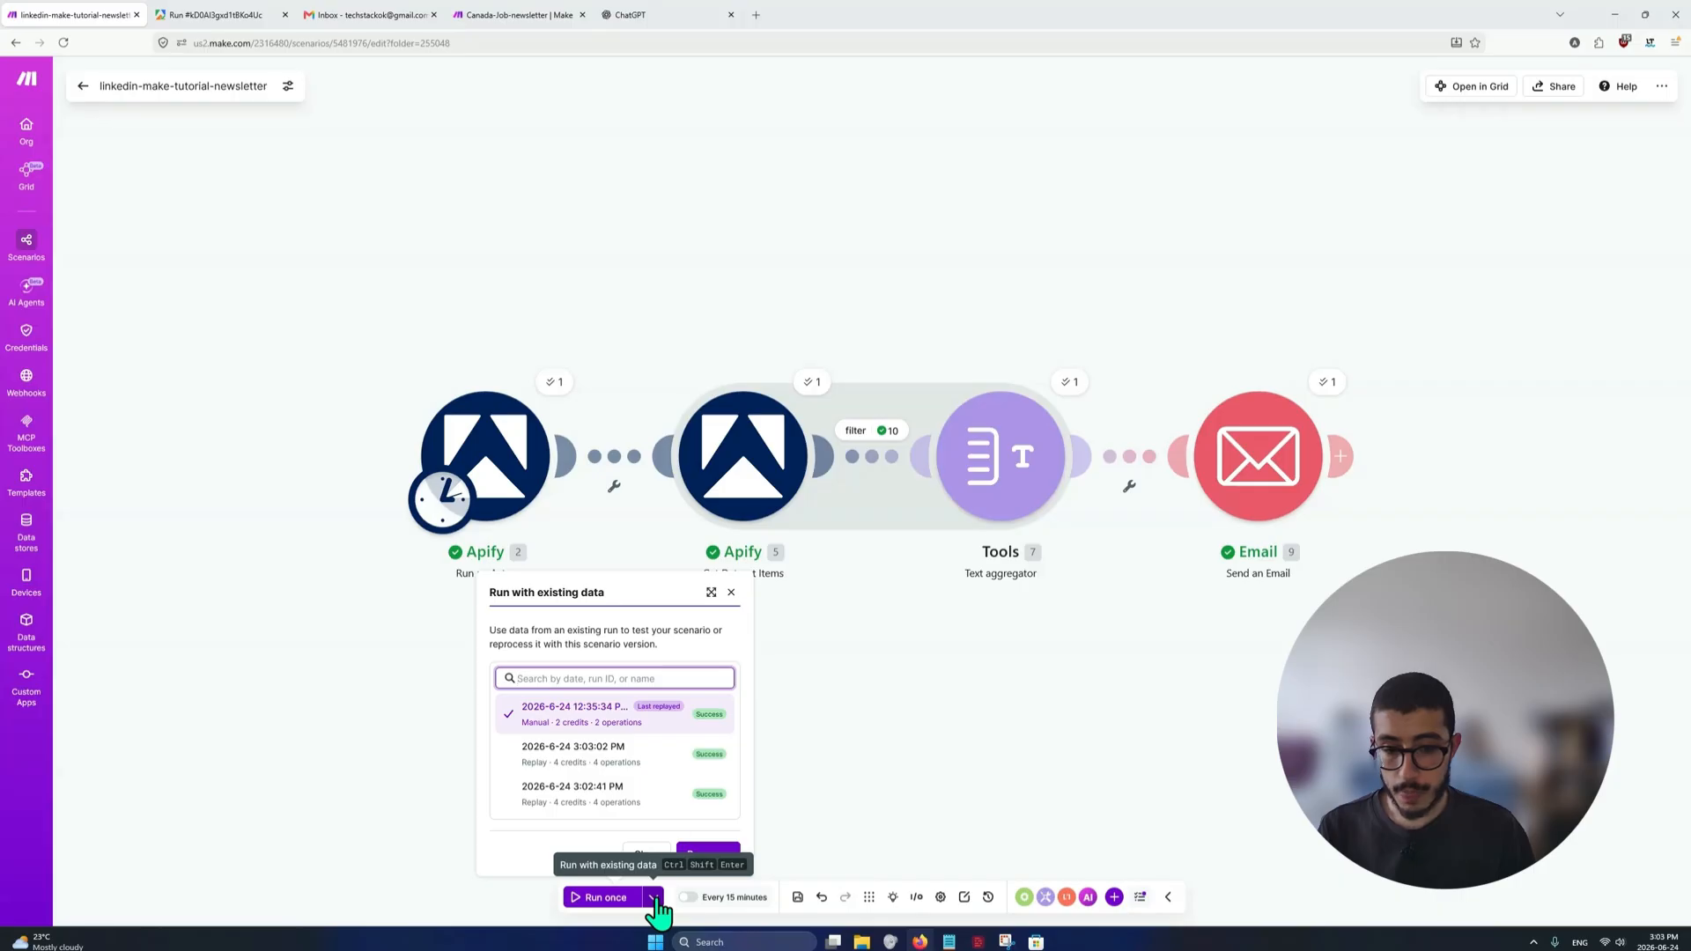
{"action": "left_click", "coordinate": [528, 754]}
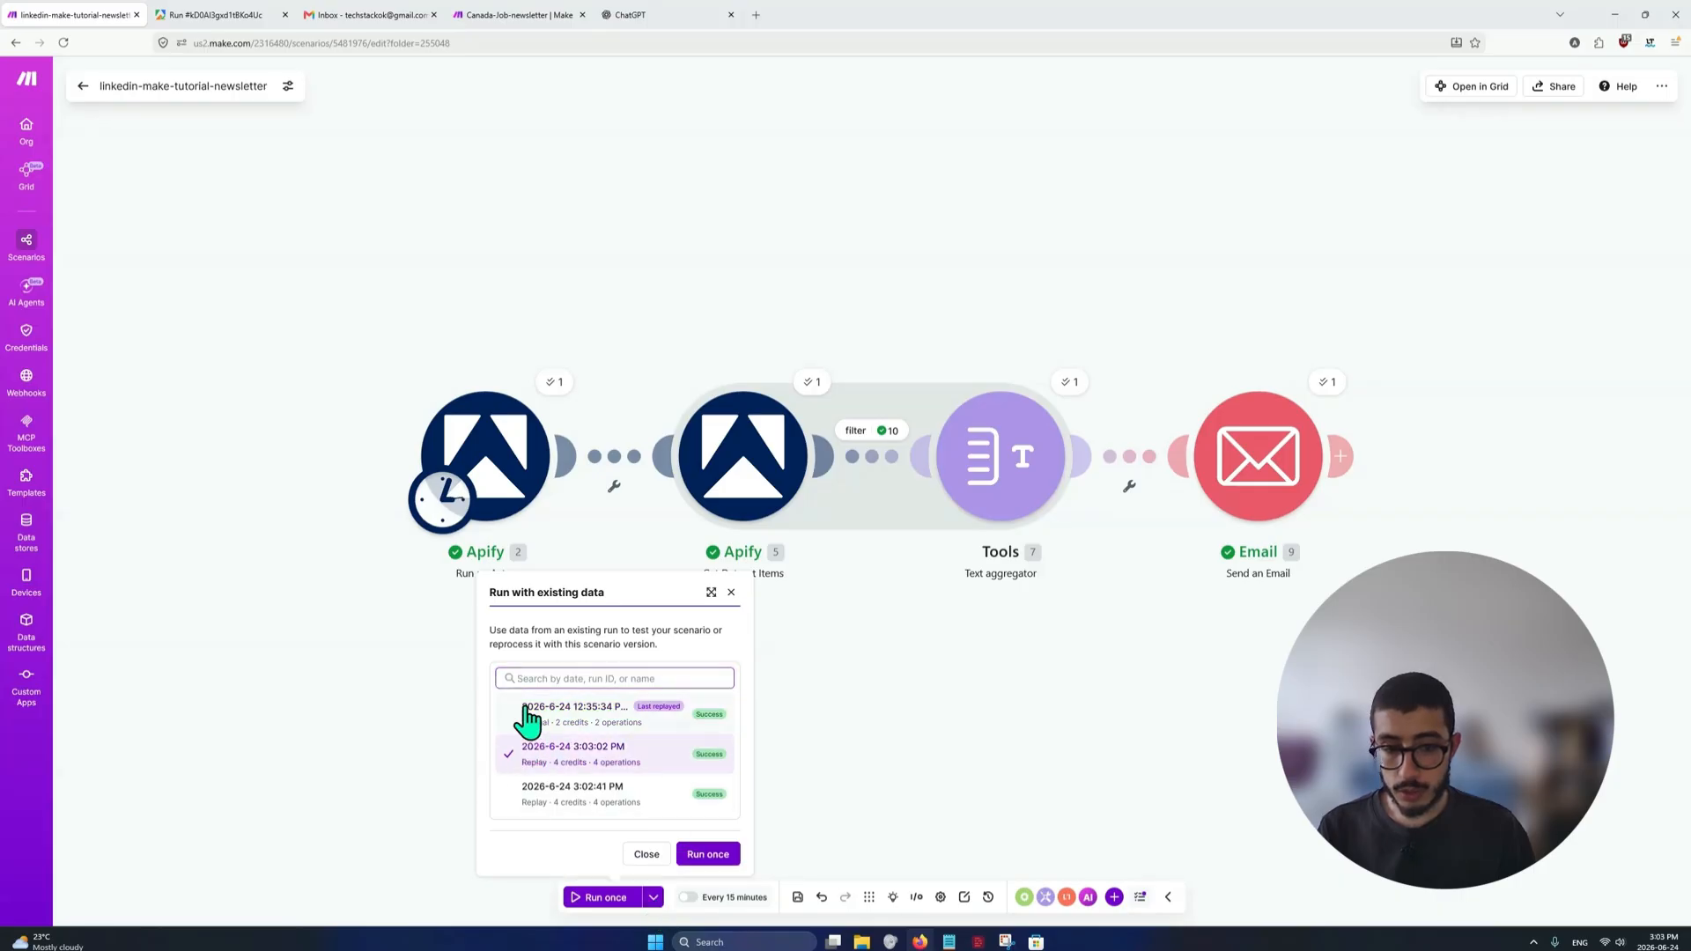
{"action": "left_click", "coordinate": [528, 718]}
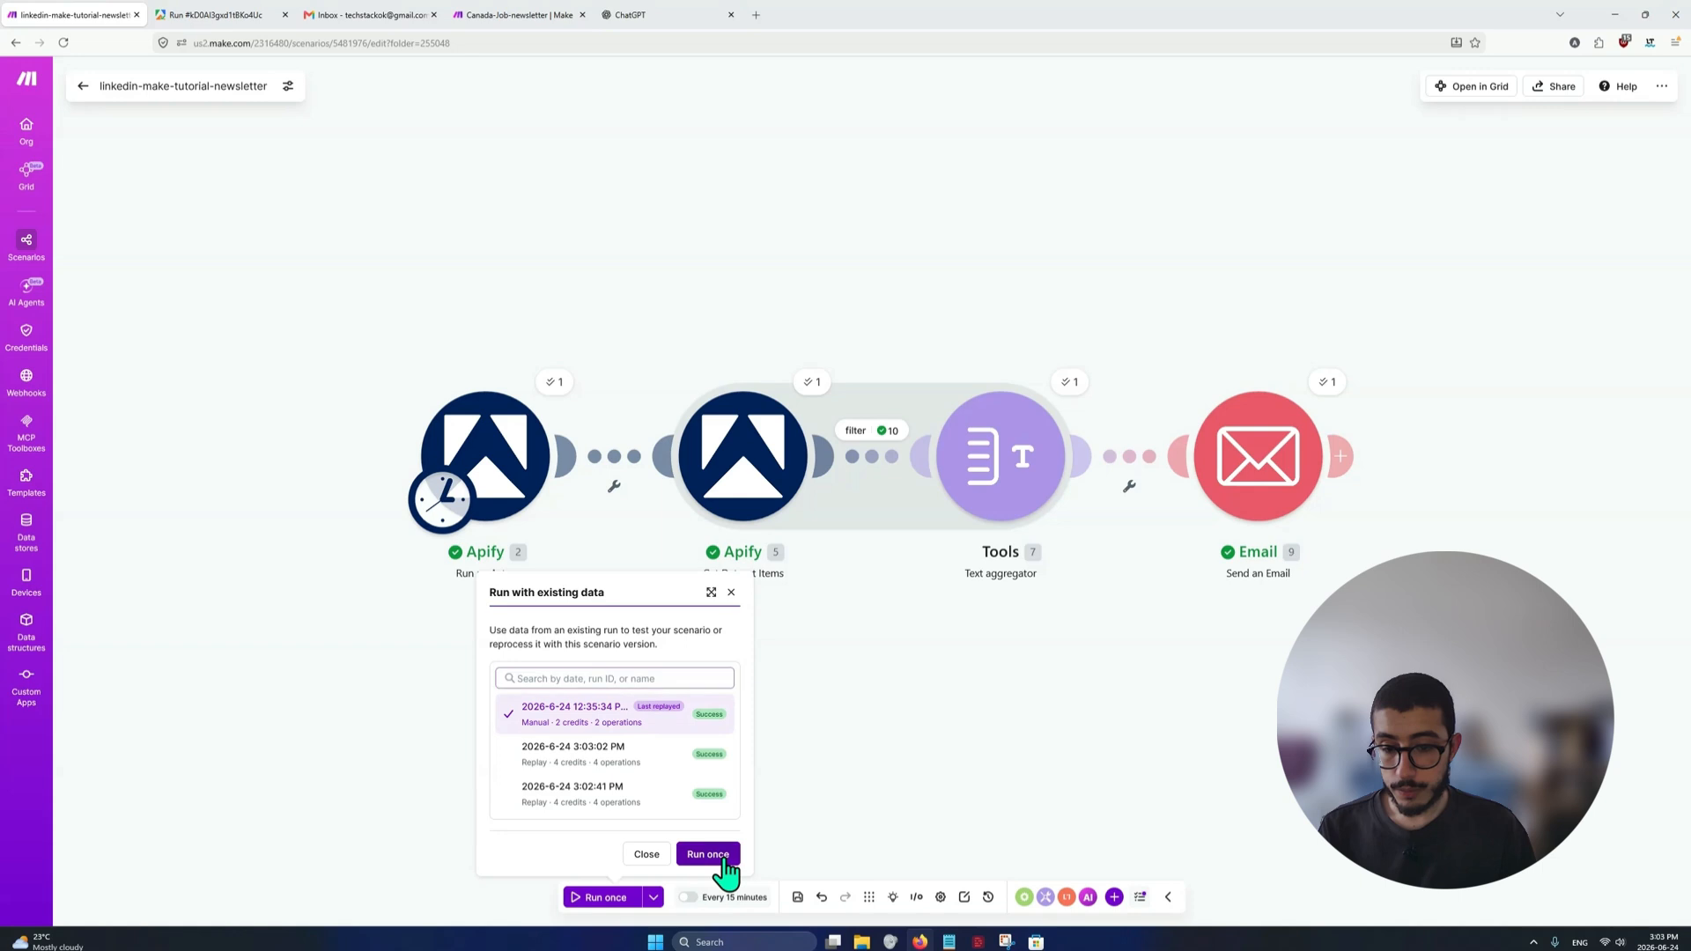
{"action": "left_click", "coordinate": [708, 854]}
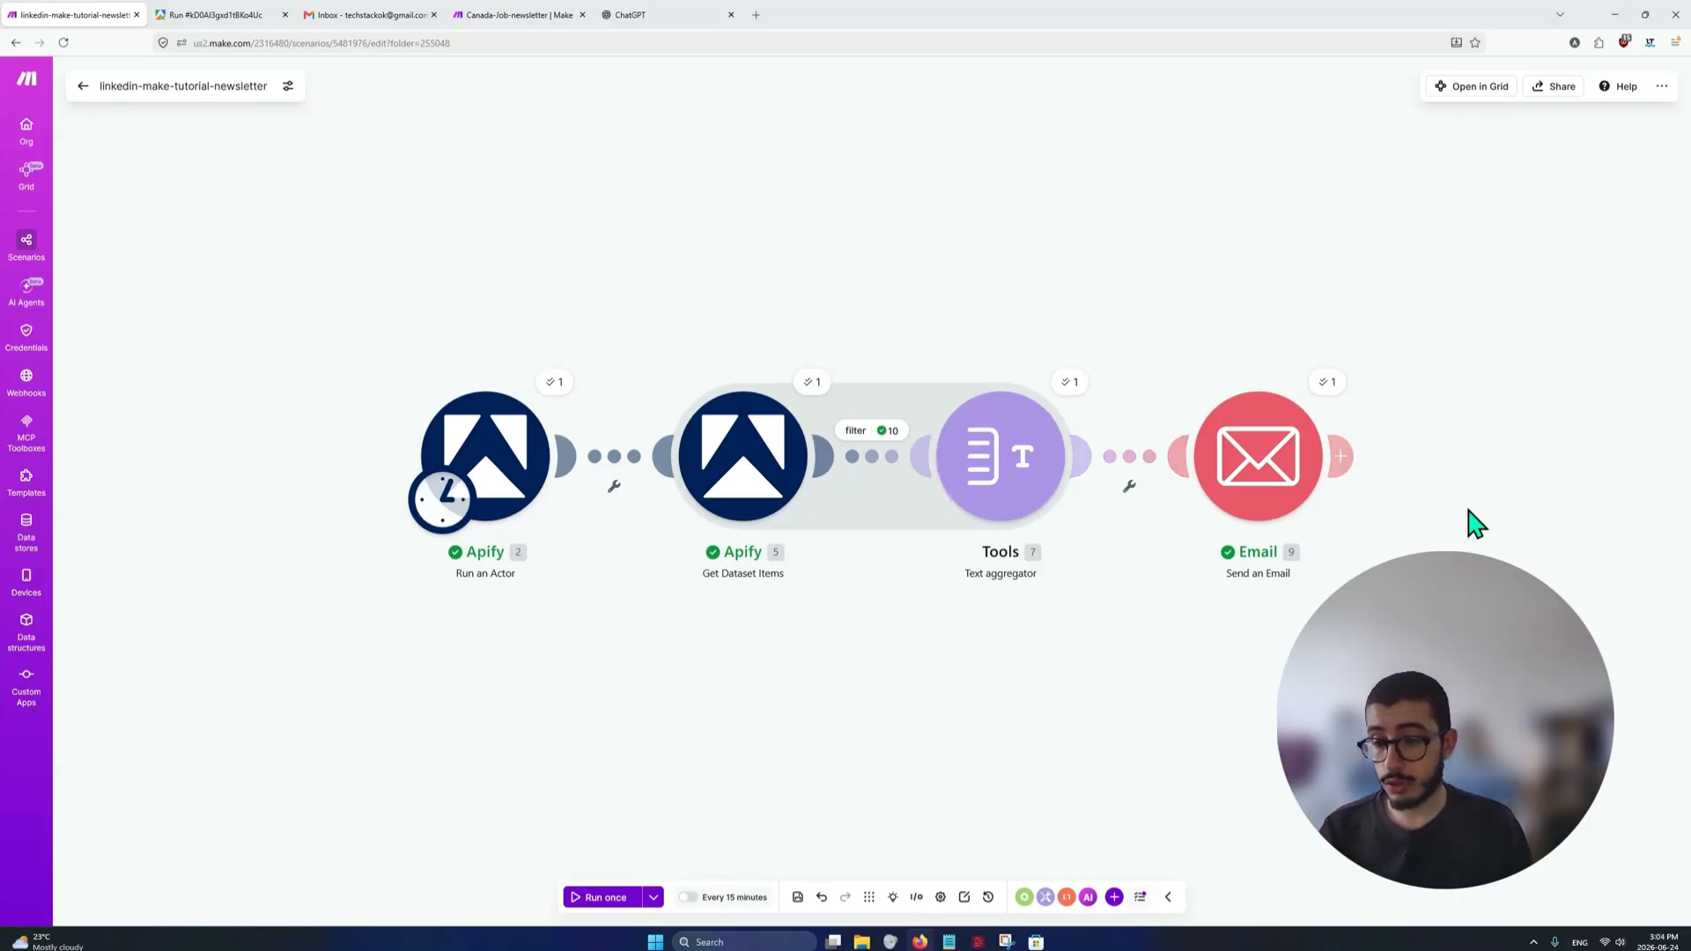
View the received newsletter's job table and inspect the Intermediate Software Developer row's job title
{"action": "left_click_drag", "start_coordinate": [1472, 520], "coordinate": [1404, 535]}
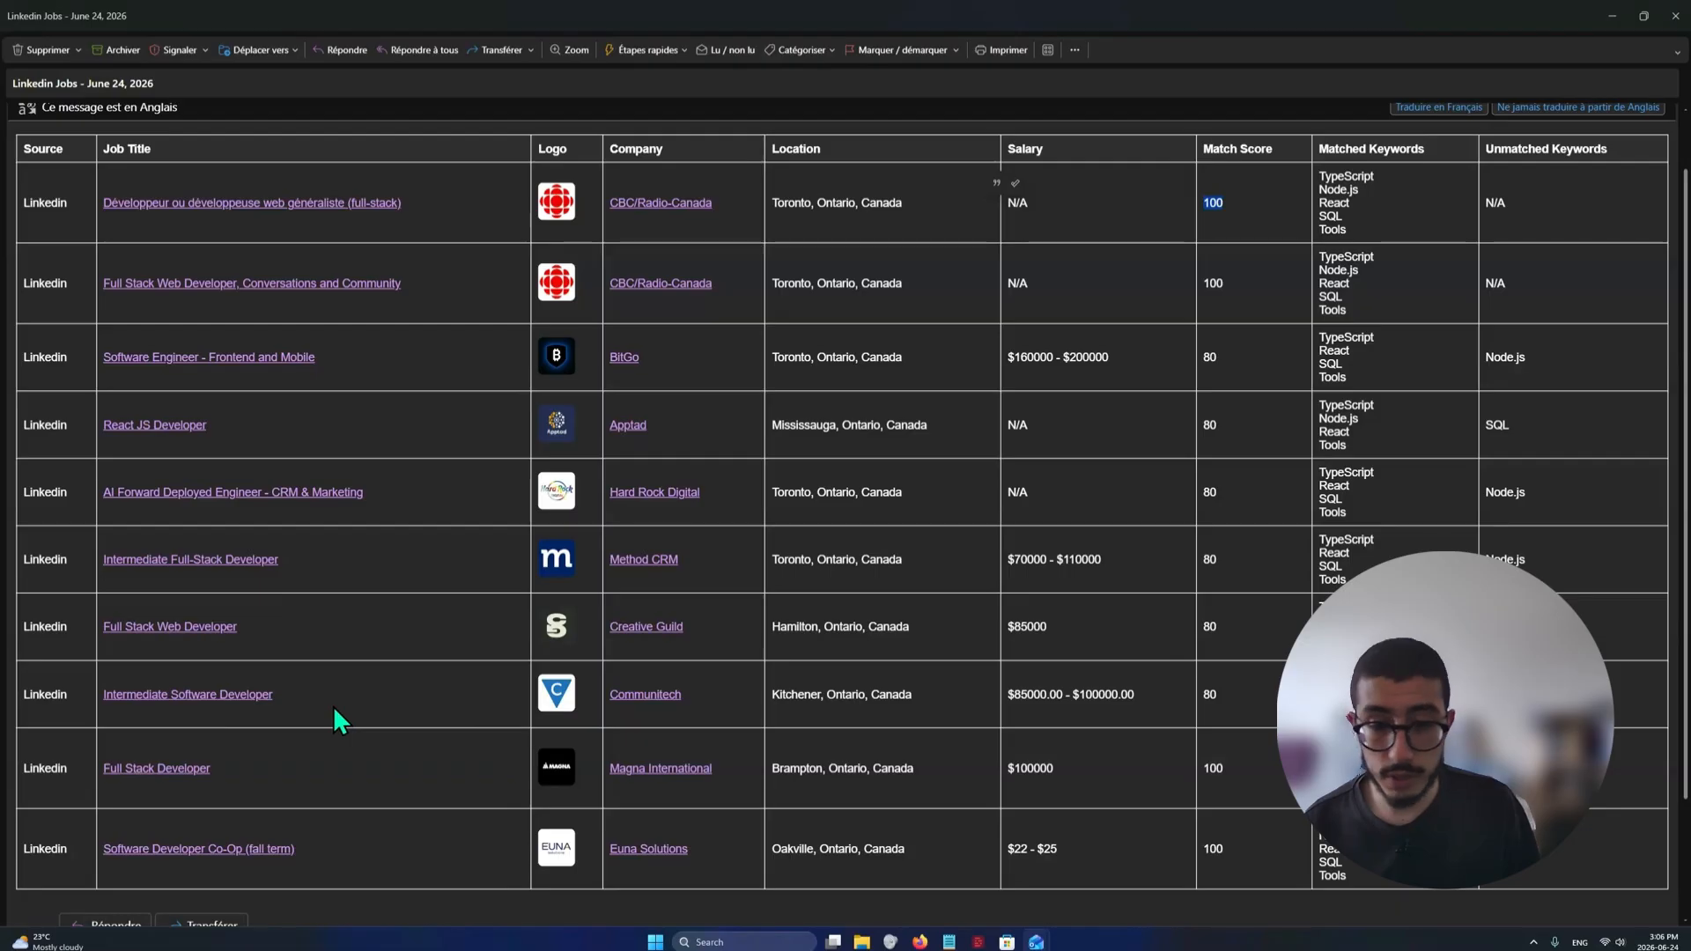
{"action": "left_click_drag", "start_coordinate": [332, 706], "coordinate": [101, 697]}
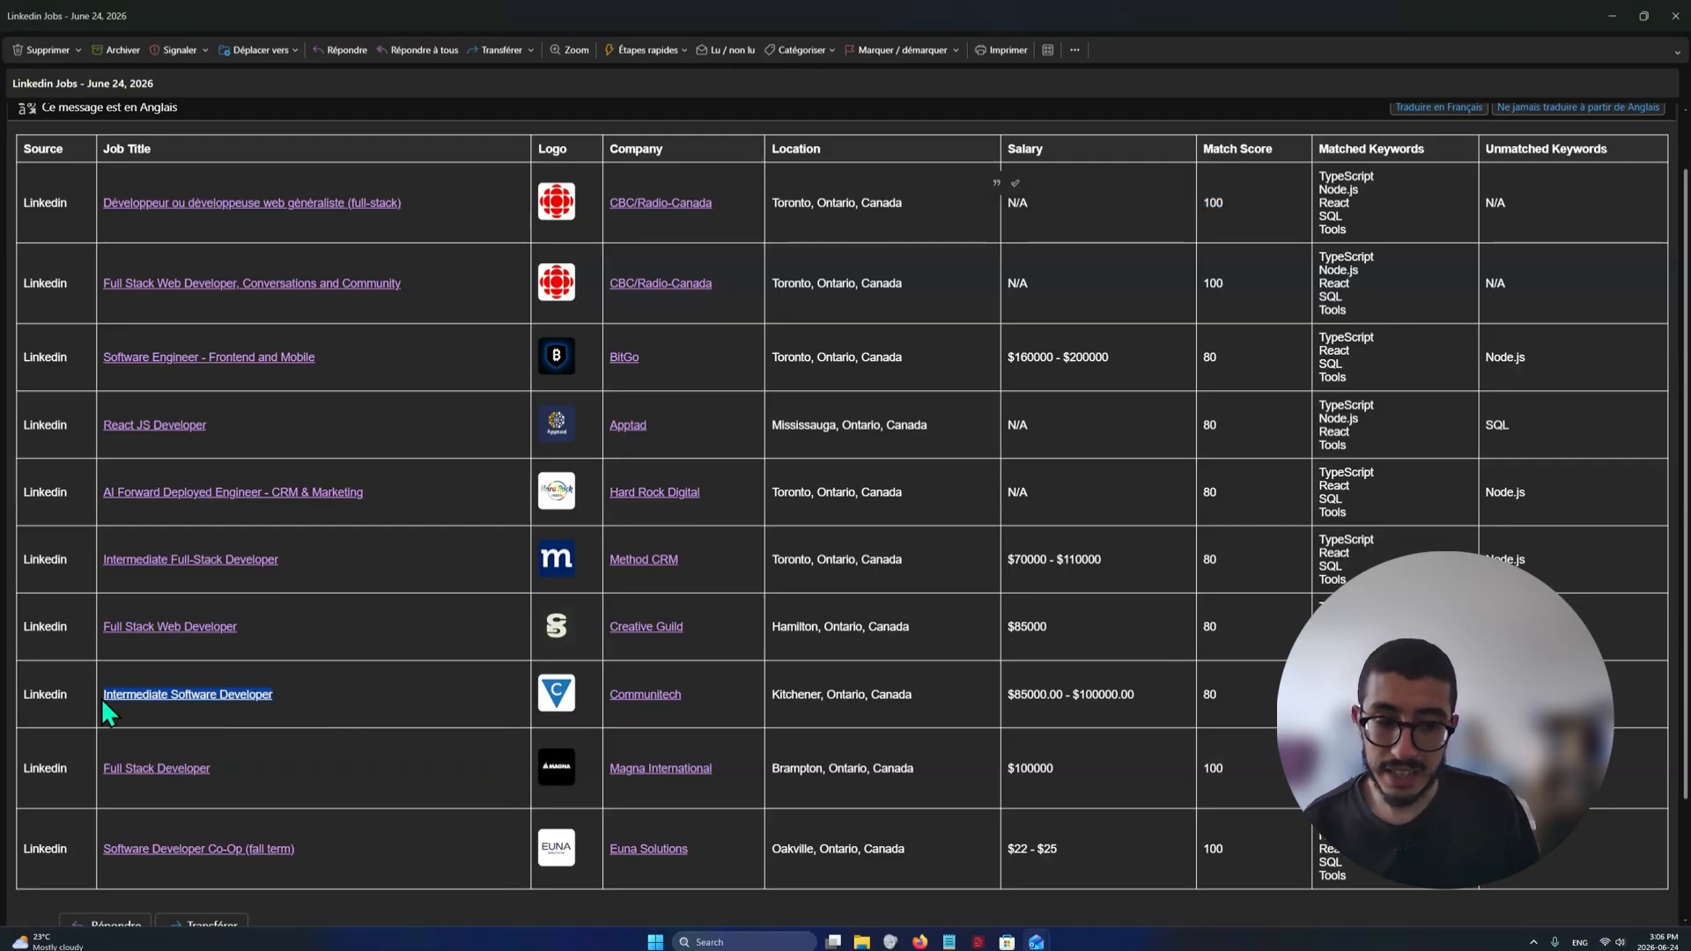
{"action": "left_click", "coordinate": [279, 697]}
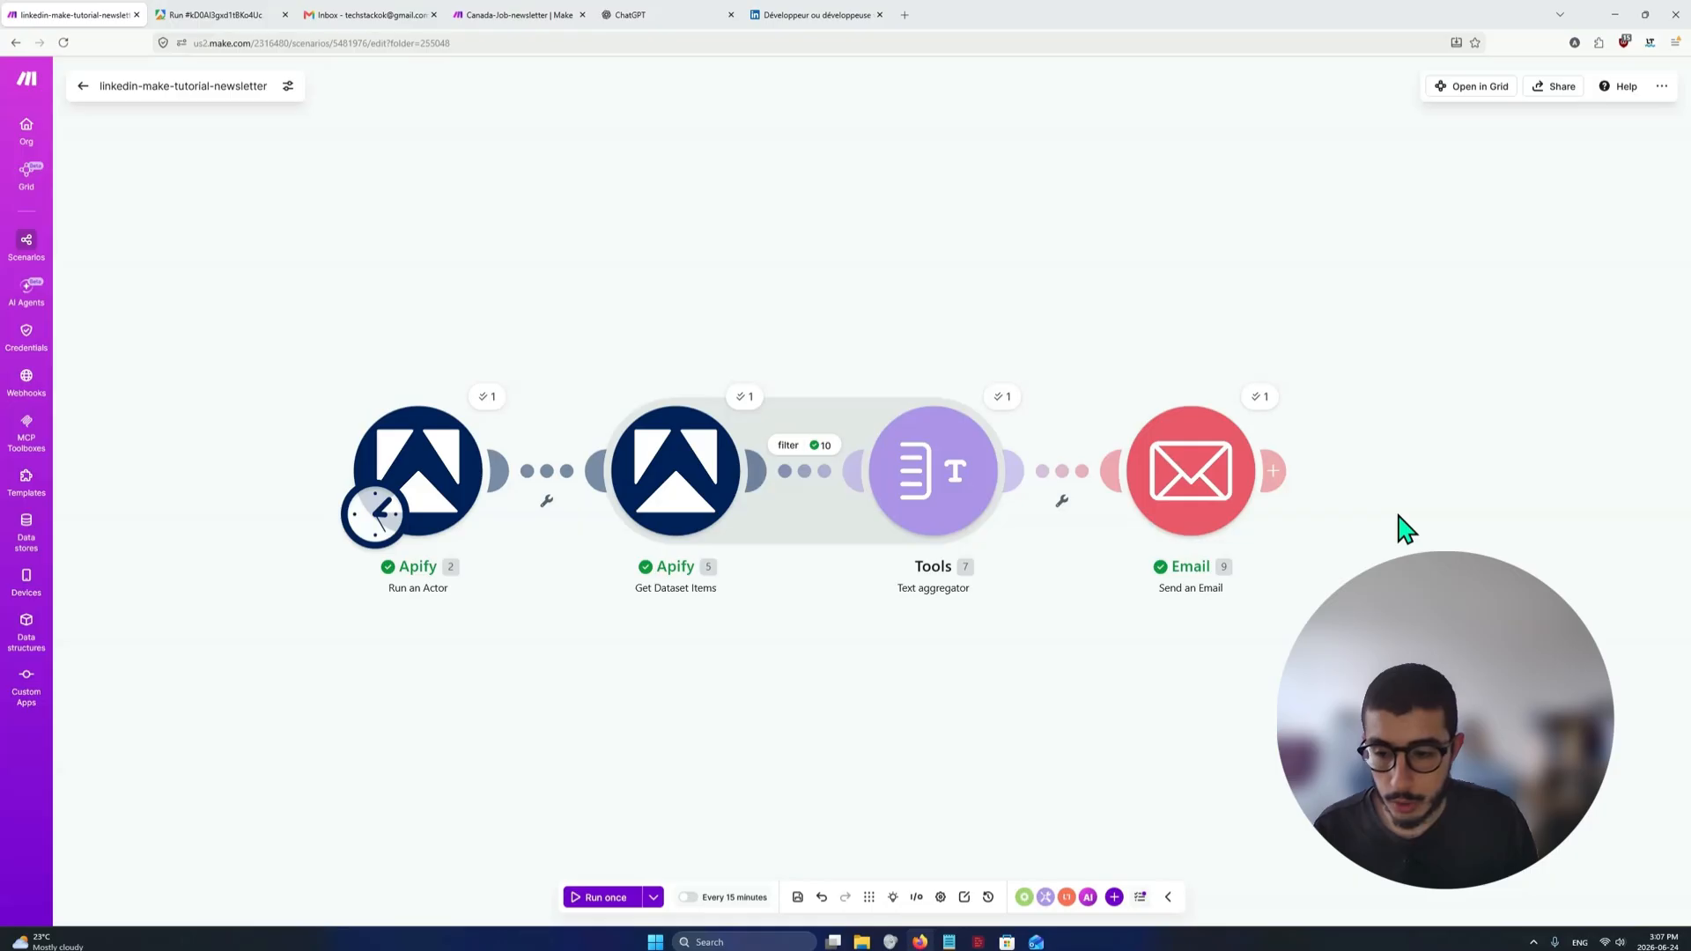
Delete the Email module from the end of the scenario
{"action": "left_click_drag", "start_coordinate": [1320, 768], "coordinate": [1152, 758]}
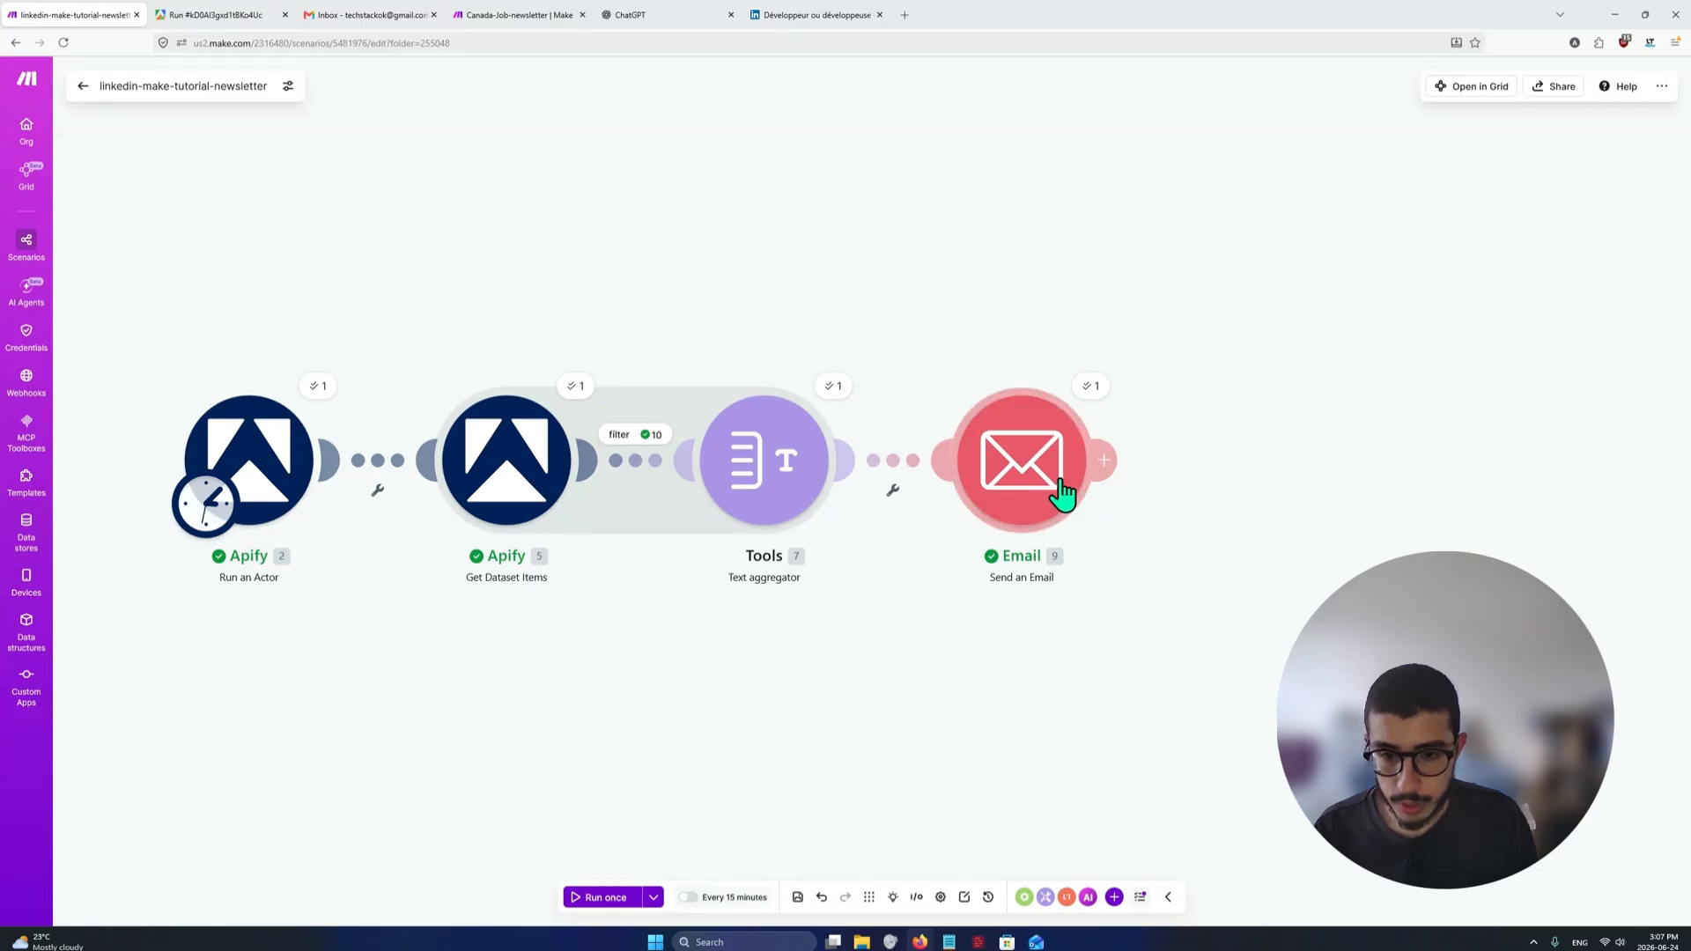
{"action": "right_click", "coordinate": [1030, 464]}
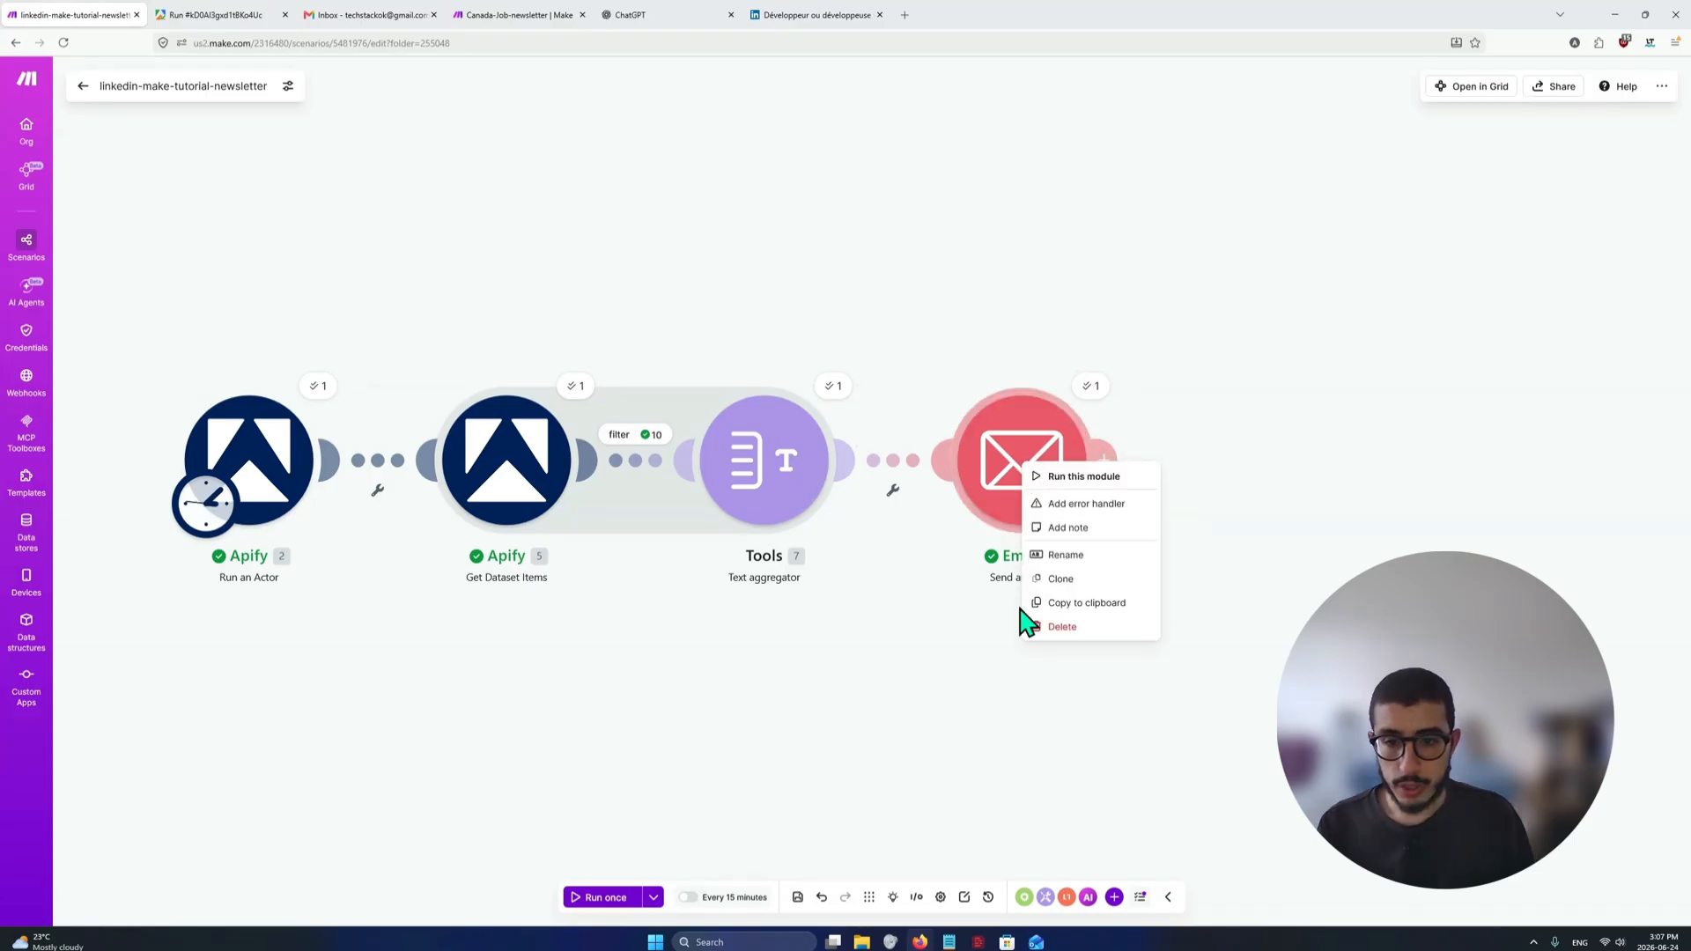
{"action": "left_click", "coordinate": [1064, 629]}
Add Gmail's Send an email module after the Text aggregator
{"action": "mouse_move", "coordinate": [804, 442]}
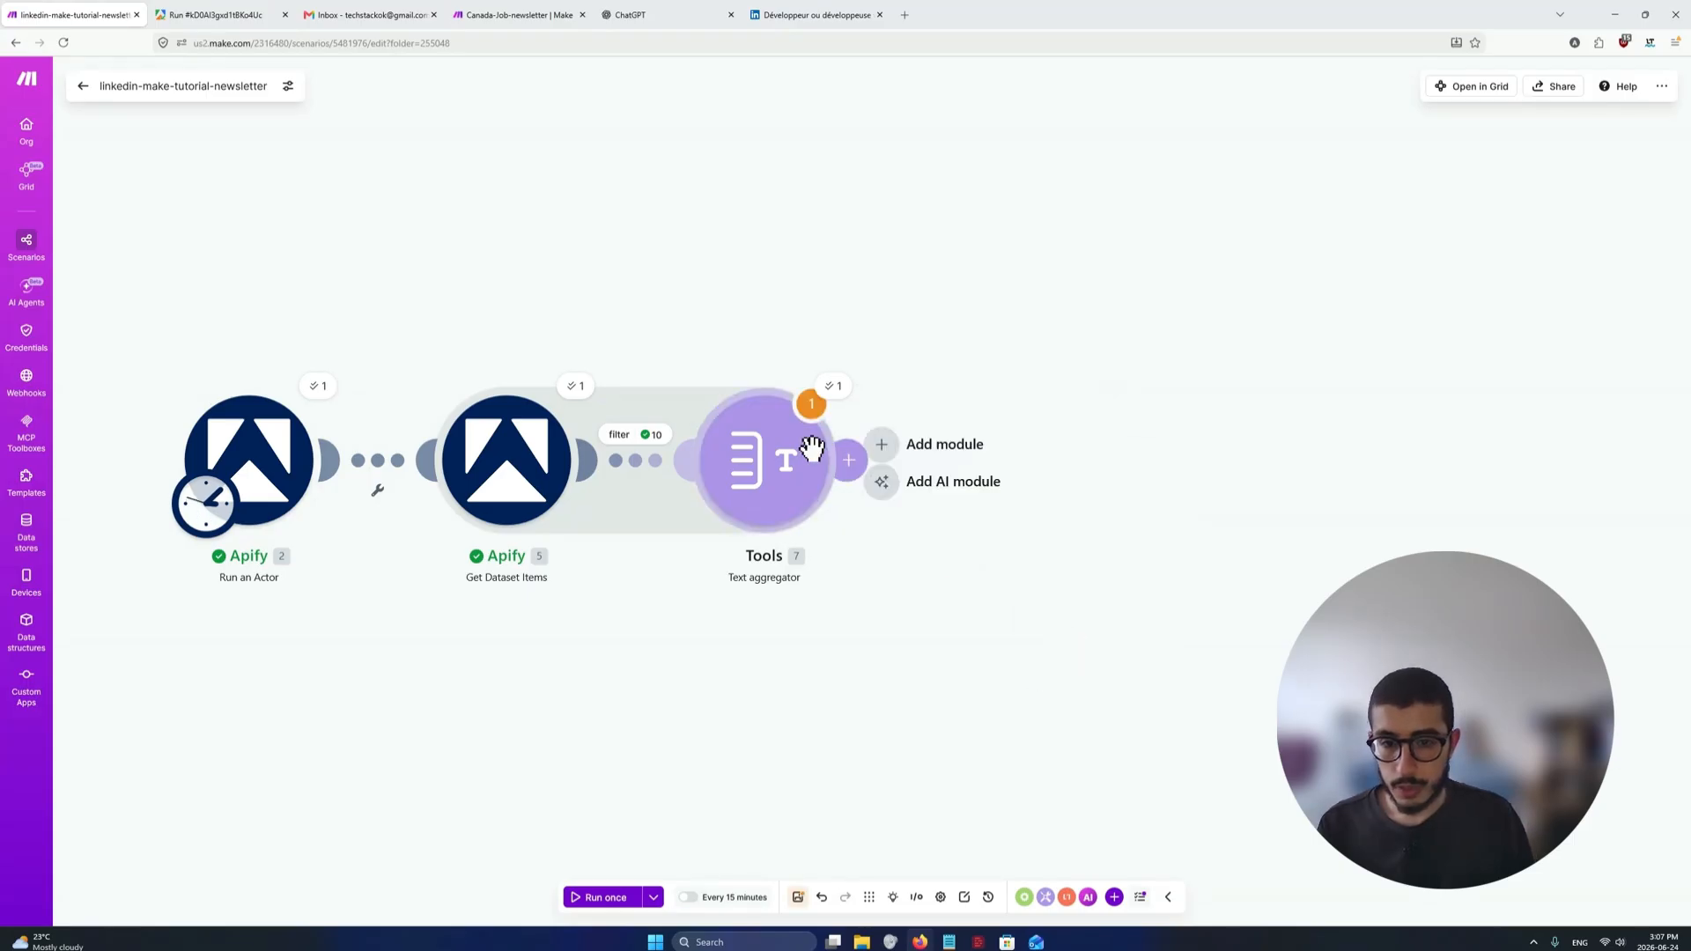
{"action": "left_click", "coordinate": [913, 450]}
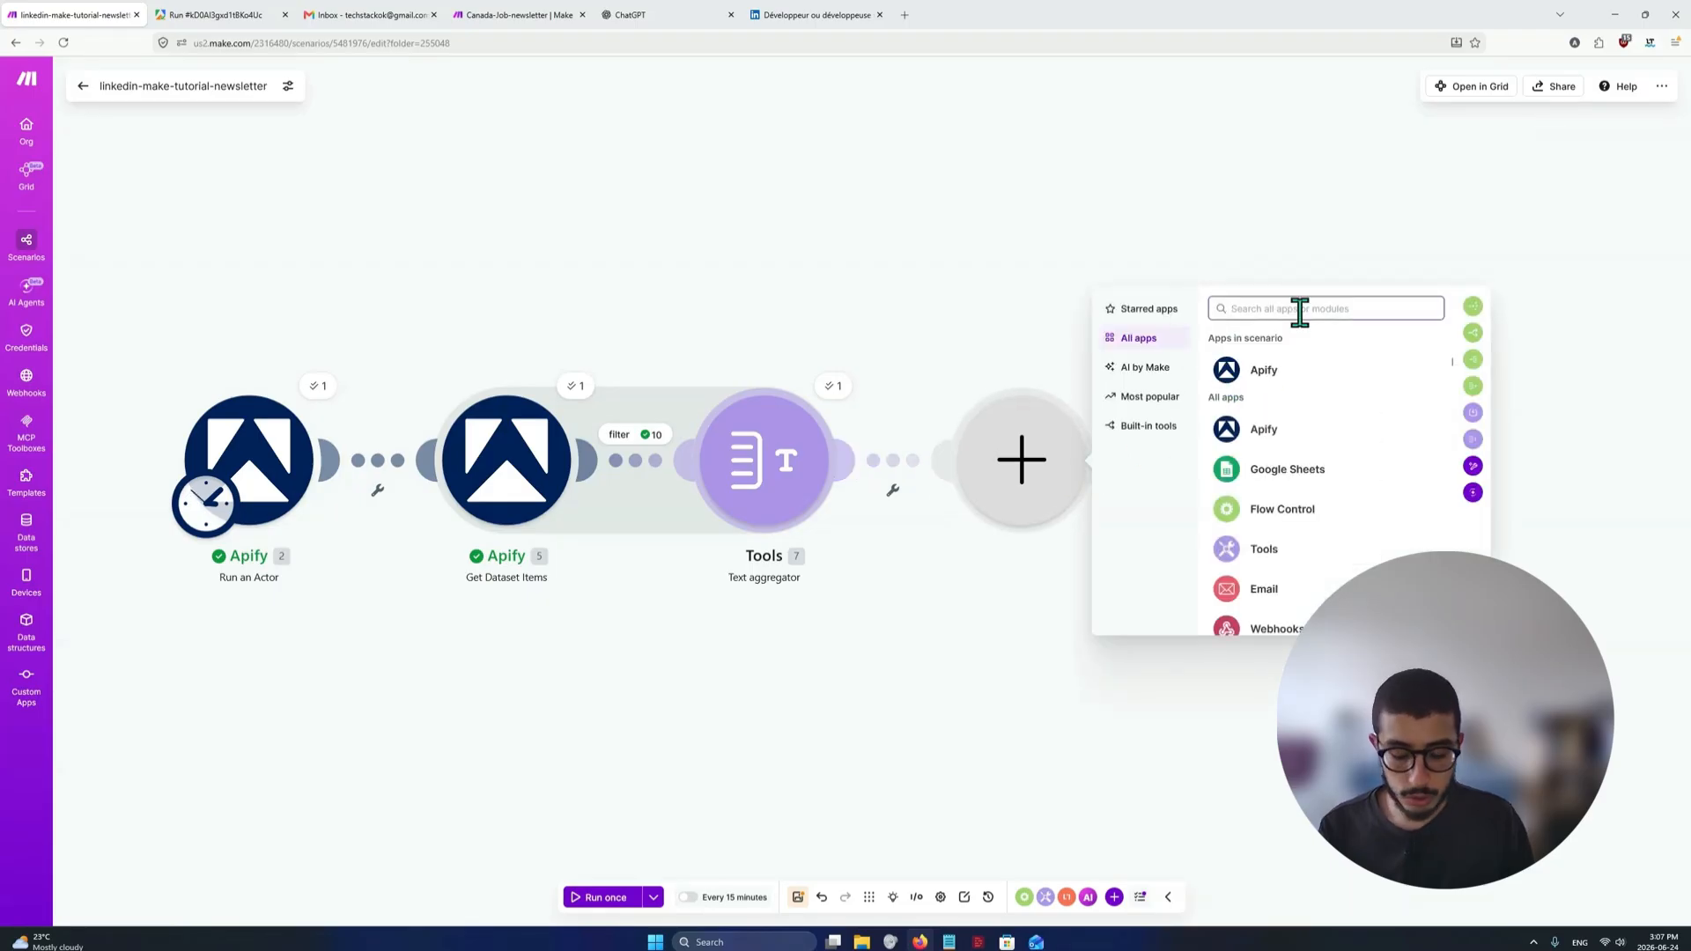
{"action": "type", "text": "gmail"}
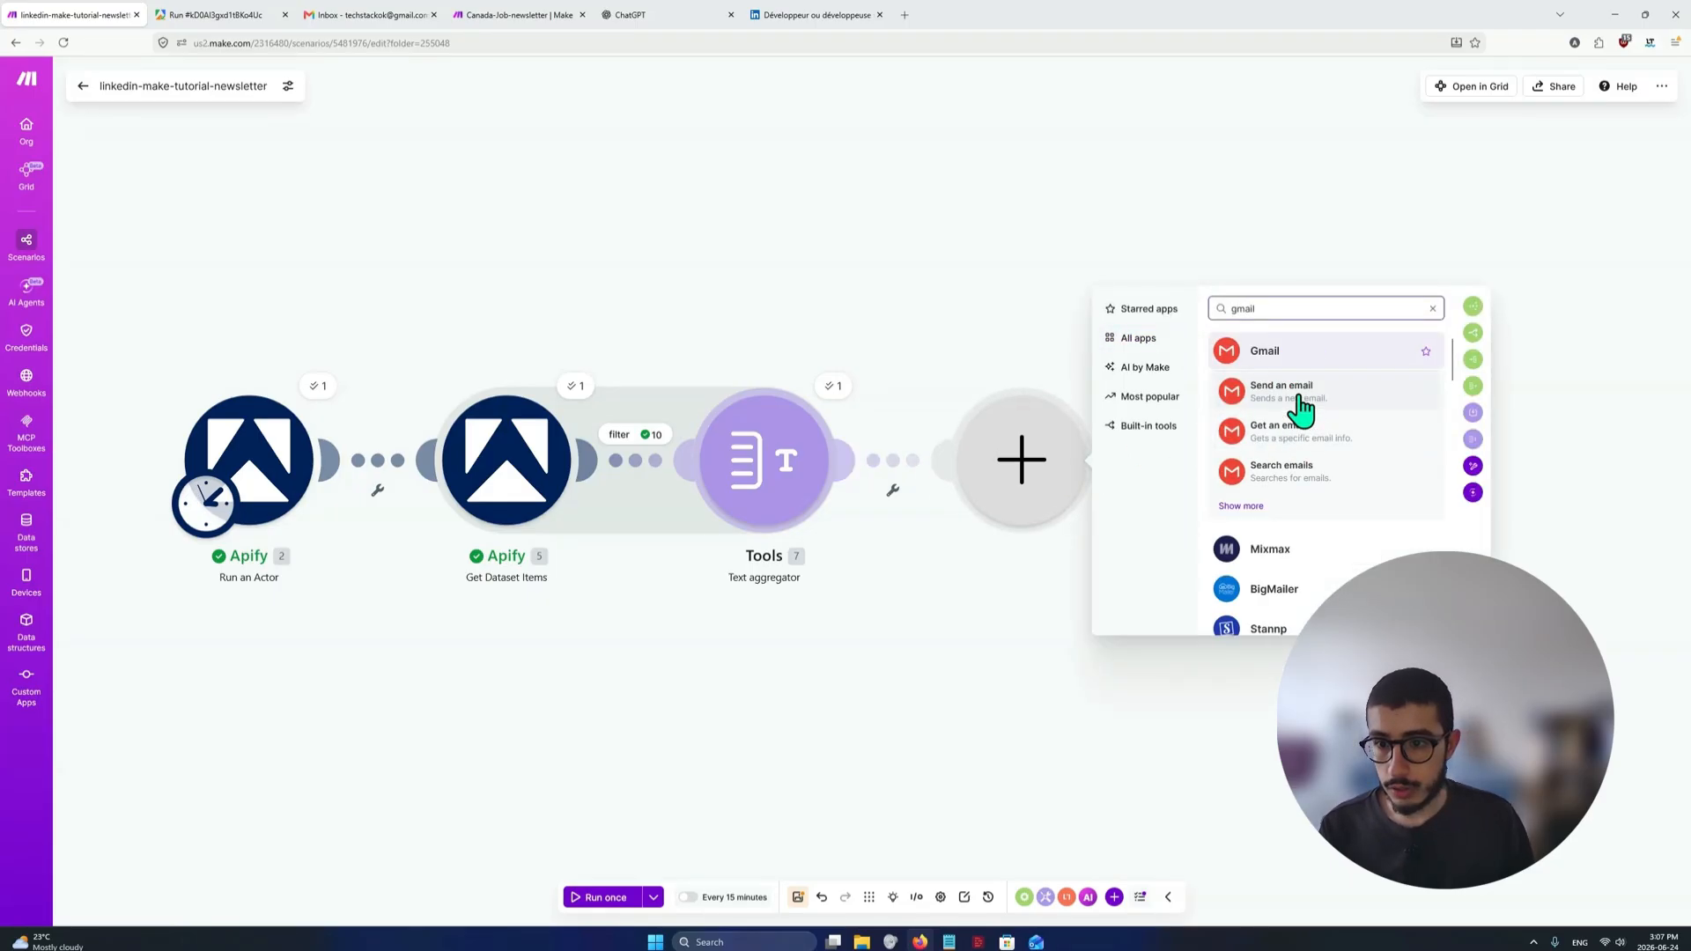
{"action": "left_click", "coordinate": [1245, 511]}
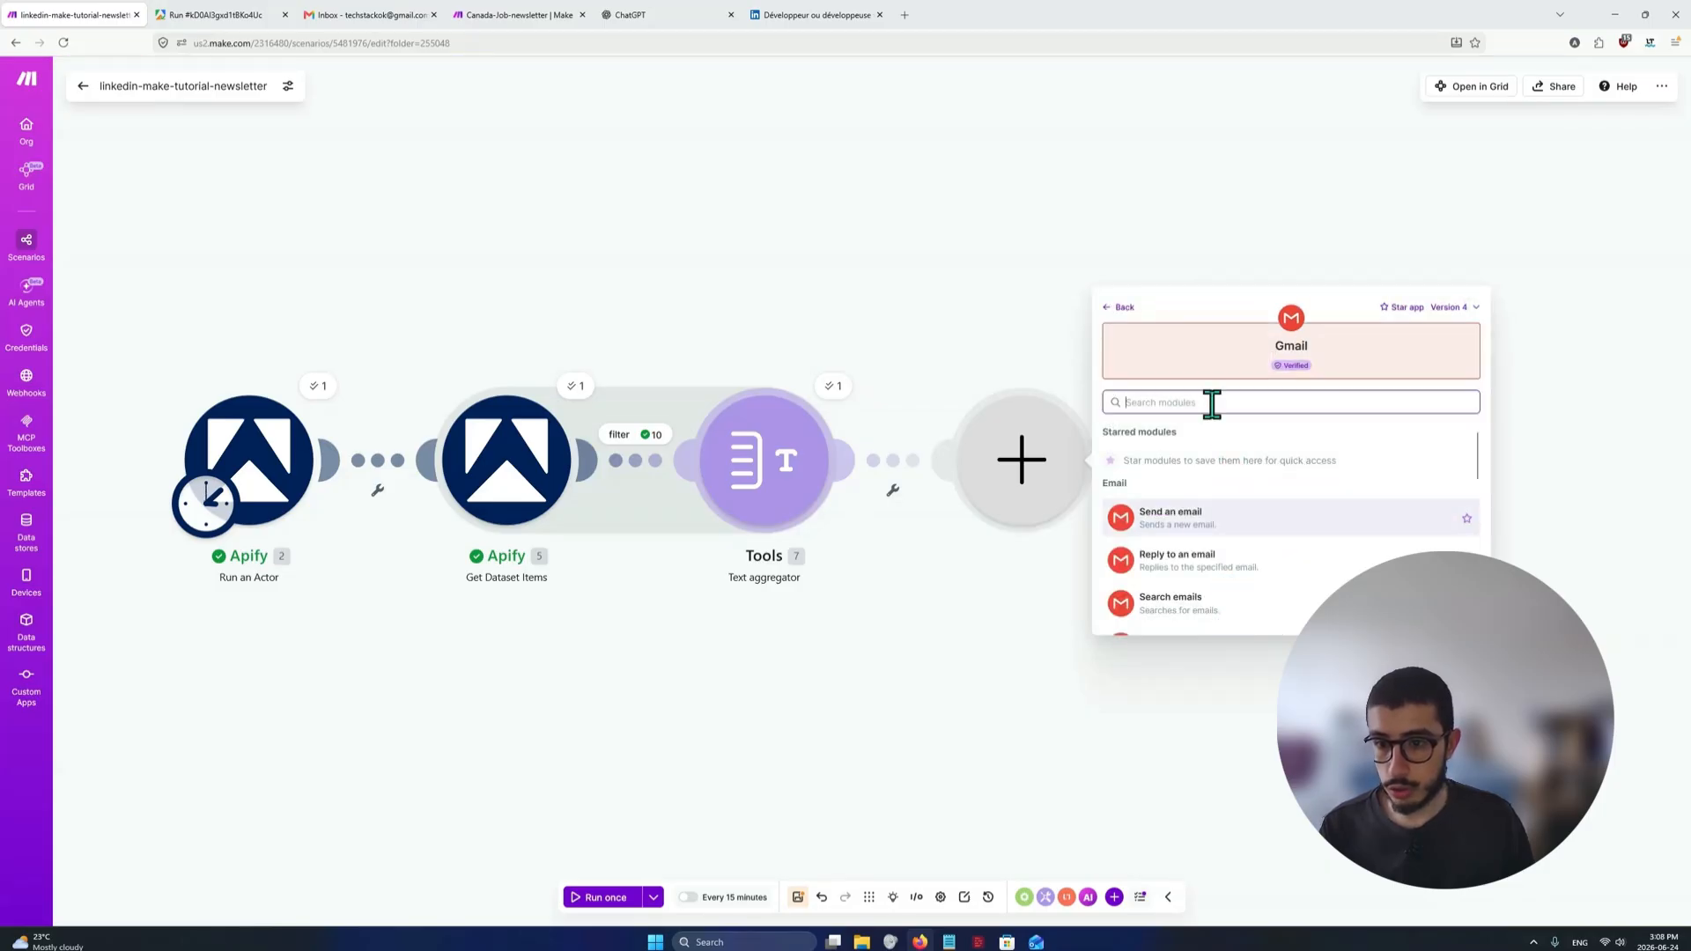
{"action": "type", "text": "send"}
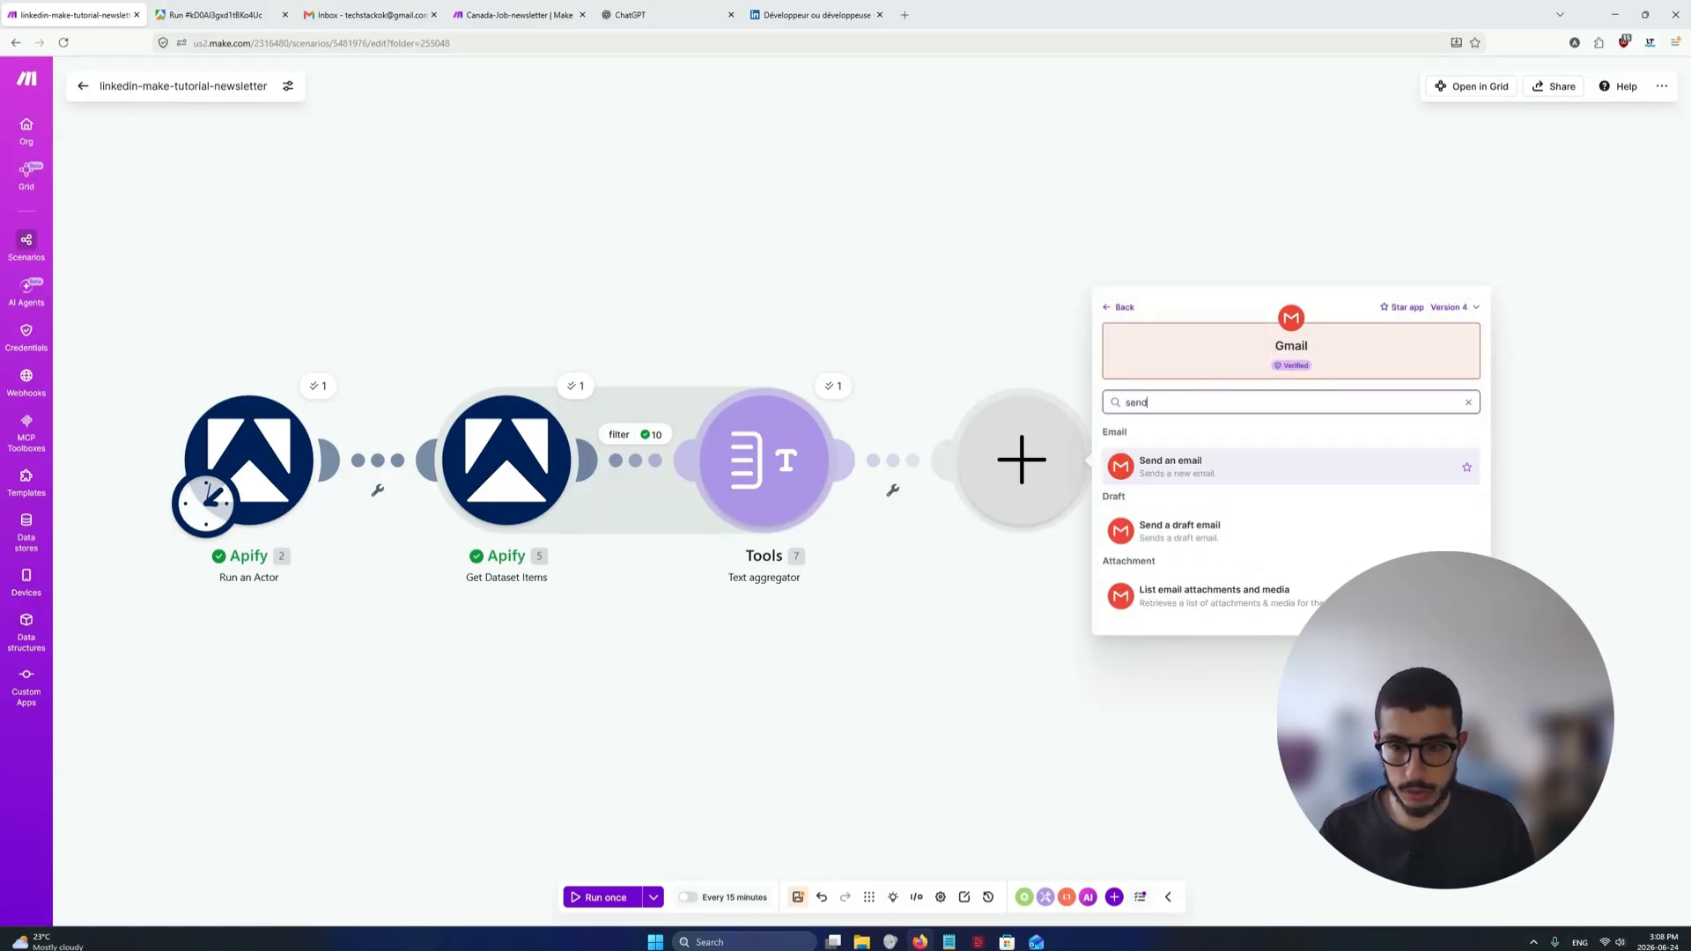
{"action": "left_click", "coordinate": [1208, 467]}
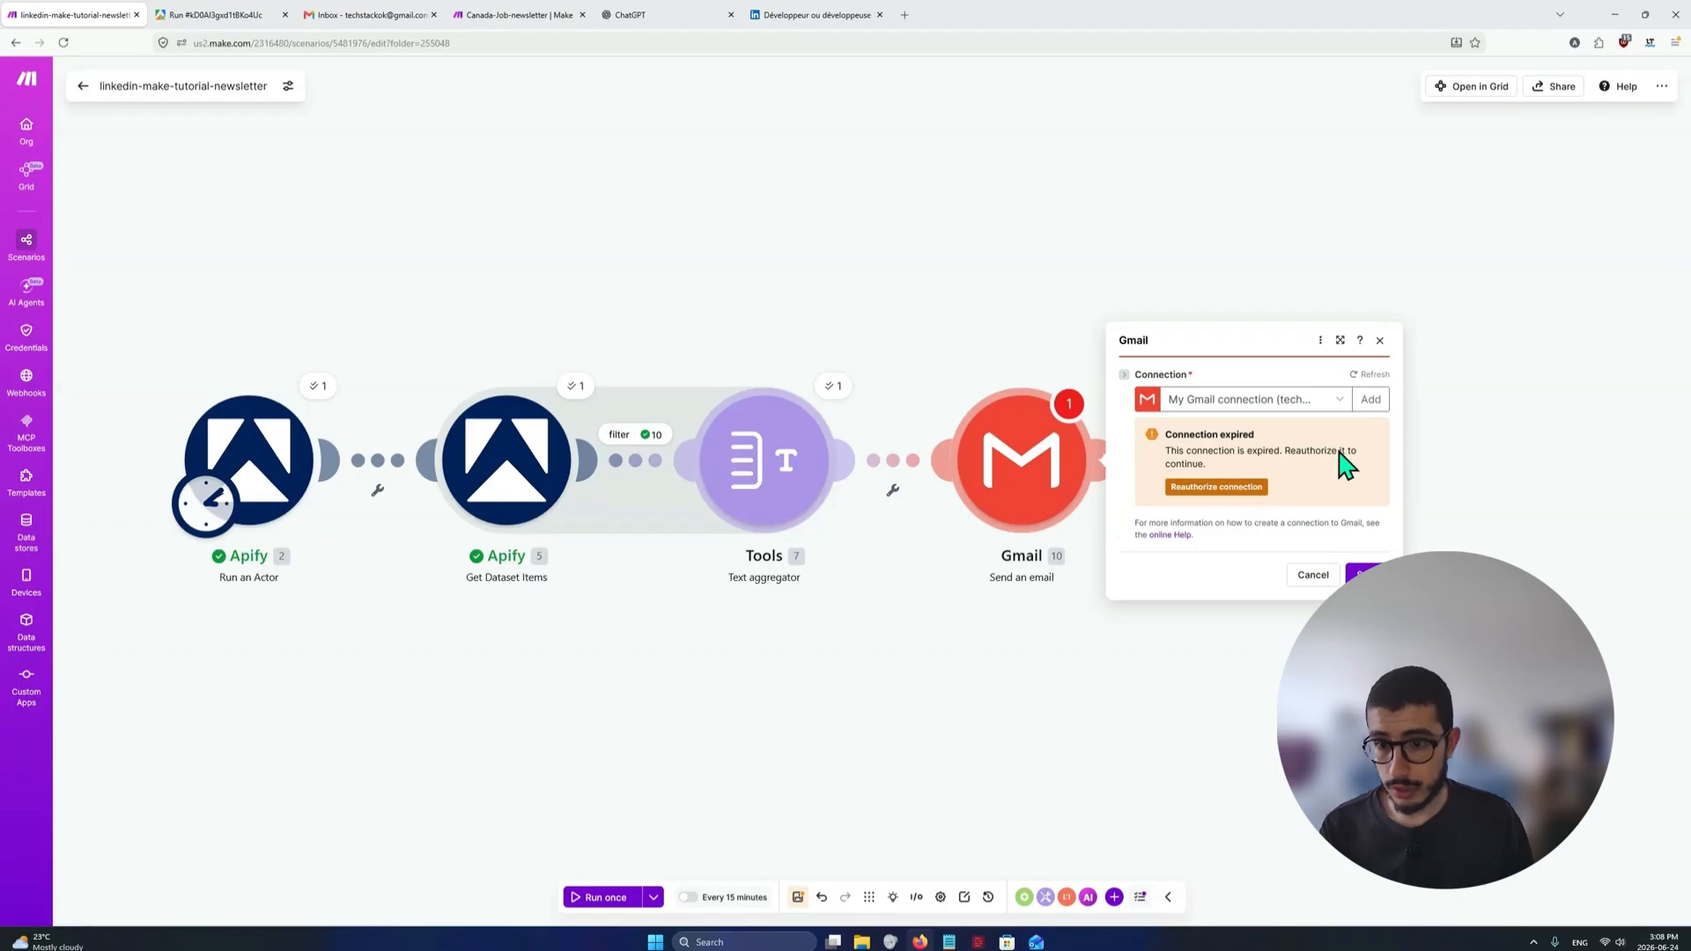
Create a new Gmail connection named tutorial for the Send an email module and start its Google sign-in
{"action": "left_click", "coordinate": [1370, 399]}
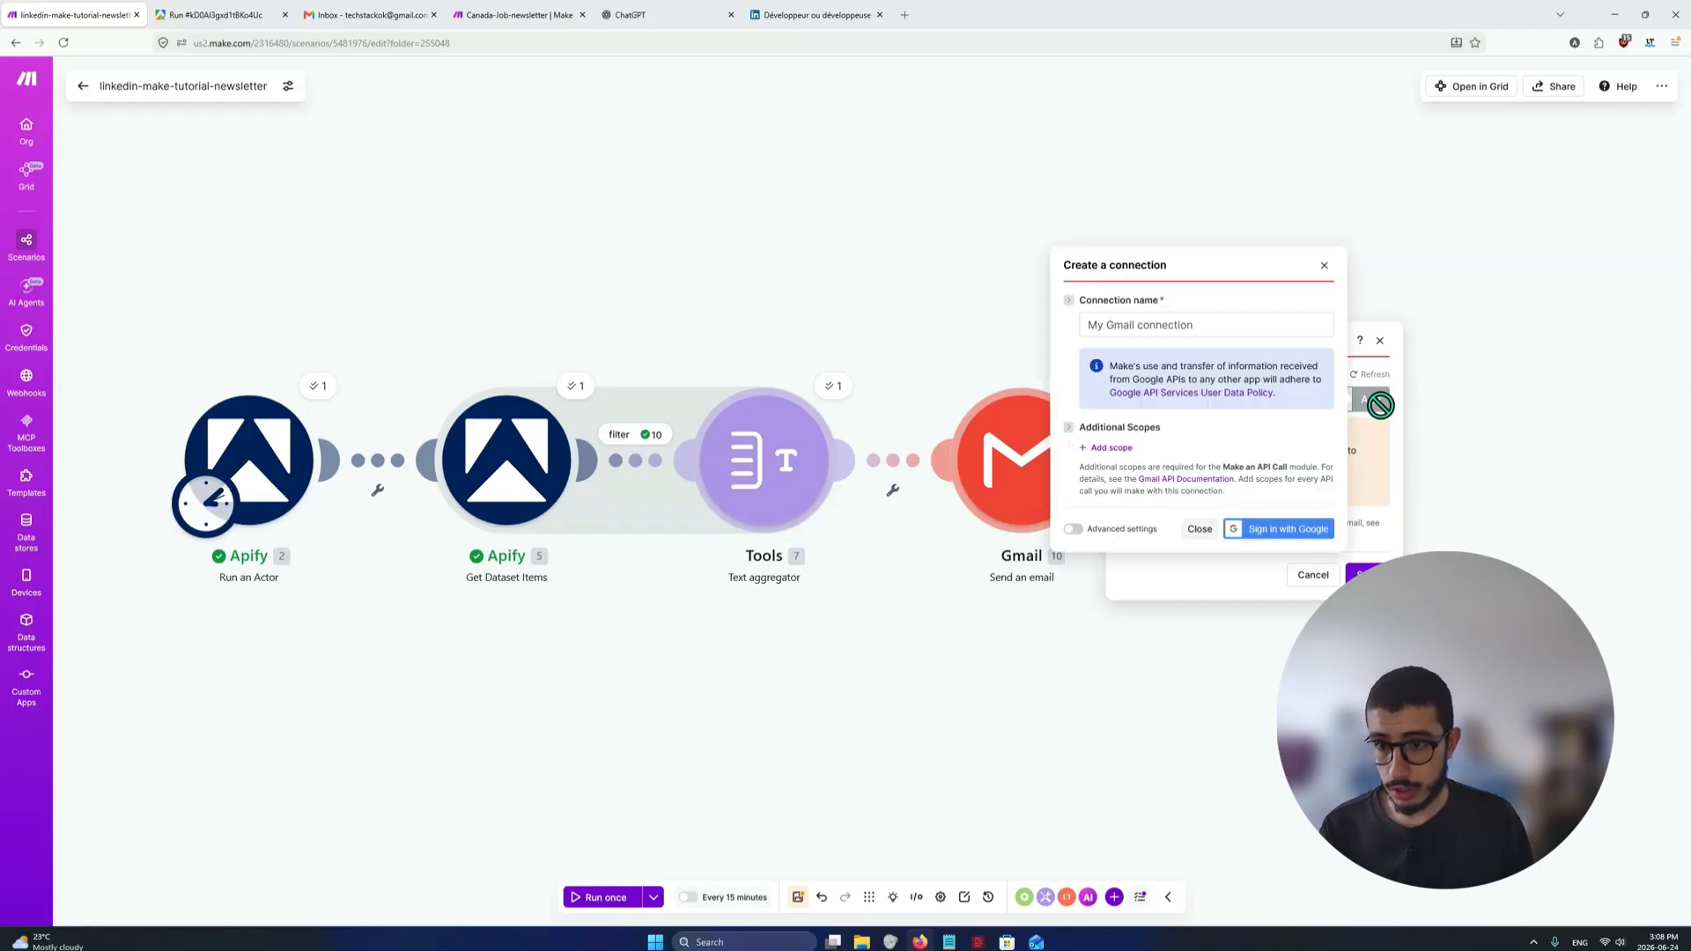
{"action": "triple_click", "coordinate": [1200, 326]}
{"action": "type", "text": "tutorial"}
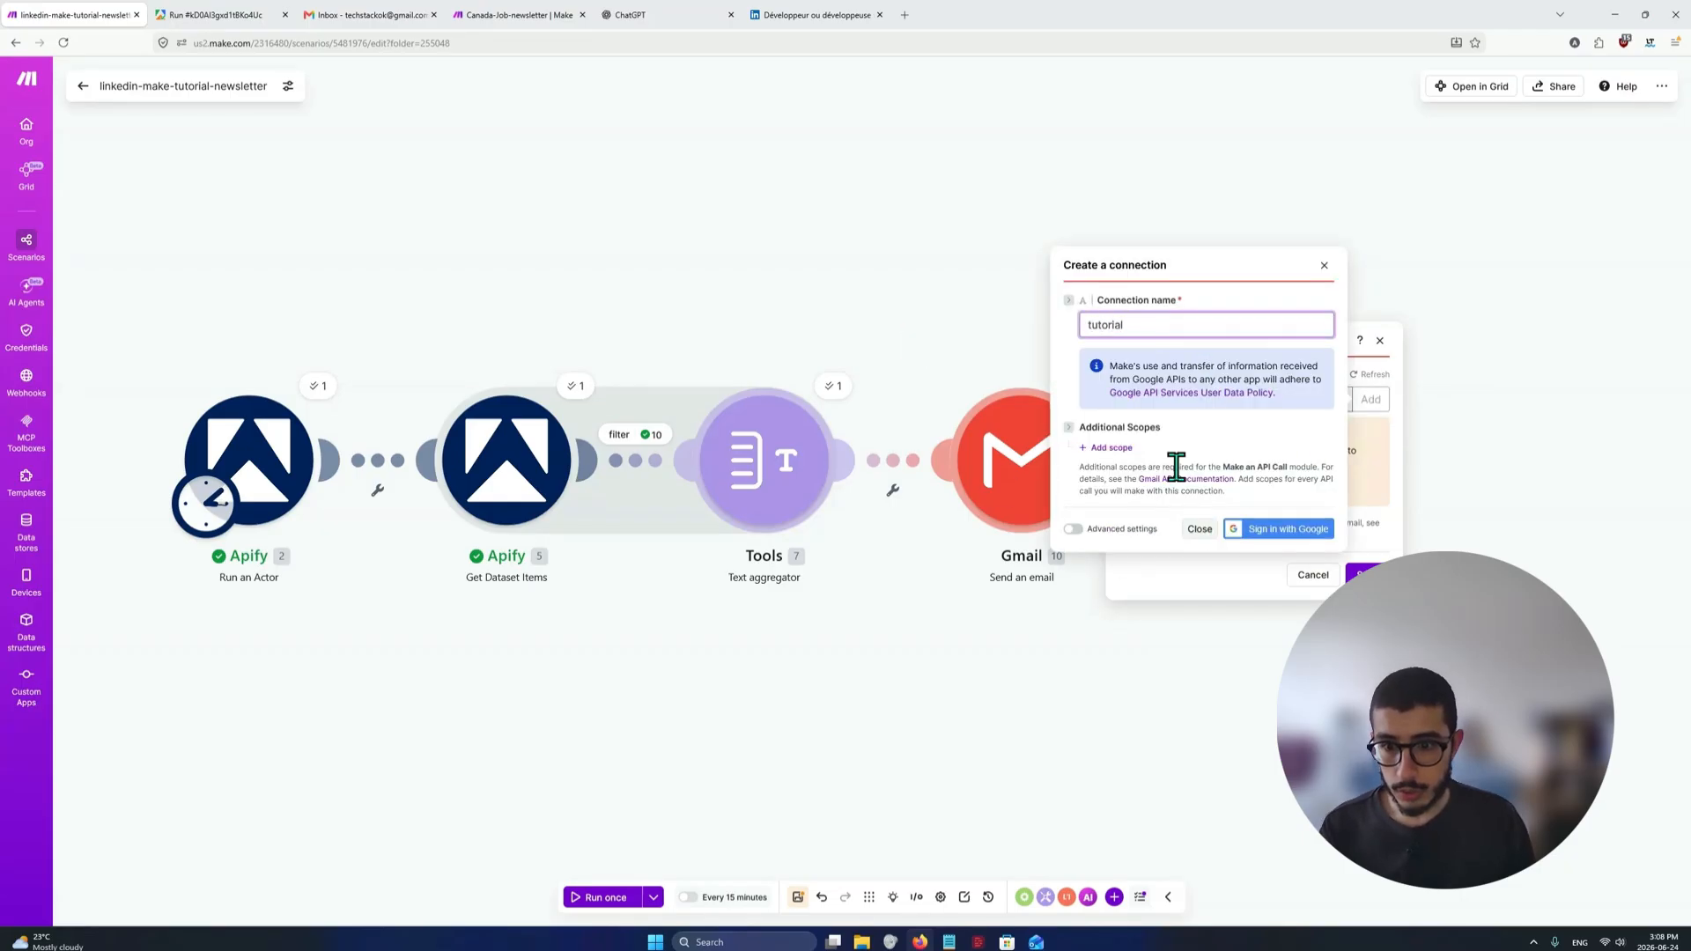
{"action": "left_click", "coordinate": [1278, 532]}
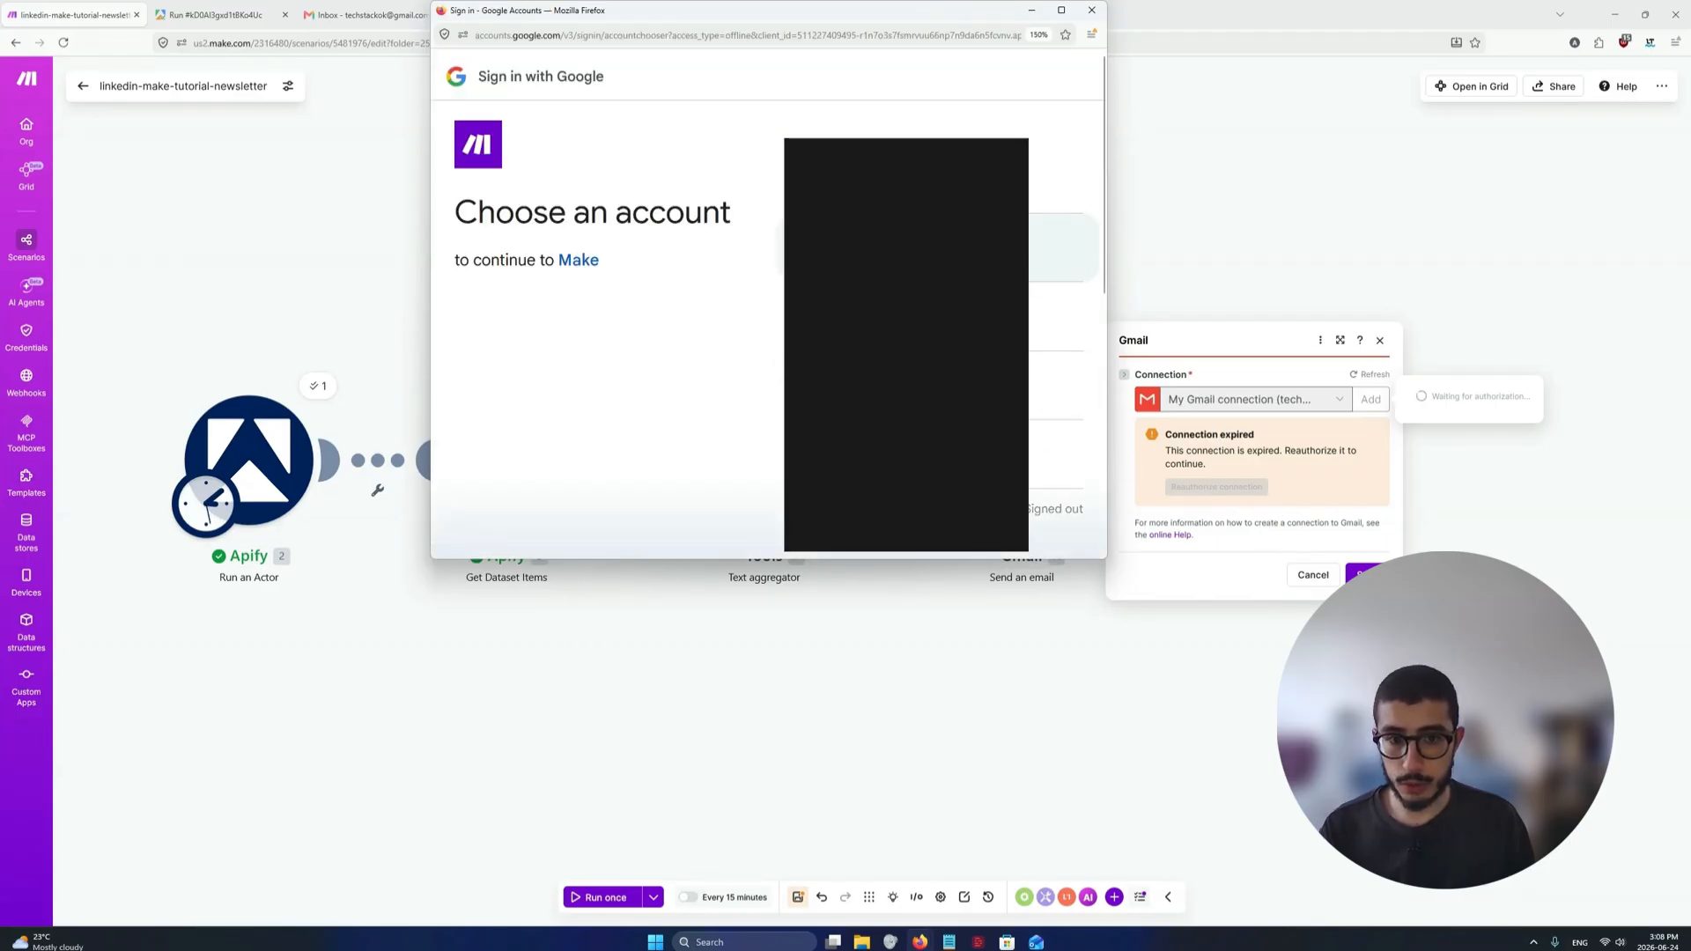
Authorize Make with the Google account, granting access to view email messages and settings and to send email on your behalf
{"action": "left_click", "coordinate": [906, 247]}
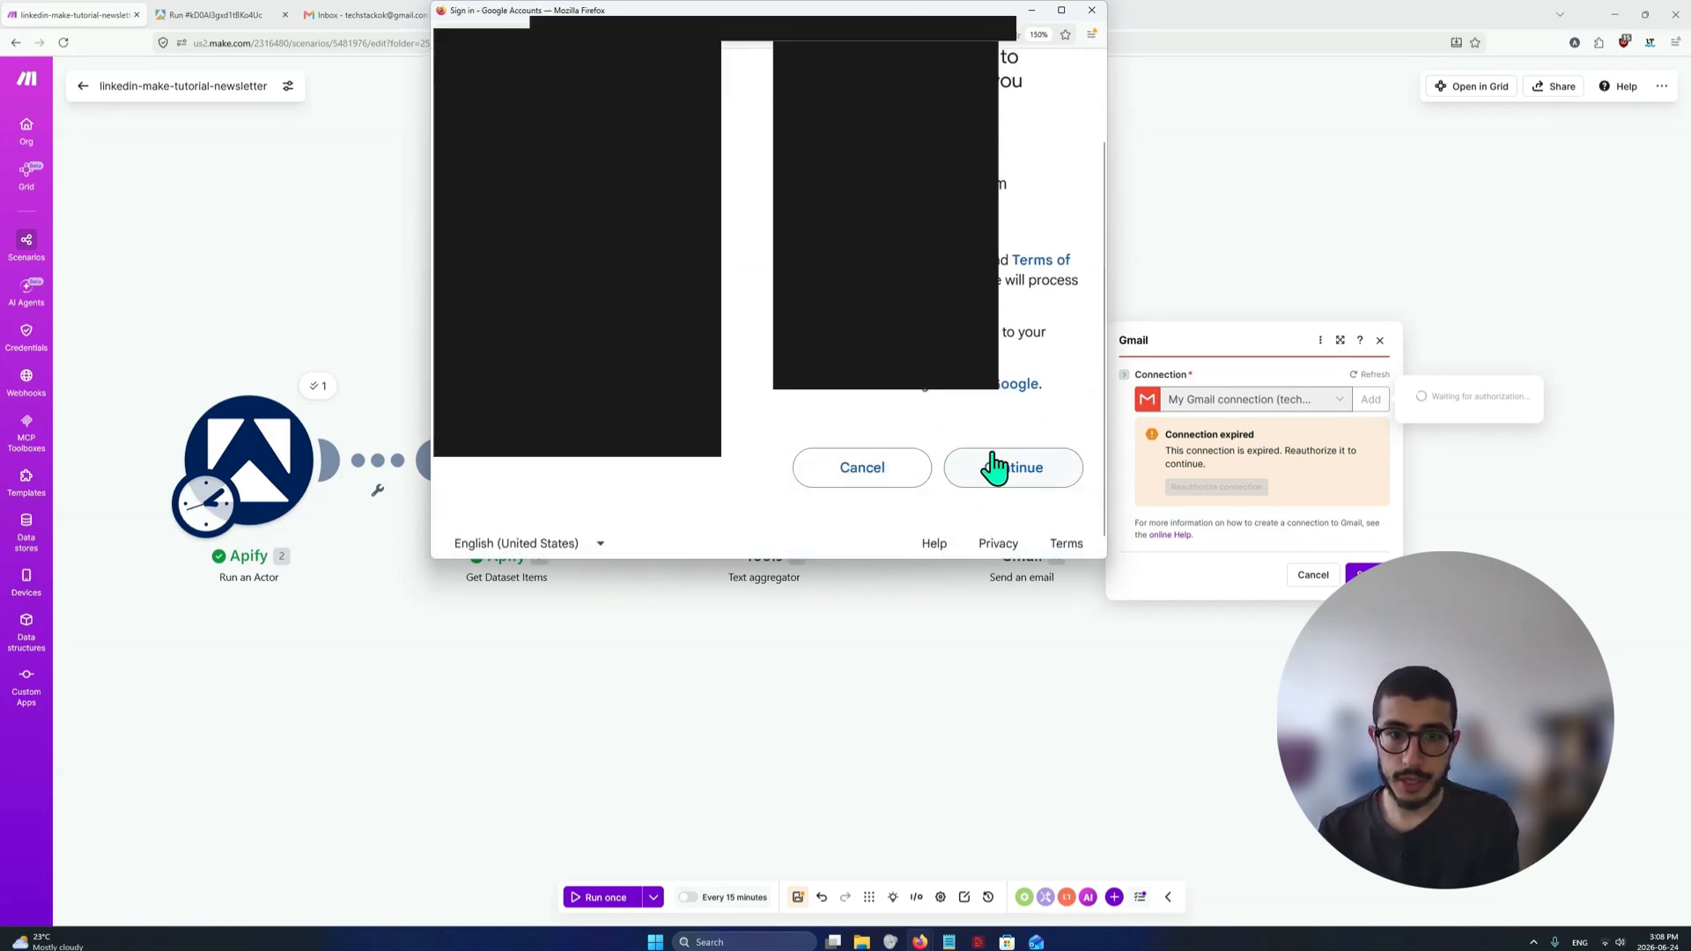
{"action": "left_click", "coordinate": [1002, 467]}
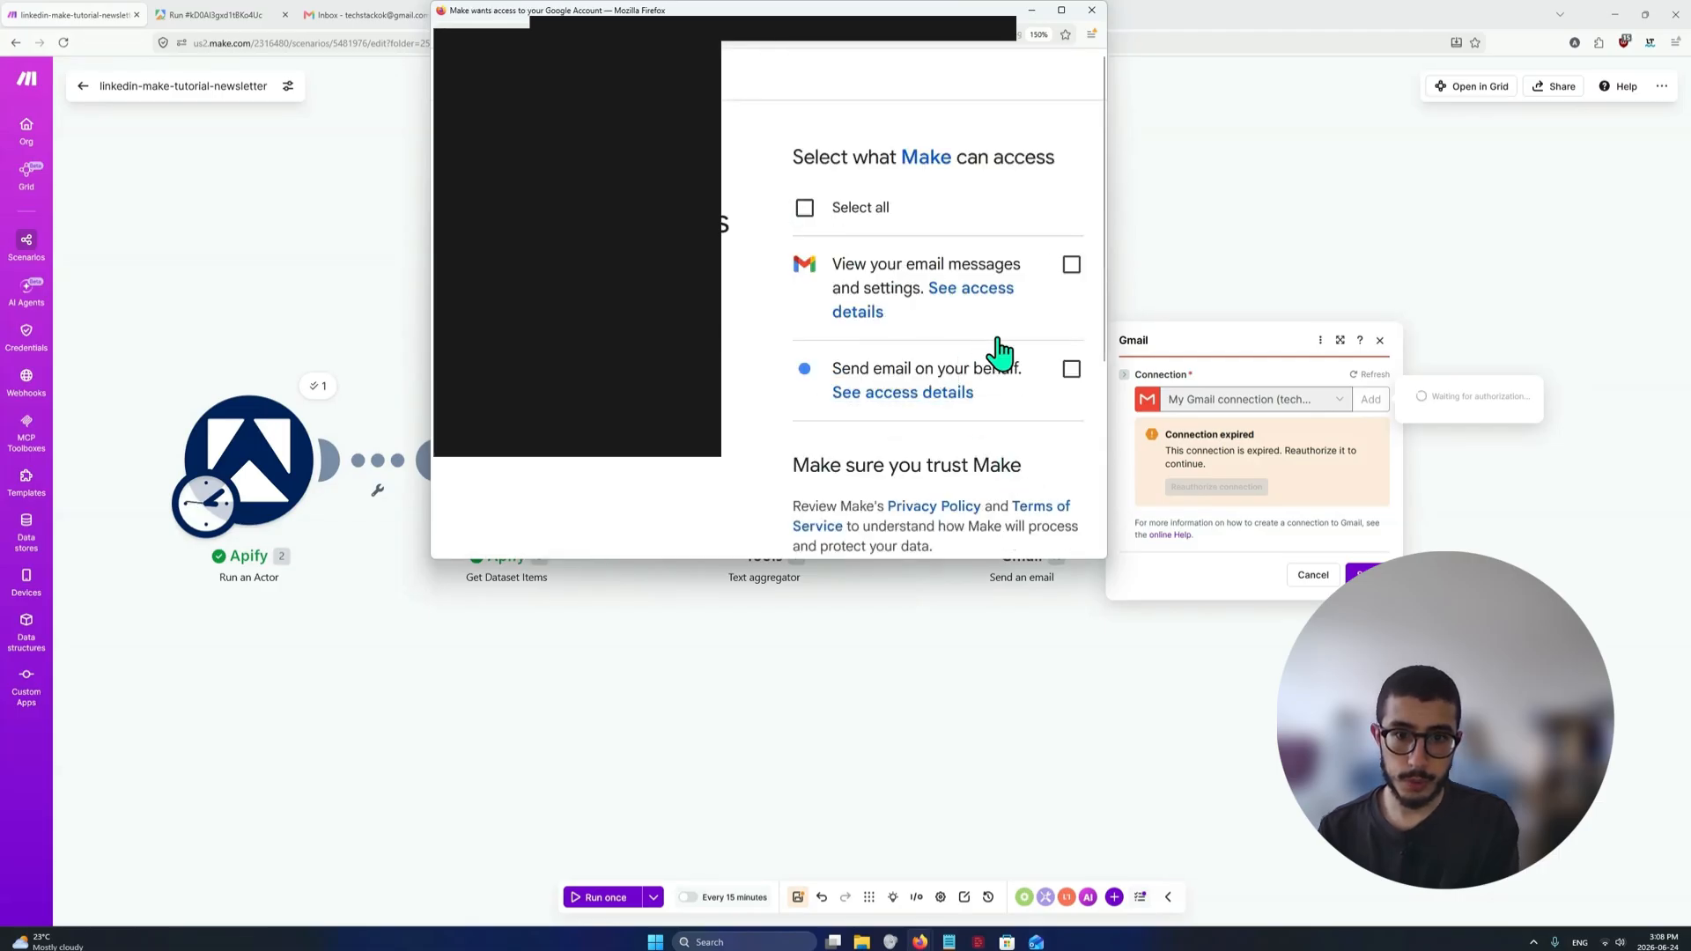
{"action": "left_click", "coordinate": [1071, 371]}
{"action": "left_click", "coordinate": [1072, 265]}
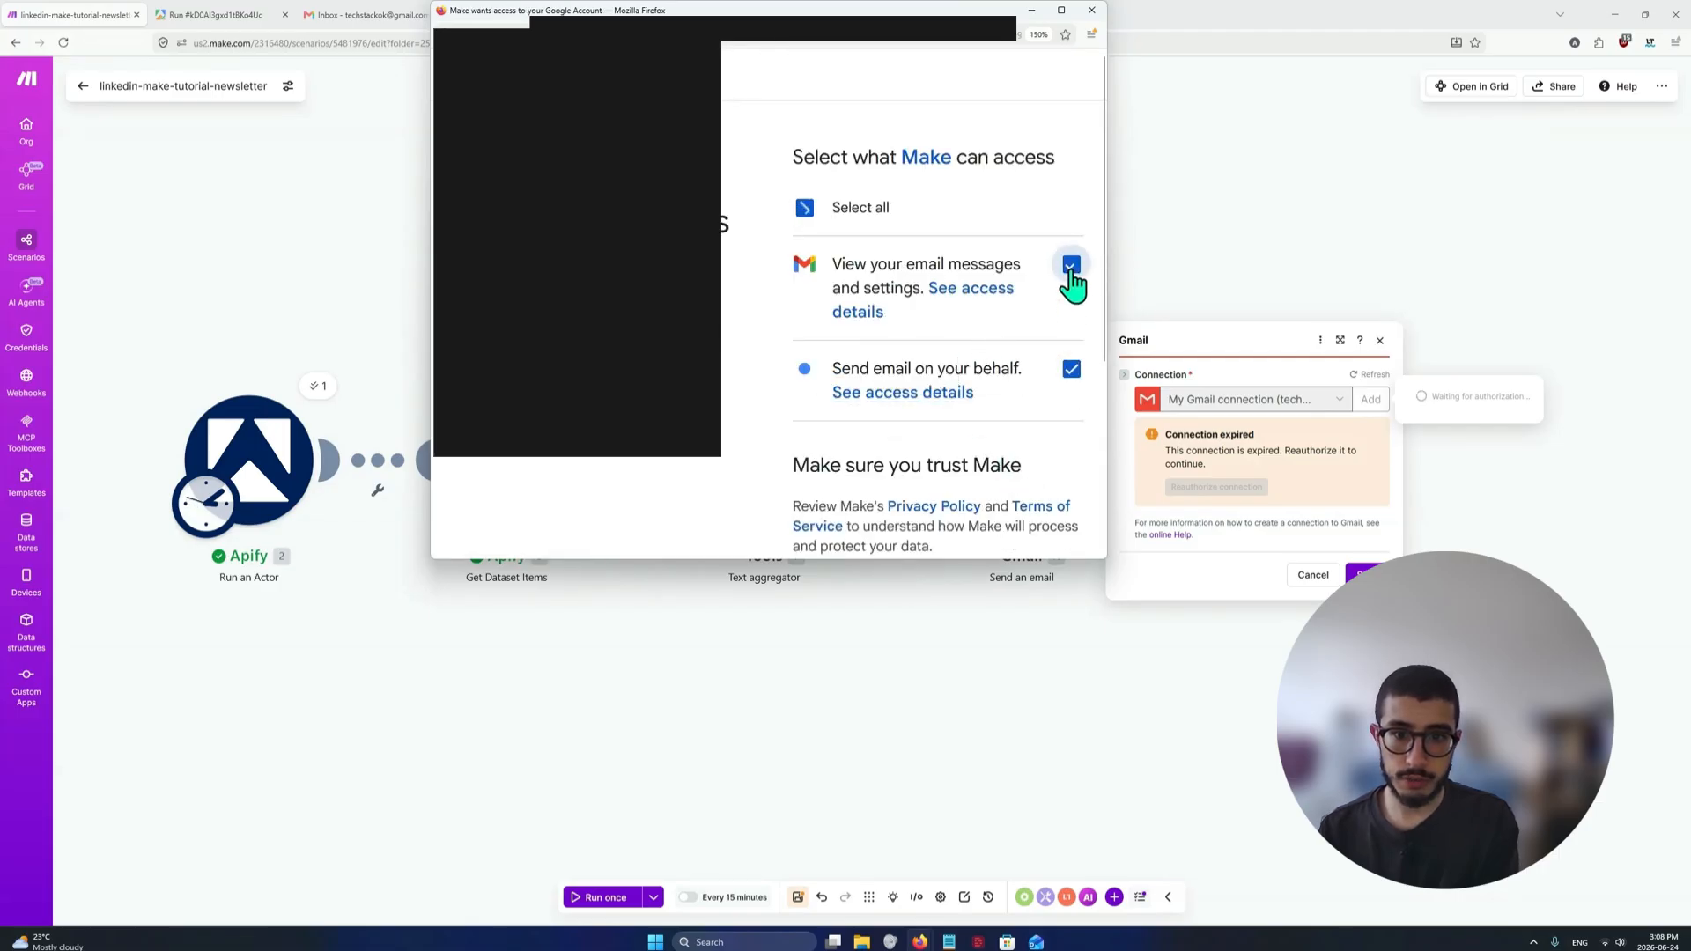
{"action": "scroll", "coordinate": [999, 370], "scroll_direction": "down", "scroll_amount": 3}
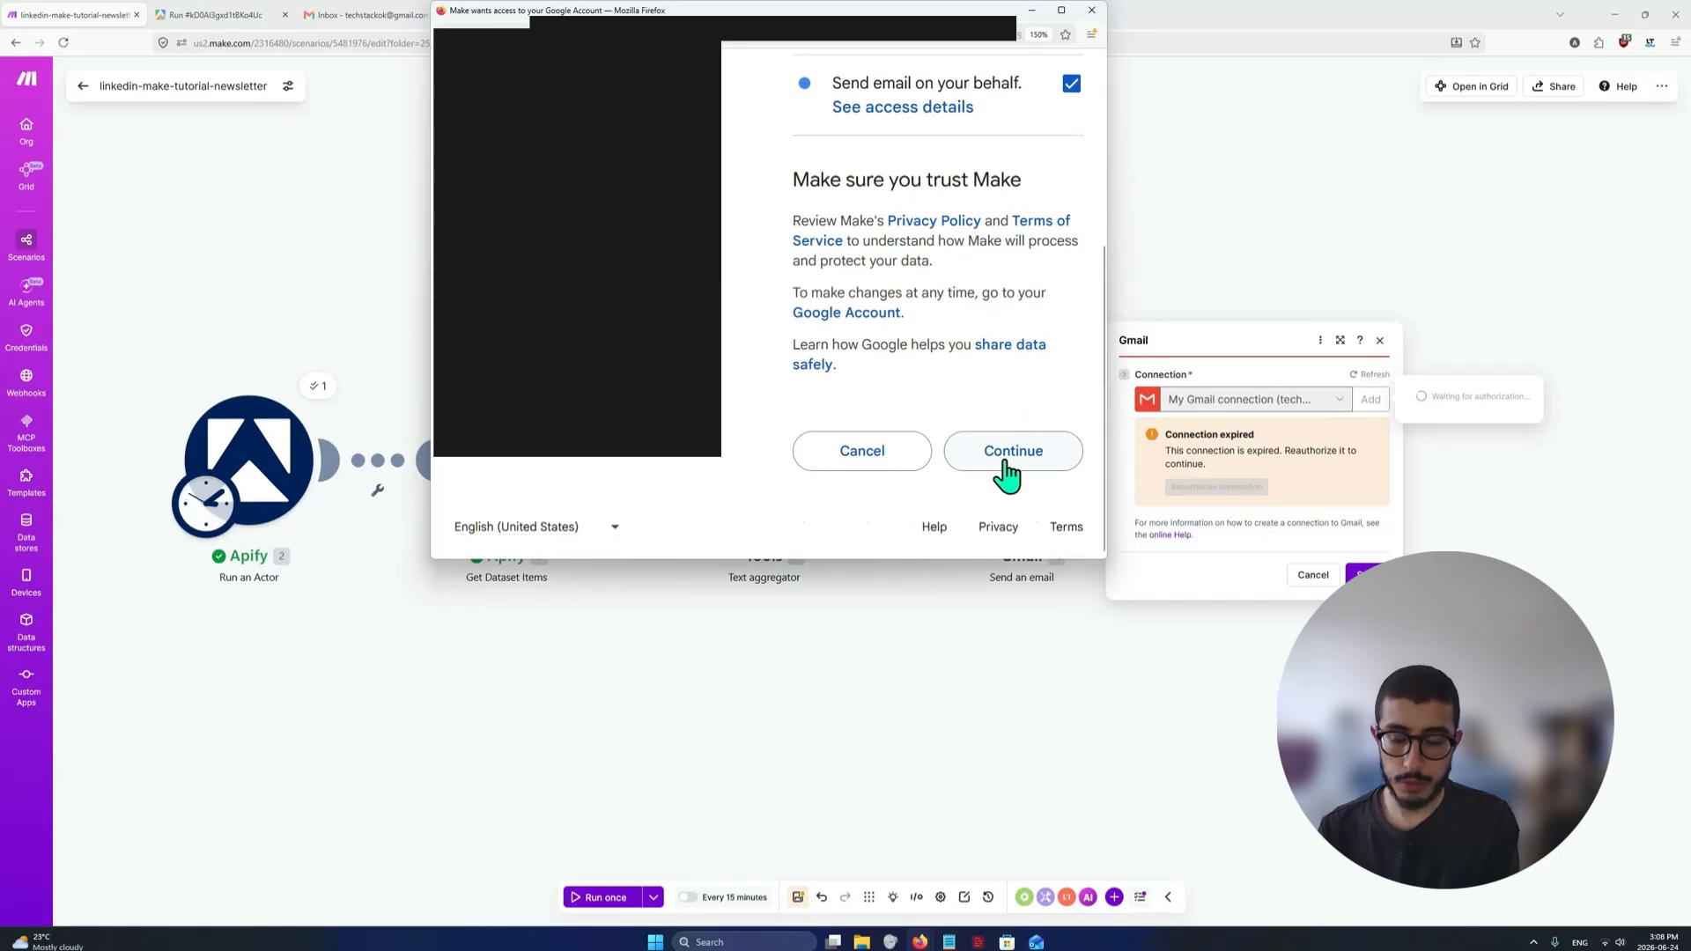
{"action": "left_click", "coordinate": [1012, 455]}
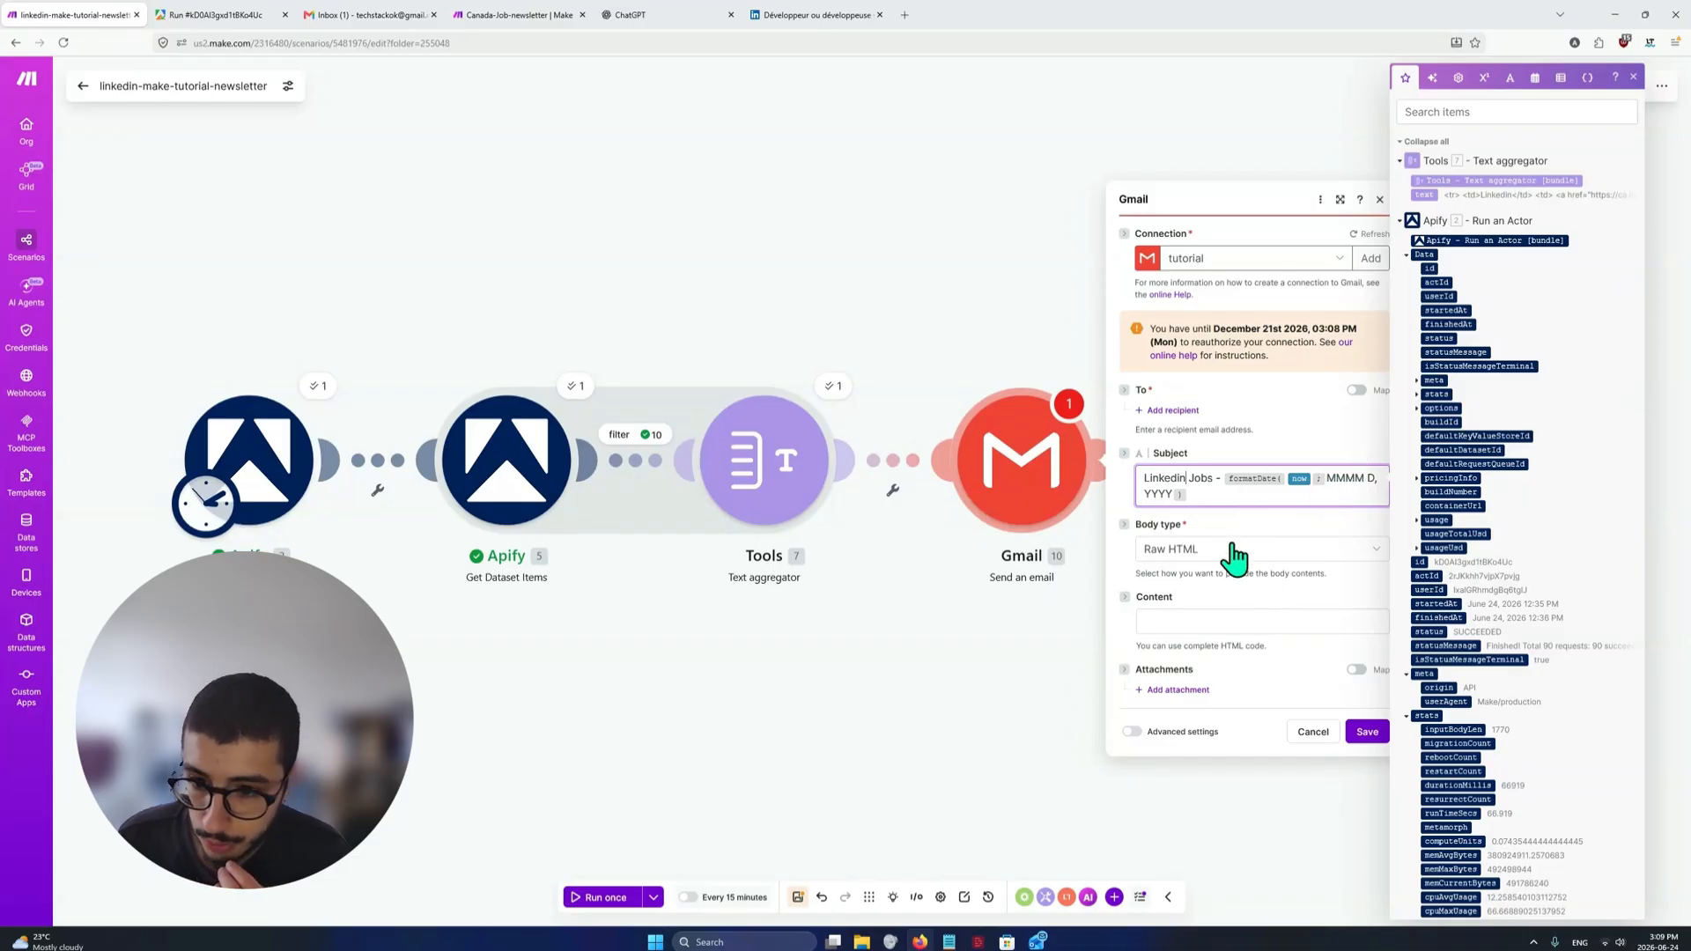
Keep Raw HTML as the email's body type and paste the HTML job table with the Text aggregator's text in its body as the content
{"action": "left_click", "coordinate": [1212, 556]}
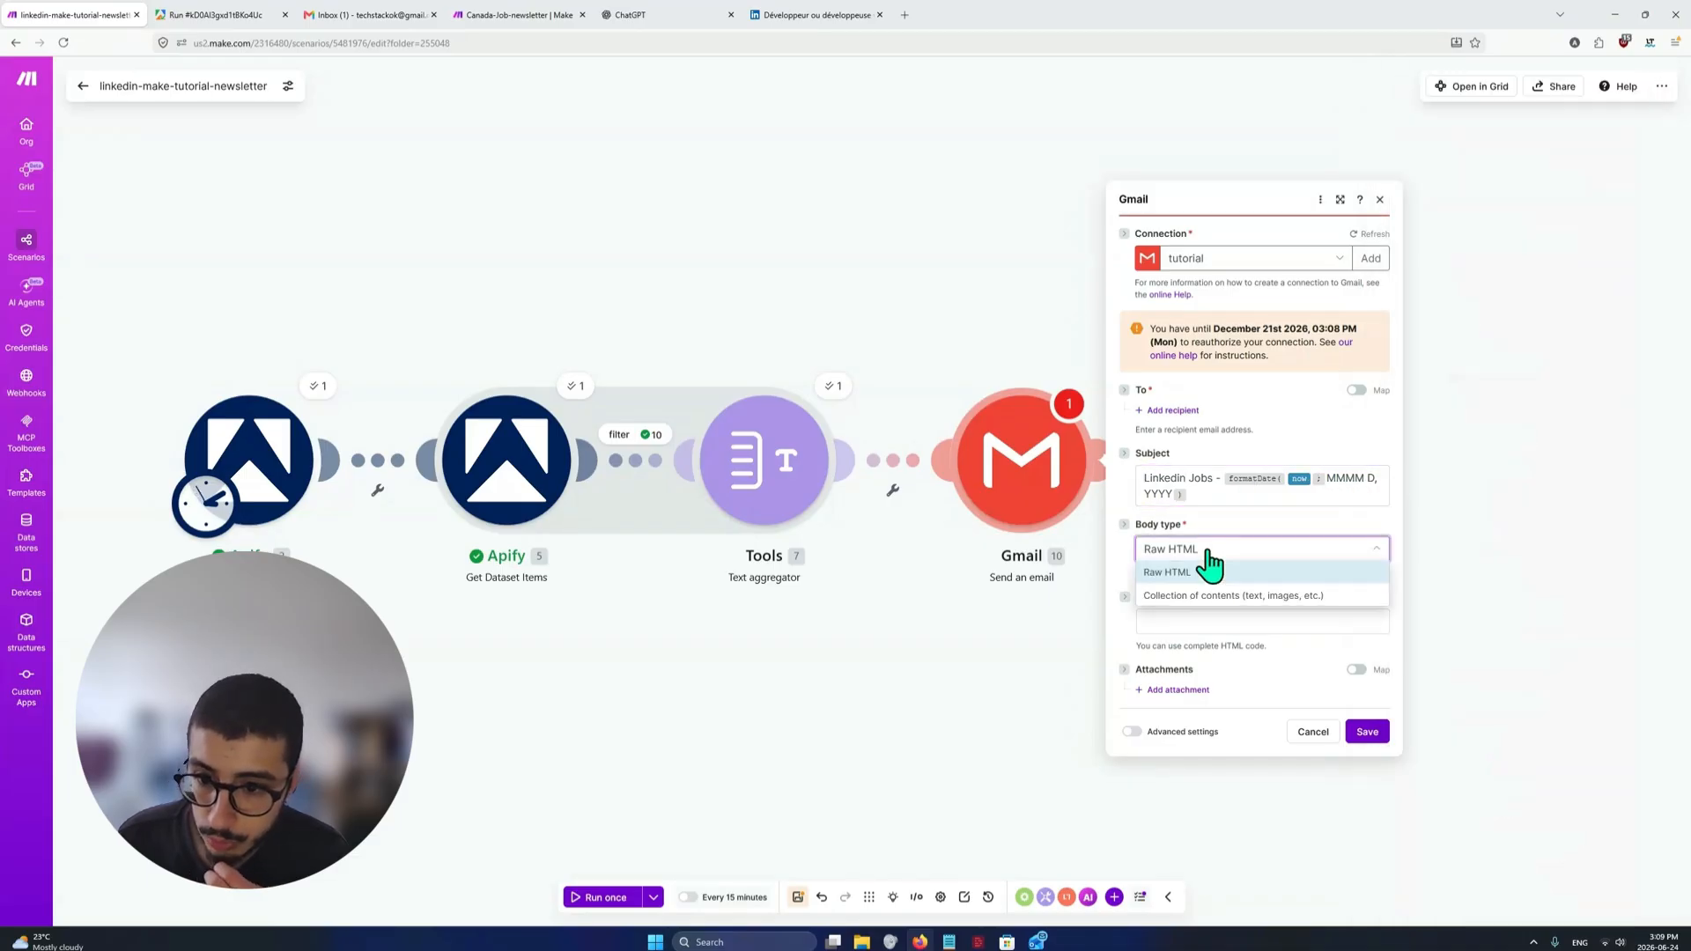
{"action": "left_click", "coordinate": [1208, 553]}
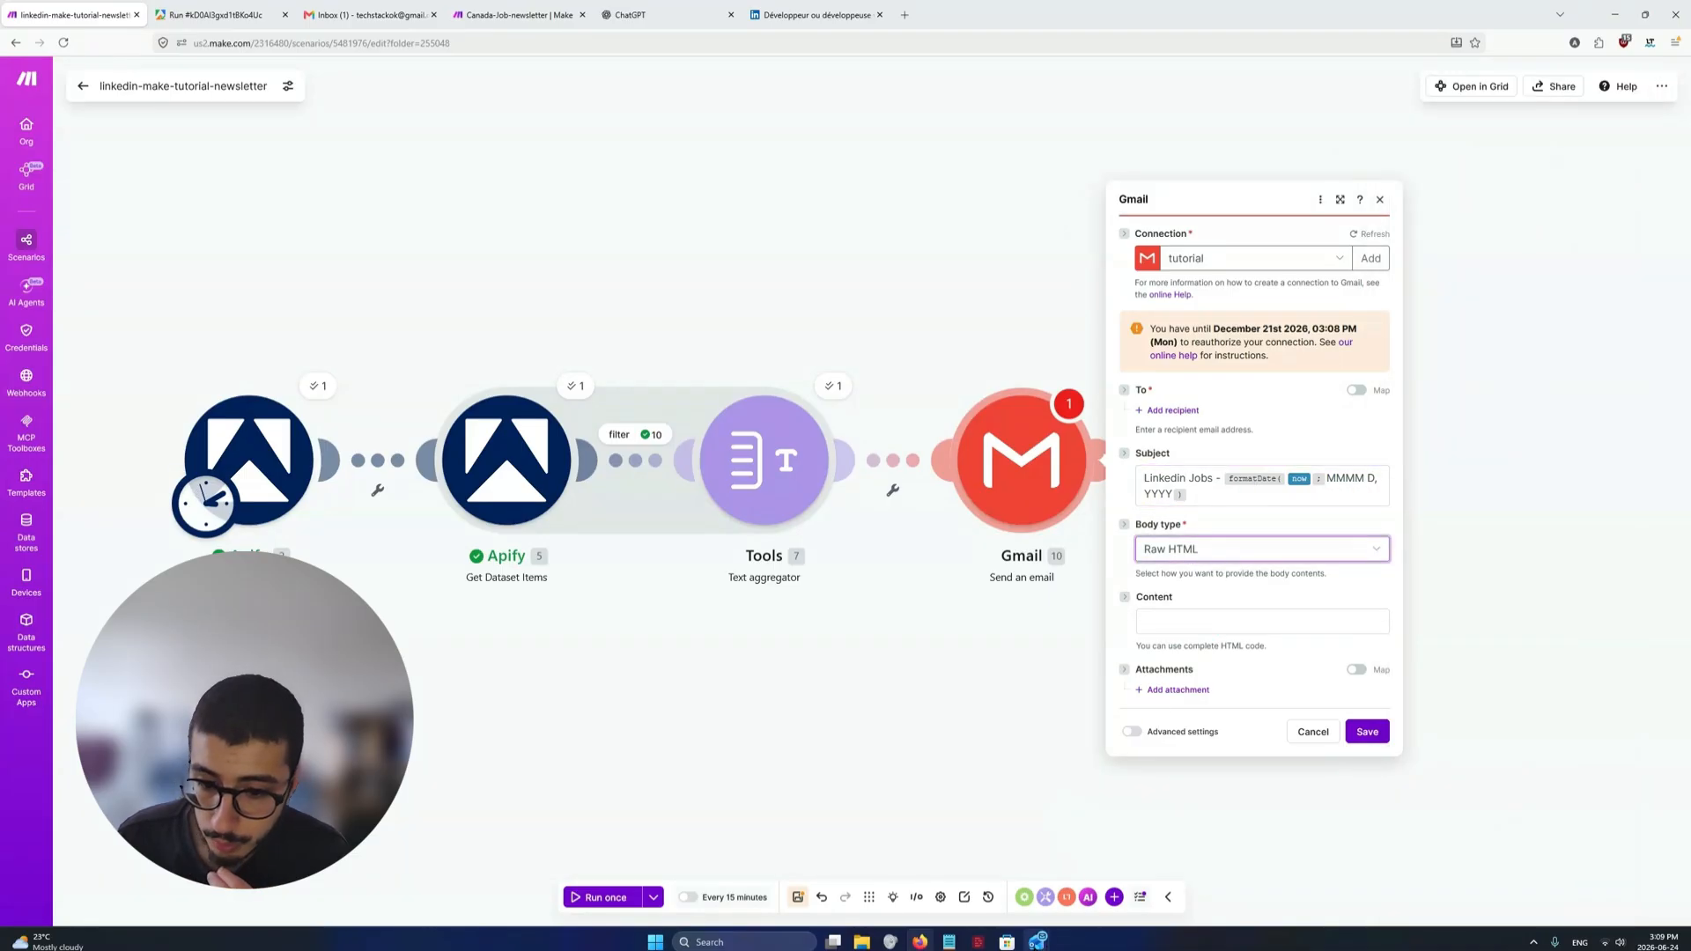
{"action": "mouse_move", "coordinate": [948, 940]}
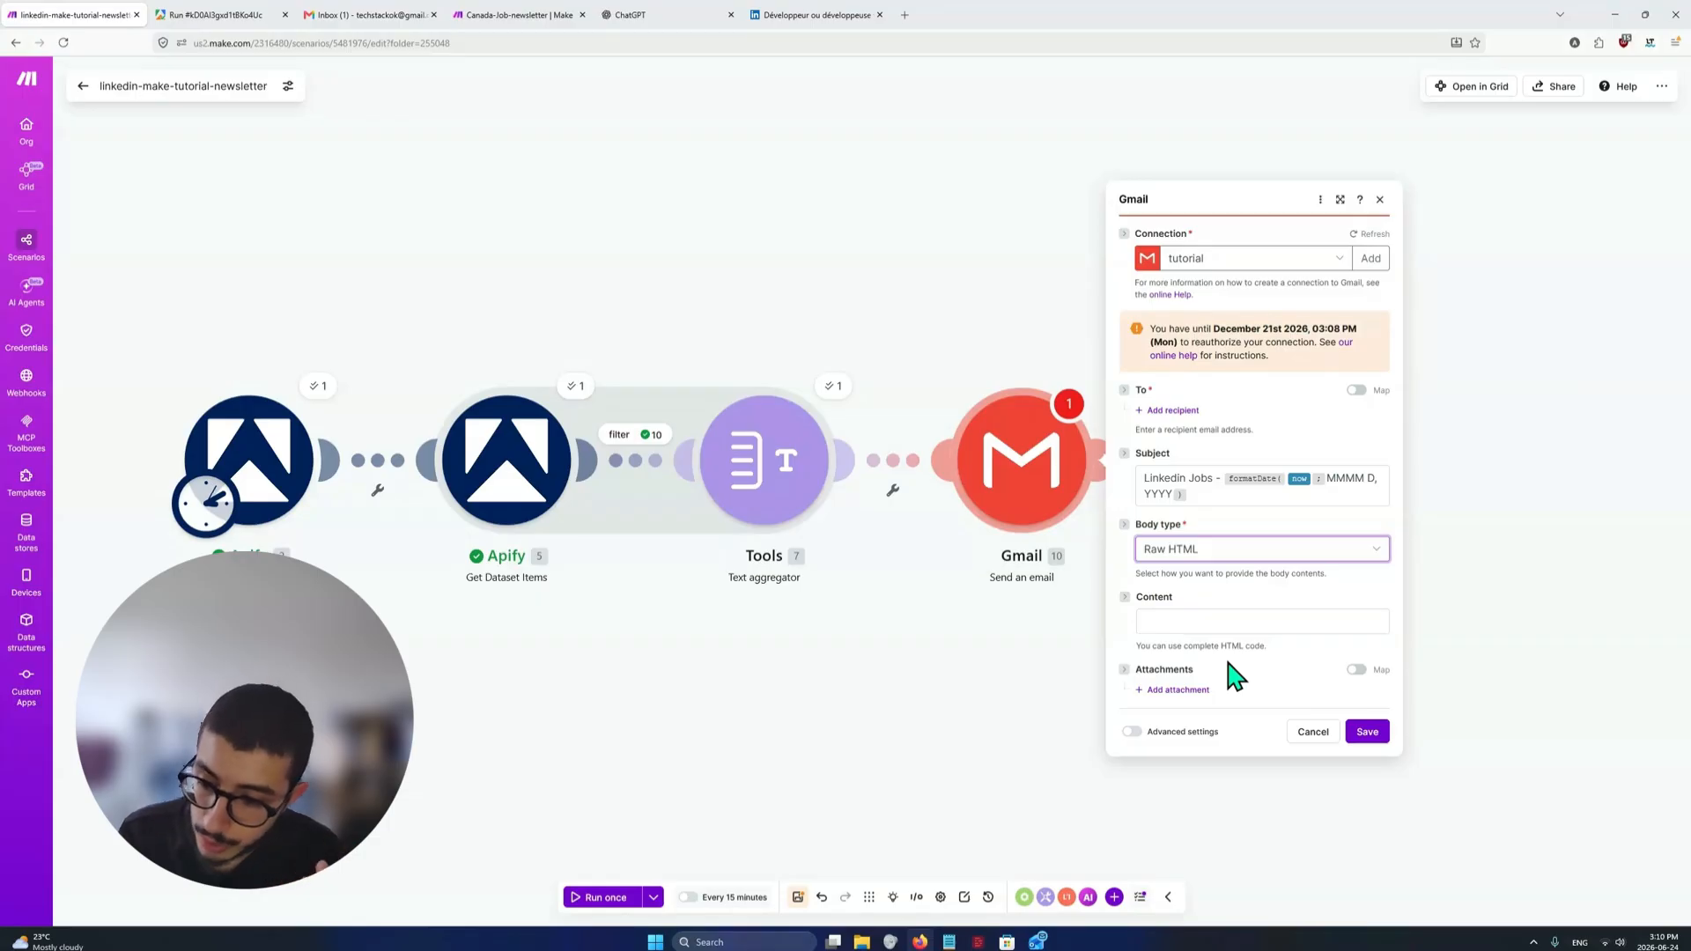
{"action": "left_click", "coordinate": [1233, 620]}
{"action": "key", "text": "ctrl+v"}
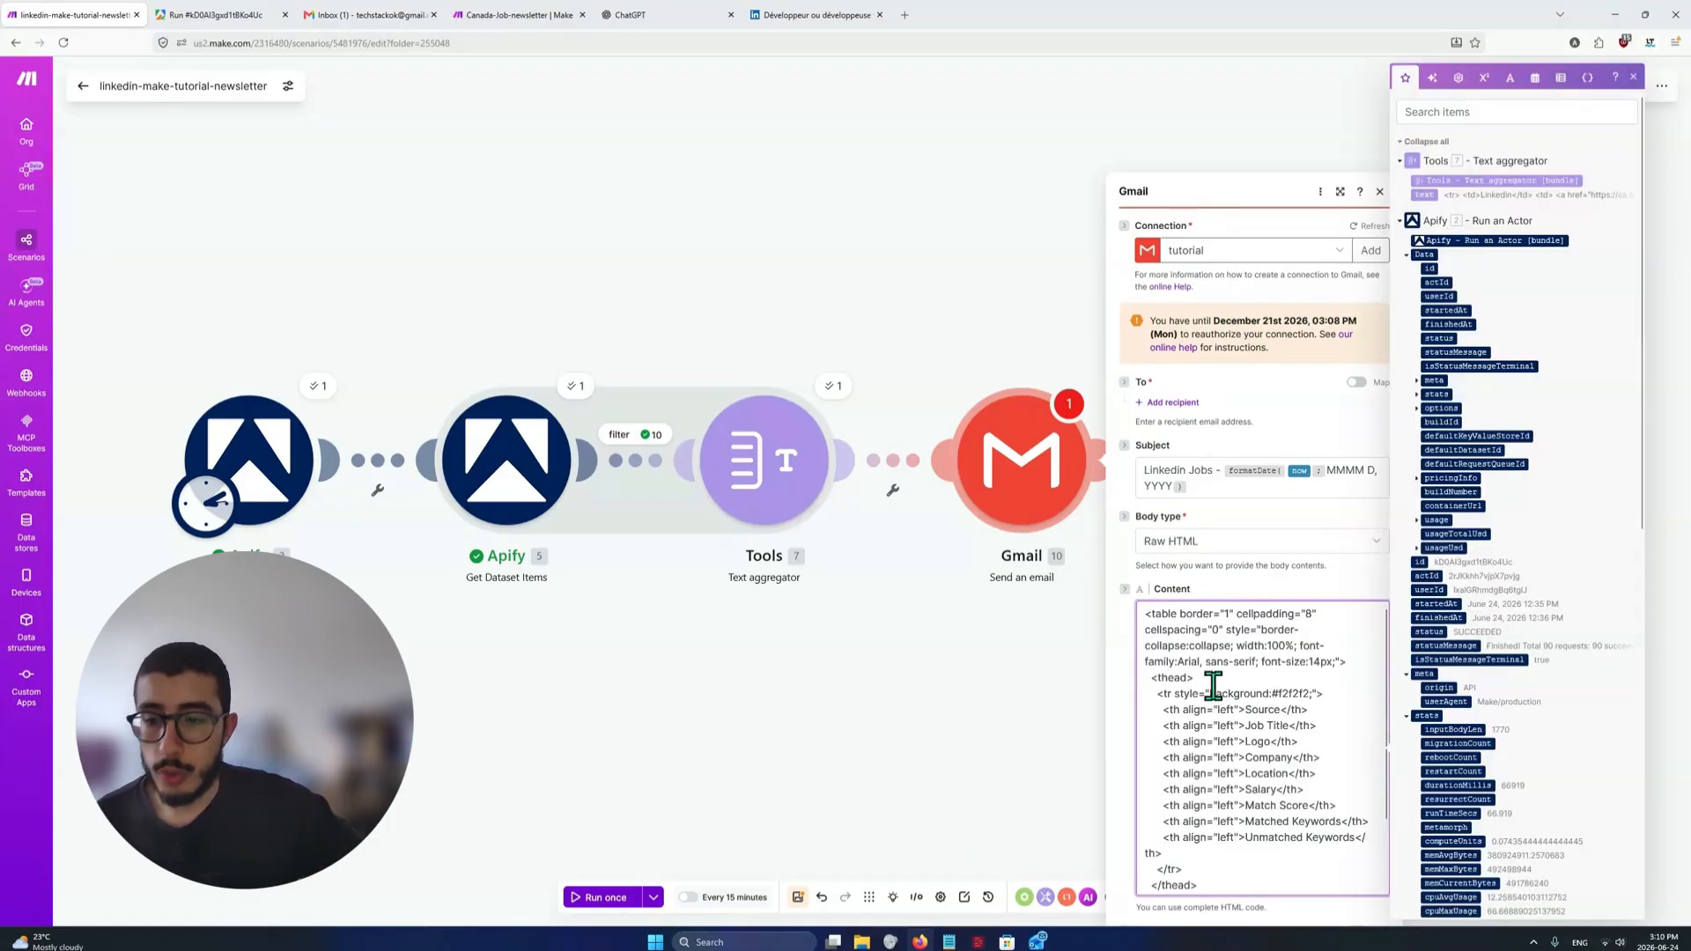
{"action": "scroll", "coordinate": [1196, 705], "scroll_direction": "down", "scroll_amount": 2}
{"action": "scroll", "coordinate": [1196, 705], "scroll_direction": "down", "scroll_amount": 2}
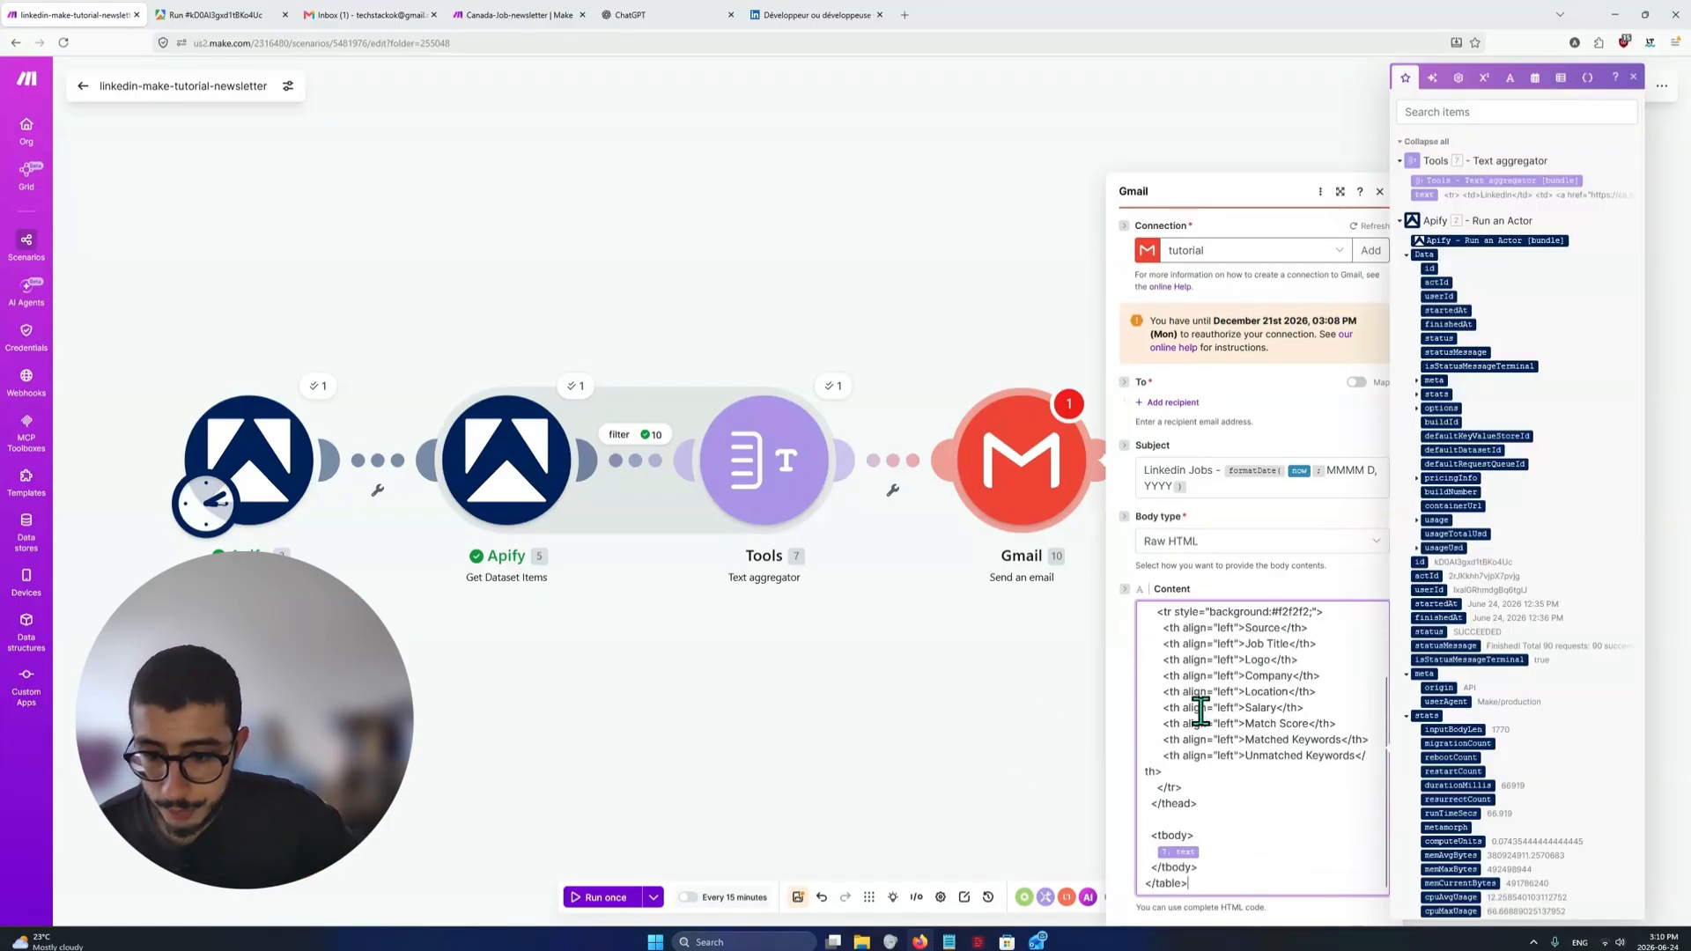
{"action": "scroll", "coordinate": [974, 774], "scroll_direction": "down", "scroll_amount": 3}
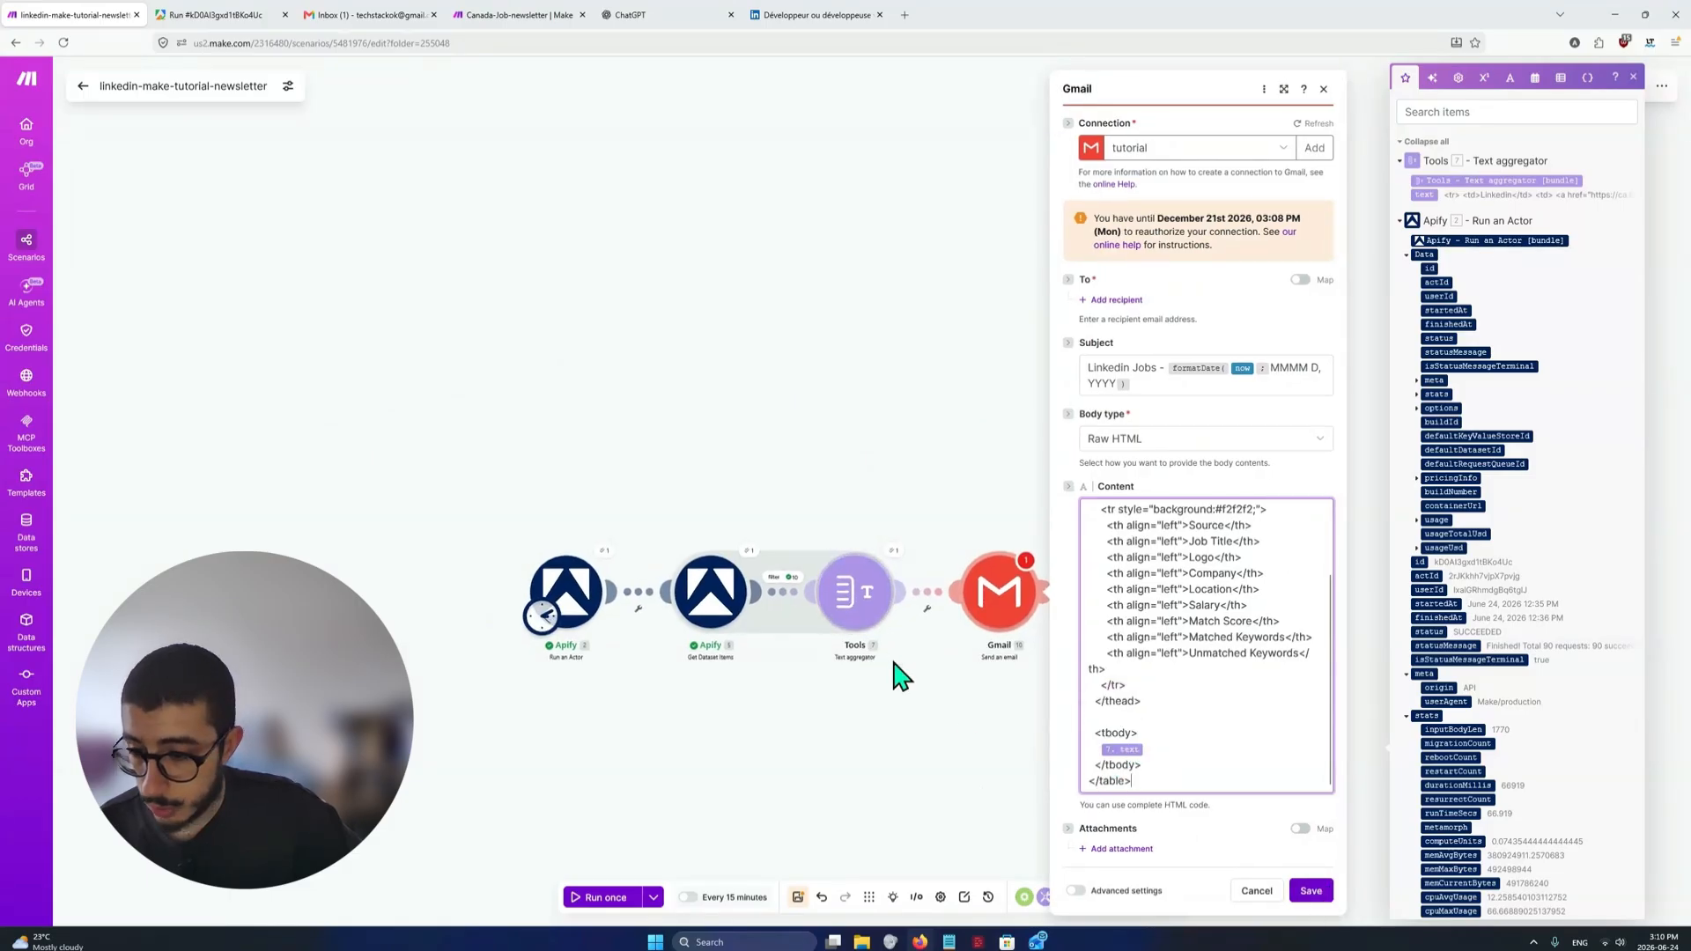
{"action": "left_click", "coordinate": [1311, 890]}
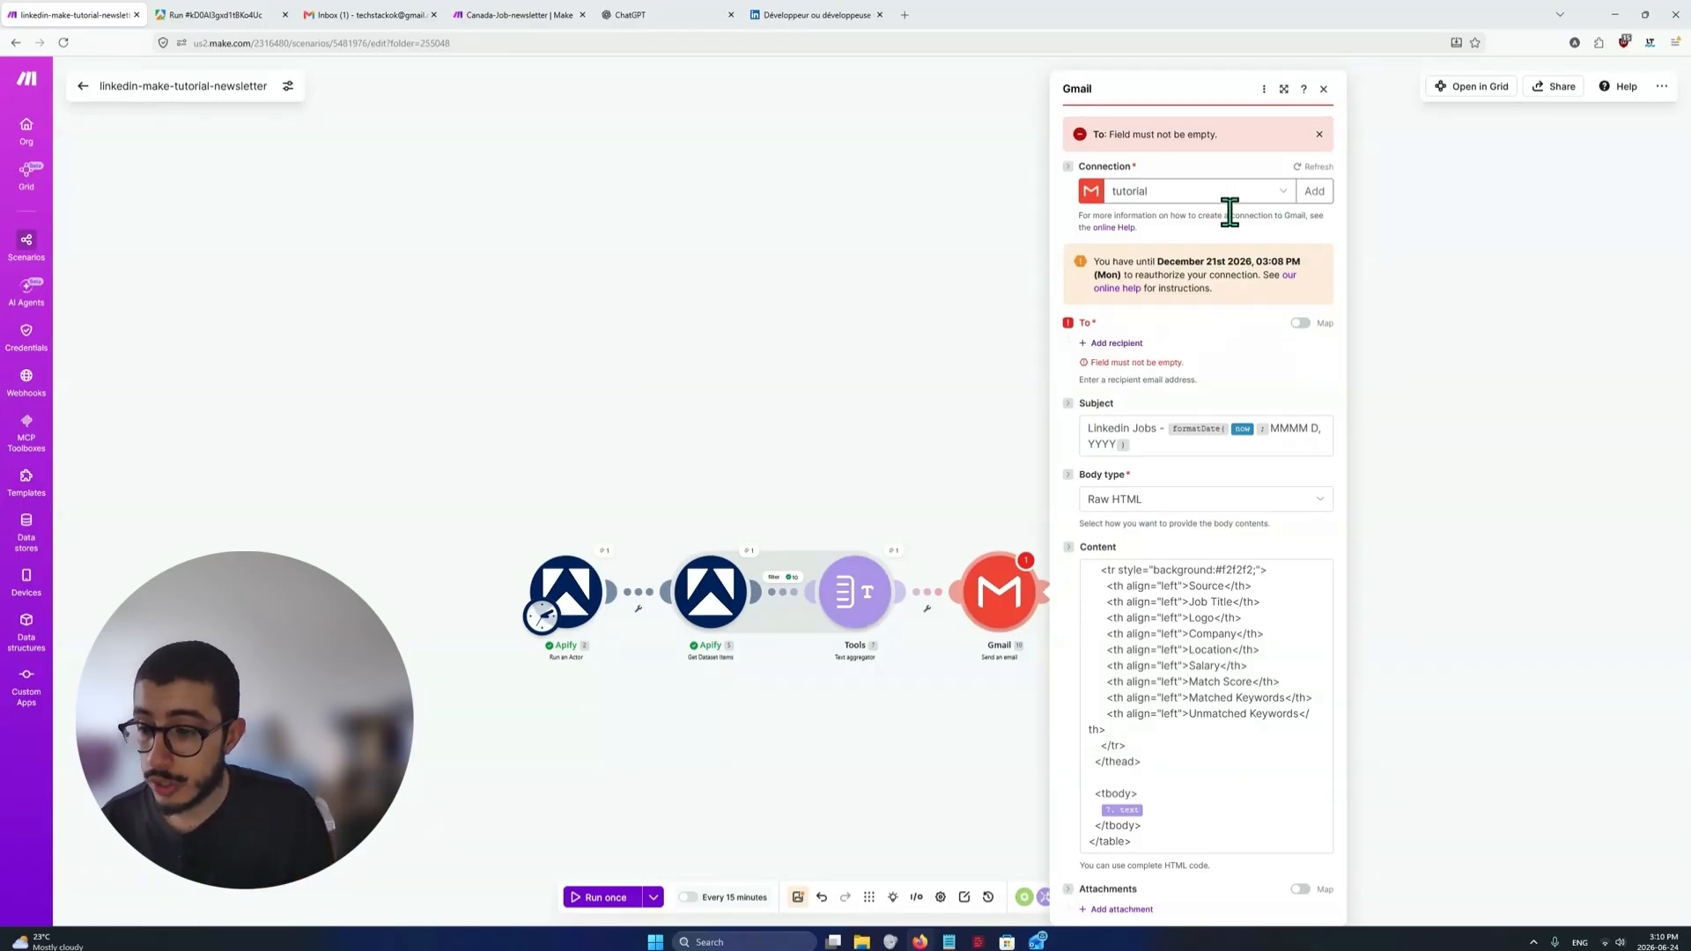
Add a recipient with their email address to the Gmail module and save its settings
{"action": "left_click", "coordinate": [1117, 343]}
{"action": "left_click", "coordinate": [1131, 361]}
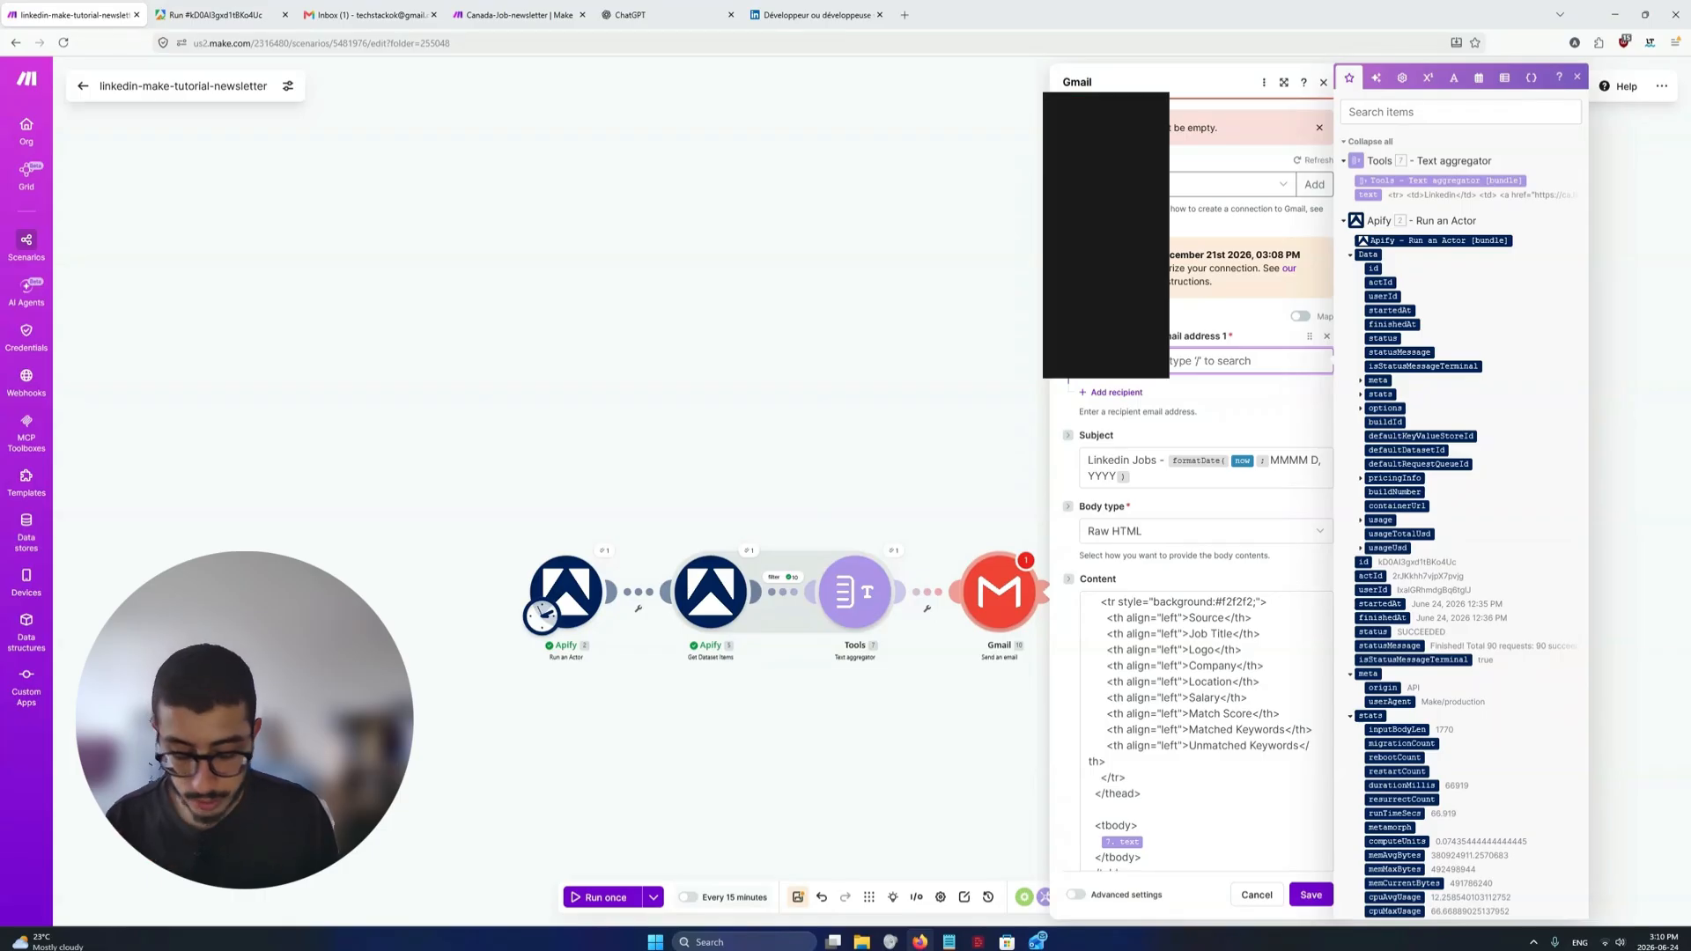
{"action": "type", "text": "t"}
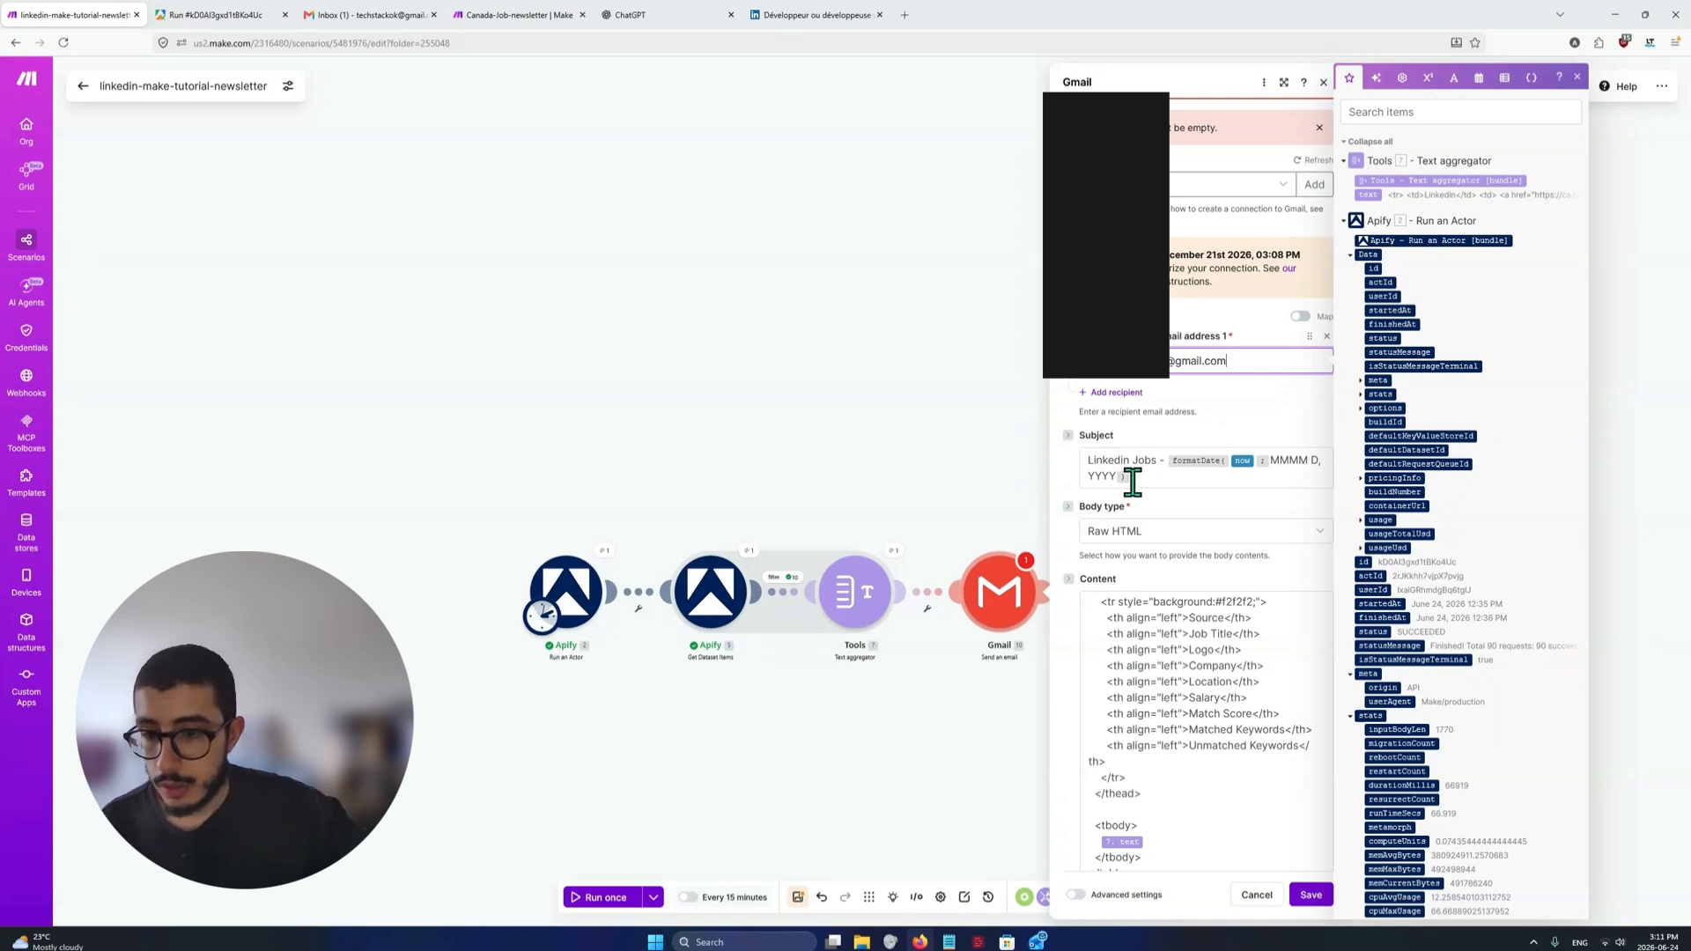
{"action": "scroll", "coordinate": [1134, 480], "scroll_direction": "down", "scroll_amount": 1}
{"action": "left_click", "coordinate": [1308, 899]}
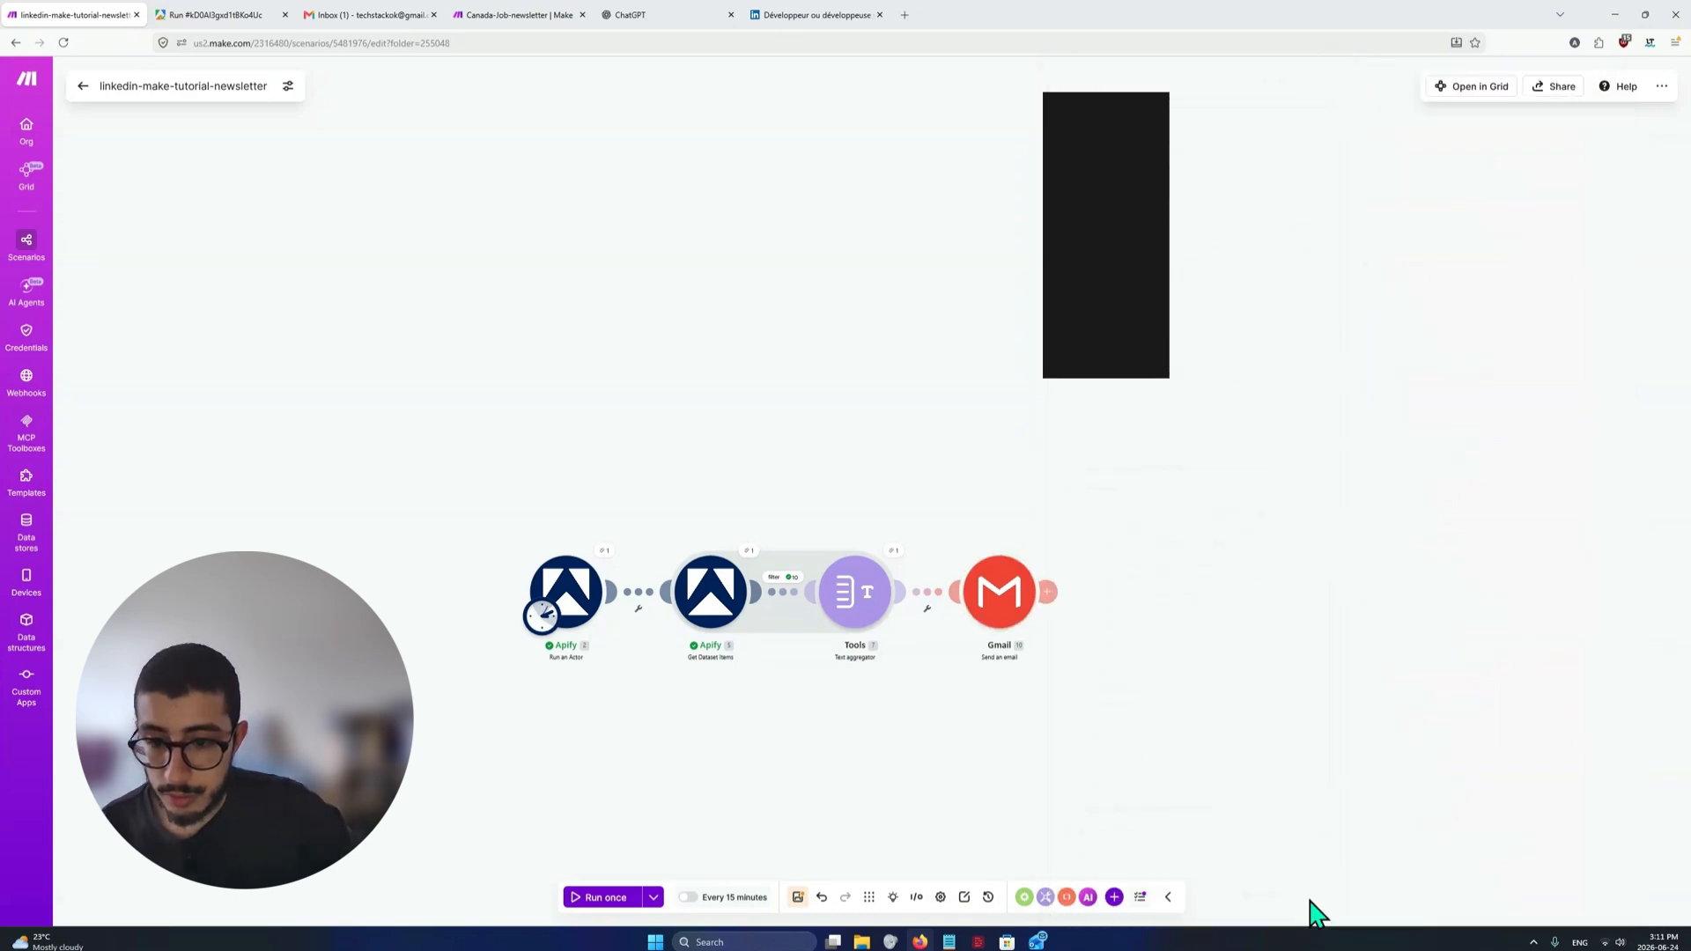
Run the scenario once with existing data from the 2026-6-24 12:35:34 PM manual run to test the Gmail module
{"action": "left_click", "coordinate": [653, 896]}
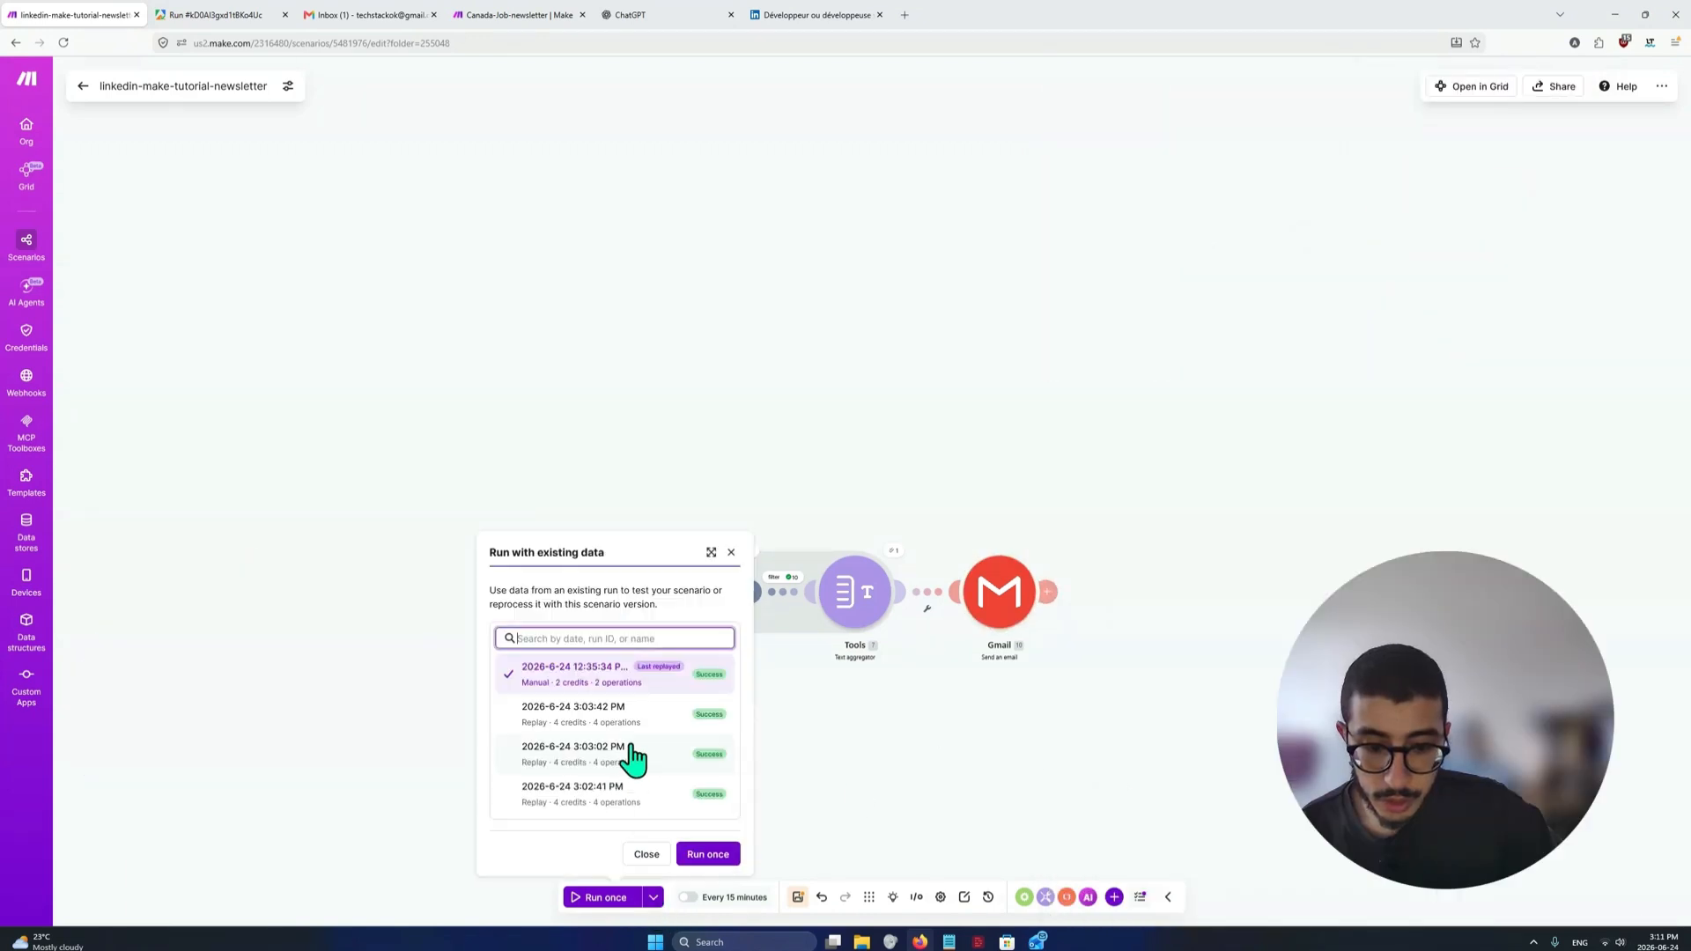
{"action": "left_click", "coordinate": [709, 854]}
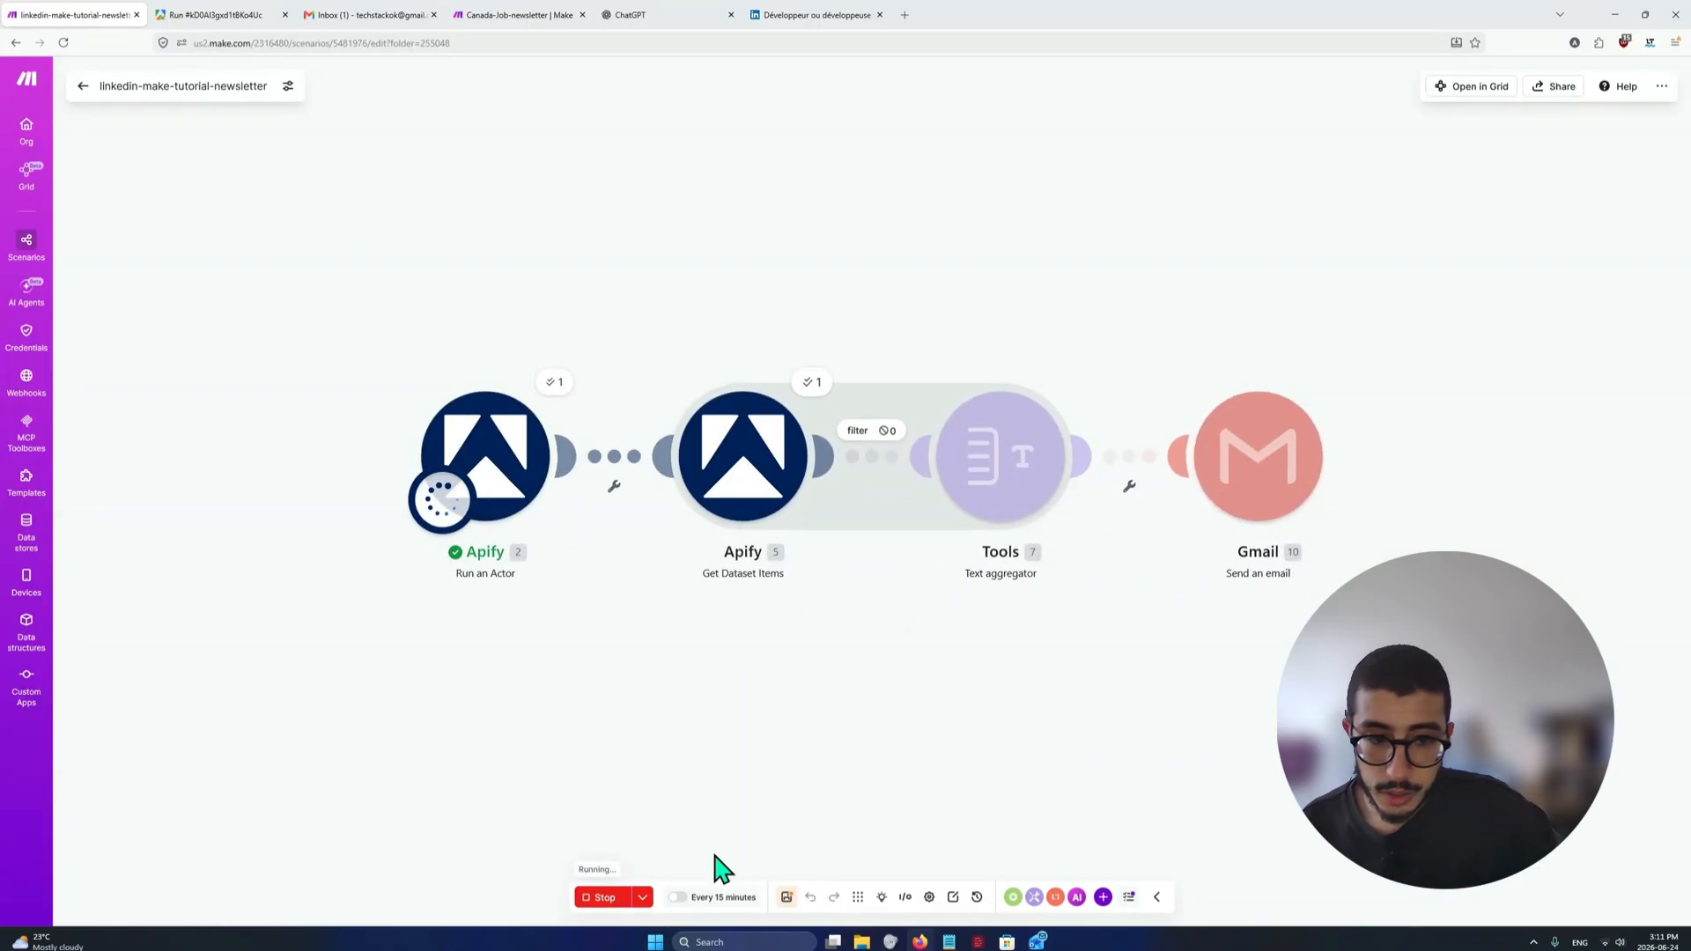
Inspect which bundles pass the filter's keyword match score and dynamic filter match conditions between Get Dataset Items and the Text aggregator
{"action": "left_click", "coordinate": [883, 432]}
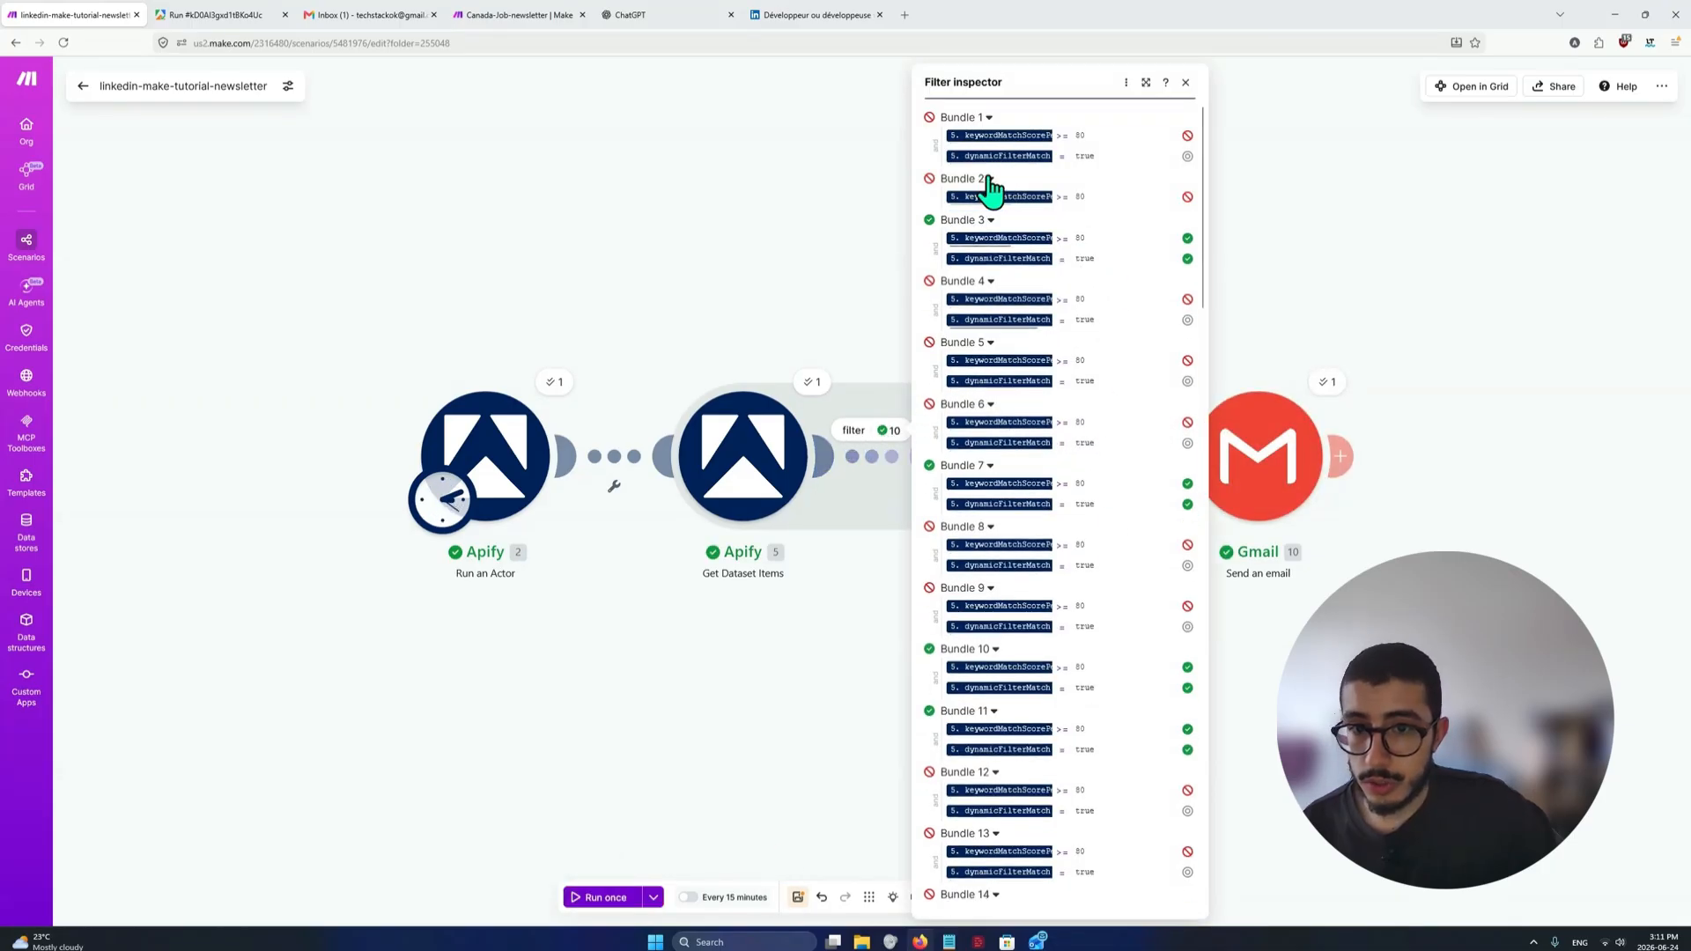
{"action": "mouse_move", "coordinate": [1033, 207]}
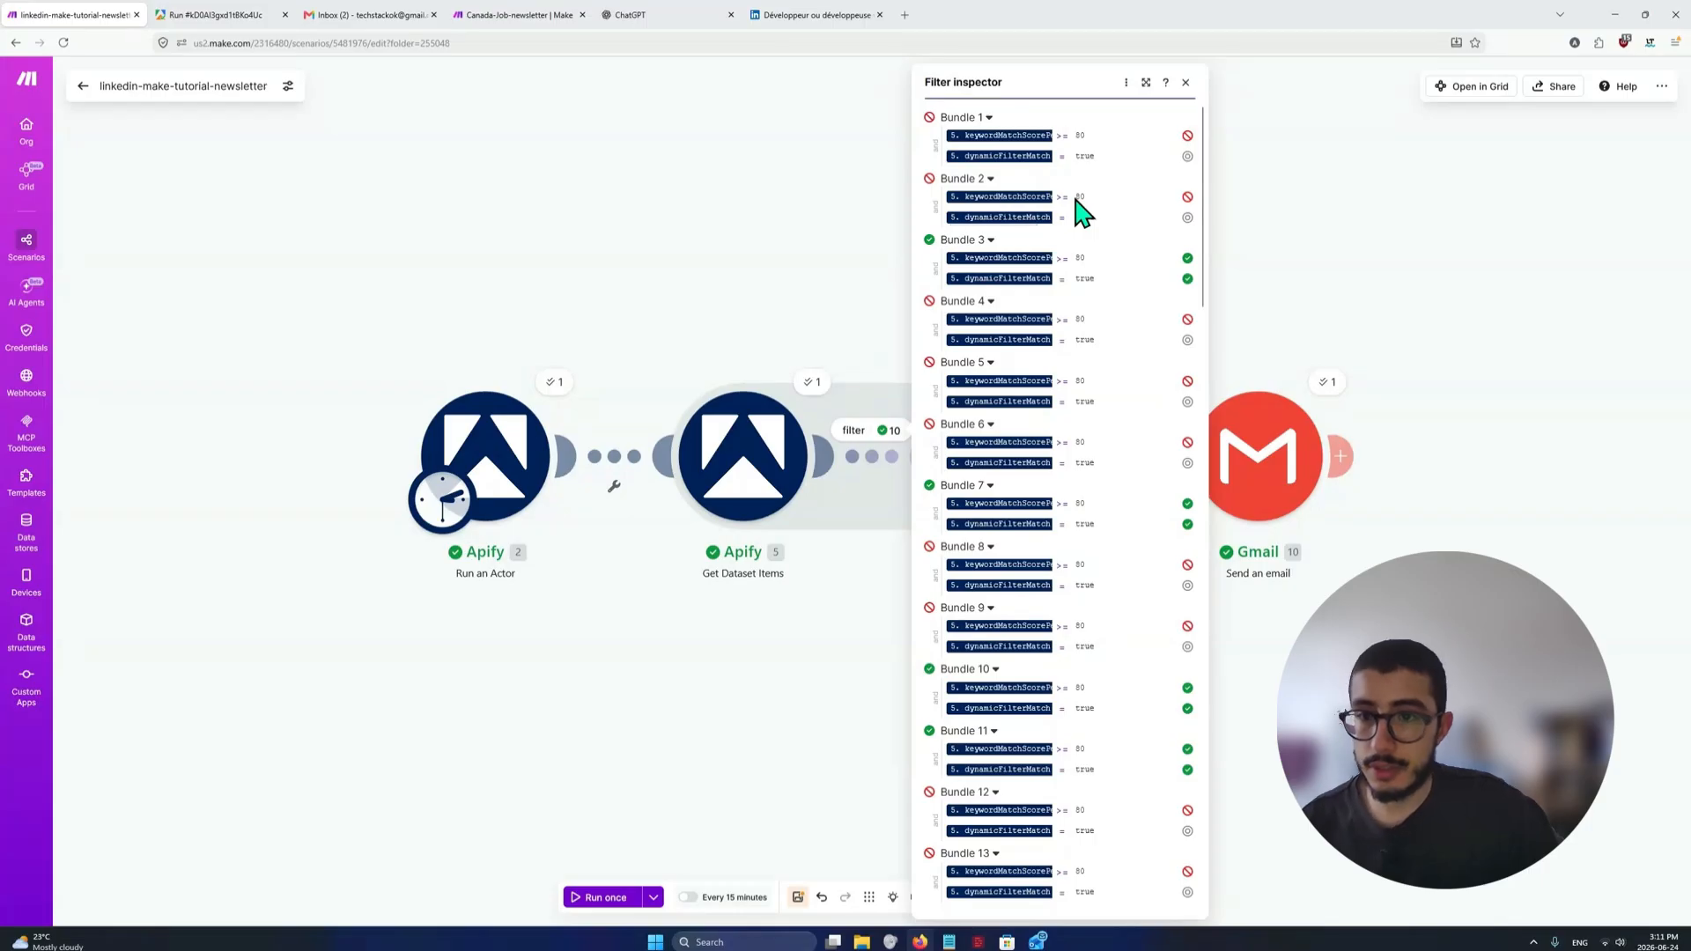
{"action": "scroll", "coordinate": [1086, 256], "scroll_direction": "down", "scroll_amount": 3}
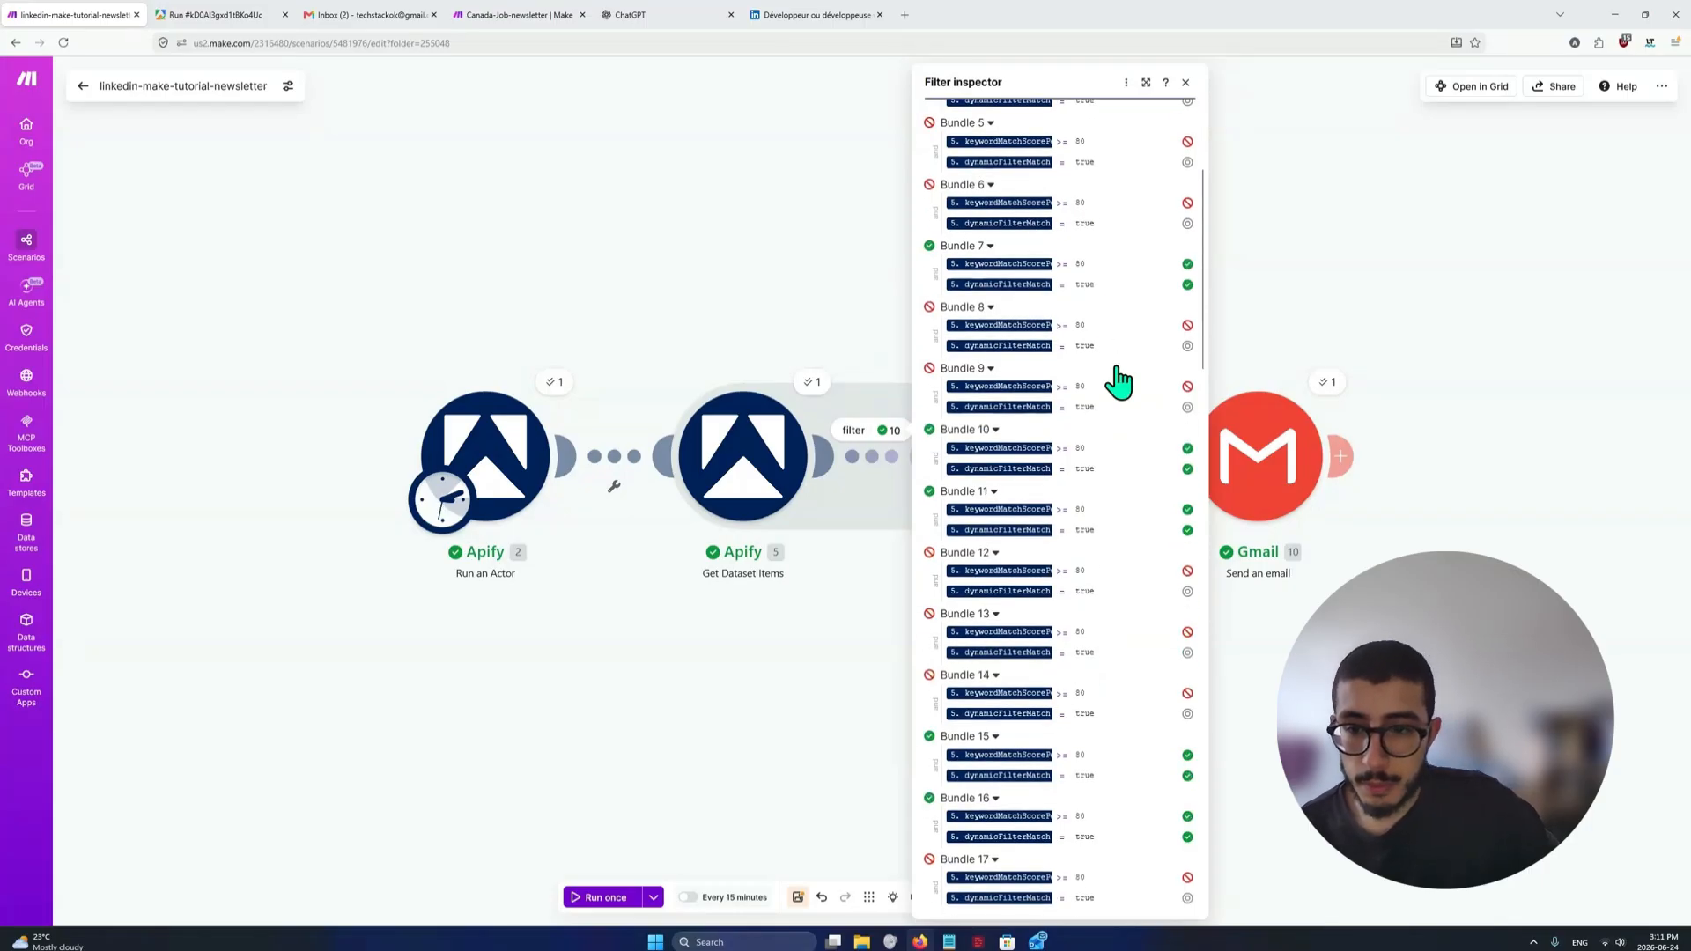
{"action": "scroll", "coordinate": [1133, 572], "scroll_direction": "up", "scroll_amount": 3}
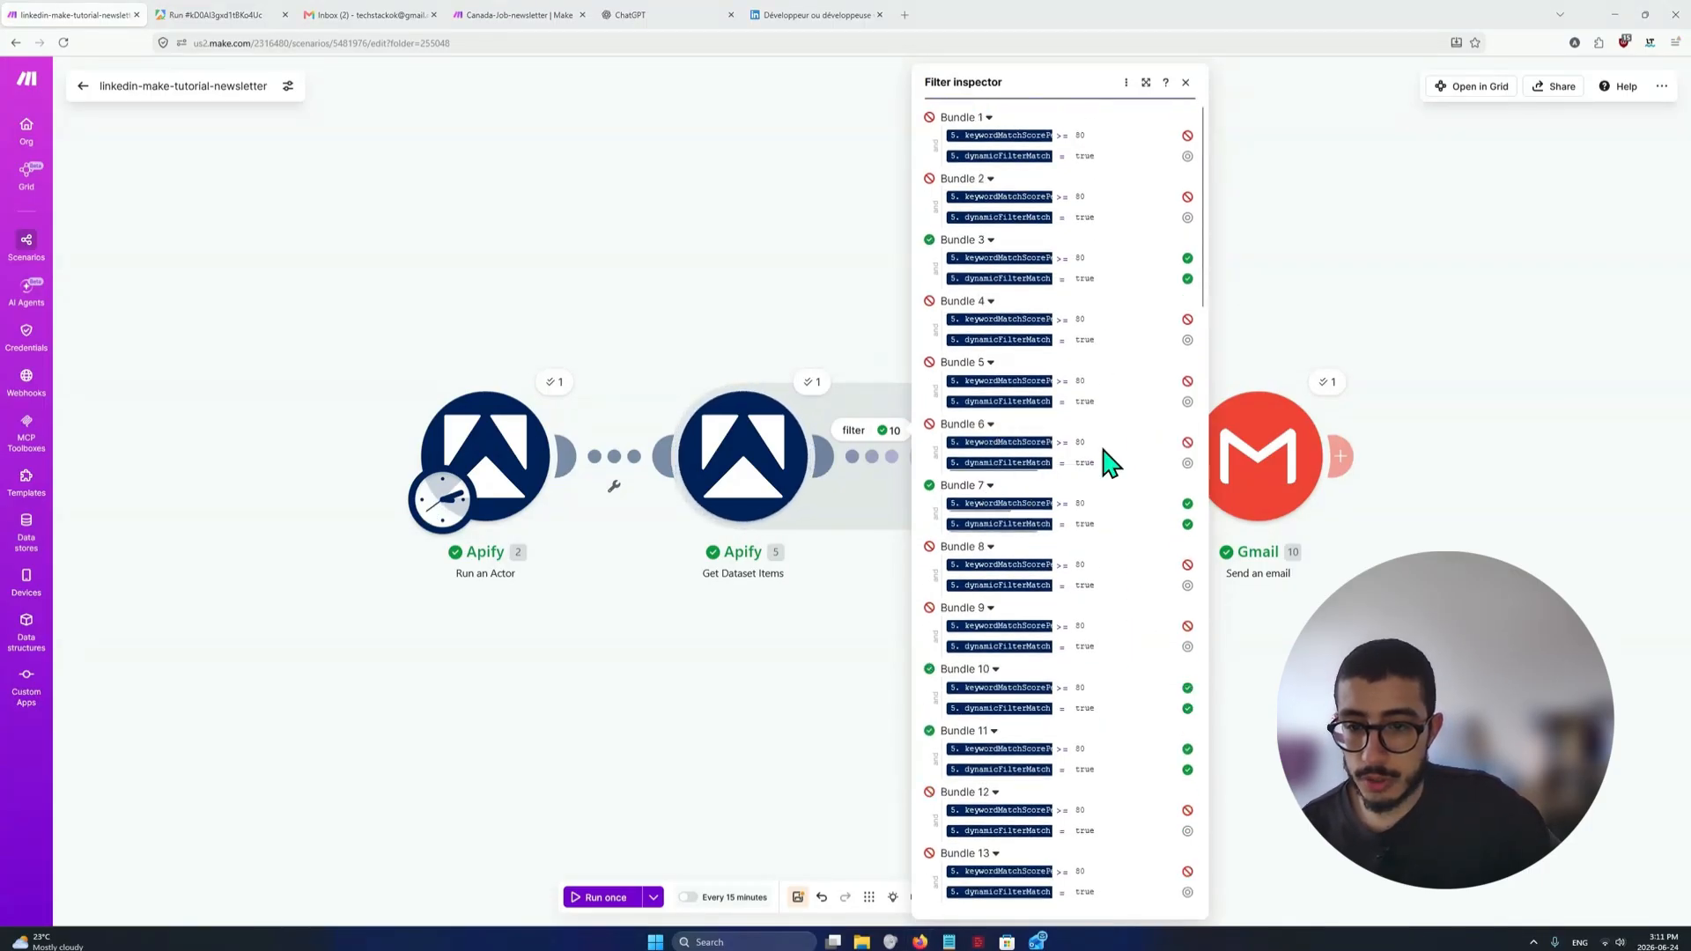
{"action": "mouse_move", "coordinate": [1018, 437]}
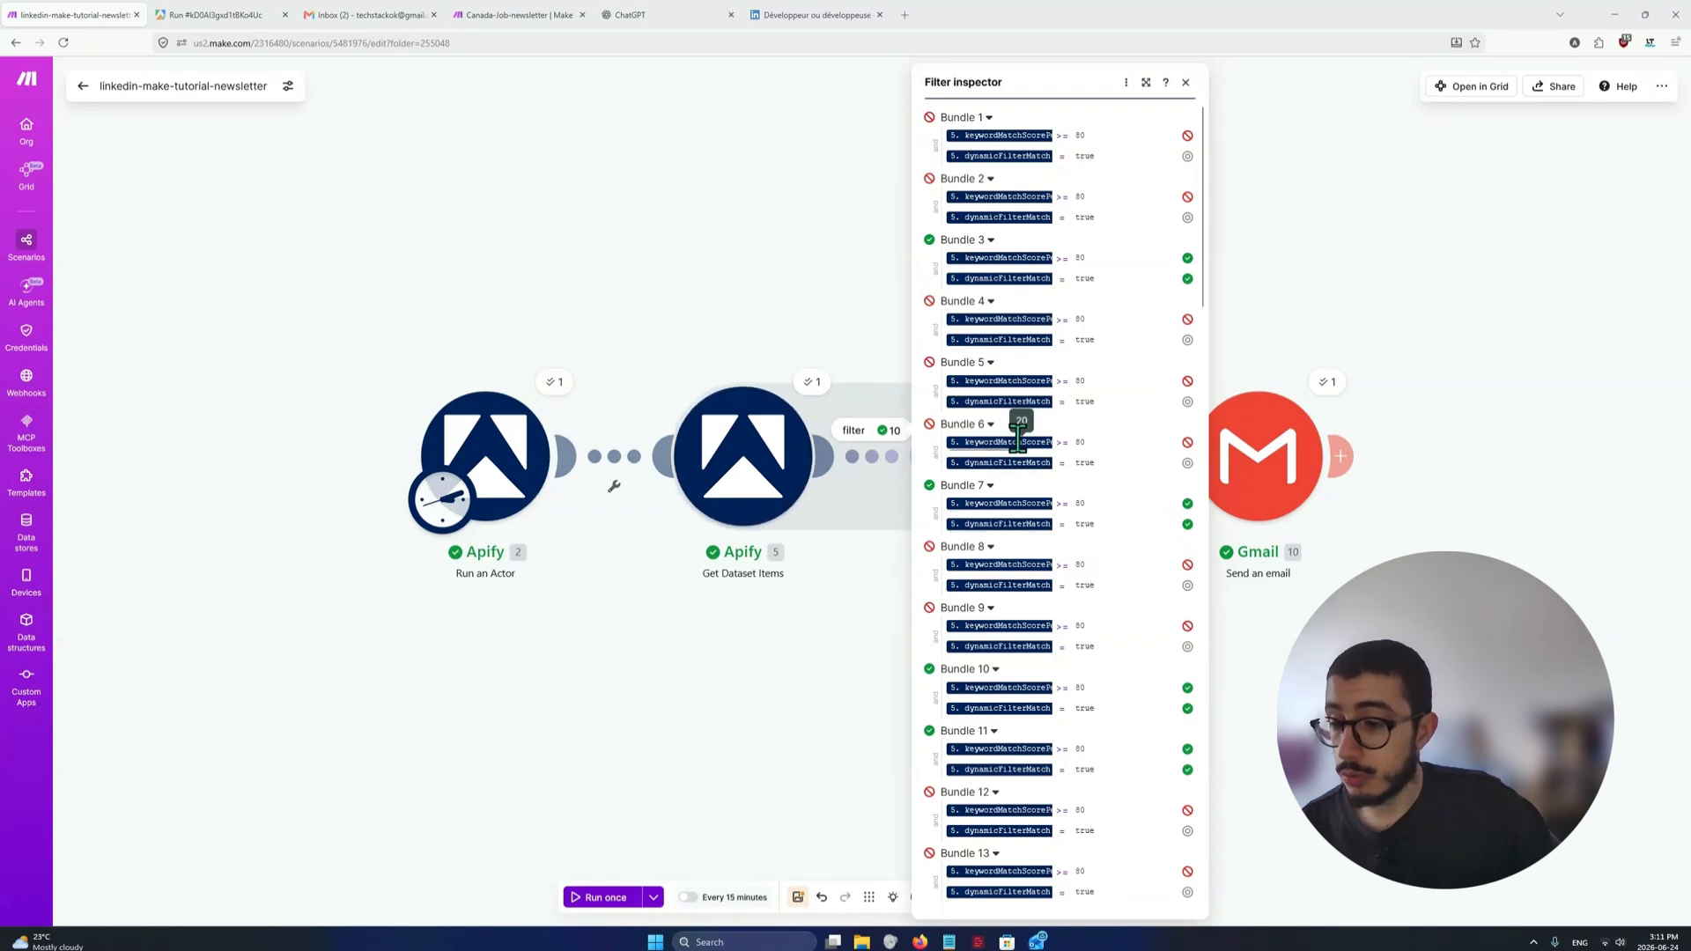
{"action": "scroll", "coordinate": [1141, 568], "scroll_direction": "down", "scroll_amount": 15}
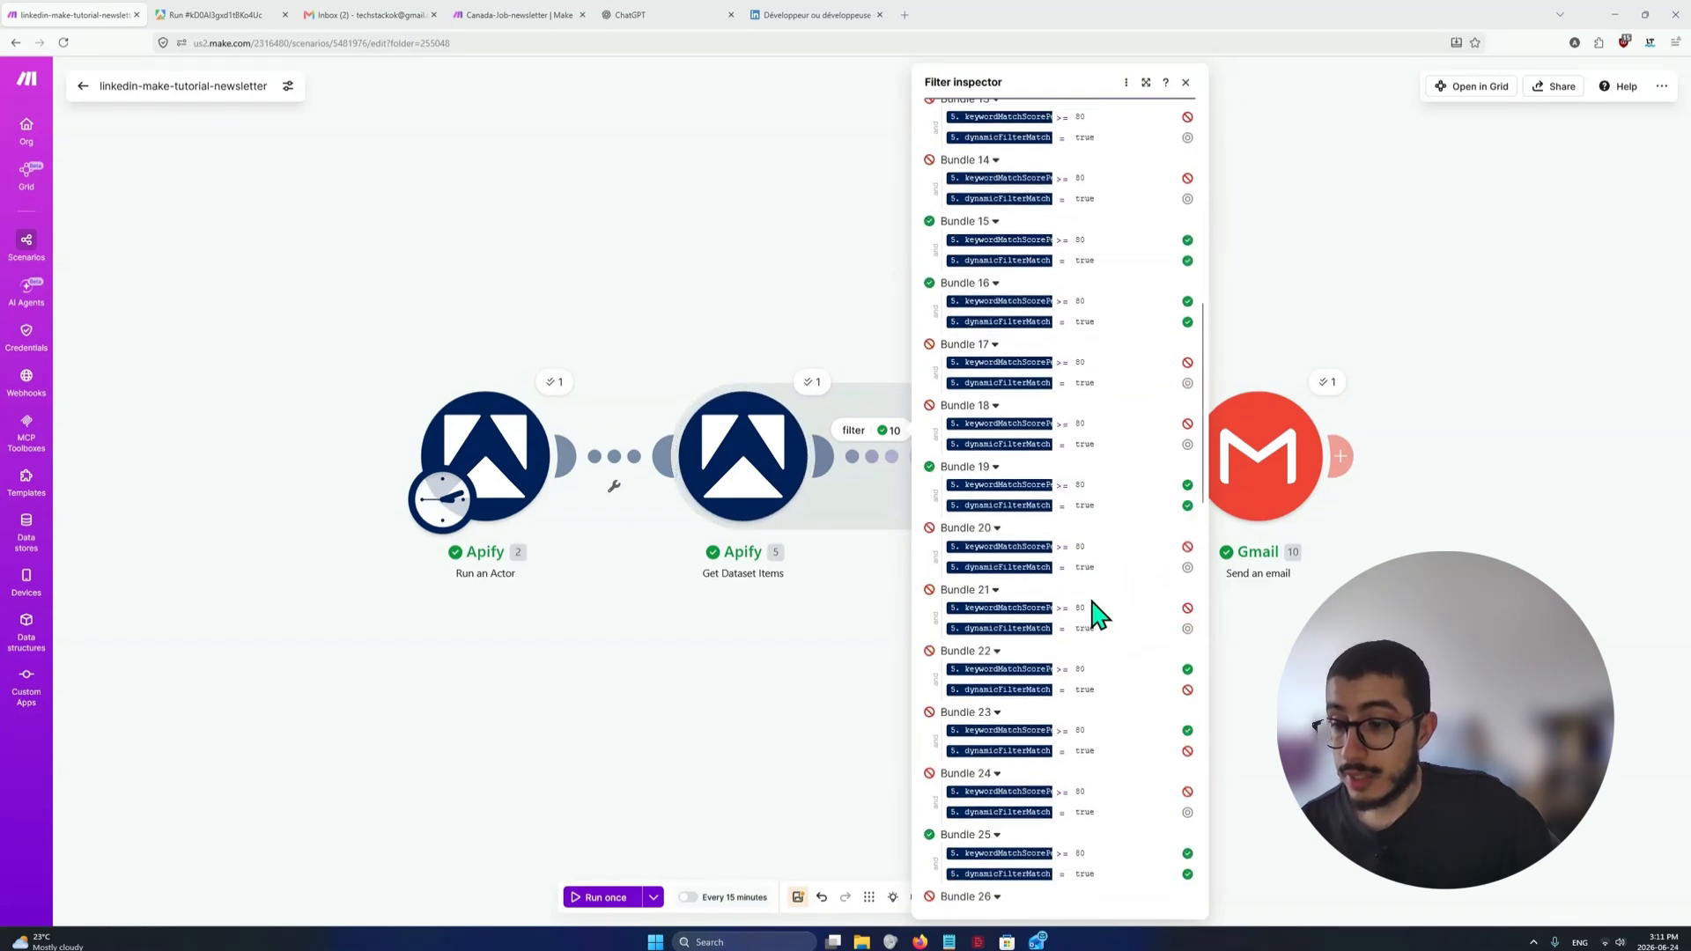
{"action": "scroll", "coordinate": [1111, 620], "scroll_direction": "down", "scroll_amount": 7}
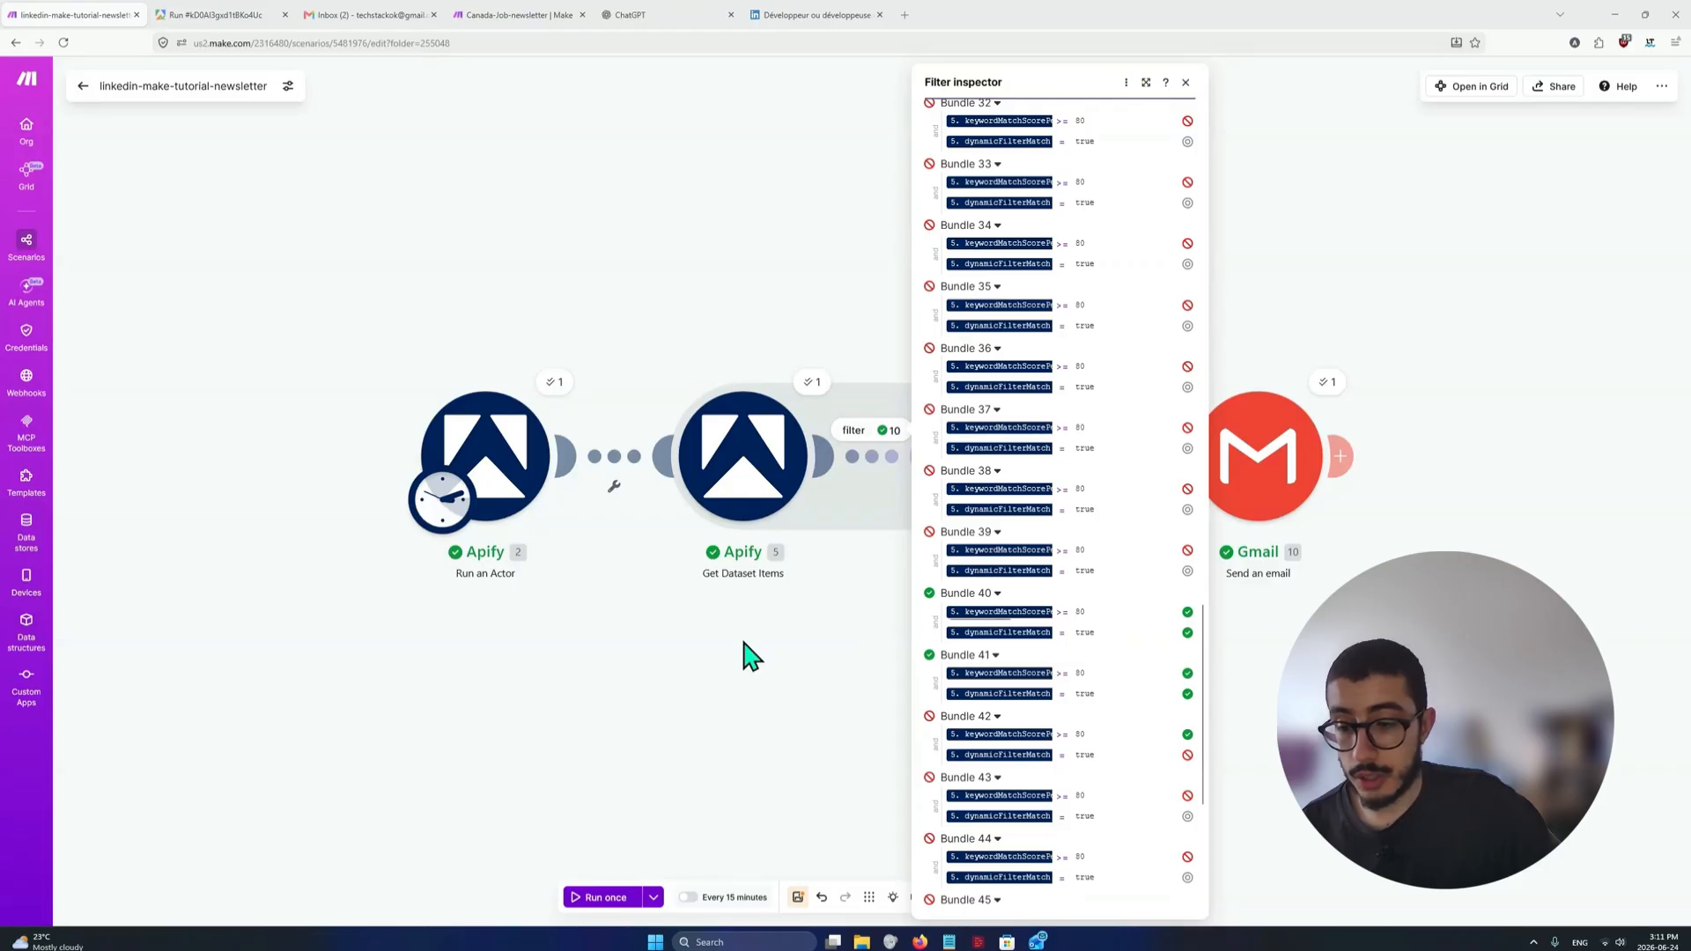
{"action": "left_click", "coordinate": [747, 656]}
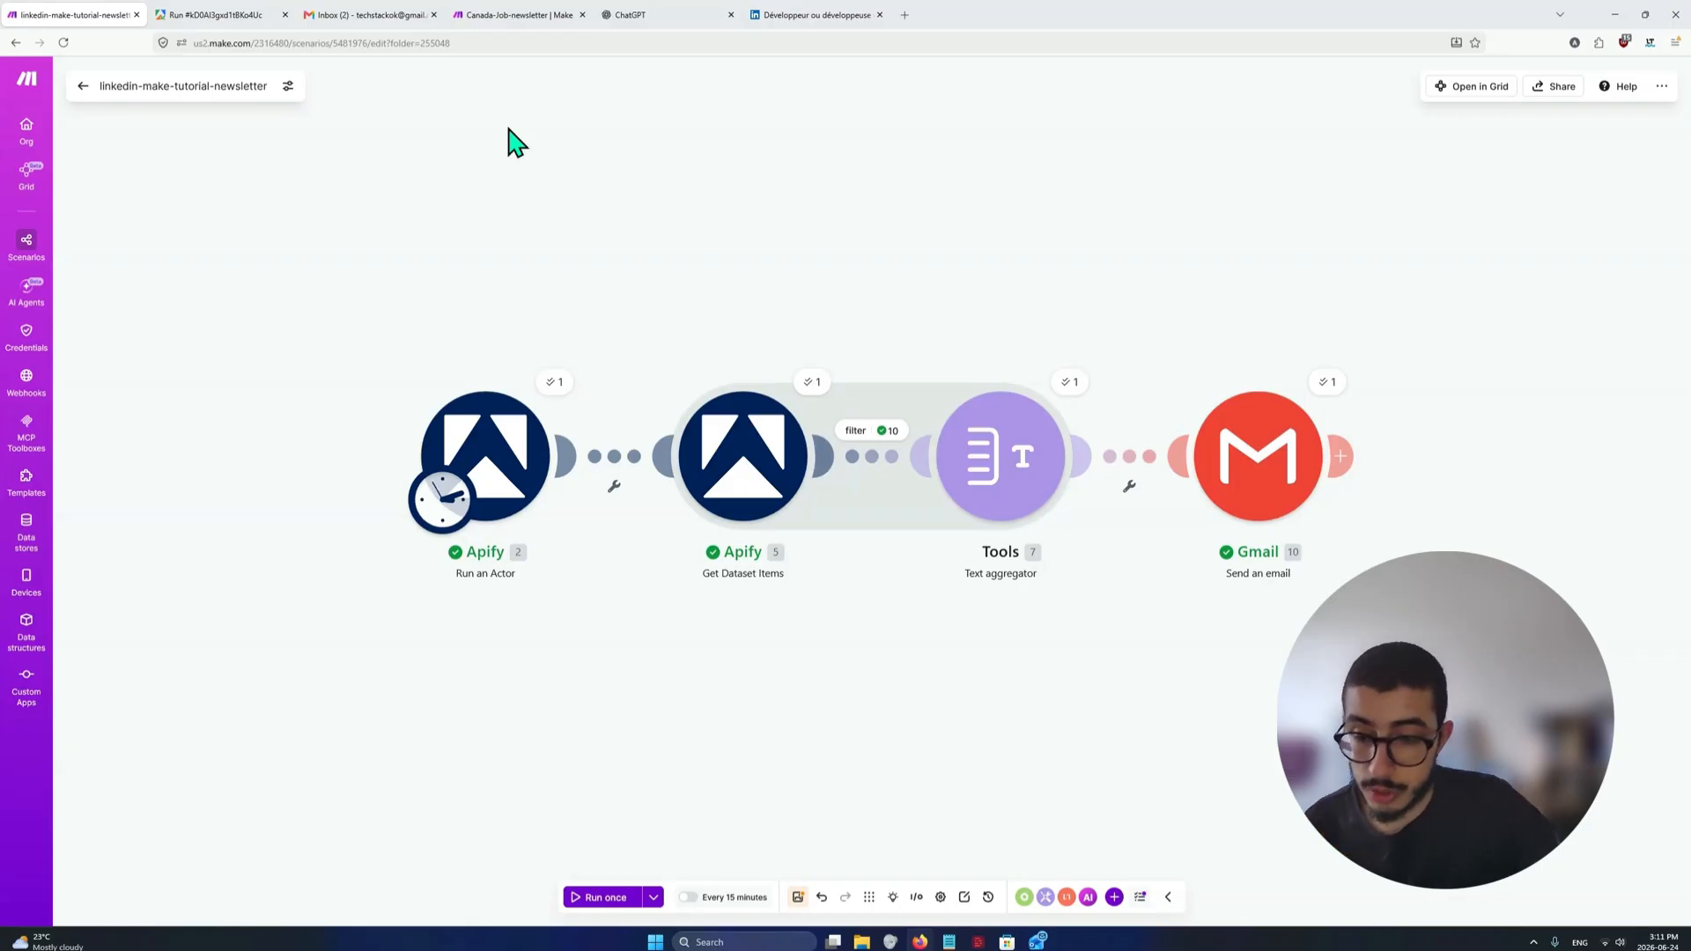
Review the job table in the newly received Linkedin Jobs email in Gmail and return to the Make scenario
{"action": "left_click", "coordinate": [377, 26]}
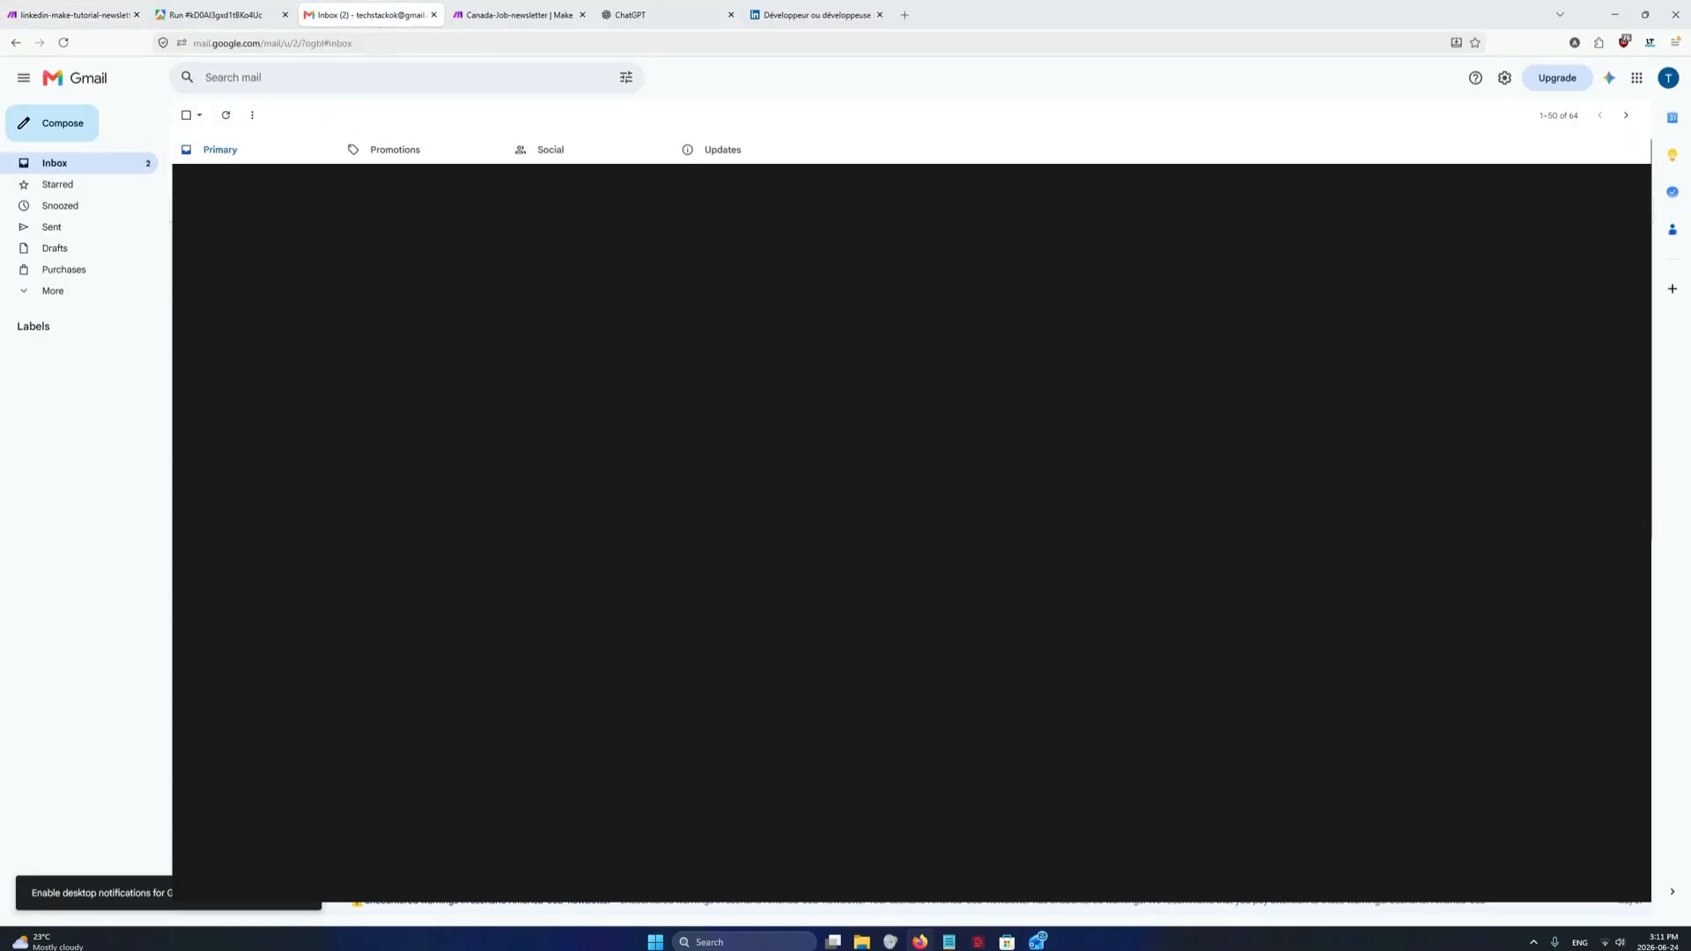
{"action": "left_click", "coordinate": [214, 173]}
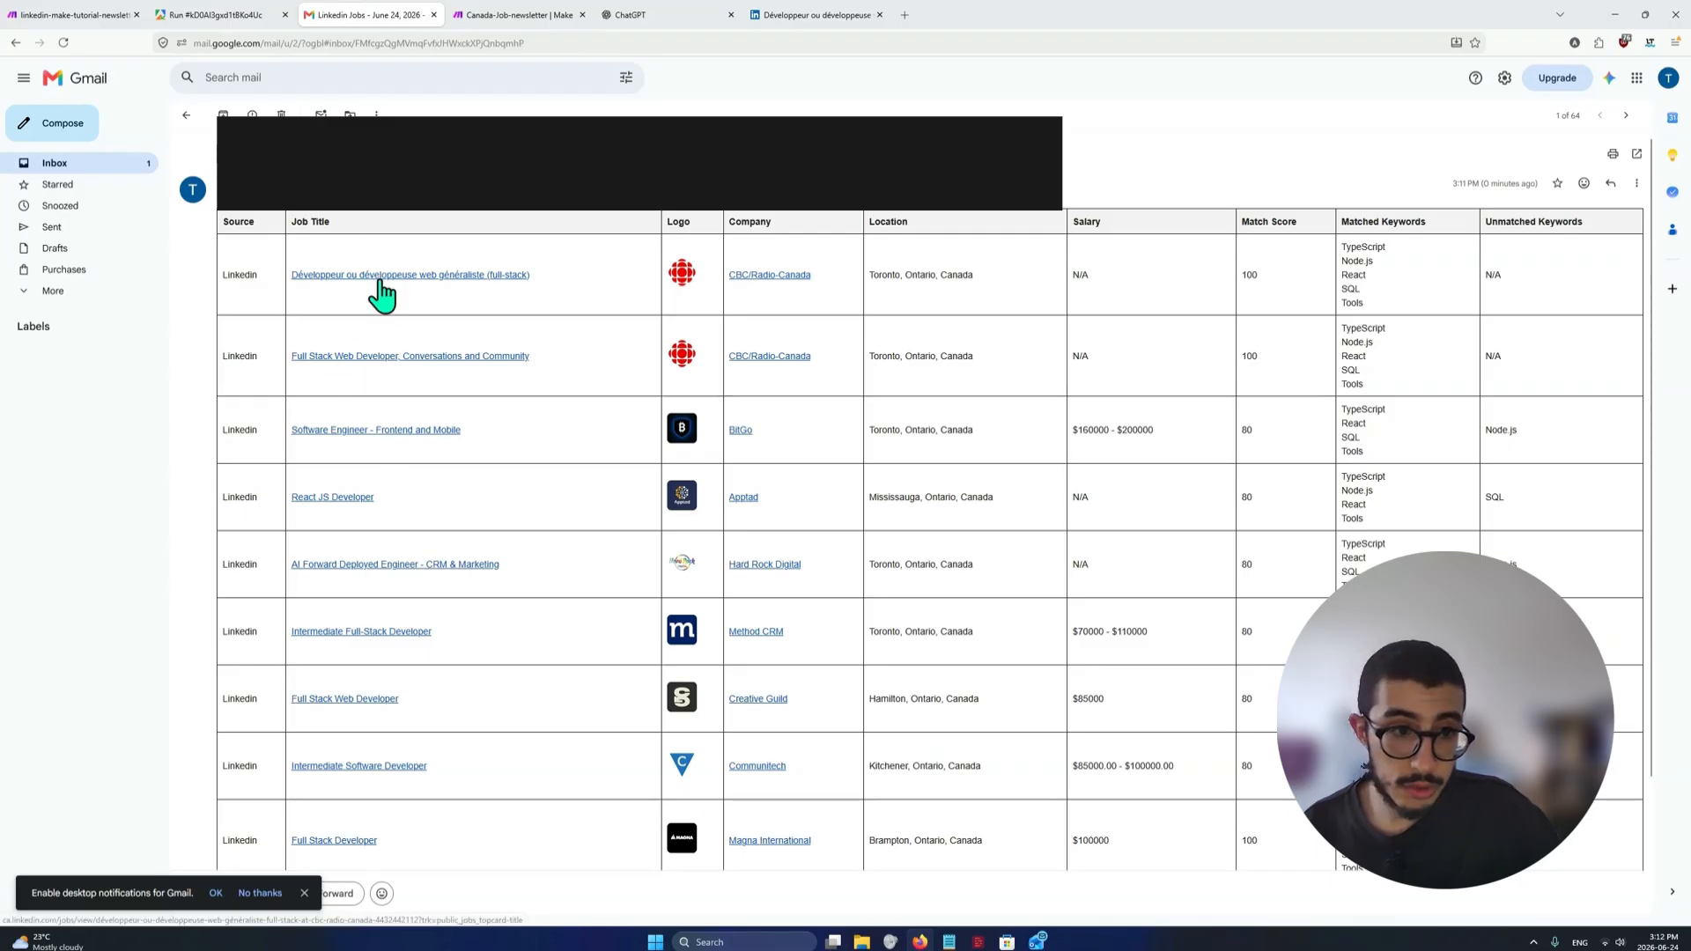
{"action": "scroll", "coordinate": [435, 540], "scroll_direction": "down", "scroll_amount": 2}
{"action": "scroll", "coordinate": [468, 717], "scroll_direction": "up", "scroll_amount": 2}
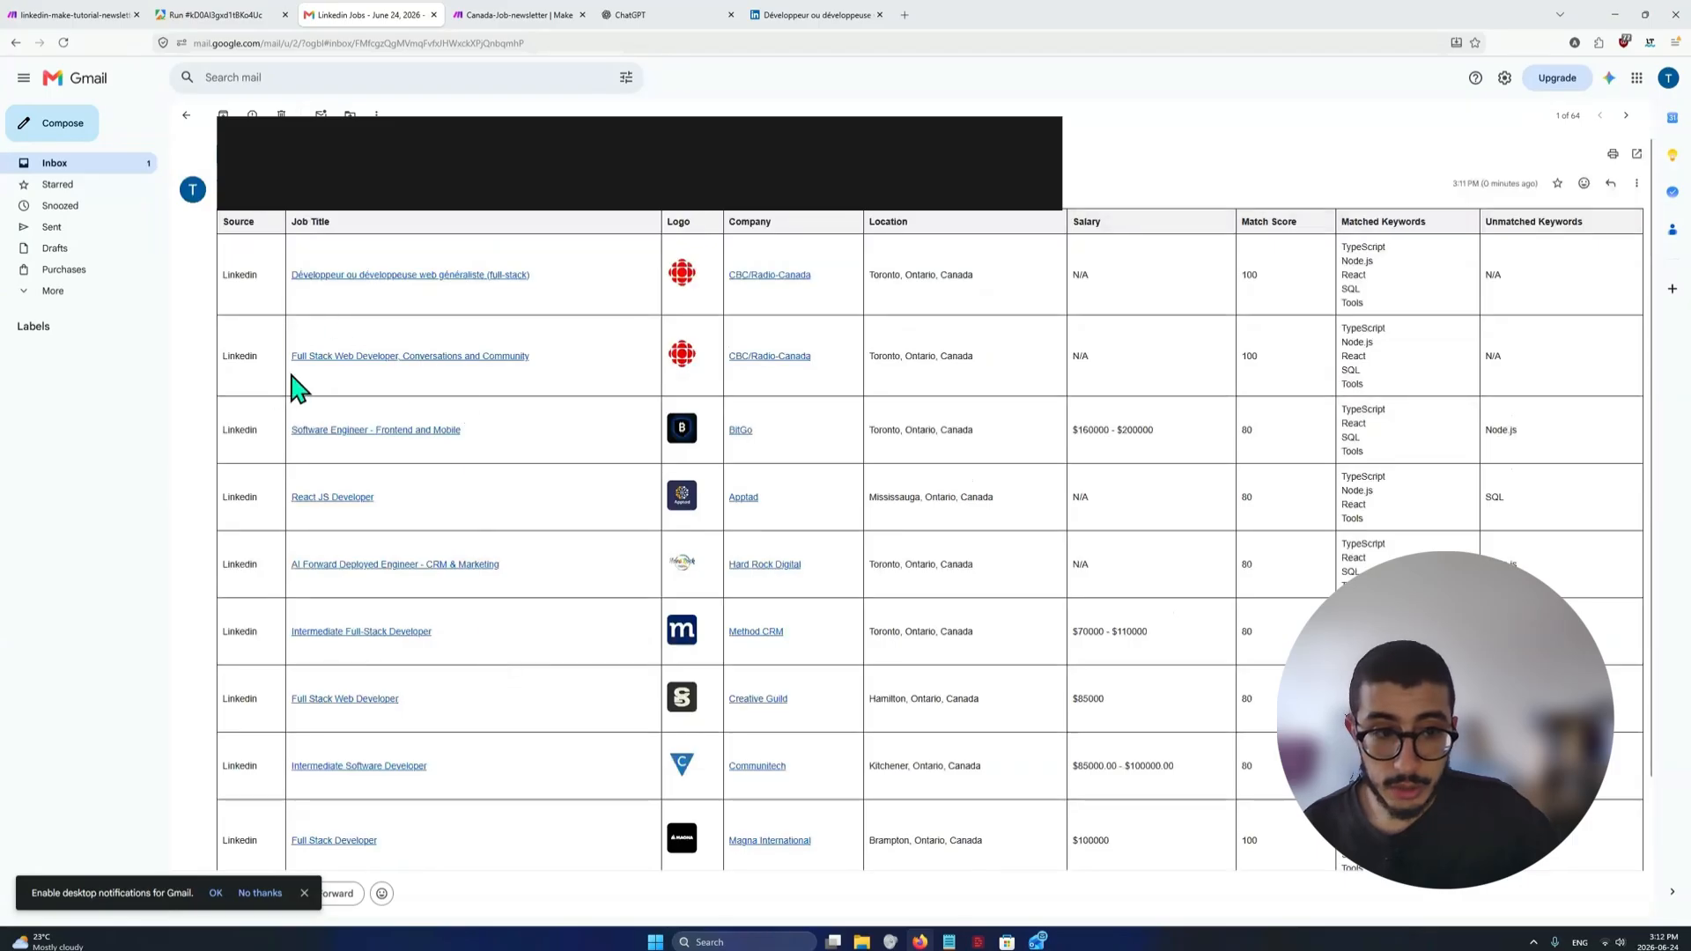
{"action": "scroll", "coordinate": [529, 581], "scroll_direction": "down", "scroll_amount": 2}
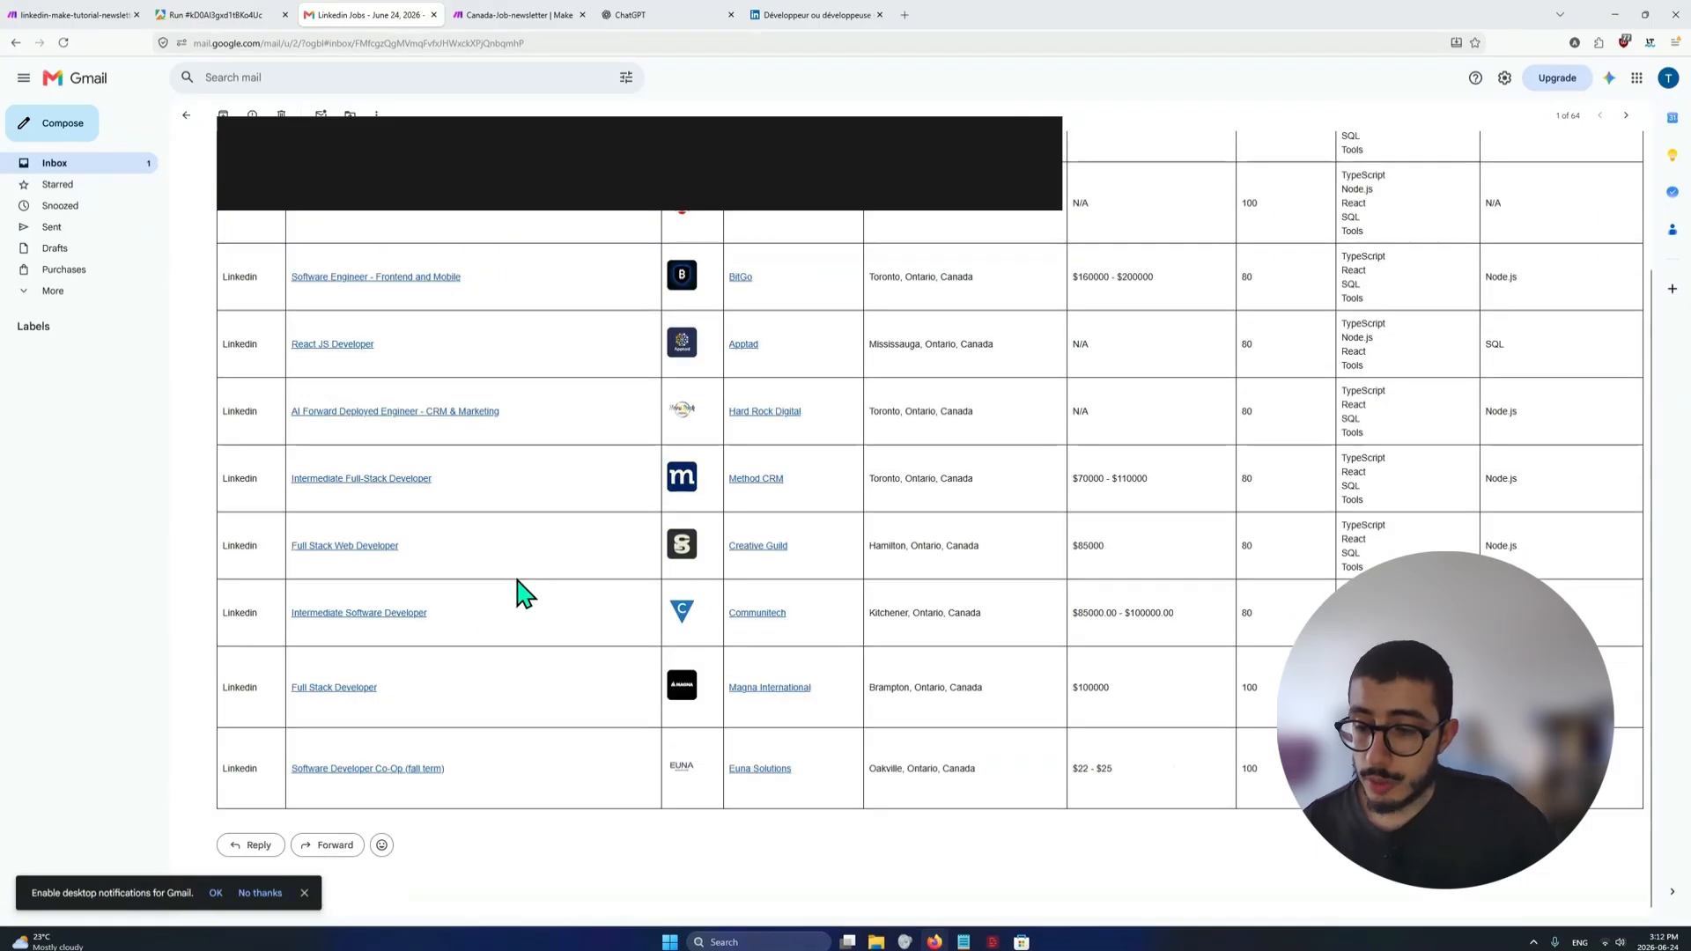
{"action": "scroll", "coordinate": [519, 546], "scroll_direction": "up", "scroll_amount": 2}
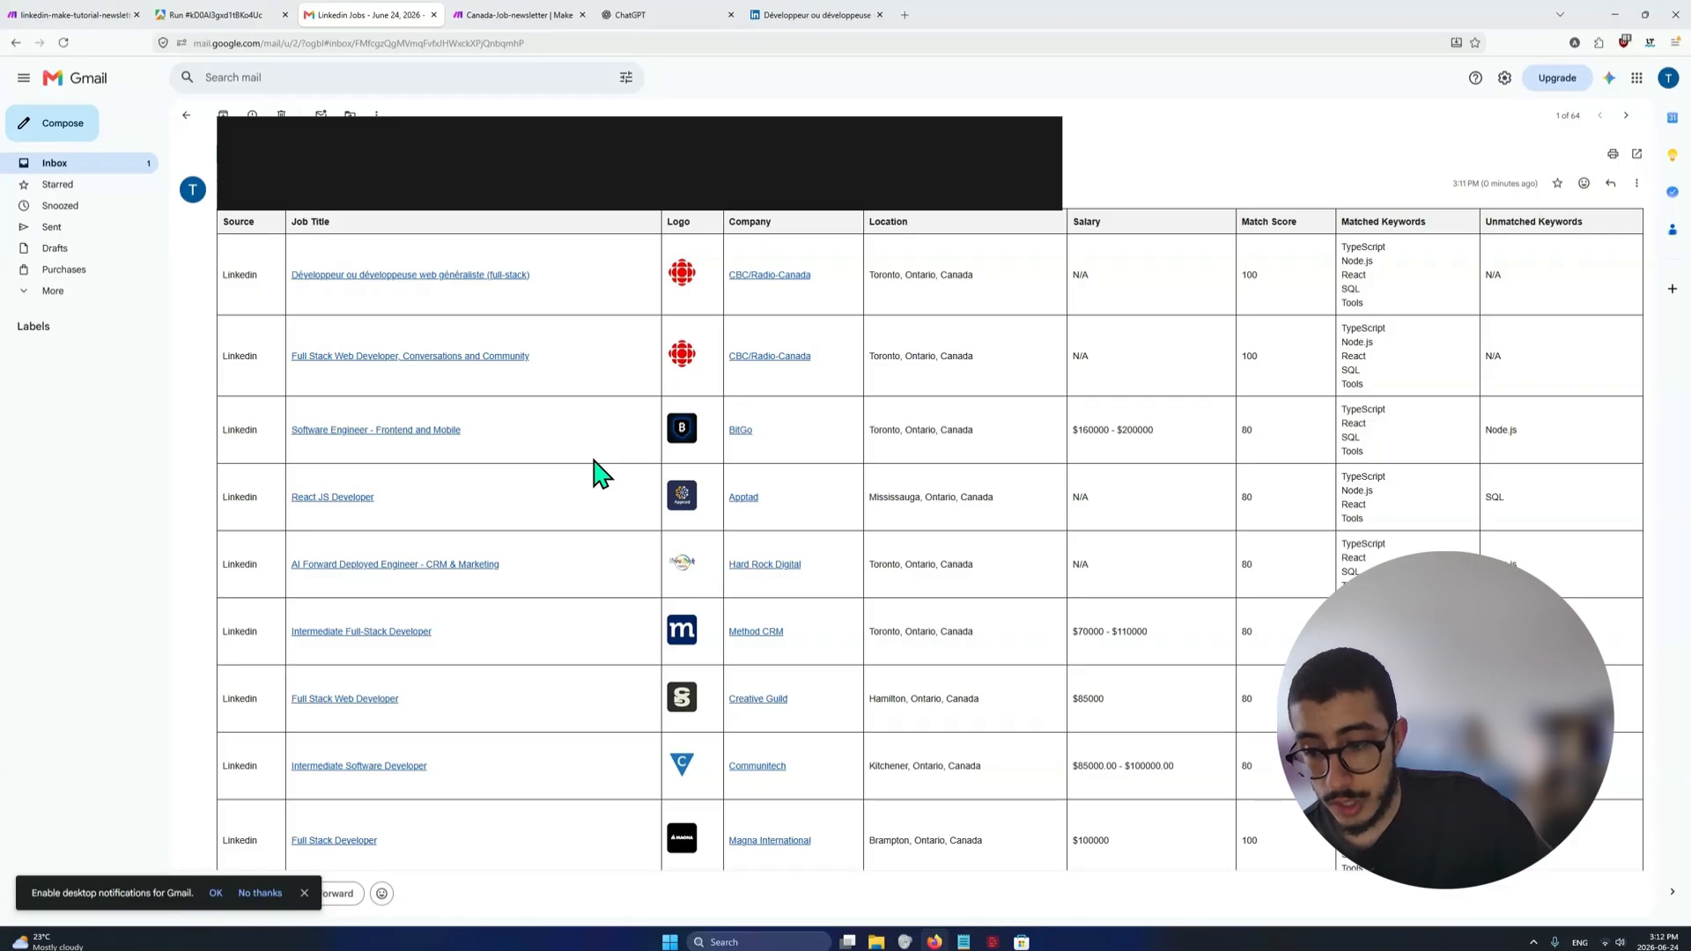
{"action": "left_click", "coordinate": [72, 15]}
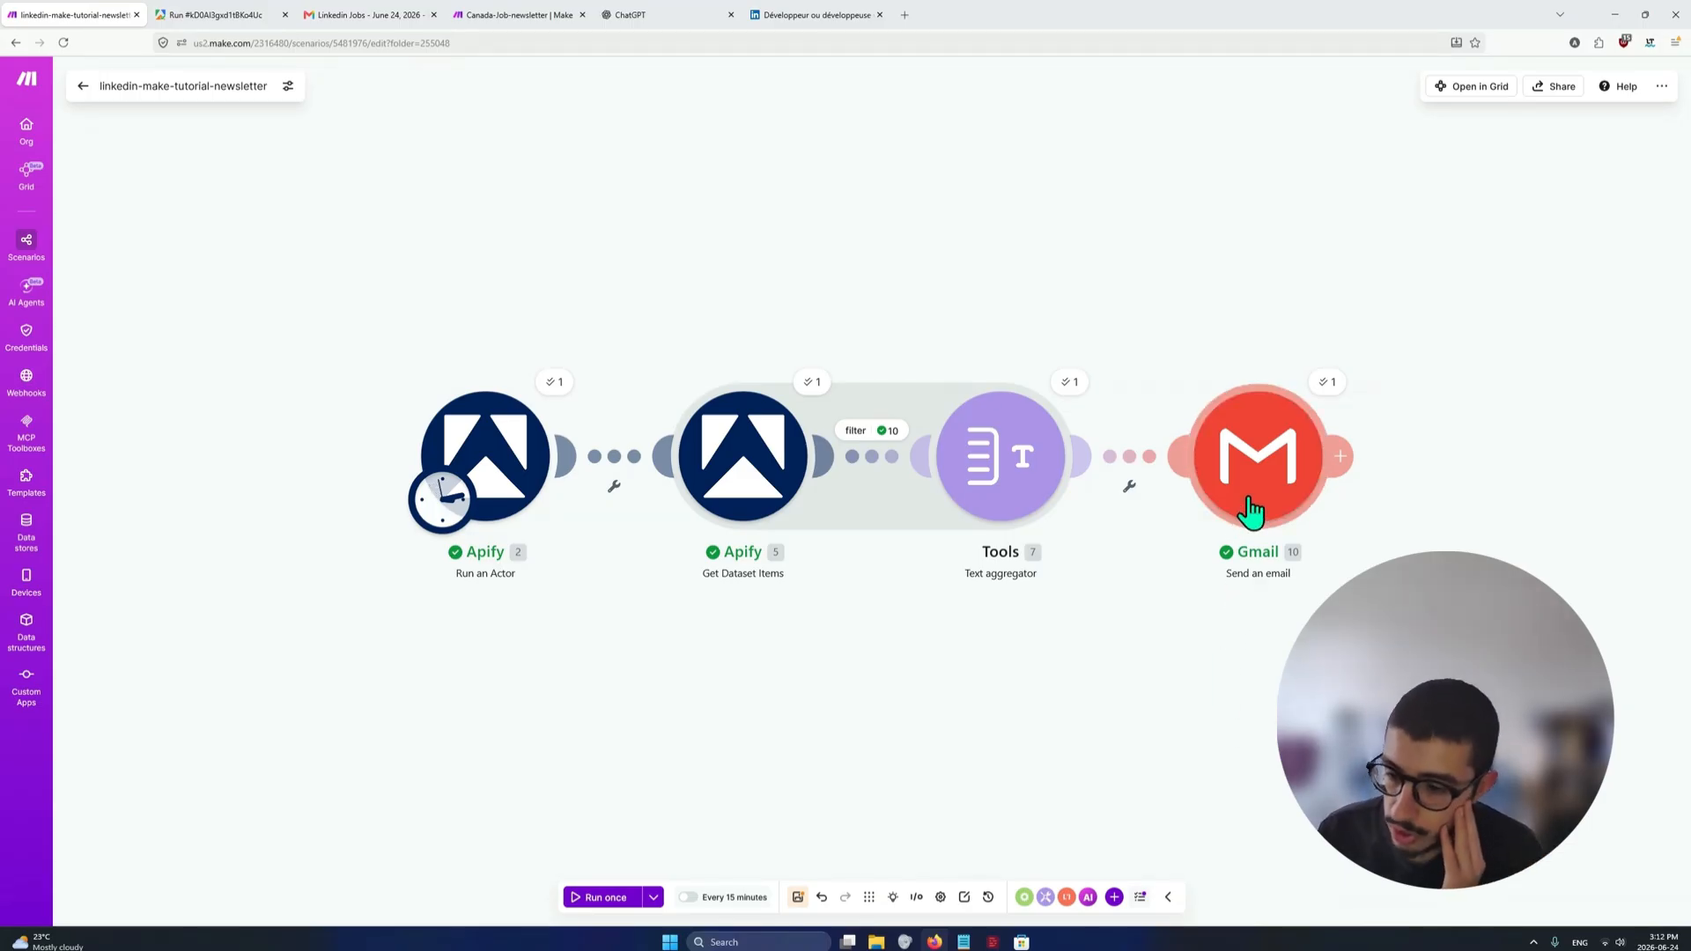
{"action": "left_click_drag", "start_coordinate": [1357, 751], "coordinate": [1117, 687]}
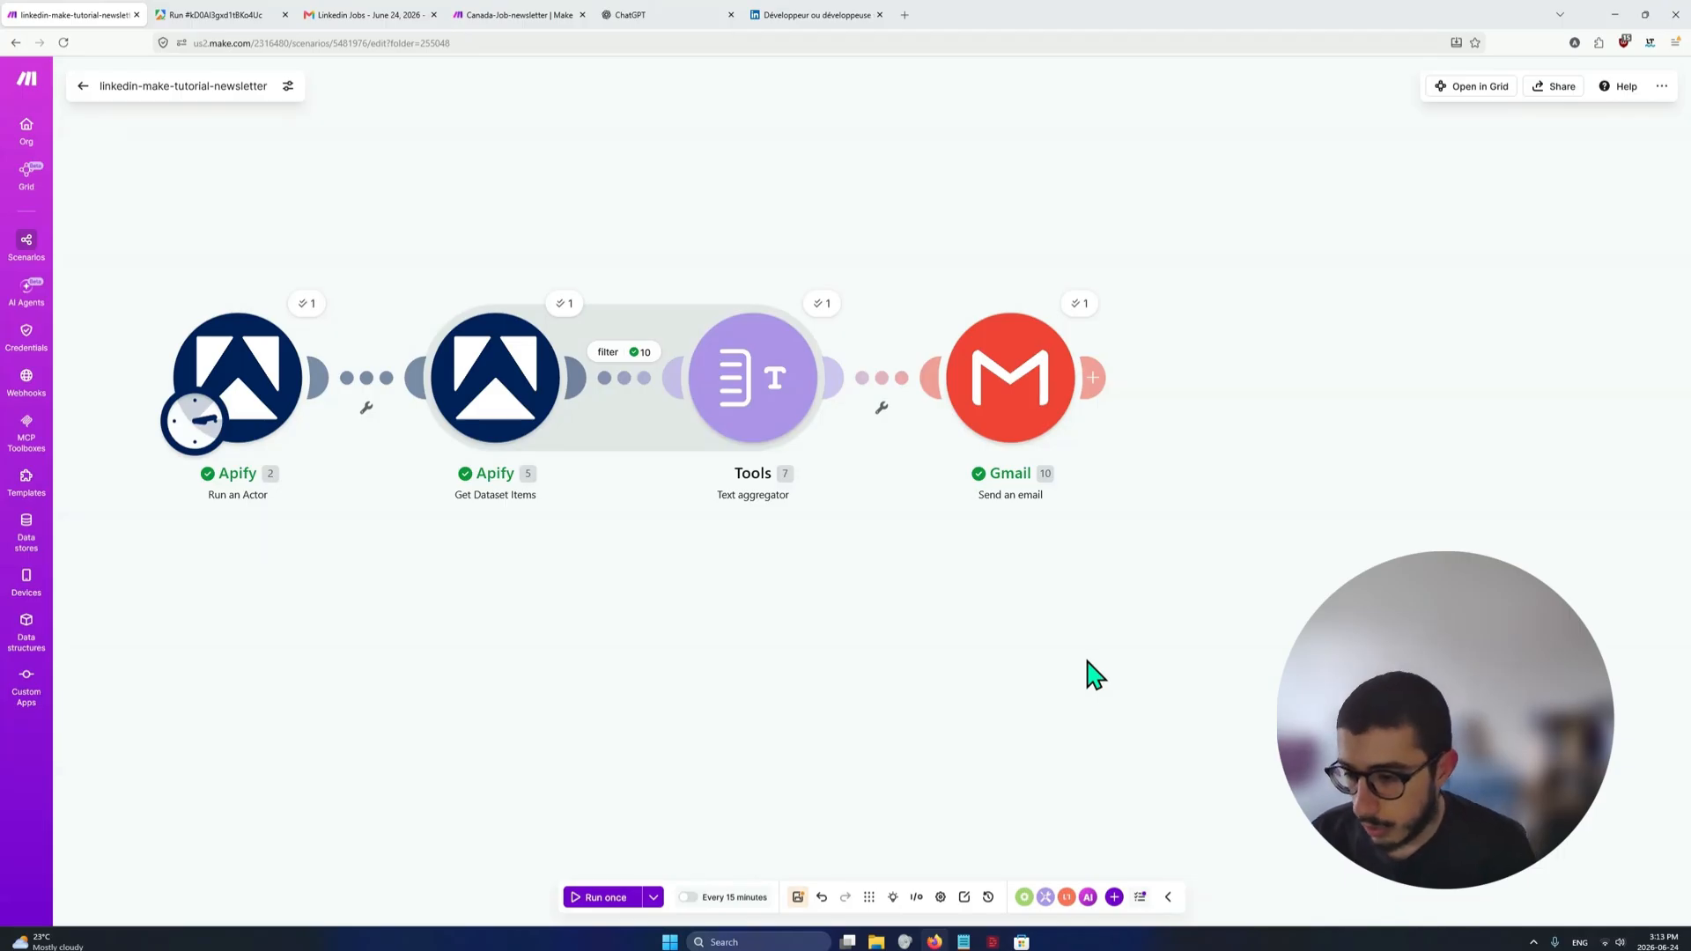
{"action": "left_click_drag", "start_coordinate": [1144, 695], "coordinate": [1284, 793]}
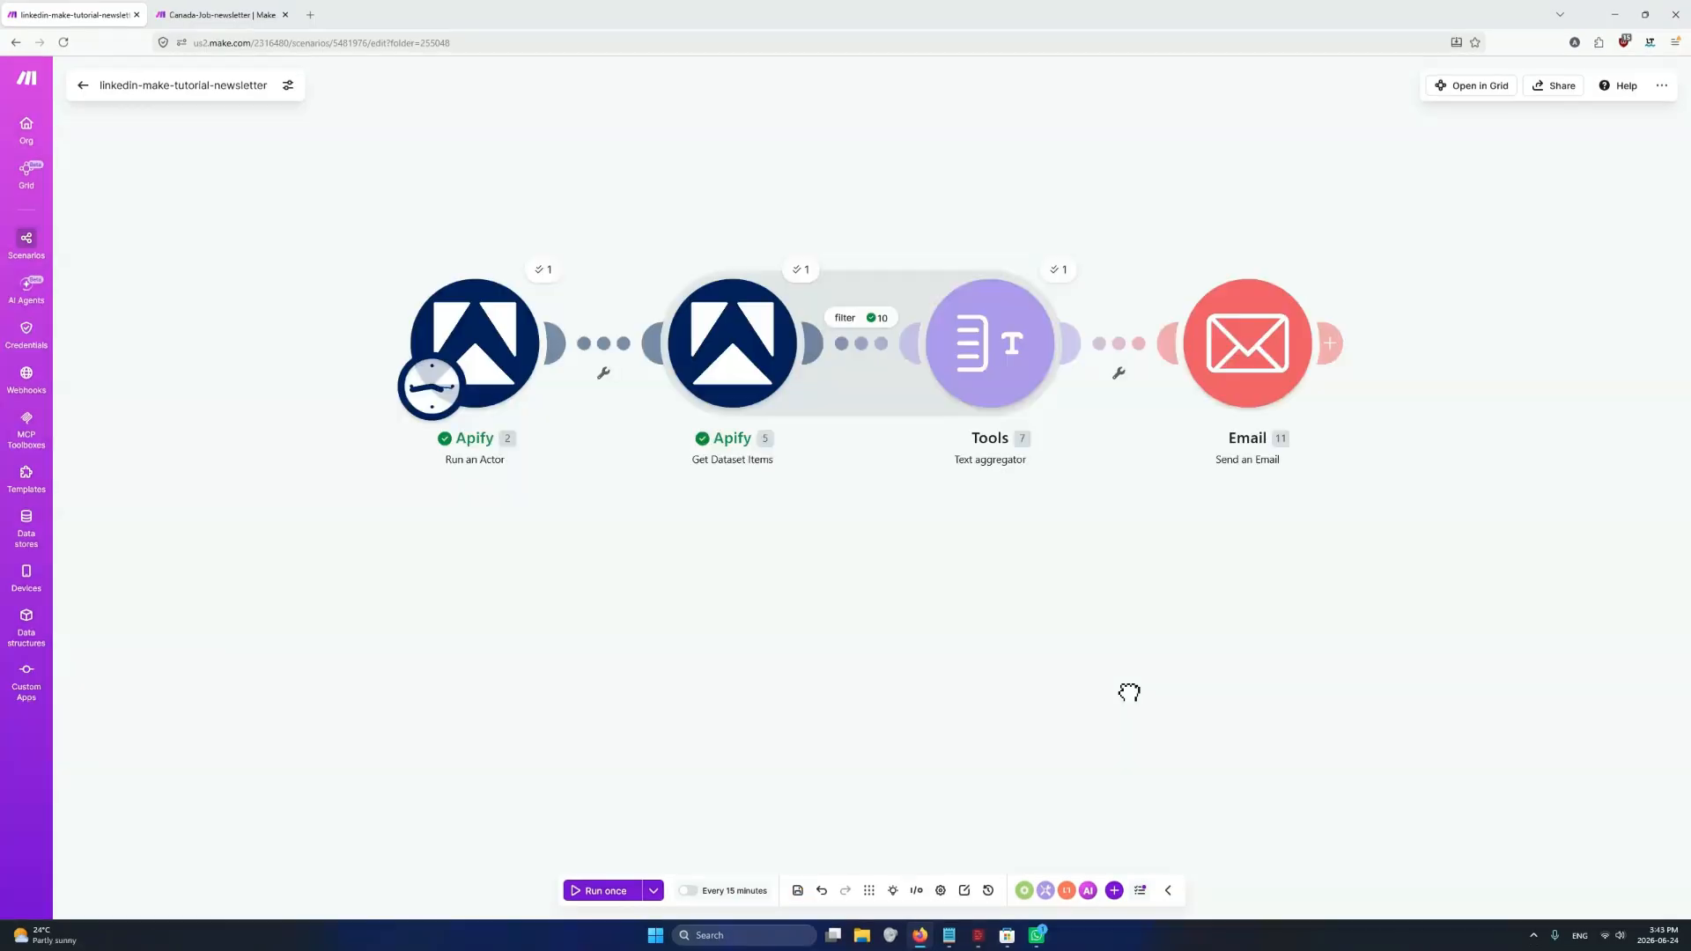
{"action": "left_click_drag", "start_coordinate": [1125, 691], "coordinate": [1059, 753]}
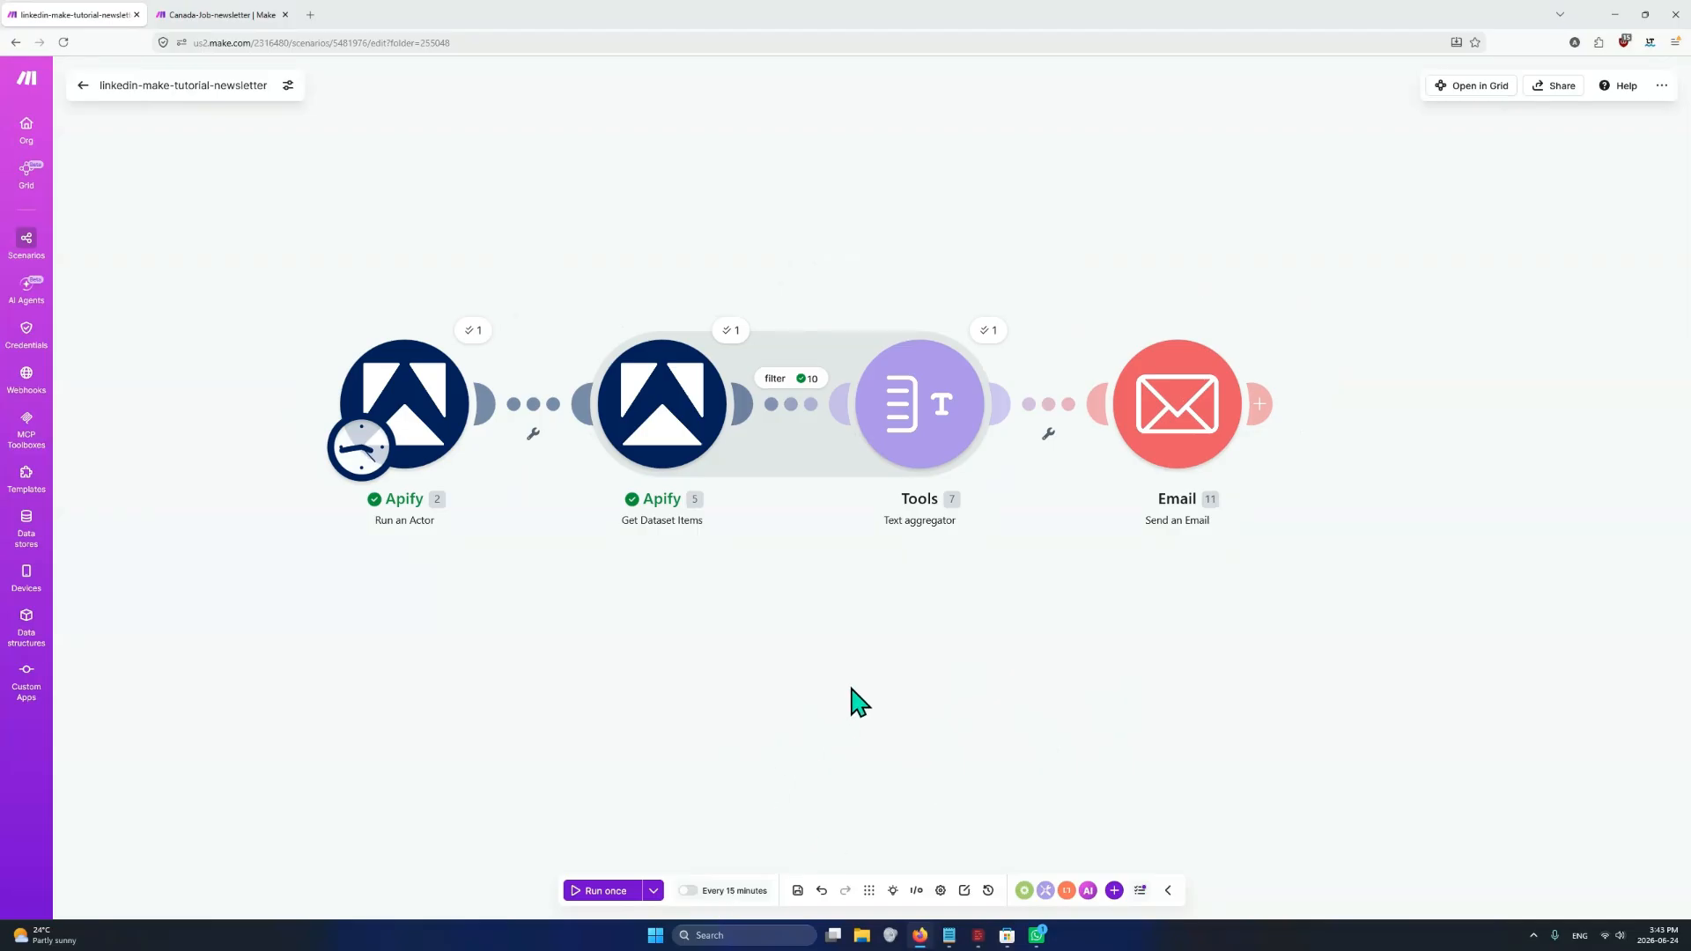
Change the scenario's schedule from regular intervals to Daily
{"action": "left_click", "coordinate": [719, 891]}
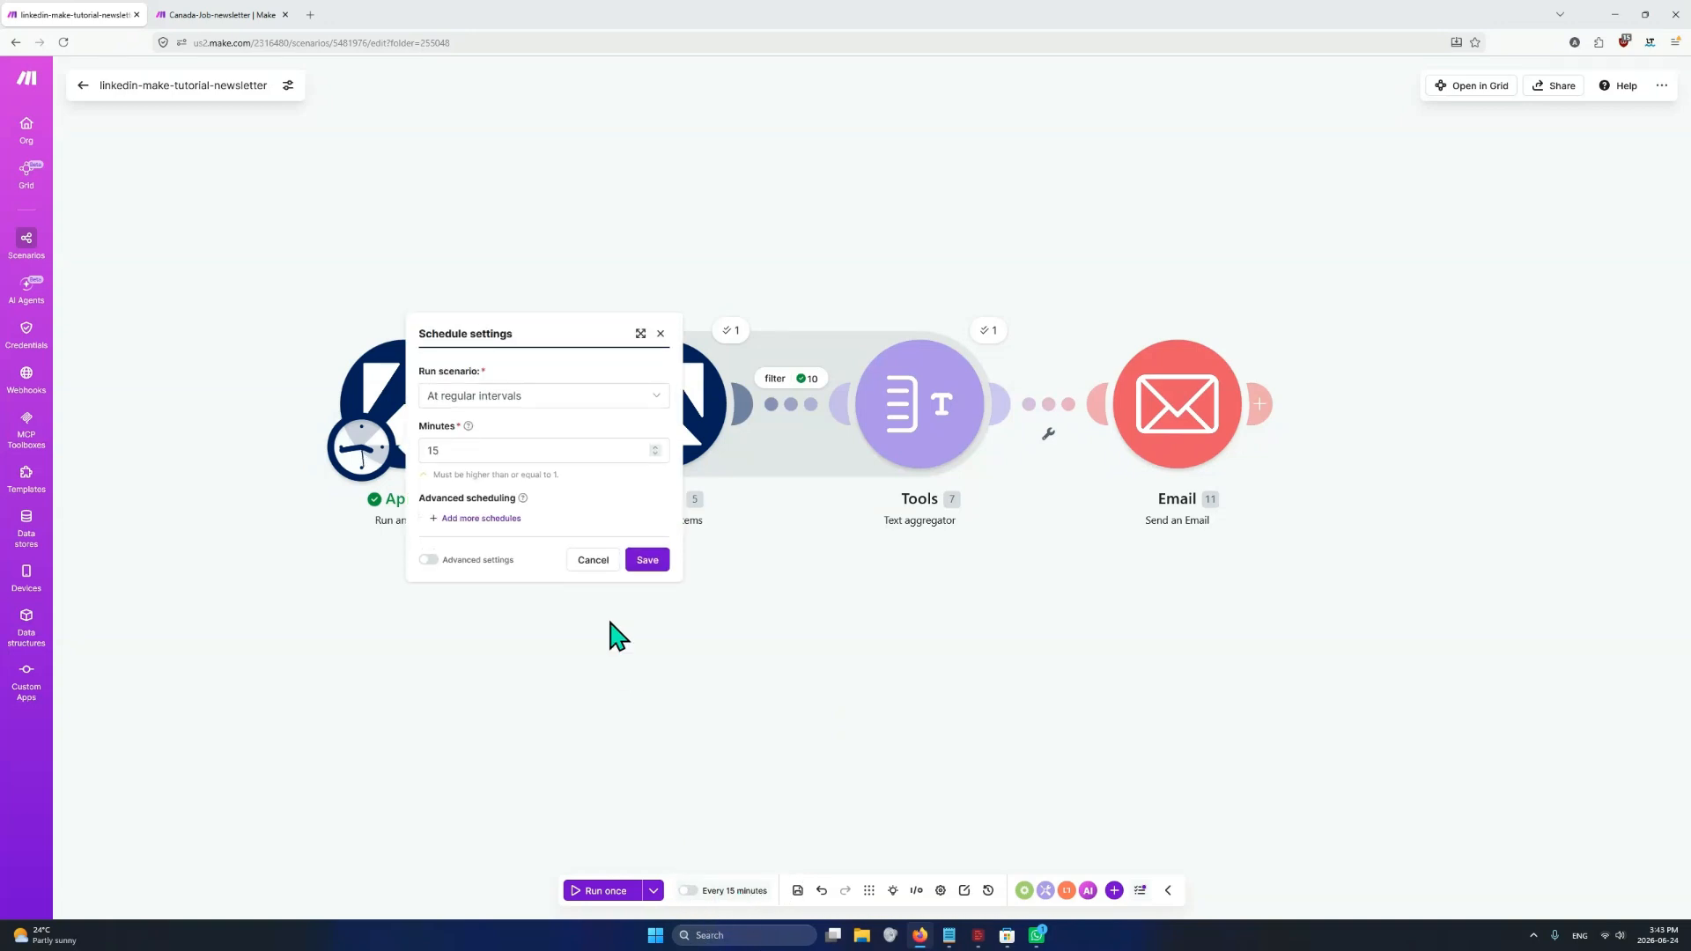
{"action": "left_click", "coordinate": [498, 406]}
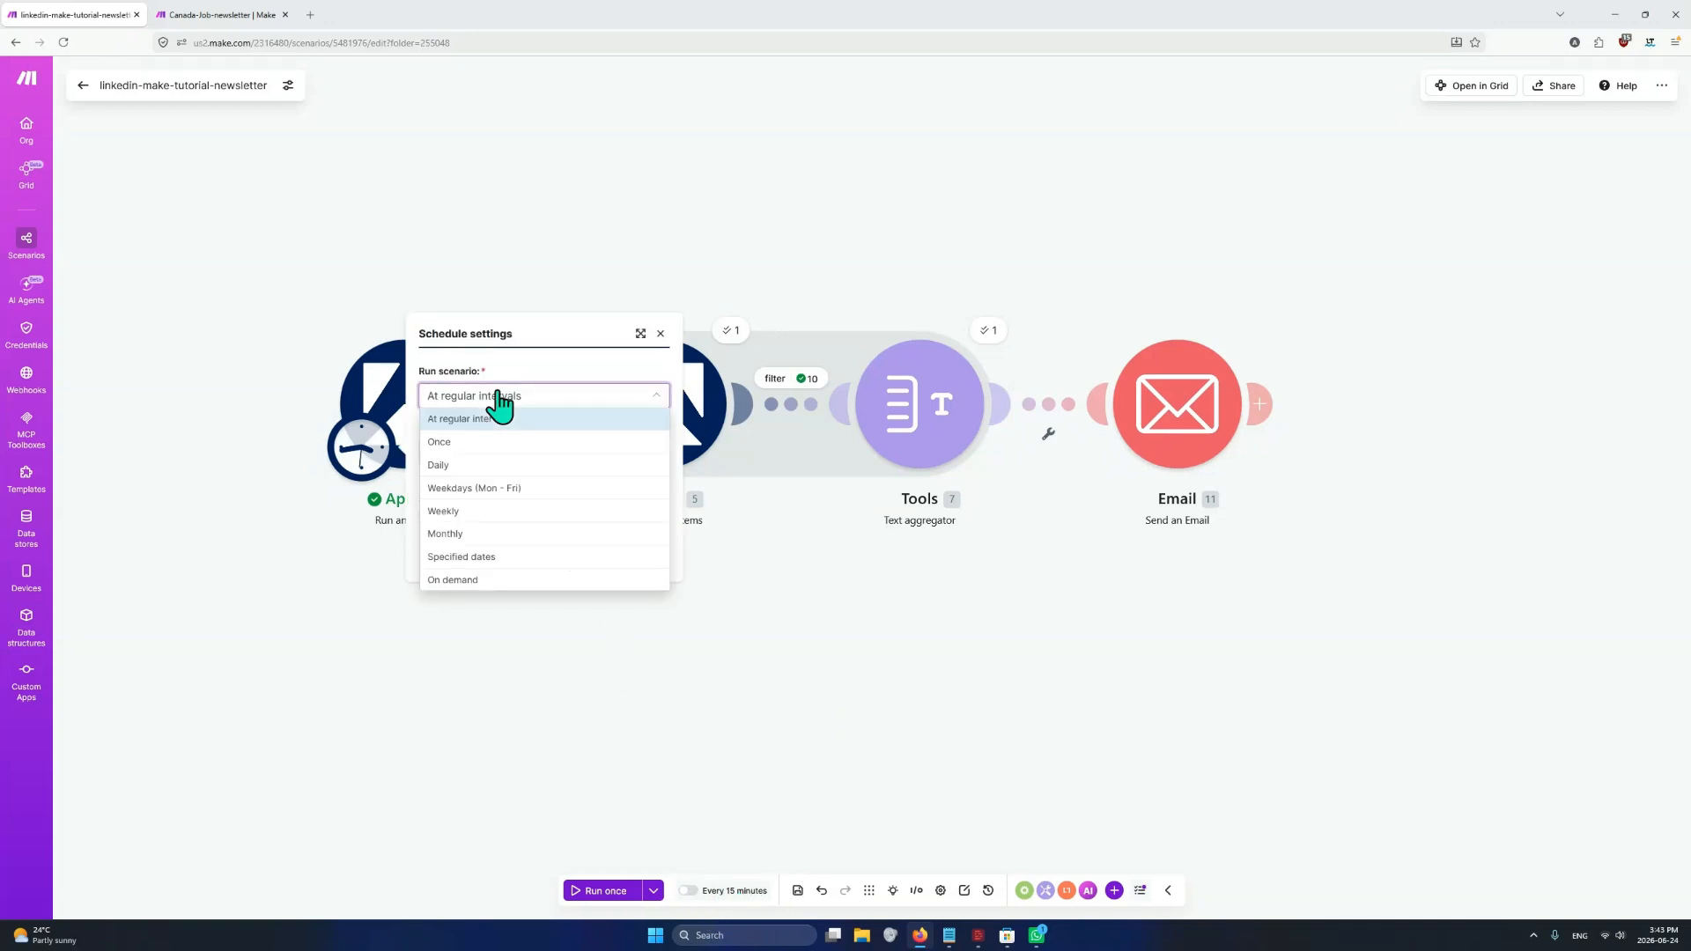
{"action": "left_click", "coordinate": [483, 464]}
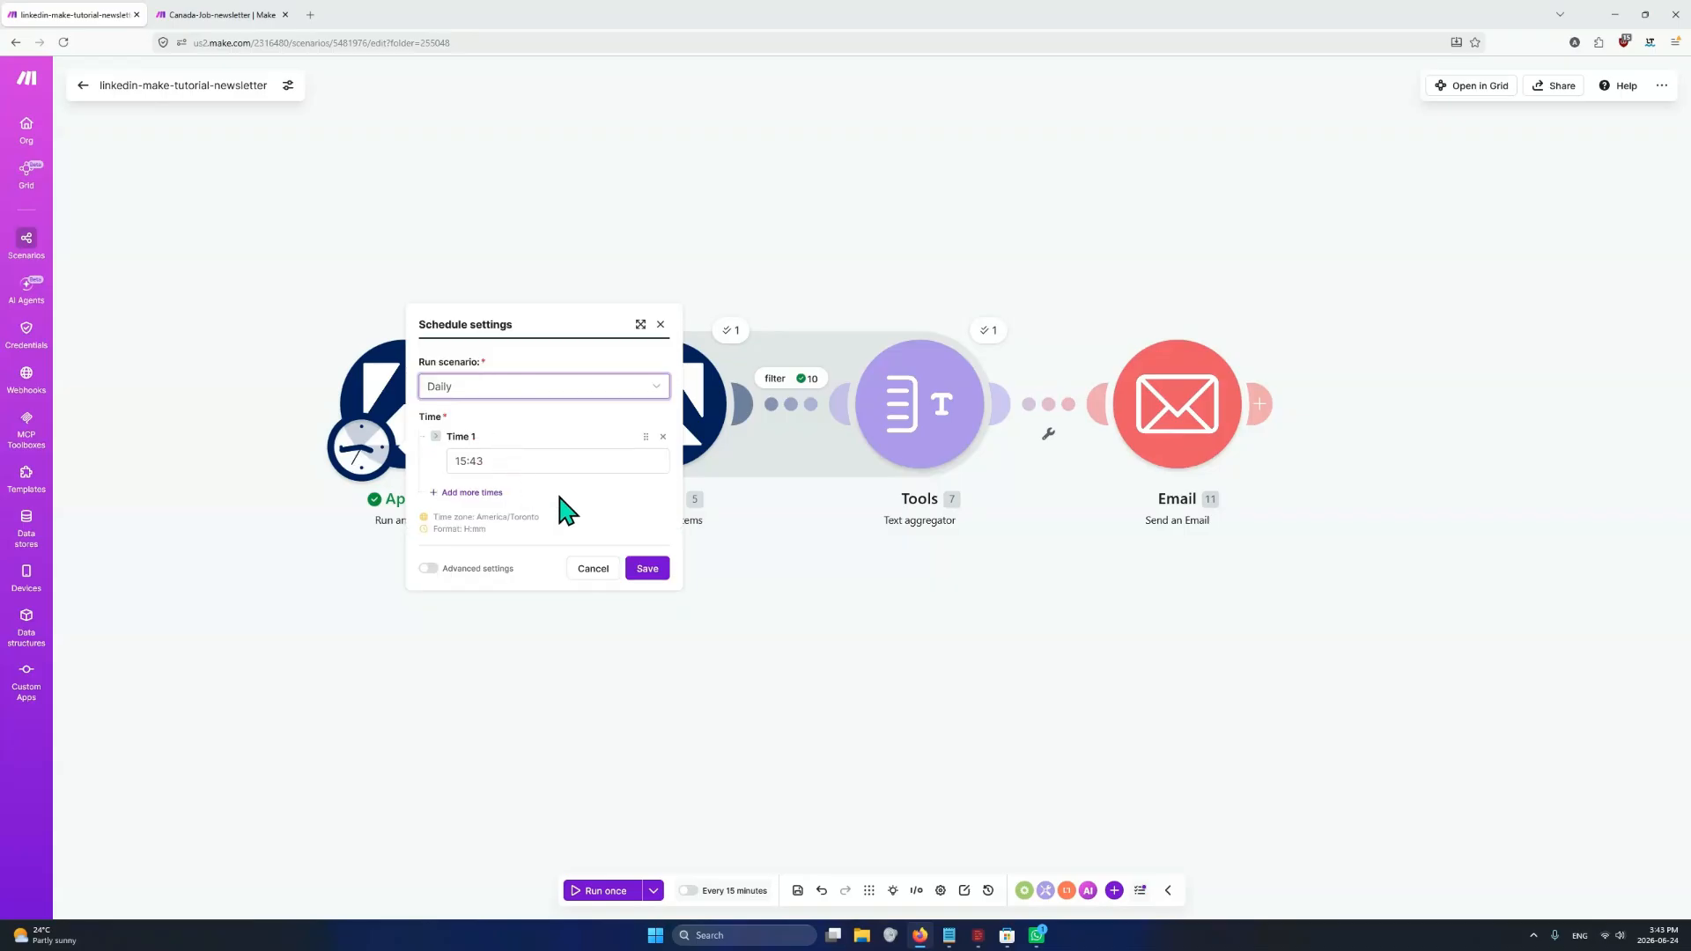
{"action": "left_click", "coordinate": [520, 458]}
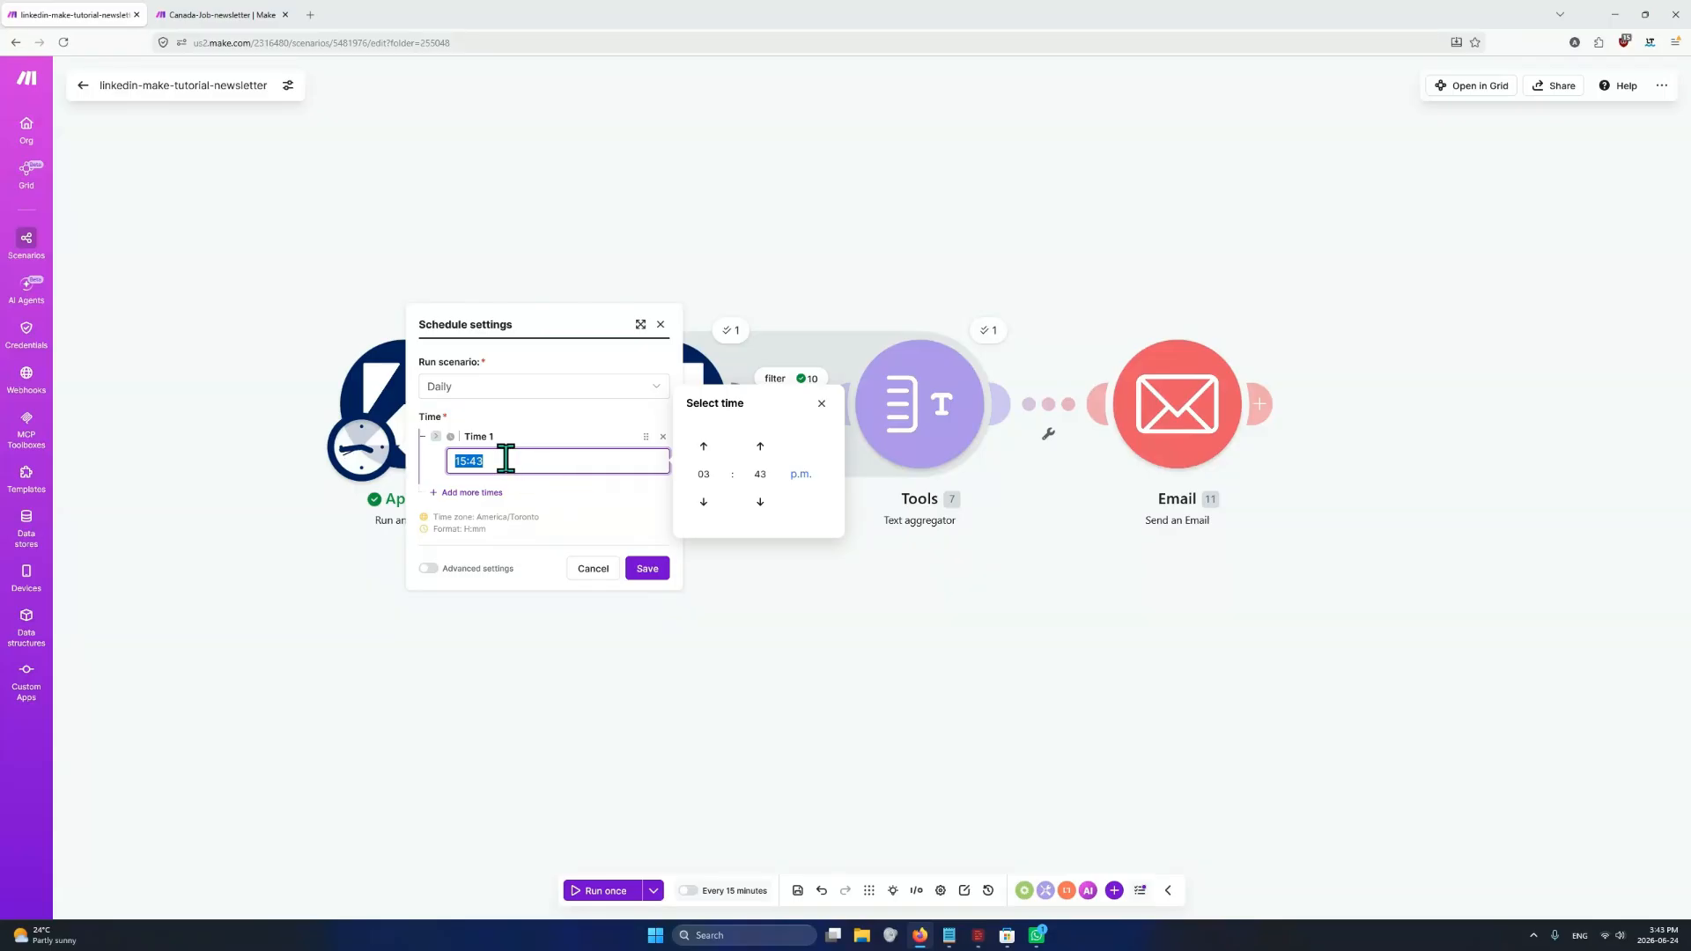
{"action": "left_click", "coordinate": [704, 475]}
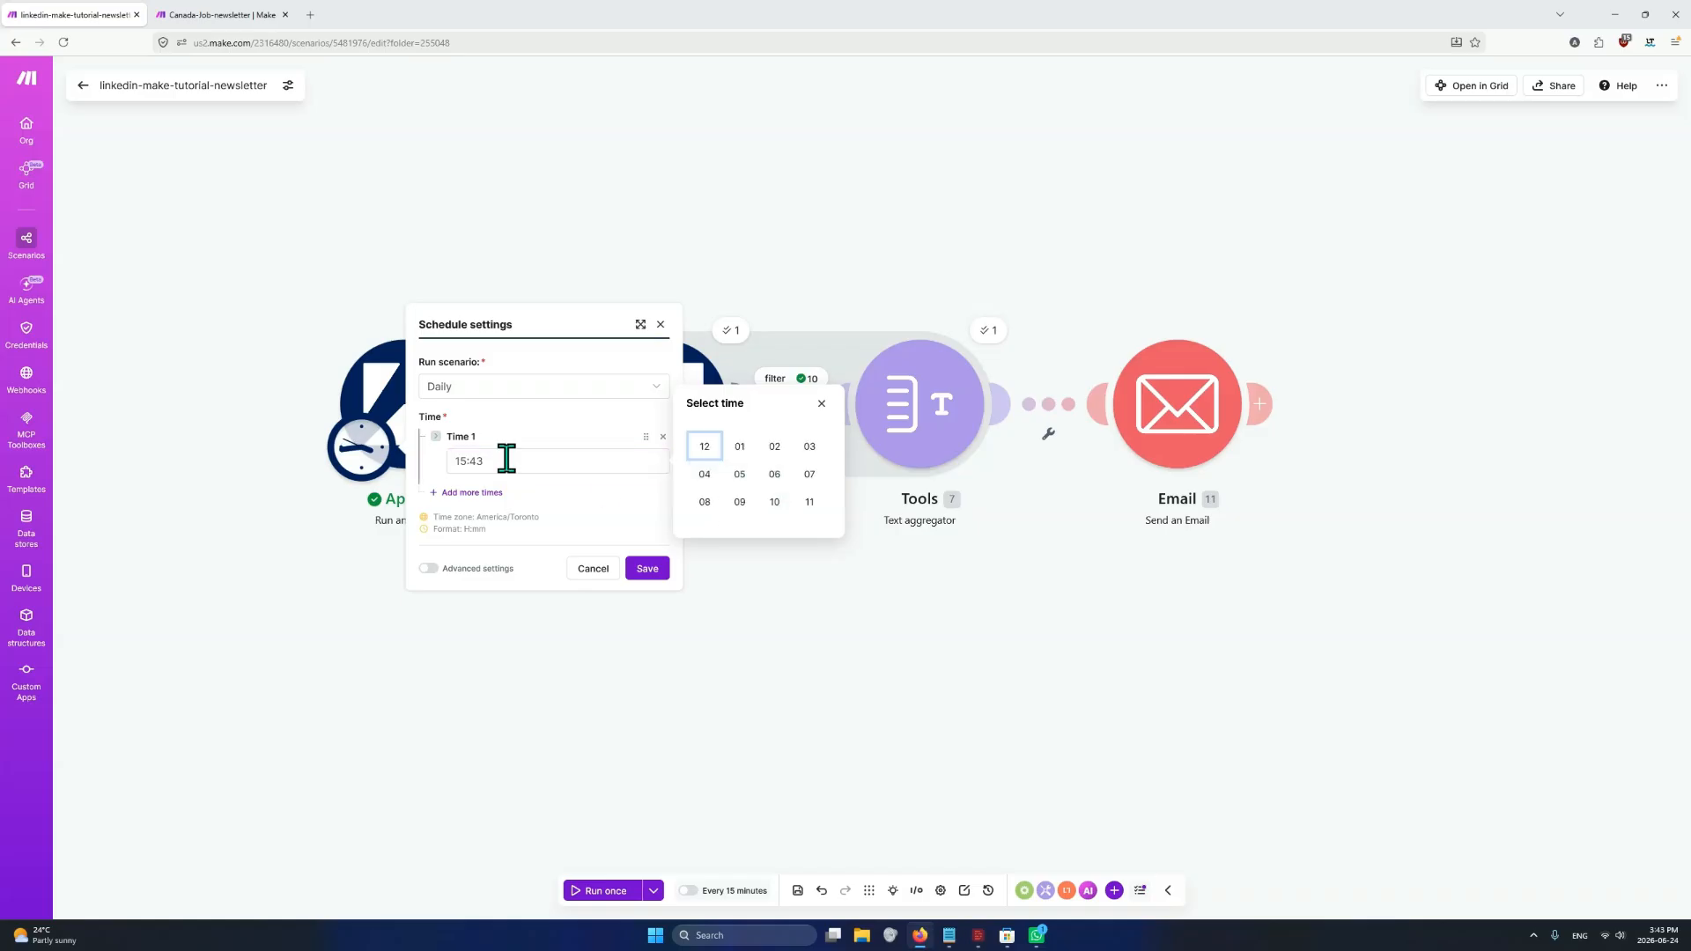
{"action": "left_click", "coordinate": [475, 462]}
{"action": "left_click", "coordinate": [821, 403]}
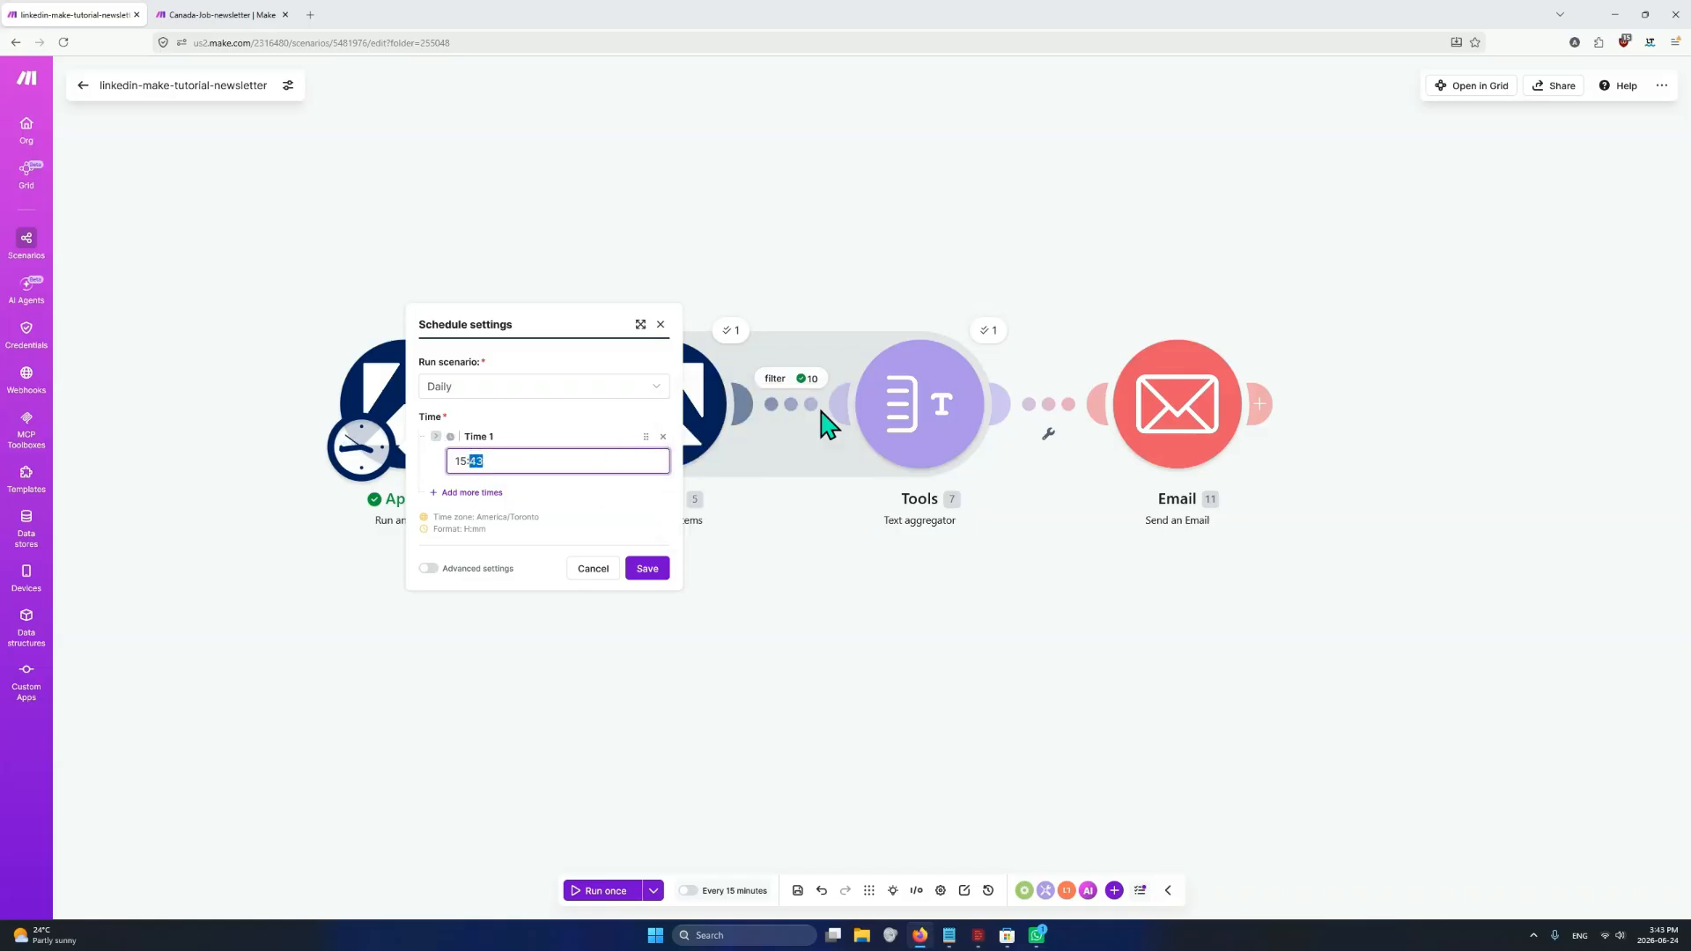
Set the daily run time to 8:00 AM and save the schedule settings
{"action": "left_click", "coordinate": [477, 460]}
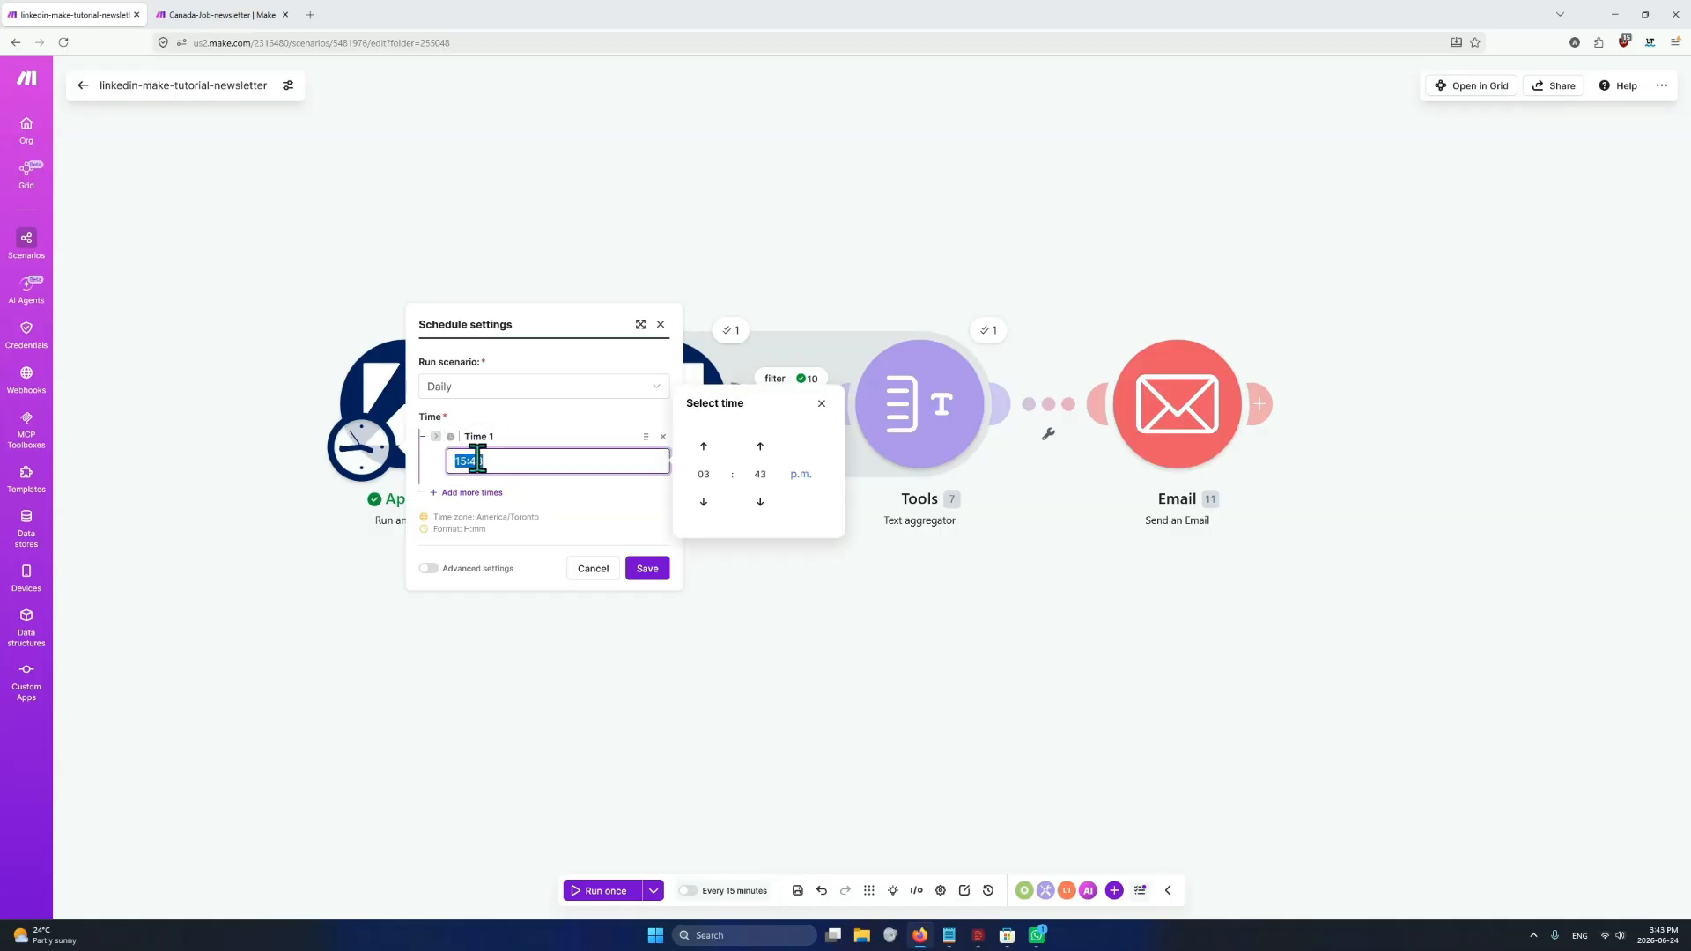
{"action": "left_click", "coordinate": [801, 474]}
{"action": "left_click", "coordinate": [707, 504]}
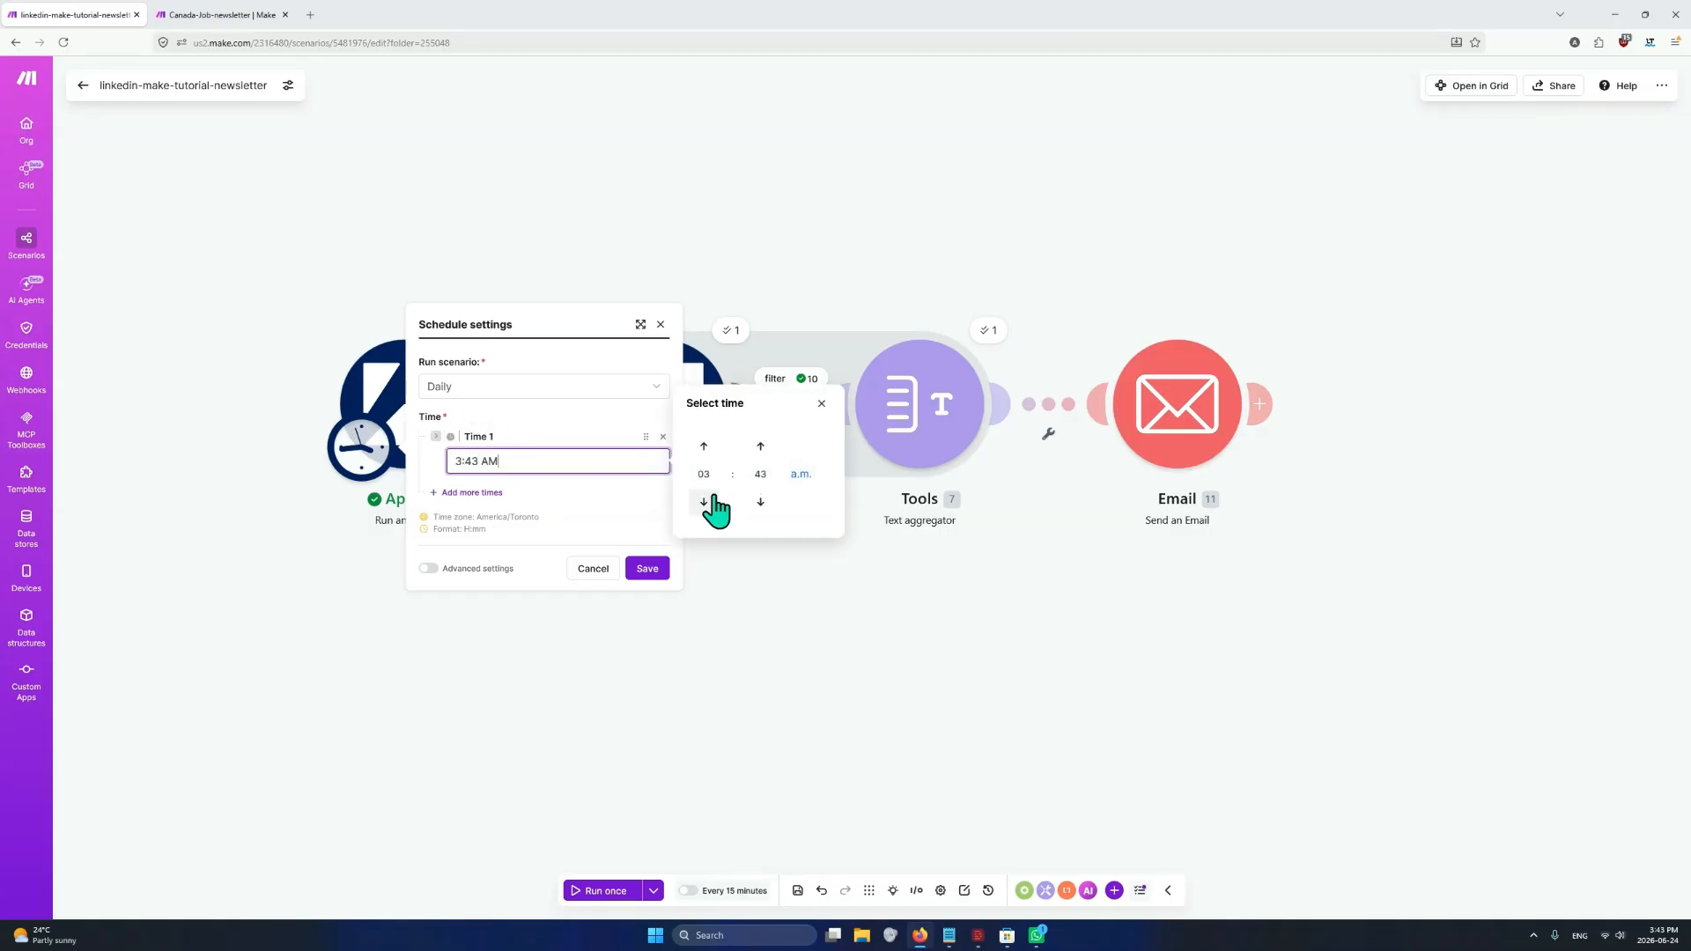
{"action": "left_click", "coordinate": [707, 504]}
{"action": "left_click", "coordinate": [708, 504]}
{"action": "left_click", "coordinate": [705, 446]}
{"action": "left_click", "coordinate": [705, 446]}
{"action": "left_click", "coordinate": [704, 447]}
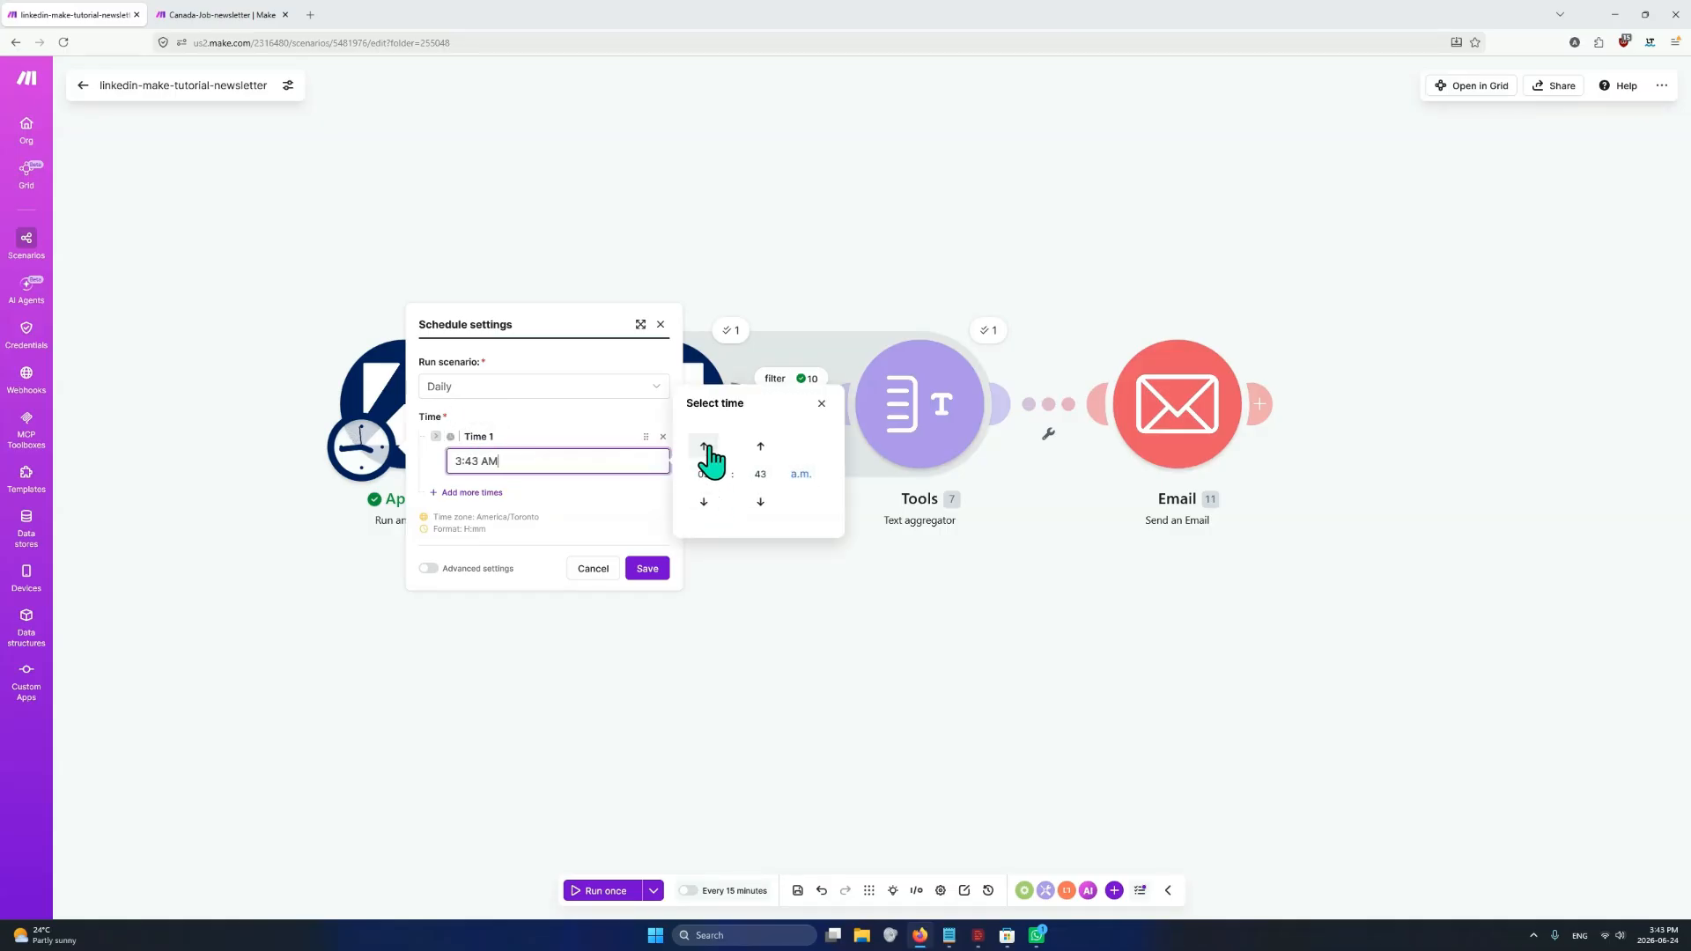
{"action": "left_click", "coordinate": [705, 446]}
{"action": "left_click", "coordinate": [704, 447]}
{"action": "left_click", "coordinate": [760, 474]}
{"action": "left_click", "coordinate": [705, 446]}
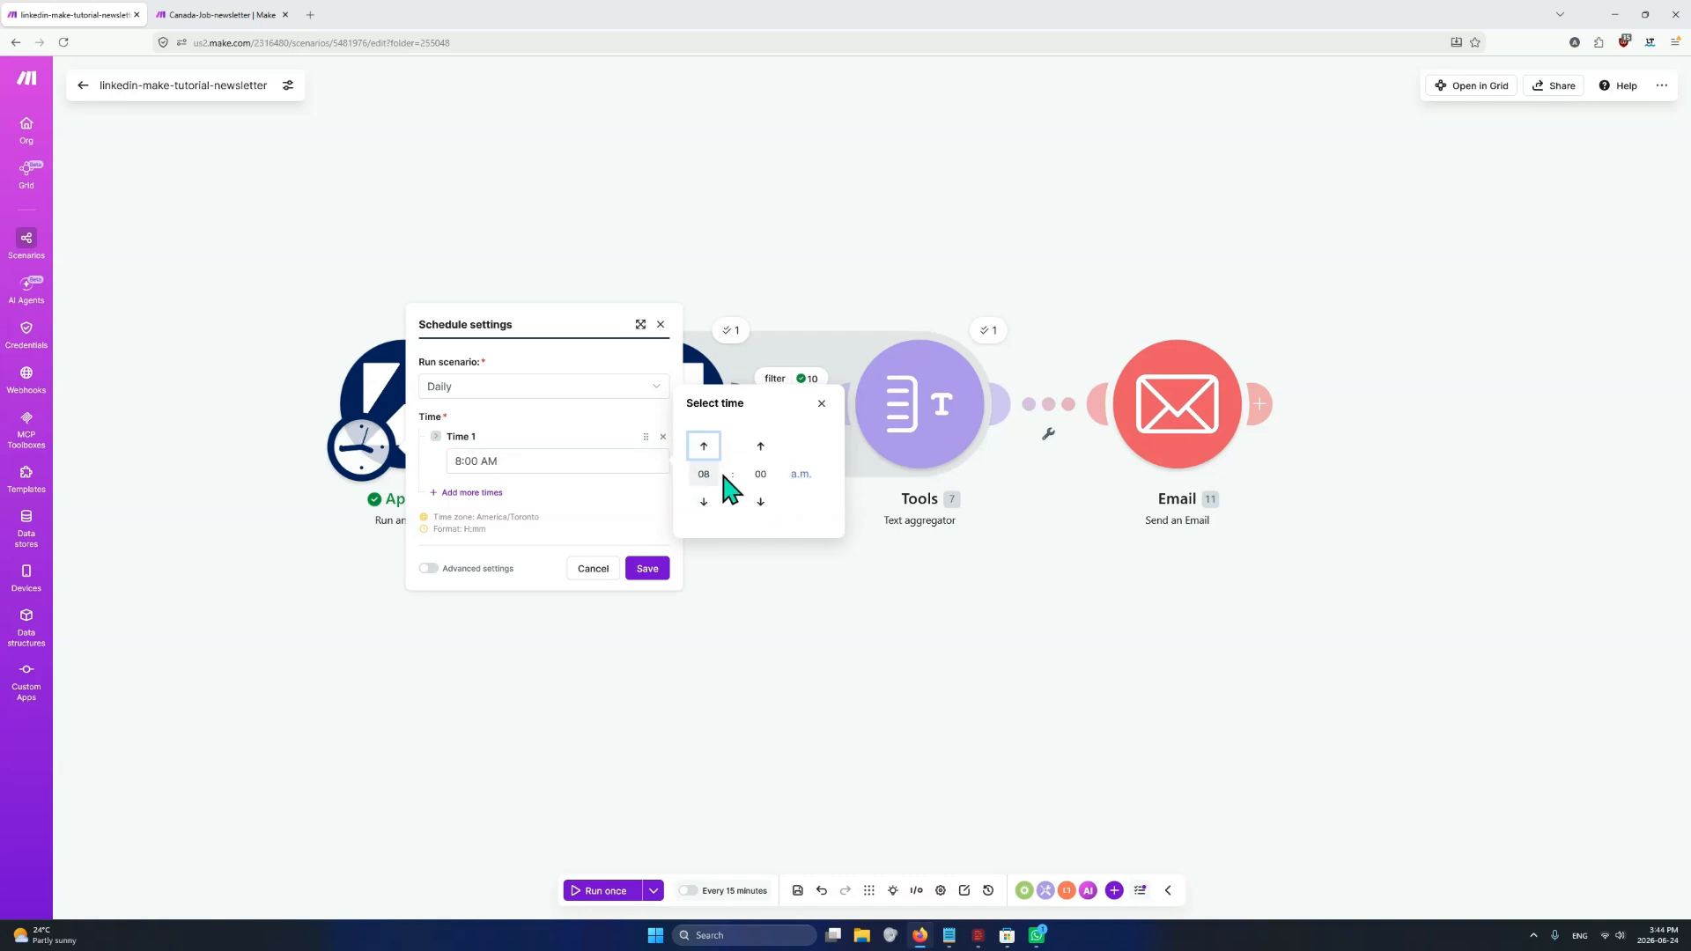
{"action": "left_click", "coordinate": [648, 568]}
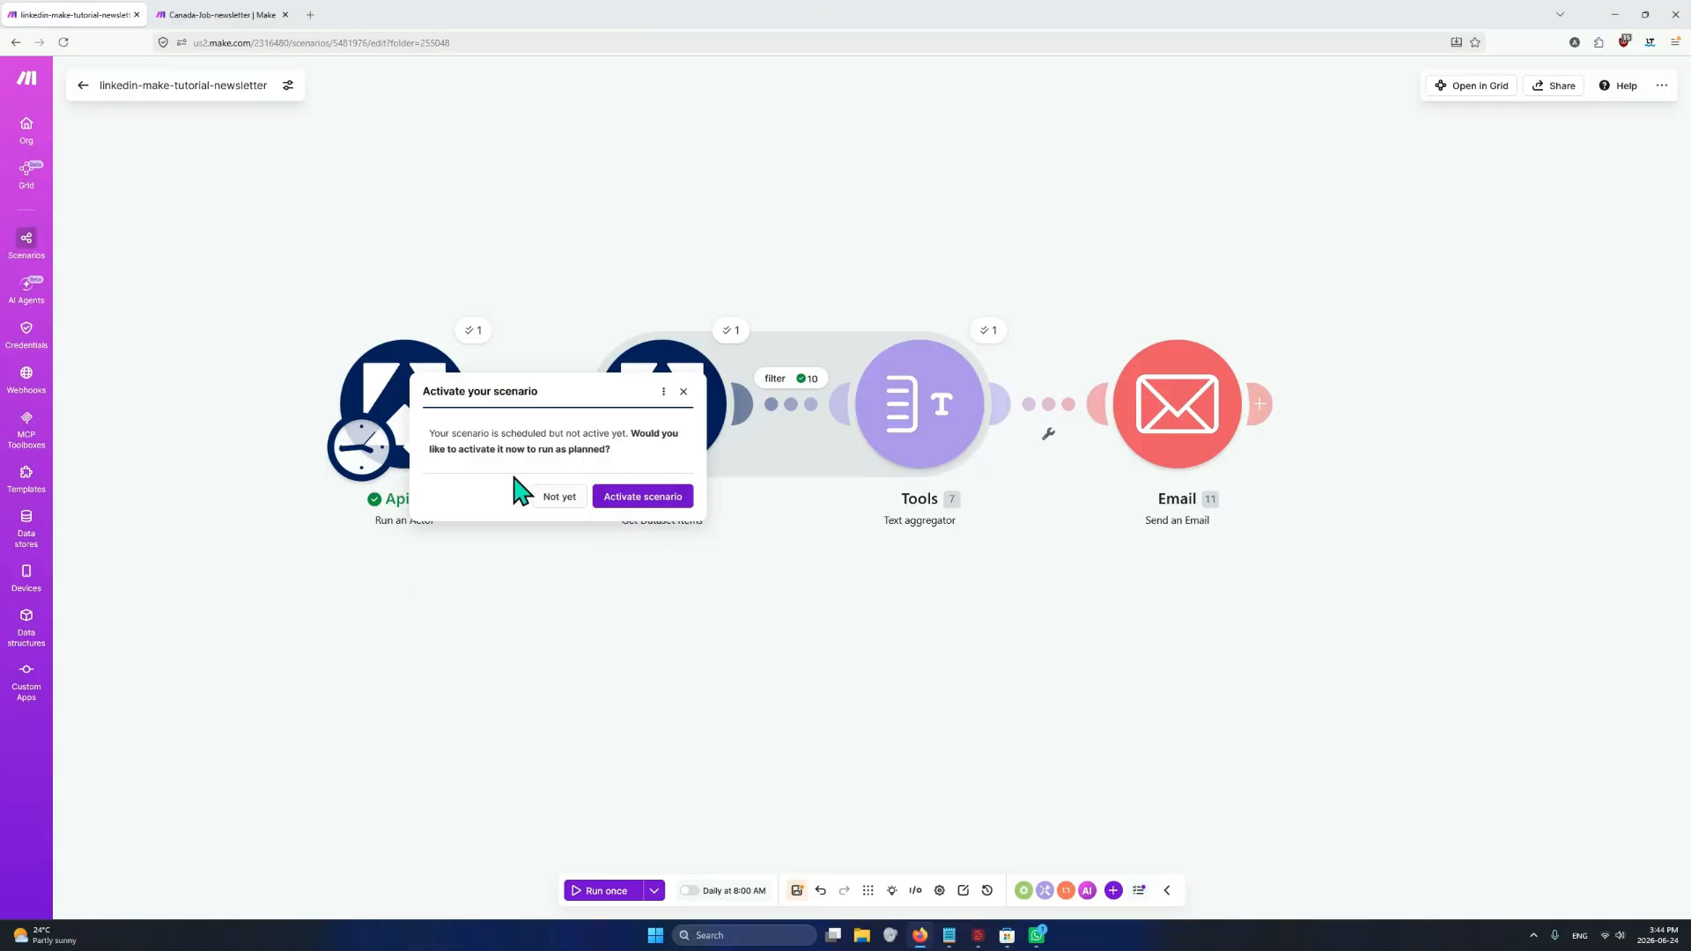
Activate and save the scheduled scenario, and run it once
{"action": "left_click", "coordinate": [632, 498]}
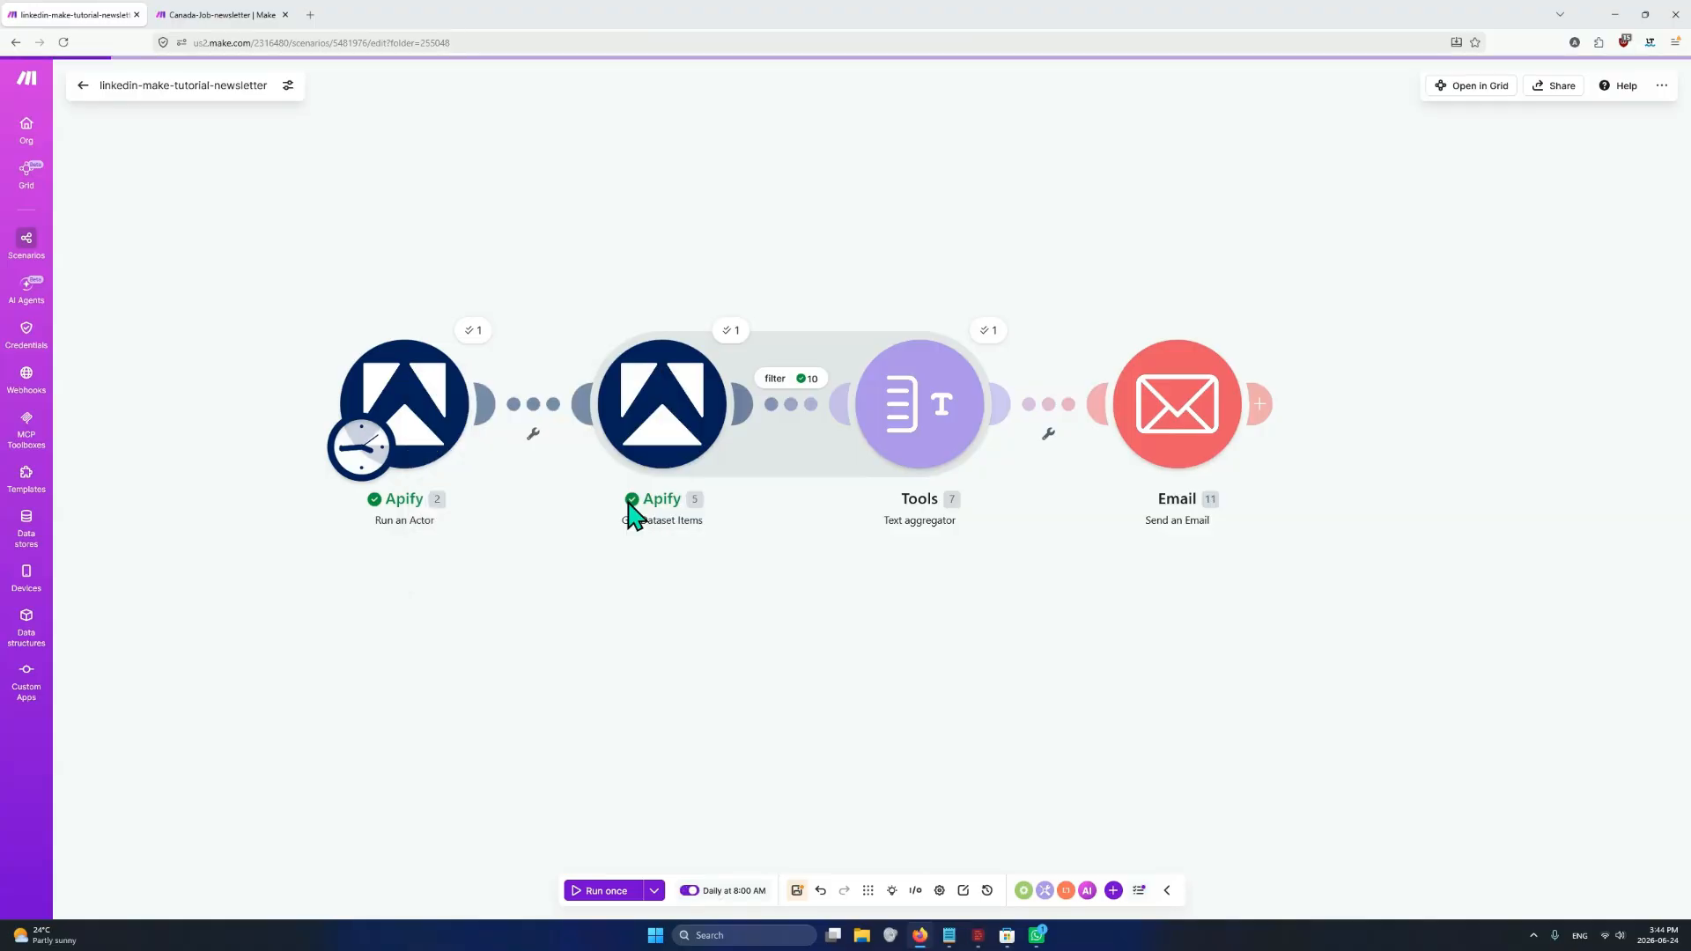
{"action": "left_click", "coordinate": [796, 891]}
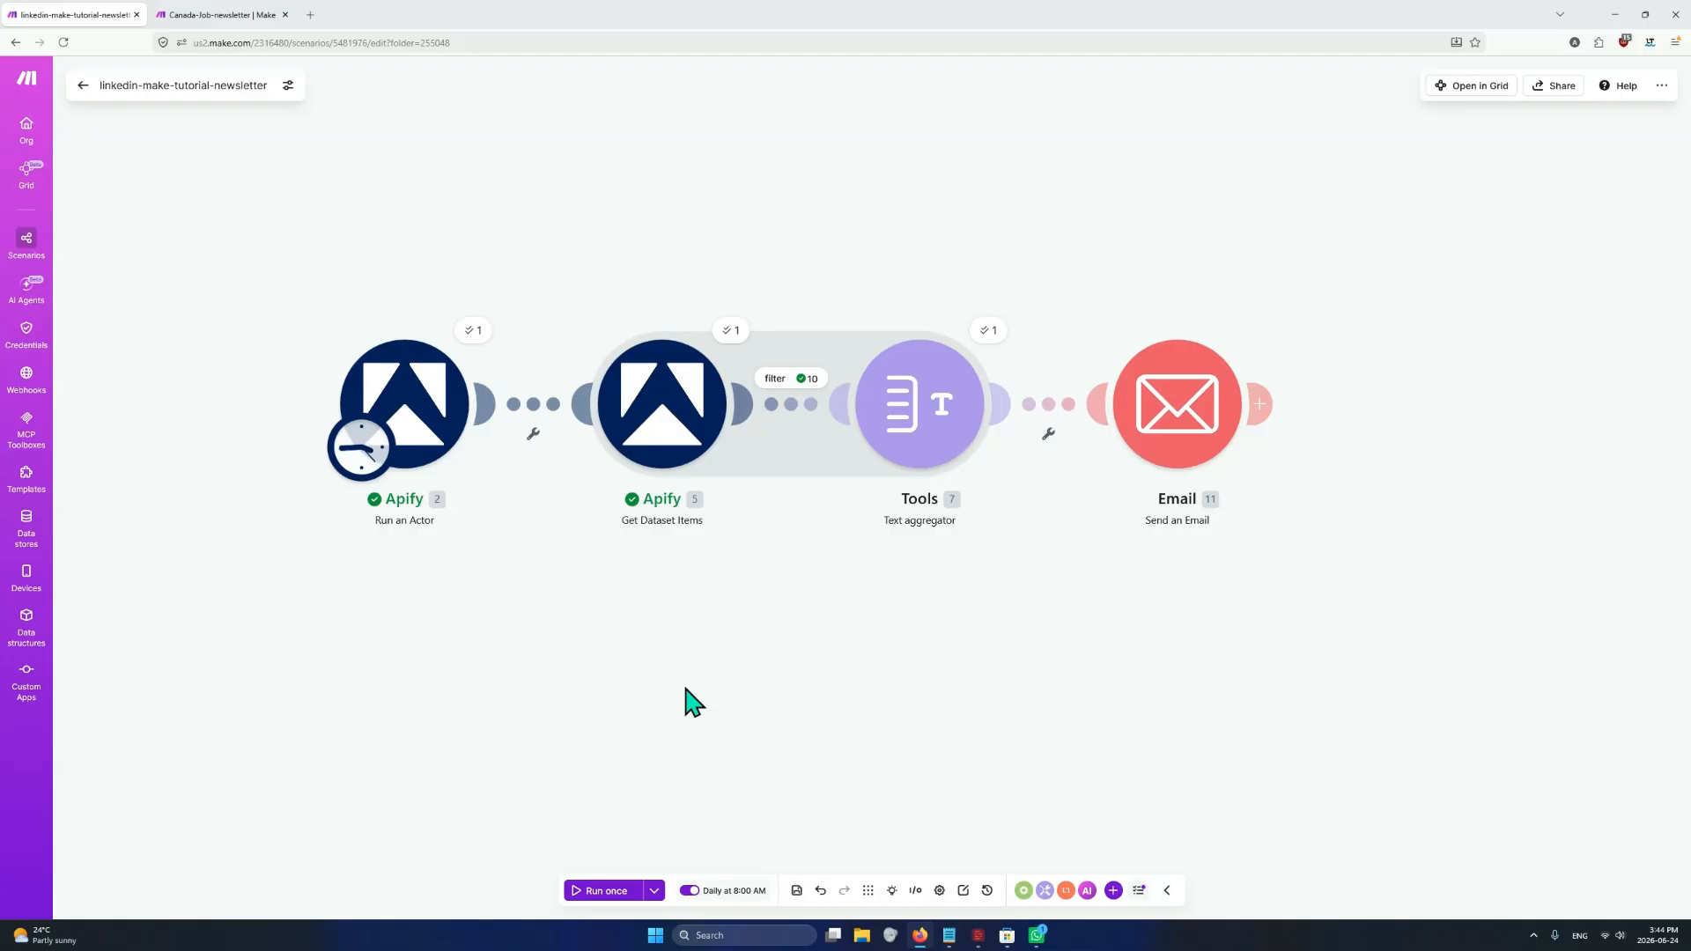
{"action": "left_click", "coordinate": [609, 894]}
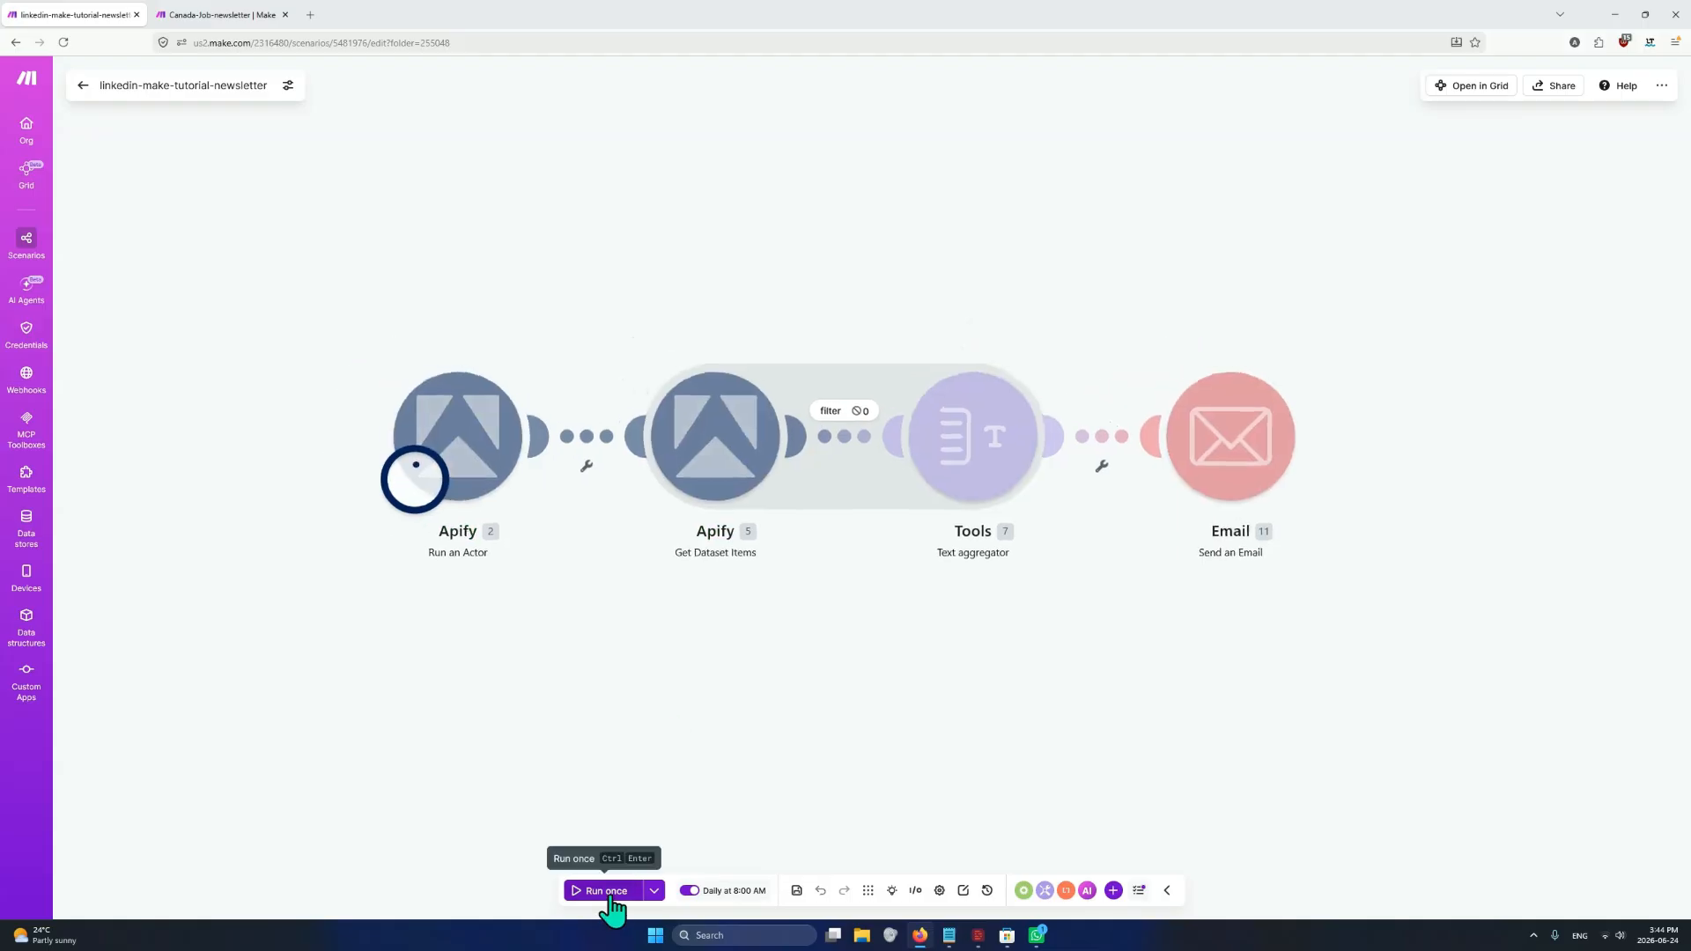